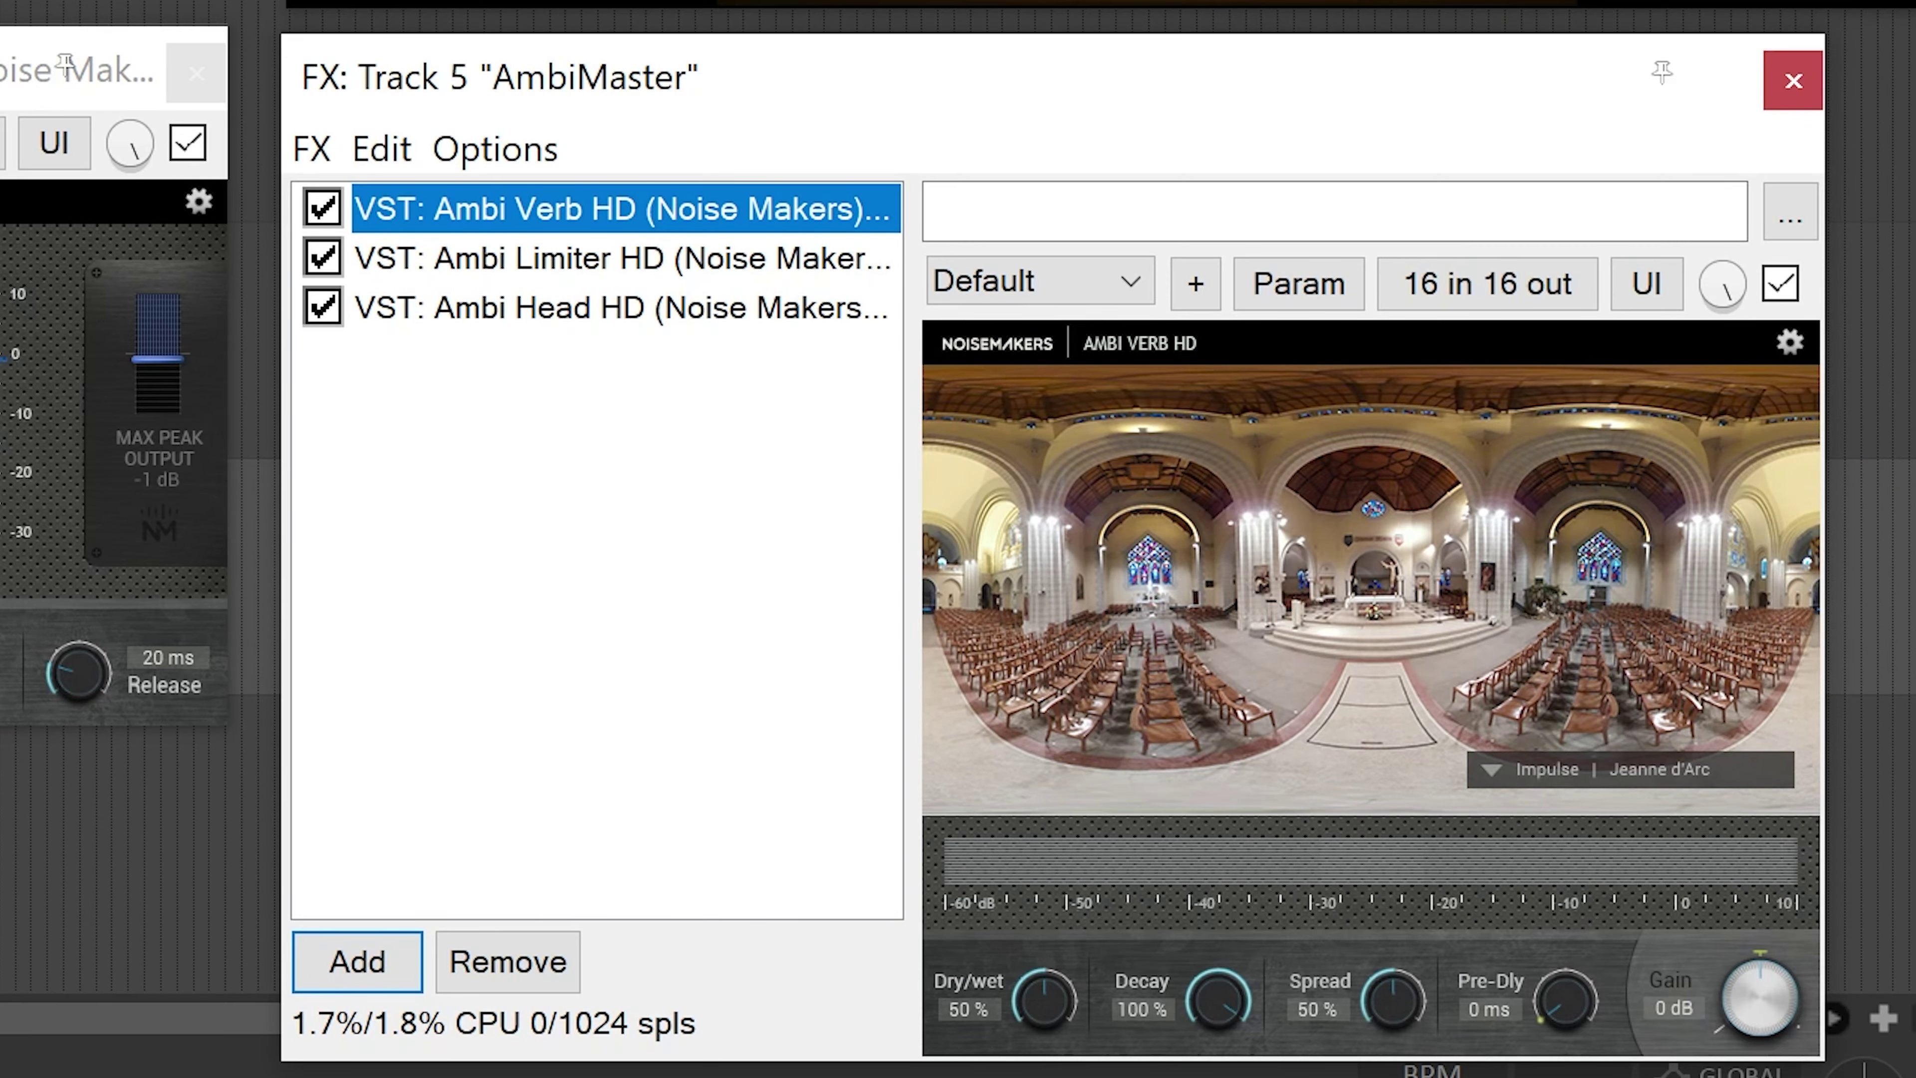
Switch the Ambi Verb HD impulse from Jeanne d'Arc to 29 Philharmonie Paris 1
left_click(1505, 777)
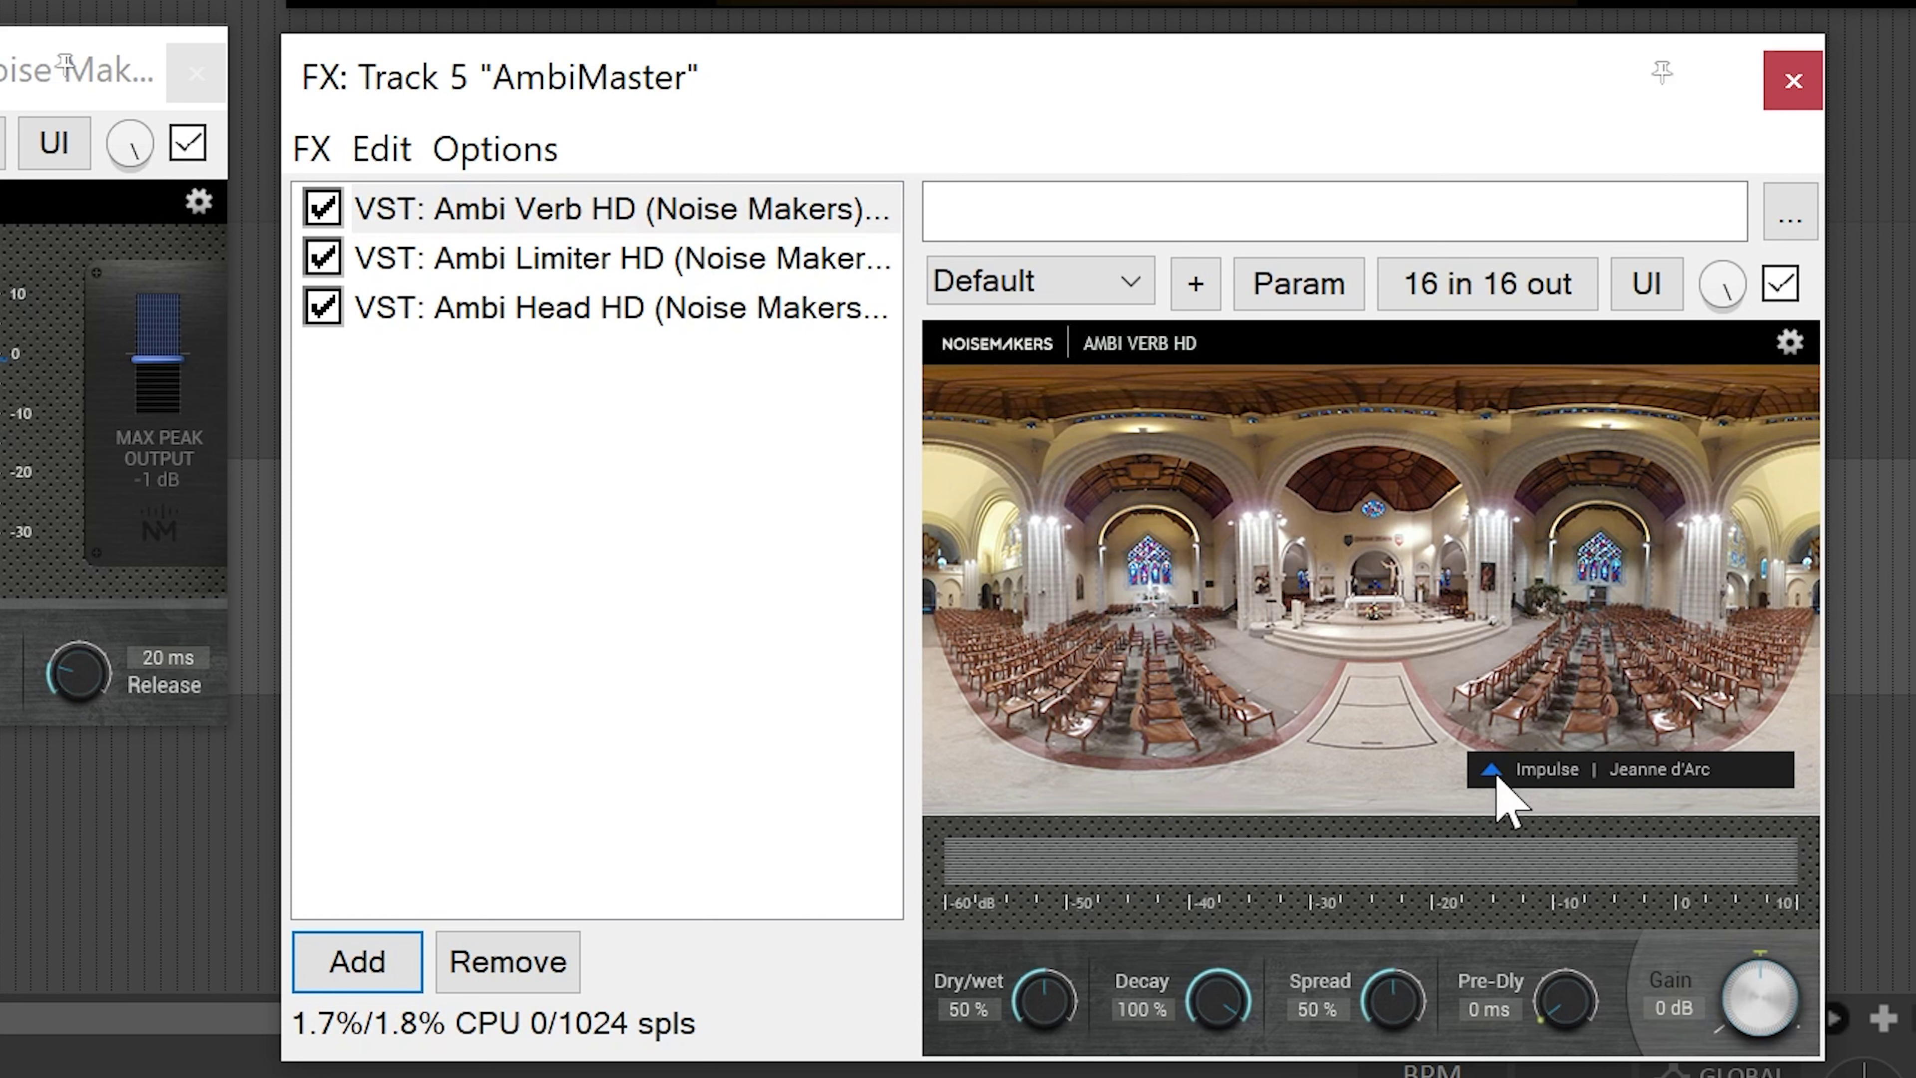
scroll(1102, 747, "down", 1)
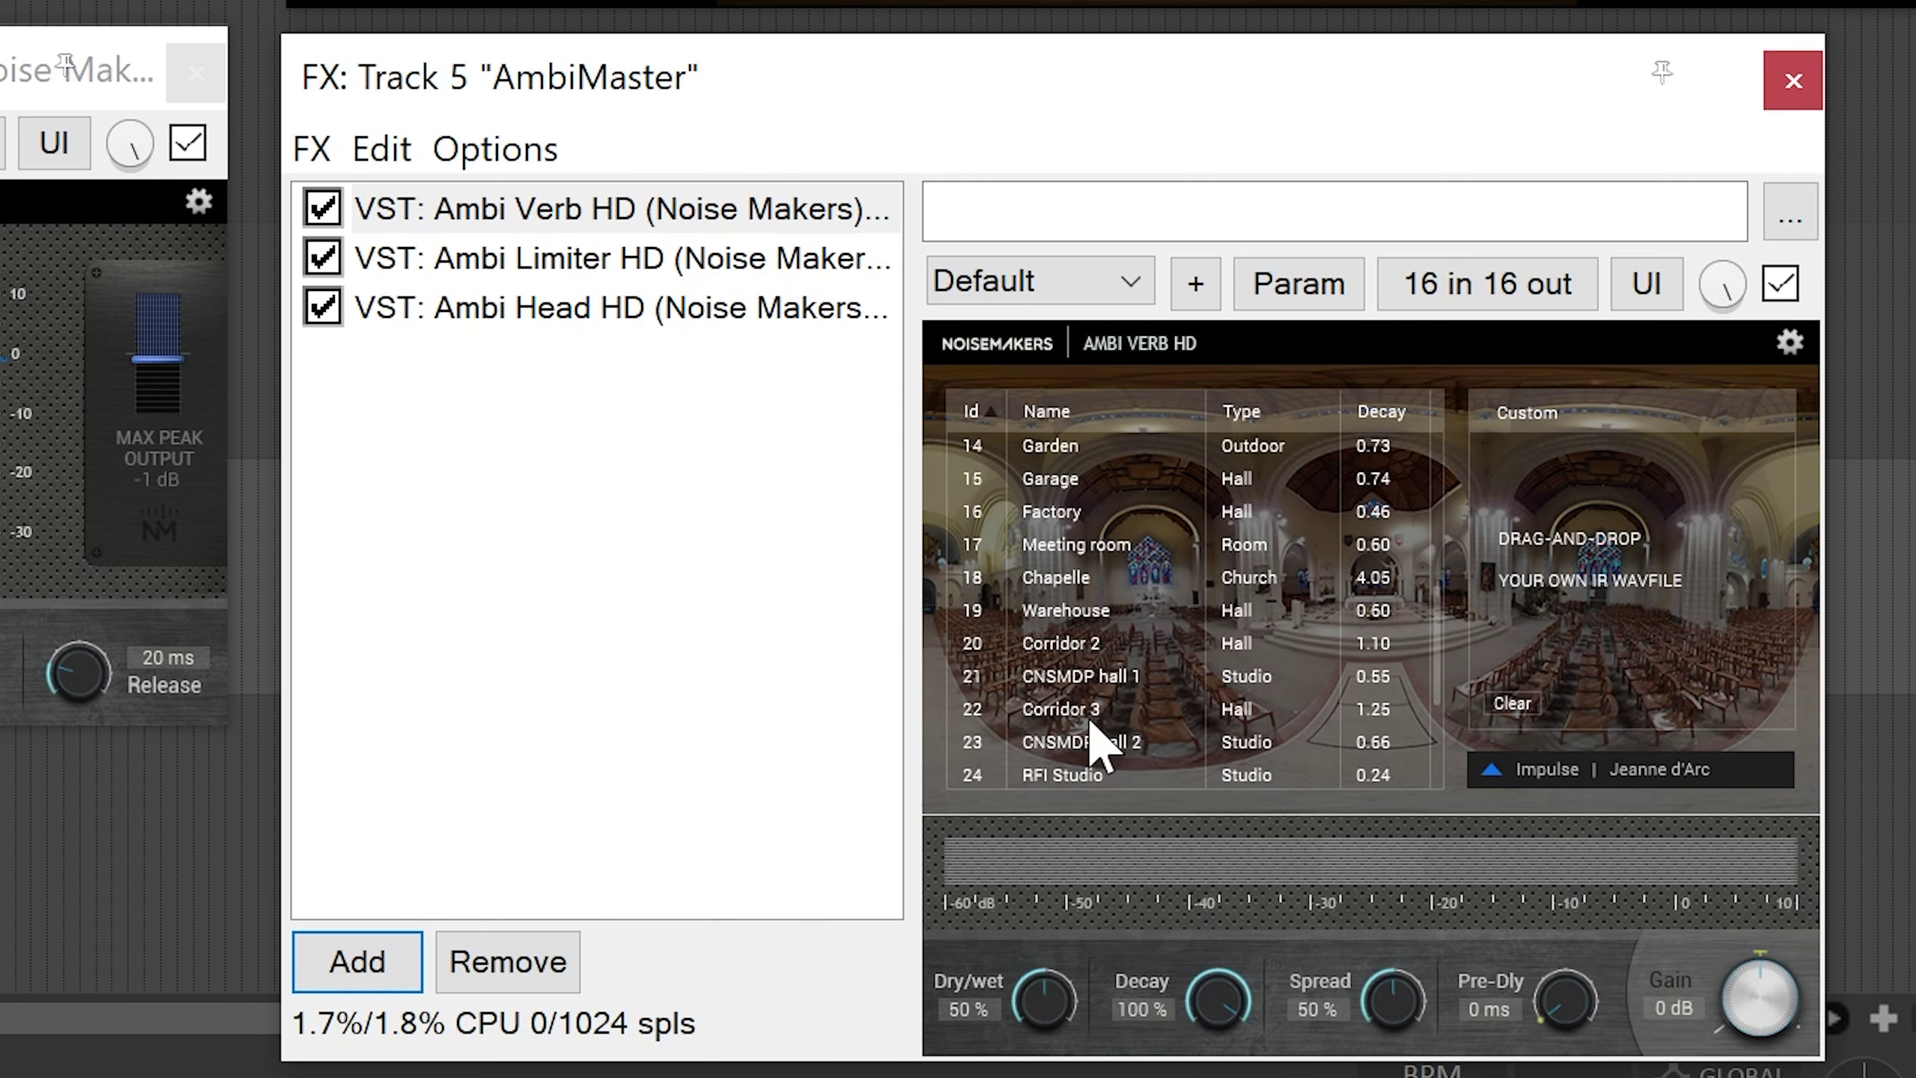
left_click(1124, 709)
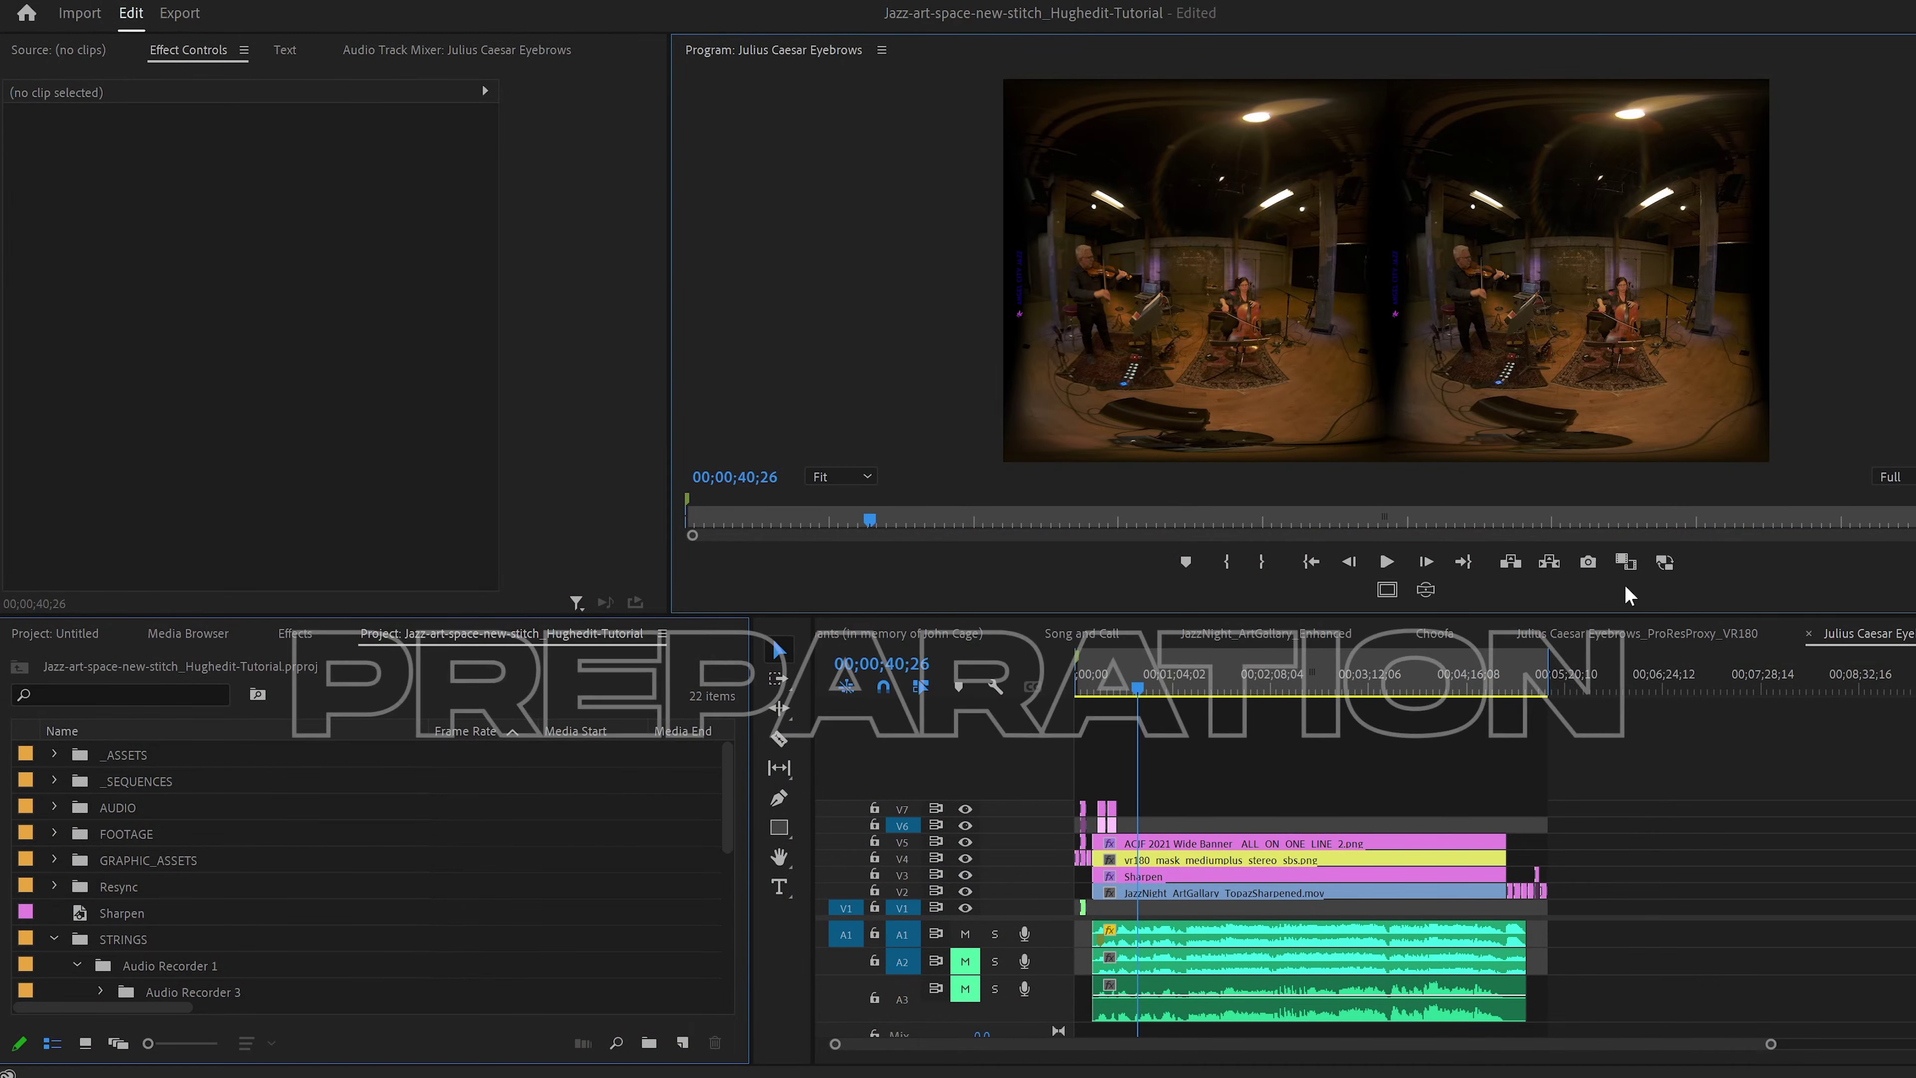
Turn on the anaglyph VR view in the Program Monitor and lock video tracks V2–V7
left_click(1666, 562)
mouse_move(1334, 313)
left_mouse_down()
mouse_move(1608, 287)
mouse_move(1535, 185)
mouse_move(1170, 228)
mouse_move(1332, 286)
left_mouse_up()
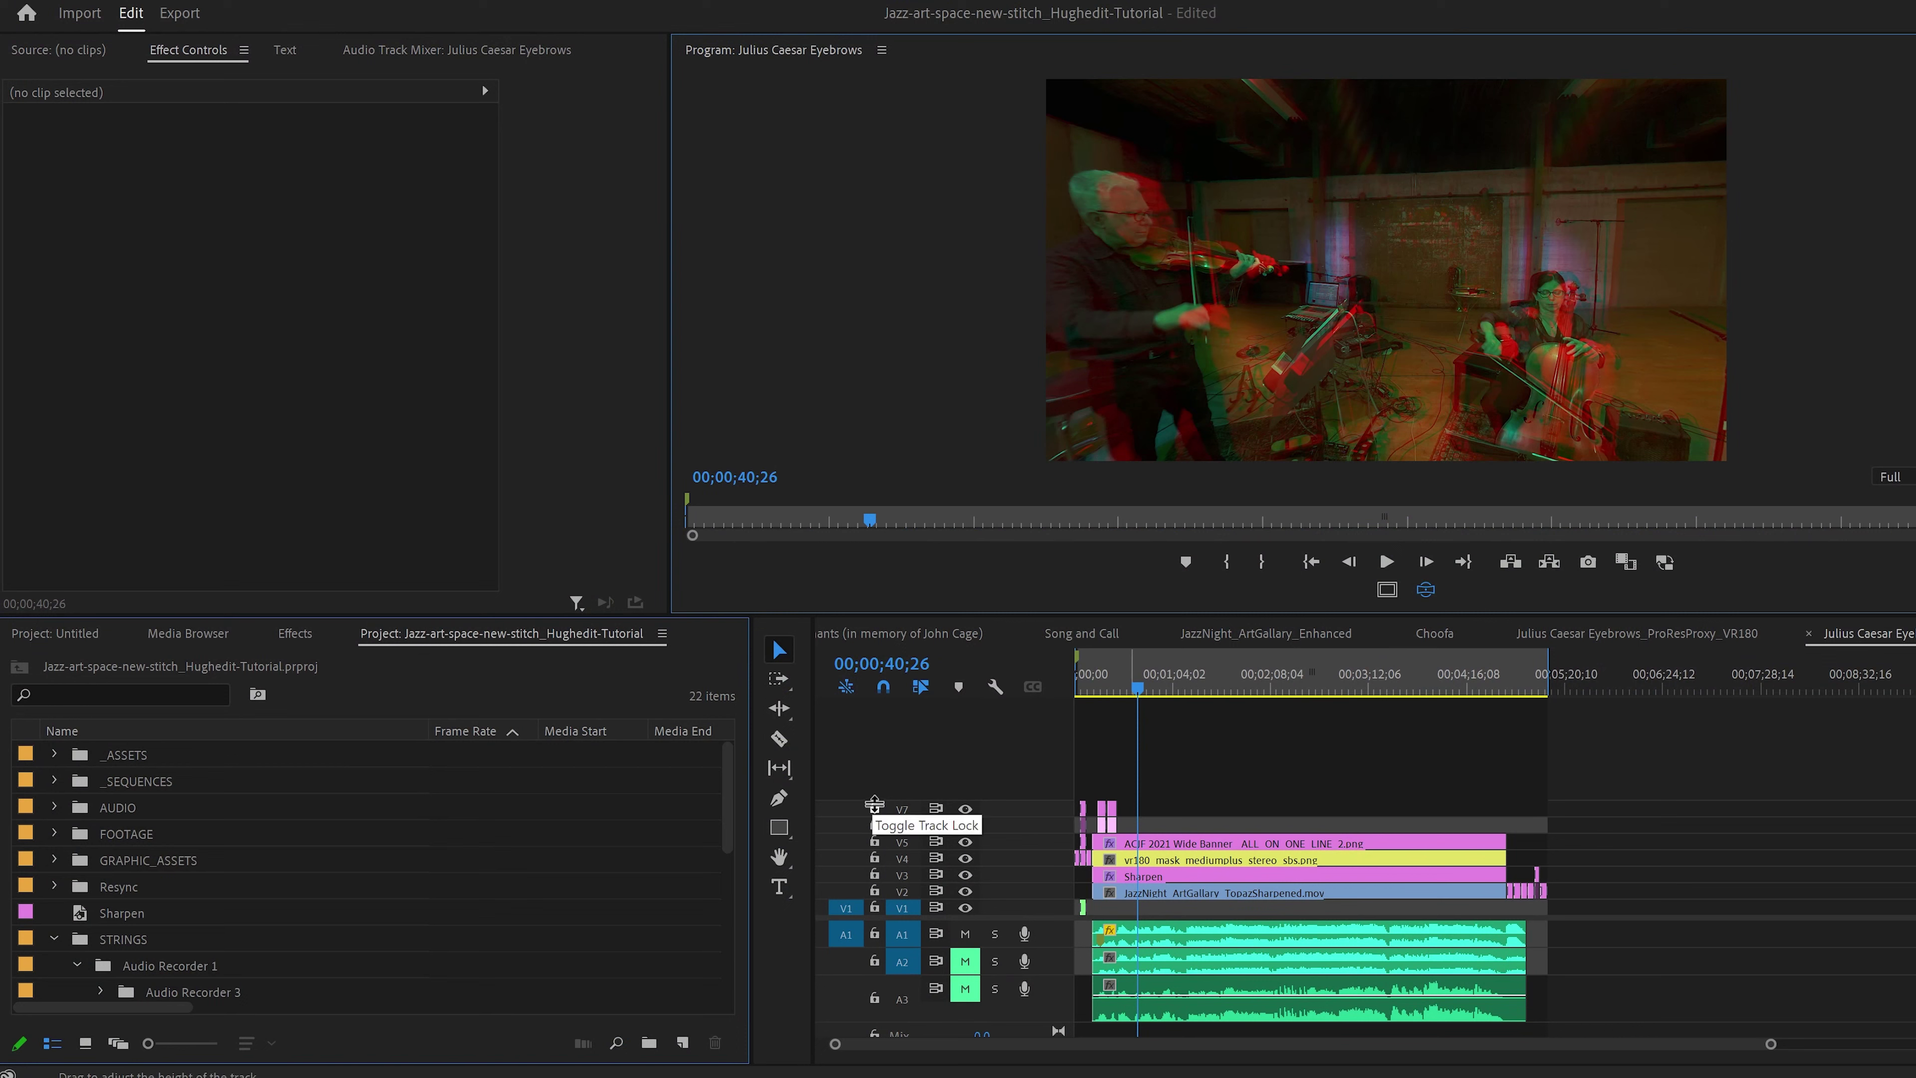
left_click(874, 808)
left_click(874, 825)
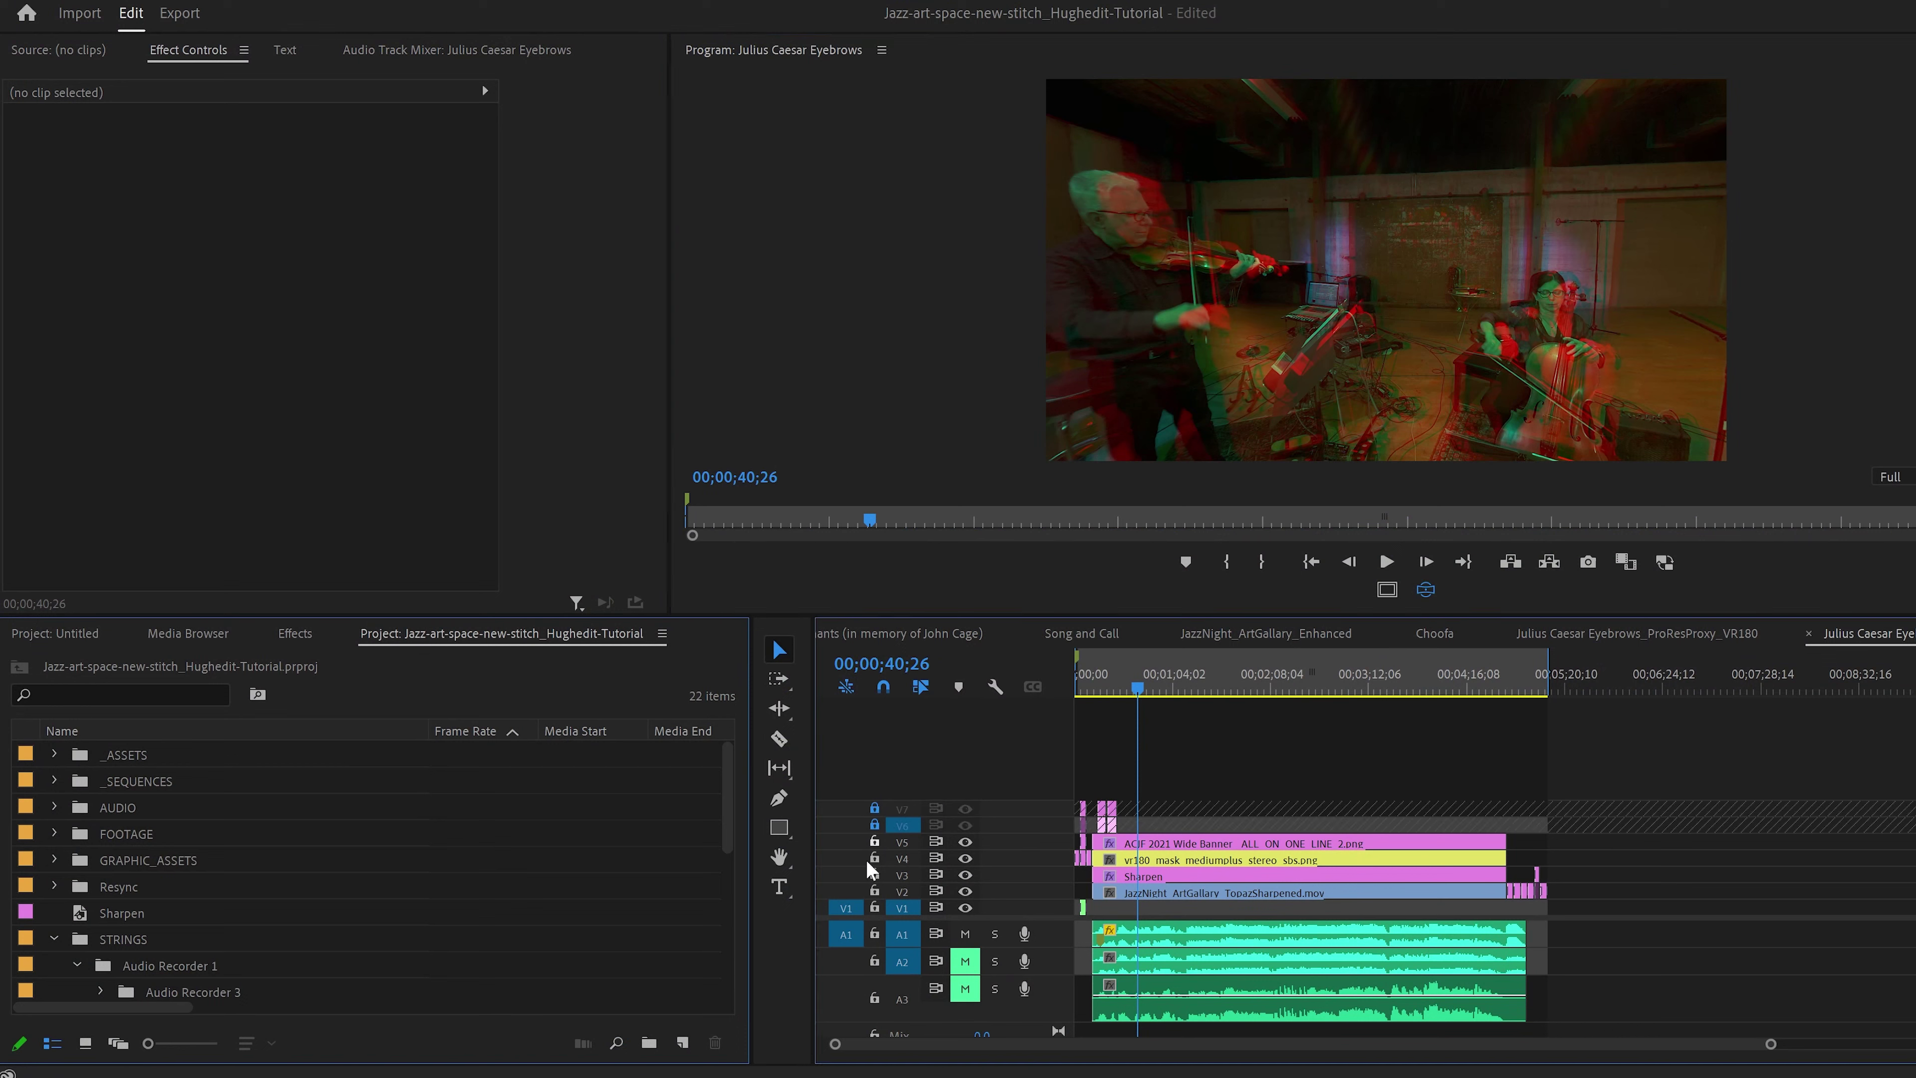
left_click(874, 858)
left_click(875, 875)
left_click(874, 890)
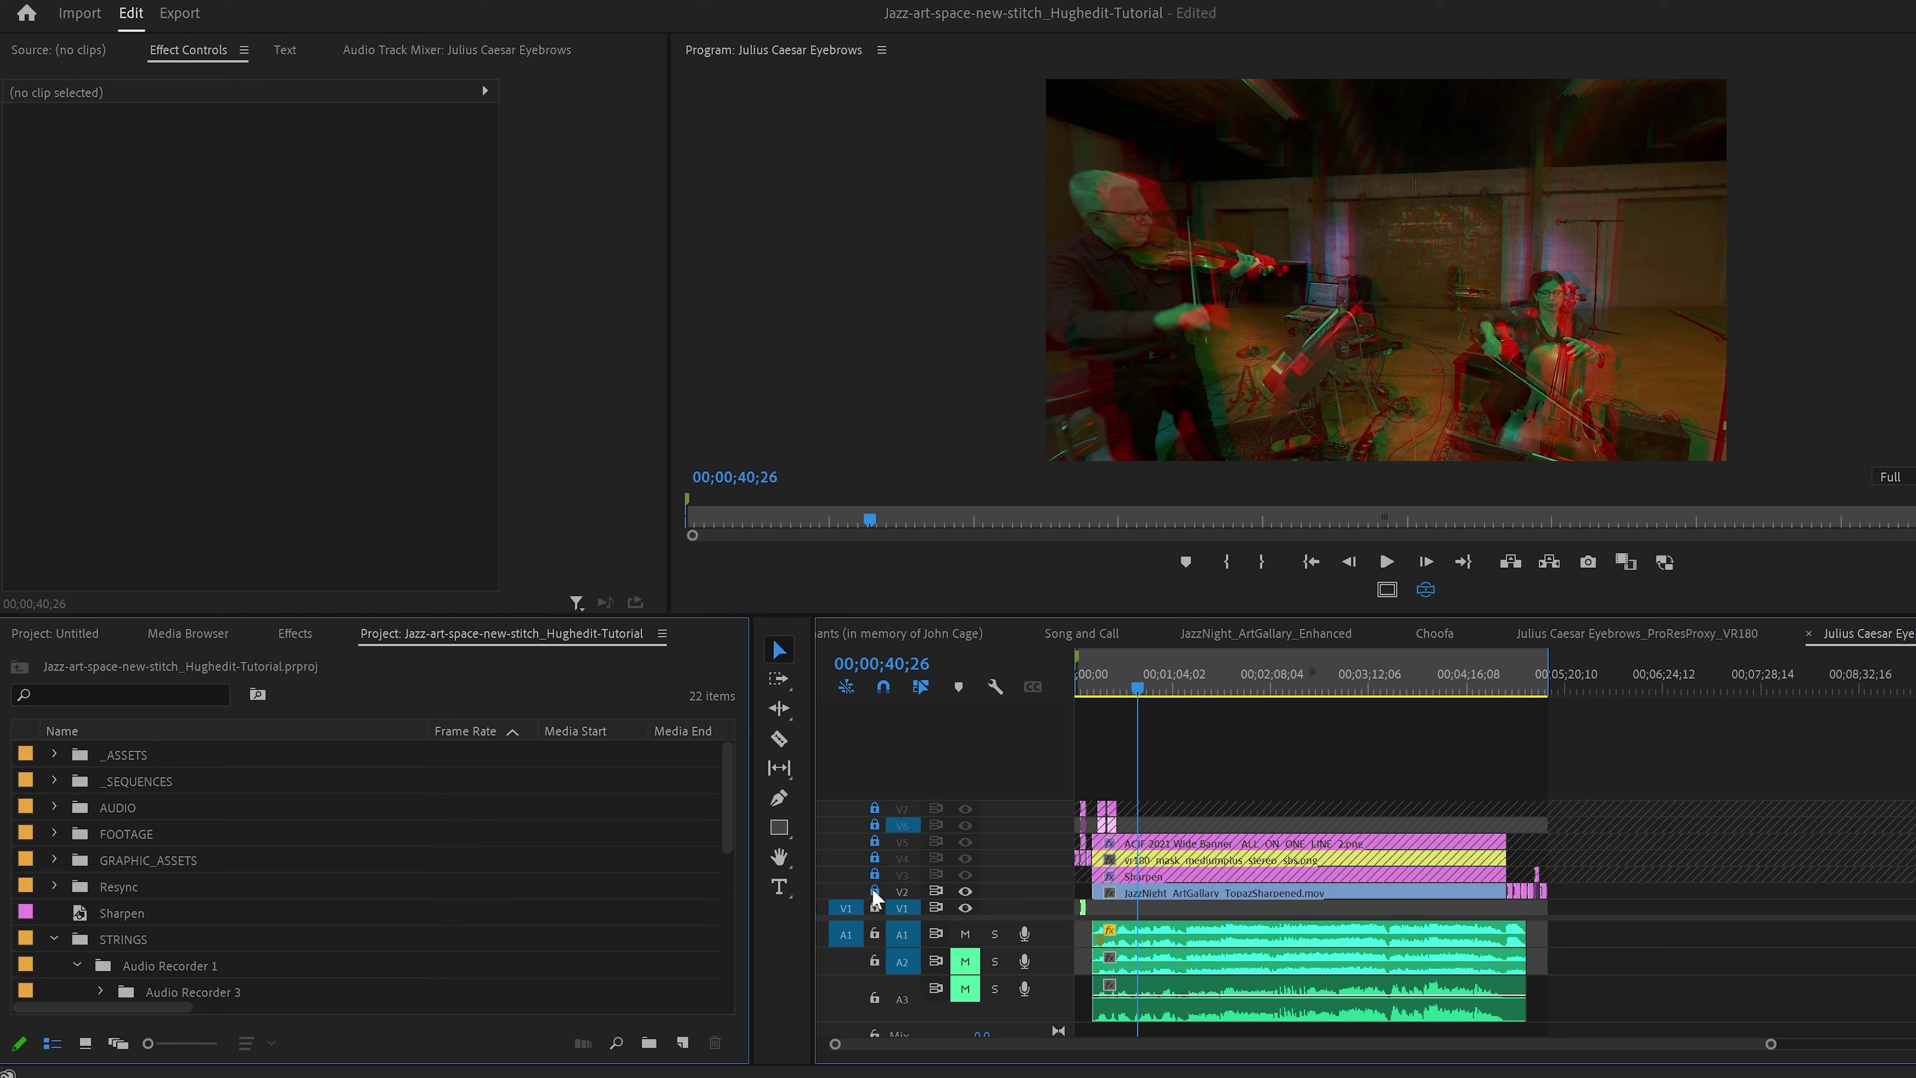
left_click_drag(1325, 267, 1240, 414)
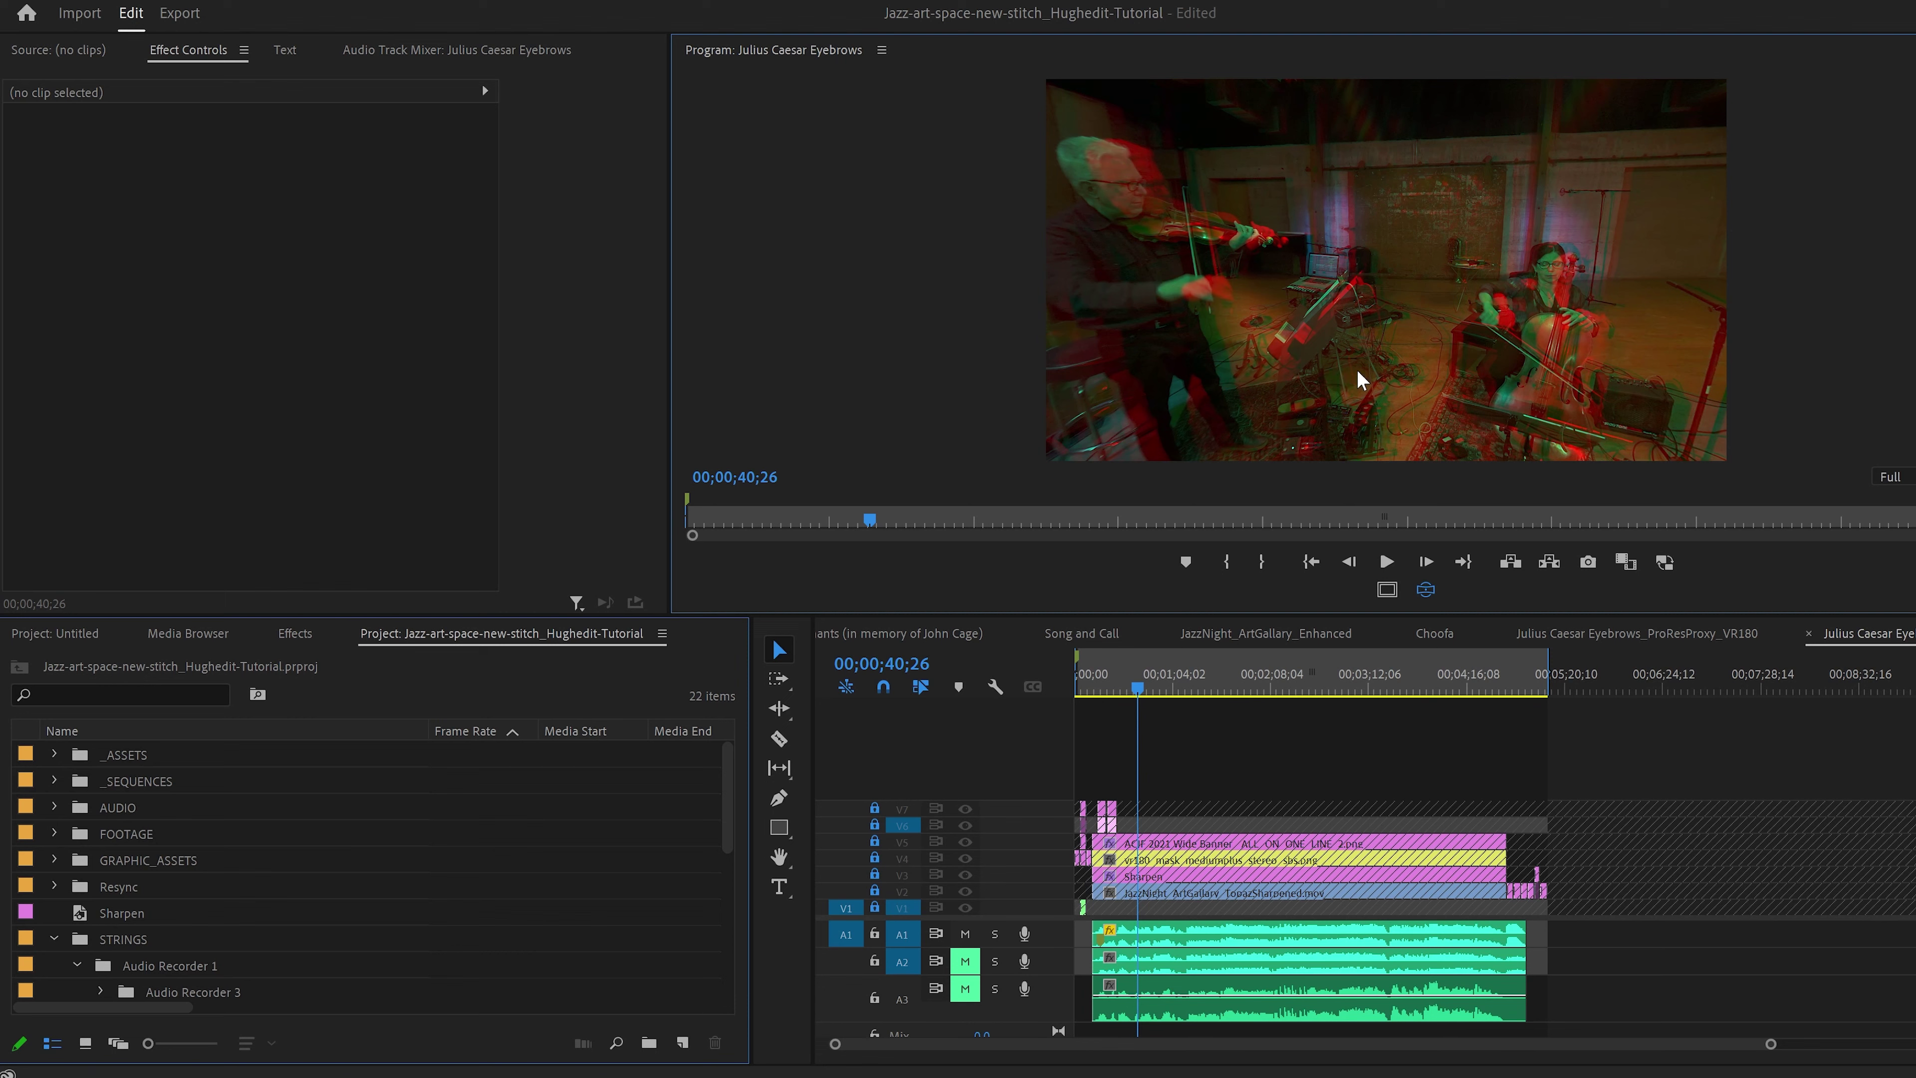
Set the VR Video Stereoscopic View to Left, then select the A1 and A3 audio clips
right_click(1402, 352)
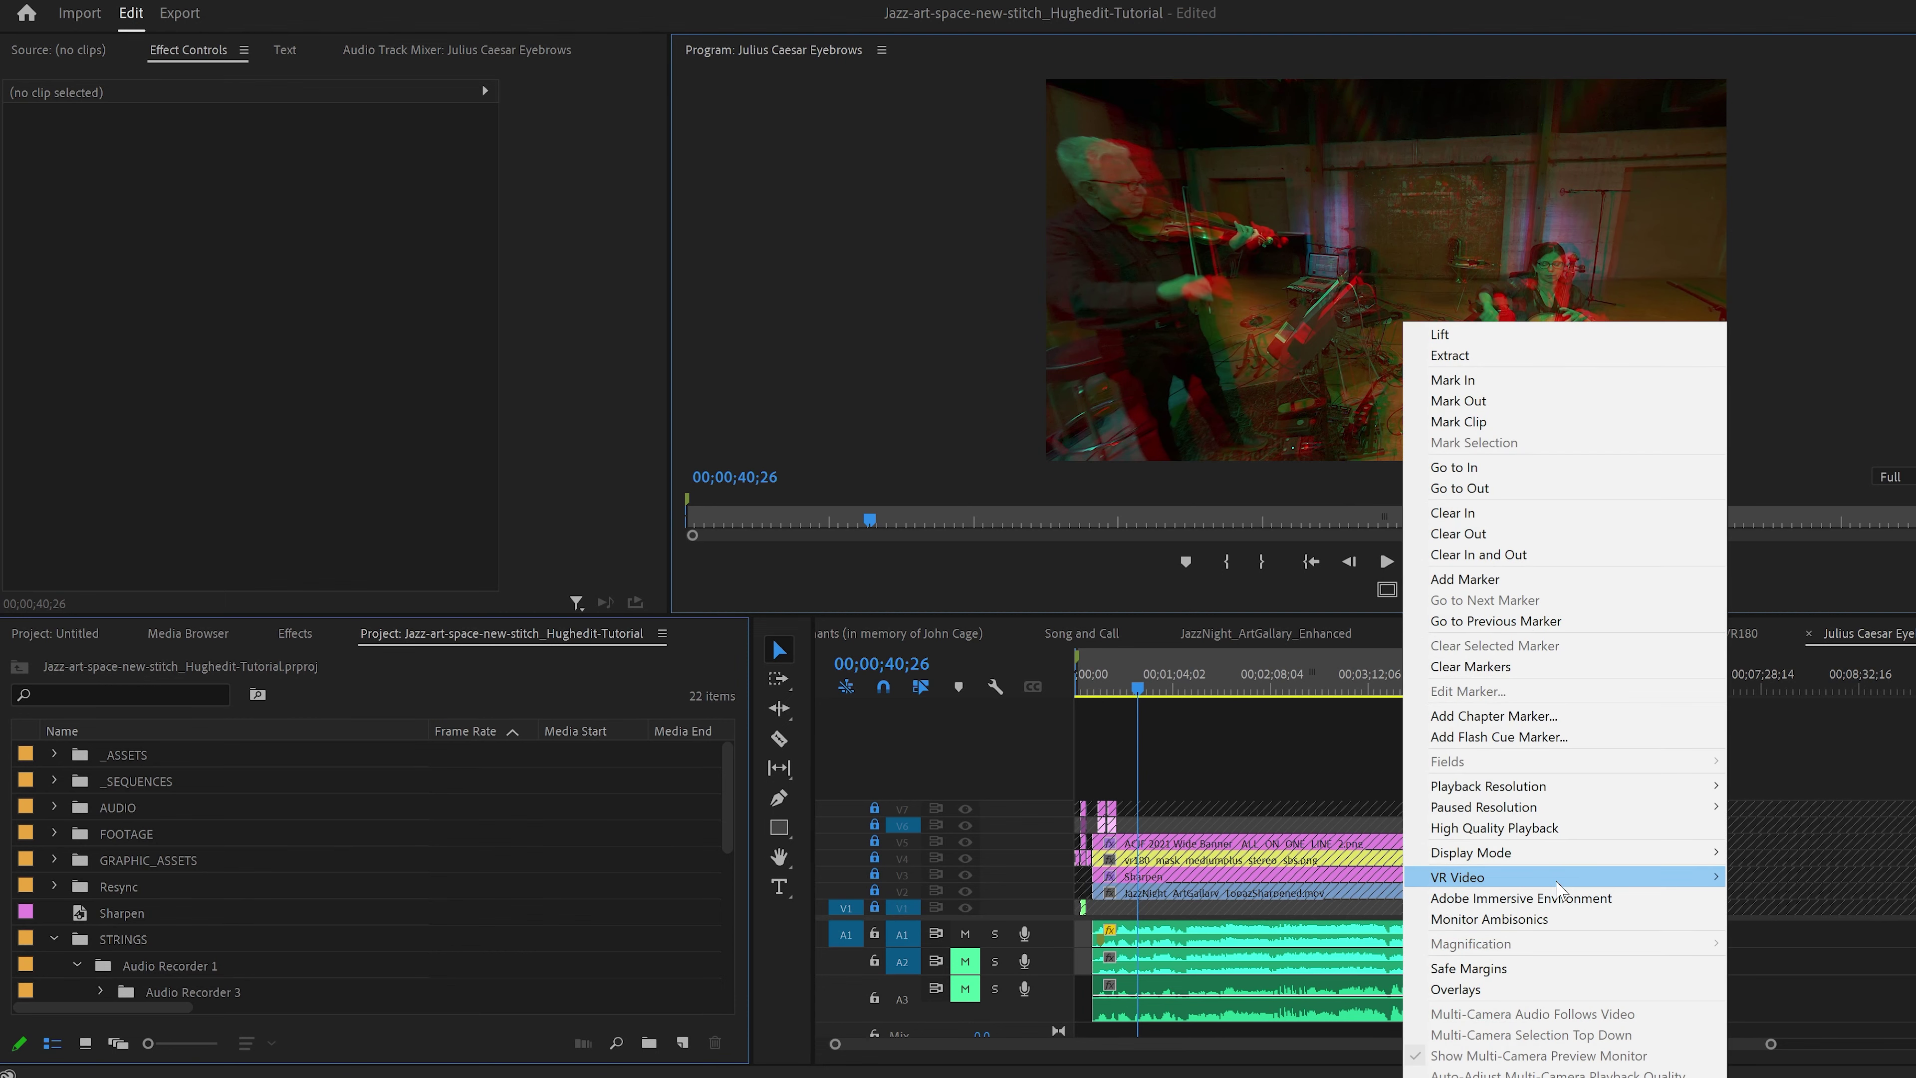
mouse_move(1557, 890)
left_click(1769, 939)
left_click(1109, 471)
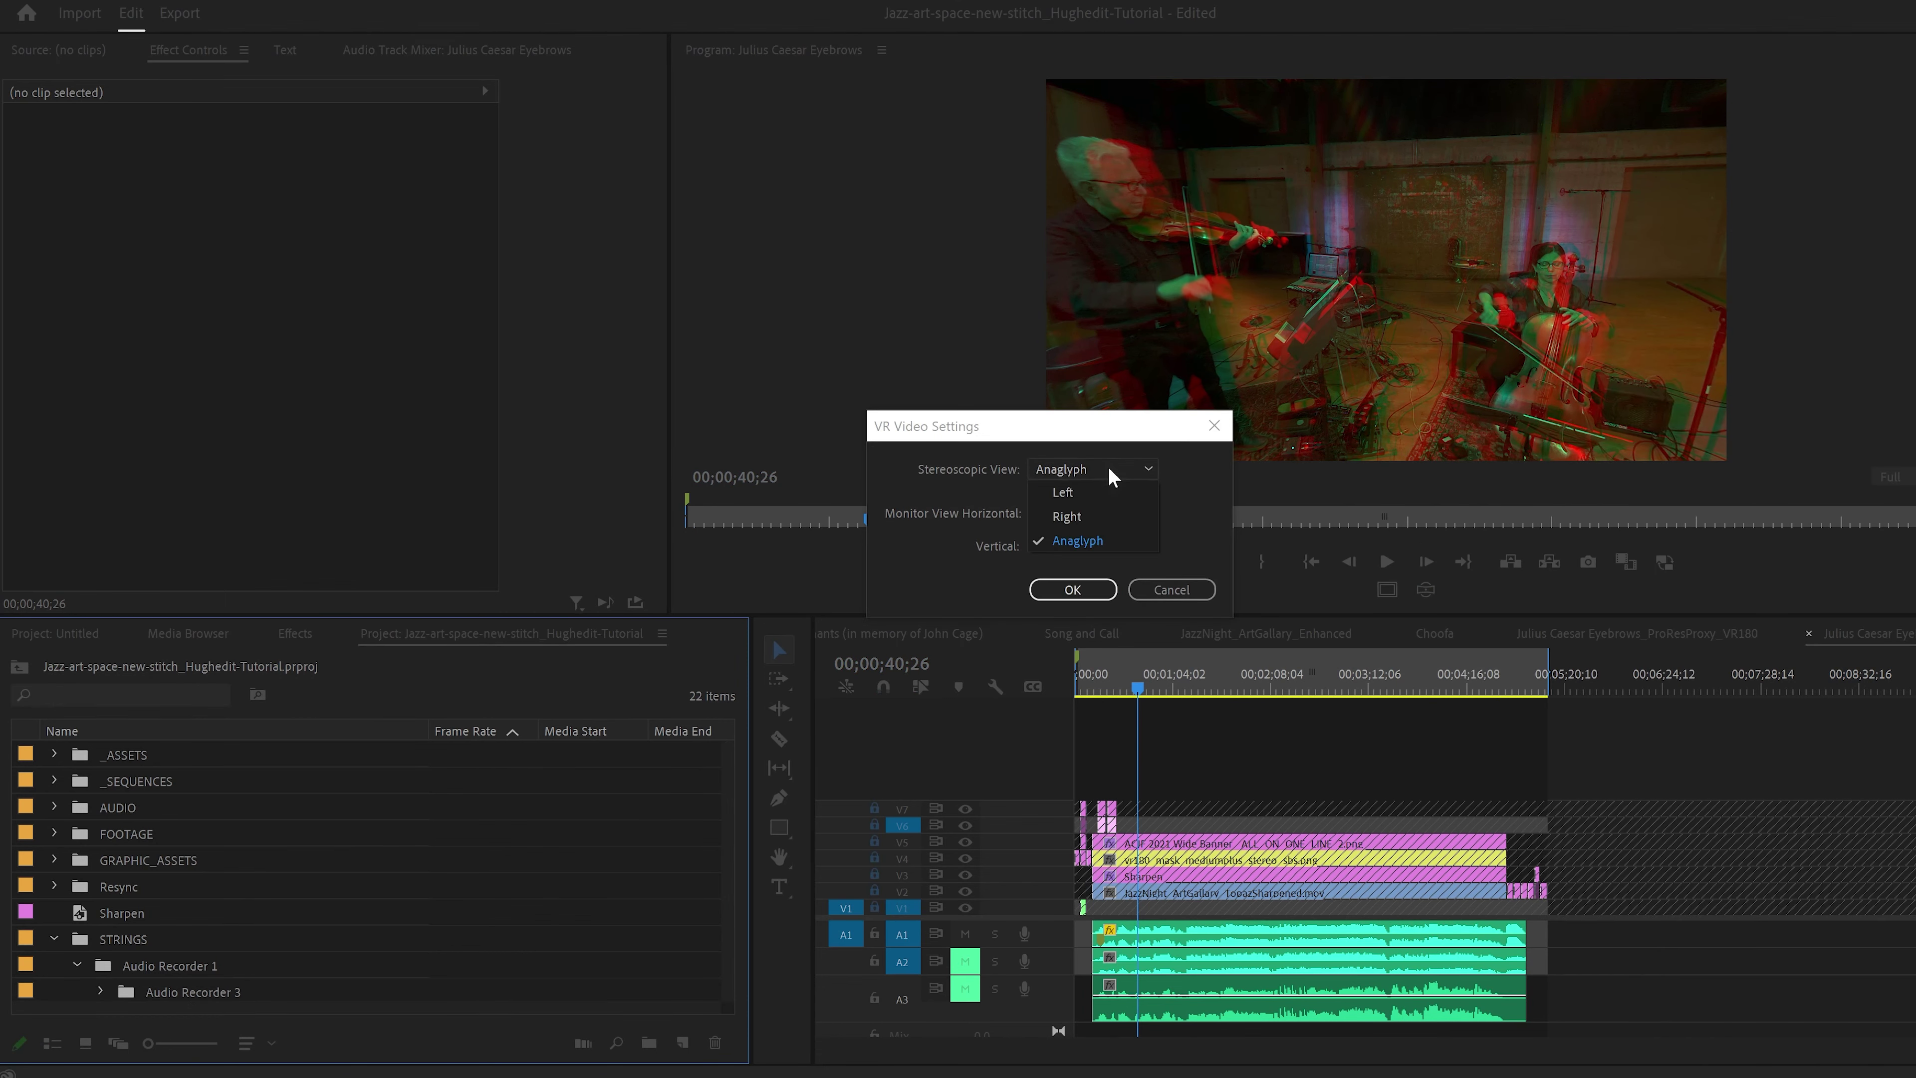
left_click(1096, 495)
left_click(1073, 589)
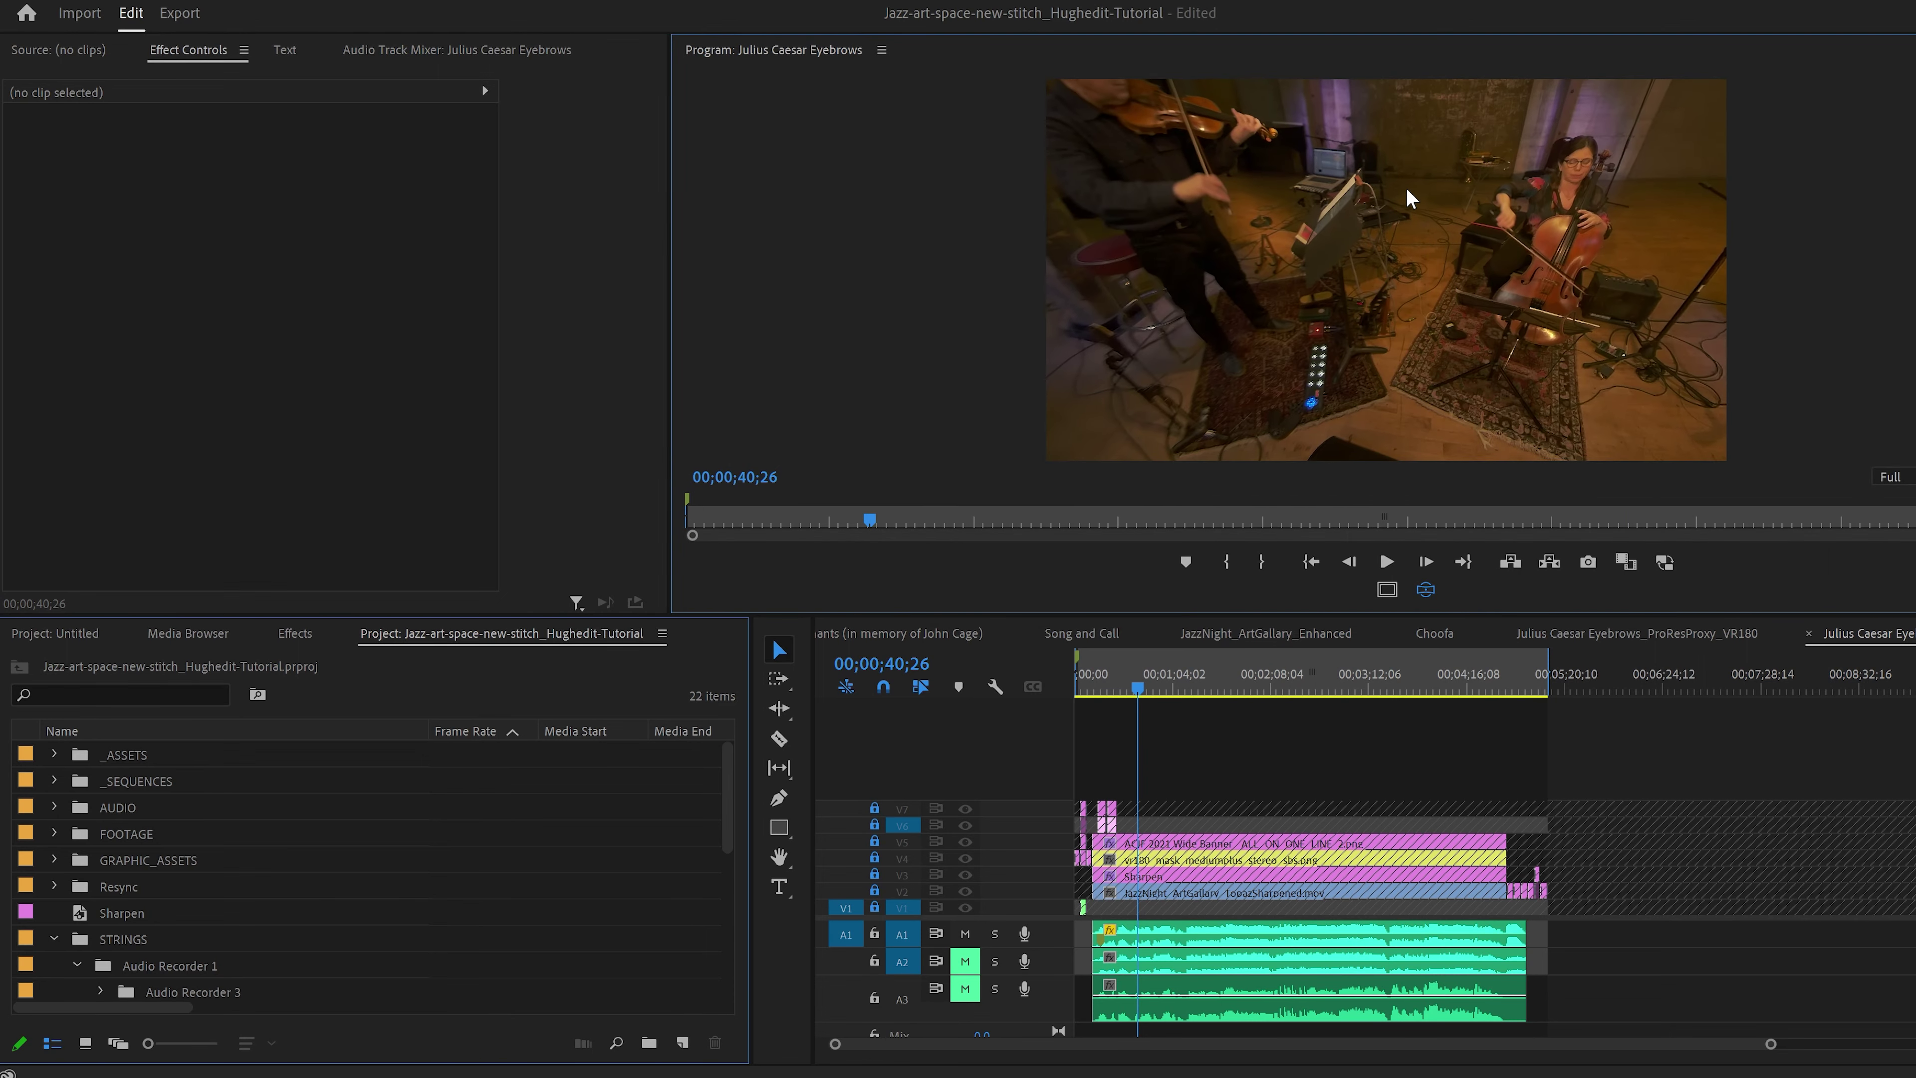
left_click_drag(1409, 199, 1122, 202)
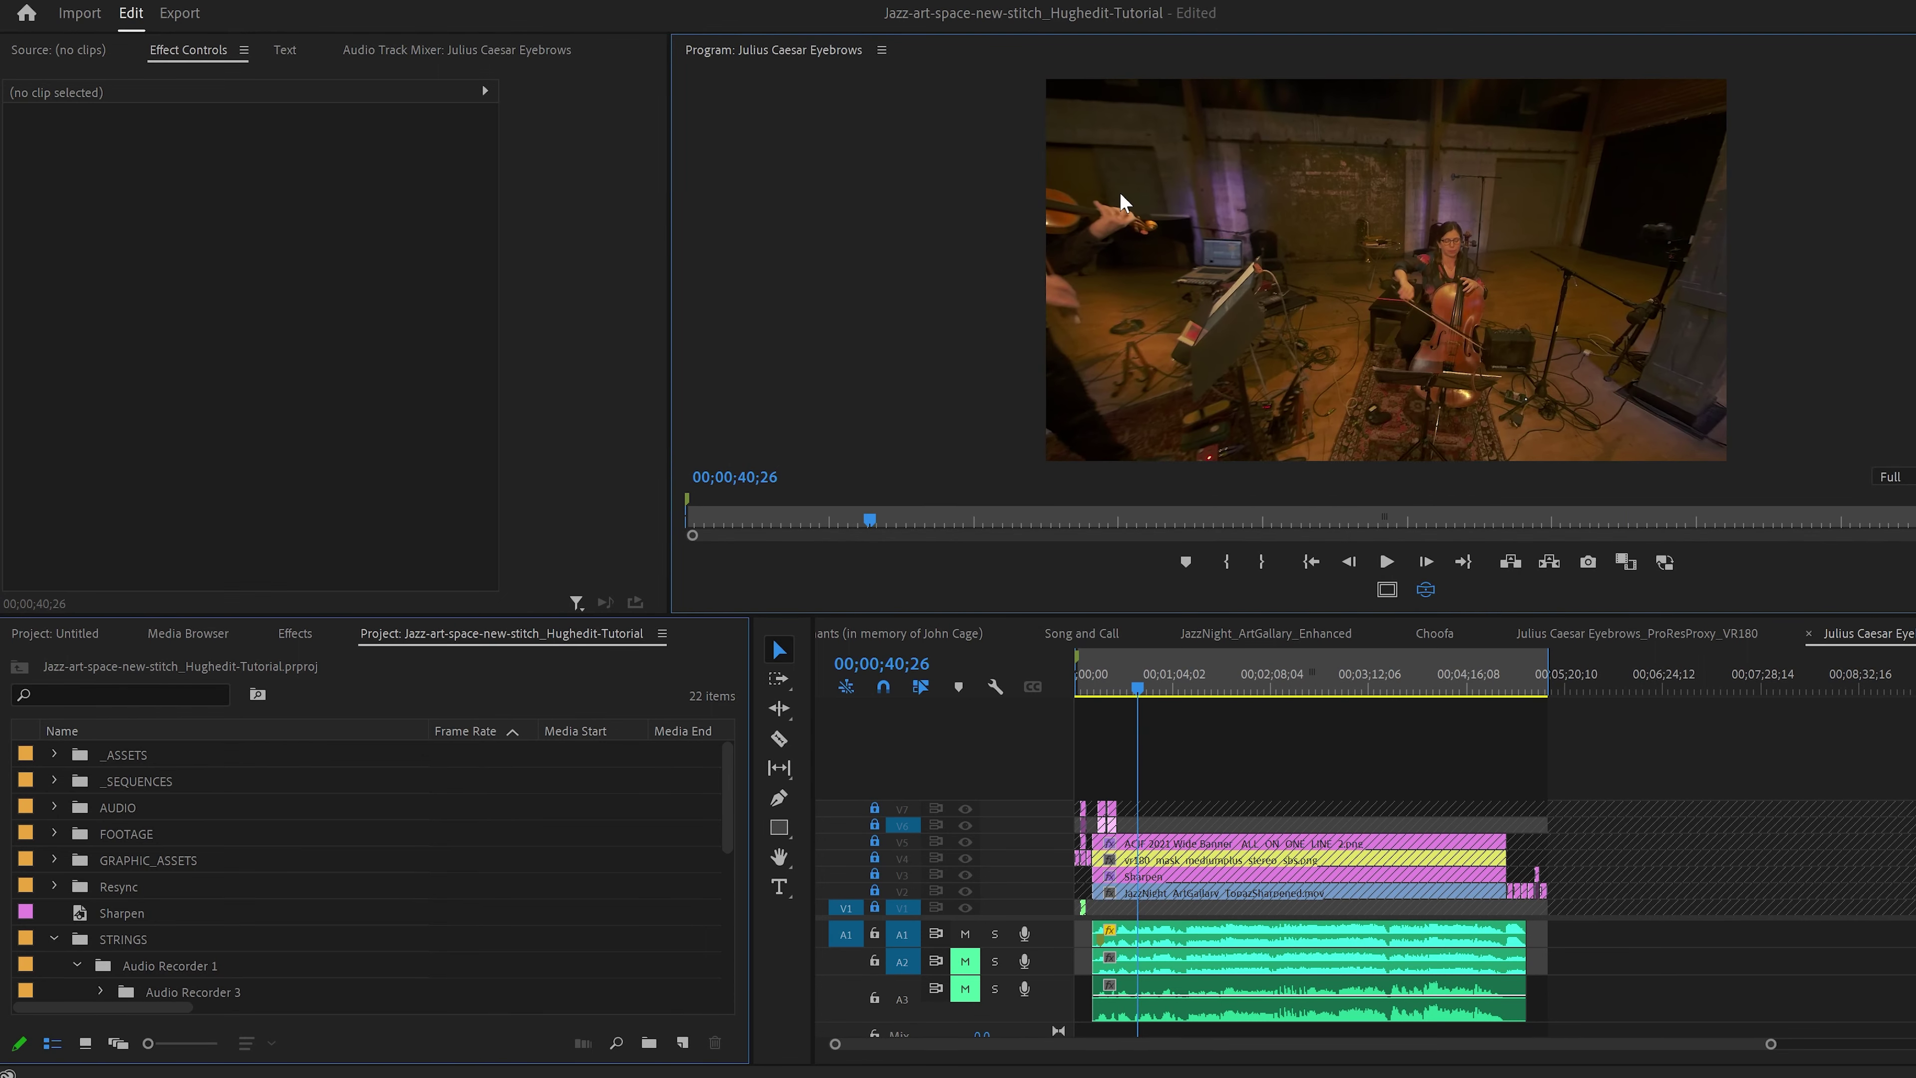
left_click_drag(1447, 347, 1394, 408)
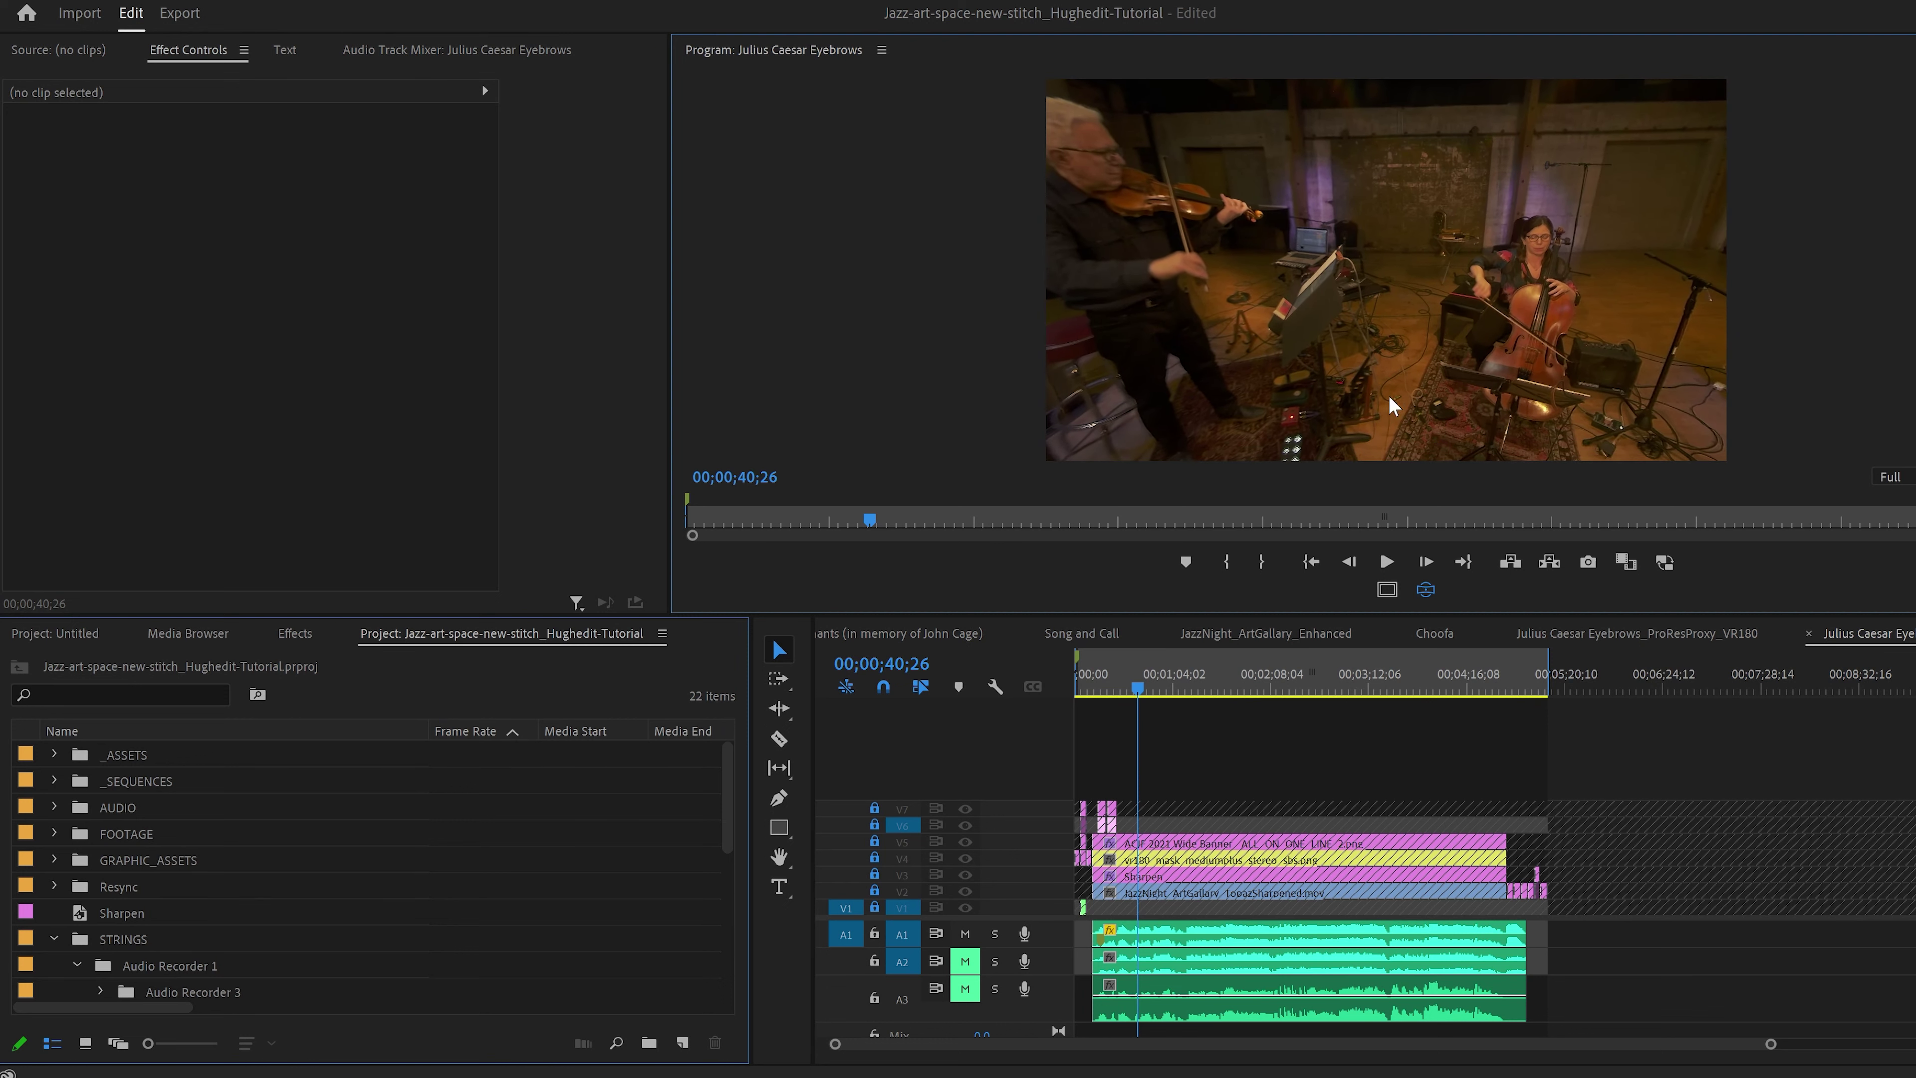
left_click(1151, 945)
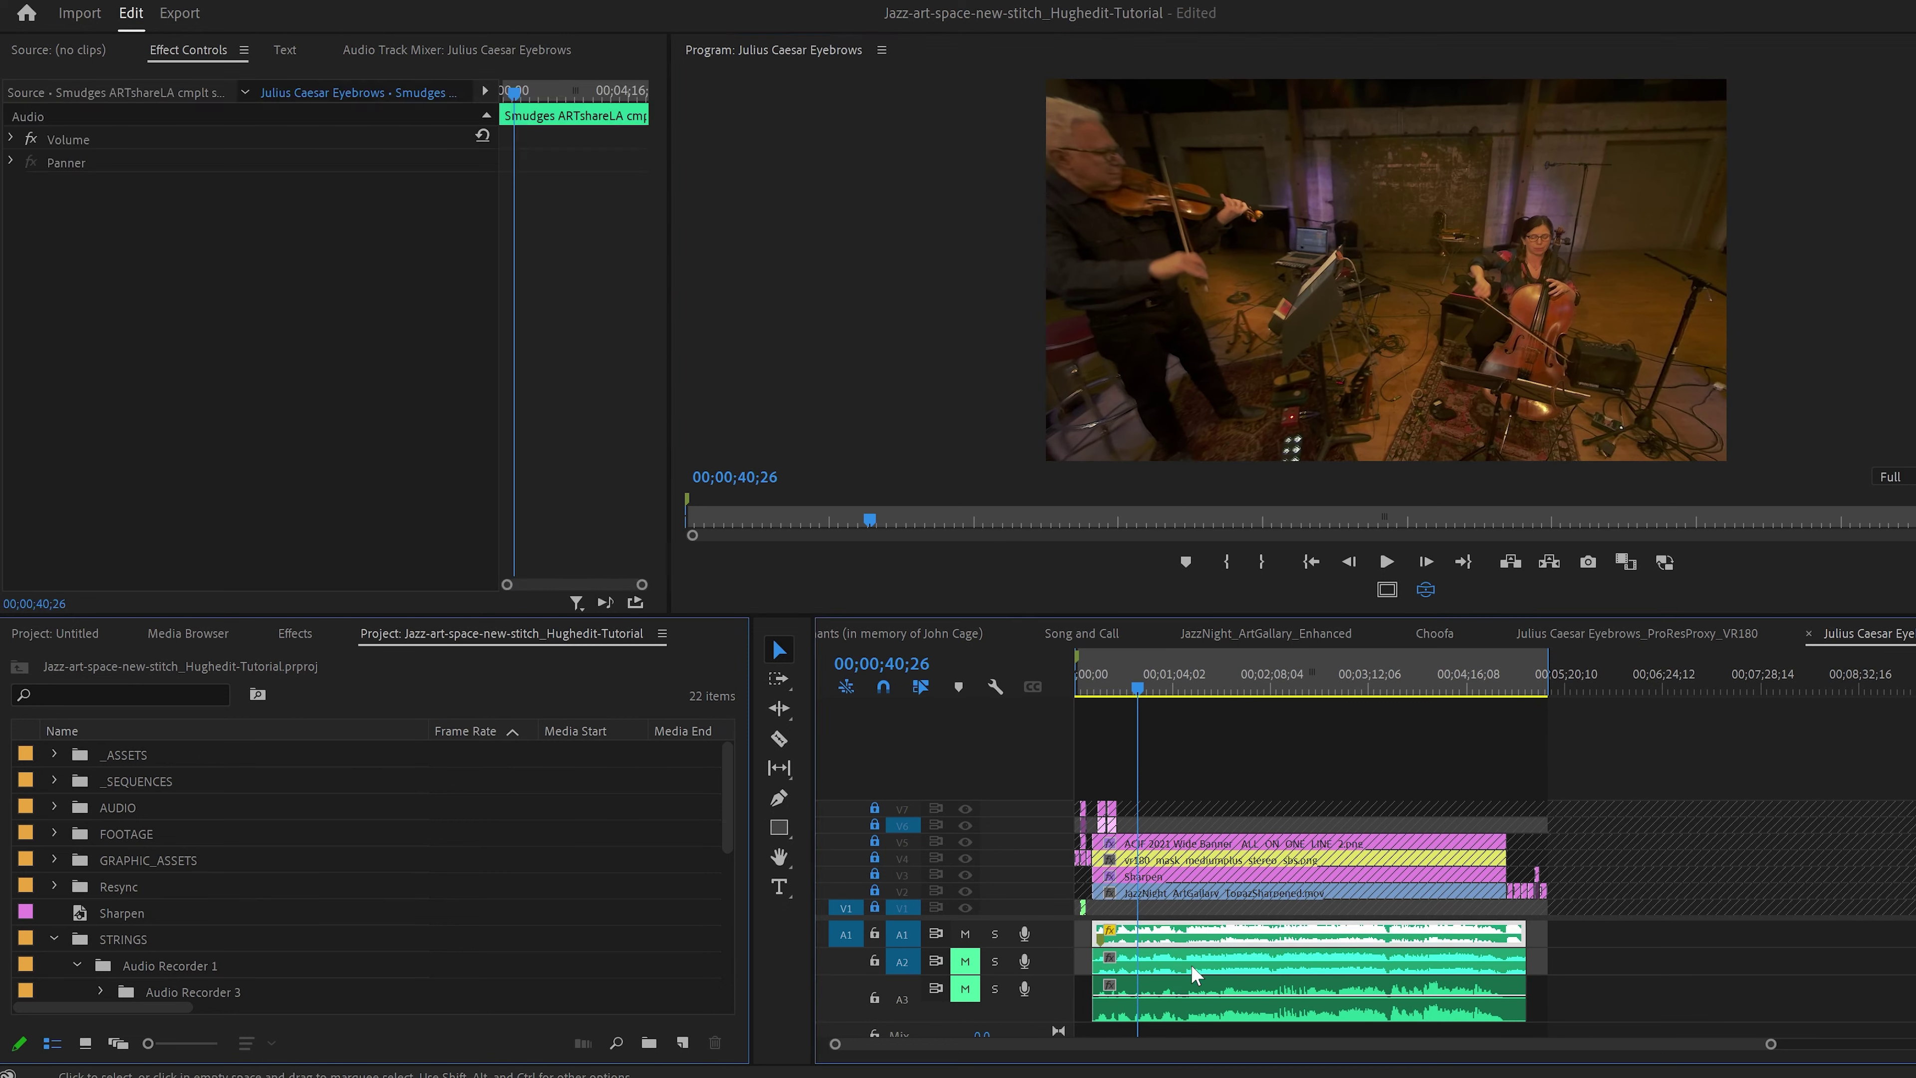
left_click(1192, 992)
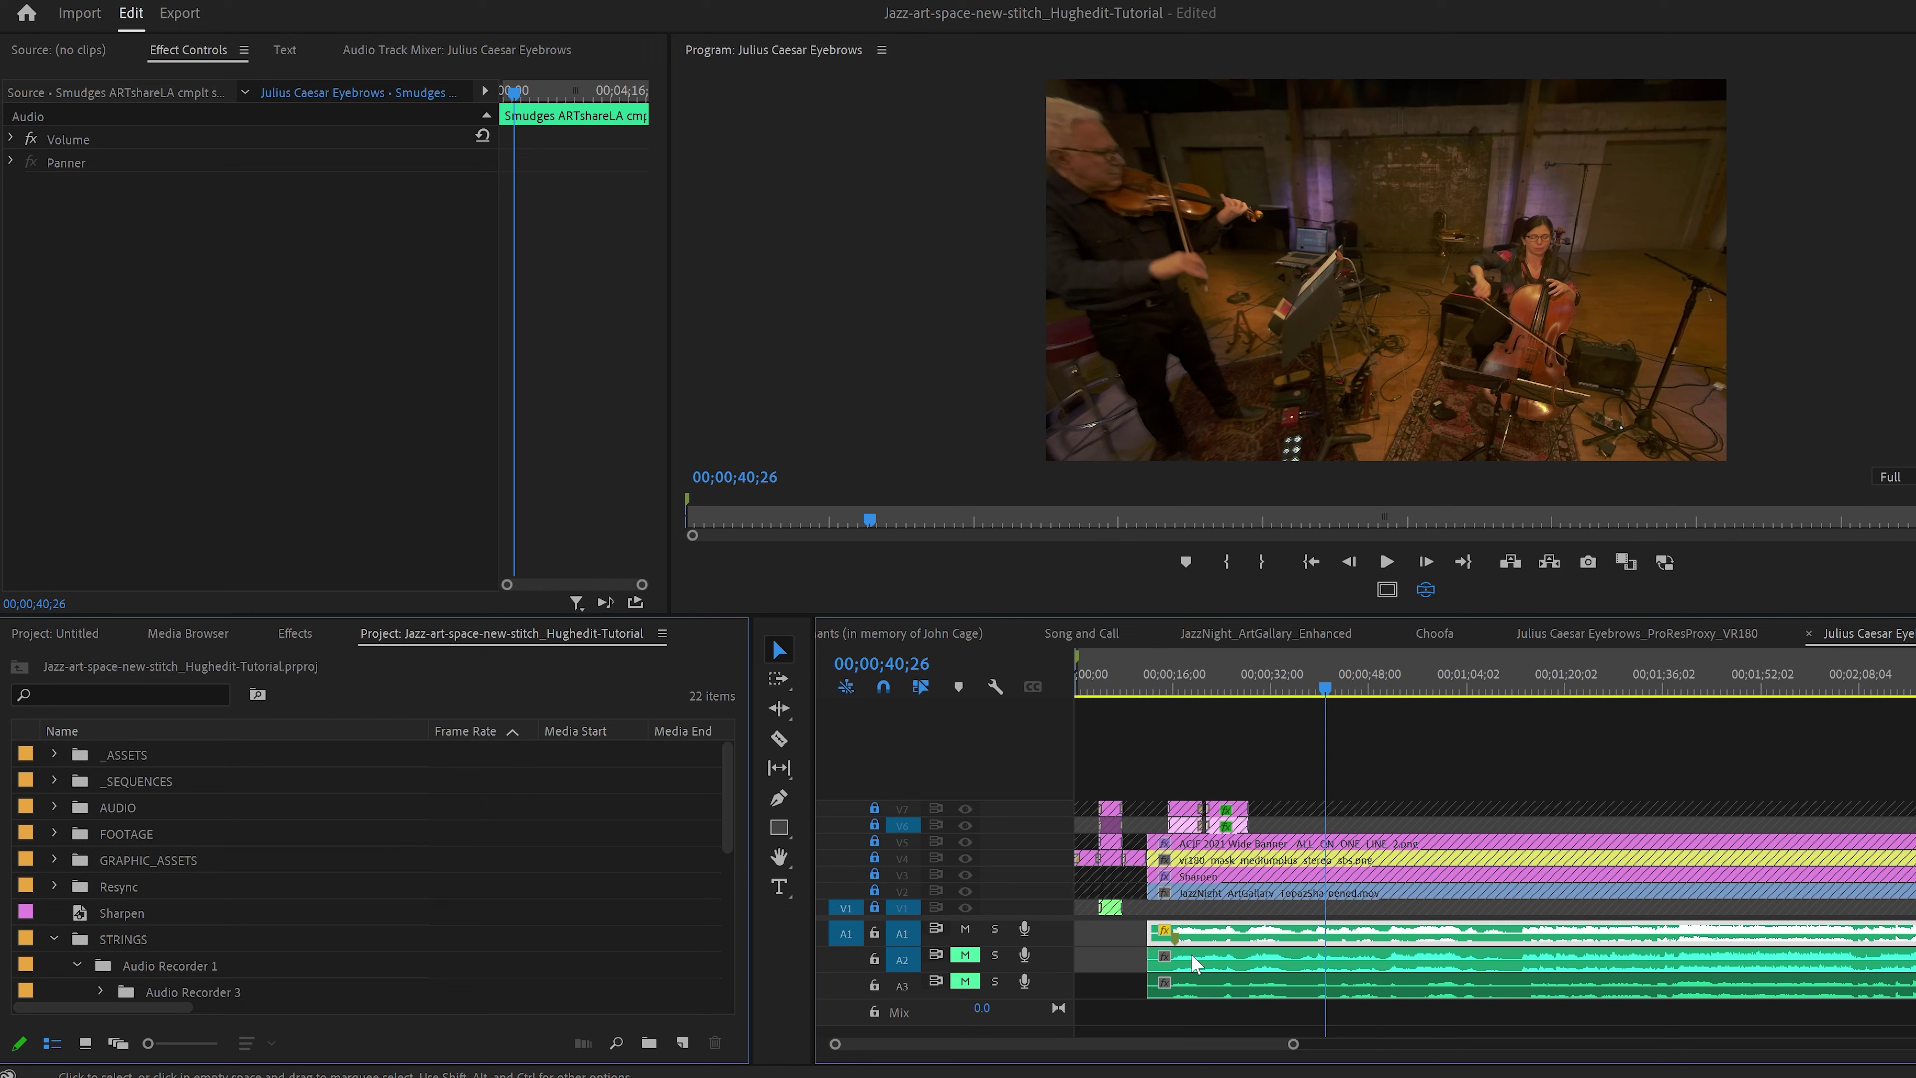
Unmute audio tracks A2 and A3 and clear the clip selection
left_click(1205, 962)
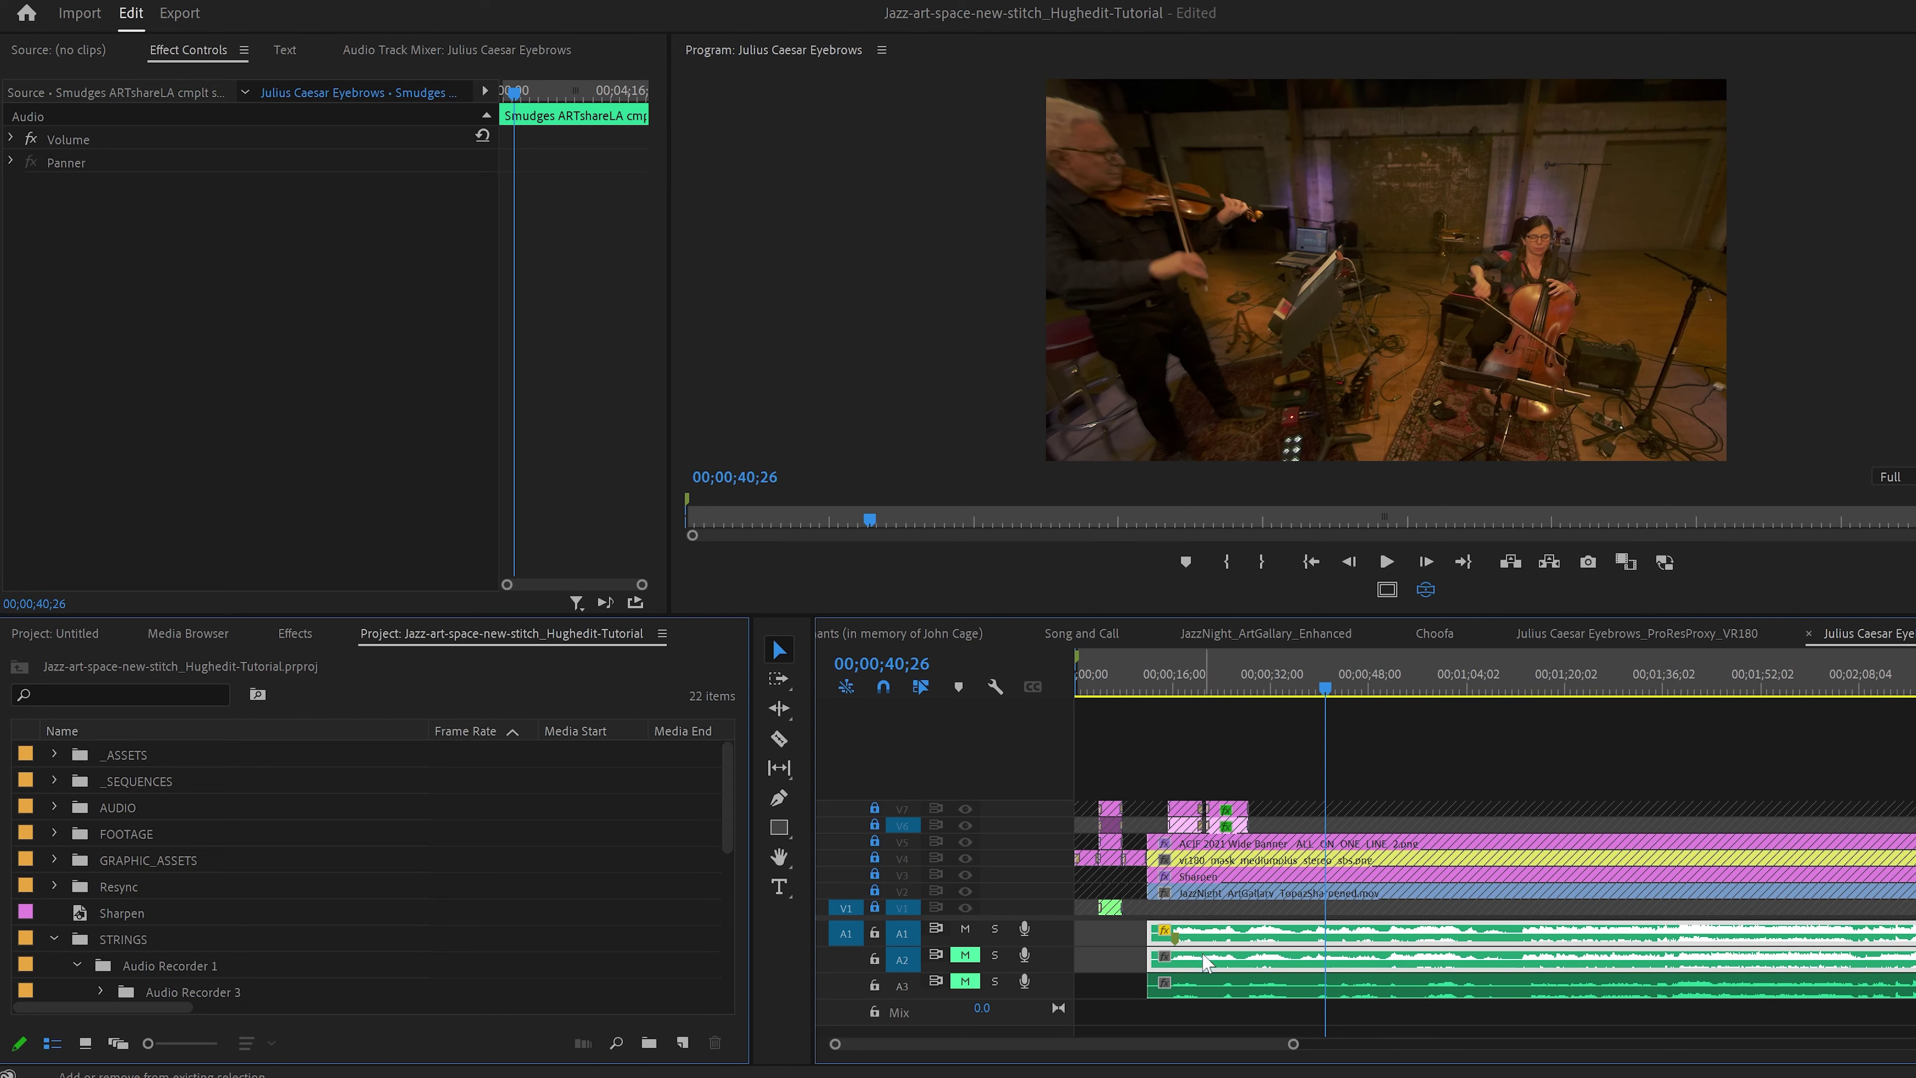
left_click(1176, 985, "shift")
left_click(965, 954)
left_click(965, 981)
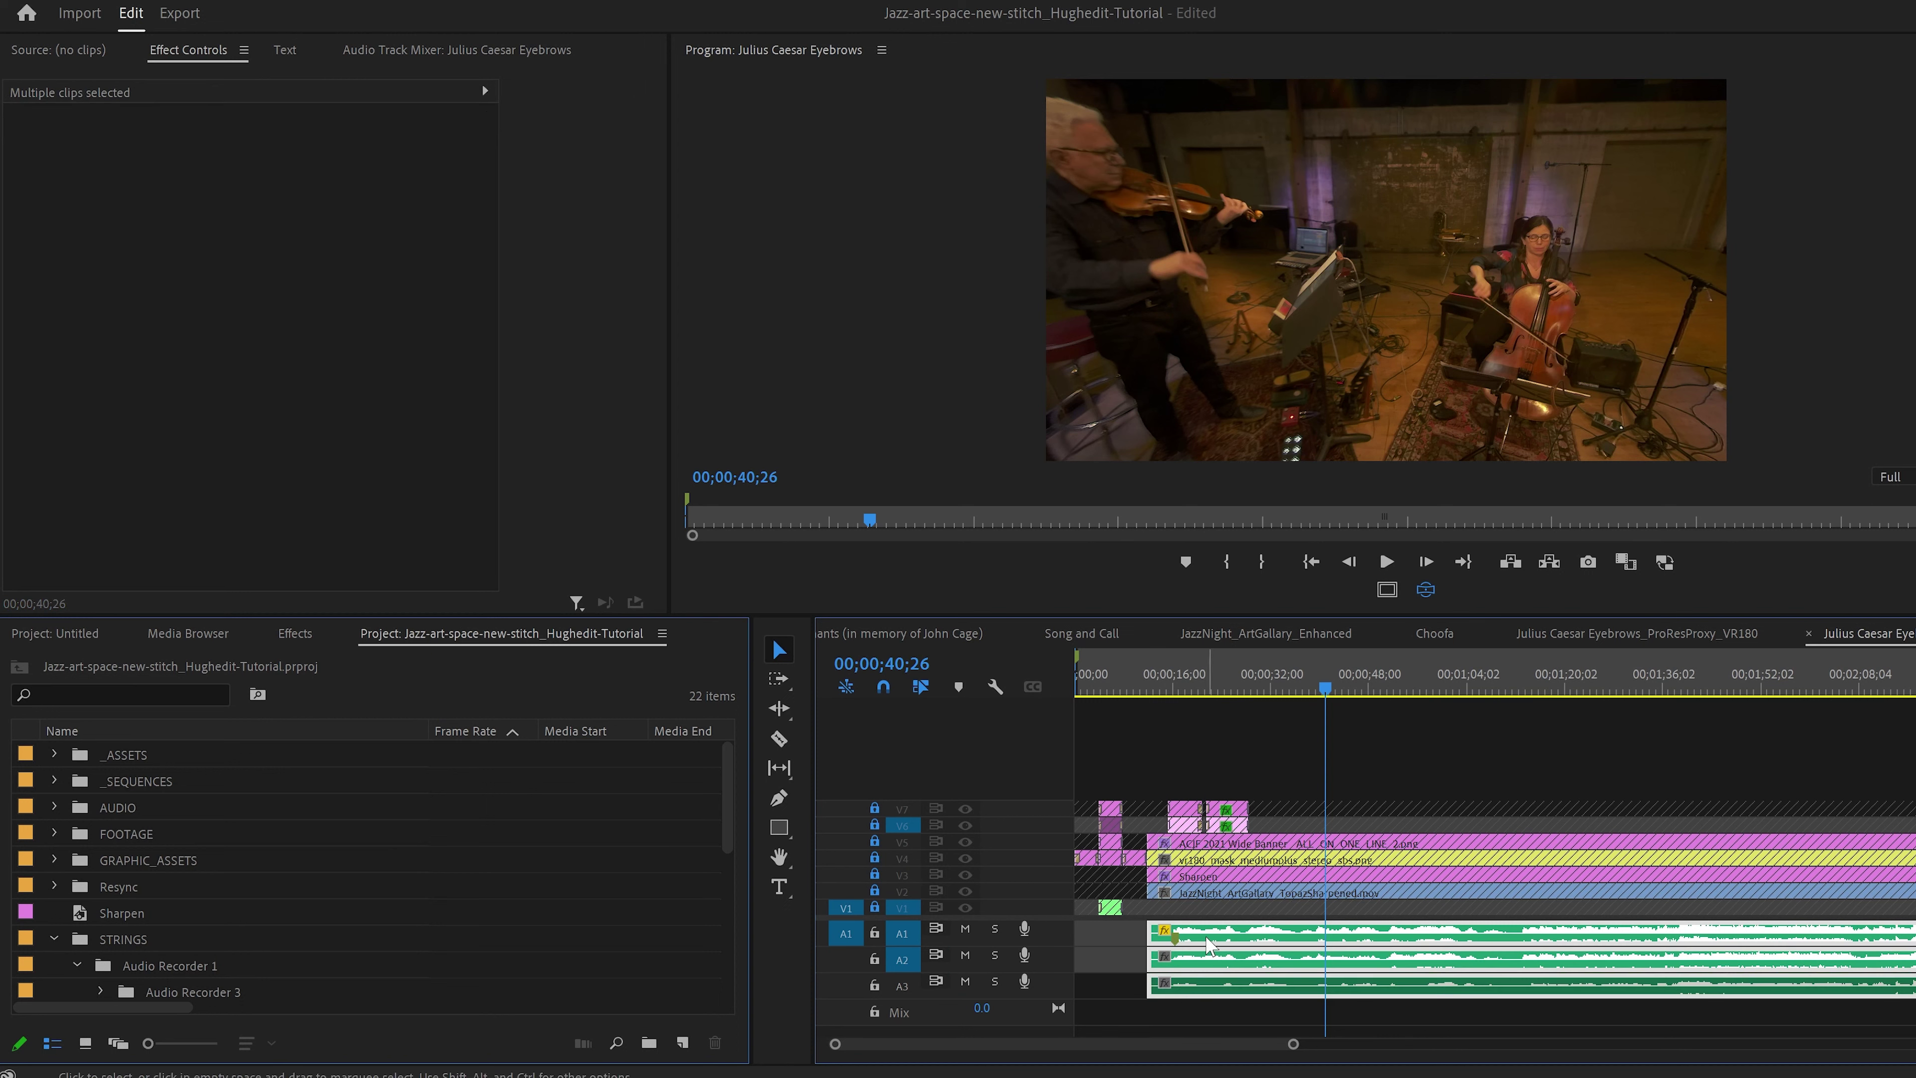
left_click(1203, 1000)
Synchronize the three A1–A3 audio clips using their audio
left_click_drag(1108, 940, 1275, 953)
right_click(1275, 953)
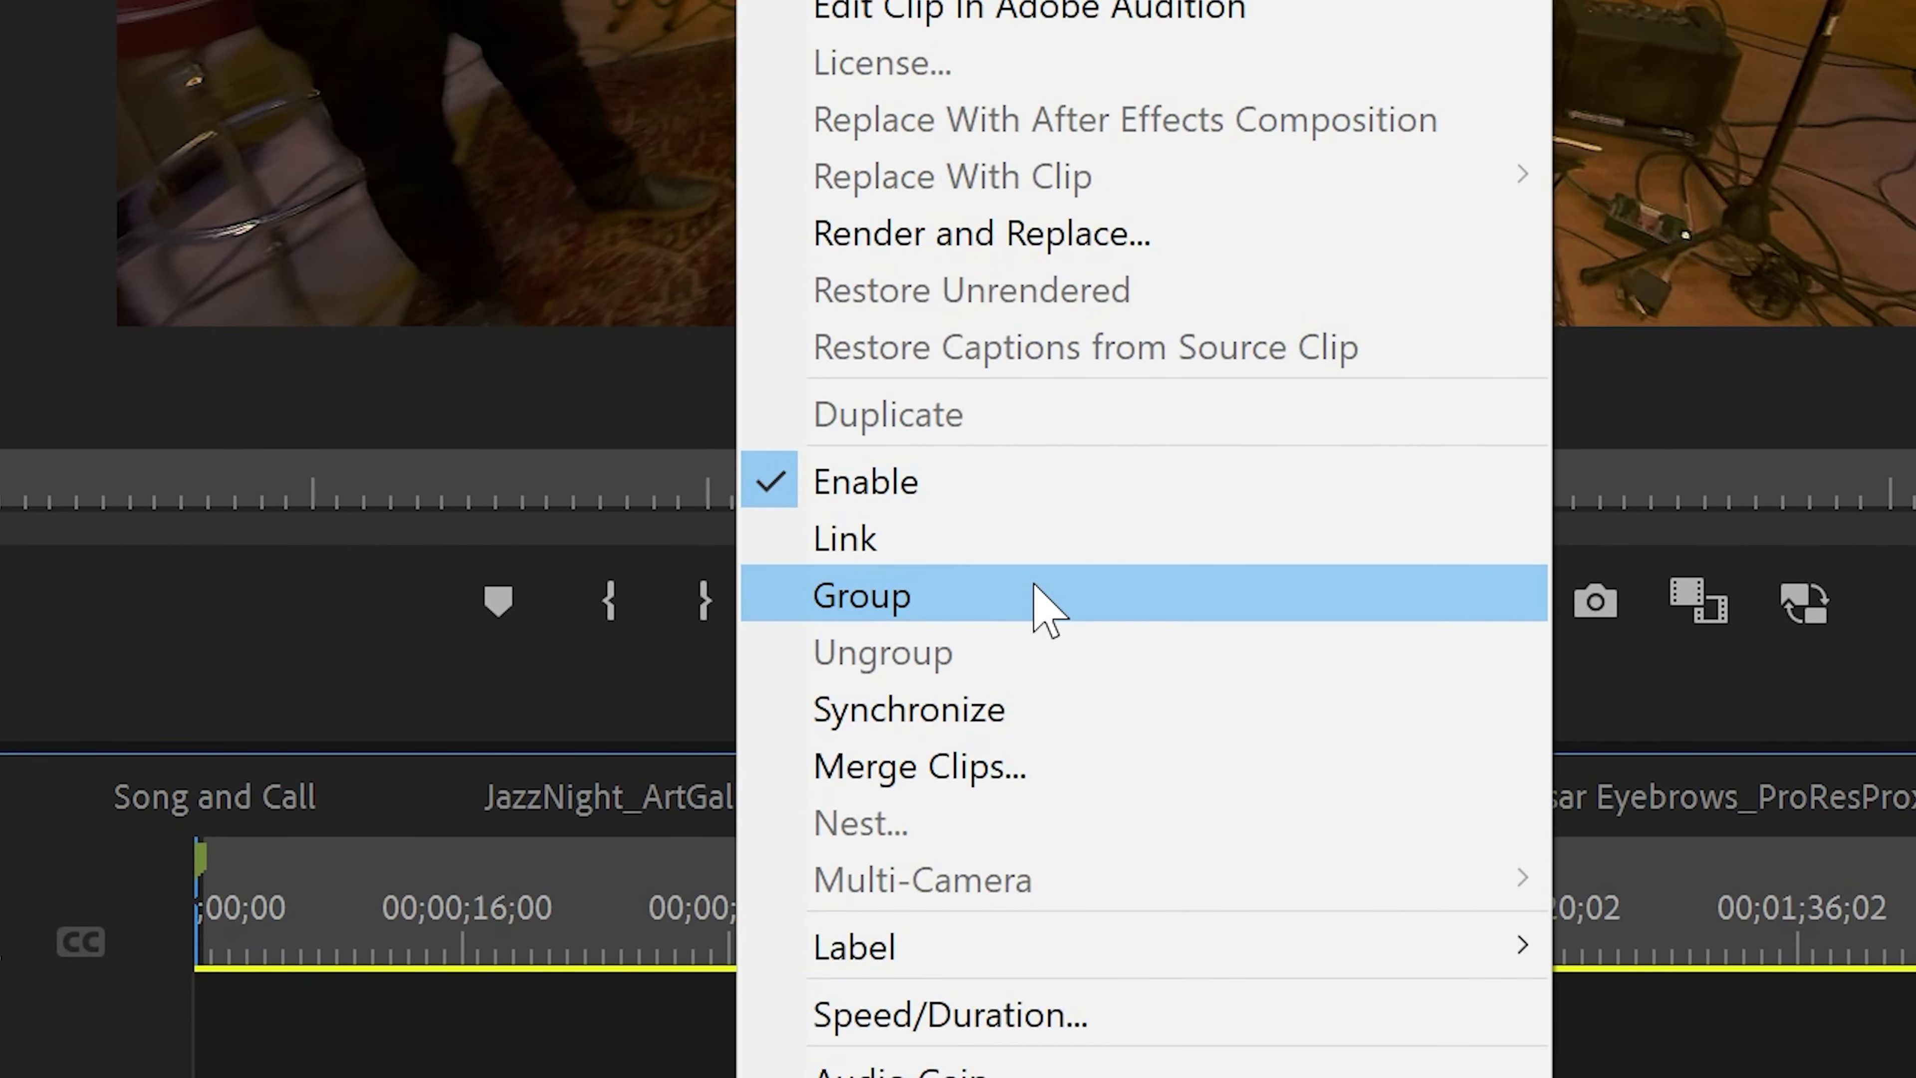
left_click(1014, 712)
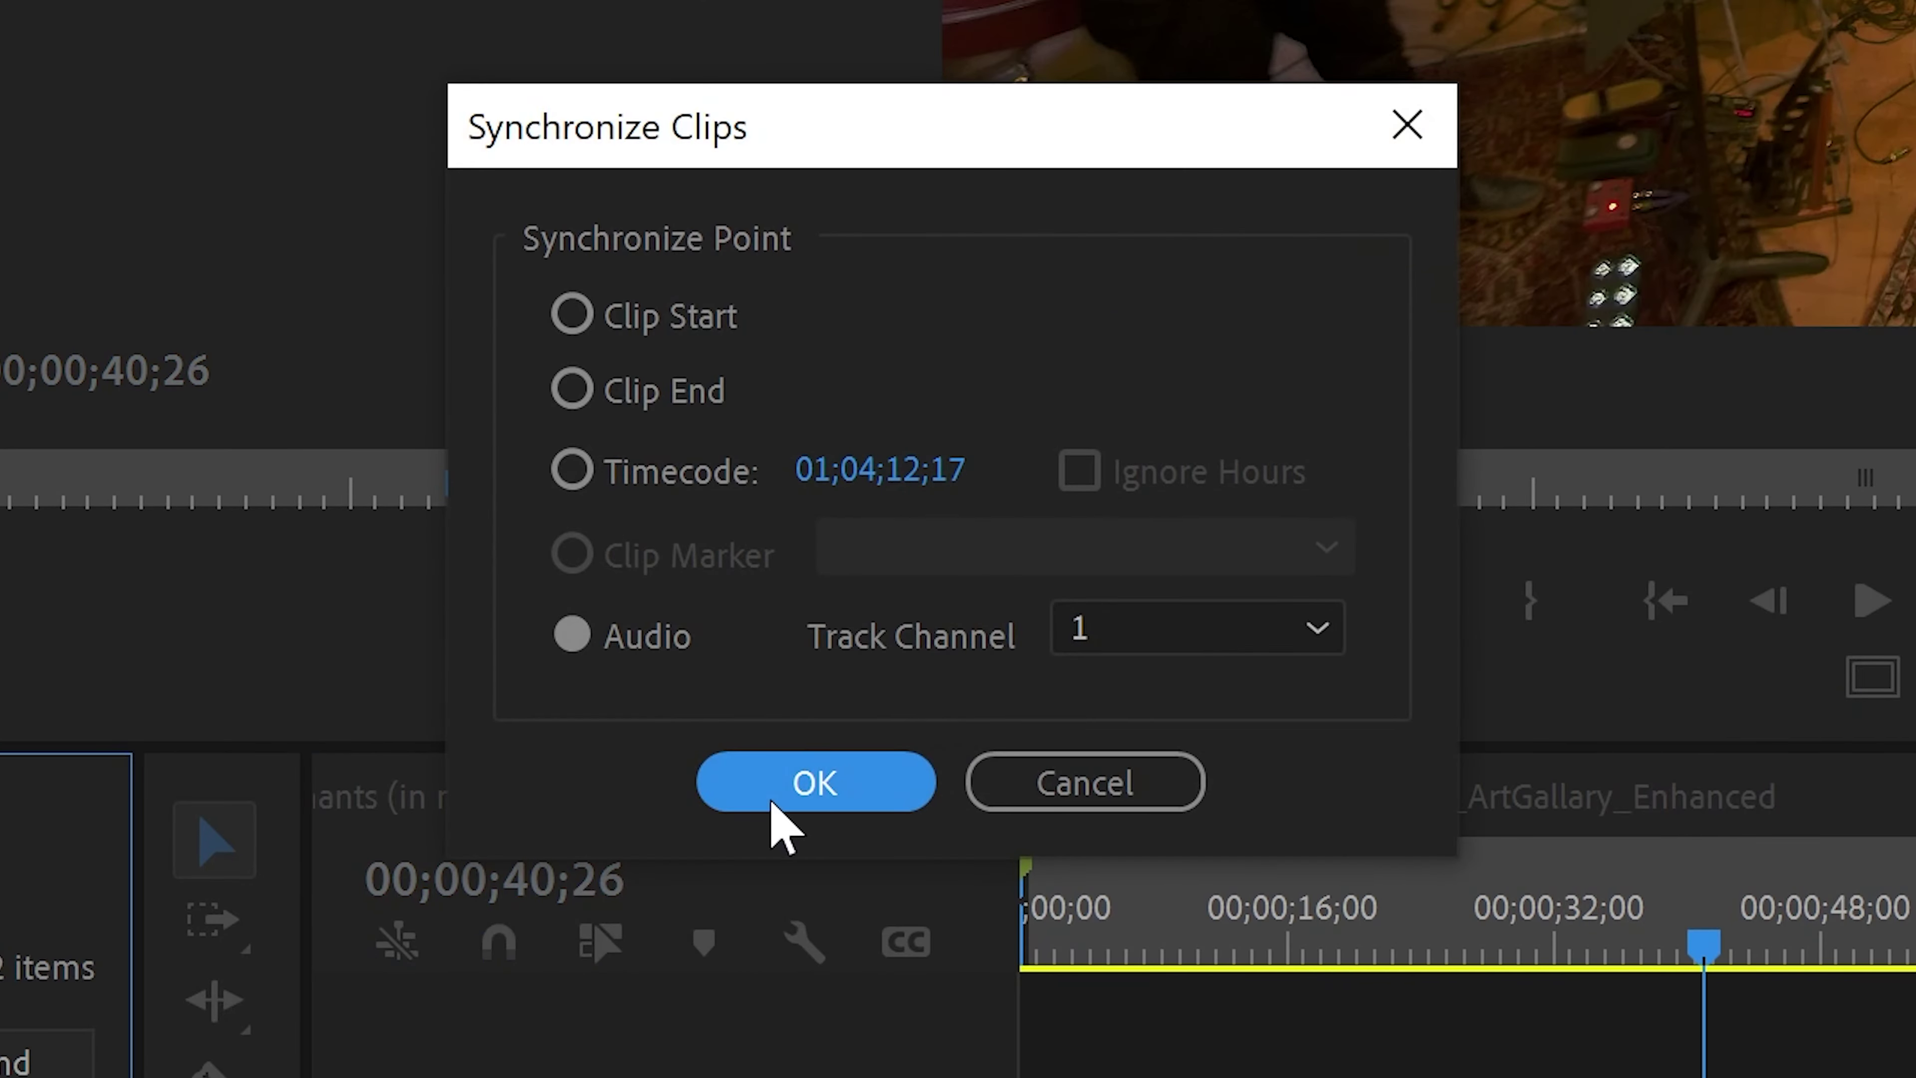
left_click(775, 800)
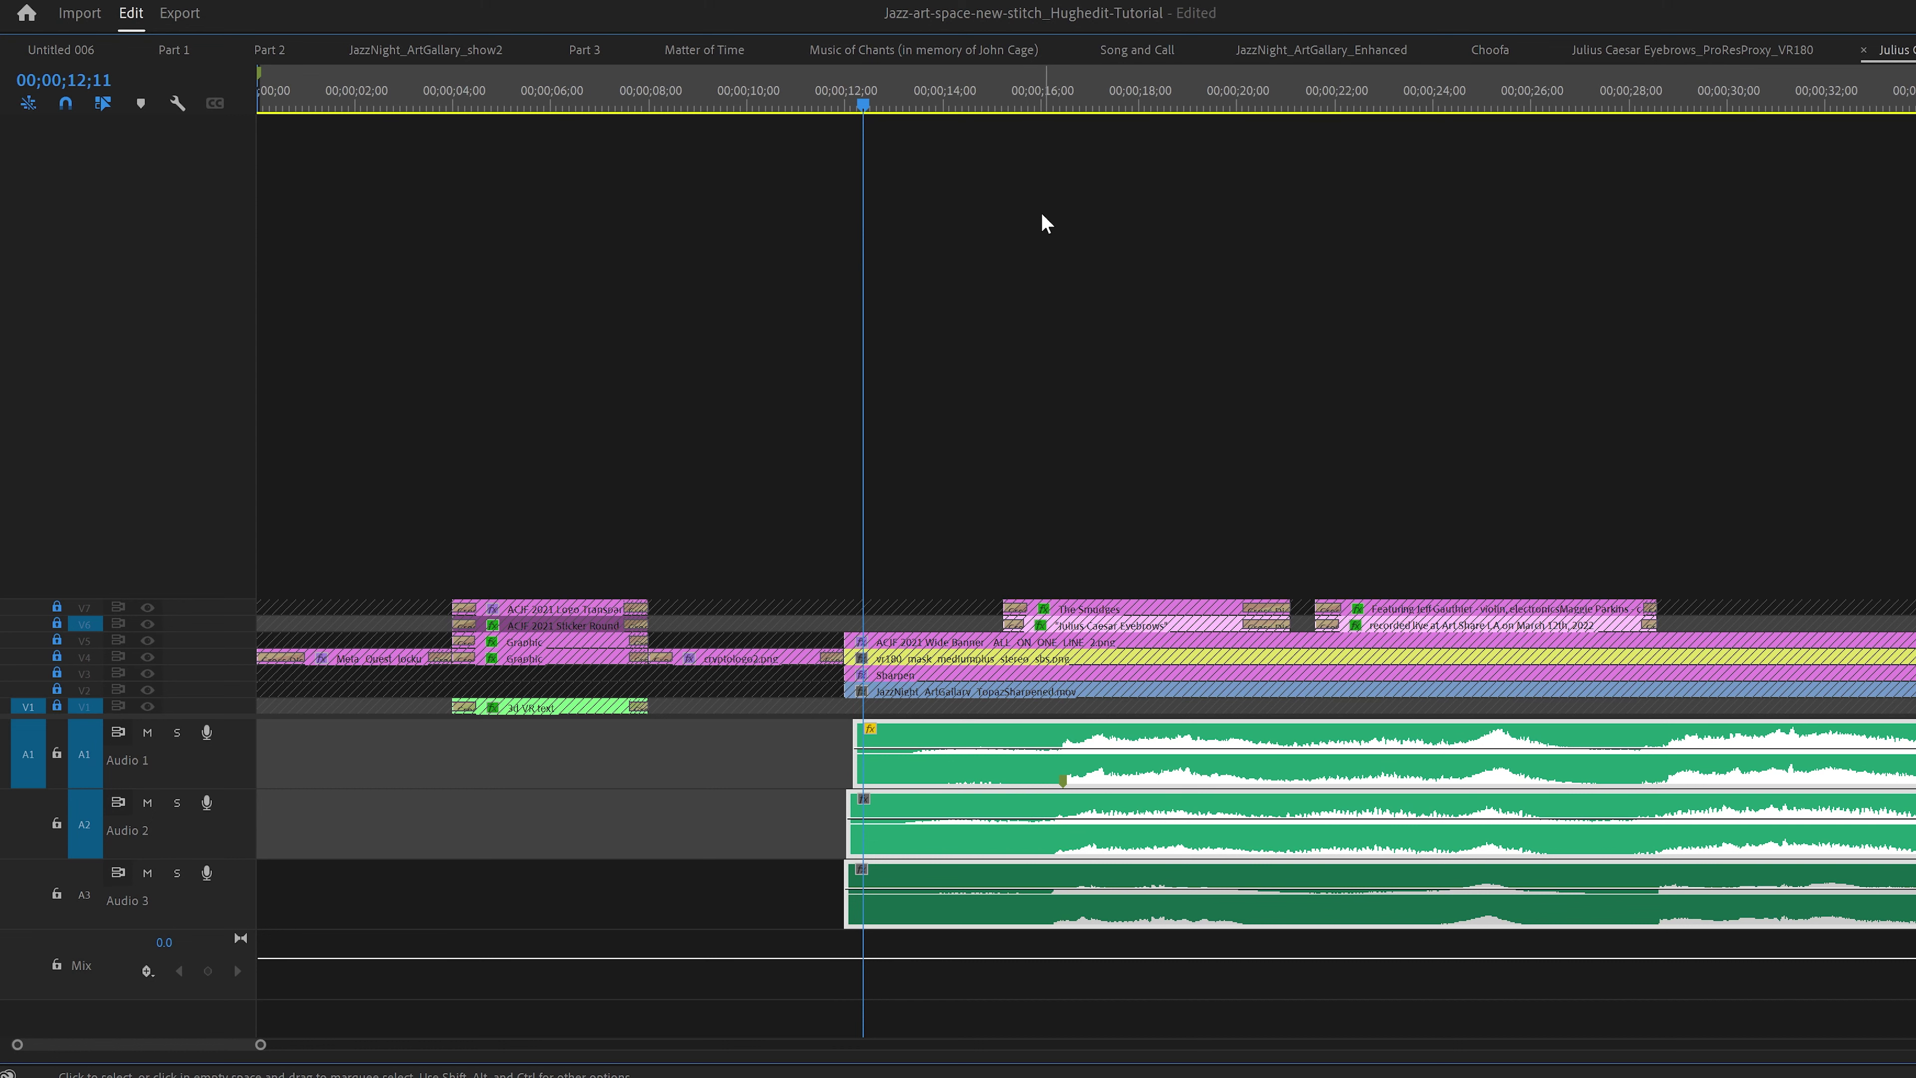
Show audio time units on the timeline and nudge the Audio 2 clip a few samples later
left_click_drag(1030, 103, 1056, 111)
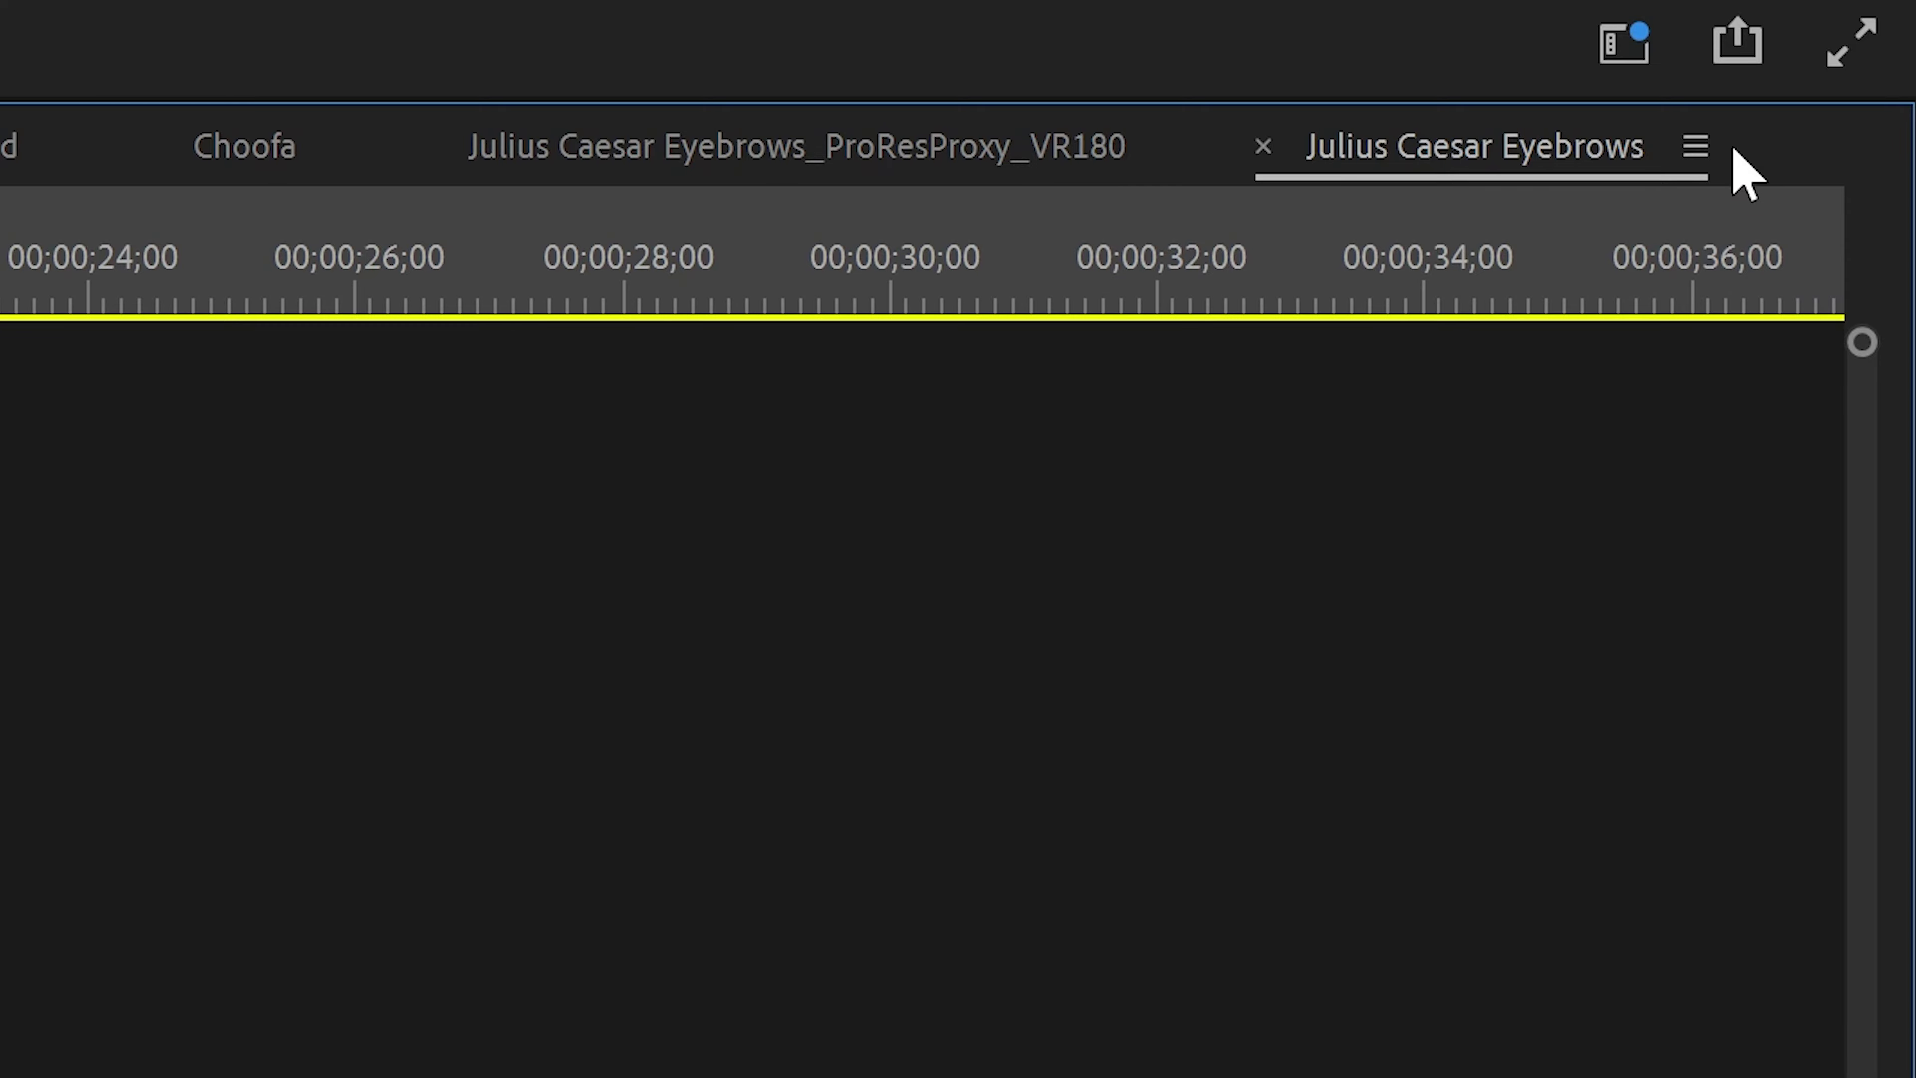
left_click(1699, 151)
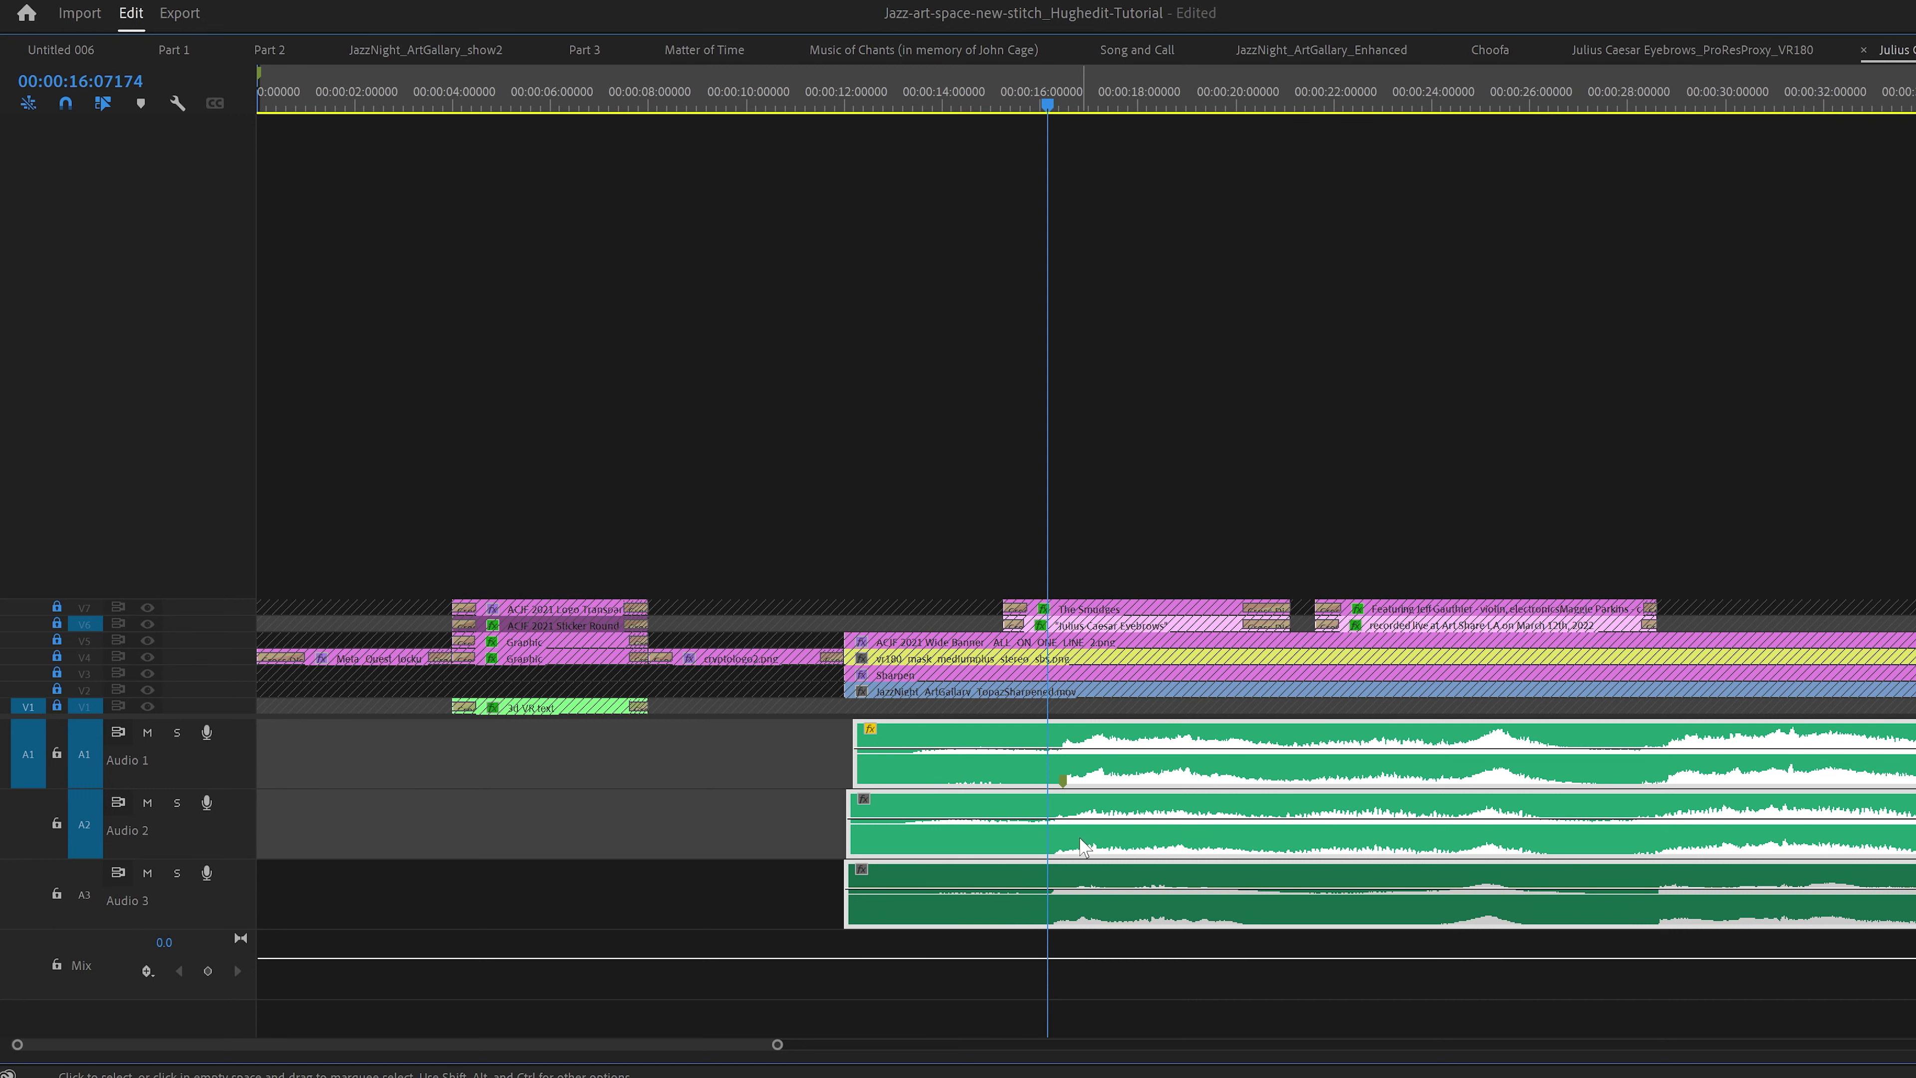
scroll(932, 841, "up", 2)
left_click_drag(883, 839, 886, 914)
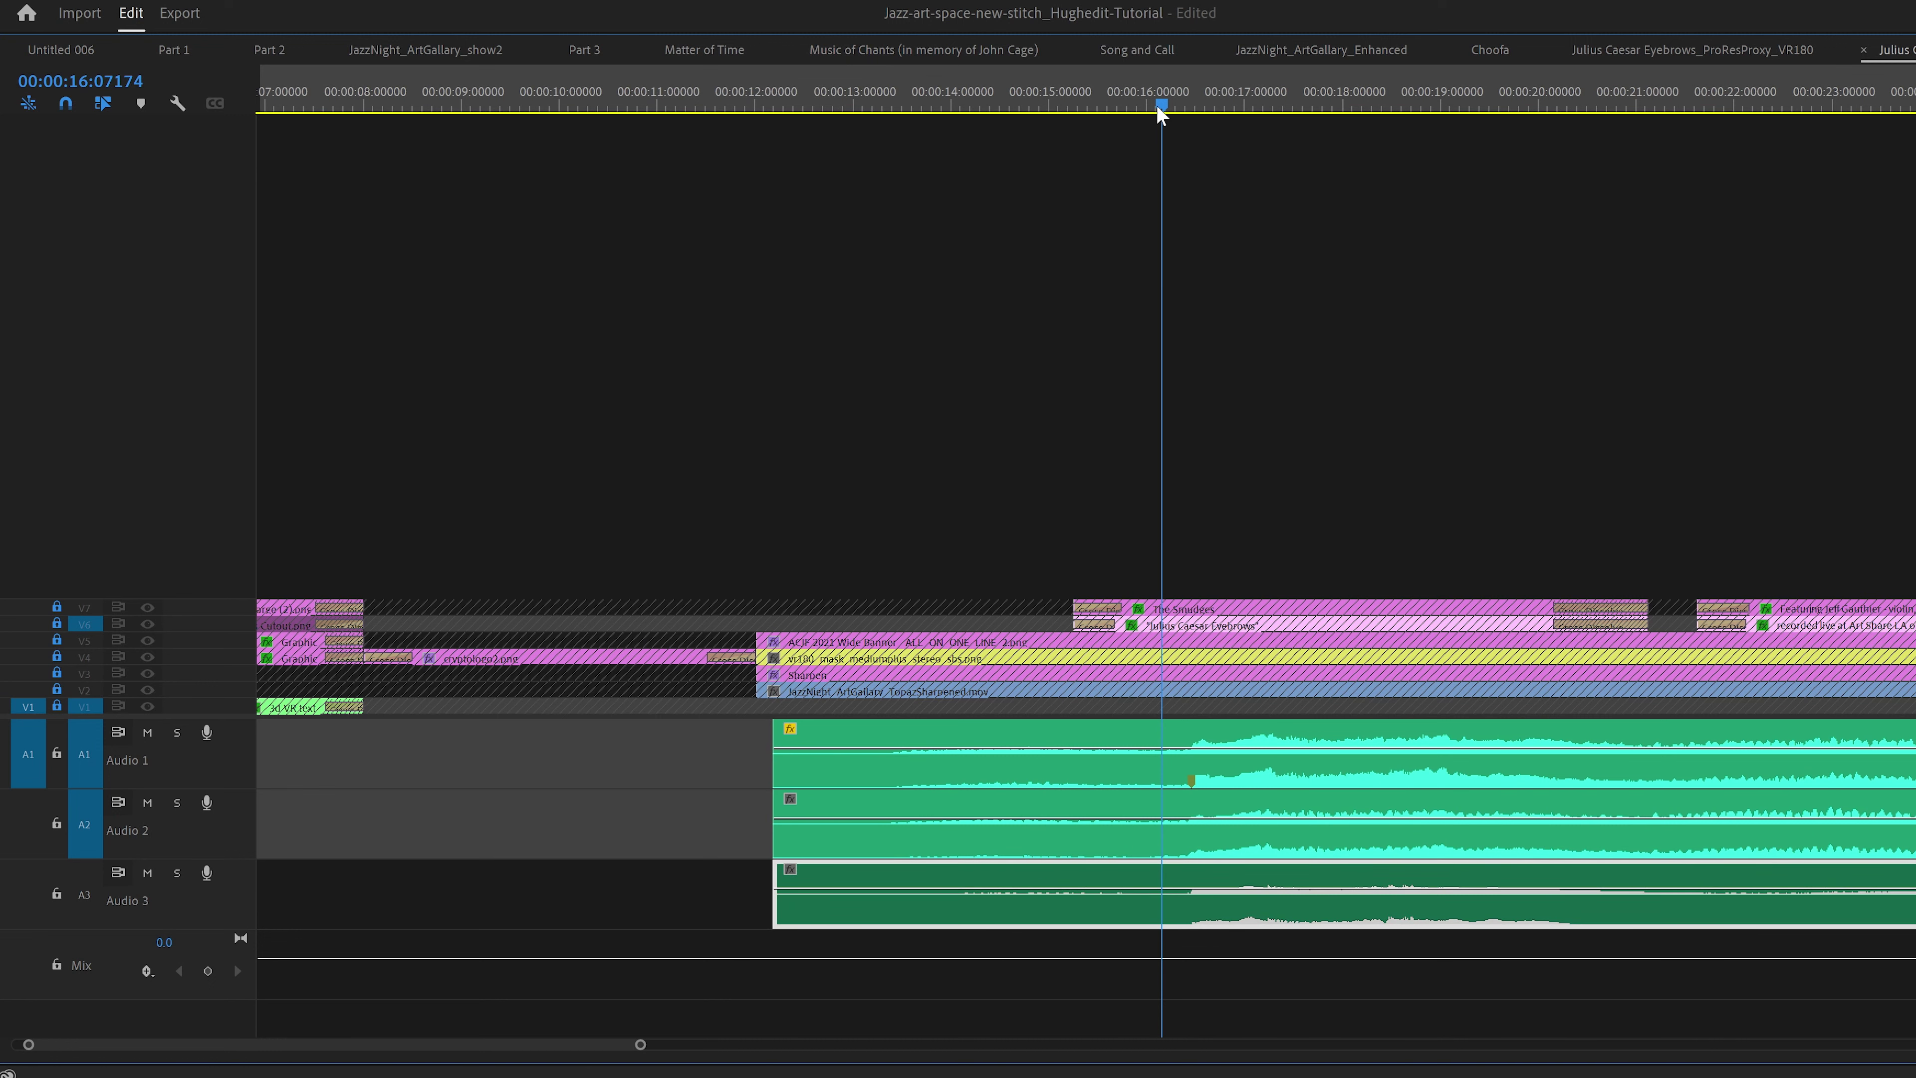
left_click(1182, 107)
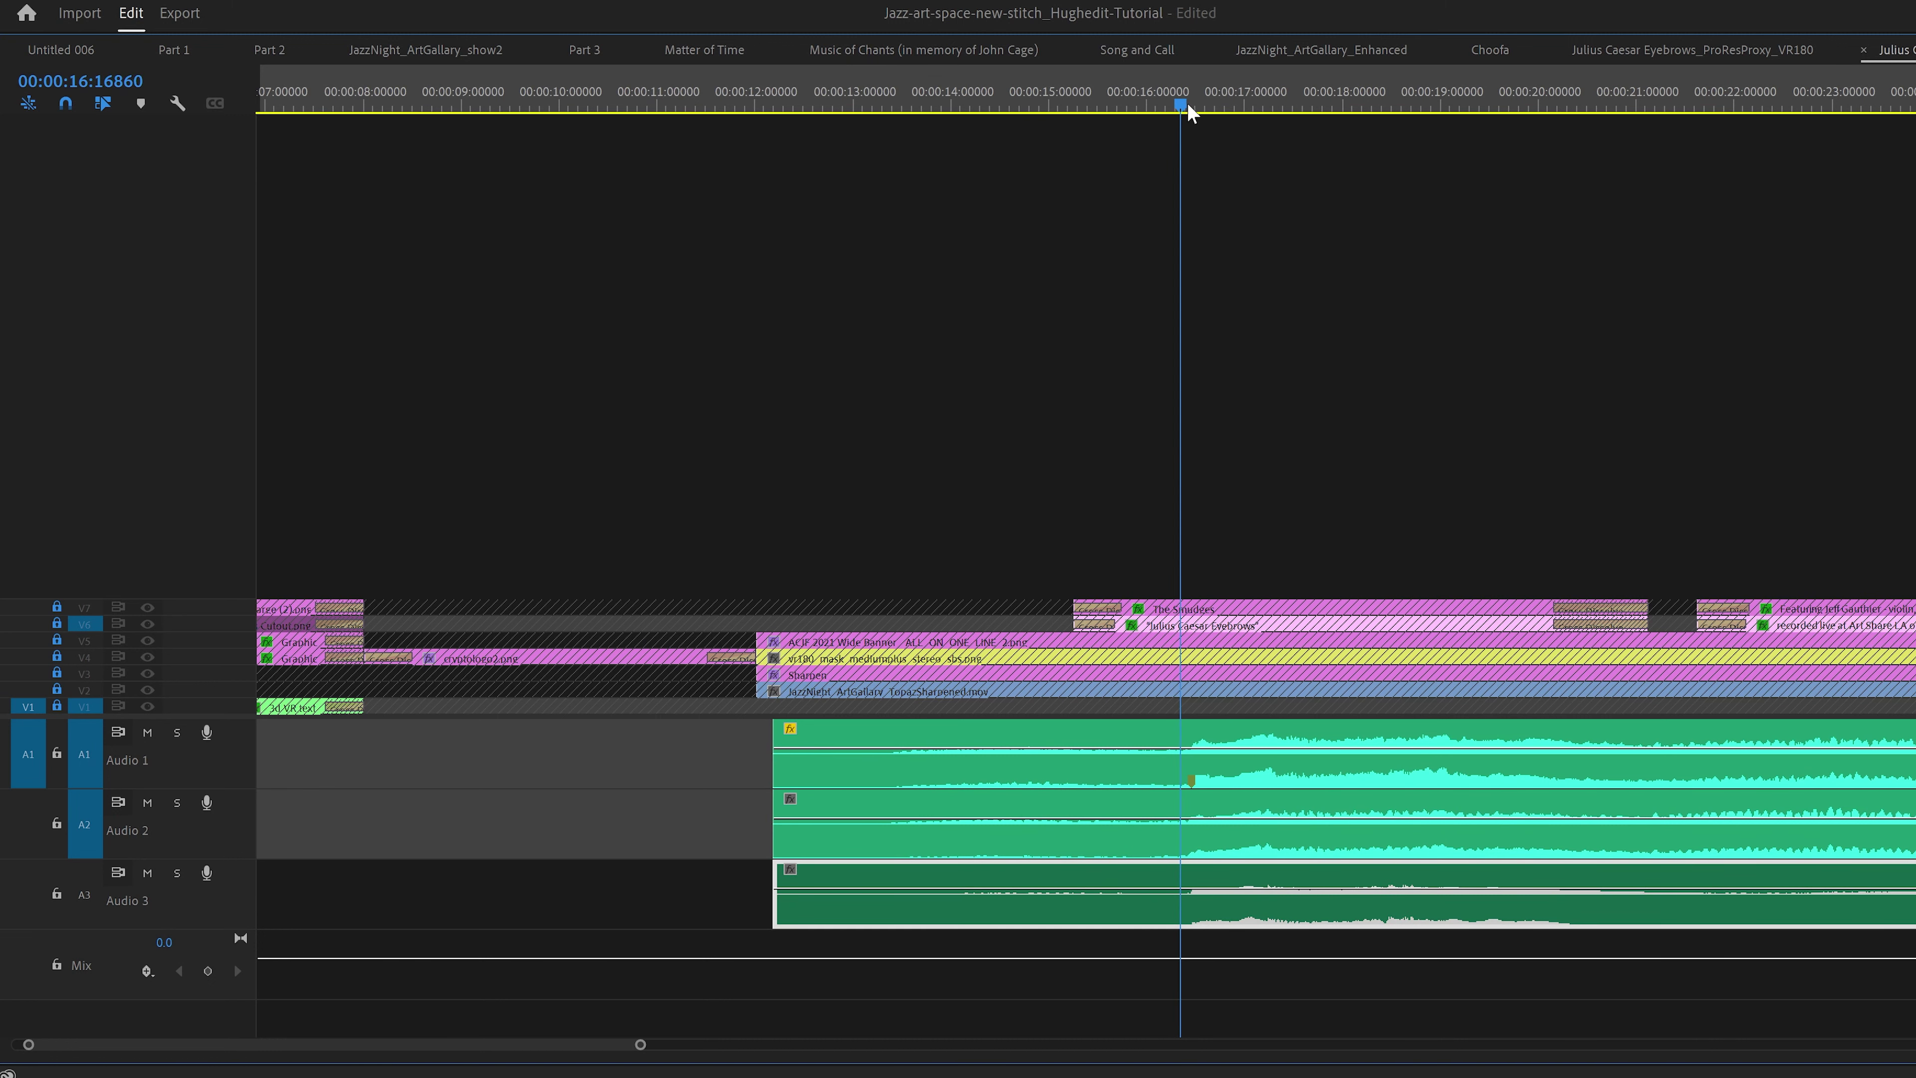
left_click_drag(1187, 112, 1189, 111)
key("grave")
Mute Audio 1, solo Audio 2, and browse the export format list
left_click(964, 844)
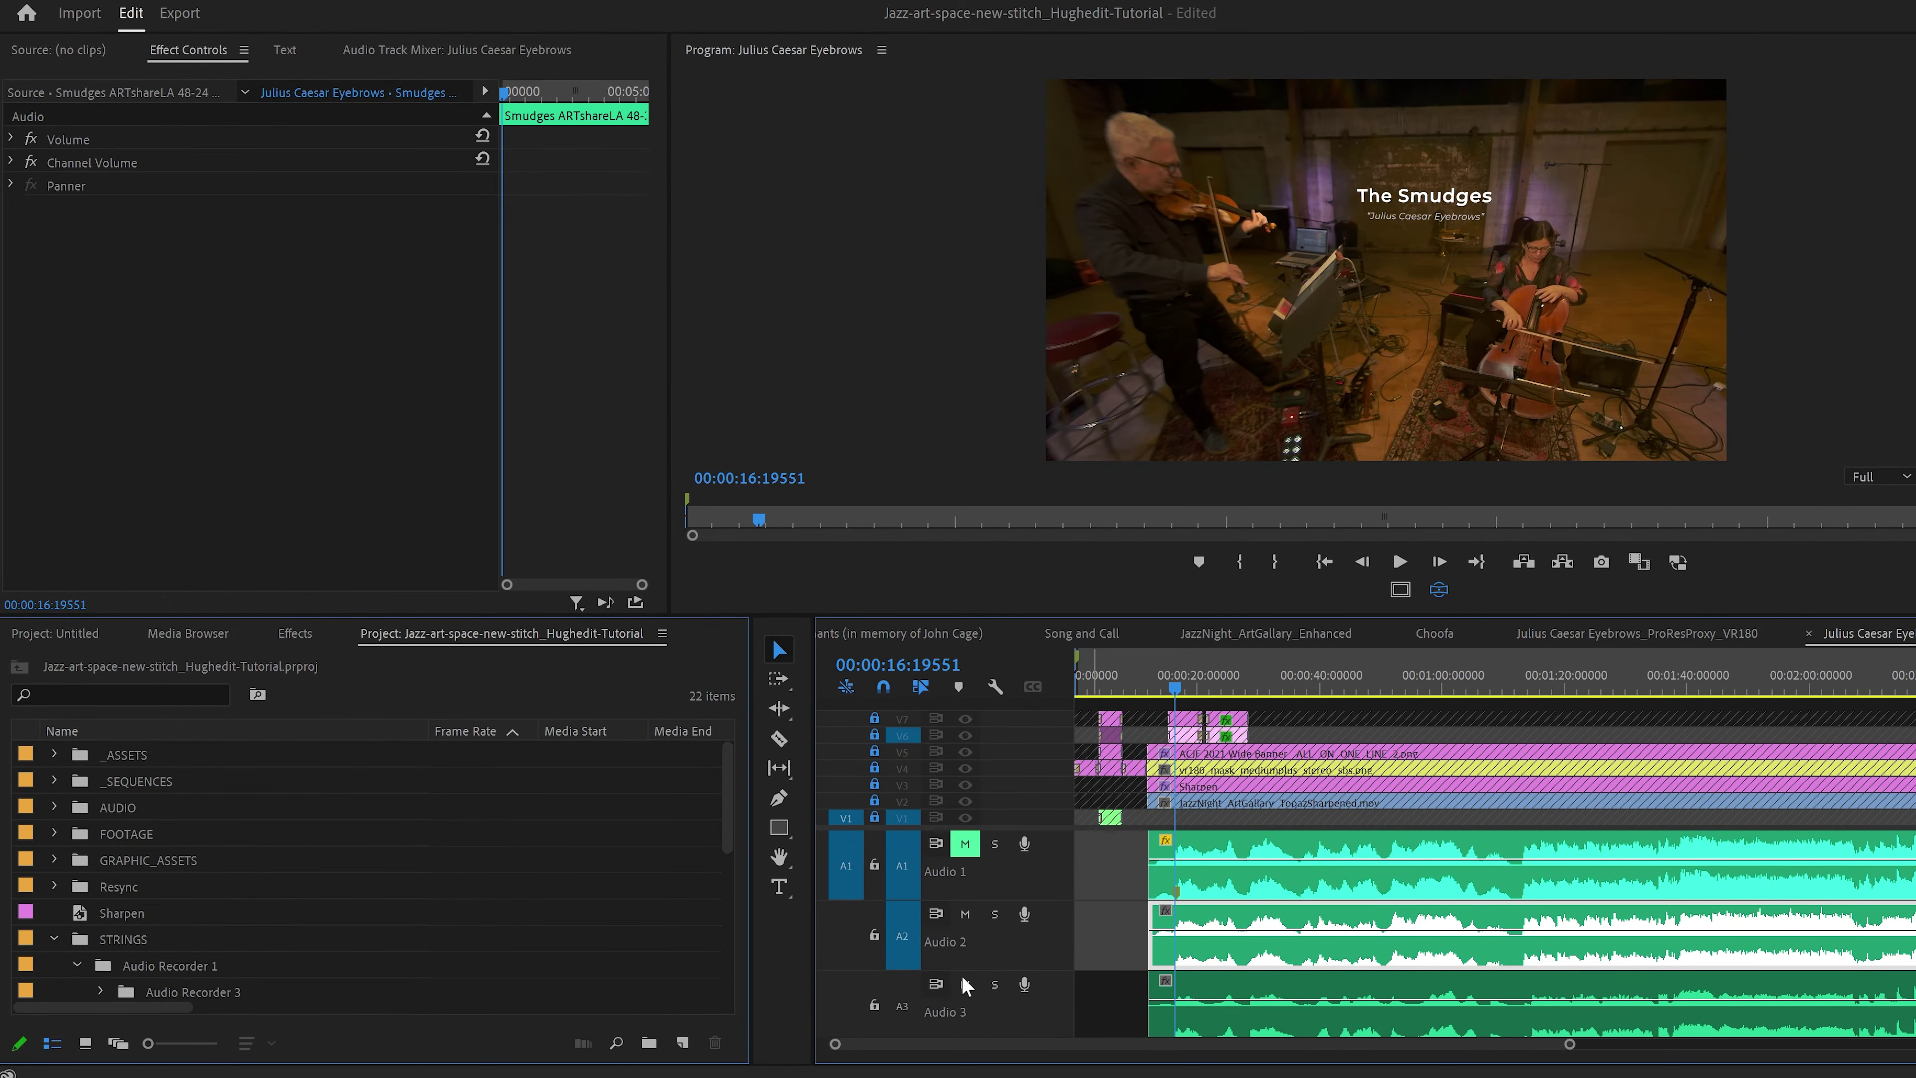
left_click(994, 915)
key("ctrl+m")
left_click(563, 264)
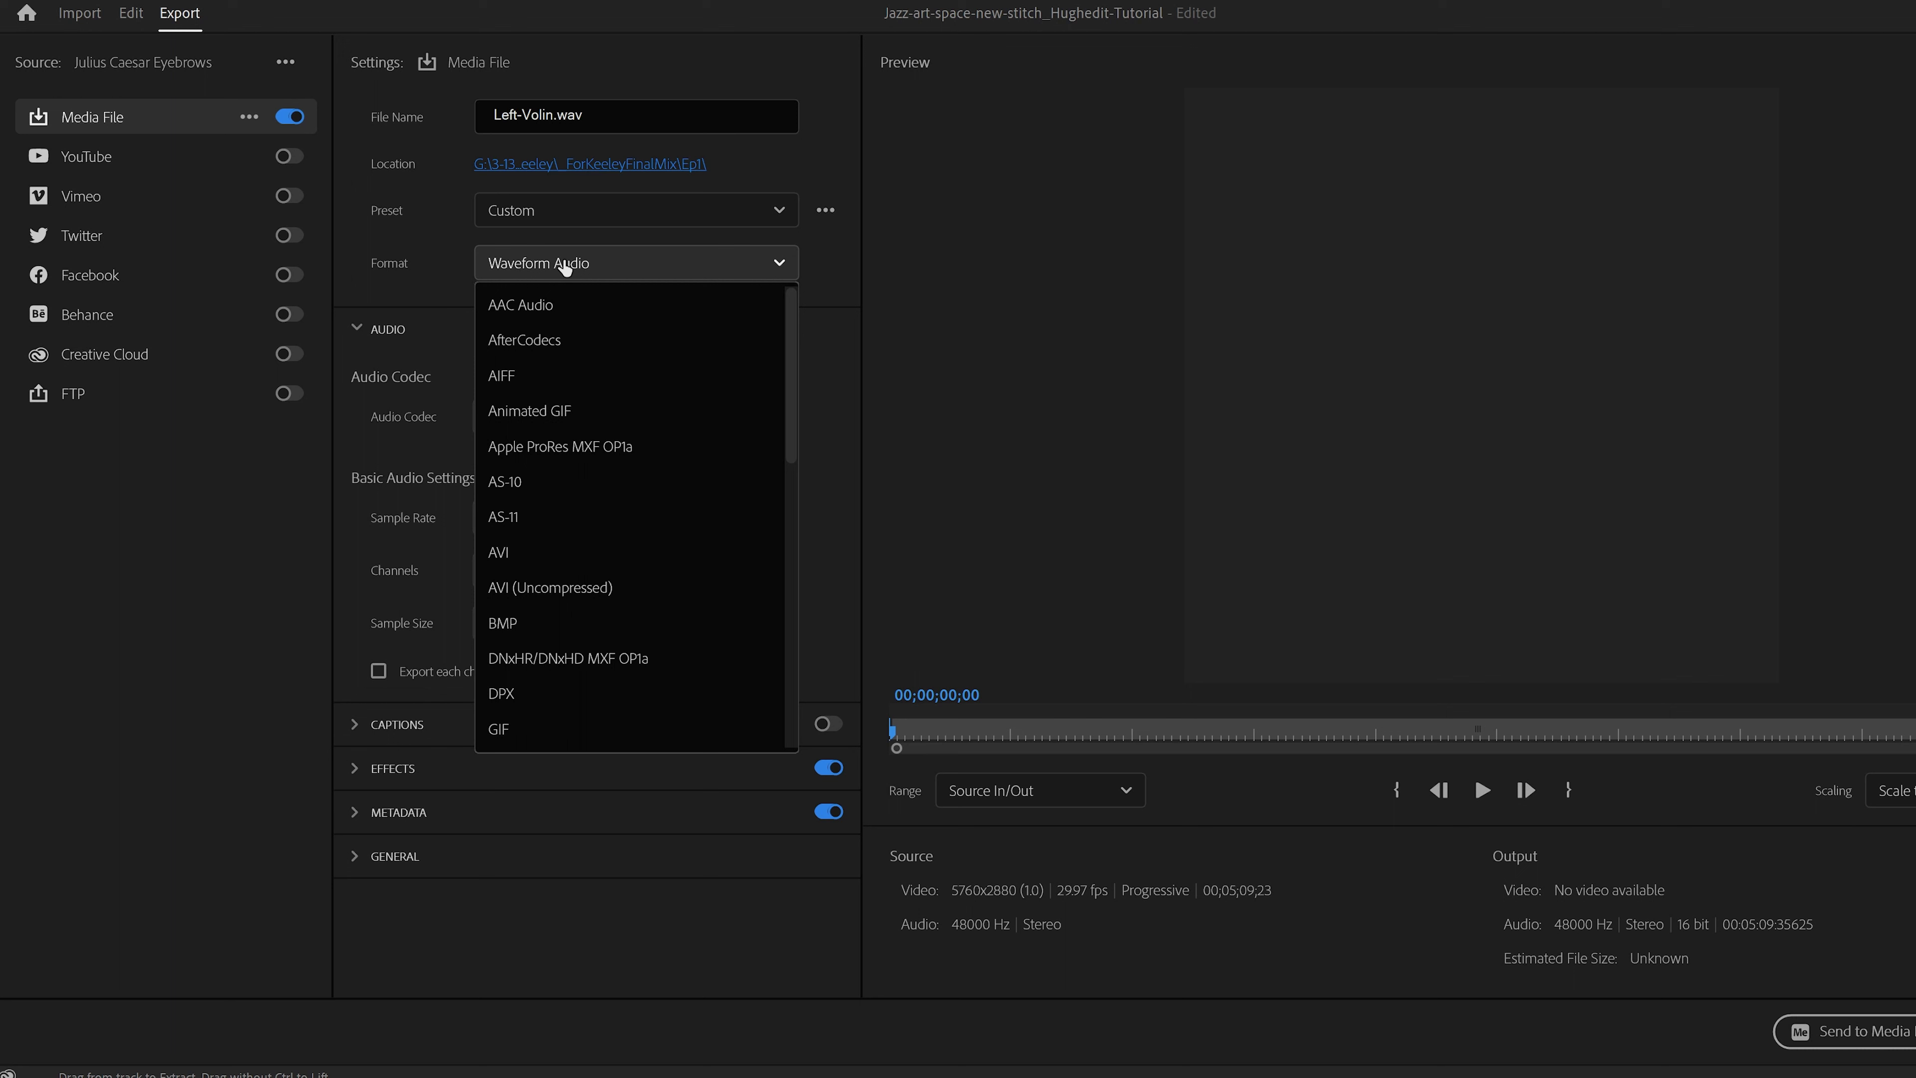
scroll(641, 649, "down", 10)
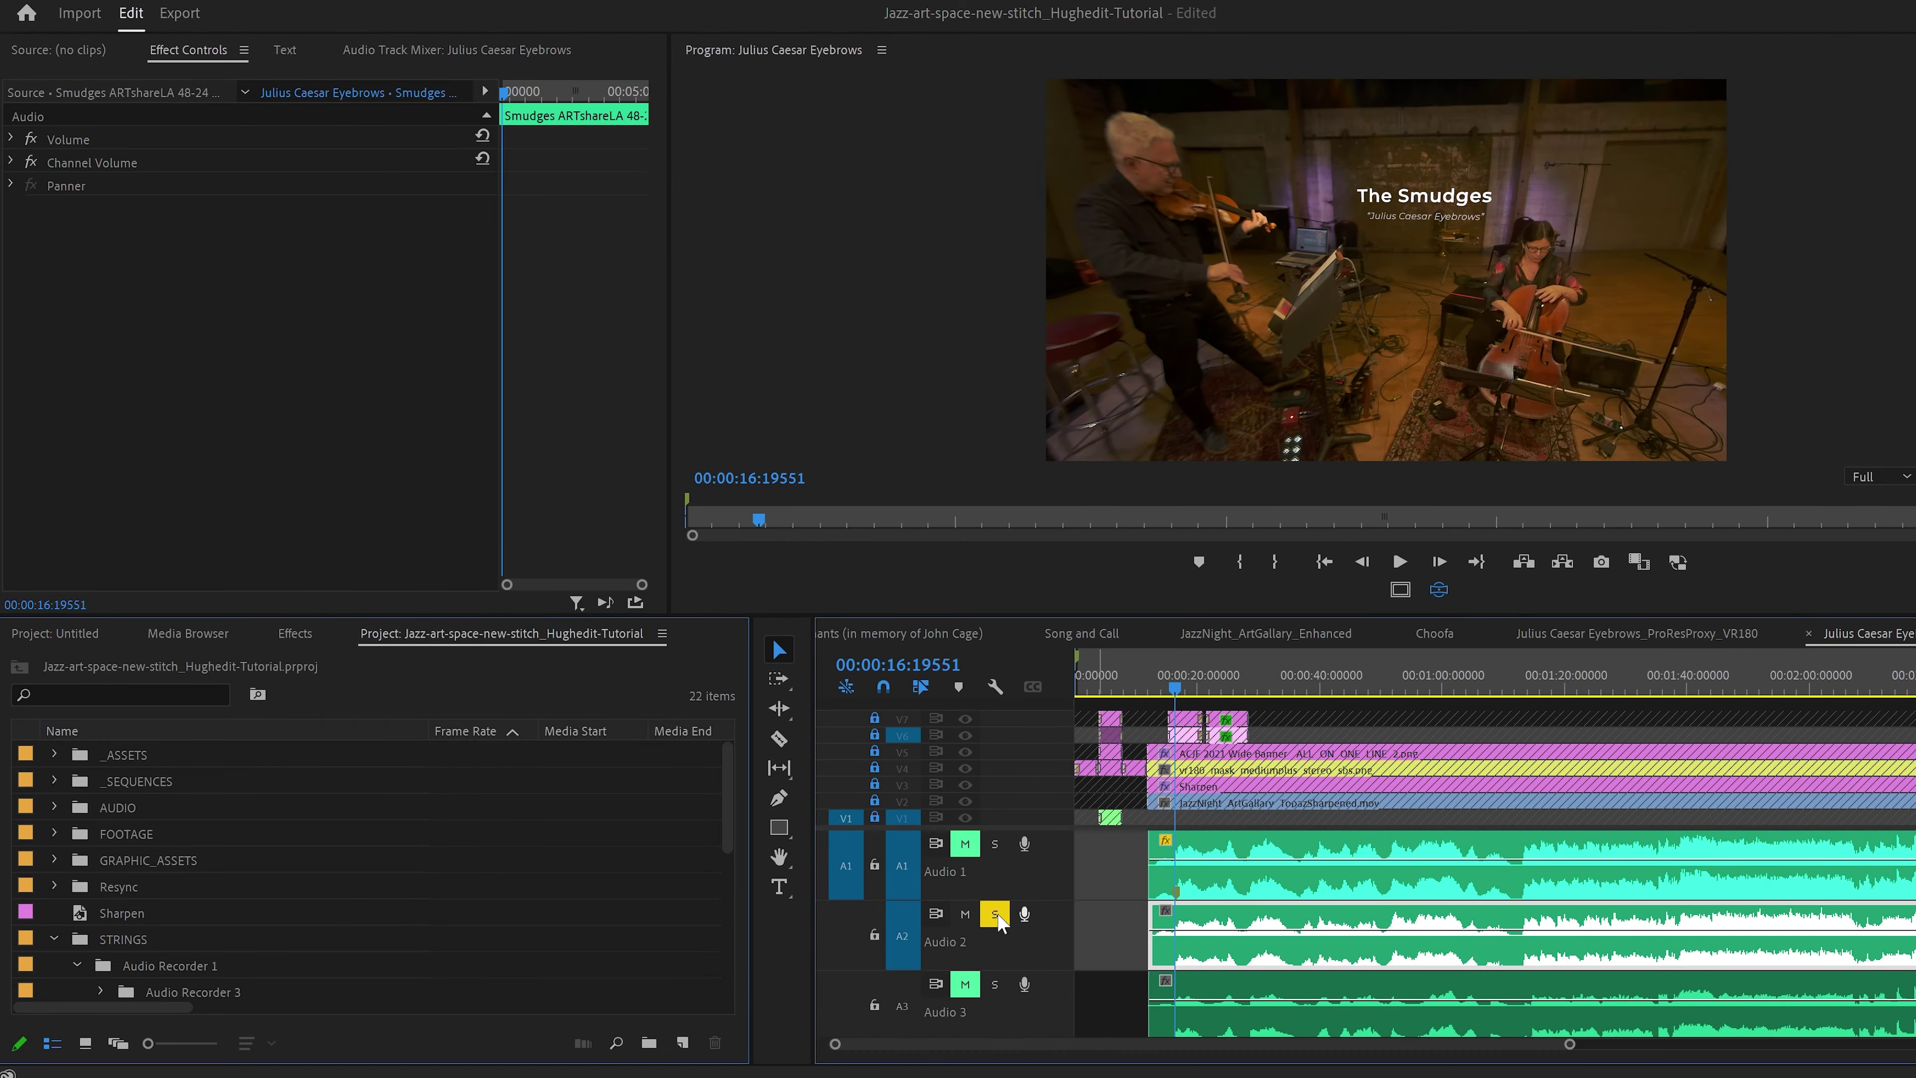
Mute Audio 2, solo Audio 3 instead, and return to the Edit workspace
left_click(972, 916)
left_click(995, 984)
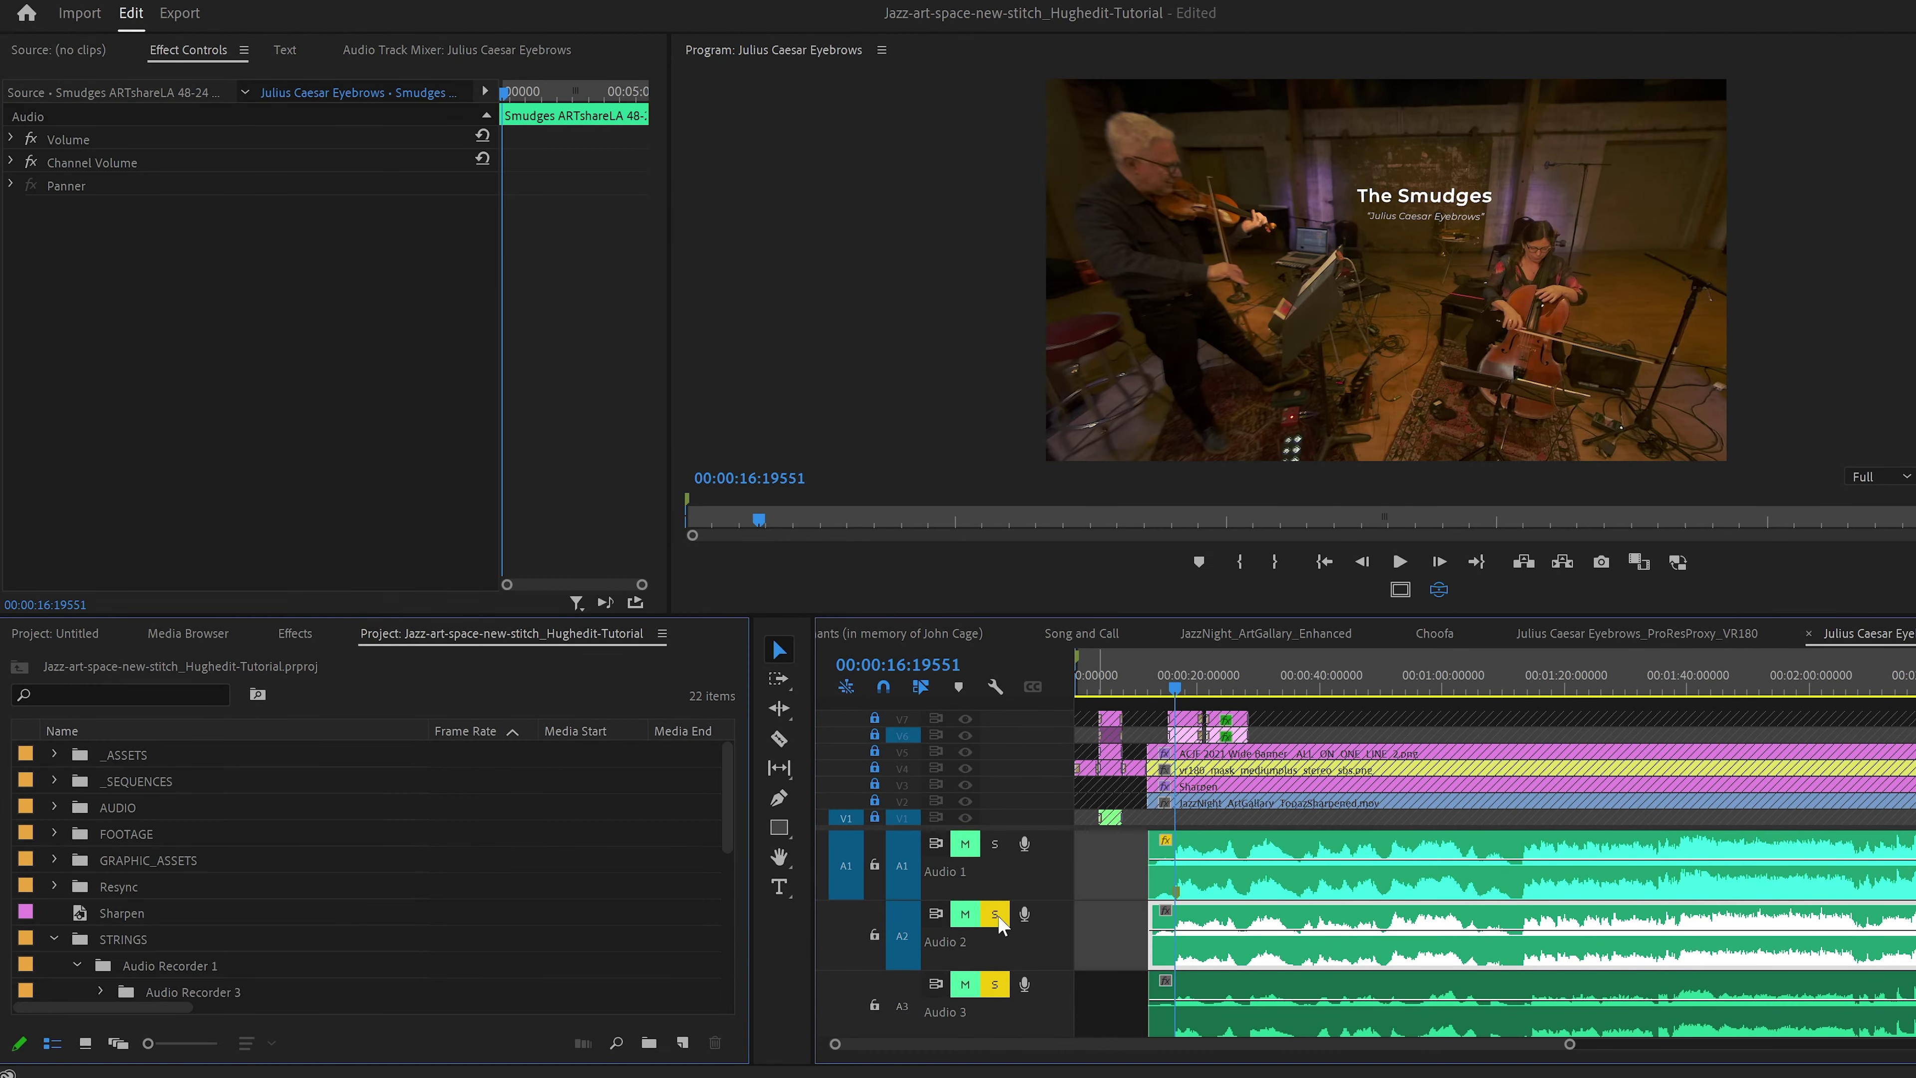
left_click(996, 915)
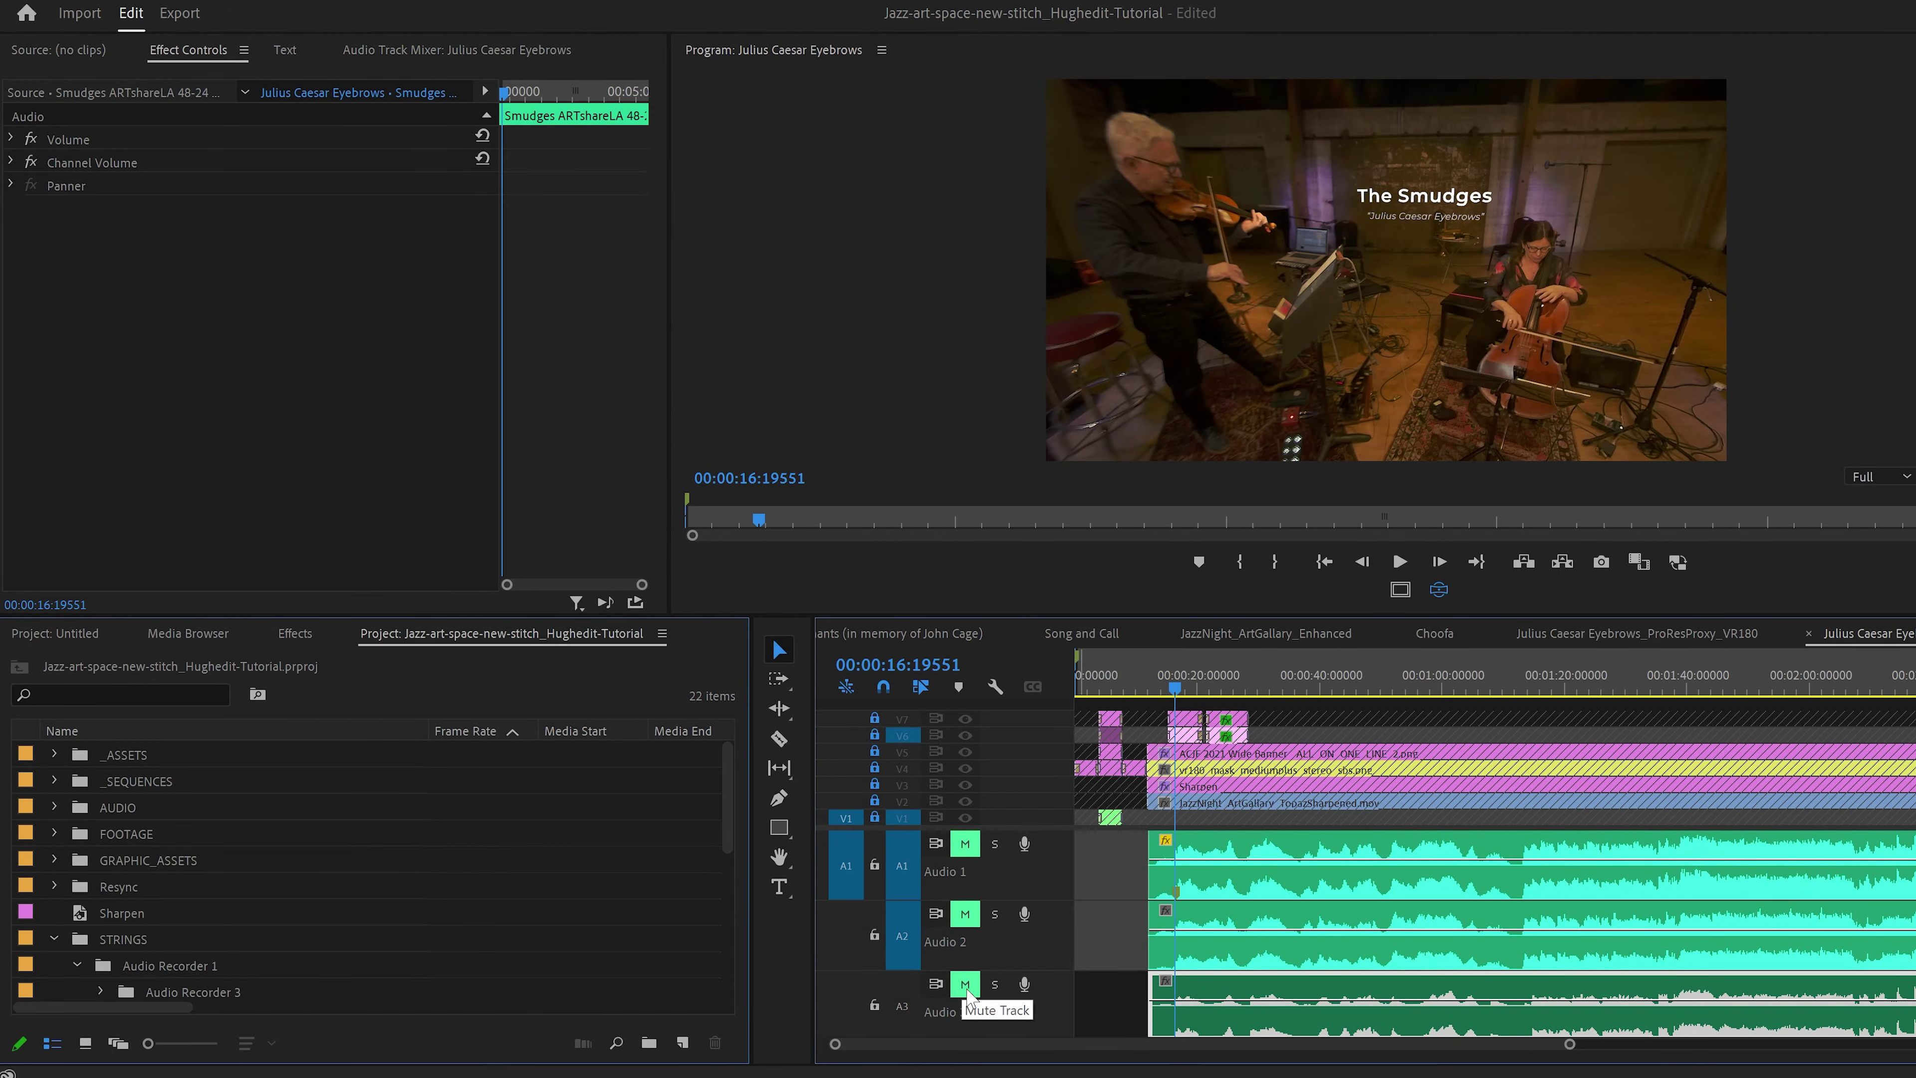
left_click(973, 852)
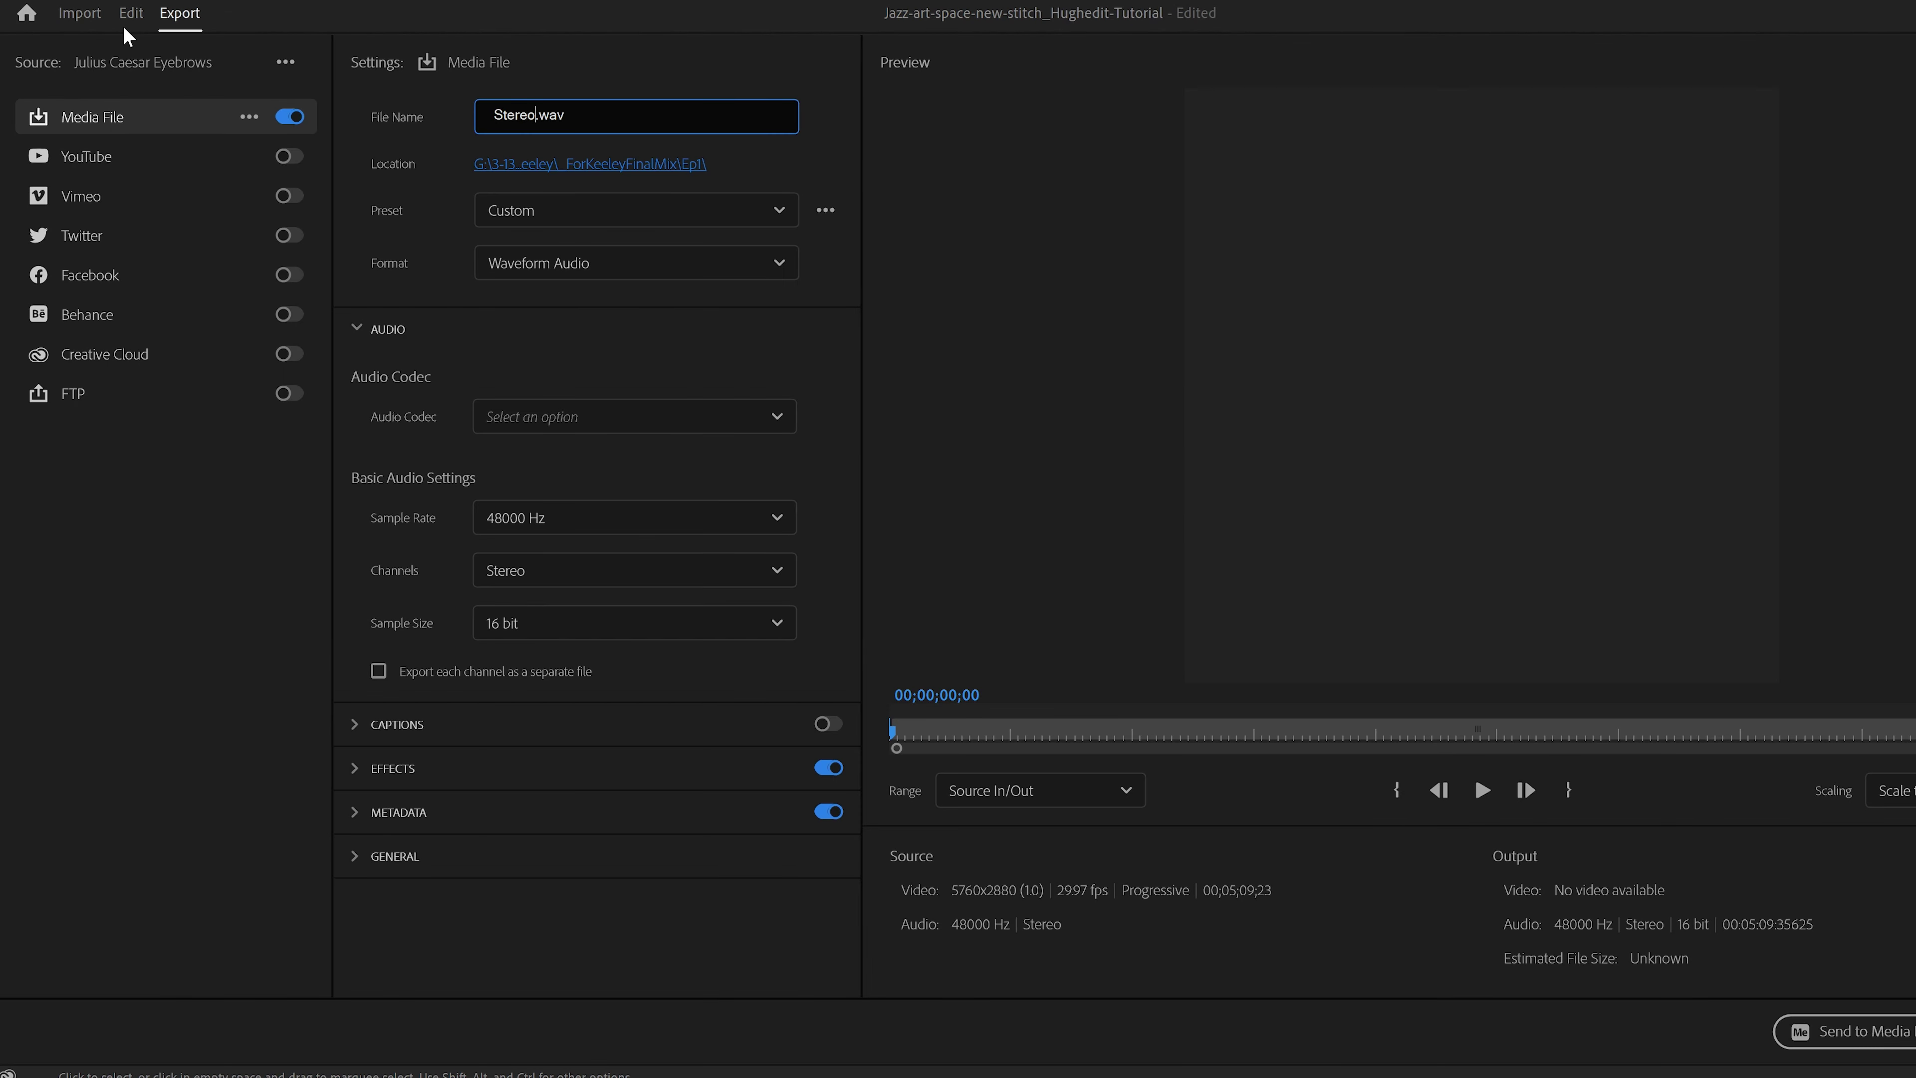
left_click(130, 13)
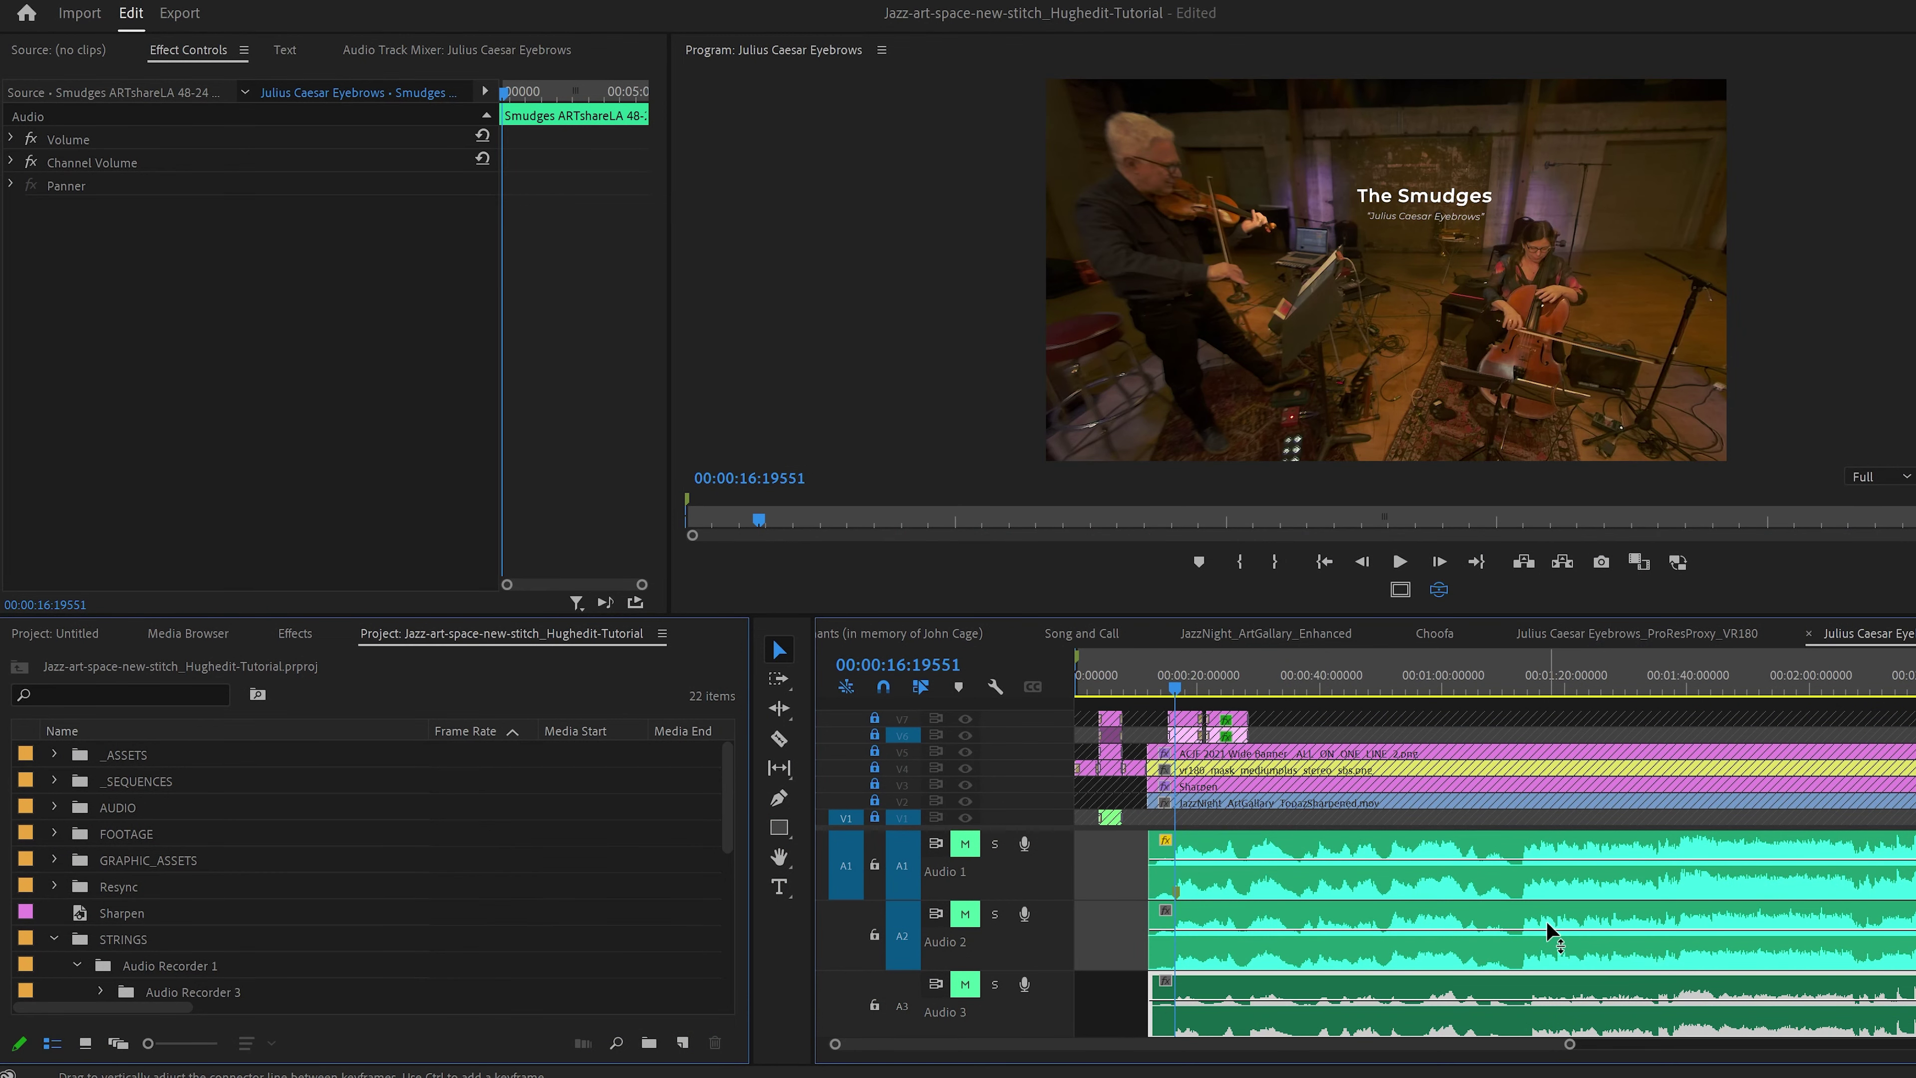
Move the playhead to about 1:13 and show the monitor as a flat stereo frame
key("=")
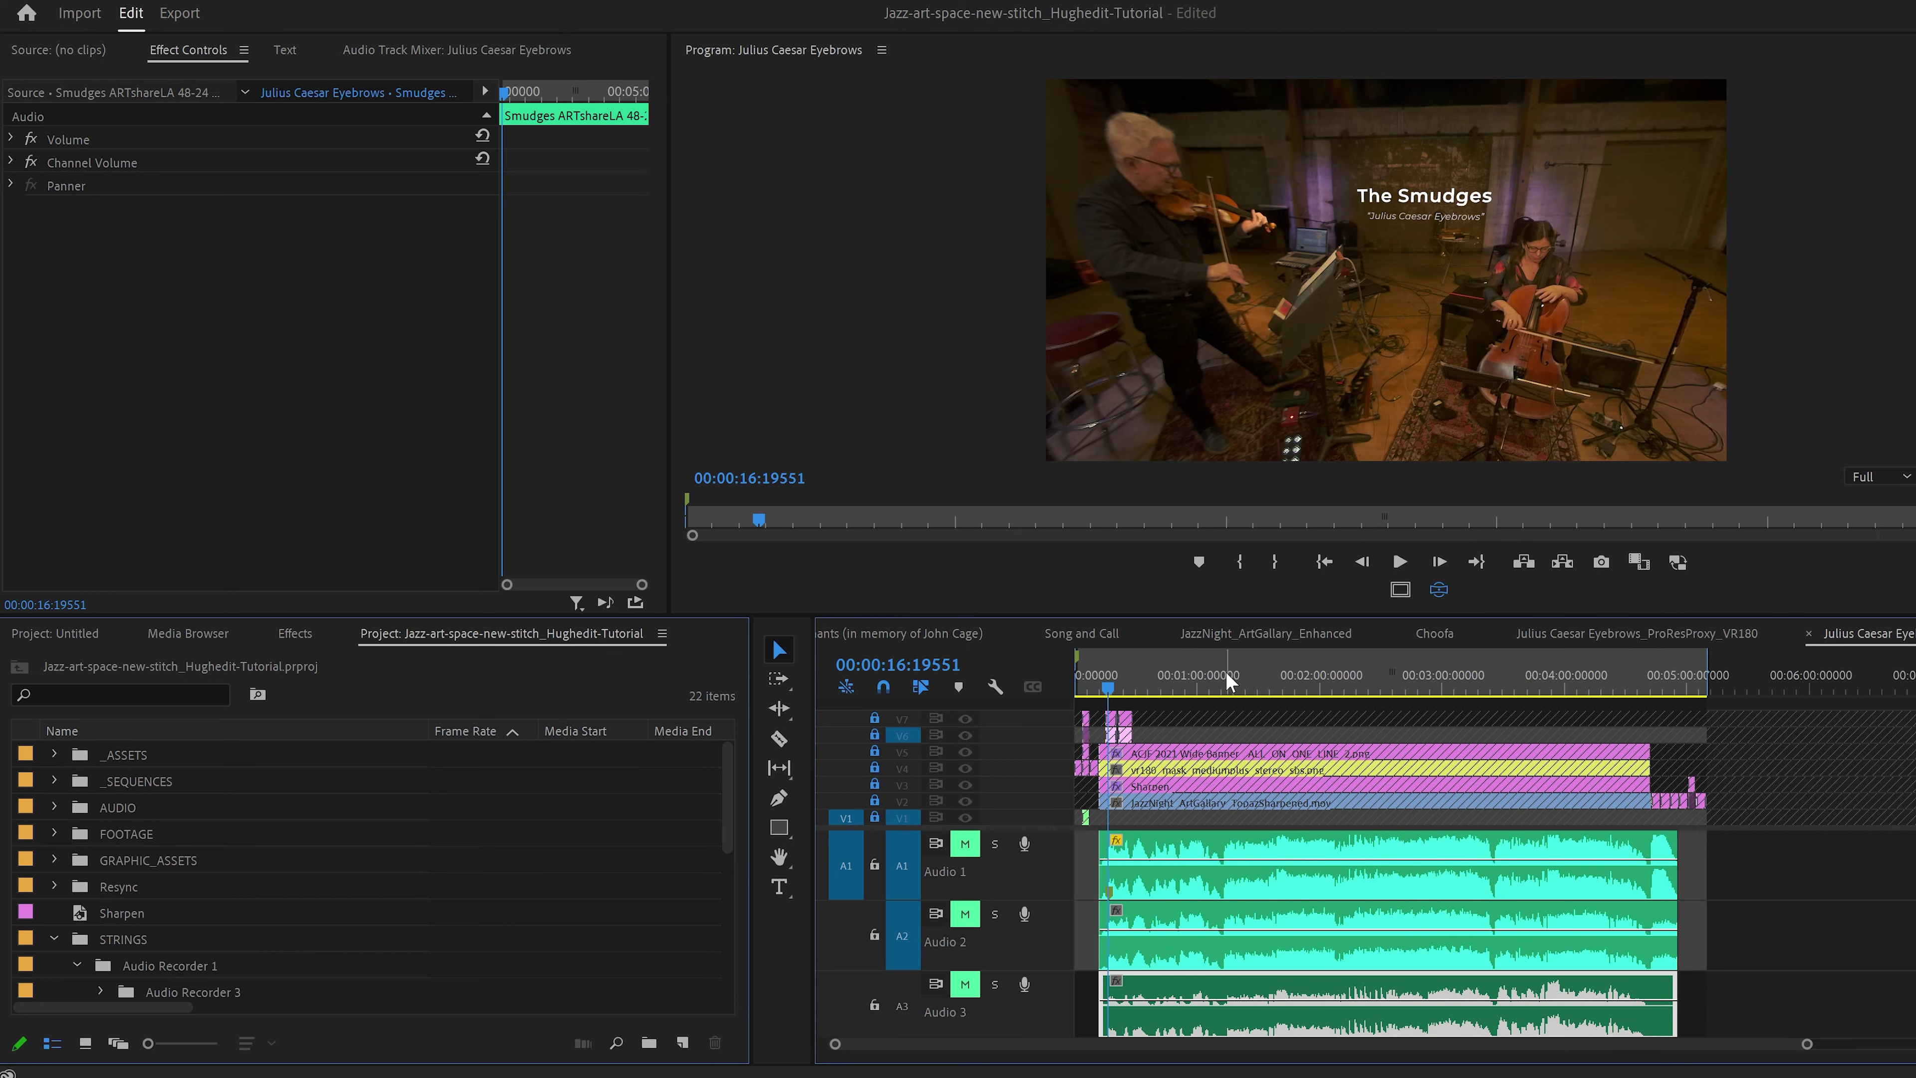
left_click(1226, 674)
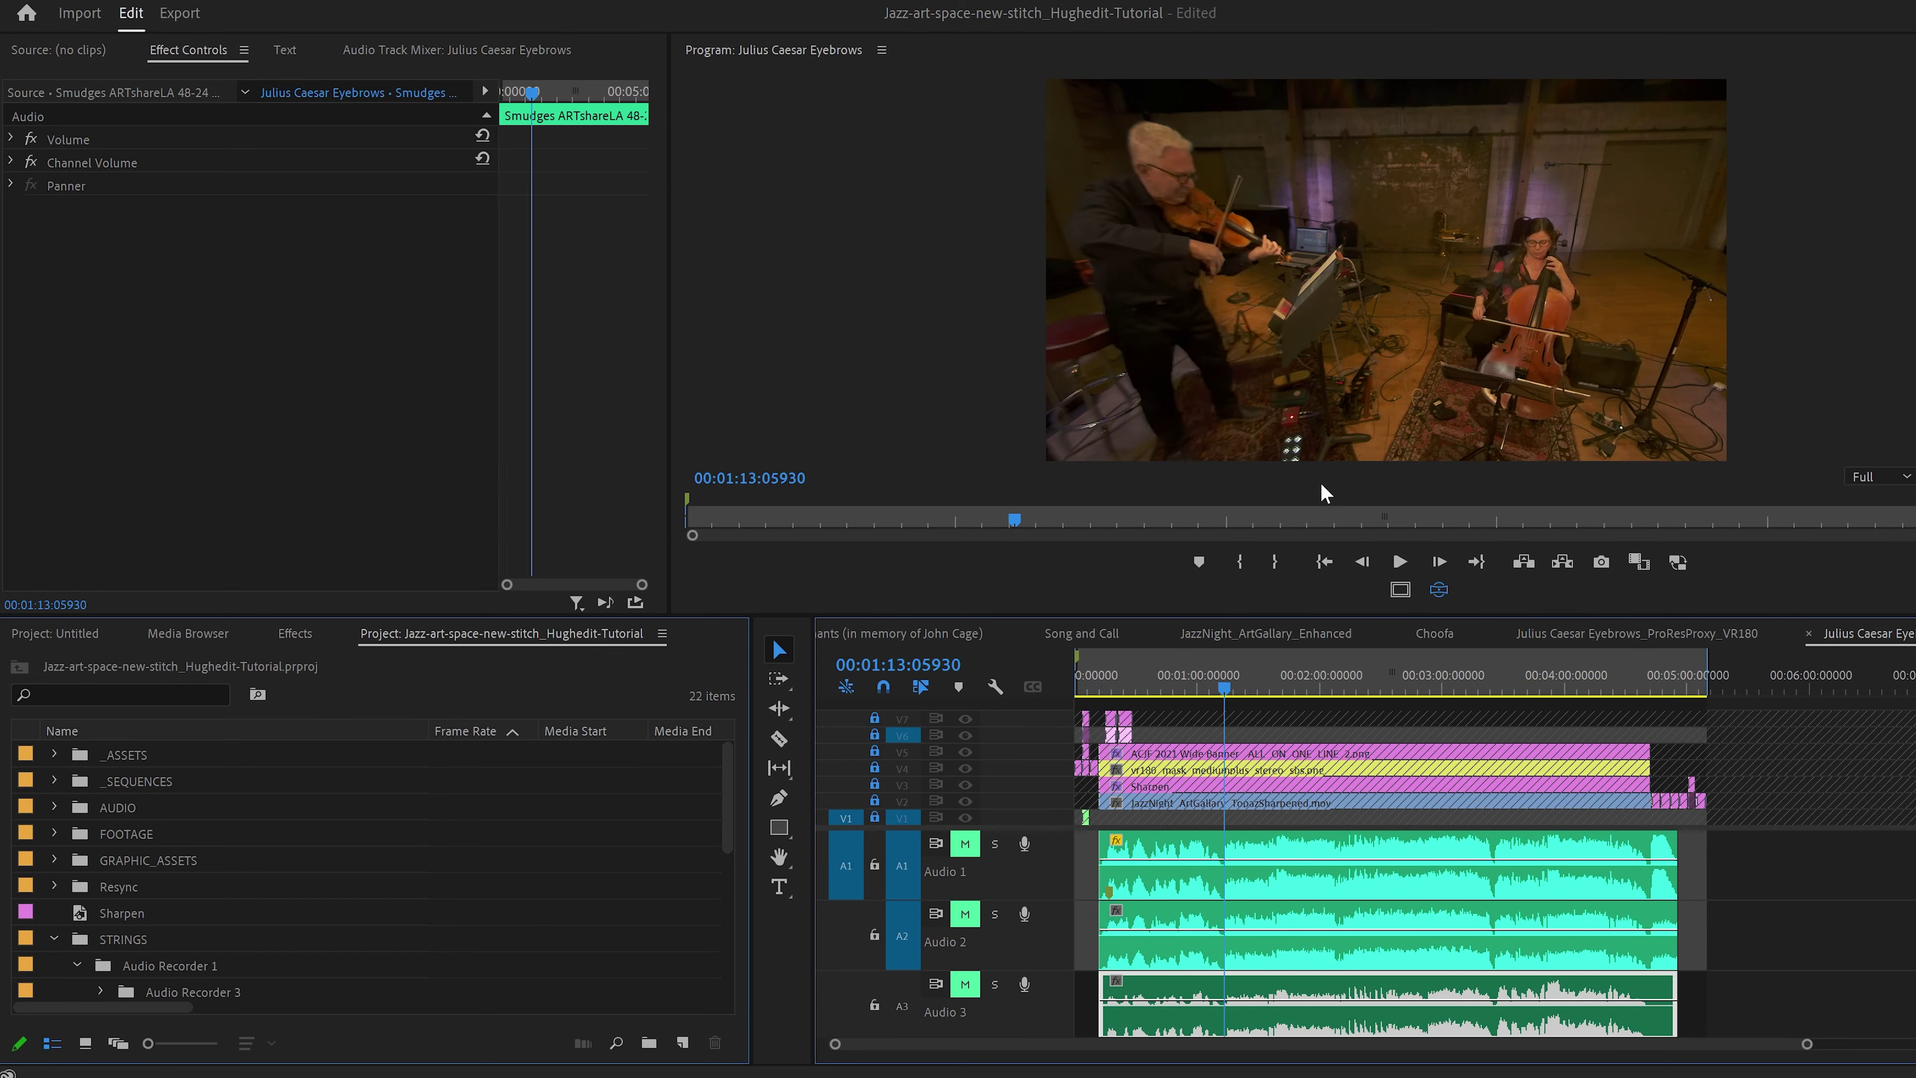
left_click(1438, 589)
Set the export to HEVC (H.265) at 60 Mbps, marked as side-by-side stereoscopic VR
key("ctrl+m")
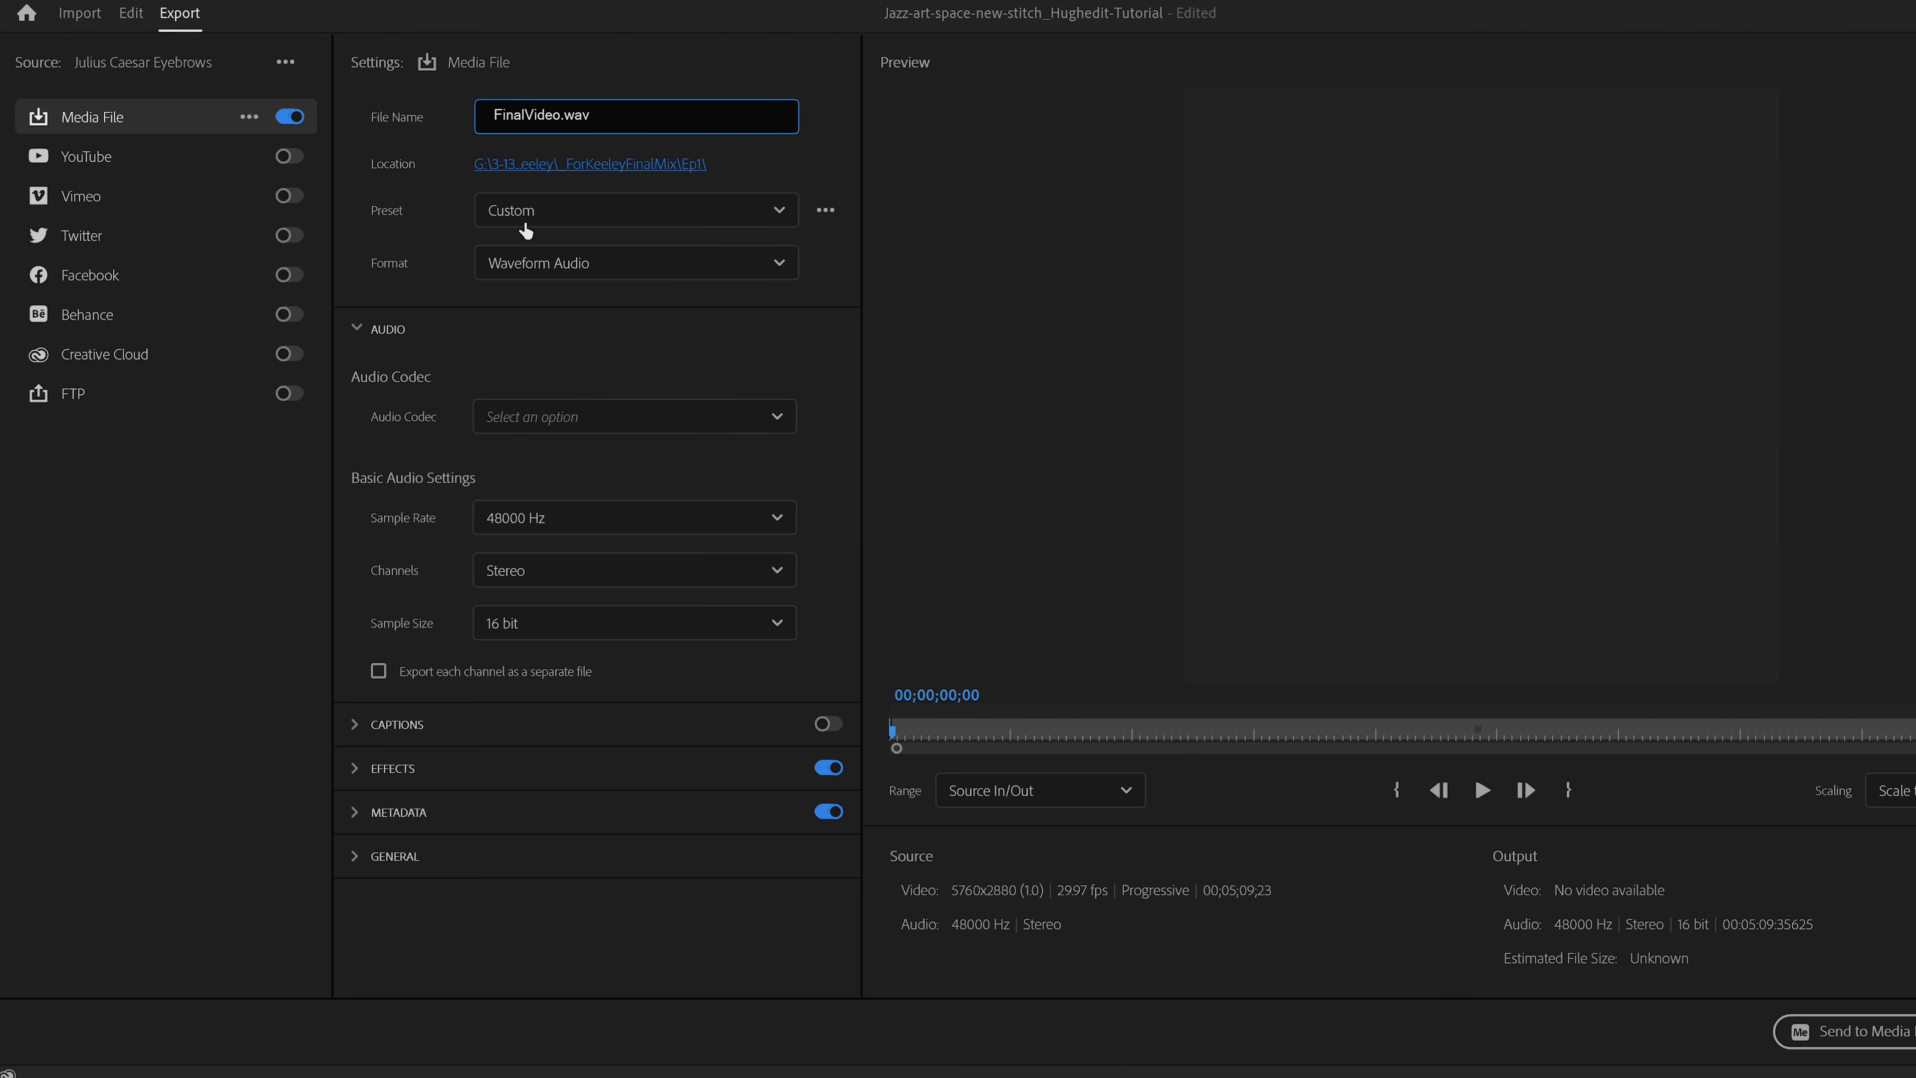
left_click(537, 262)
scroll(603, 503, "down", 5)
key("Escape")
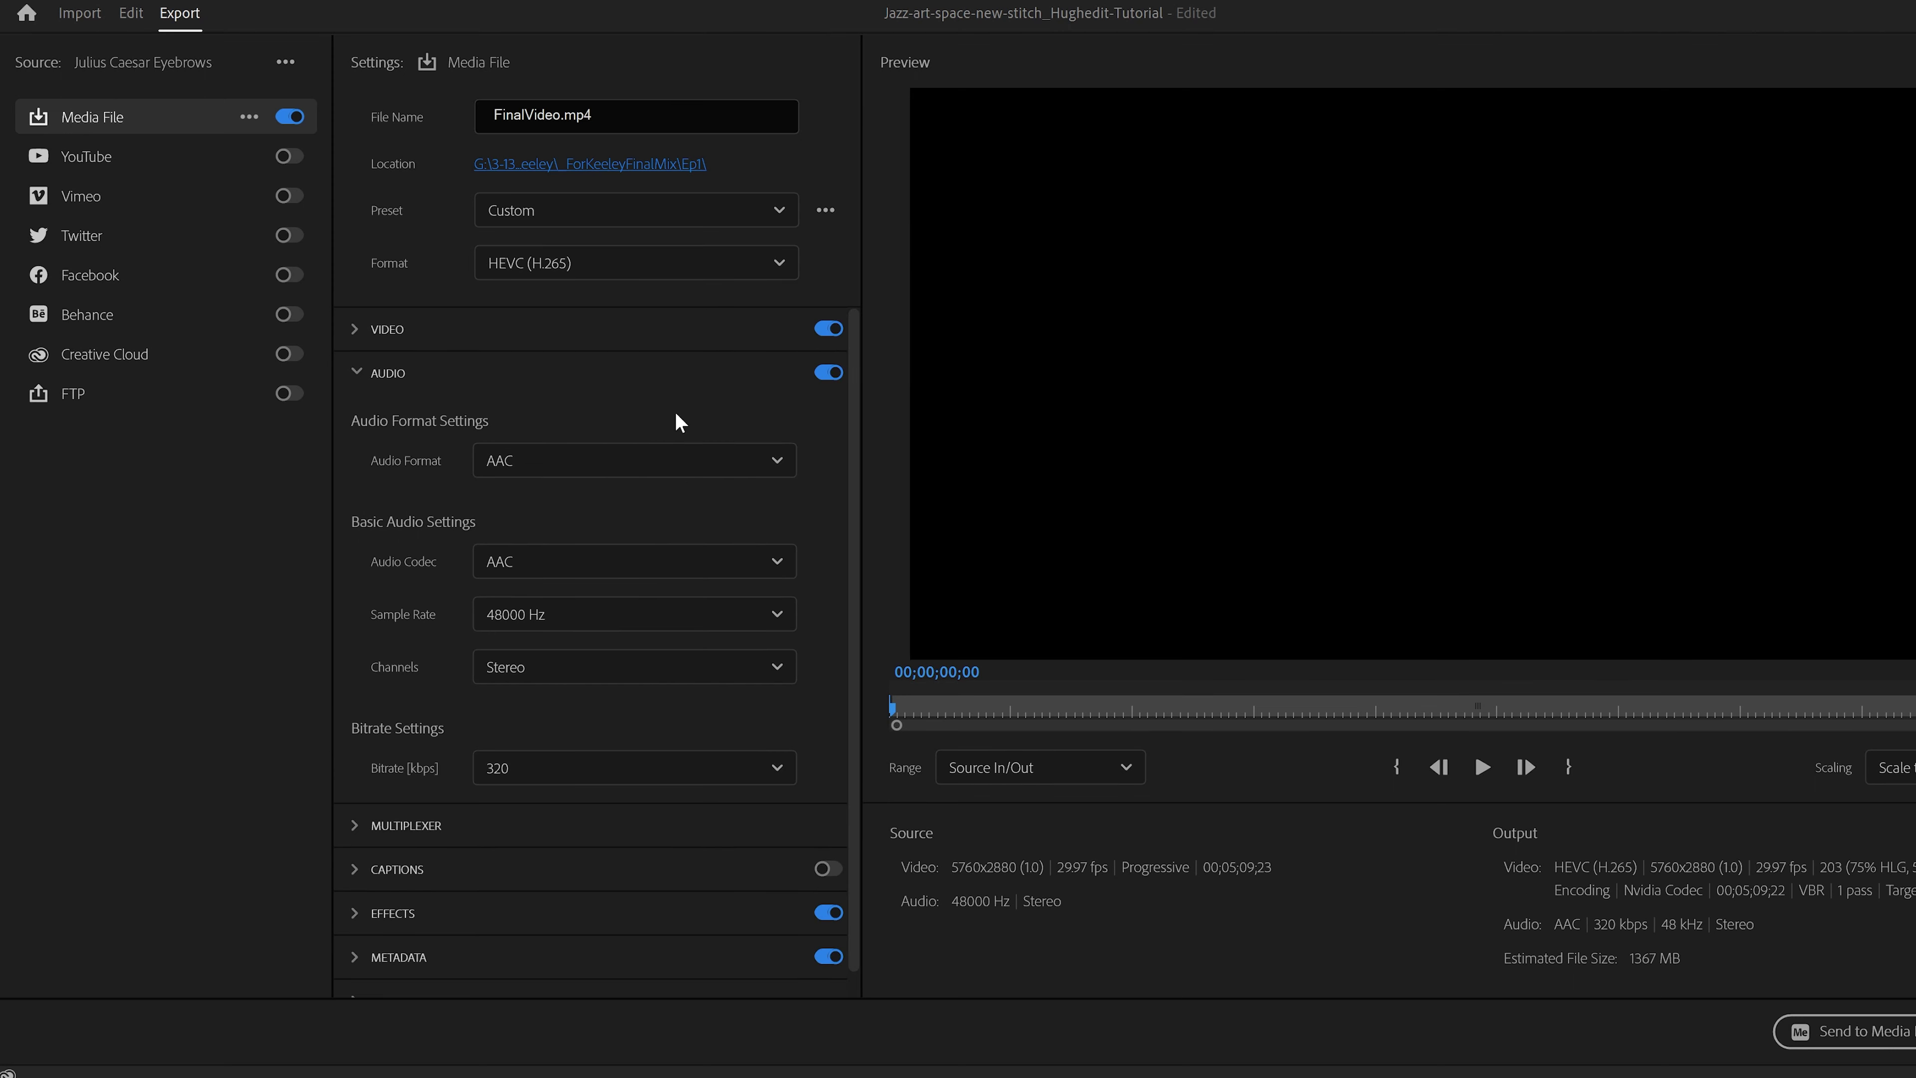
left_click(519, 390)
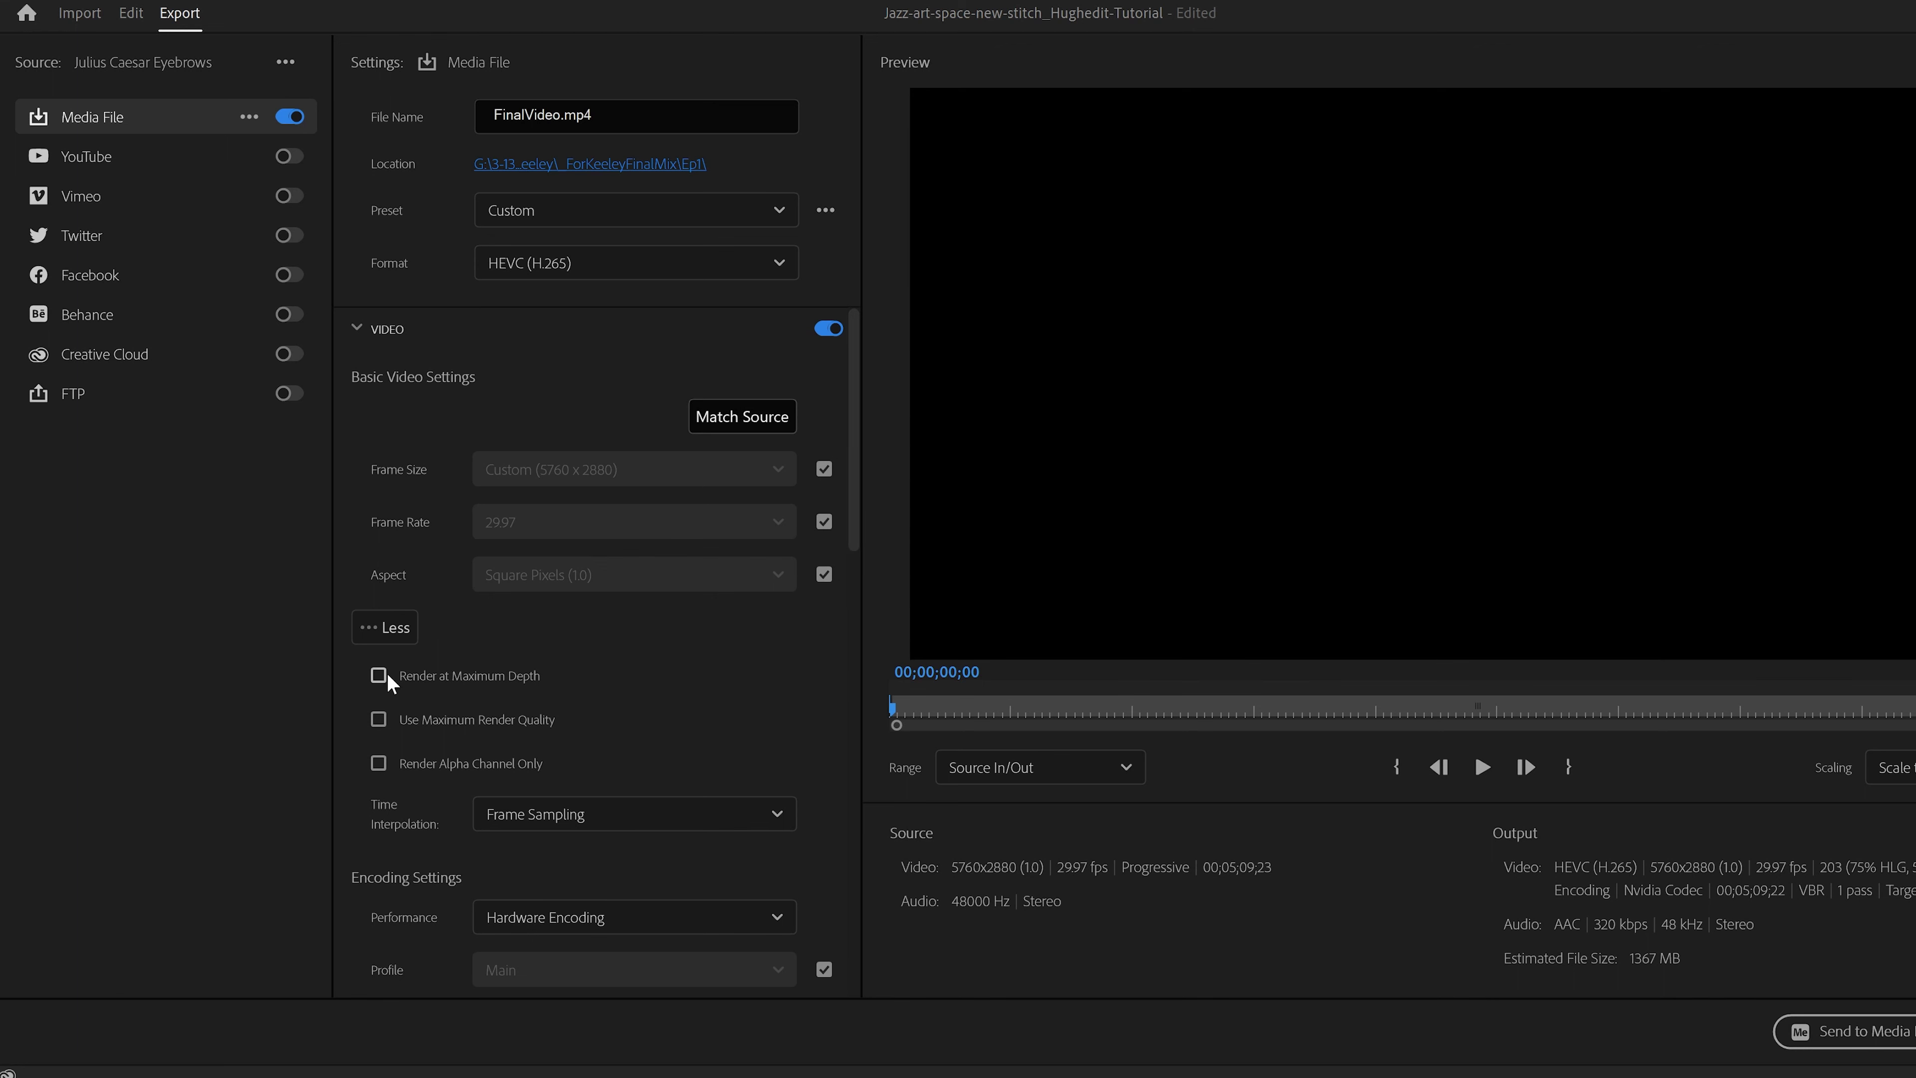
scroll(413, 710, "down", 10)
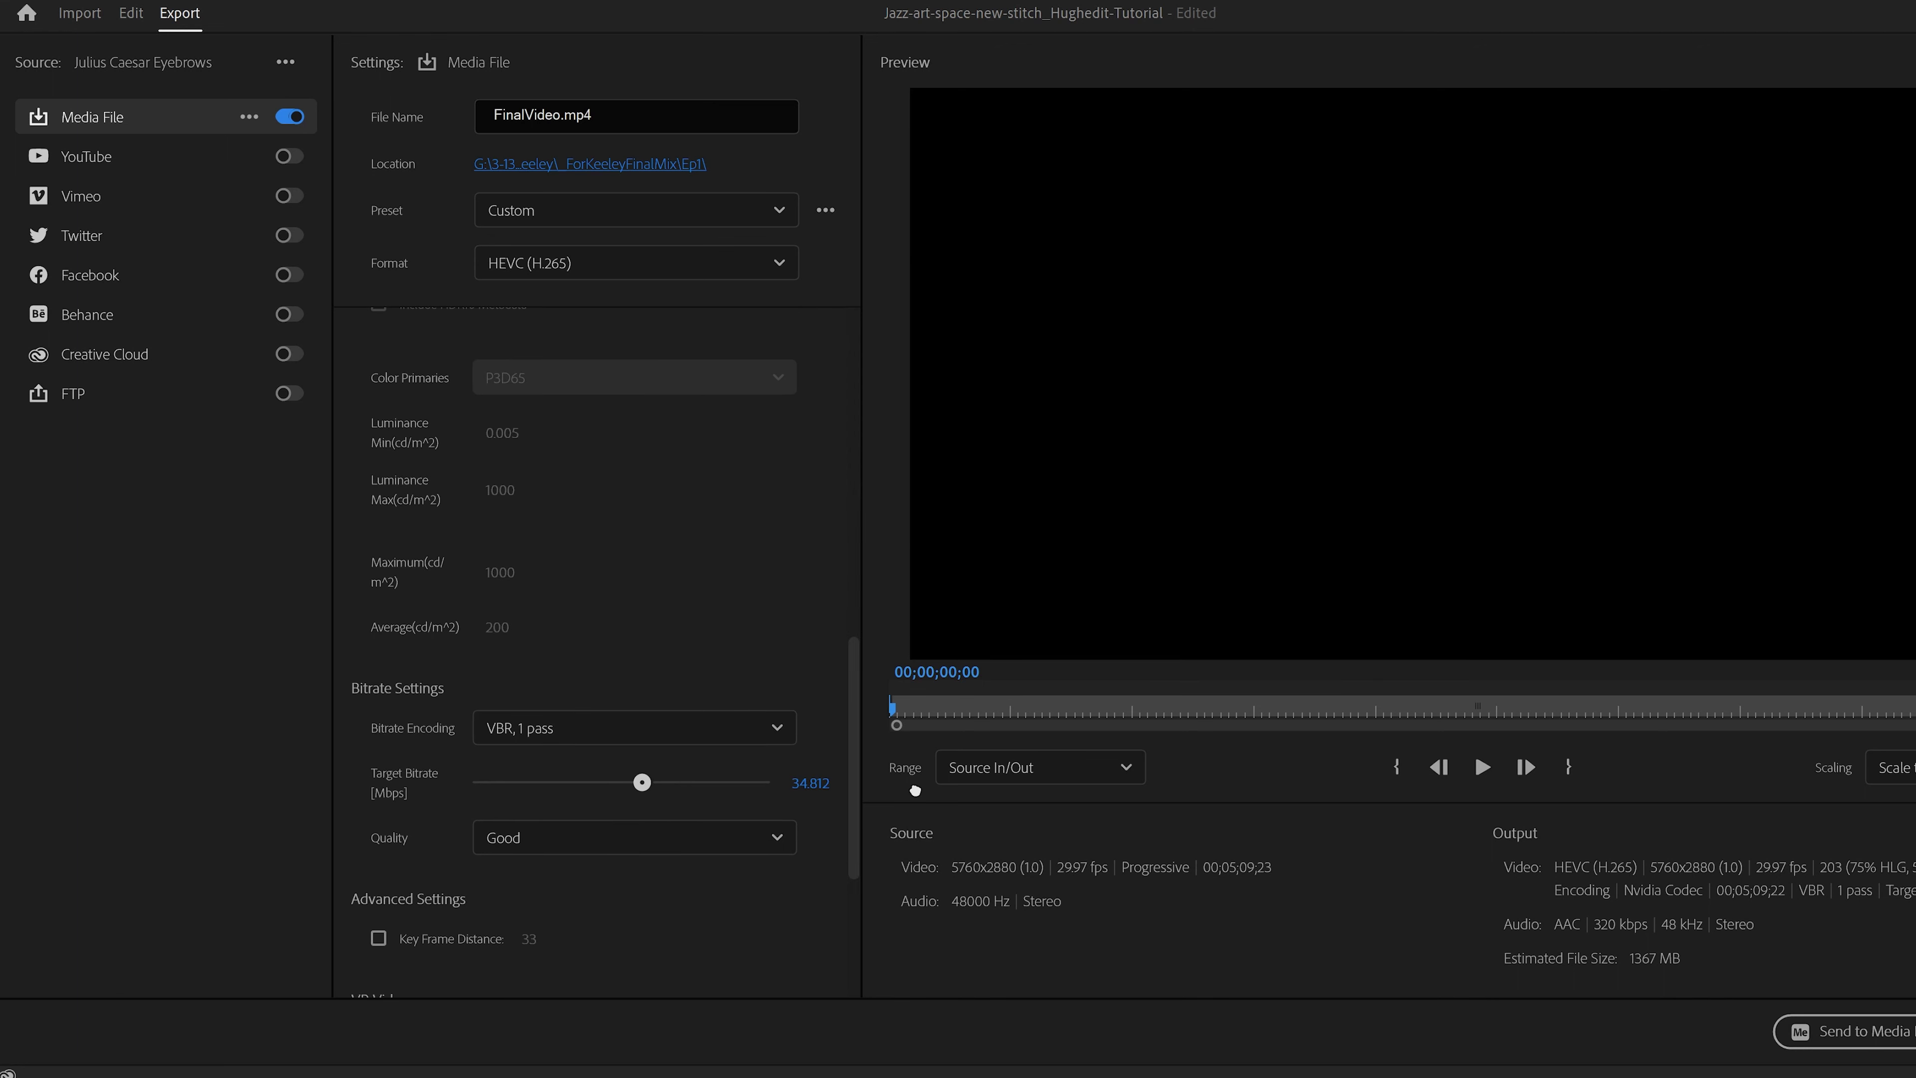
left_click_drag(916, 789, 920, 792)
scroll(382, 744, "down", 4)
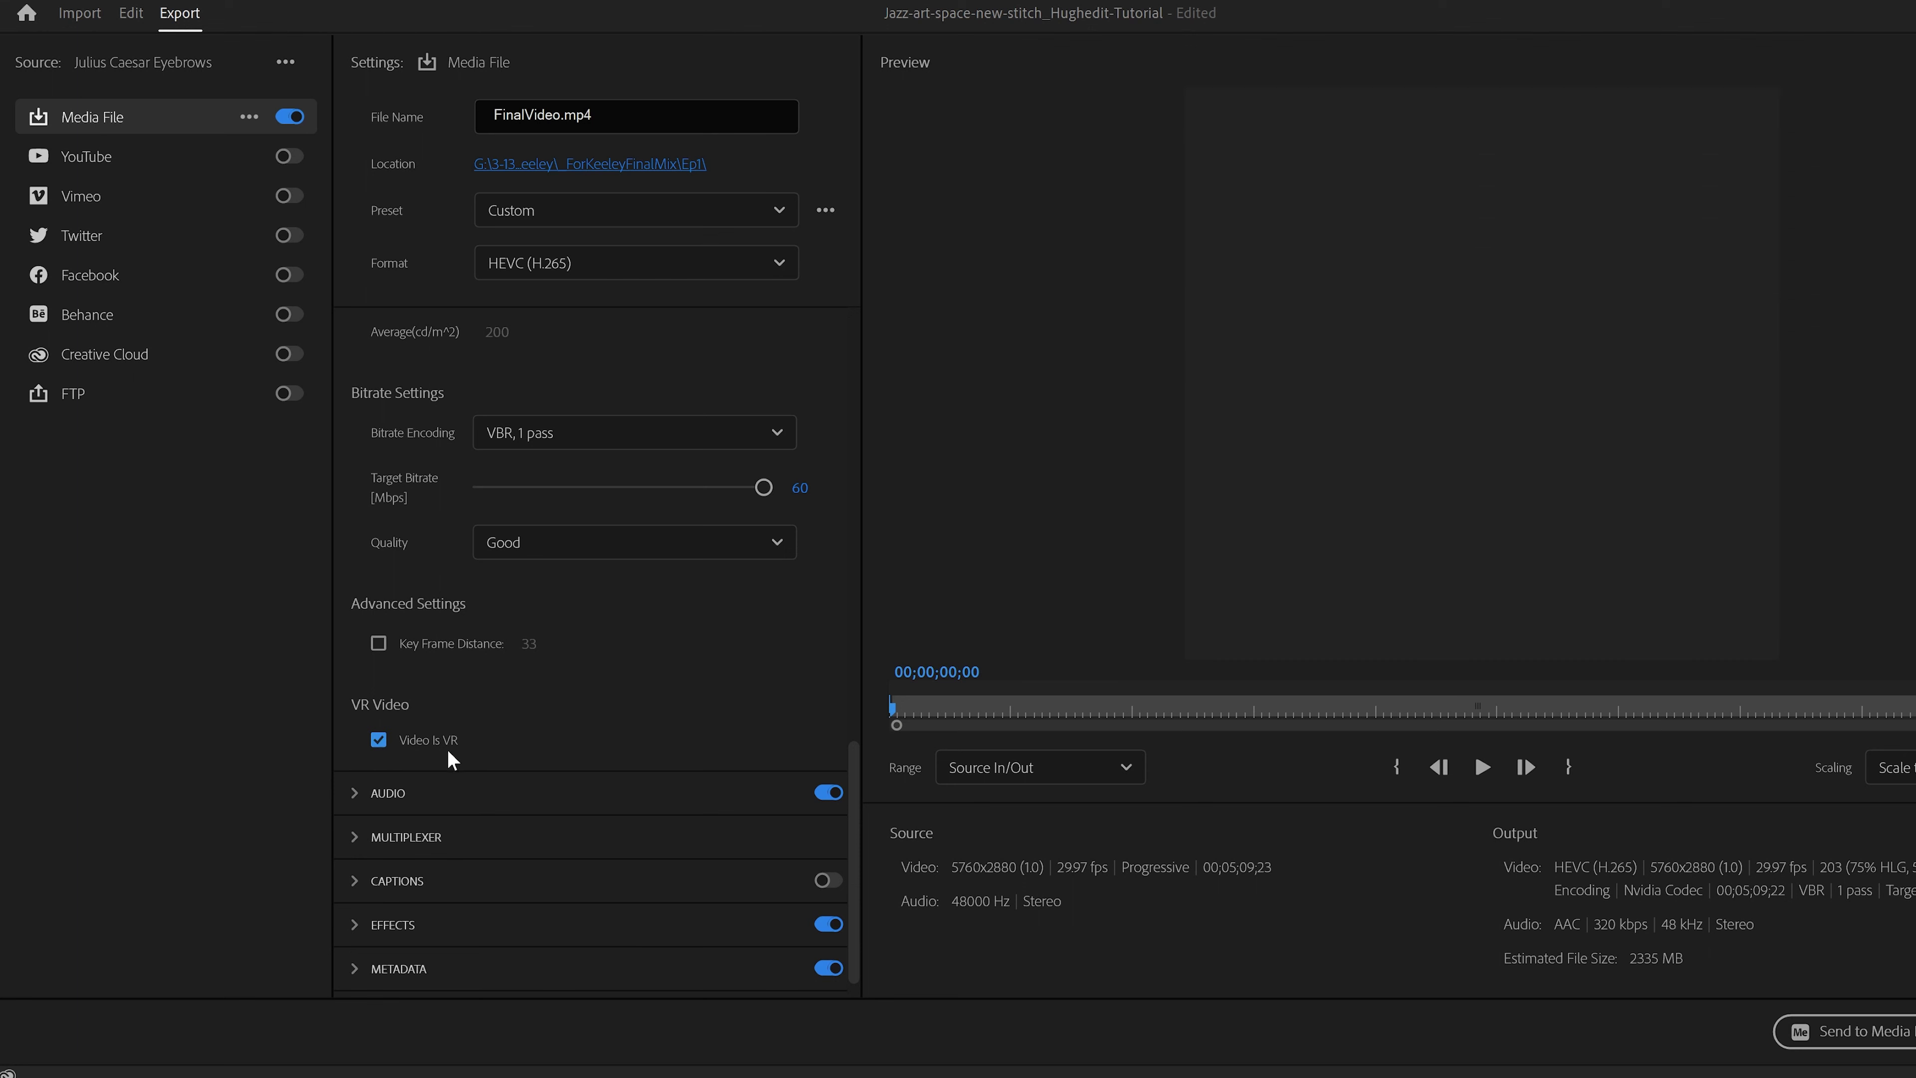
left_click(637, 788)
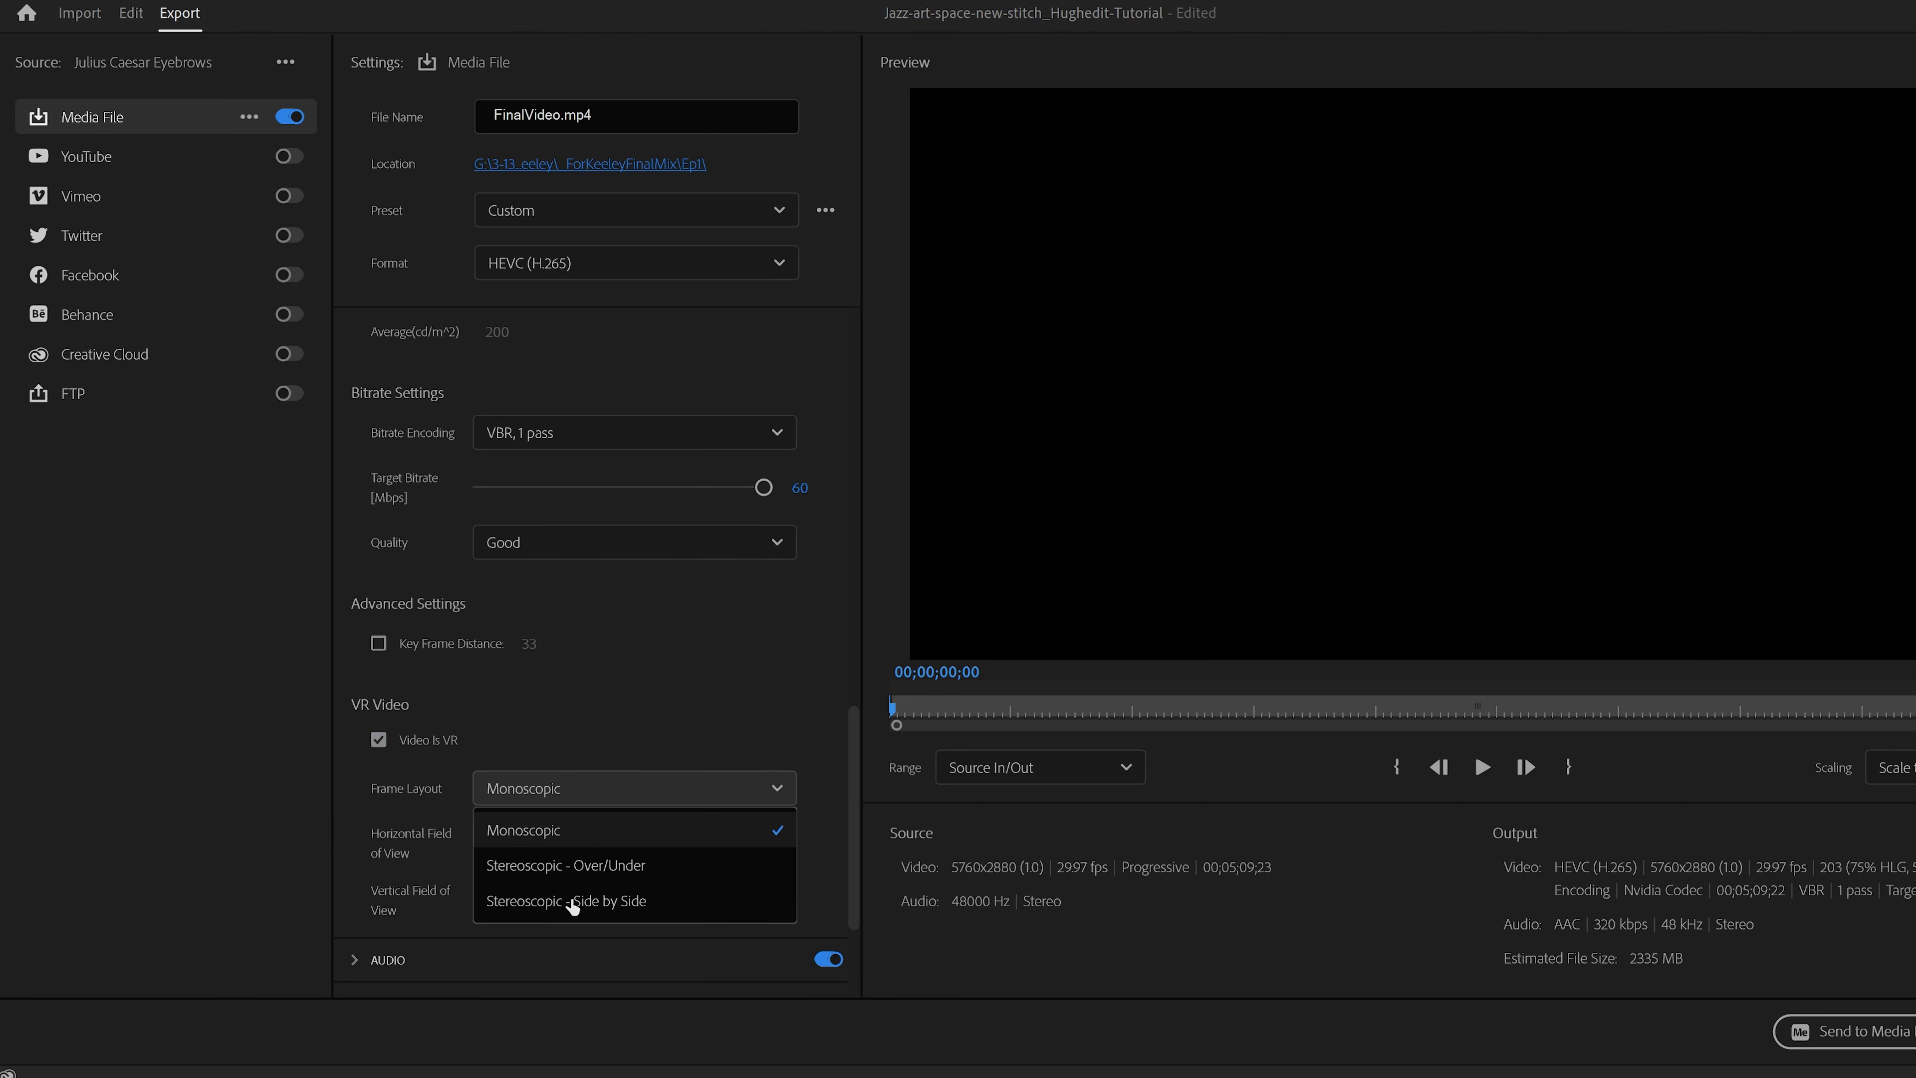
left_click(550, 896)
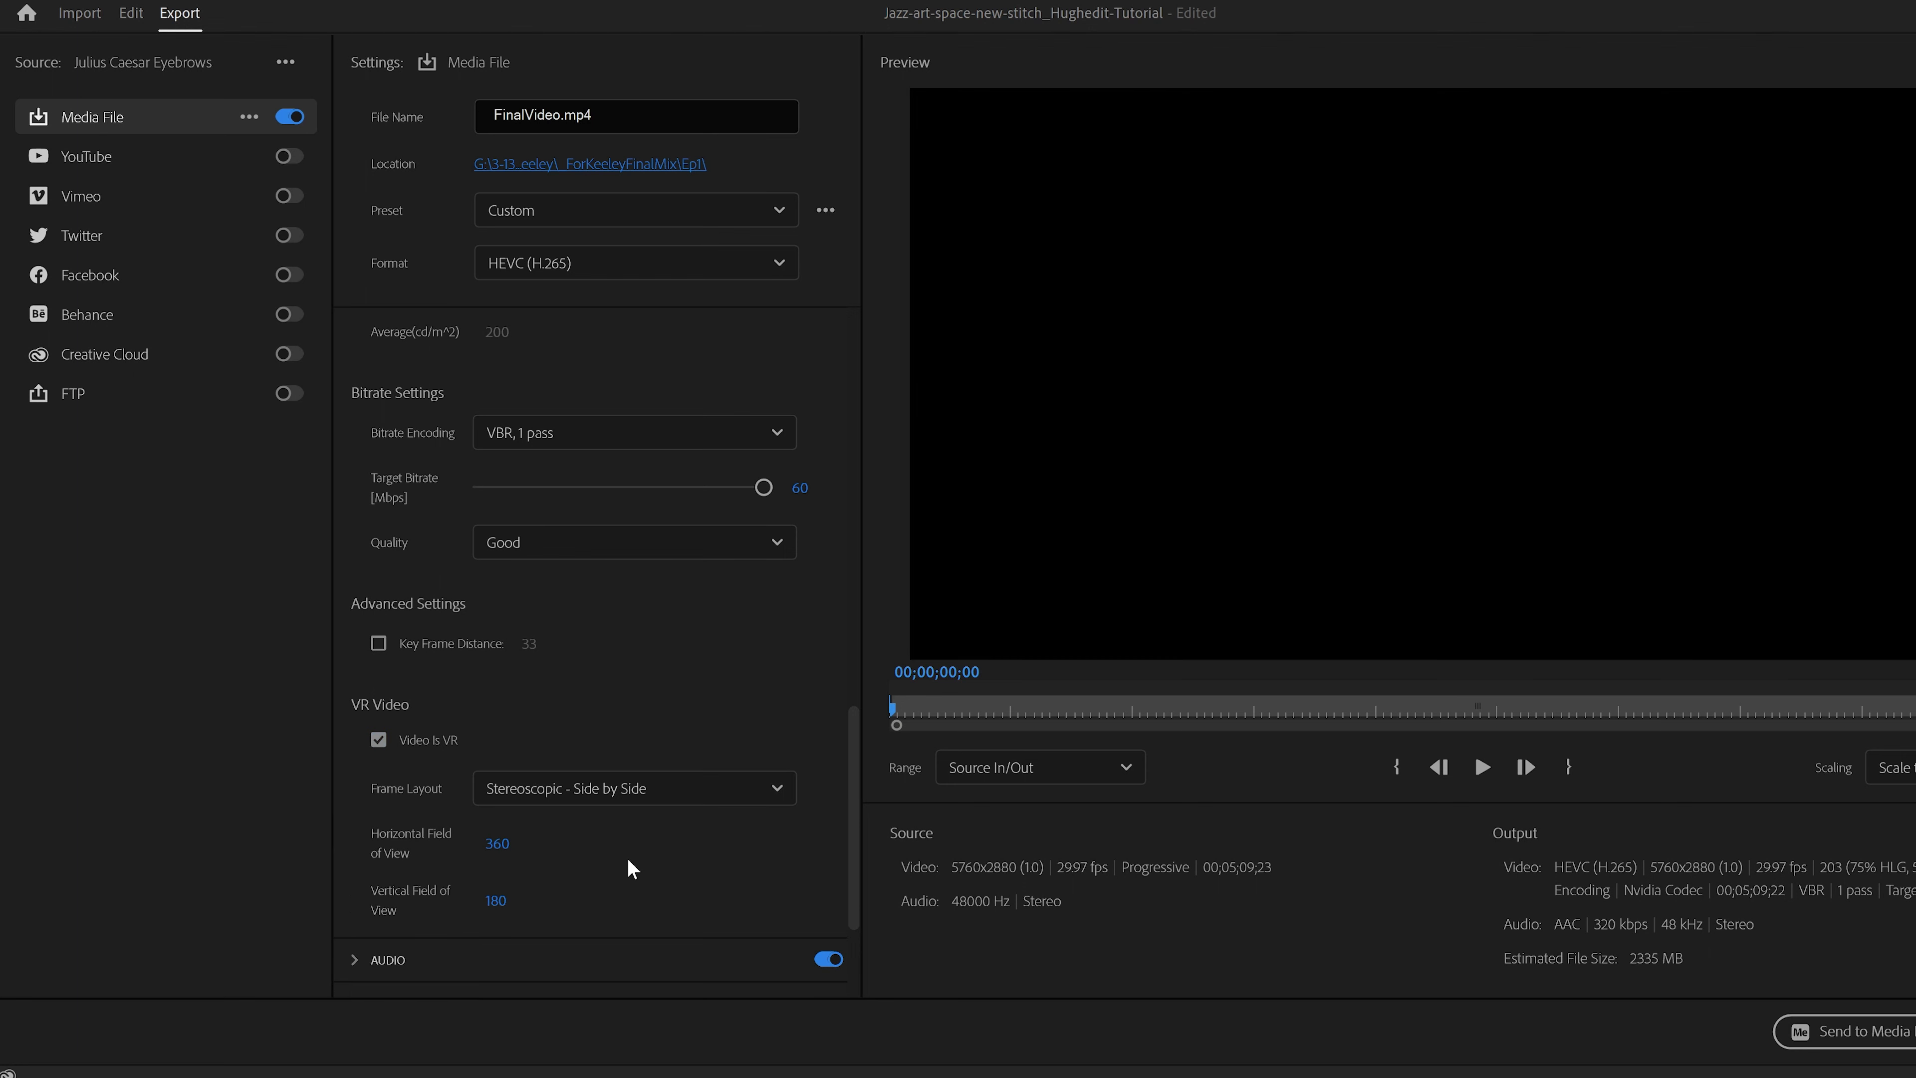
key("Tab")
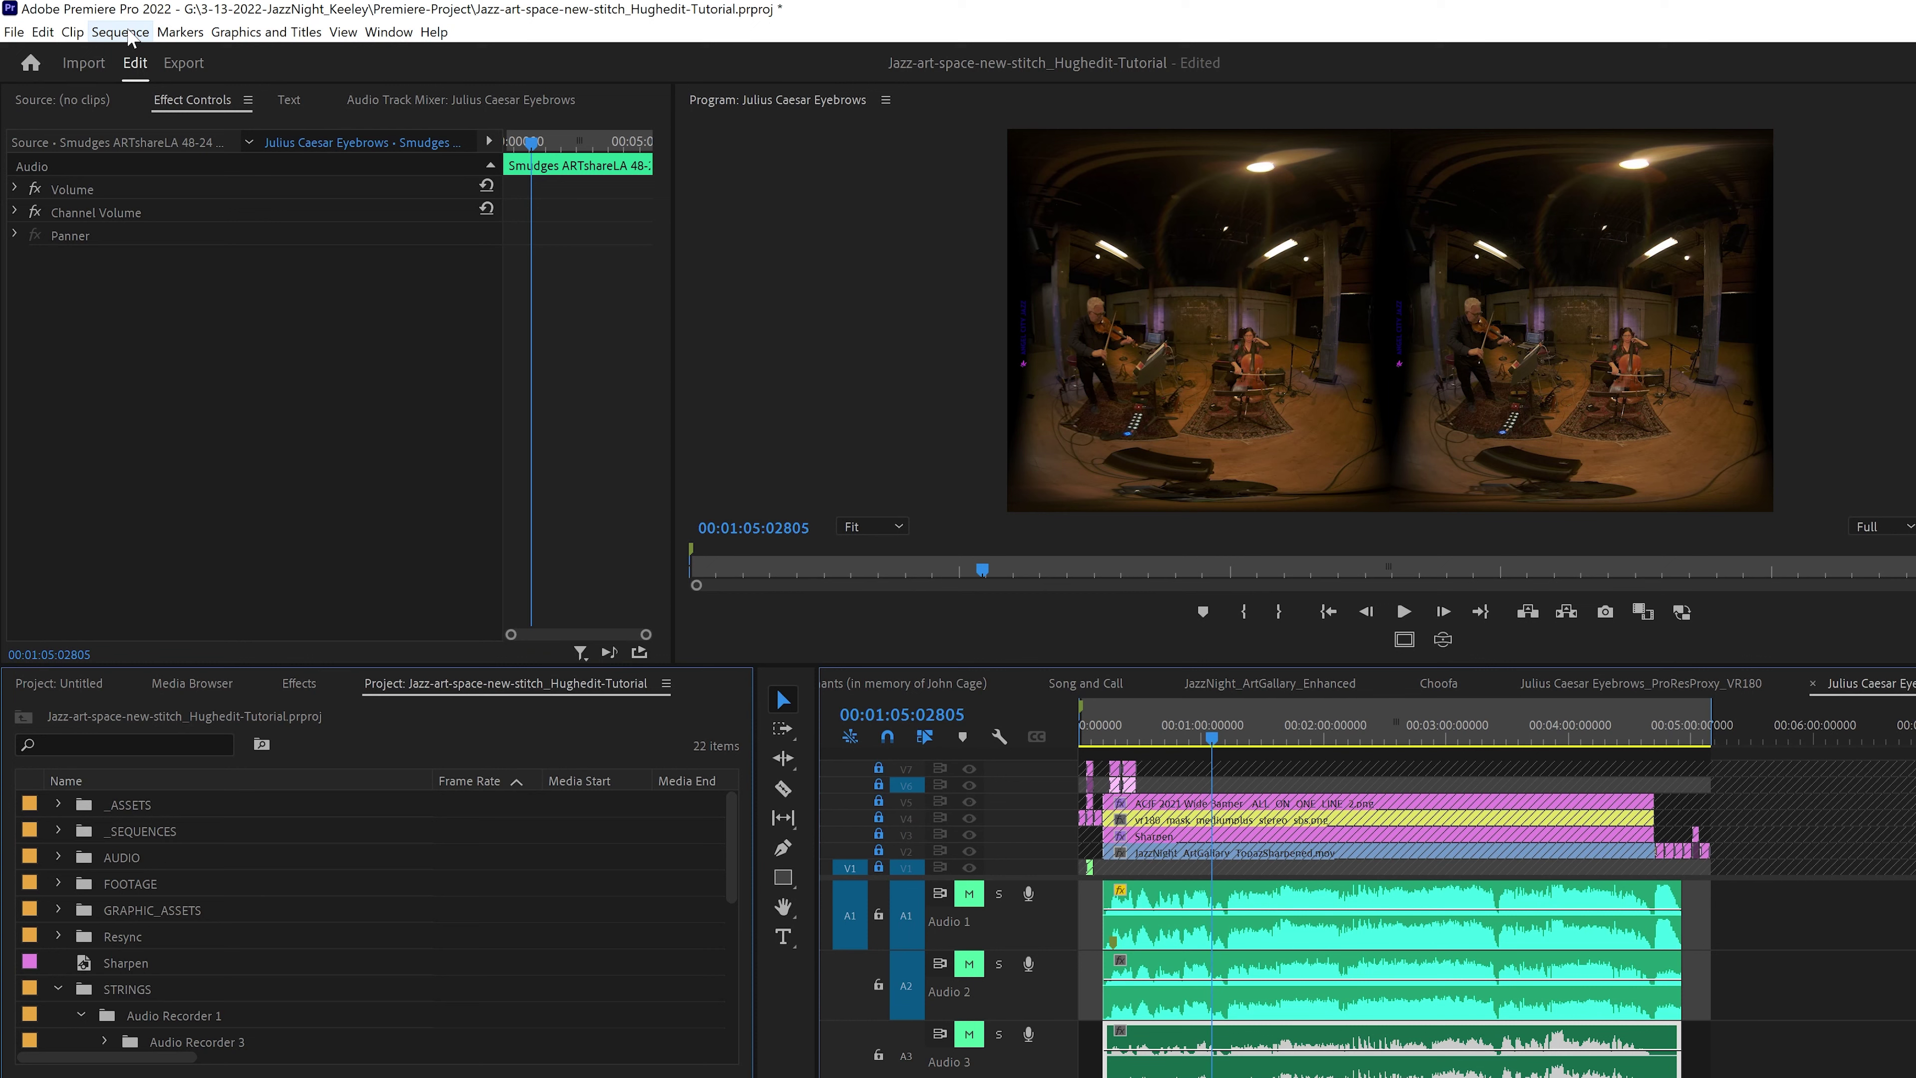
Set the sequence VR layout to Monoscopic with a 360 horizontal captured view
left_click(123, 33)
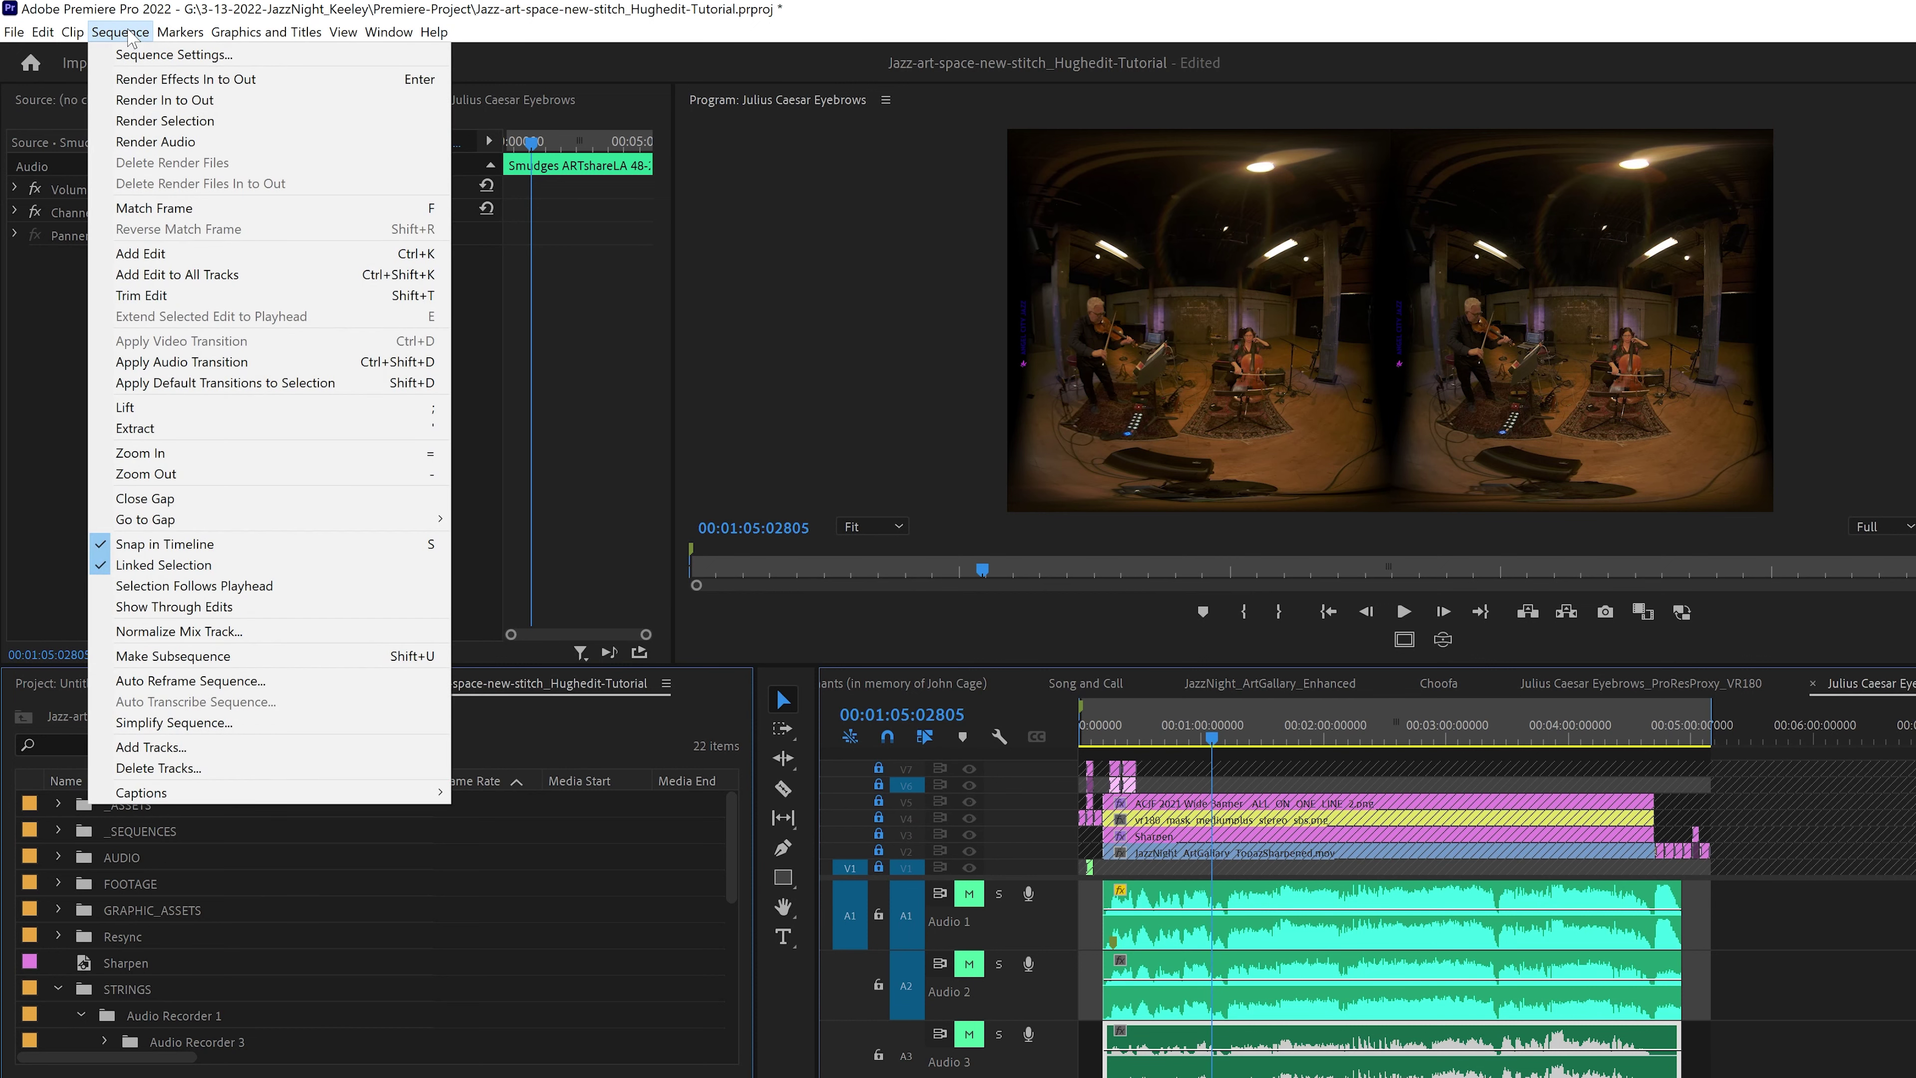
left_click(174, 55)
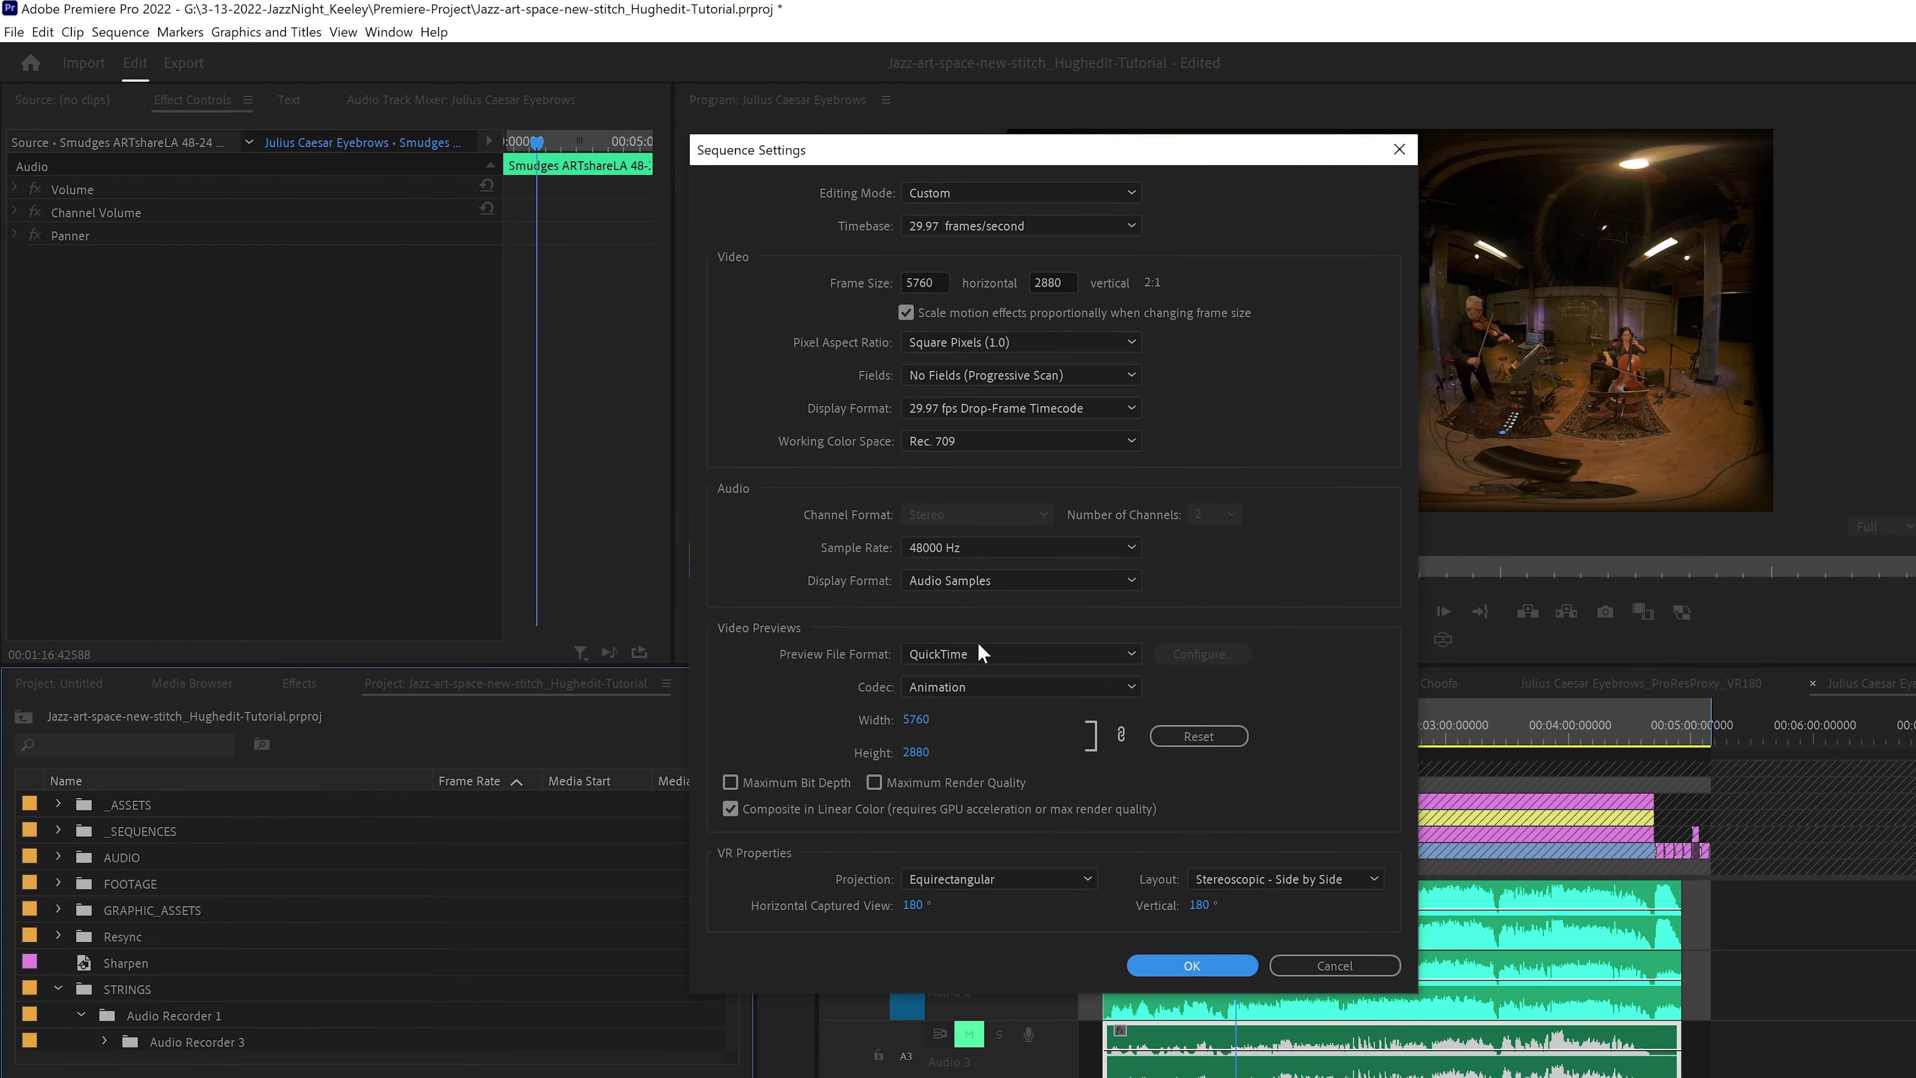
left_click(1283, 879)
left_click(1253, 903)
left_click(914, 905)
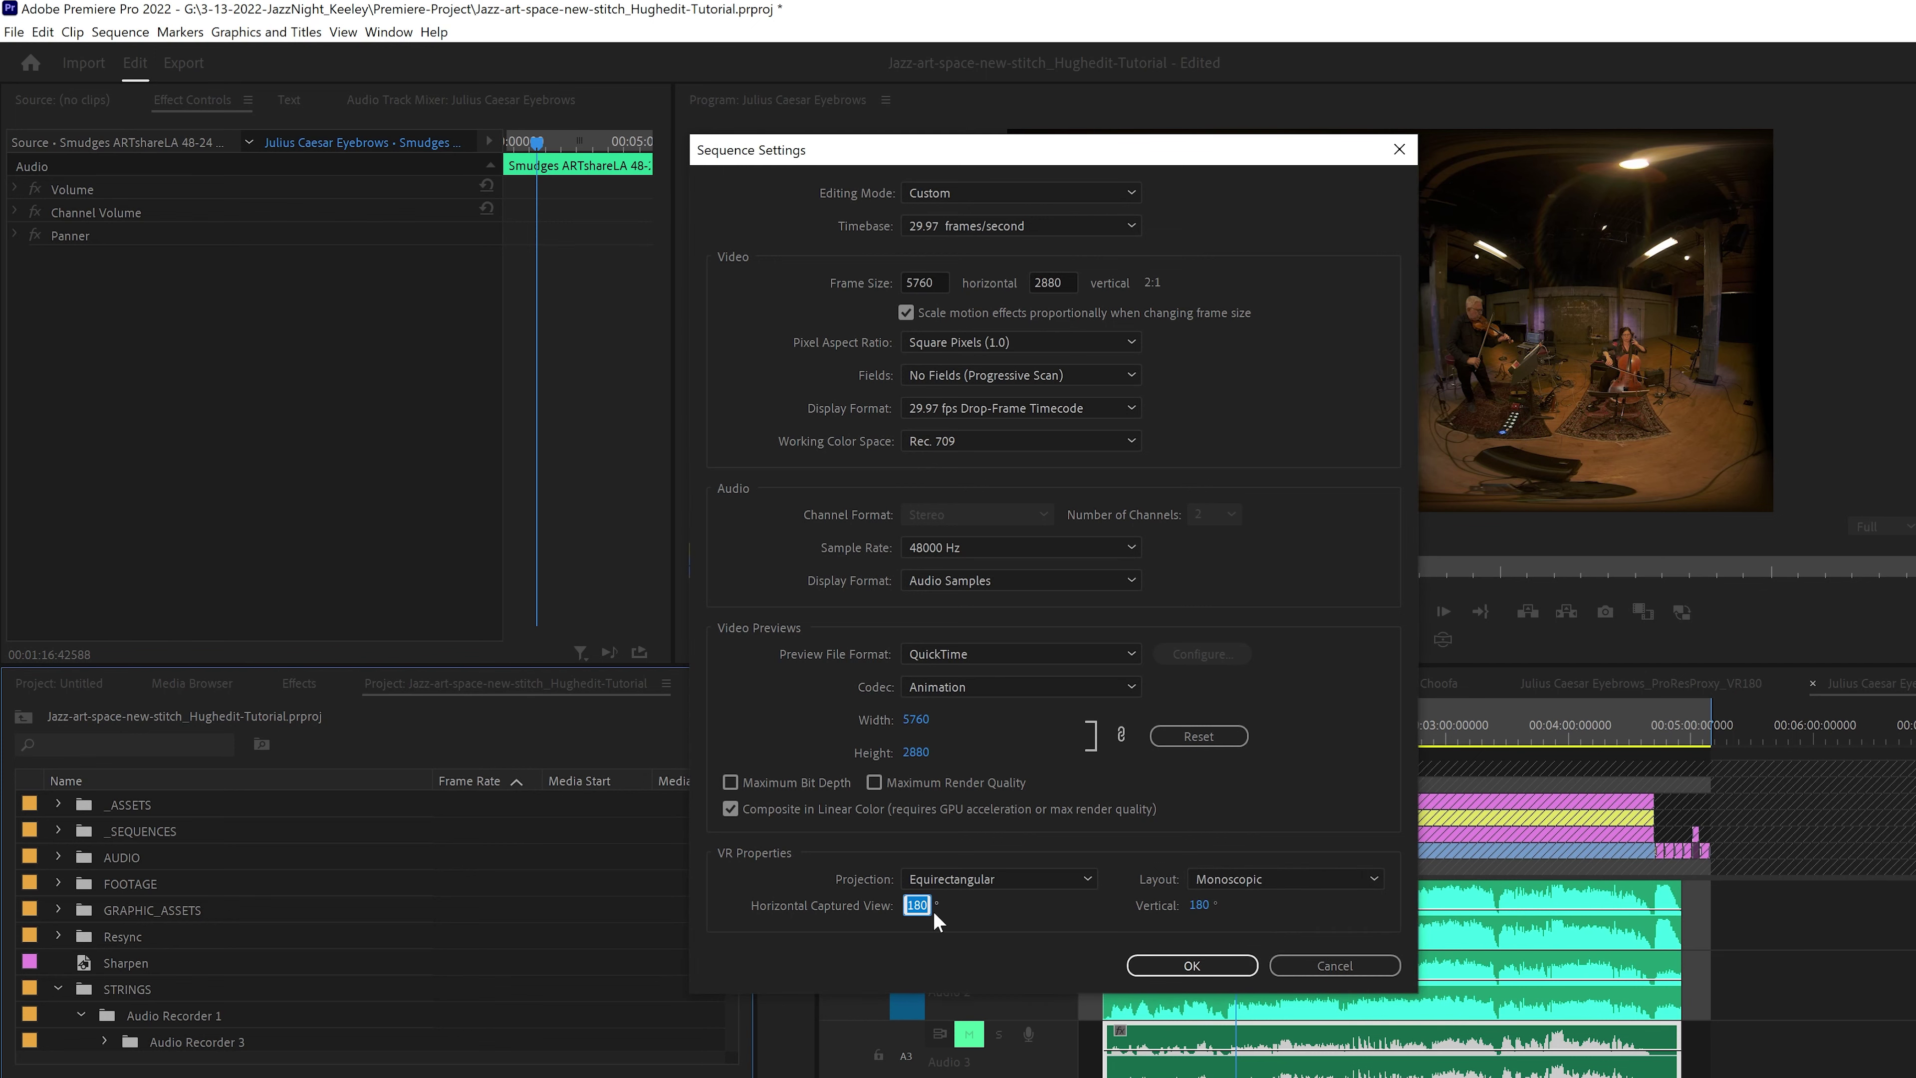
type("360")
key("Return")
Nest the selected timeline clips as Nested Sequence 02
right_click(1147, 820)
left_click(1207, 710)
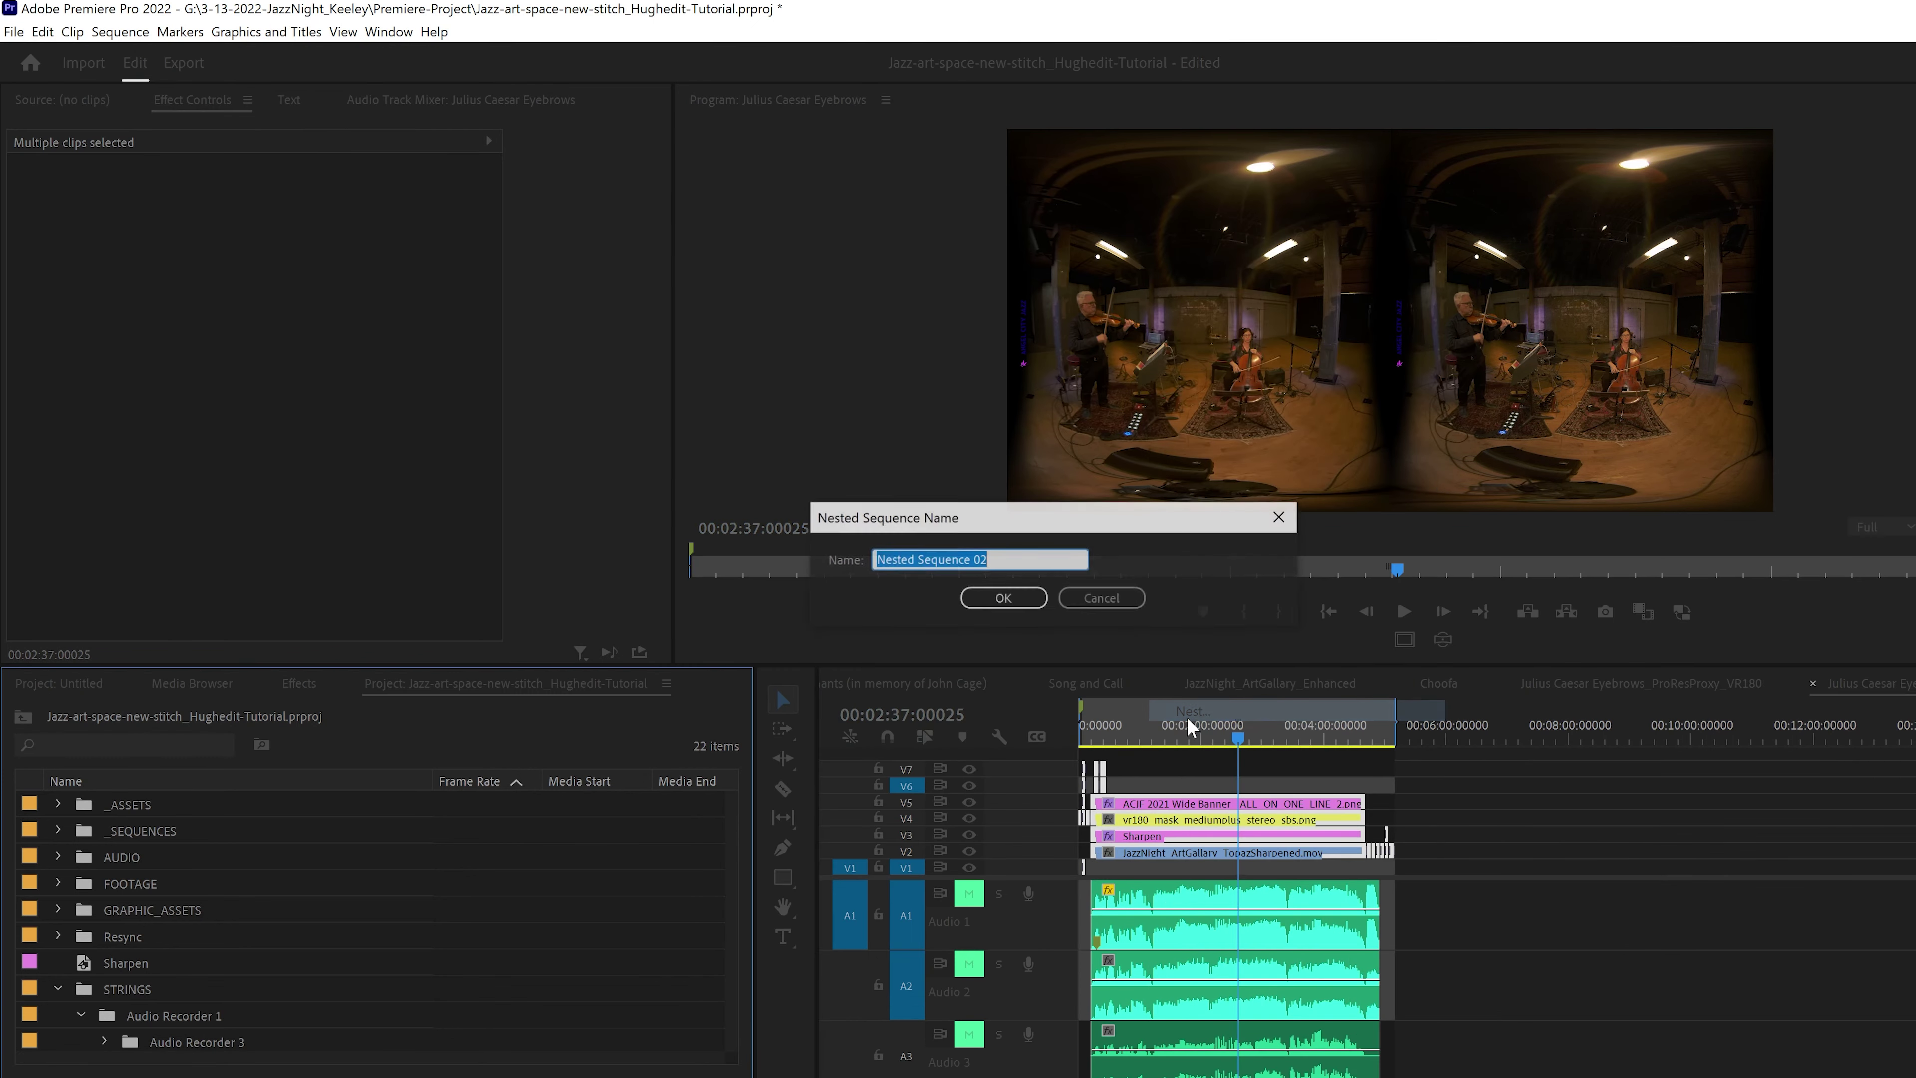
left_click(992, 601)
Apply VR Projection to the nest with side-by-side stereoscopic input and 180 horizontal FOV
key("shift+7")
type("vr pro")
left_click_drag(113, 872, 1148, 876)
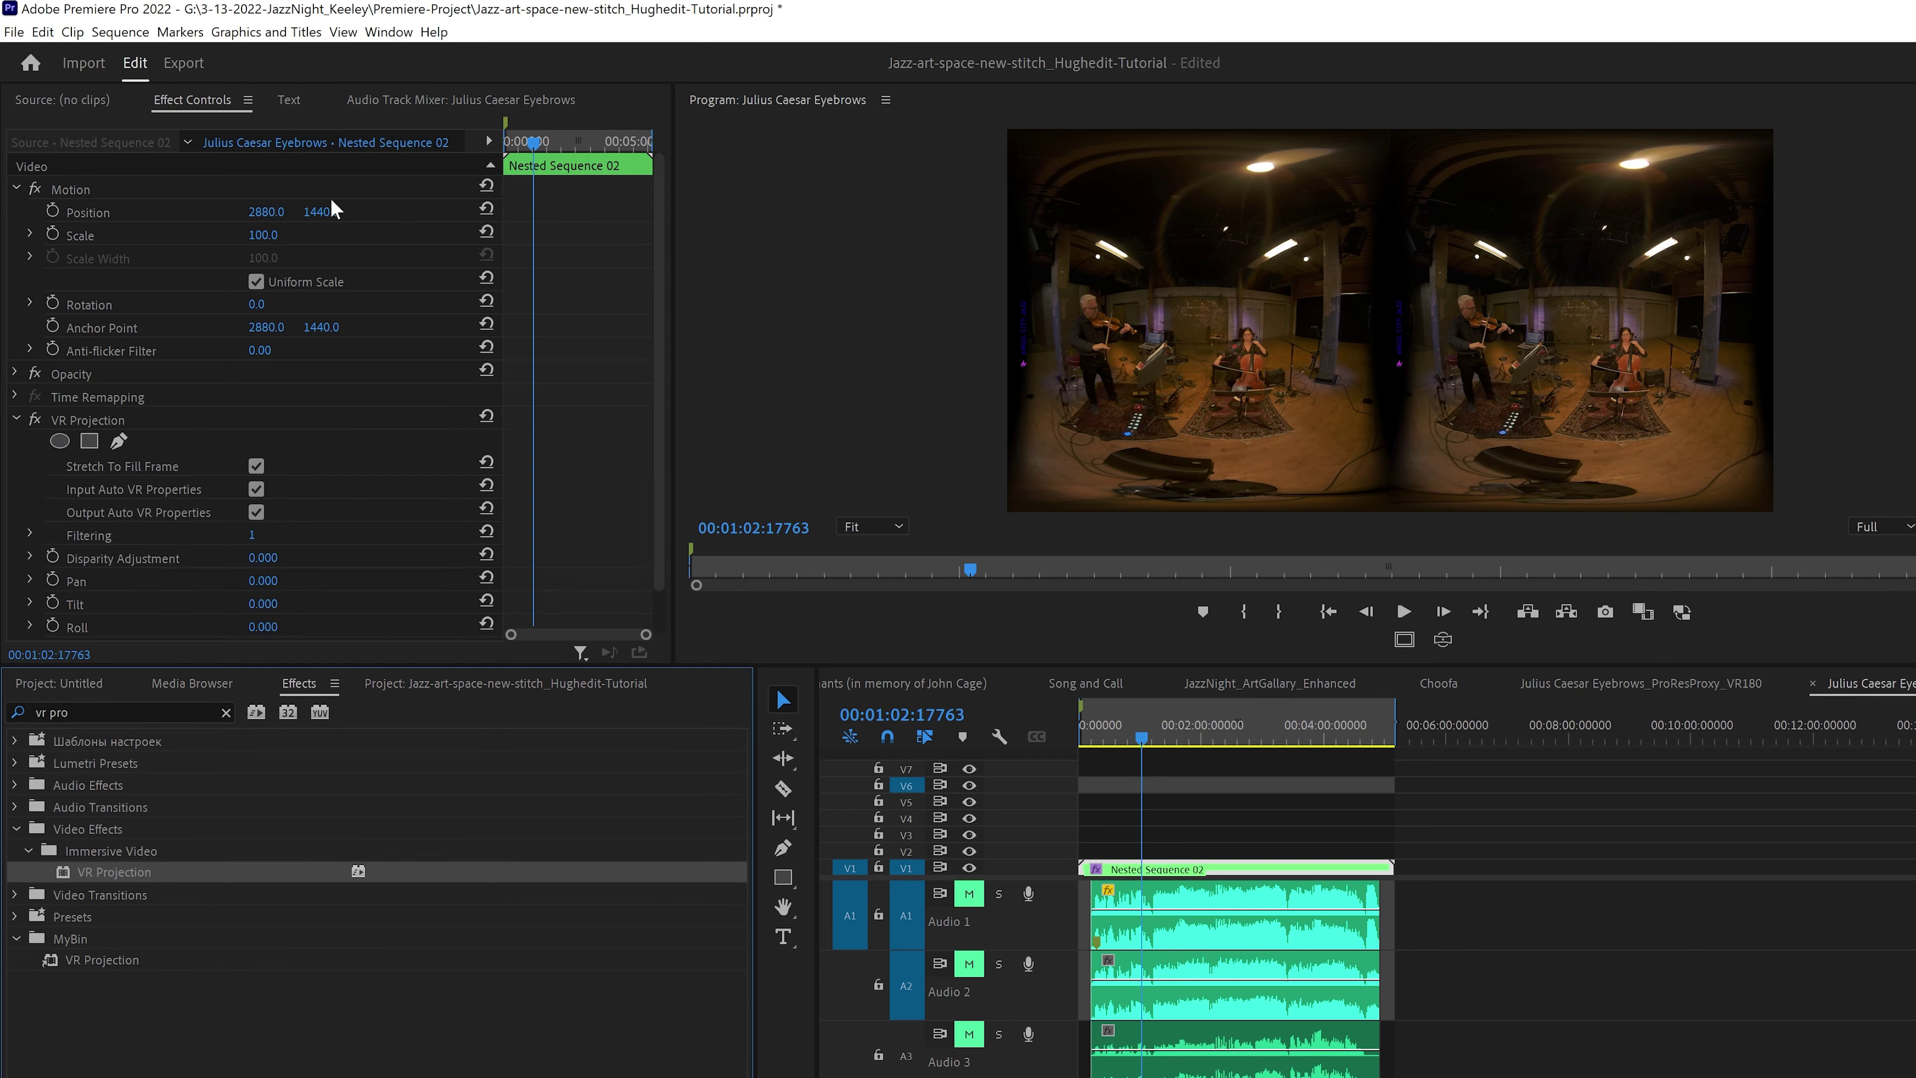
left_click(257, 489)
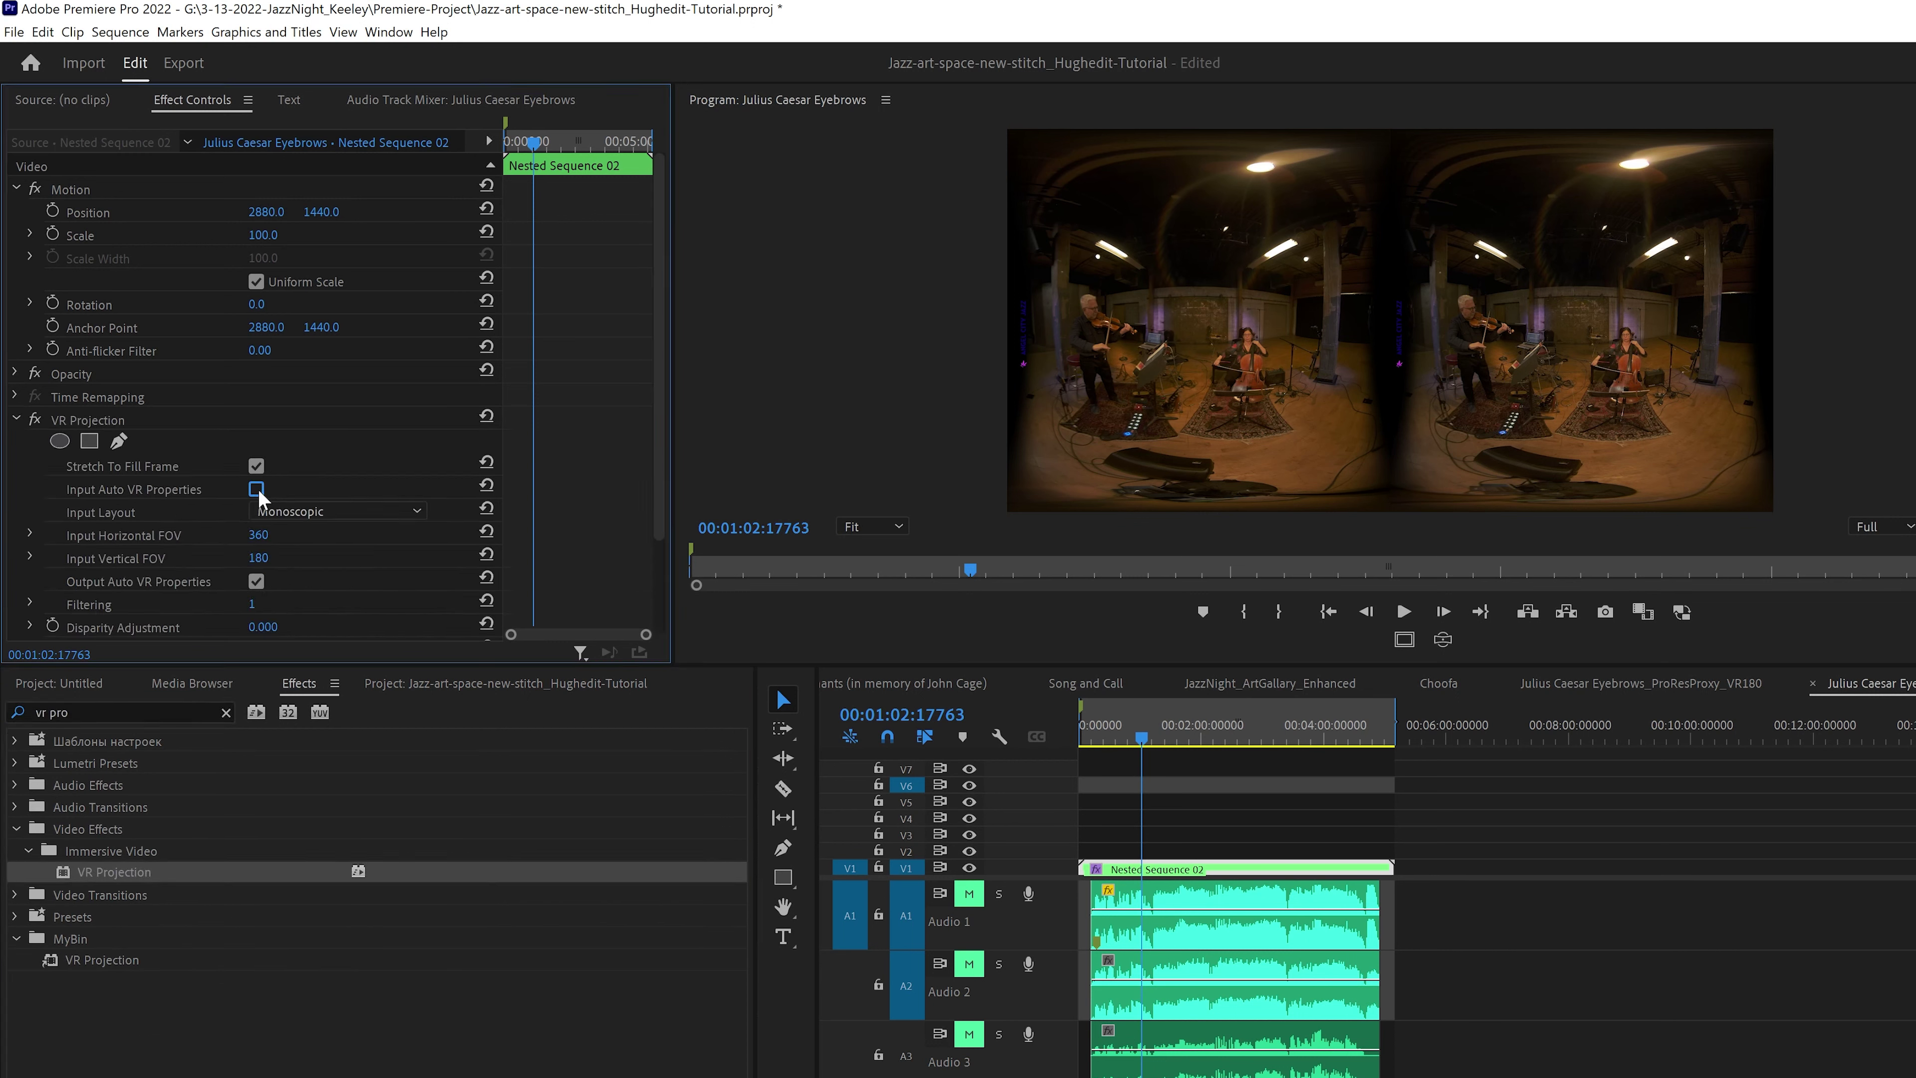
left_click(258, 582)
left_click(317, 511)
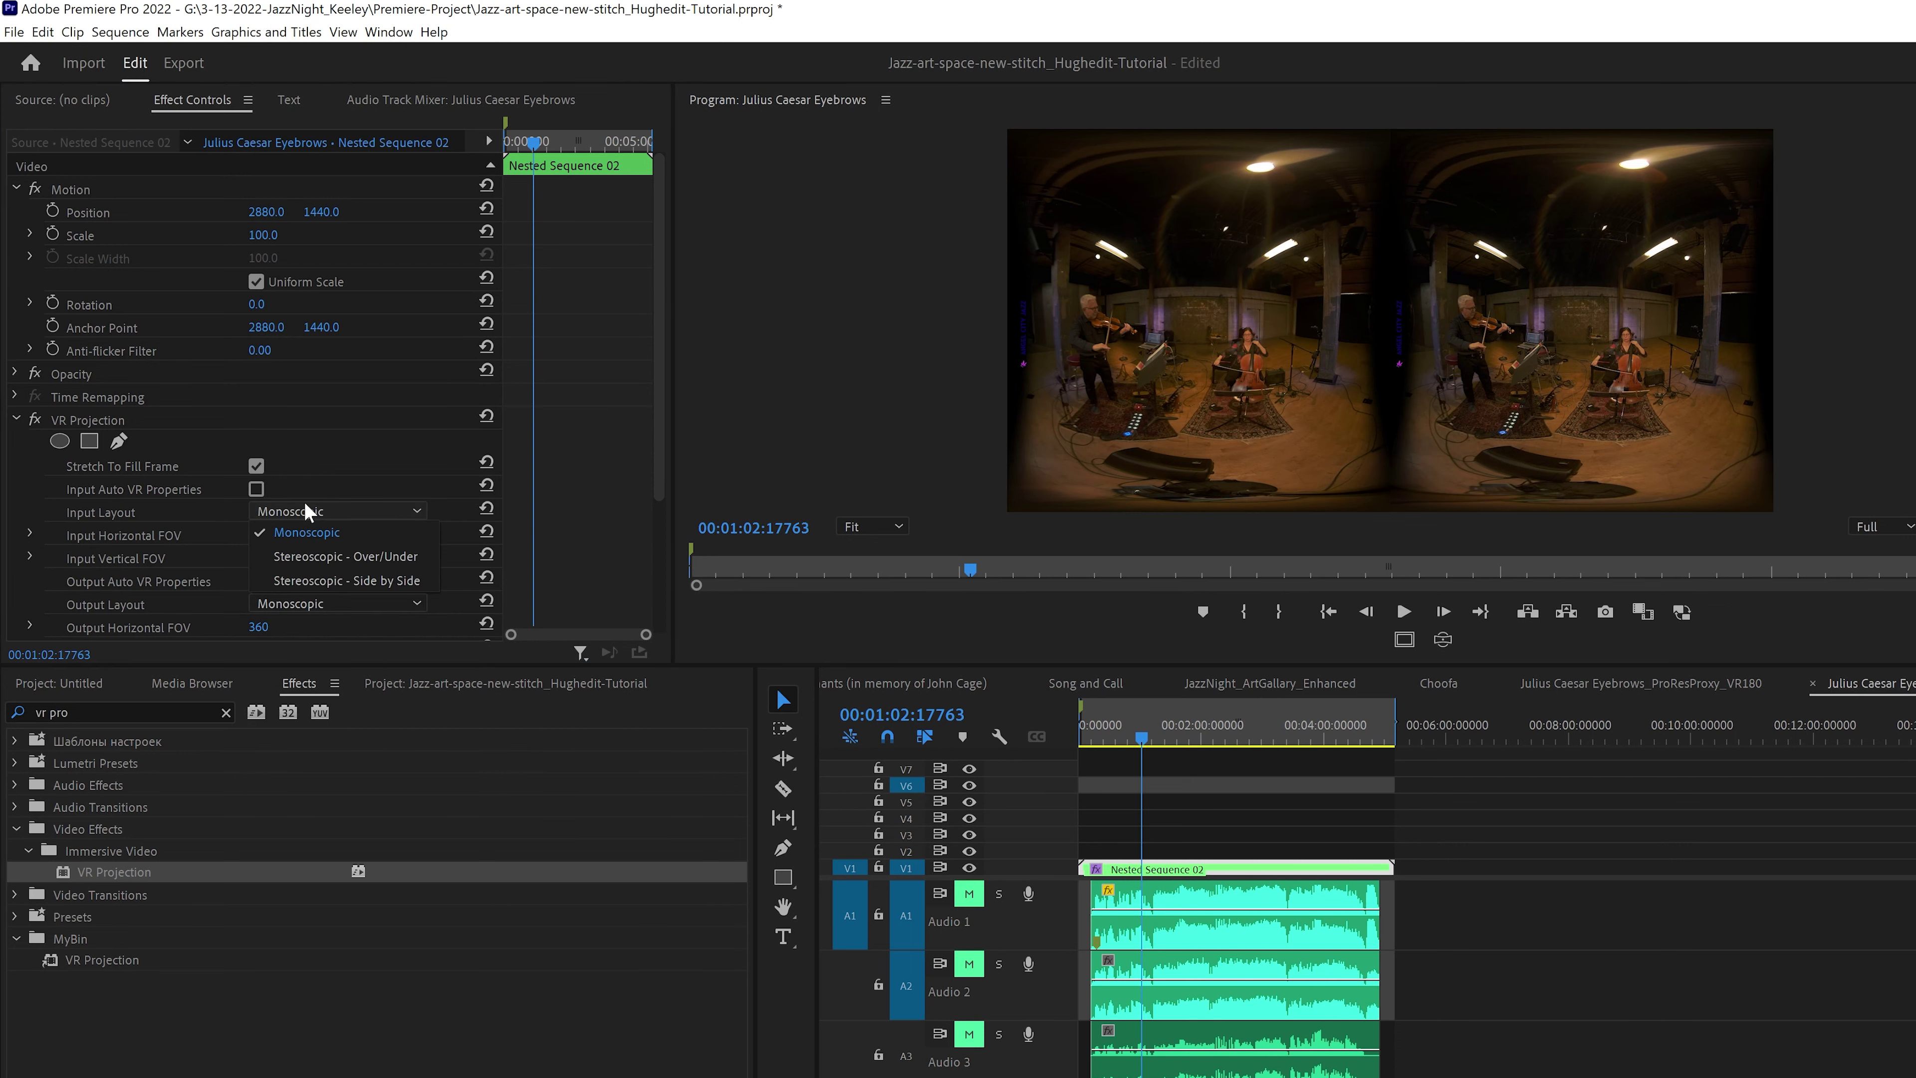
left_click(309, 582)
left_click(258, 534)
type("180")
key("Return")
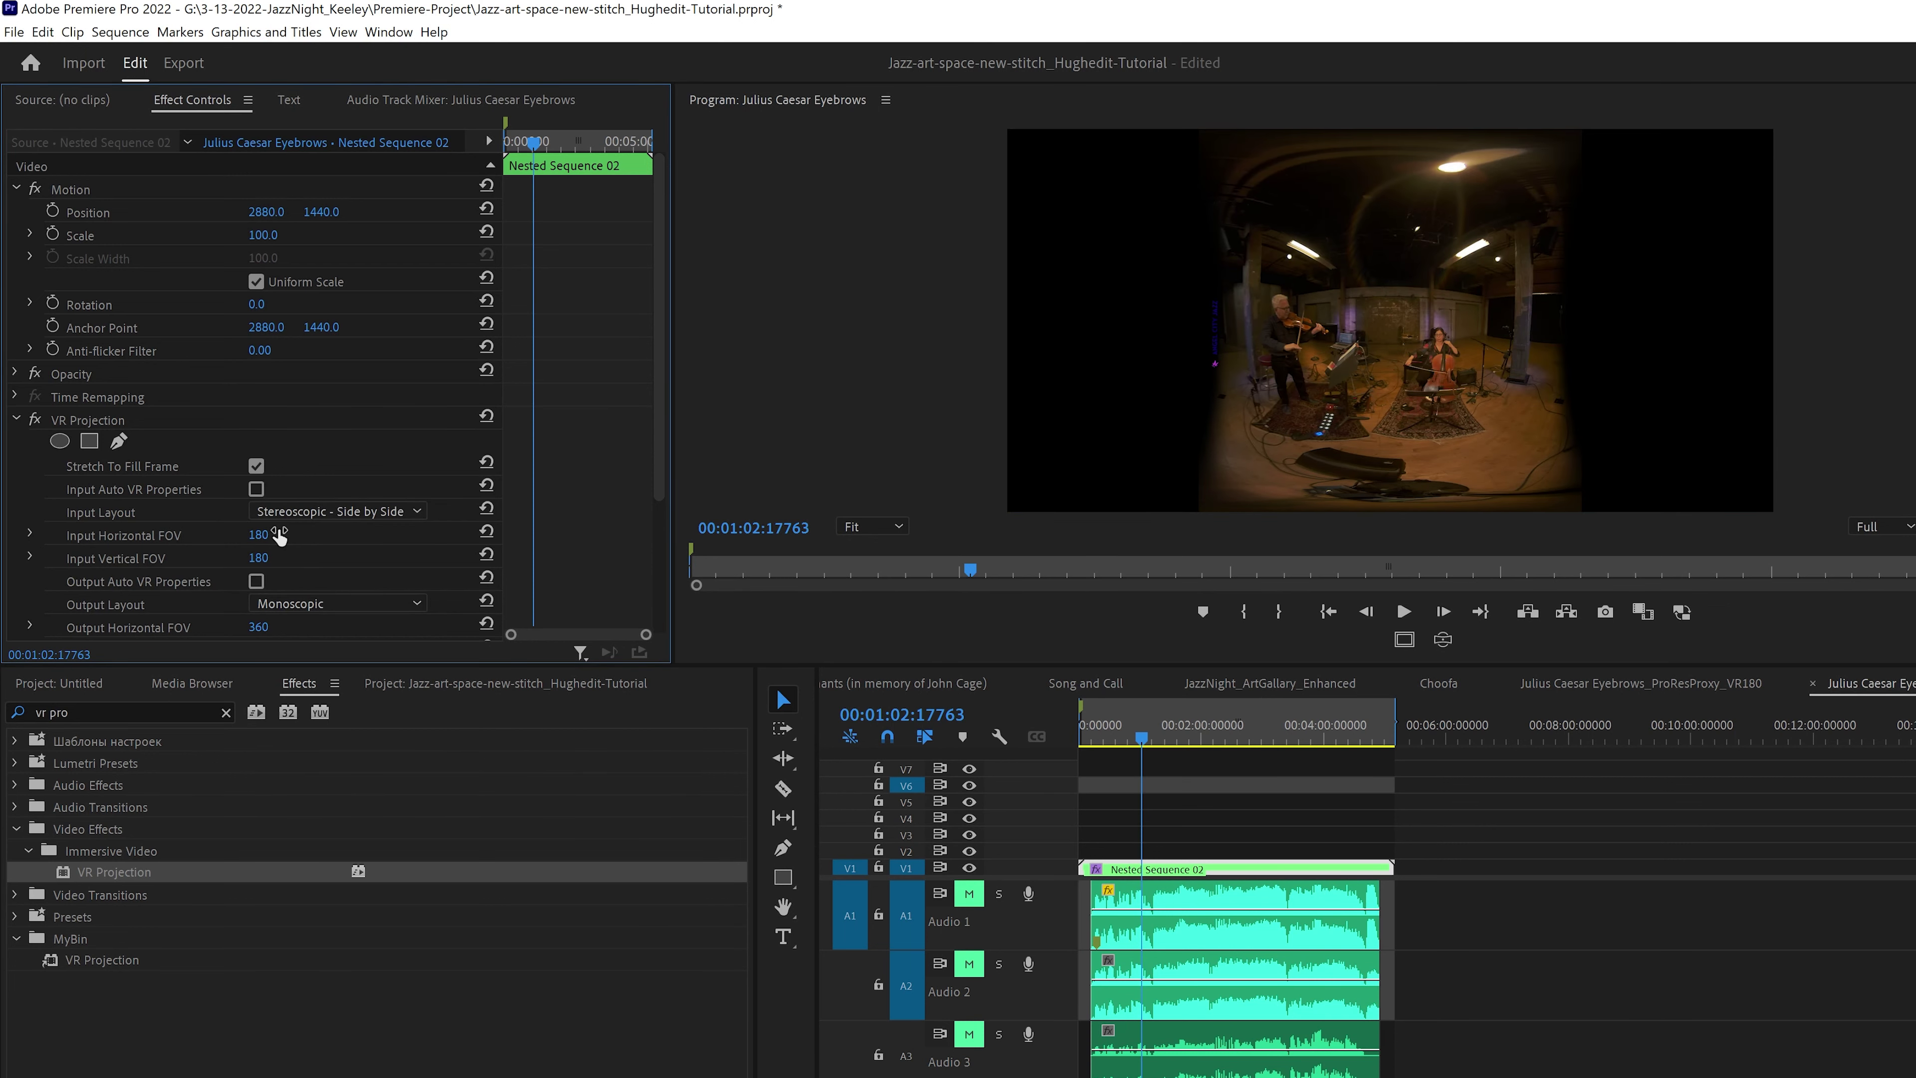
key("ctrl+m")
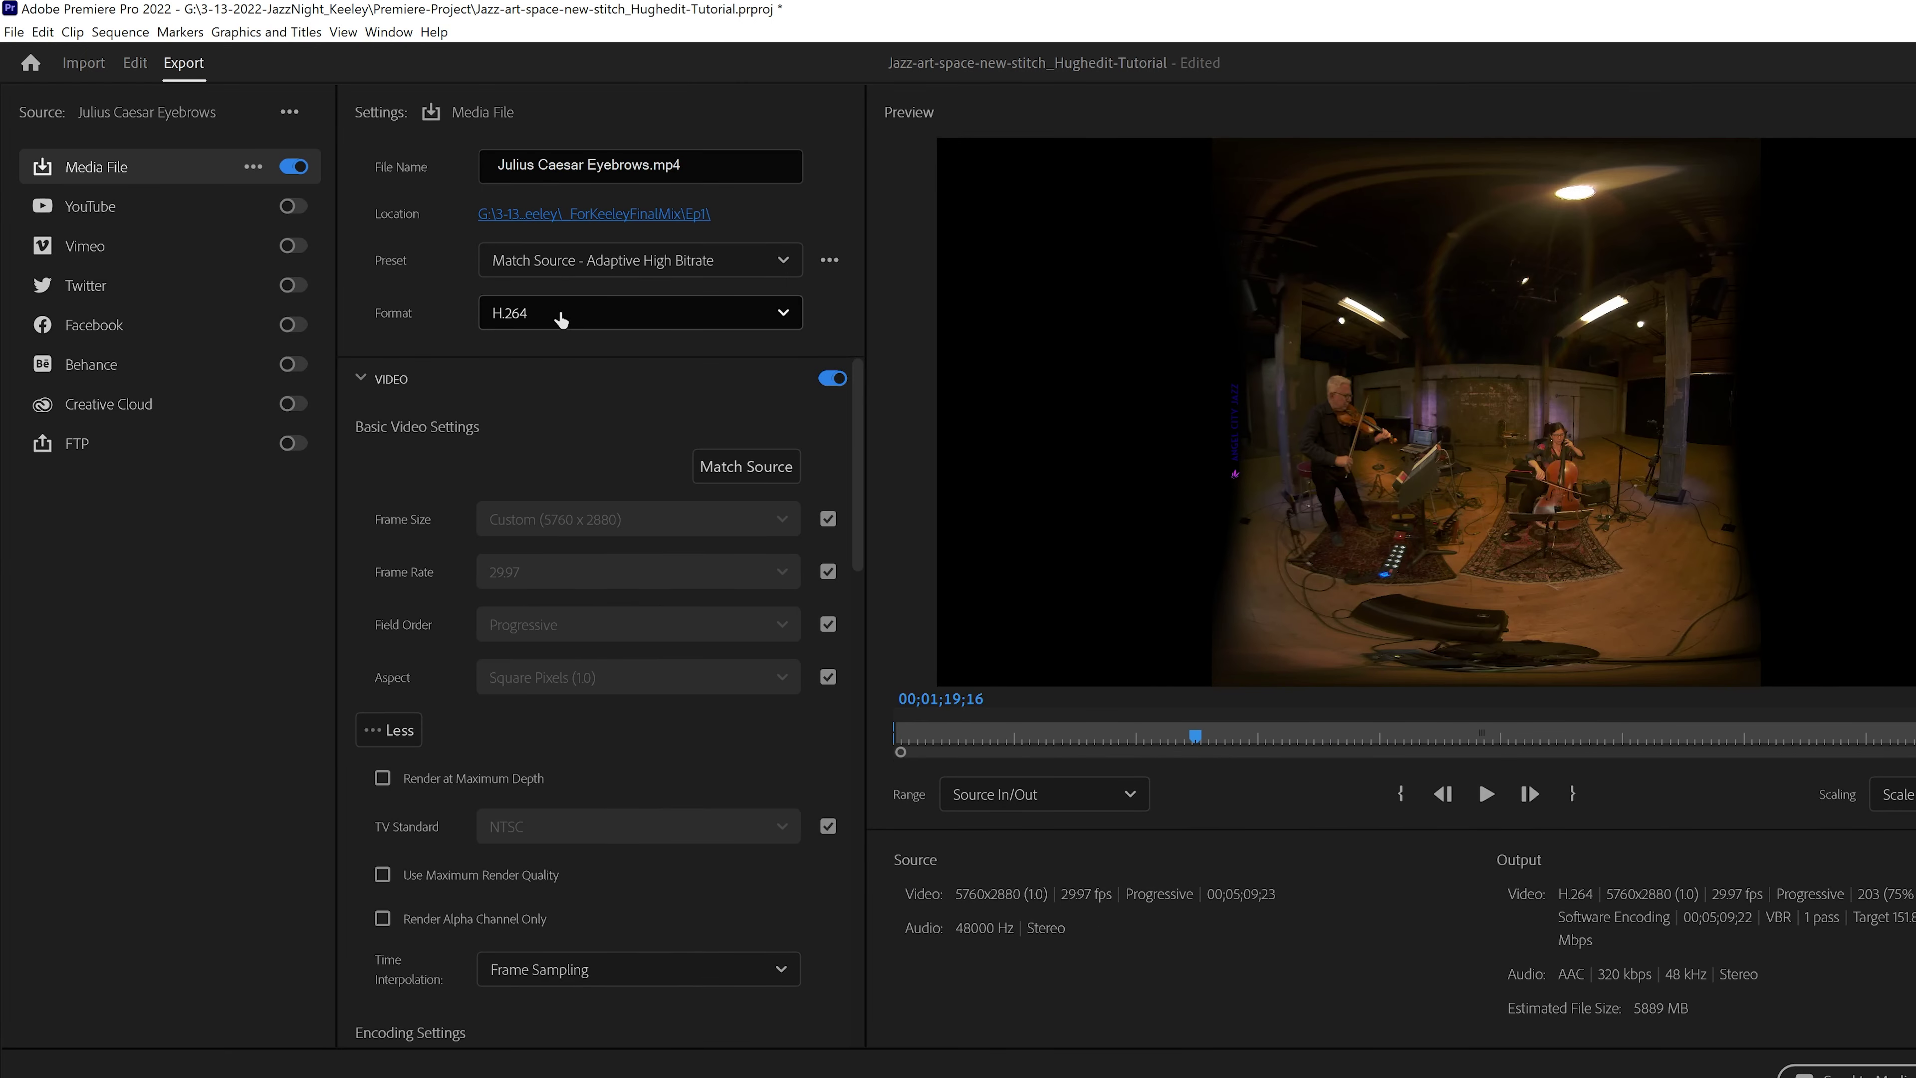
Set a custom export frame size of 1920 x 960
left_click(827, 519)
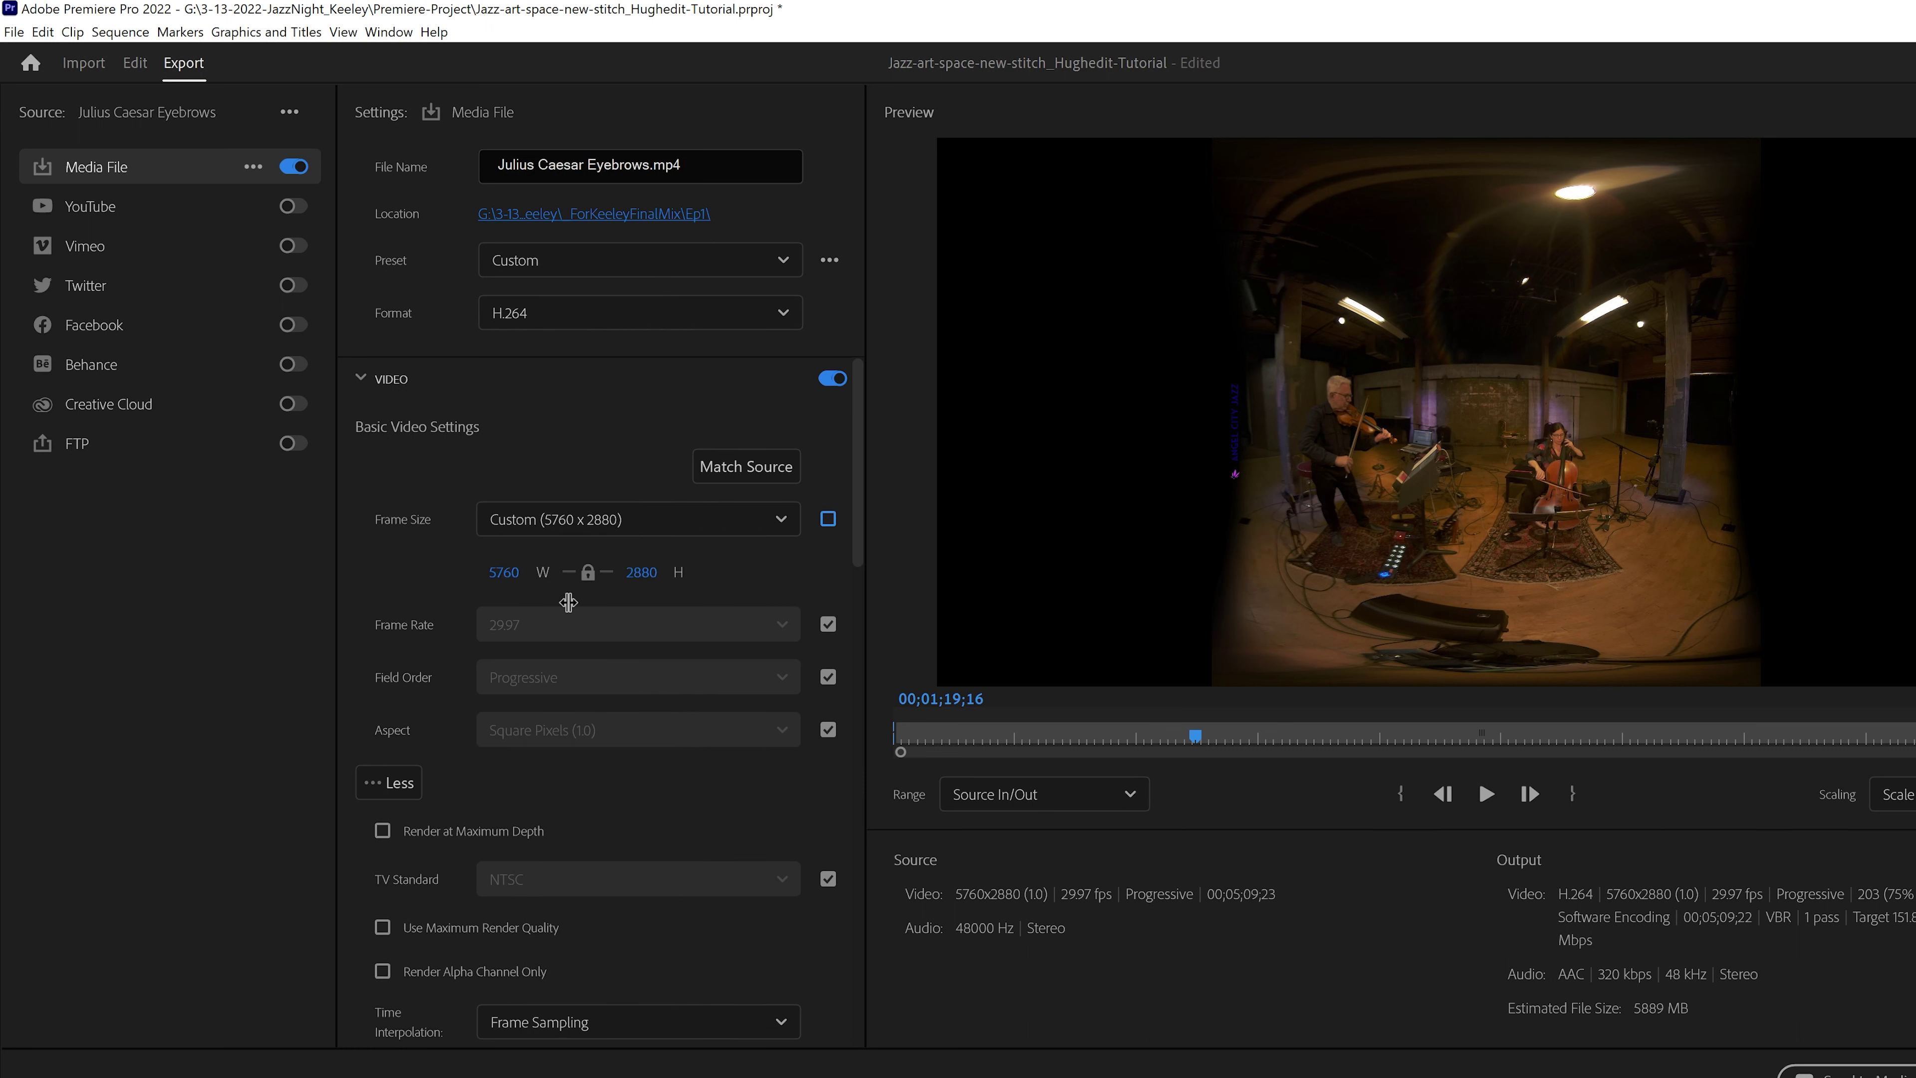
left_click(504, 573)
type("1920")
key("Tab")
type("9")
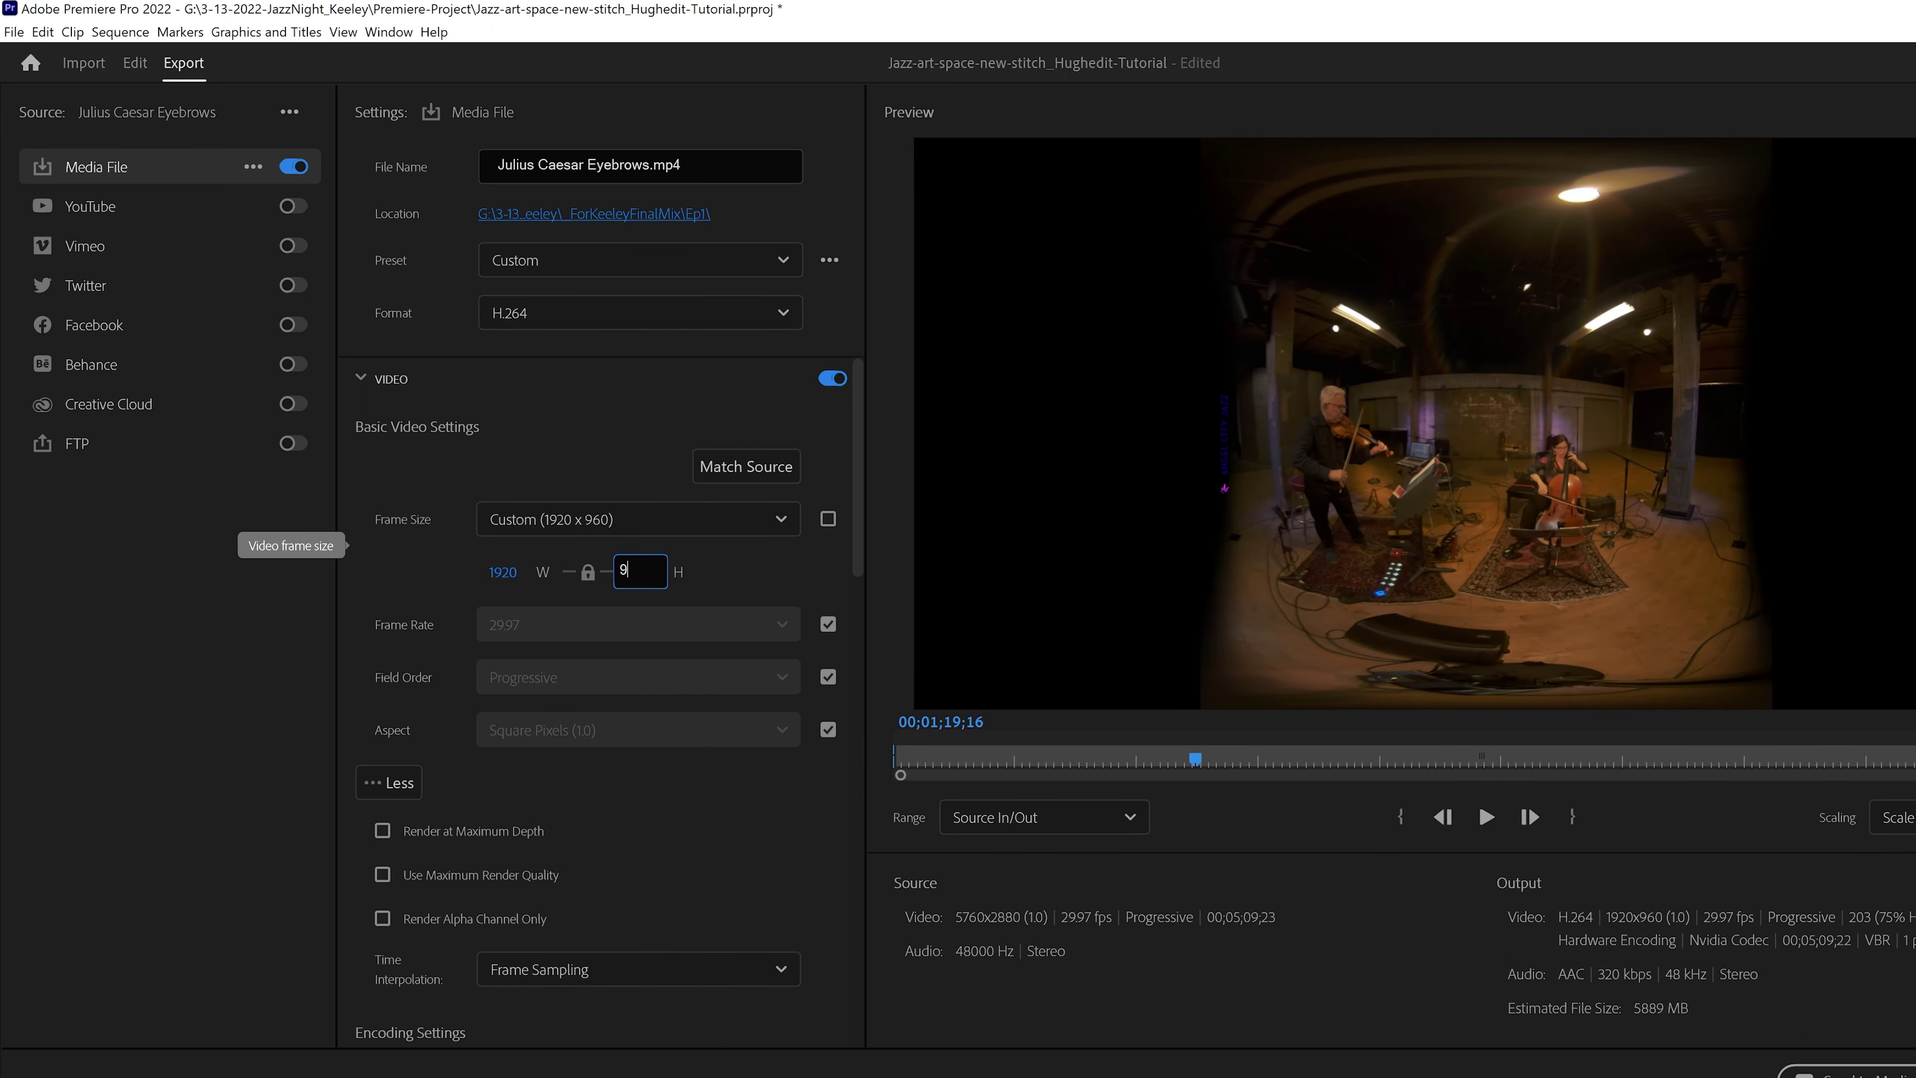
type("60")
left_click_drag(859, 528, 893, 920)
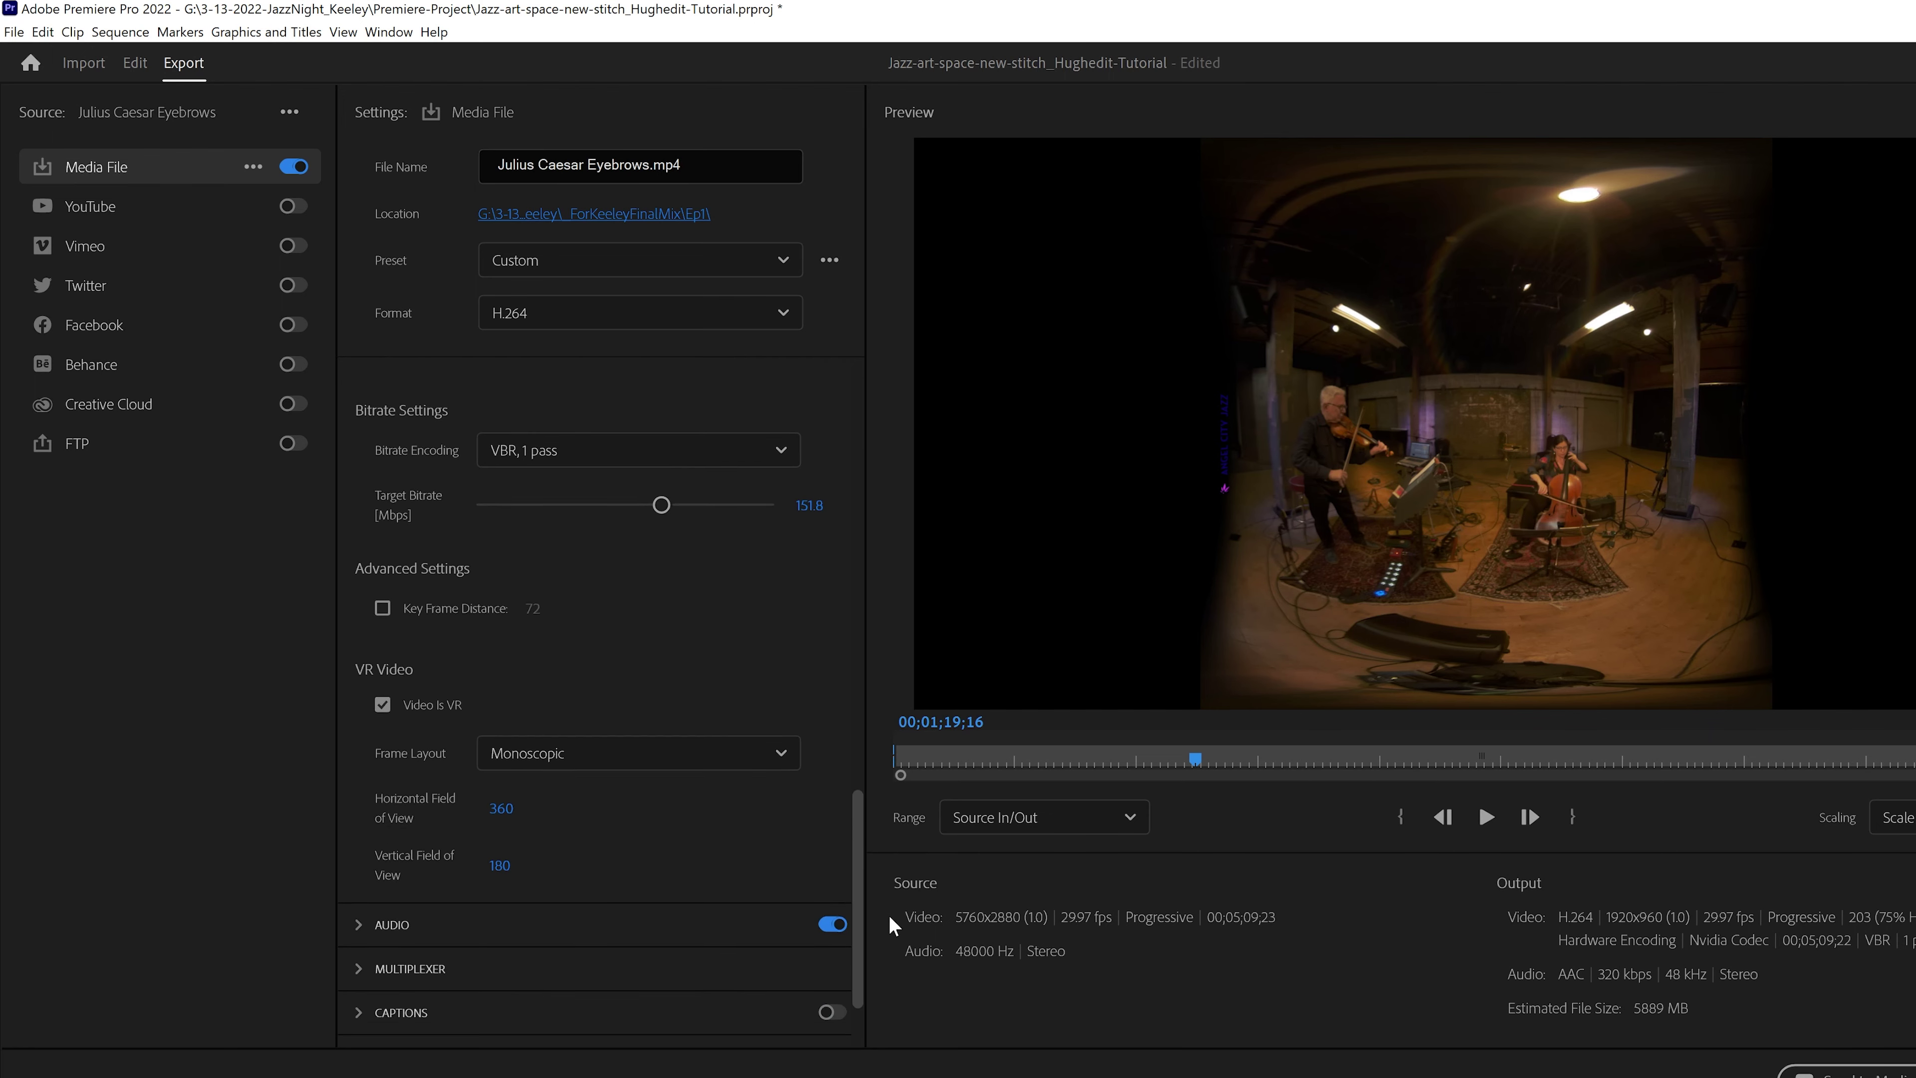
Change the target bitrate to 20 Mbps
left_click(798, 530)
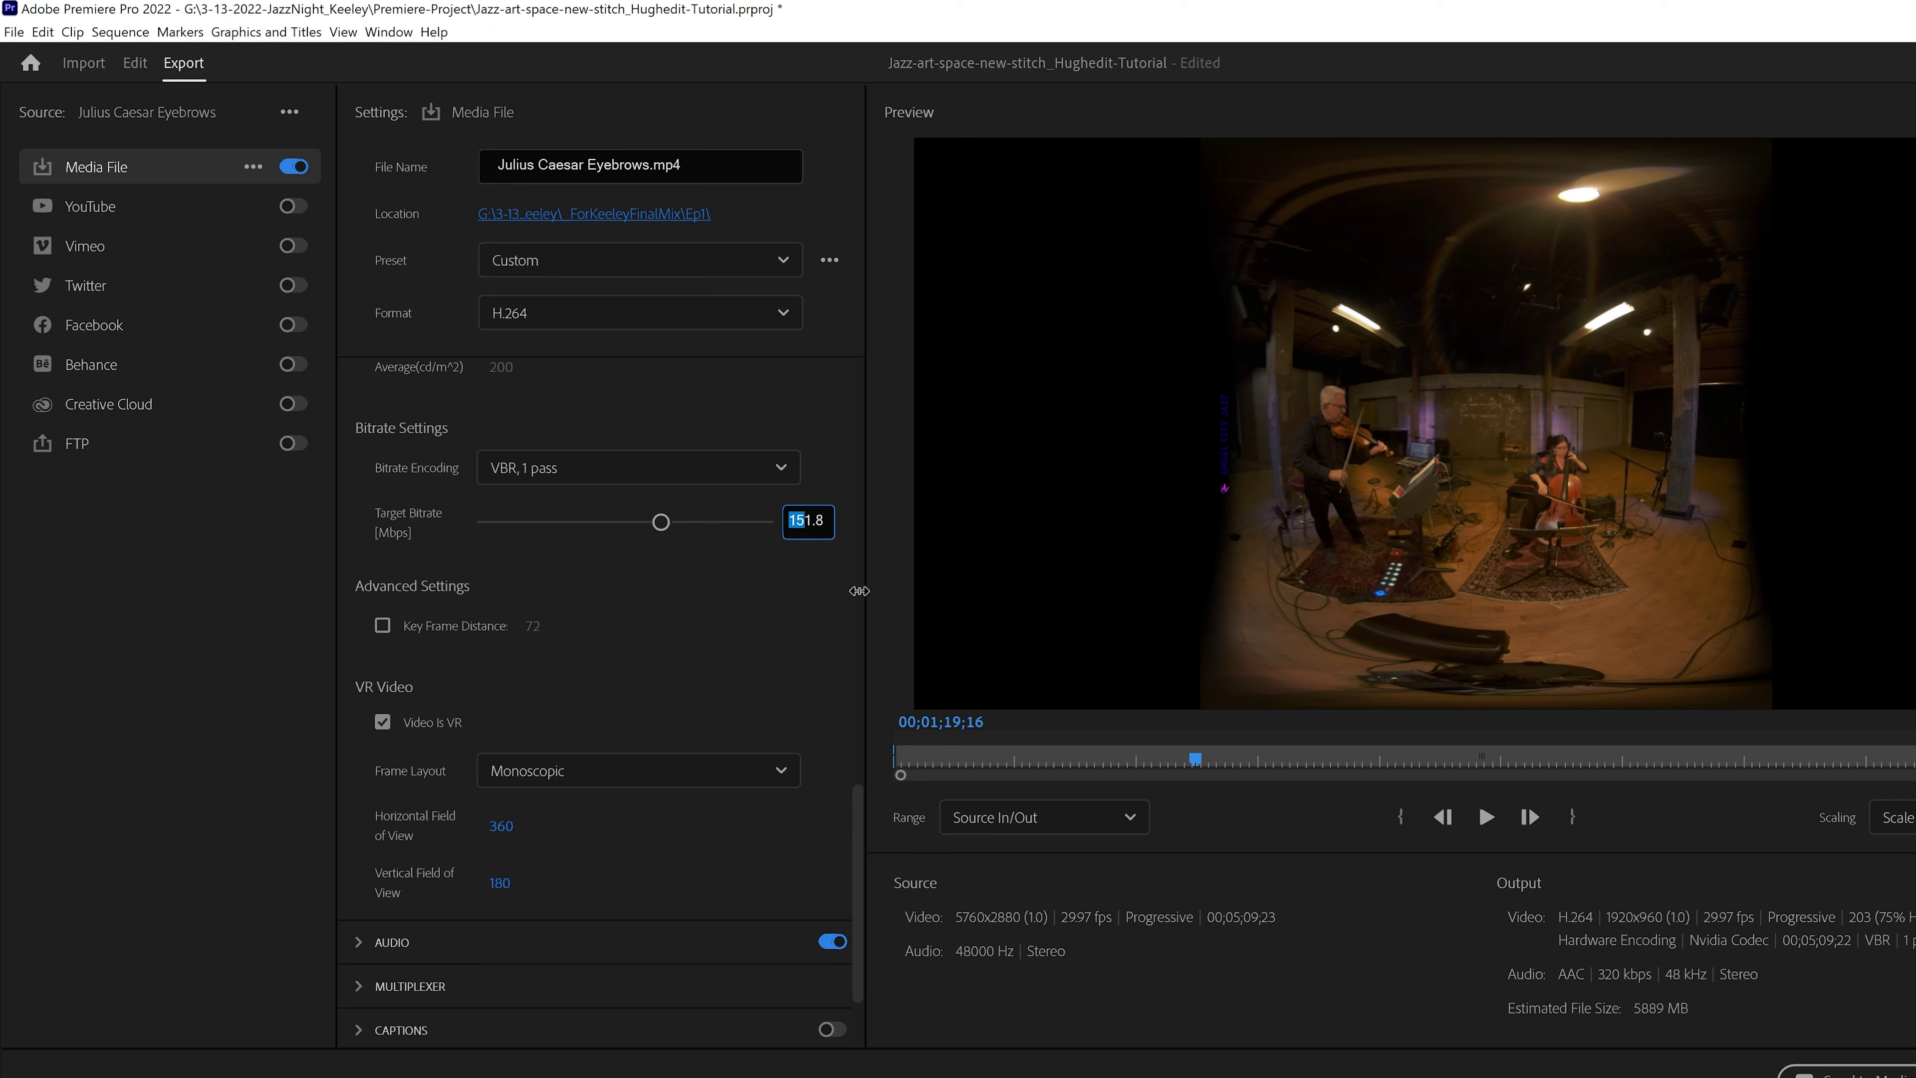
left_click_drag(827, 521, 711, 523)
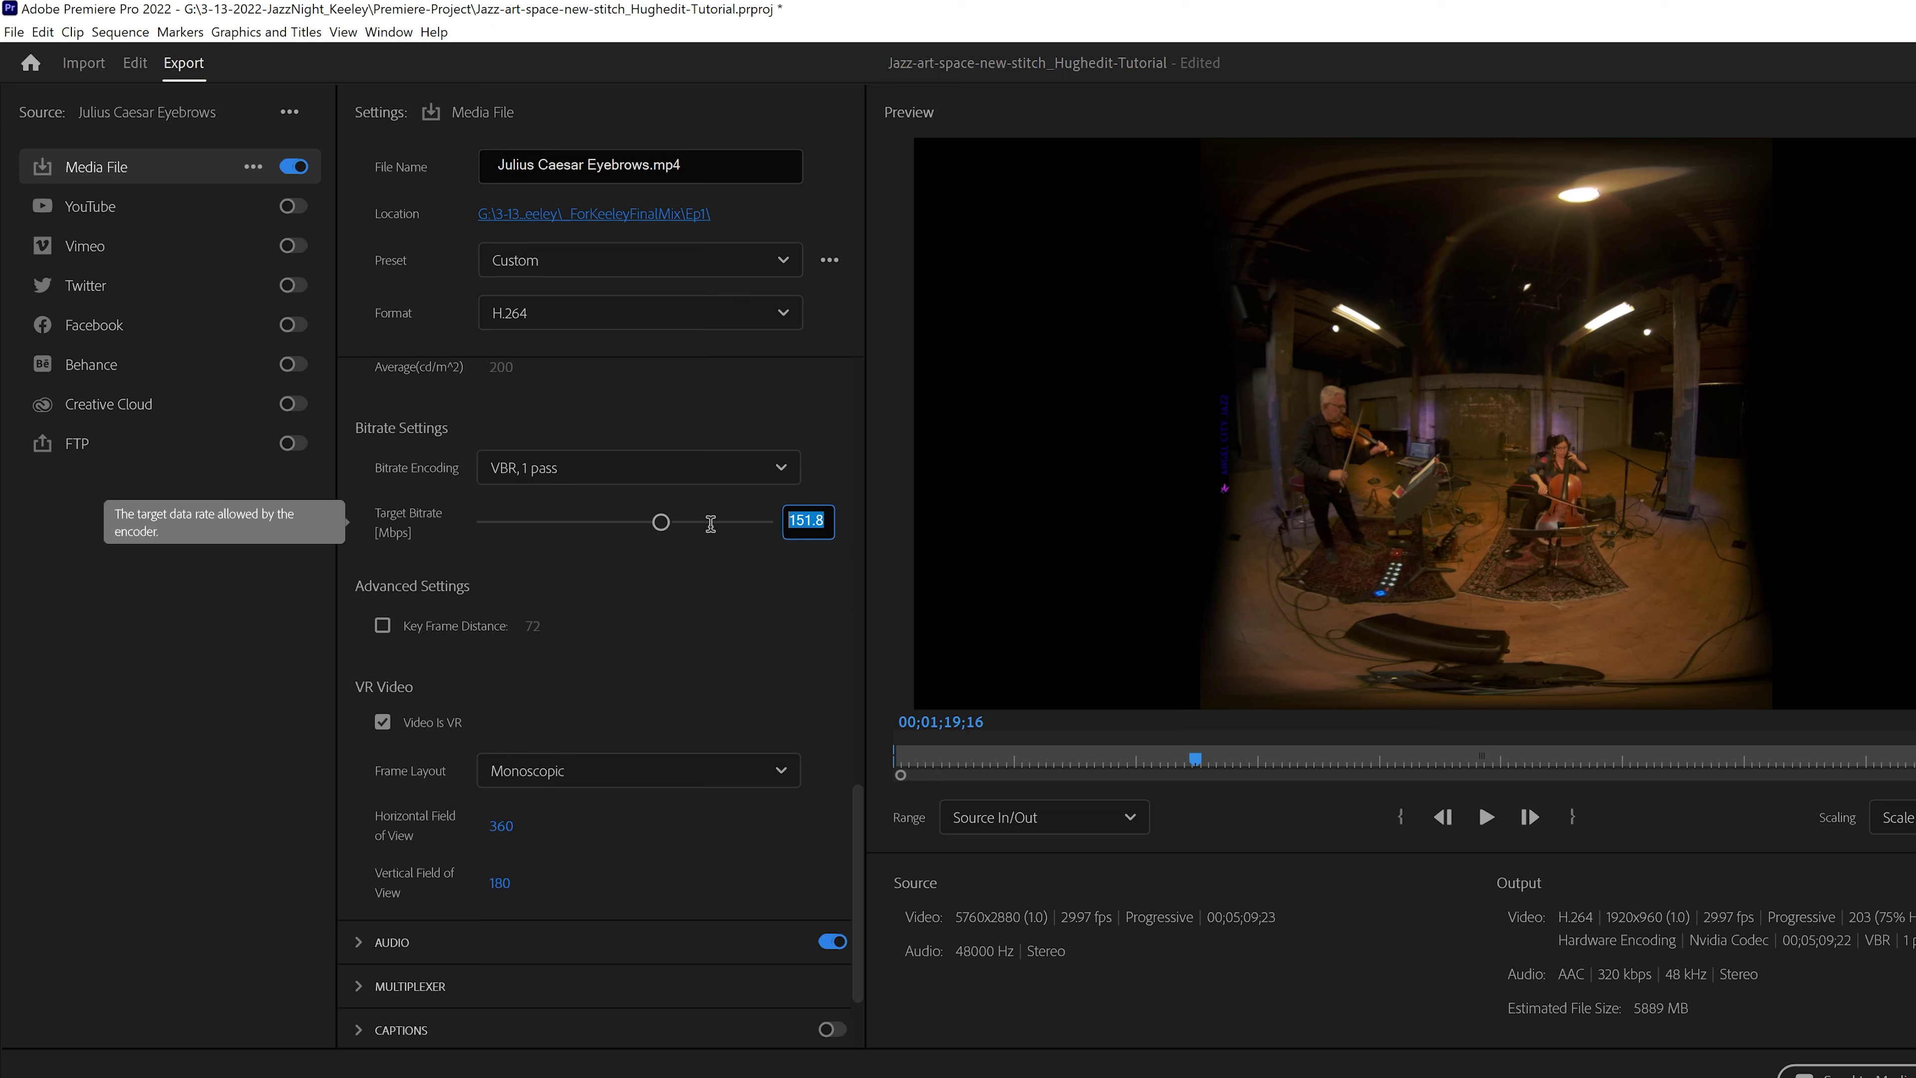
type("20")
key("Return")
scroll(862, 872, "down", 5)
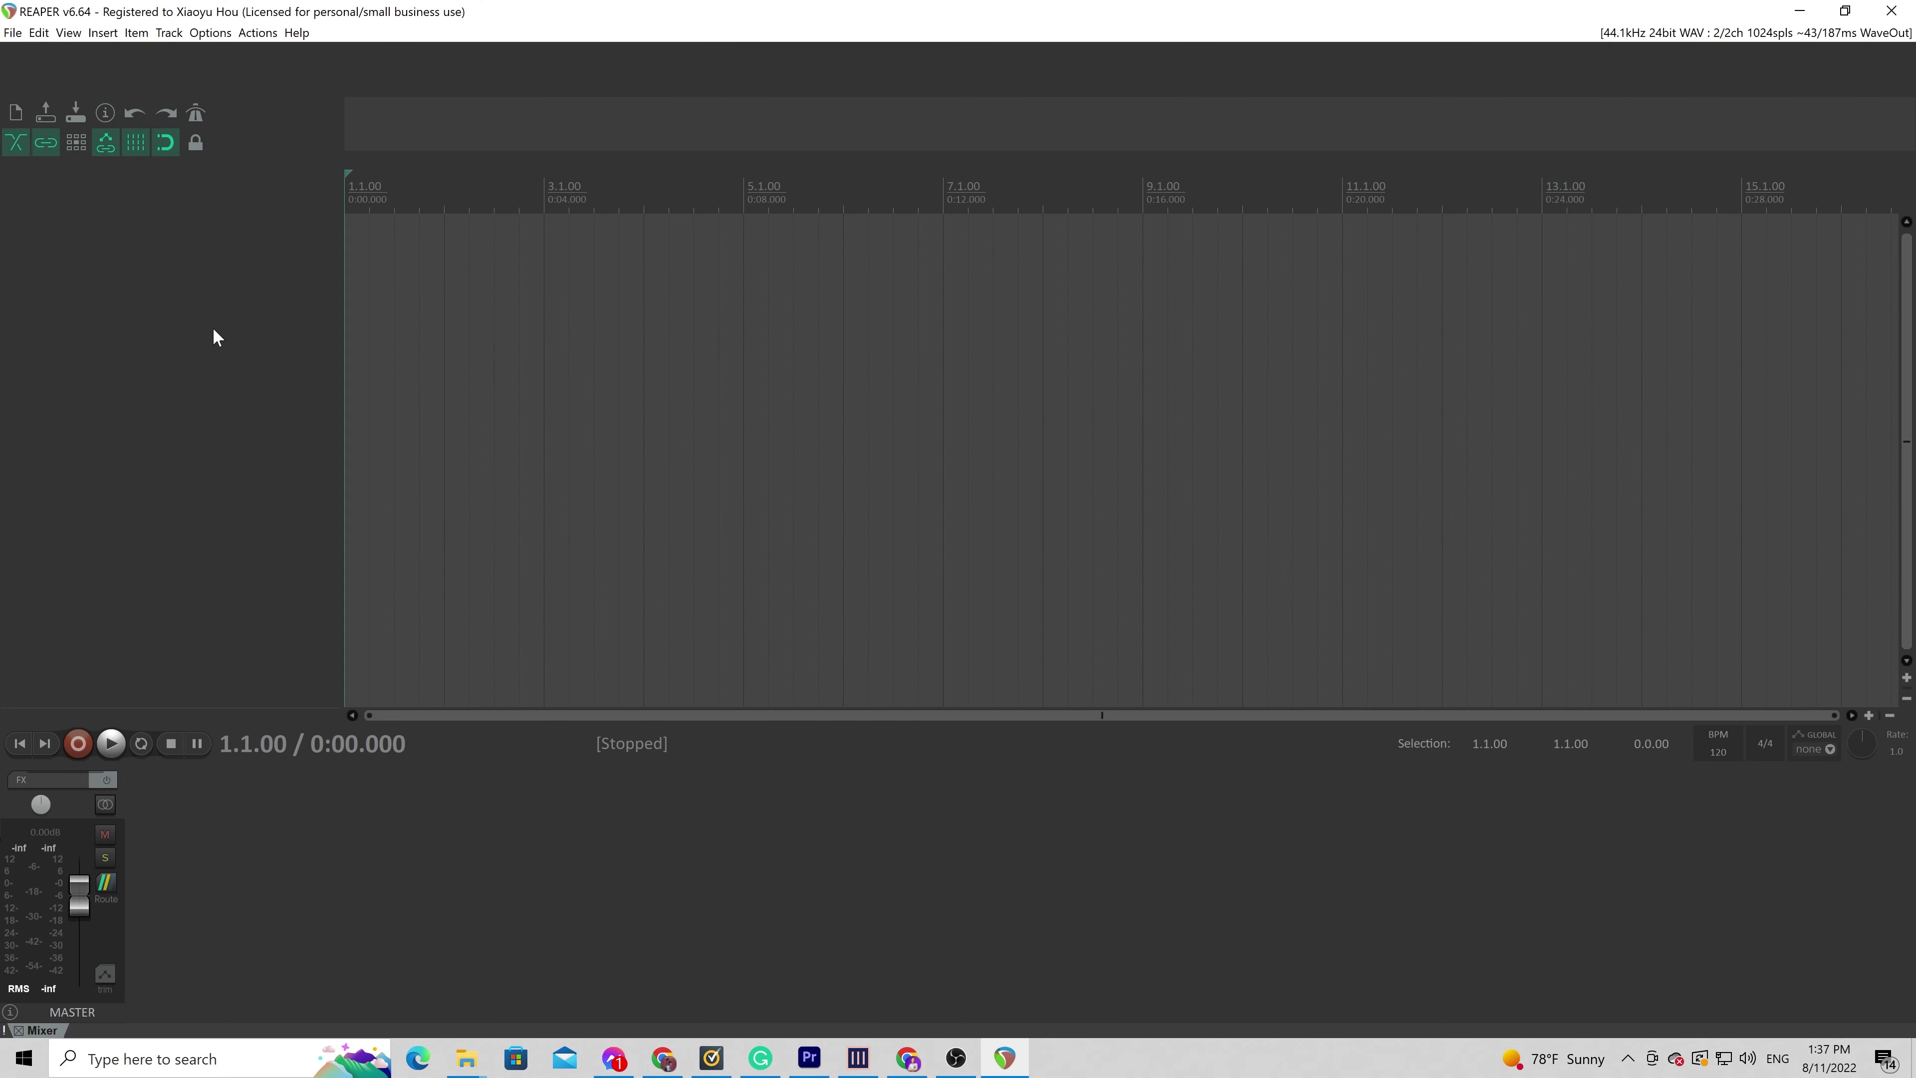
Create a blank REAPER project via File > New project
left_click(13, 33)
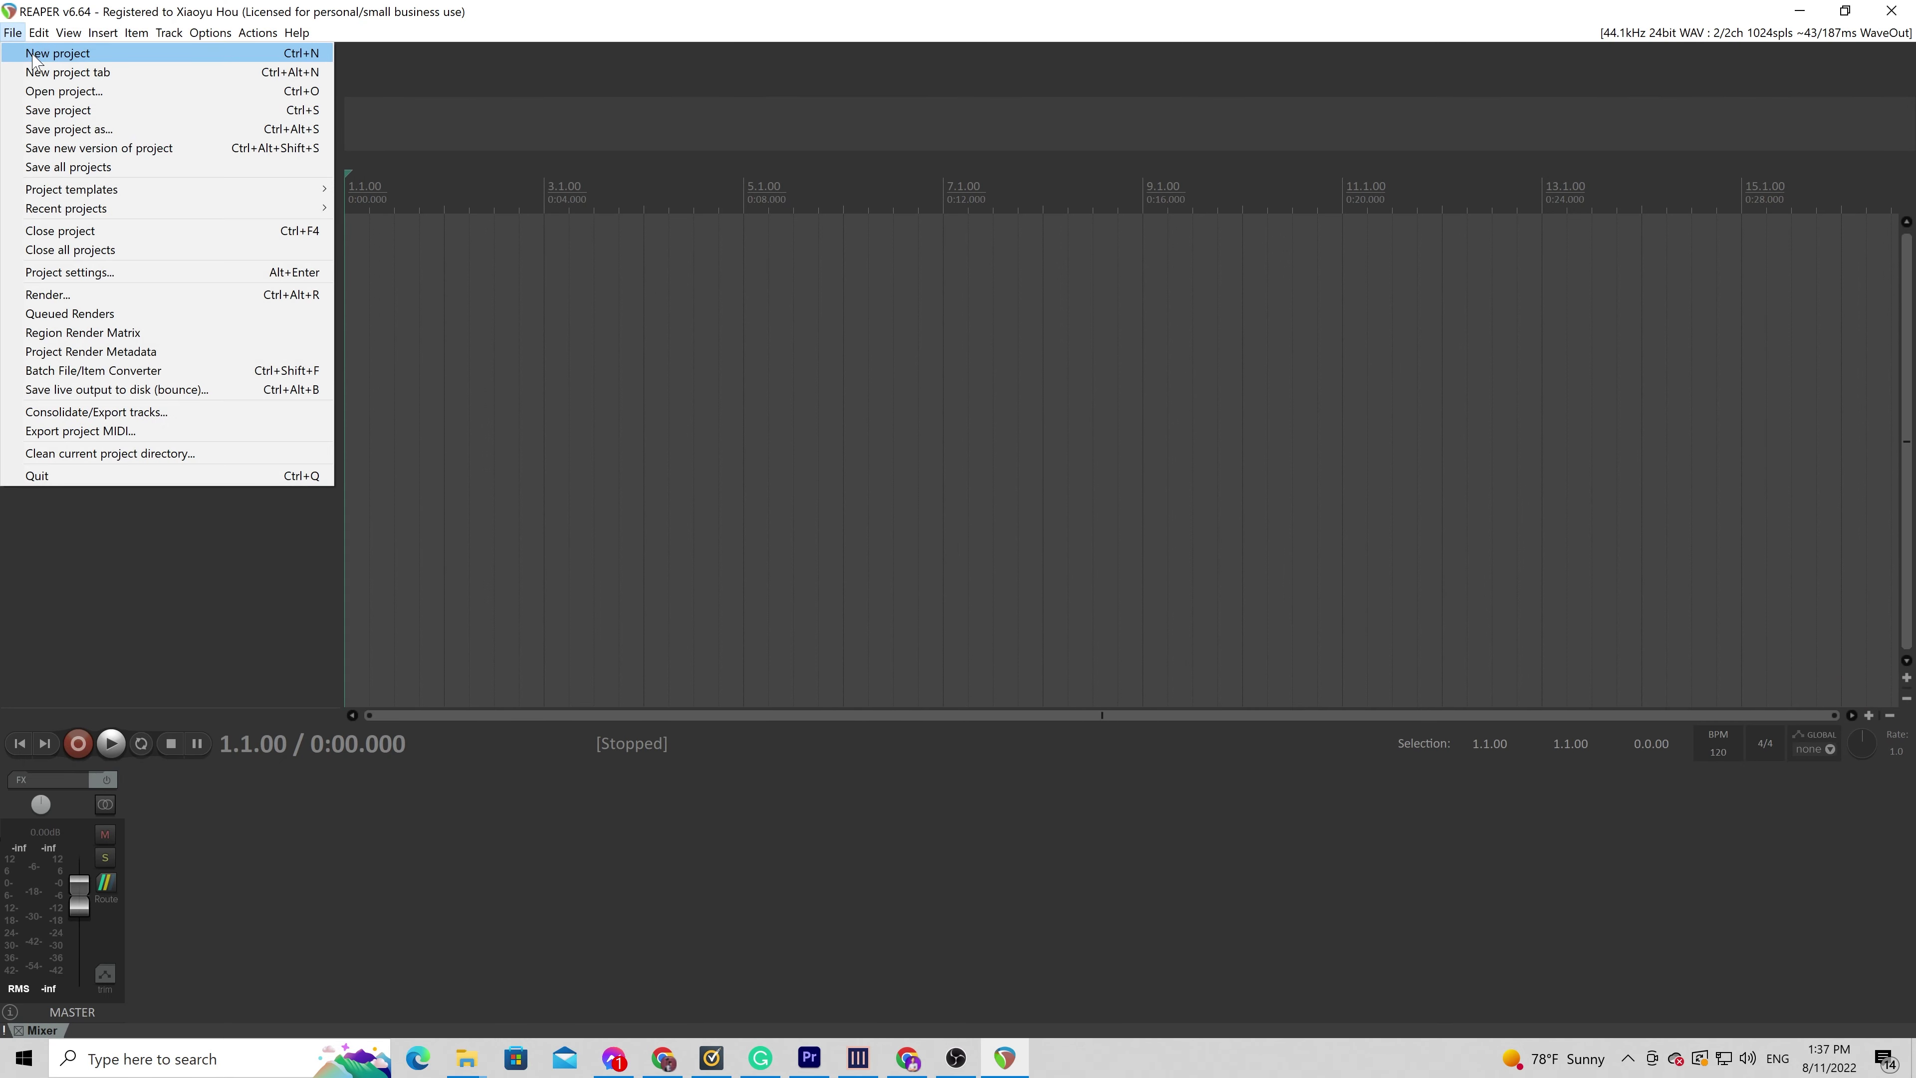
left_click(37, 55)
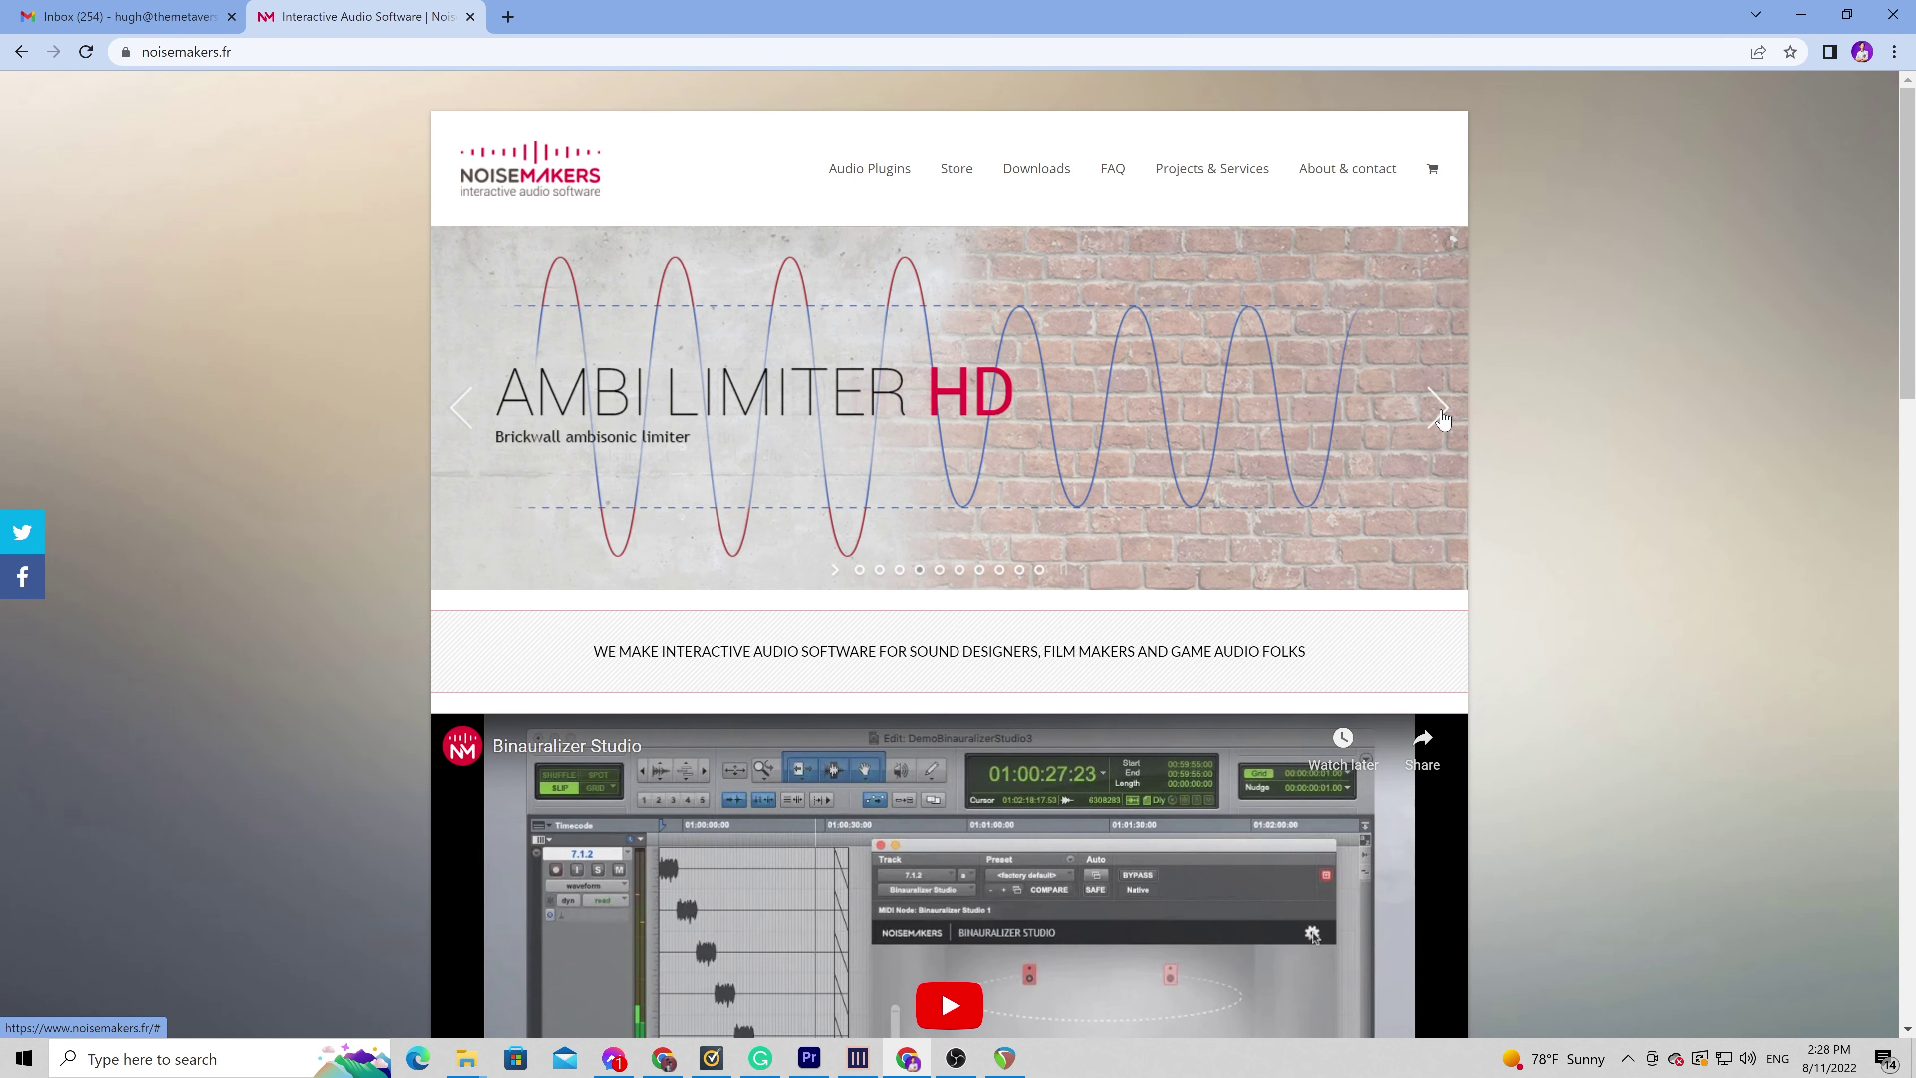
Advance the Noisemakers product slideshow through the next three plugins
left_click(1442, 418)
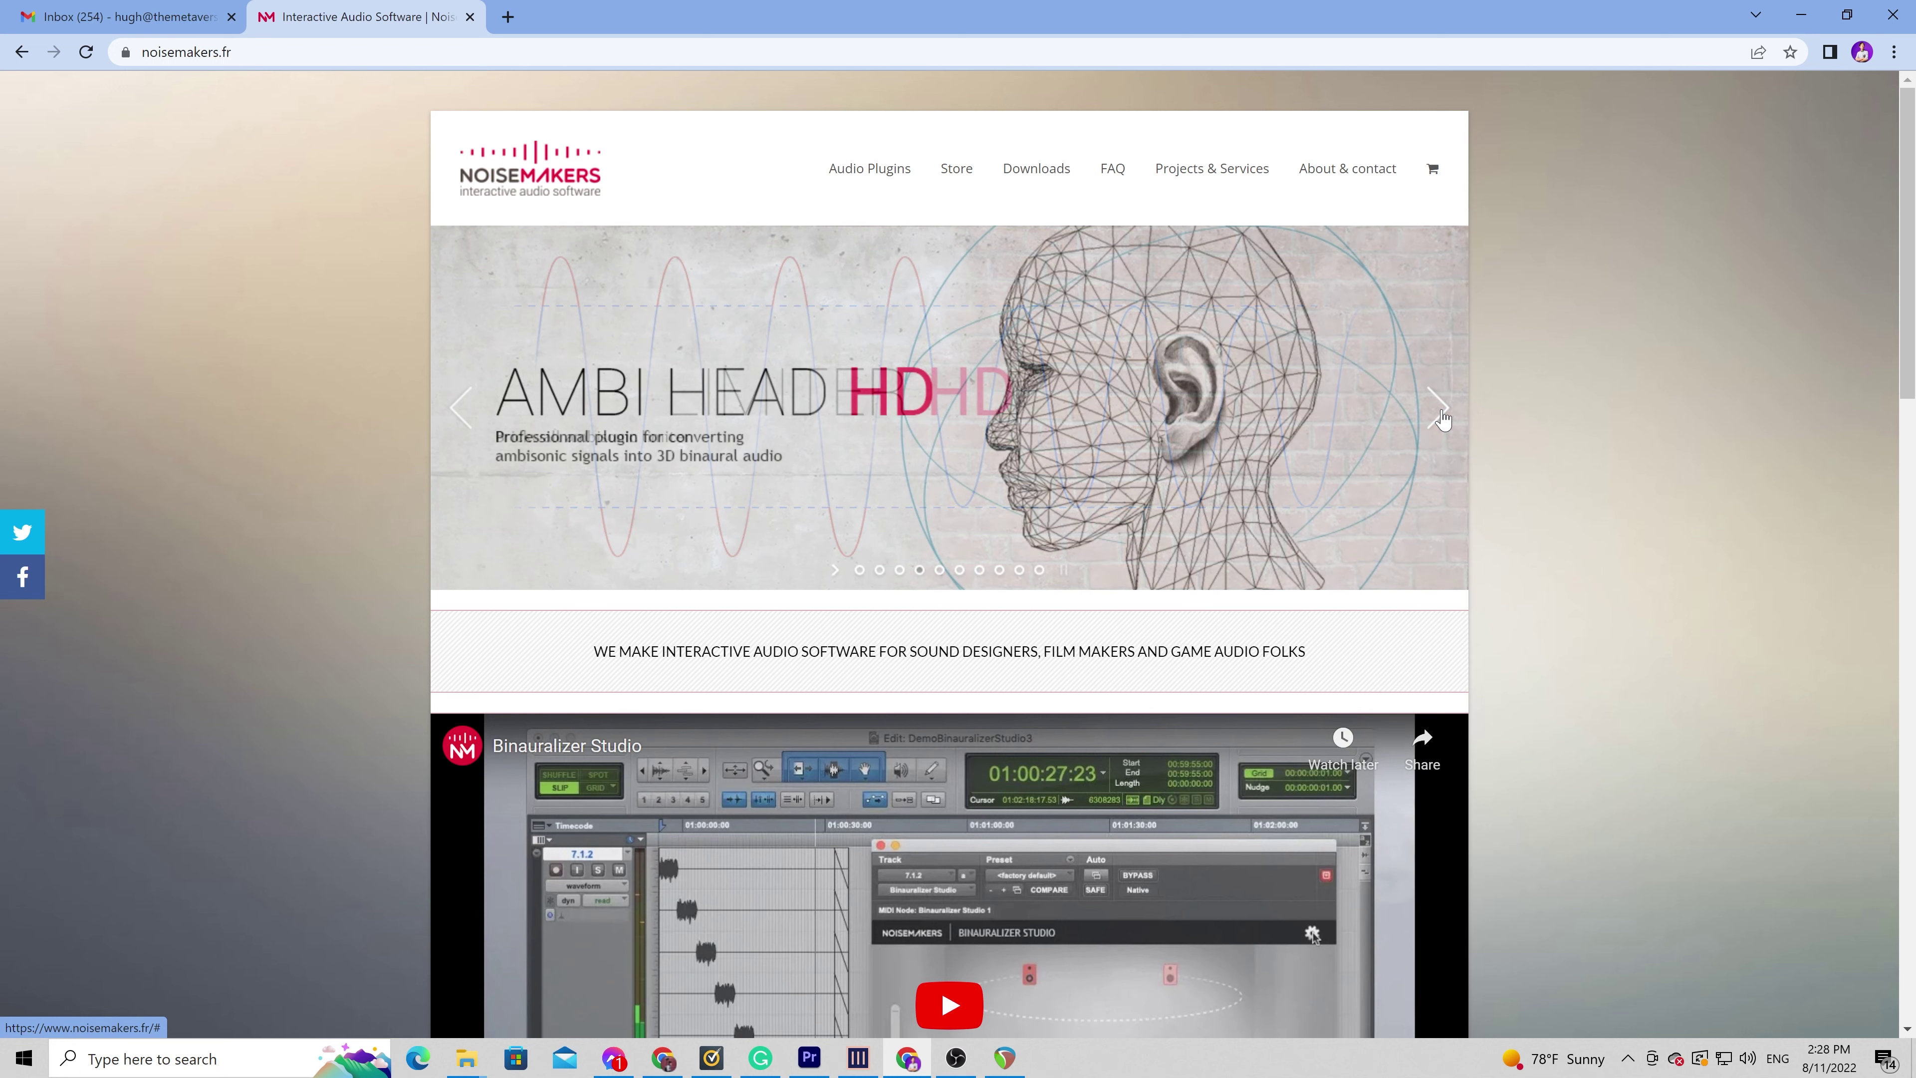
left_click(1445, 419)
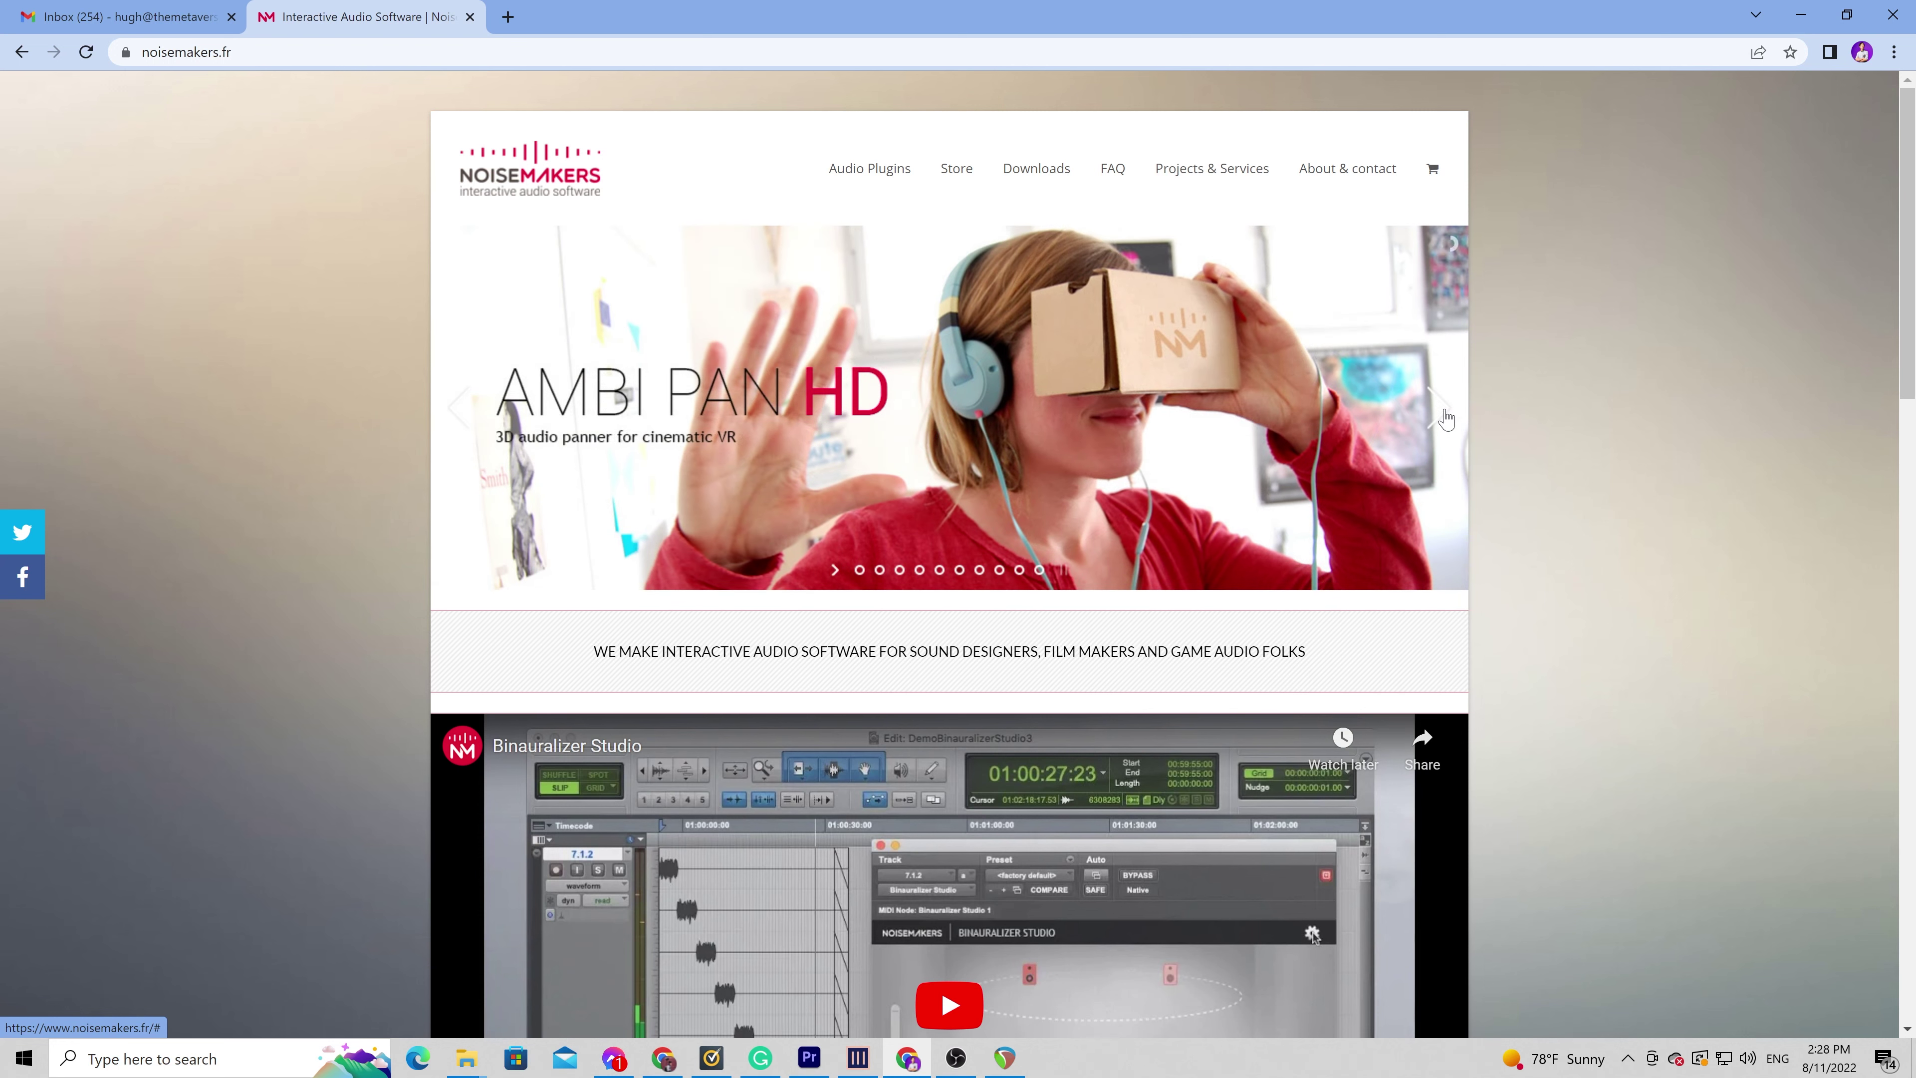
left_click(1446, 420)
Open the Noisemakers store and scroll down to the AMBI BUNDLE HD related products and prices
mouse_move(889, 181)
mouse_move(865, 255)
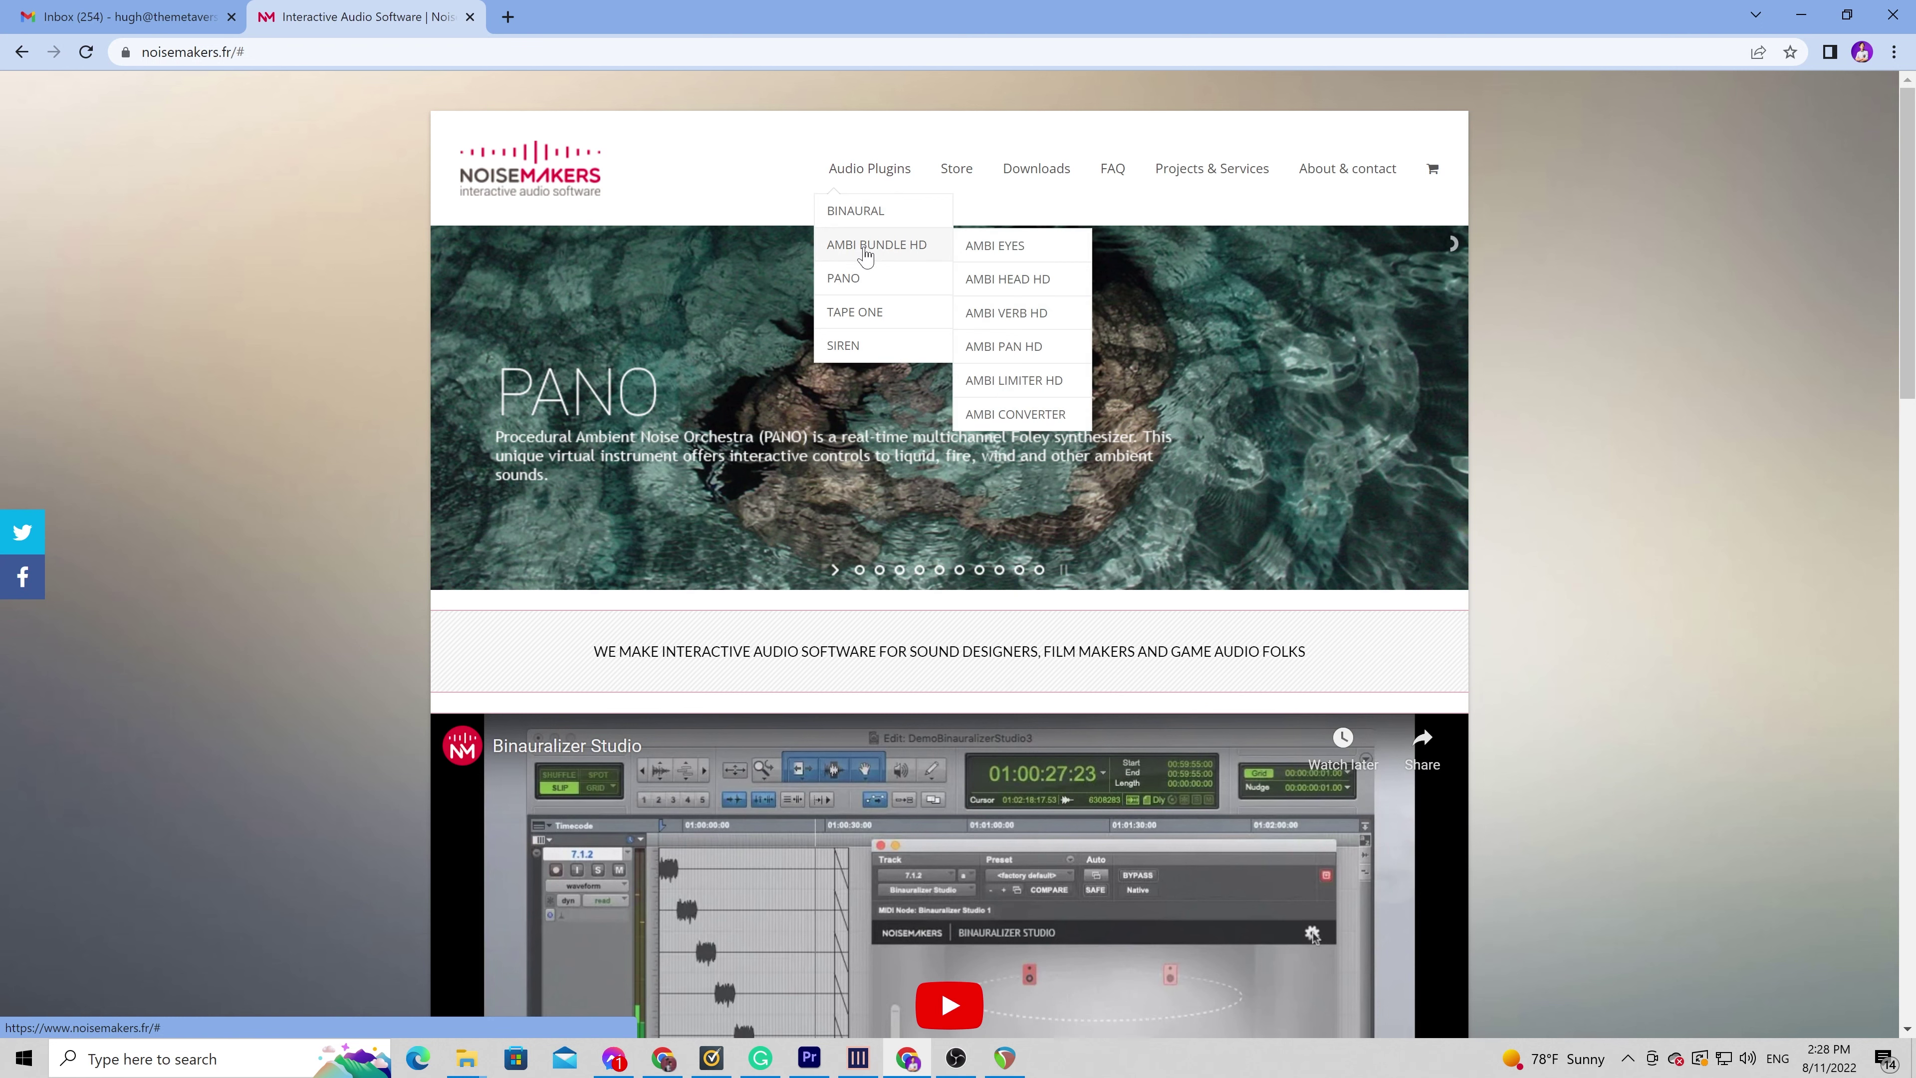
left_click(1010, 281)
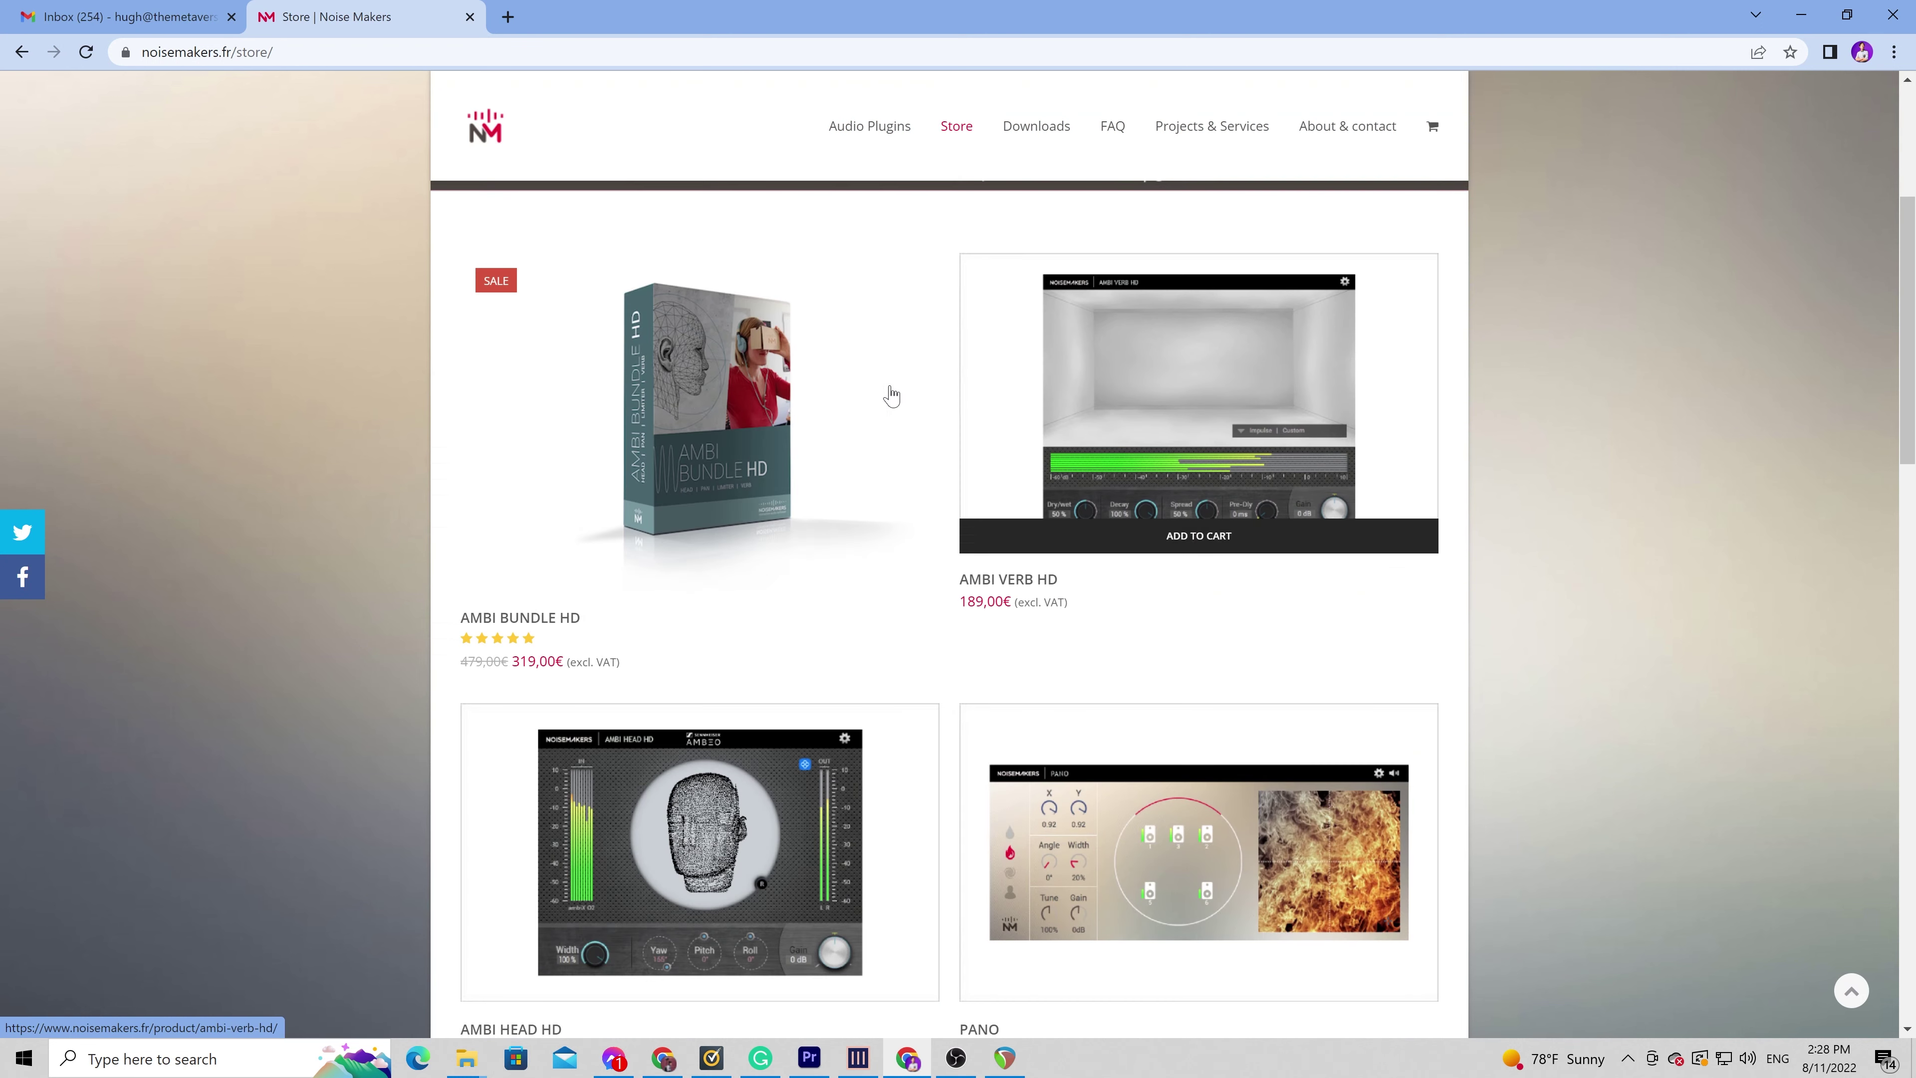
left_click(702, 468)
scroll(1317, 513, "down", 15)
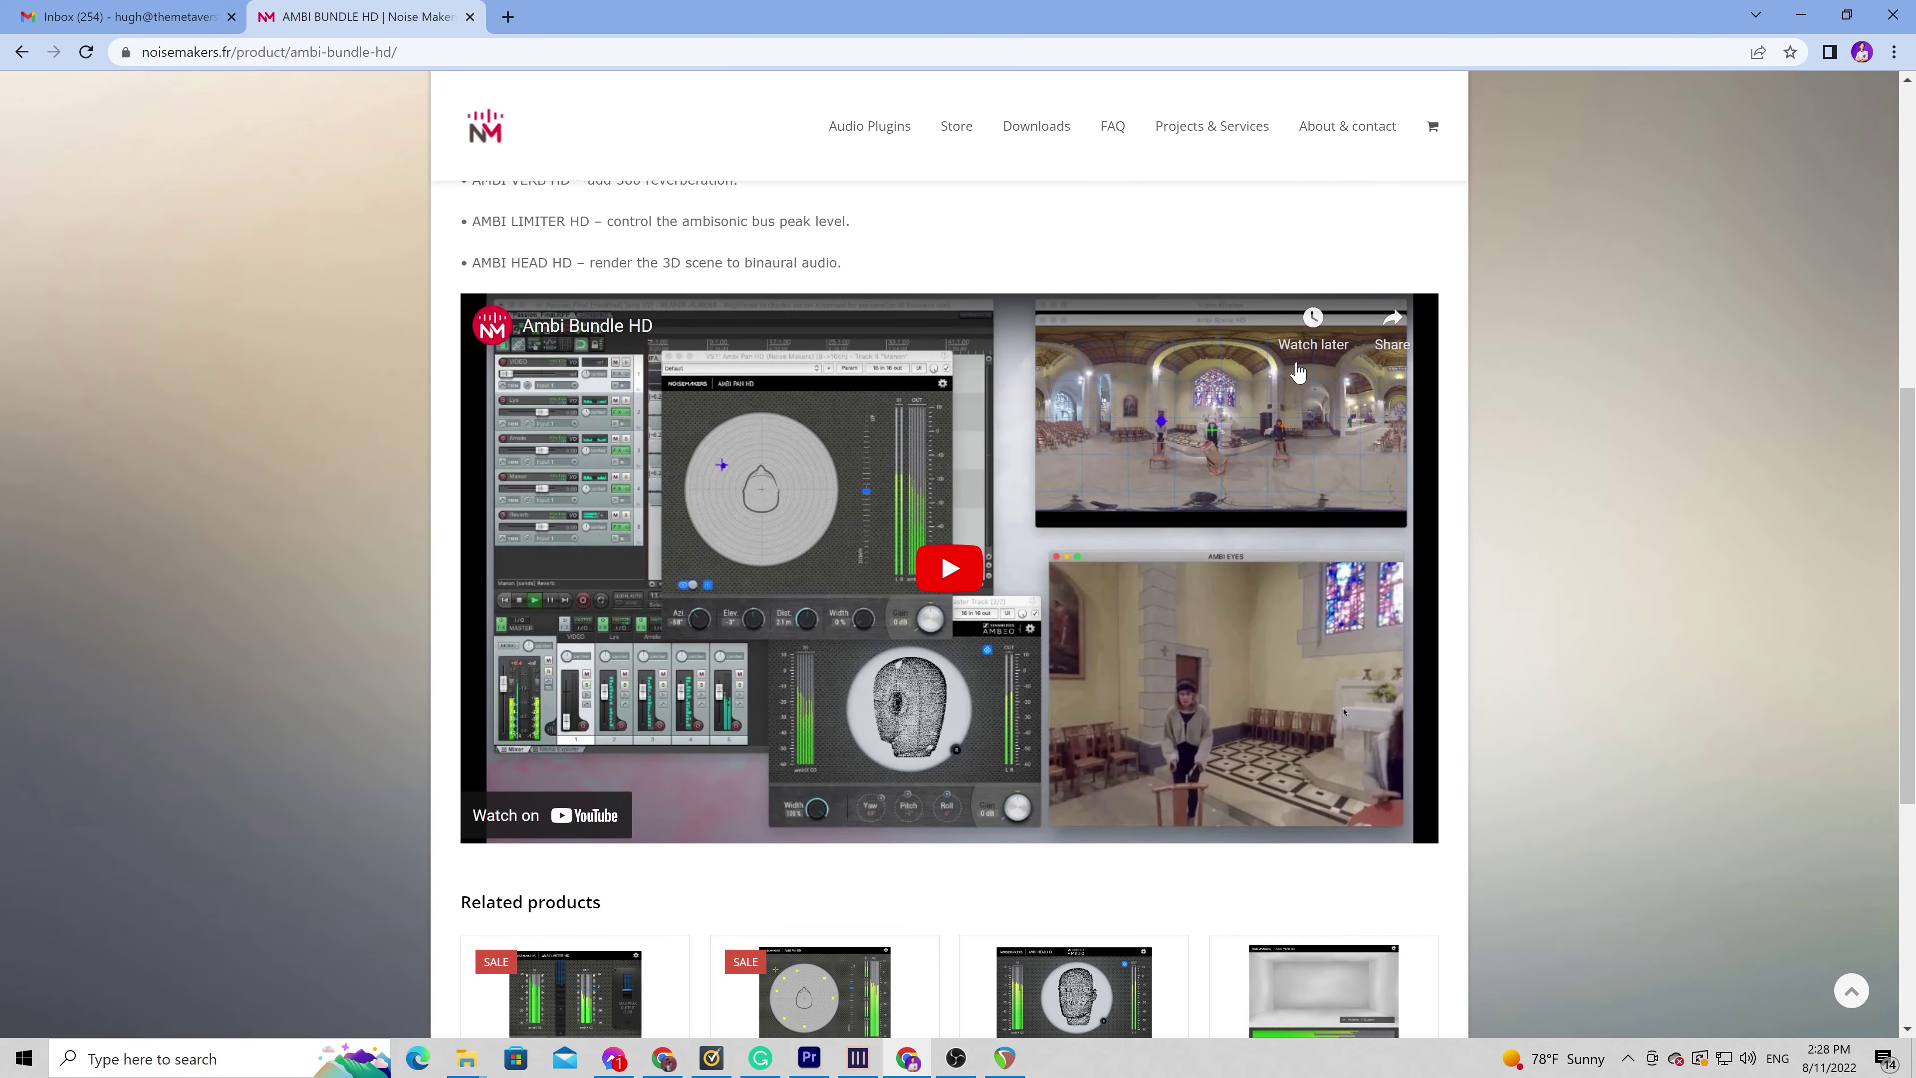
scroll(1317, 515, "down", 5)
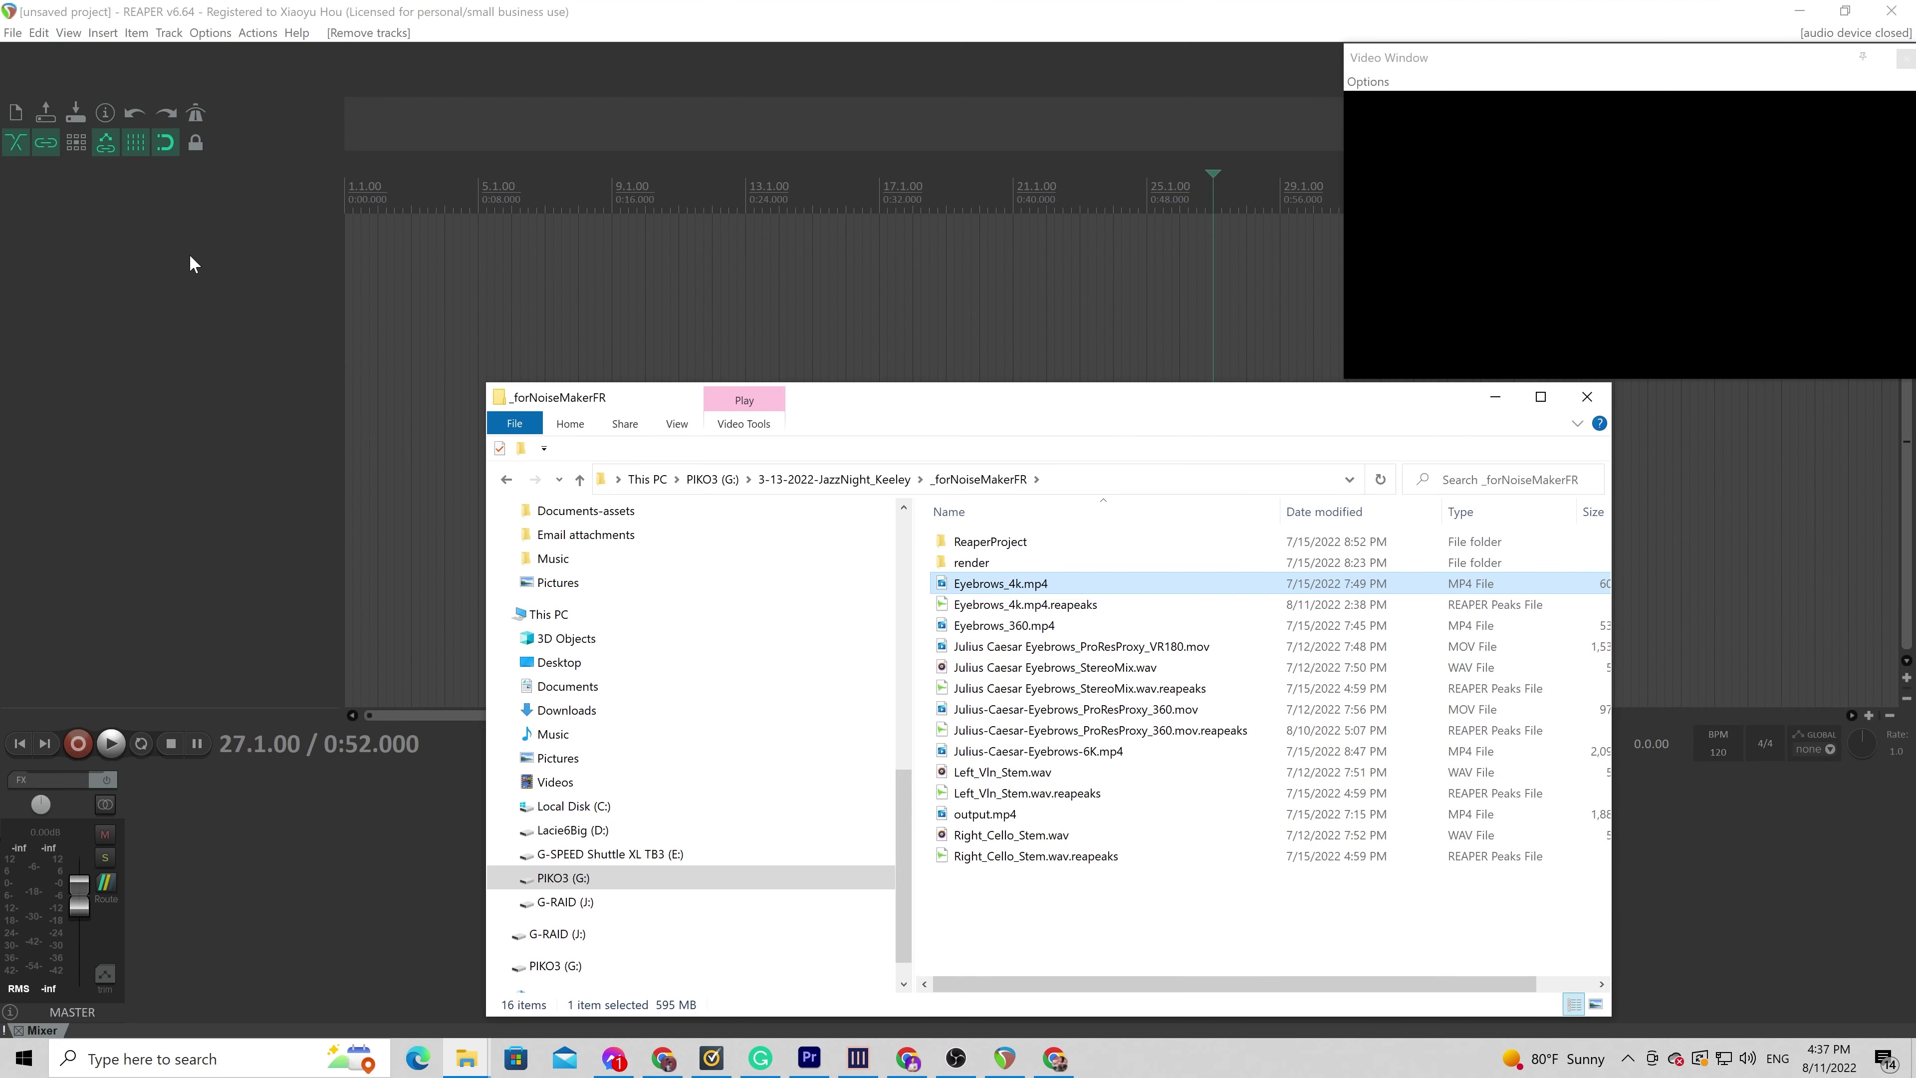
Restore the removed Eyebrows_4k video track and set the play position to 0:21.500
key("ctrl+z")
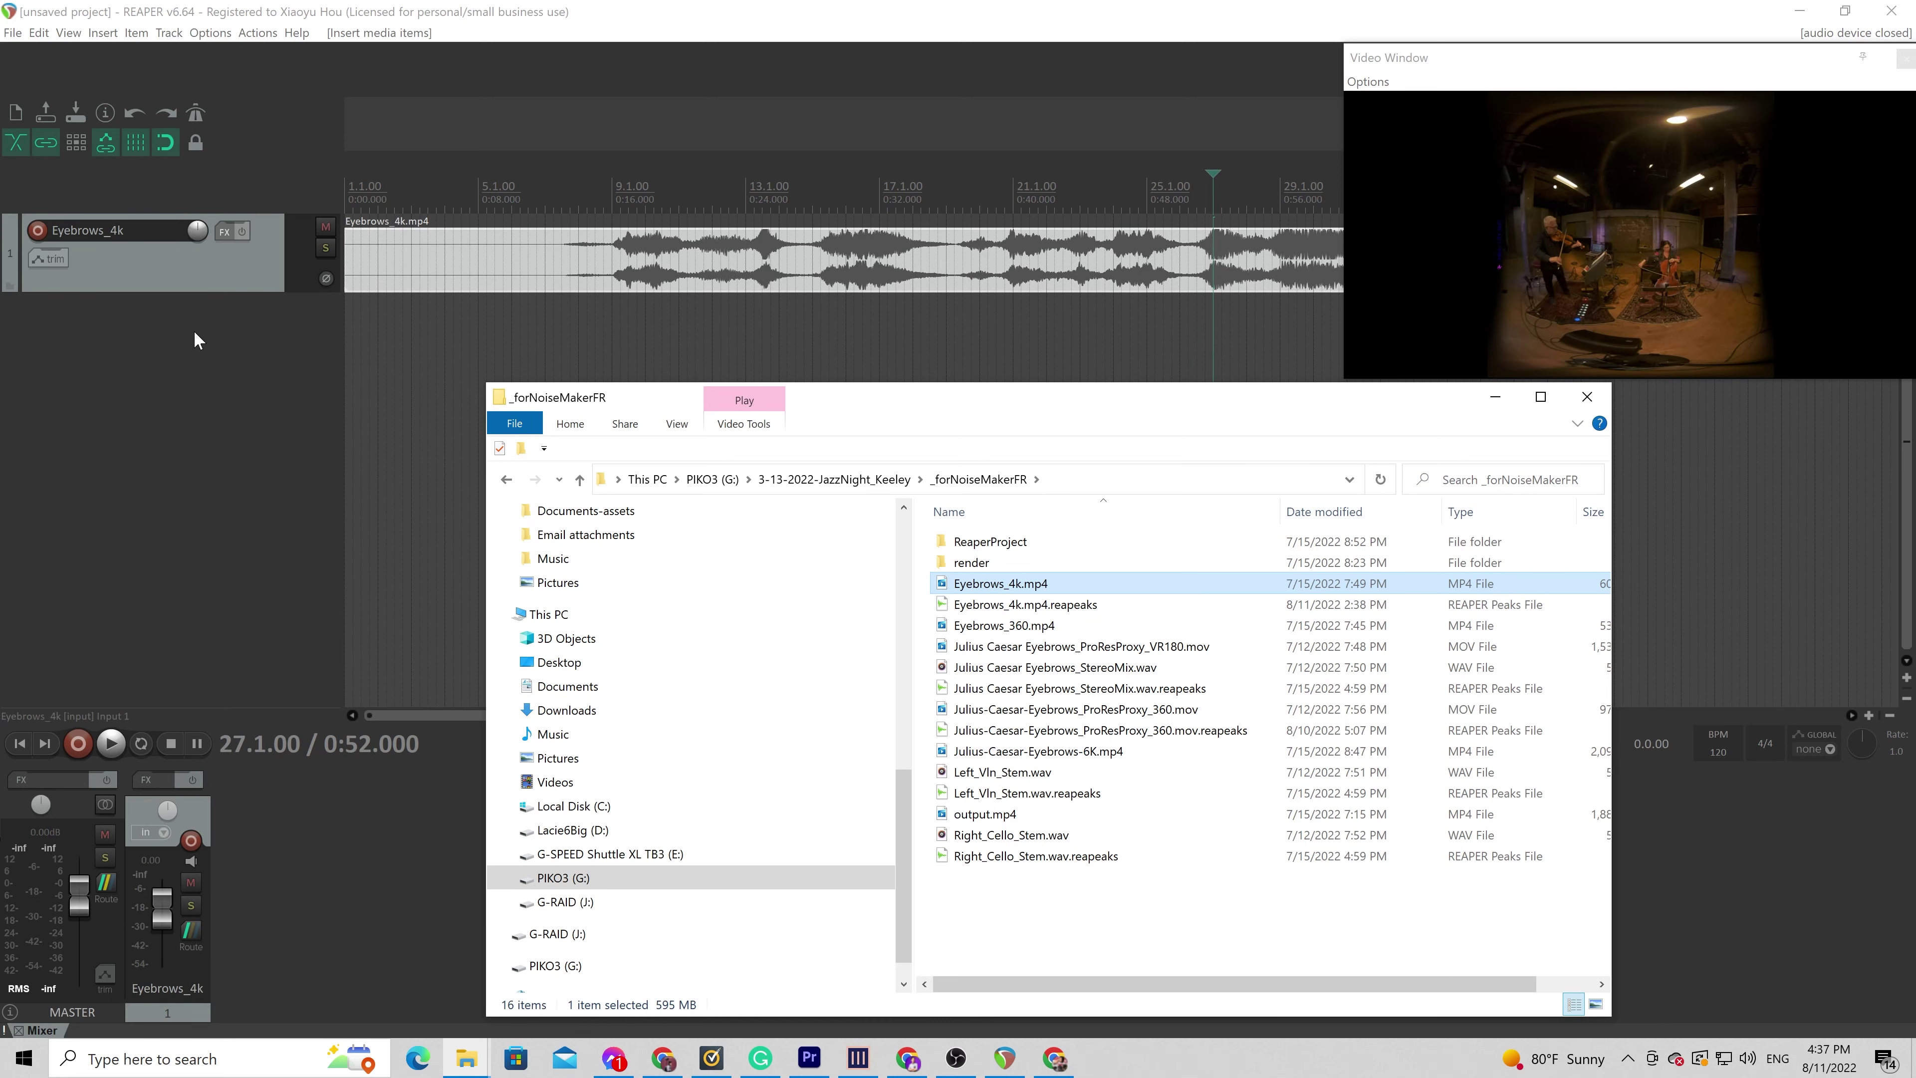
left_click(195, 340)
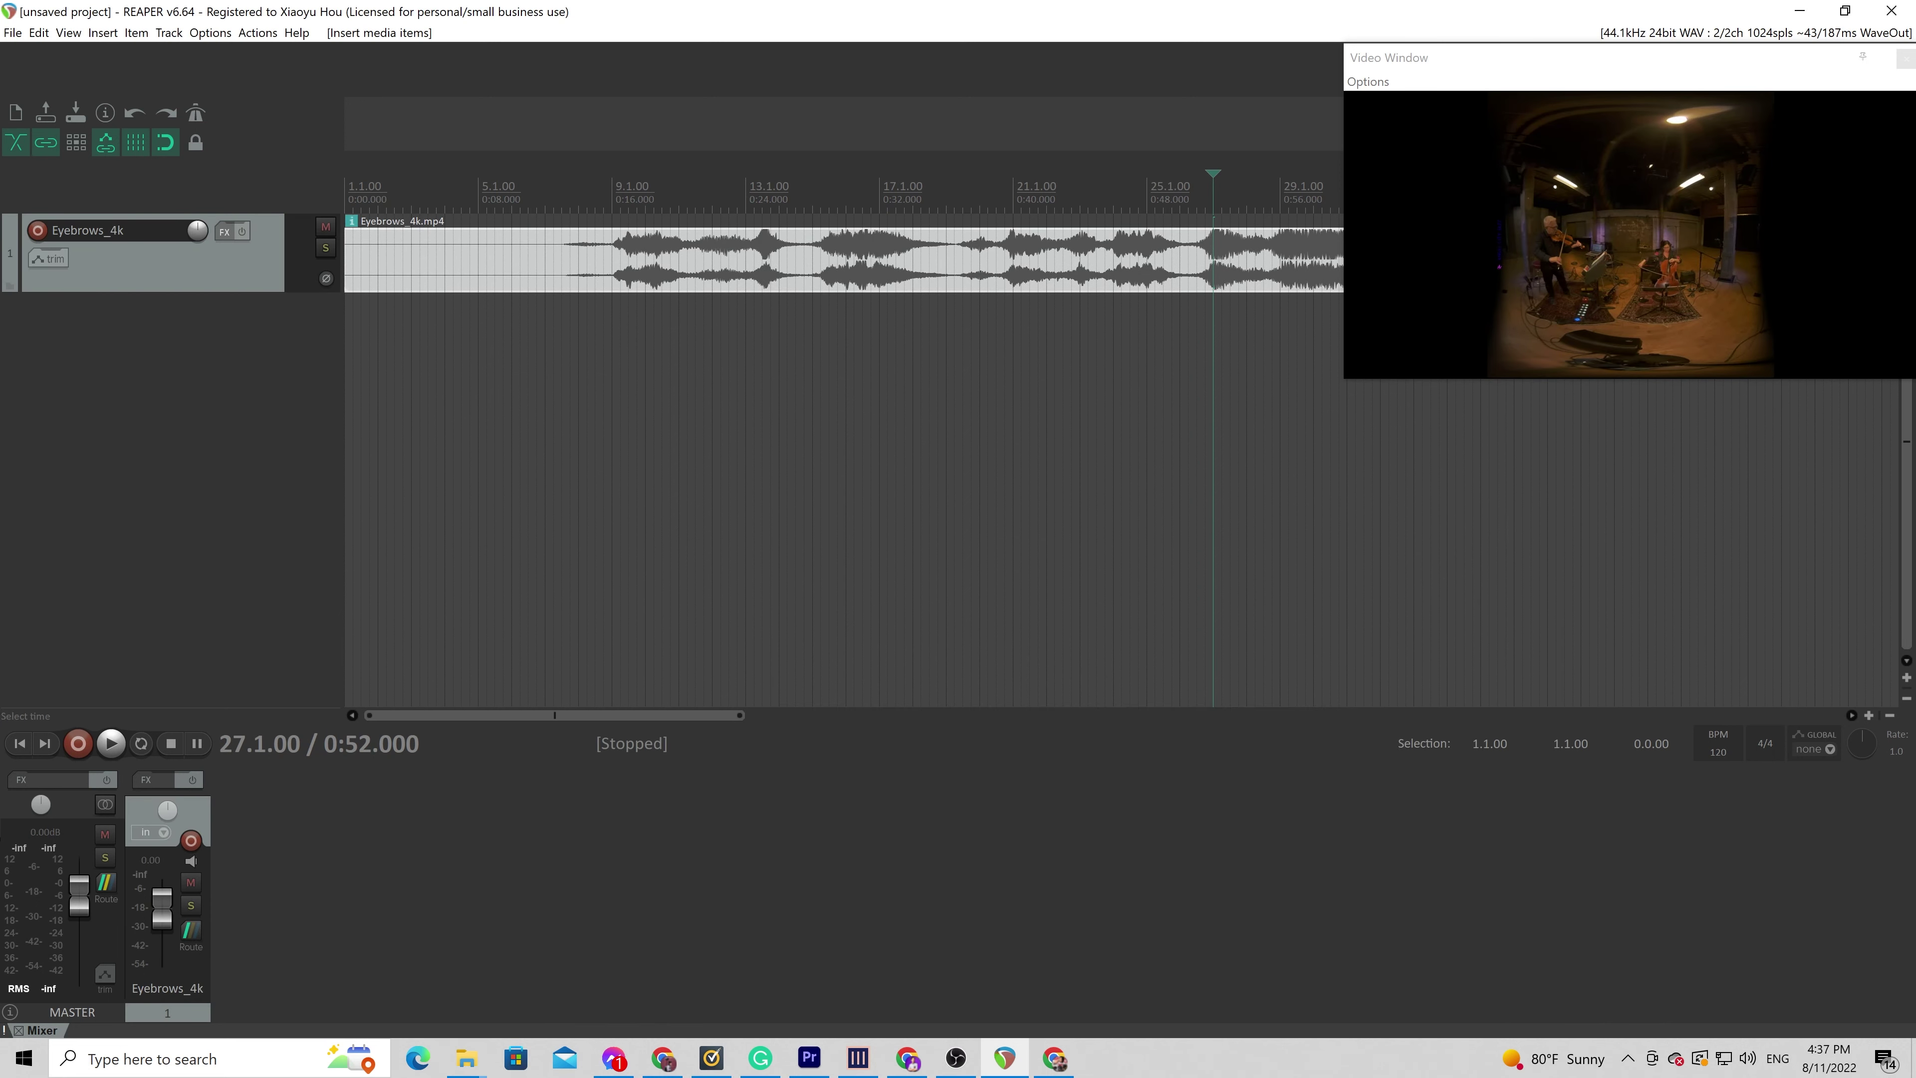
left_click(704, 195)
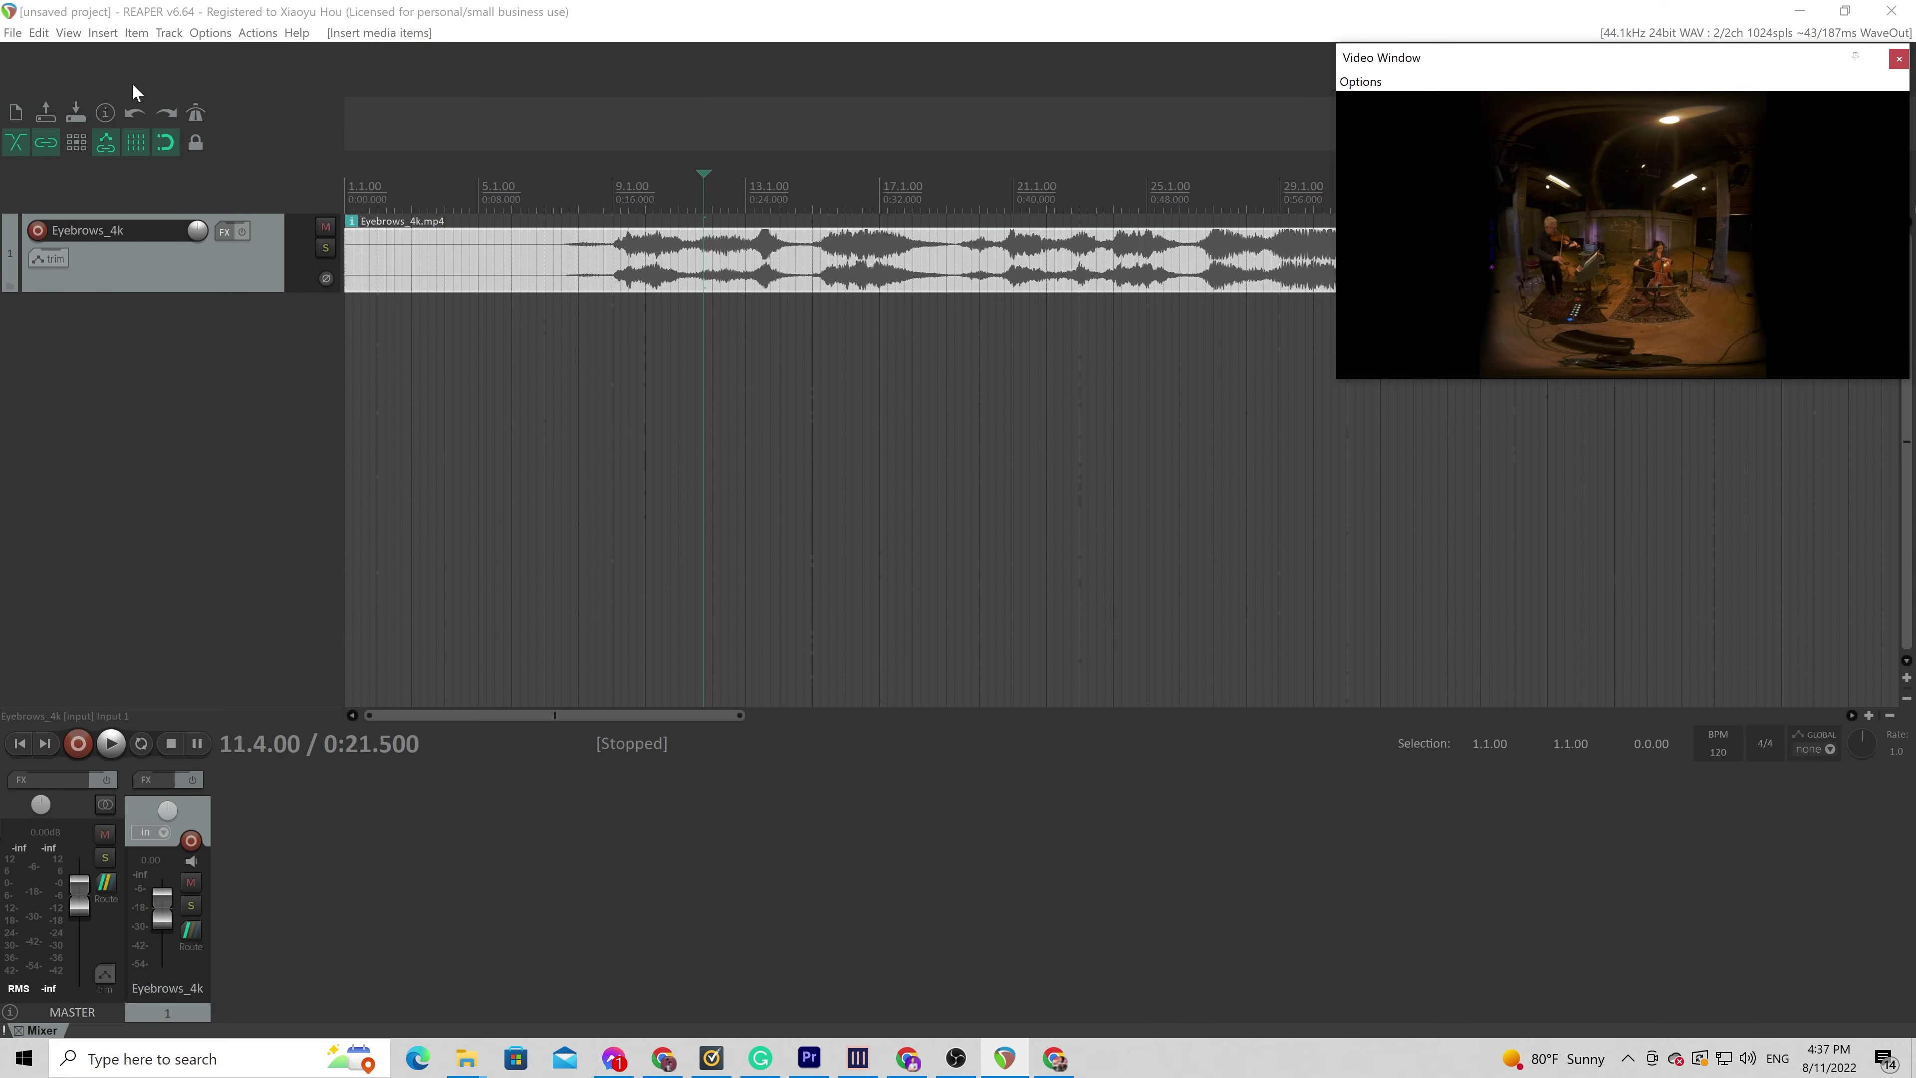
Hide the video preview window and show it again
left_click(68, 32)
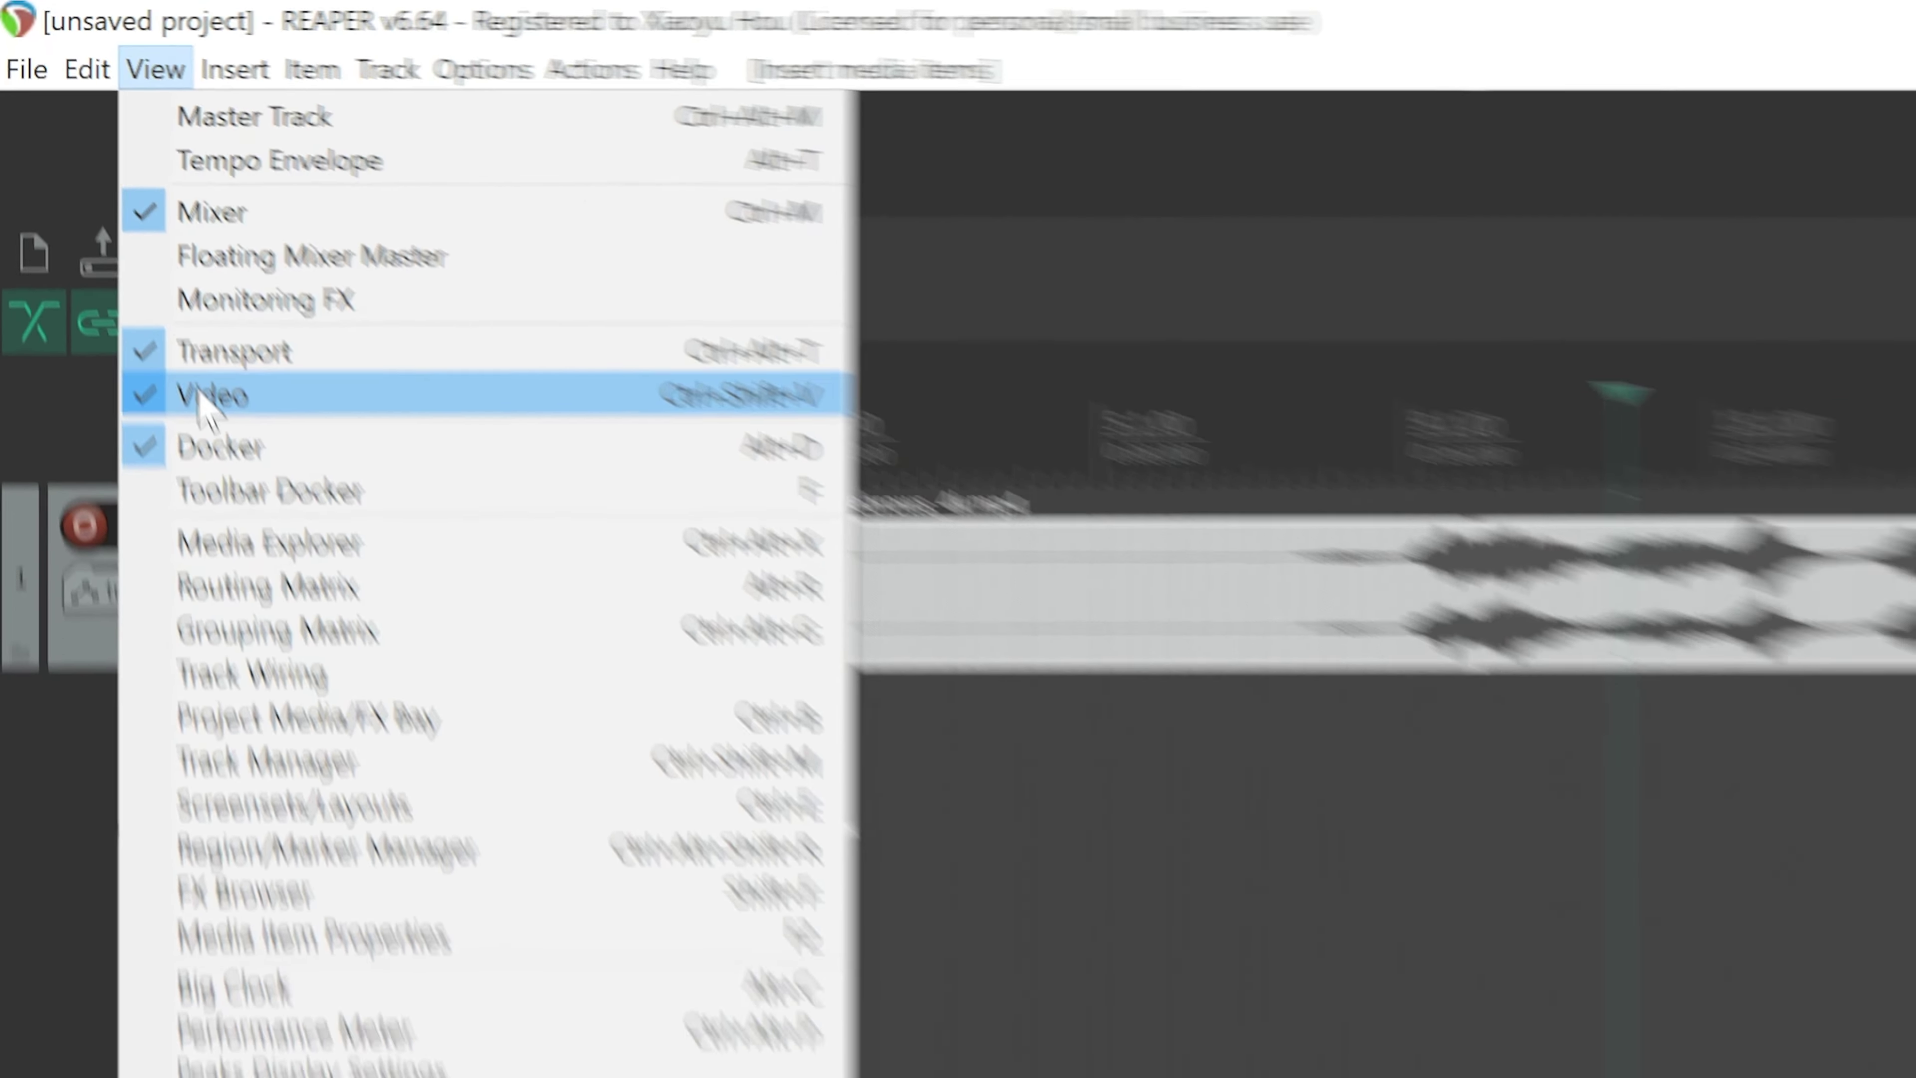
left_click(204, 400)
left_click(154, 69)
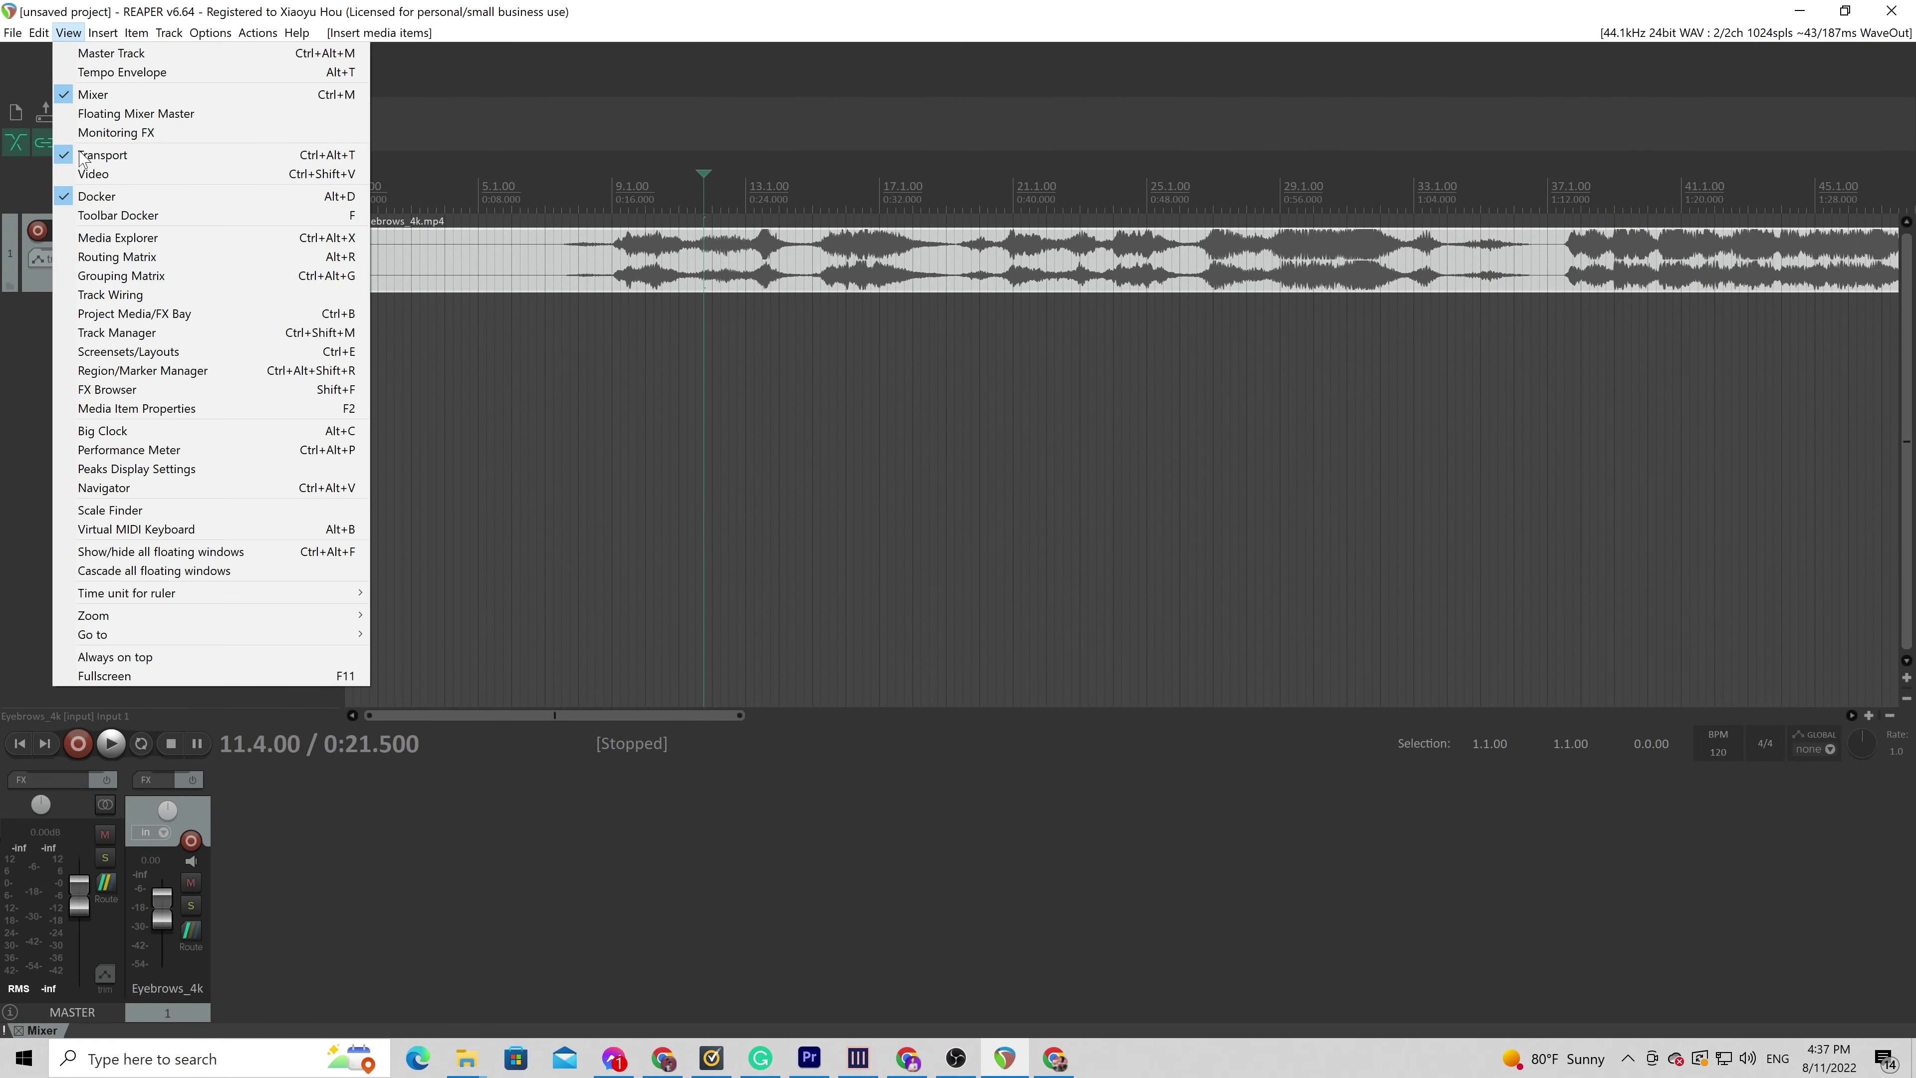
left_click(198, 396)
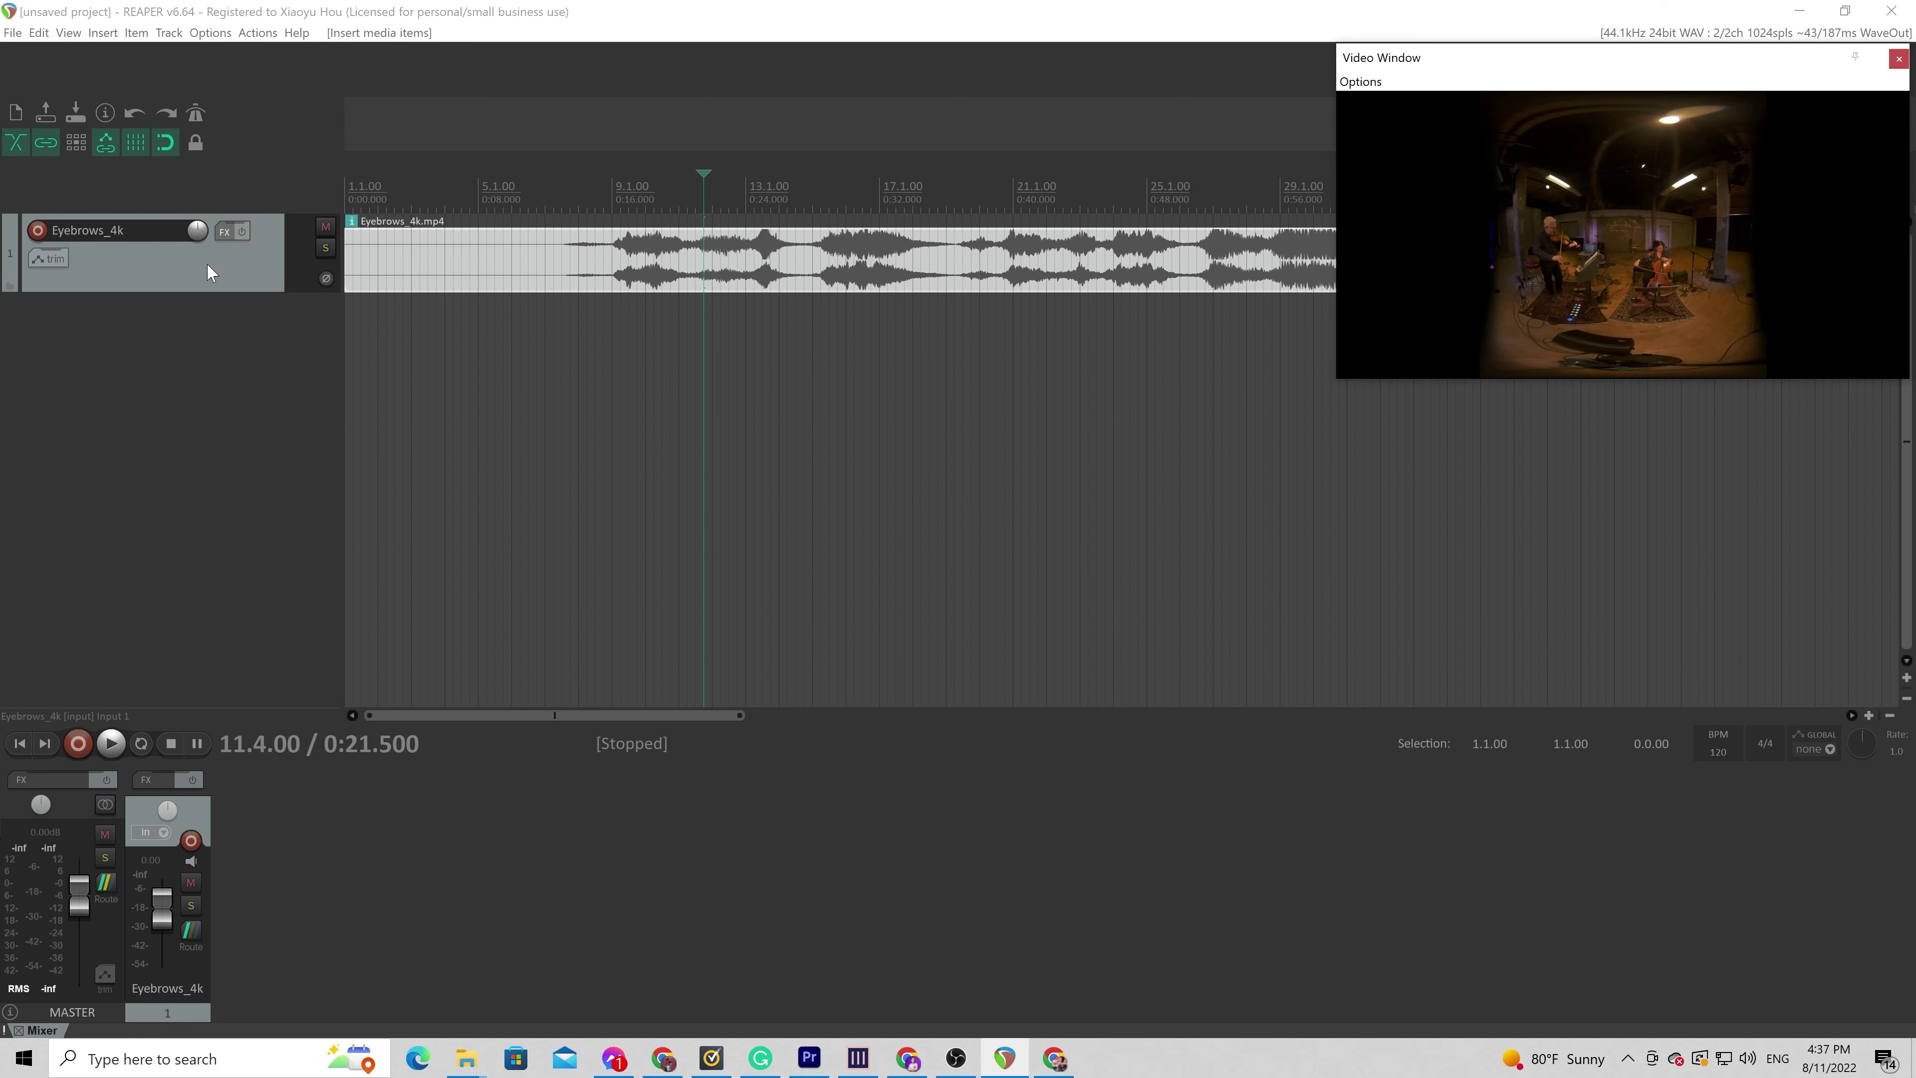
Pull the Eyebrows_4k track's volume fader down to -inf dB
left_click(169, 269)
left_click_drag(162, 905, 161, 1004)
key("alt+Tab")
Add Julius Caesar Eyebrows_Stereo.wav from _ForKeeleyFinalMix\Ep1 as a new track
double_click(983, 565)
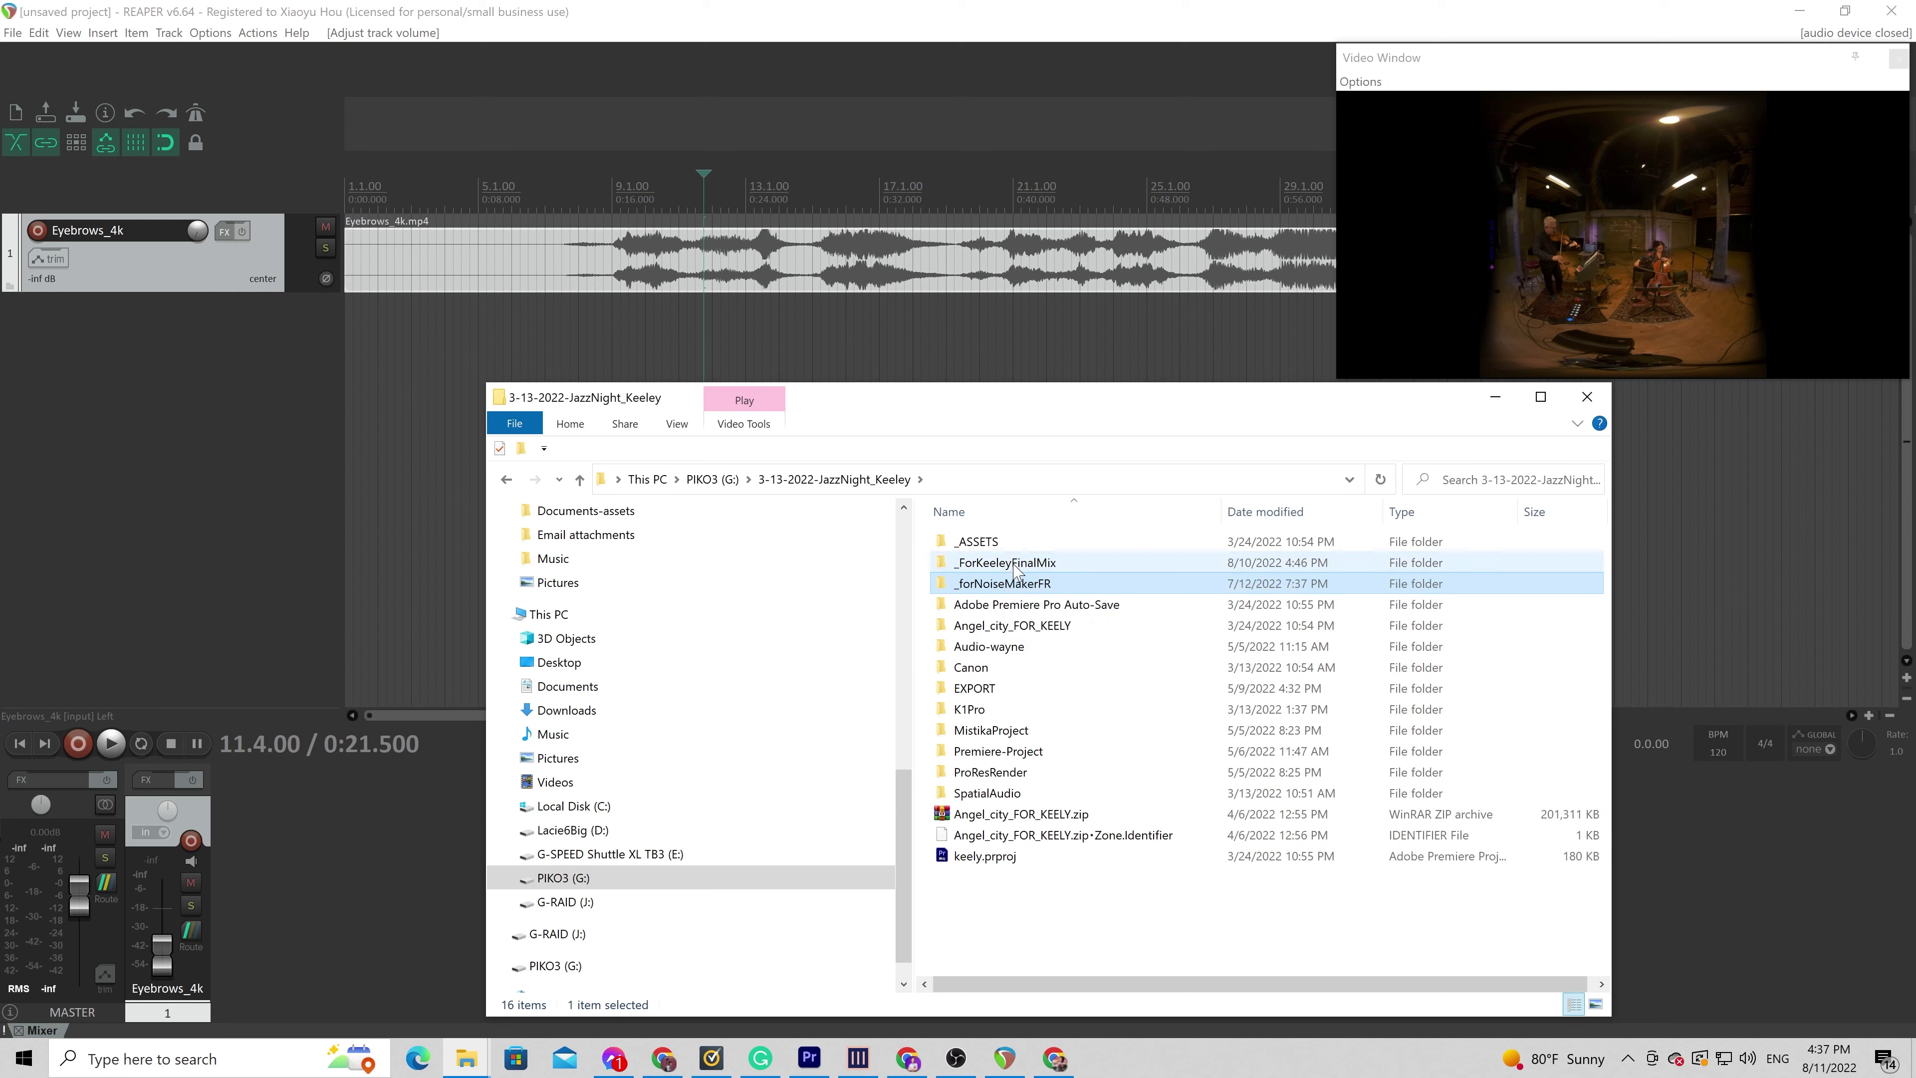
left_click(980, 545)
double_click(981, 547)
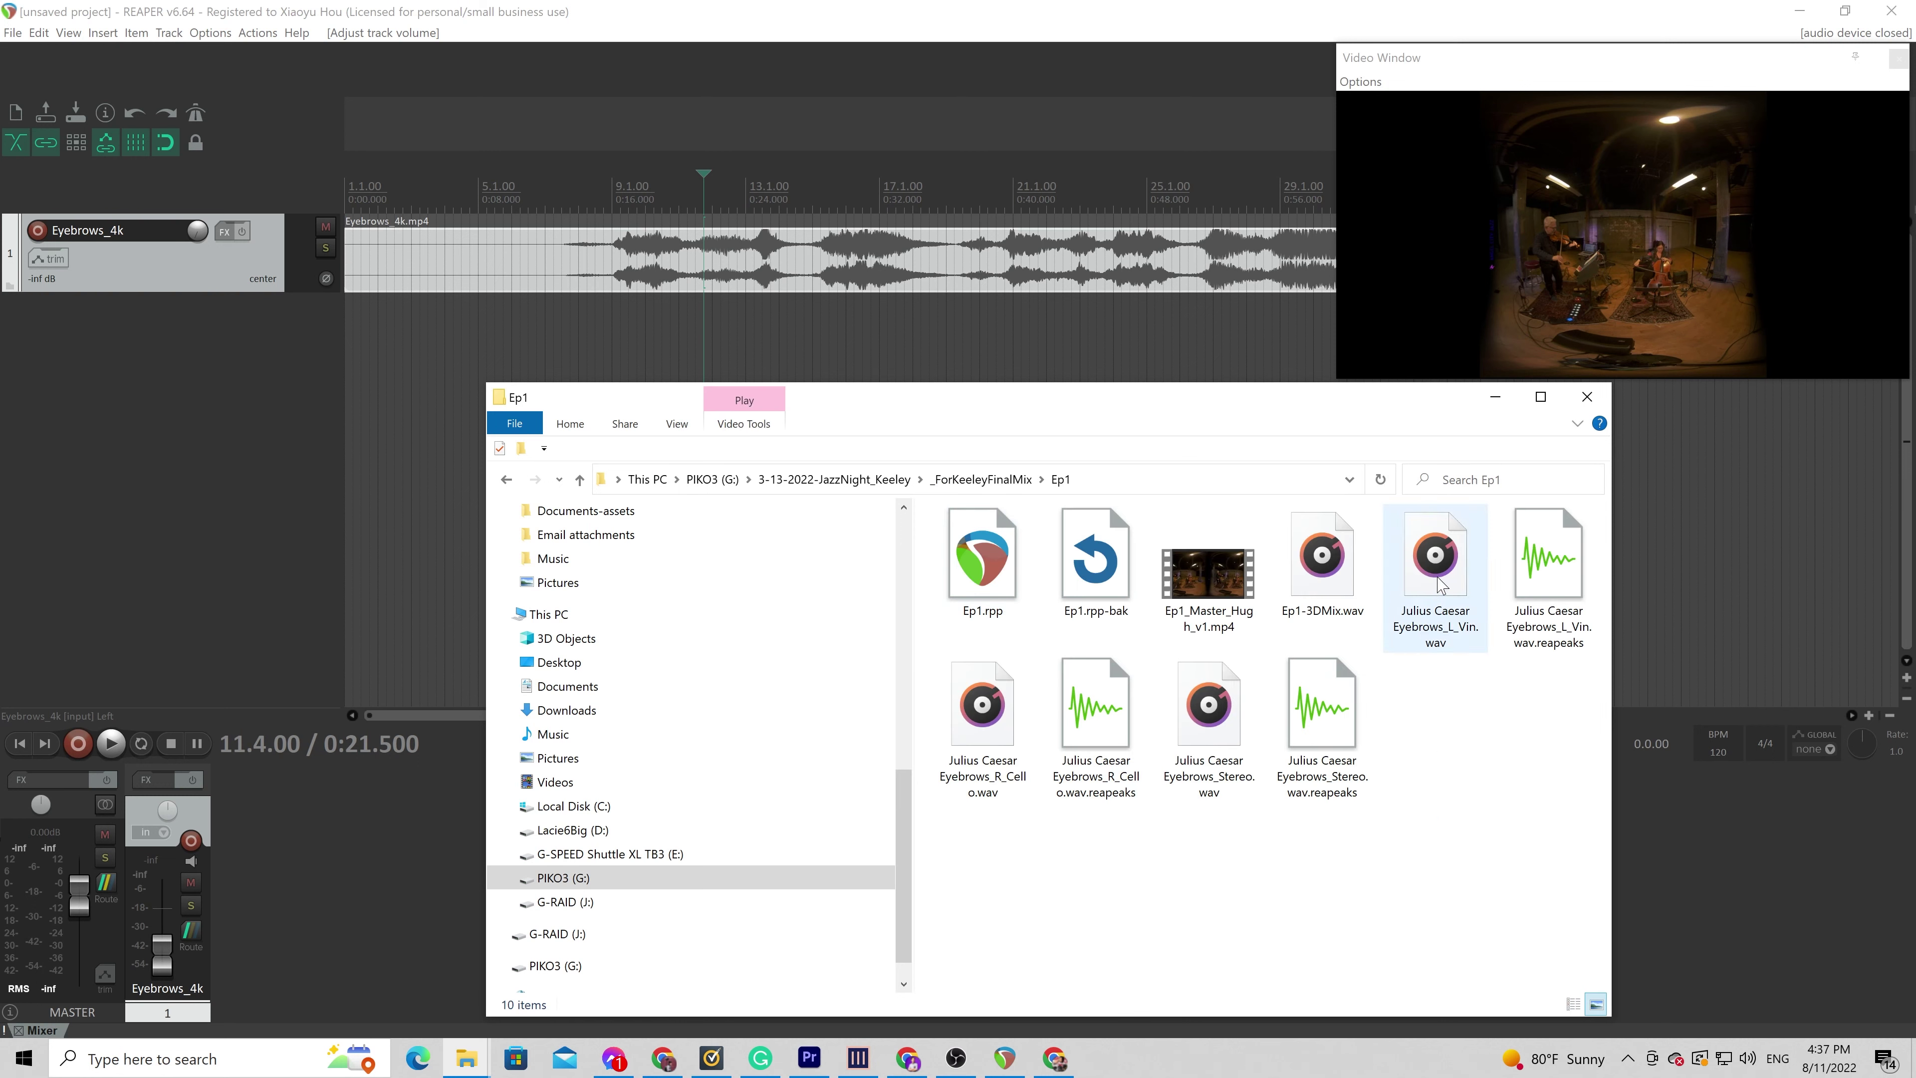
left_click(1214, 712)
left_click_drag(1214, 712, 438, 325)
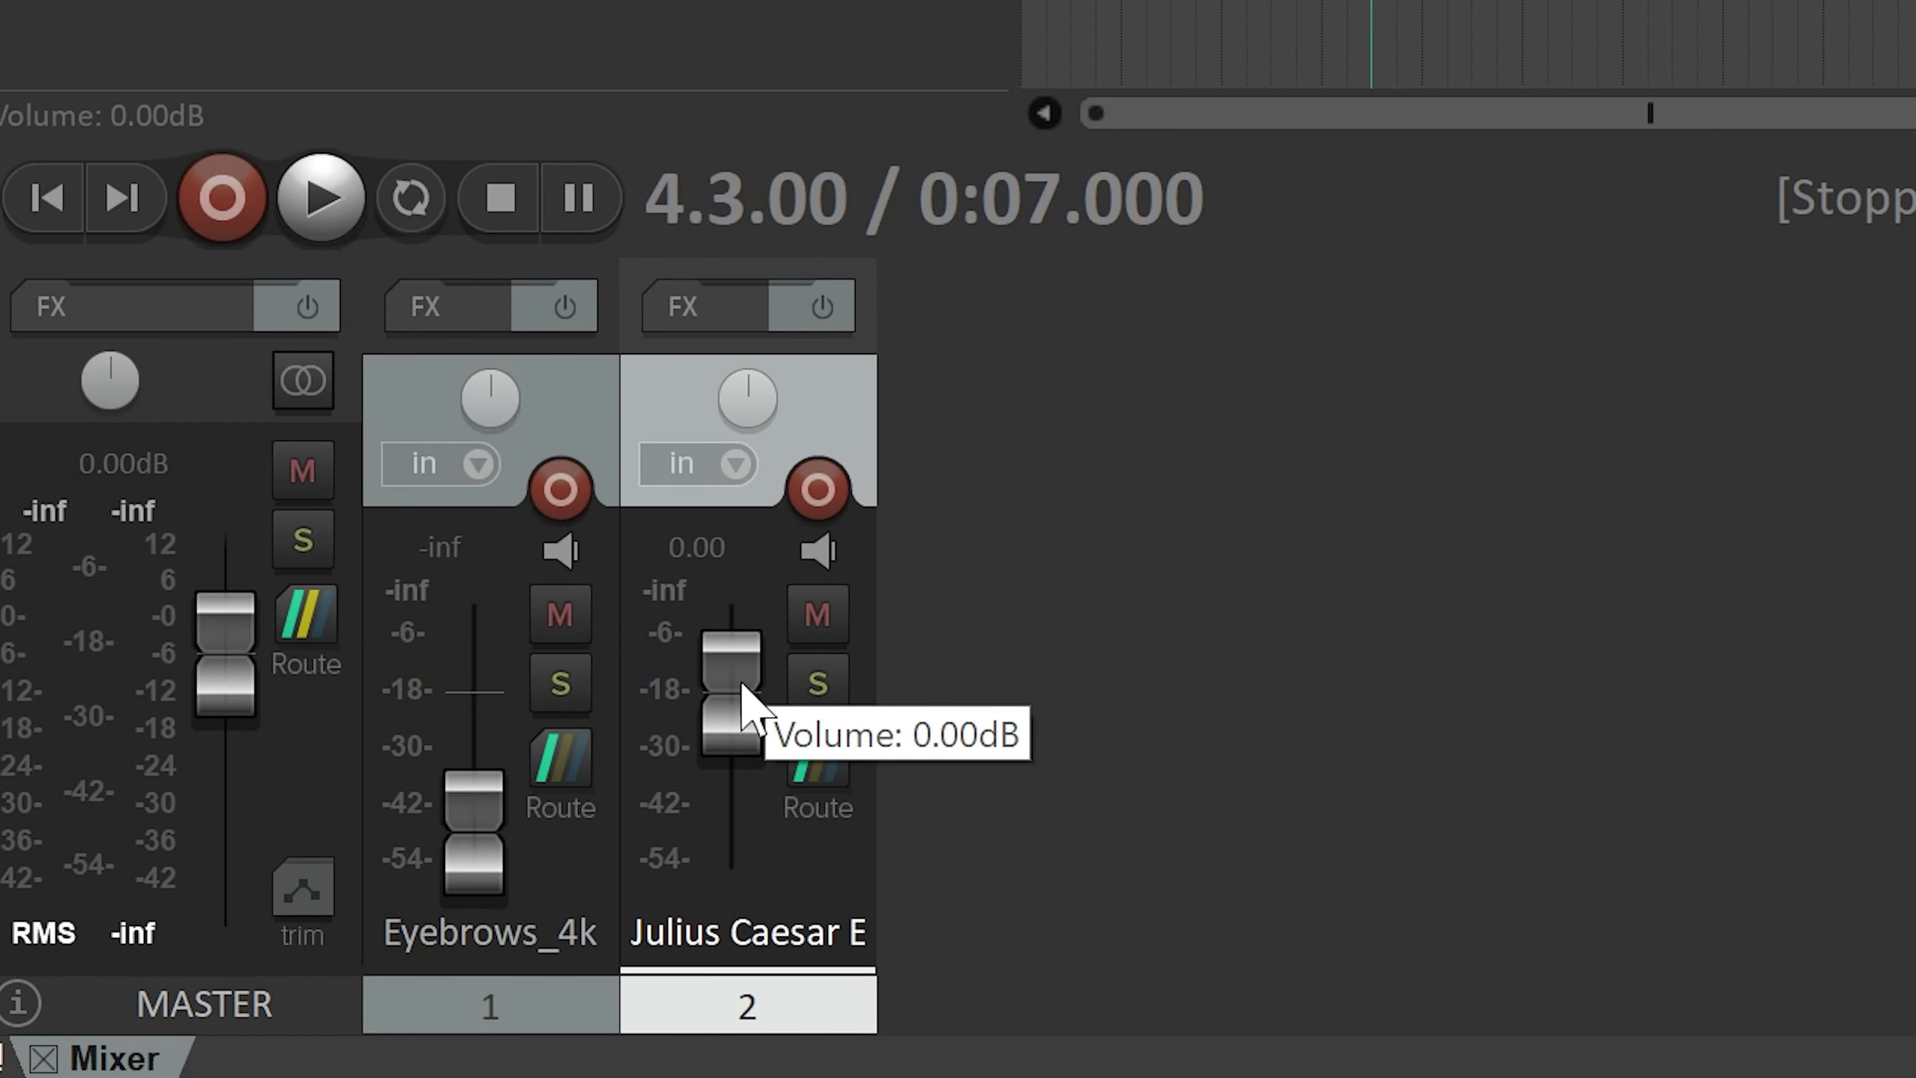
Lower the stereo mix track to -6.10 dB and audition it from 0:16.500
left_click_drag(743, 687, 731, 710)
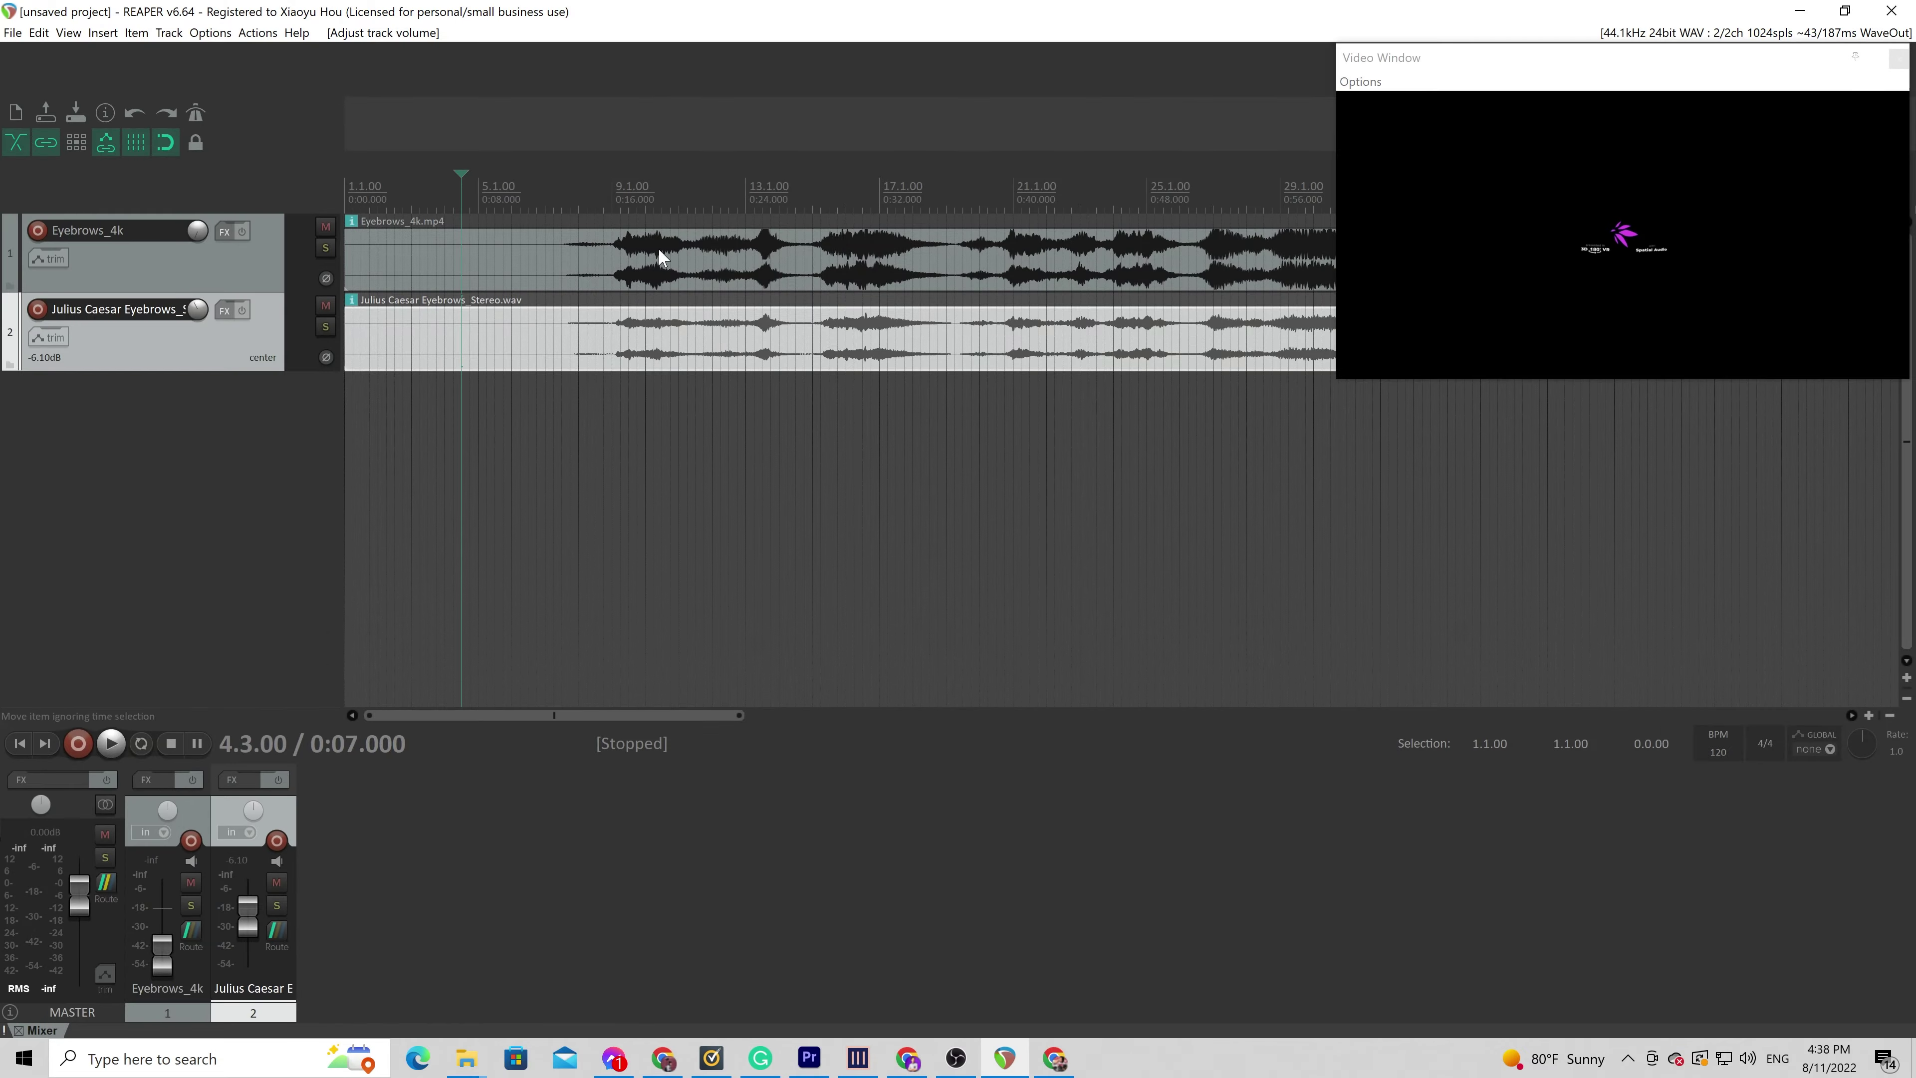
left_click(620, 189)
key("space")
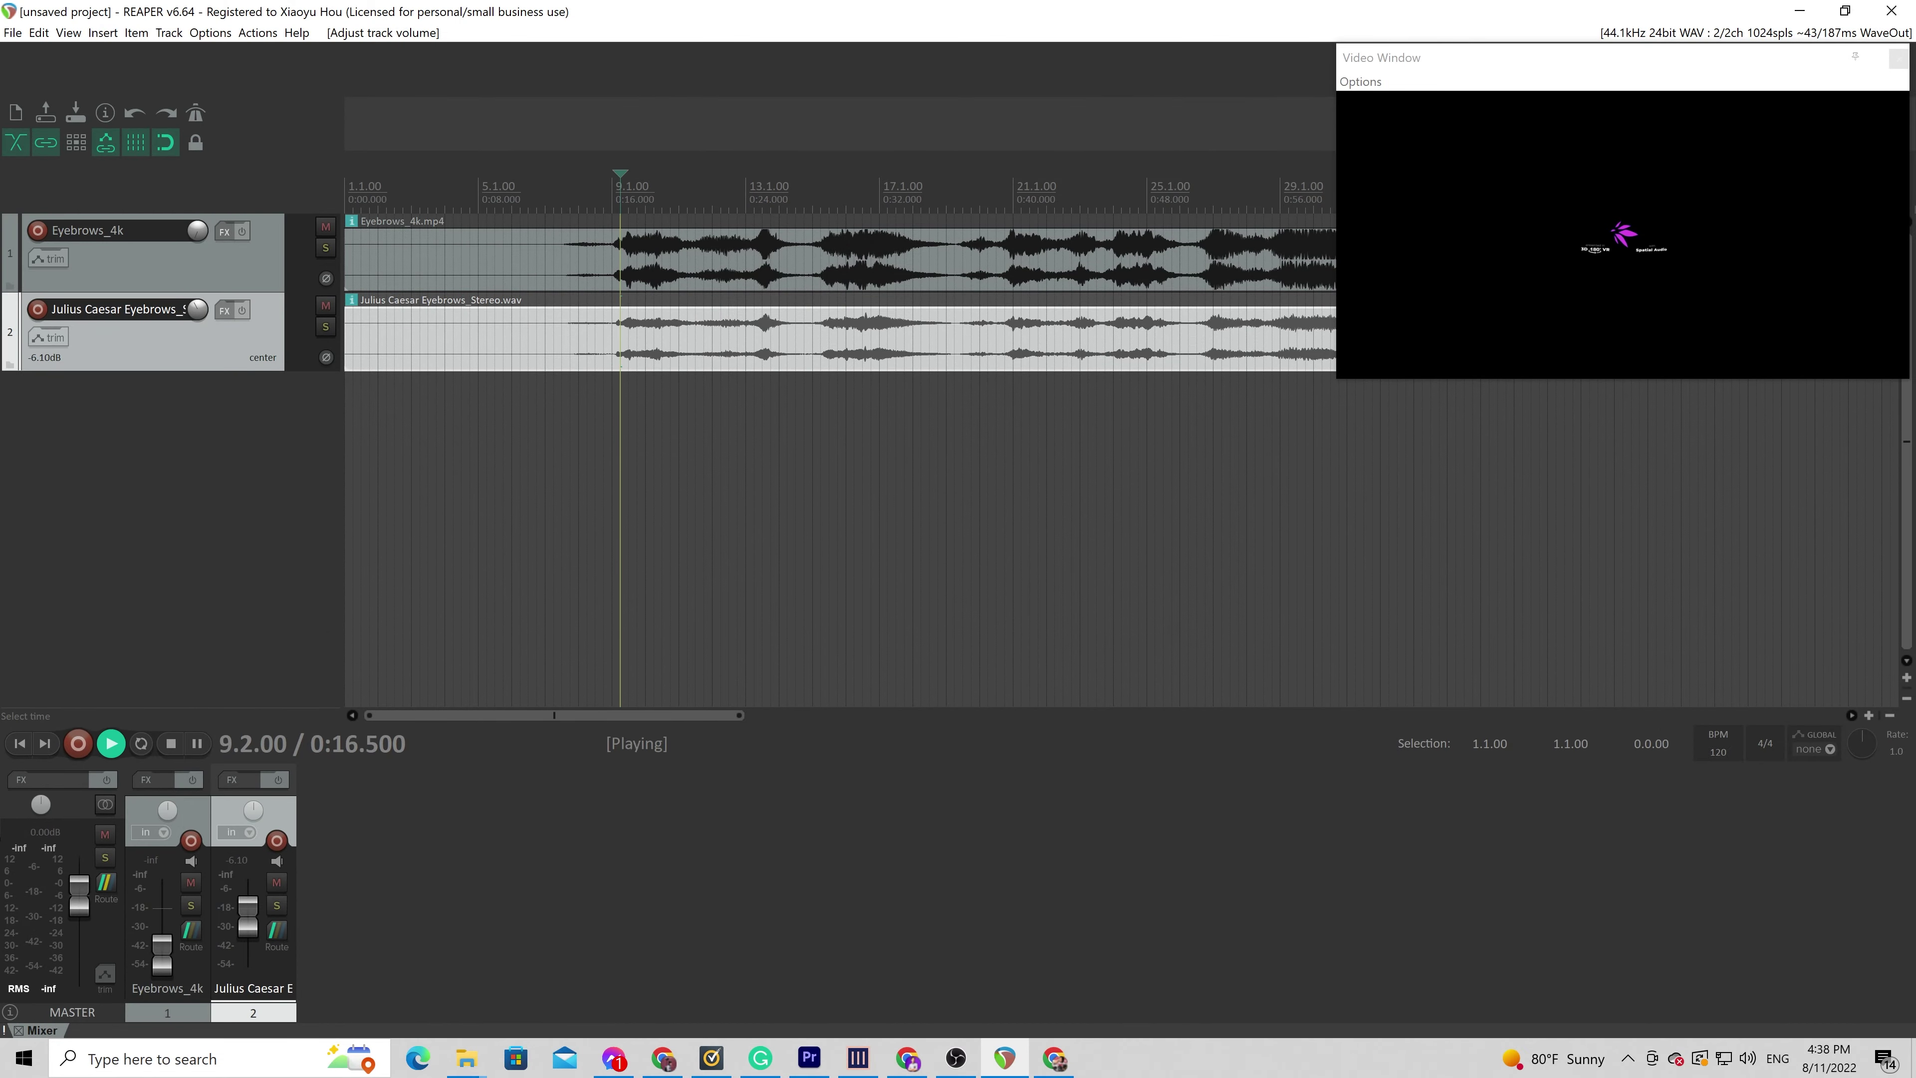
key("space")
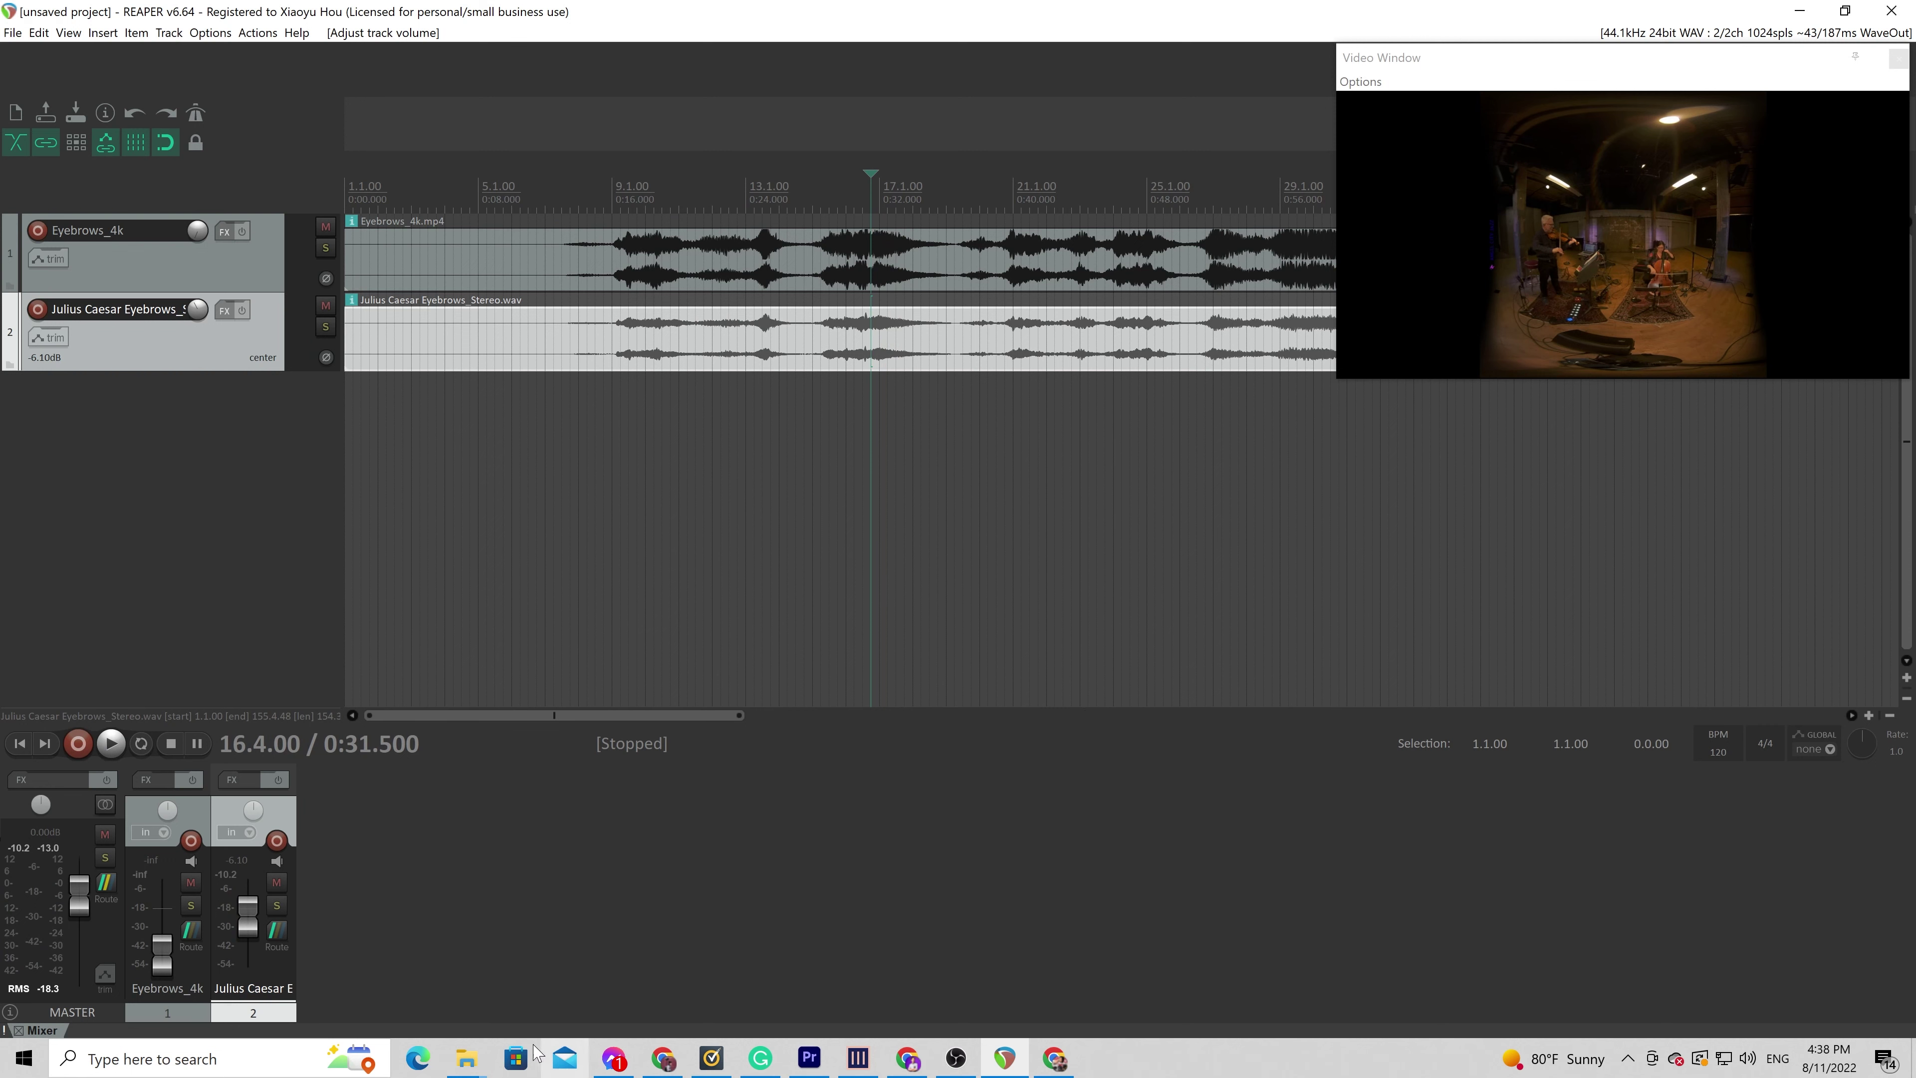
Insert the violin and cello stems as separate tracks aligned to the project start
mouse_move(472, 1064)
left_click(249, 974)
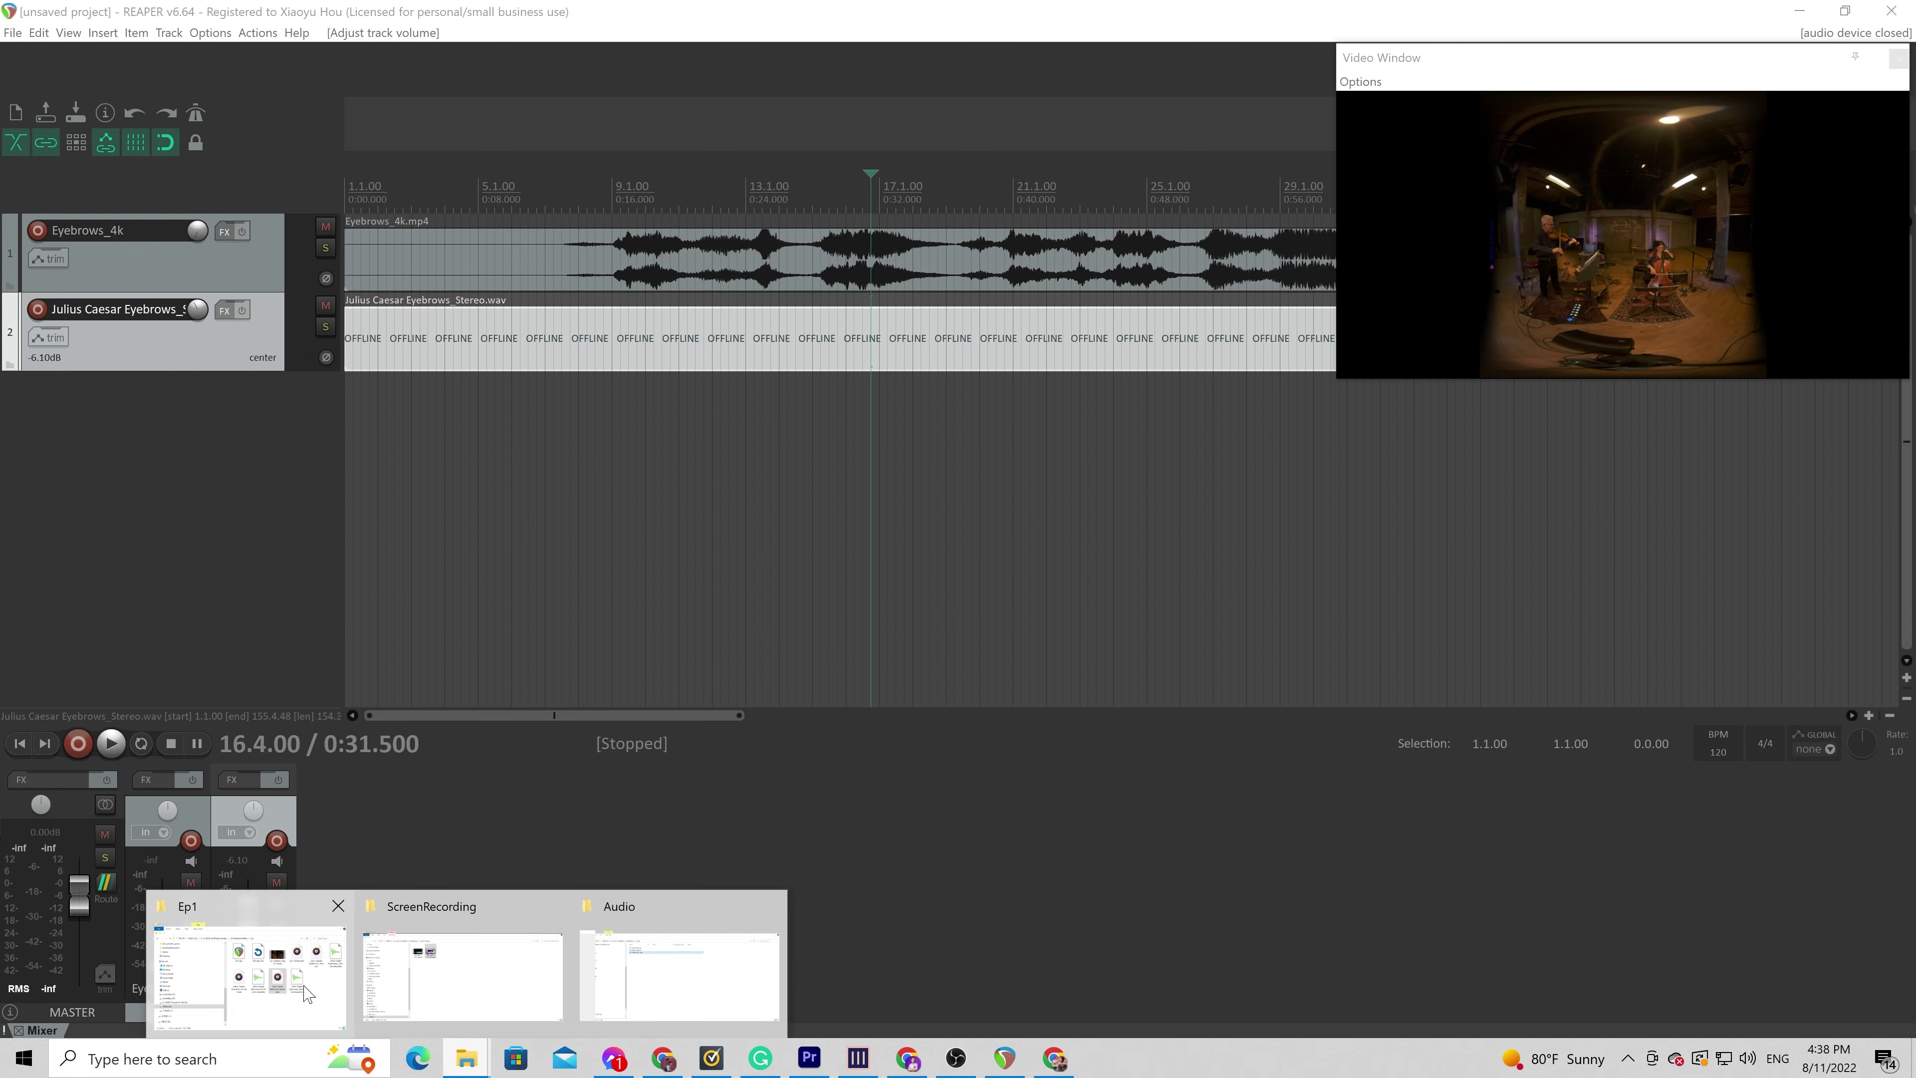
left_click(1436, 574)
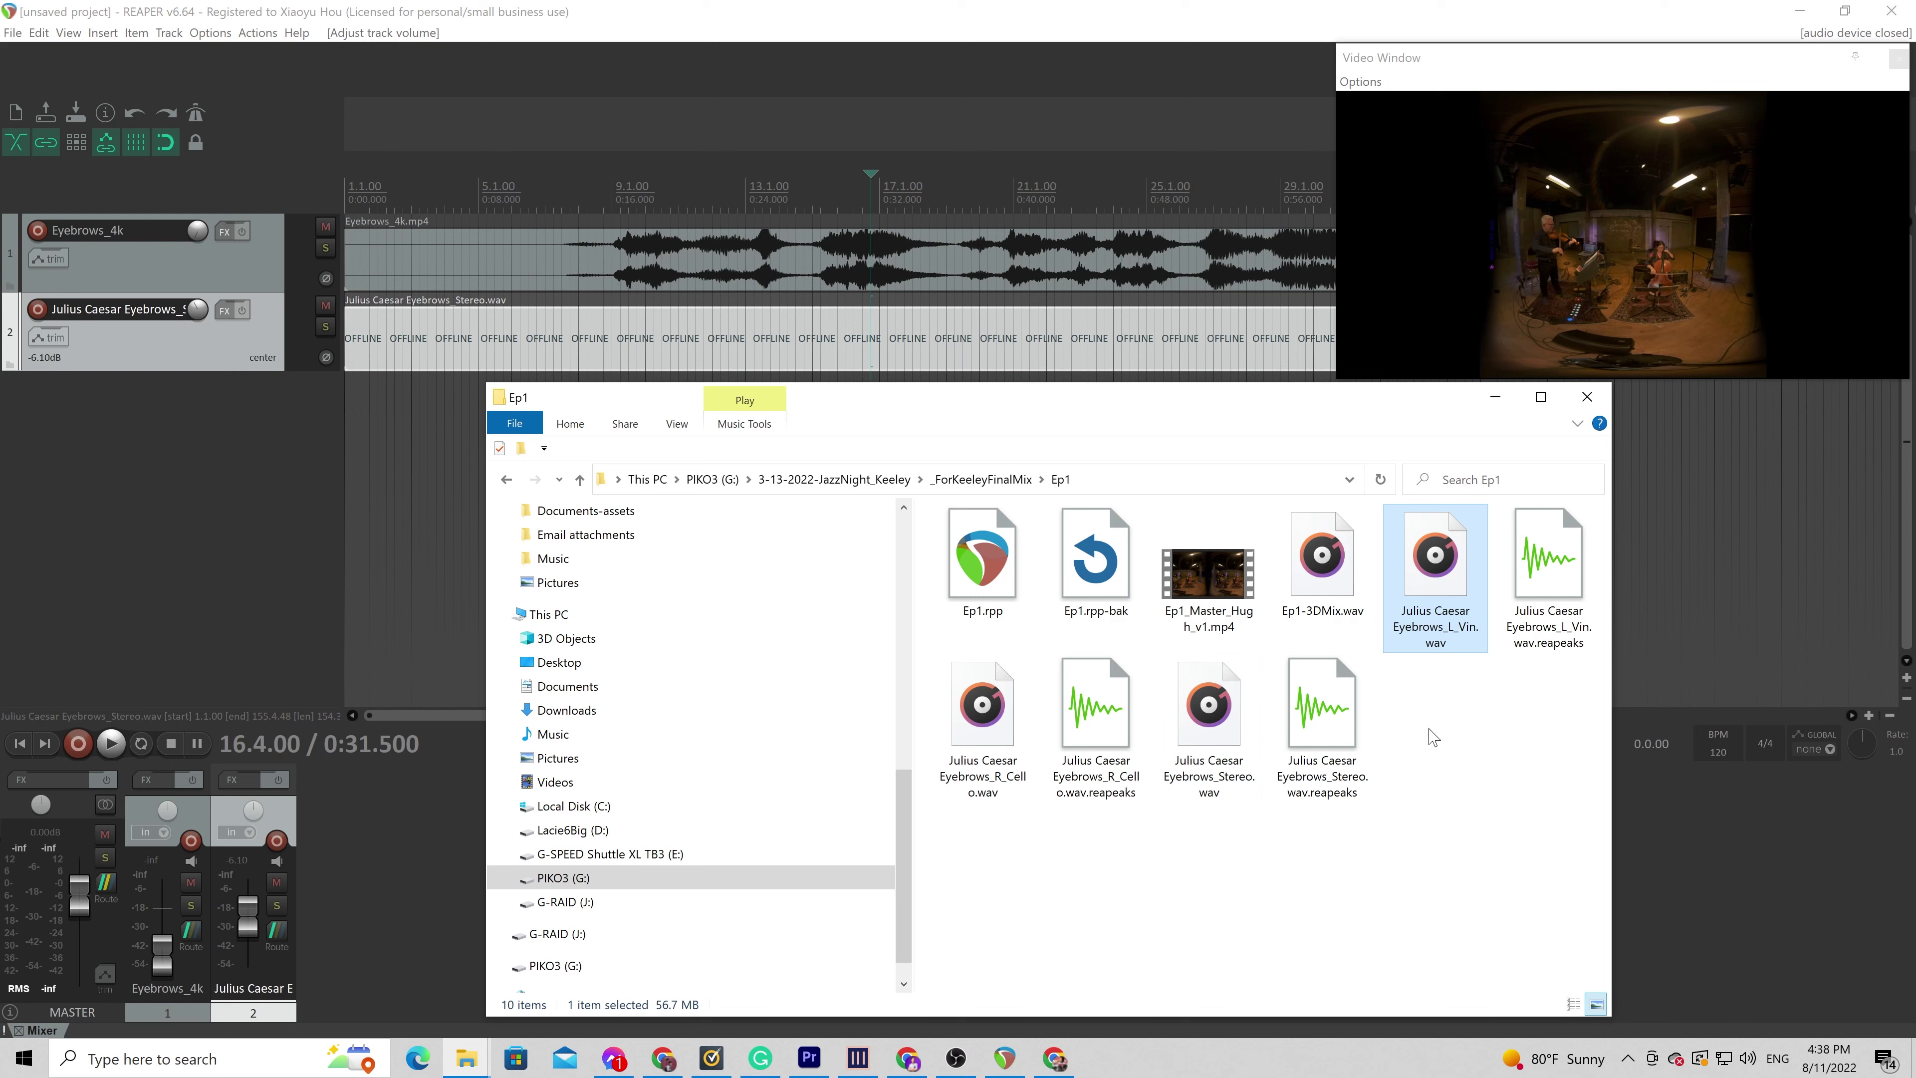
left_click(982, 717, "ctrl")
left_click_drag(1059, 435, 682, 688)
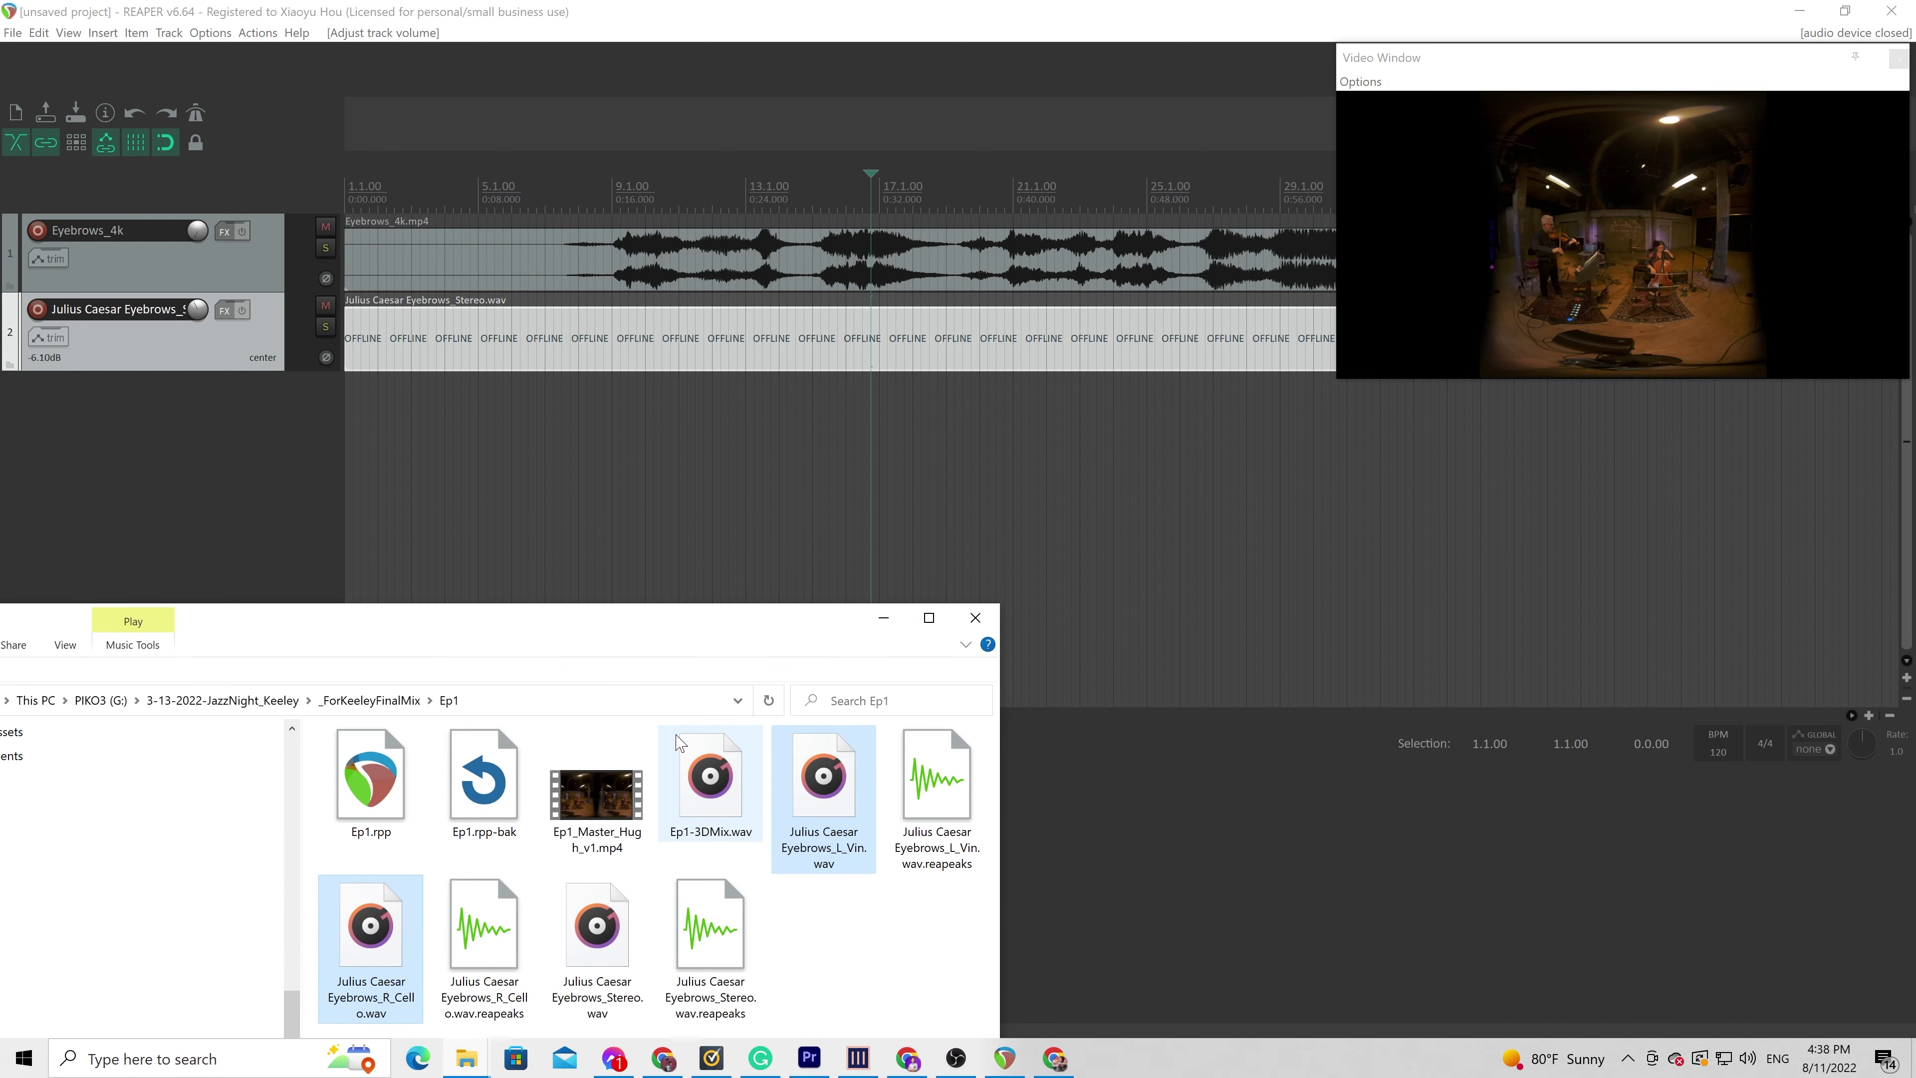
left_click(601, 492)
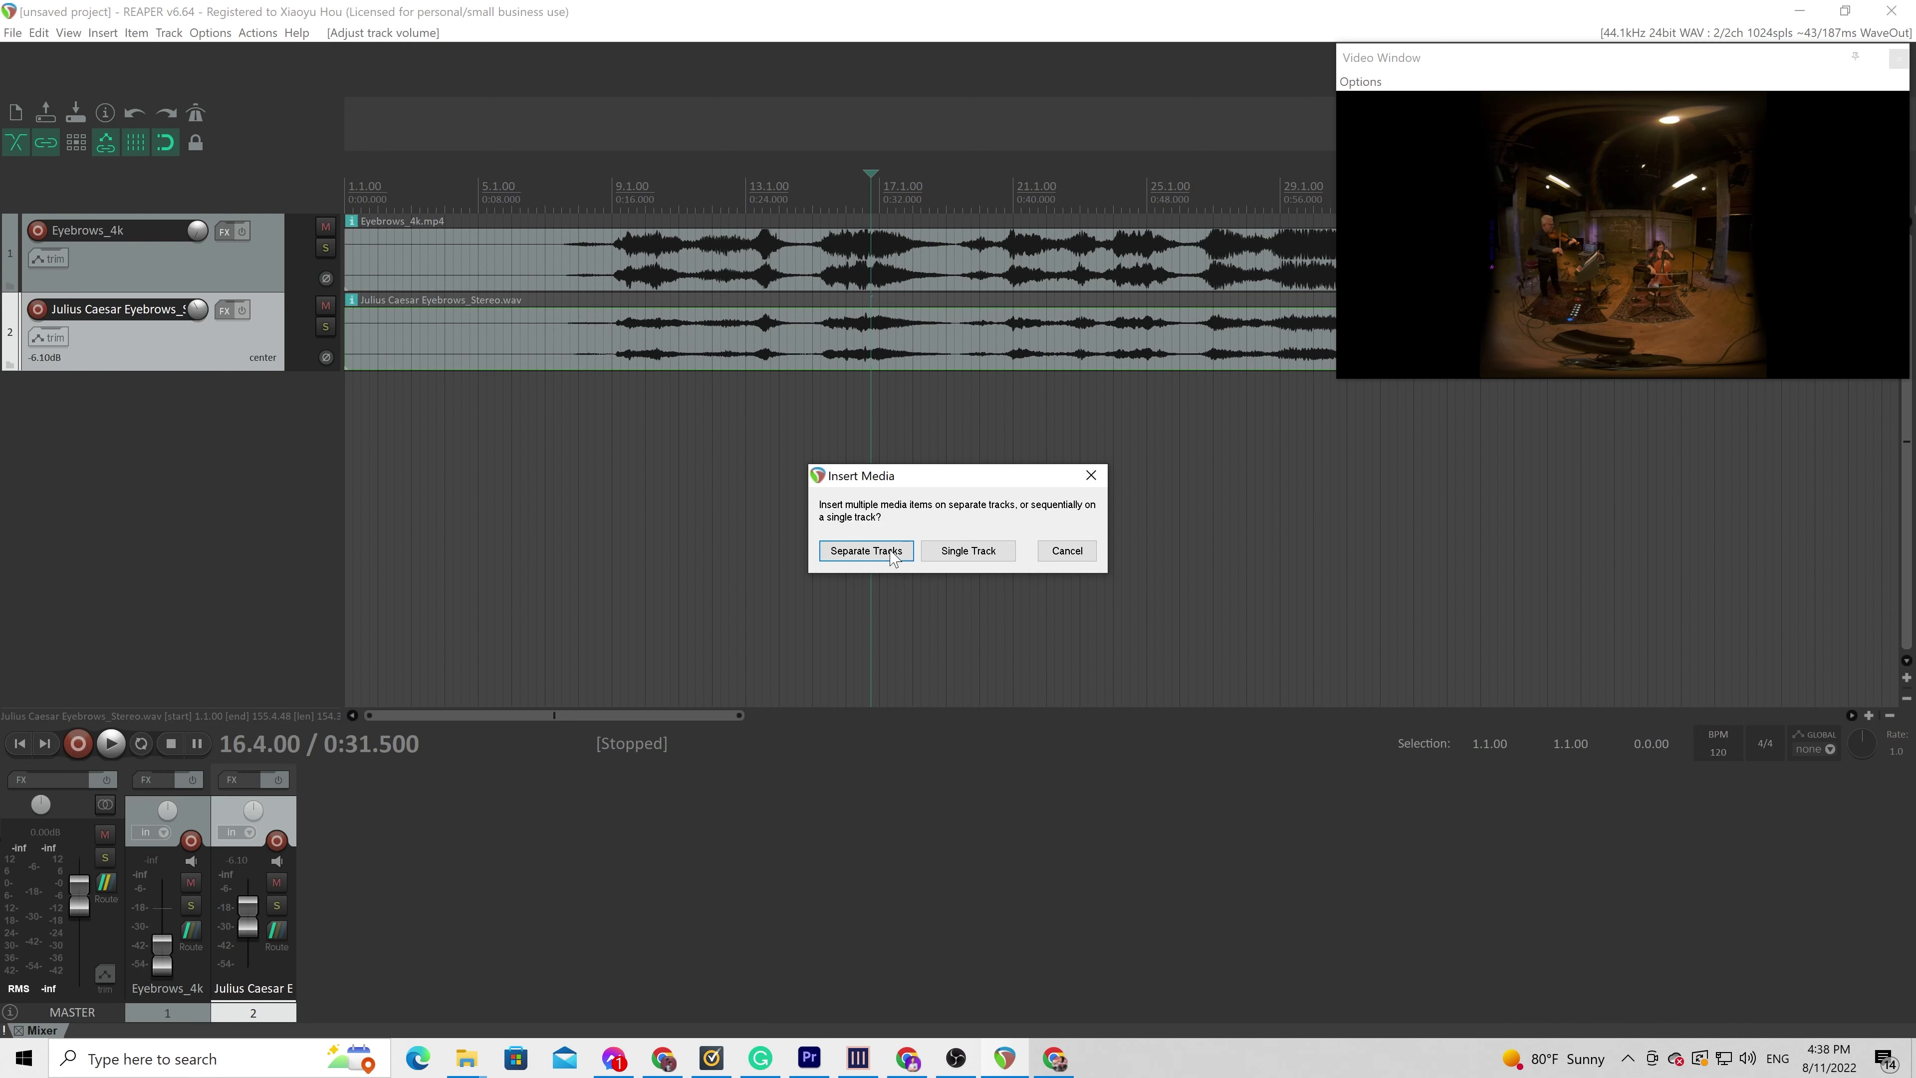
left_click(892, 556)
left_click_drag(712, 414, 461, 419)
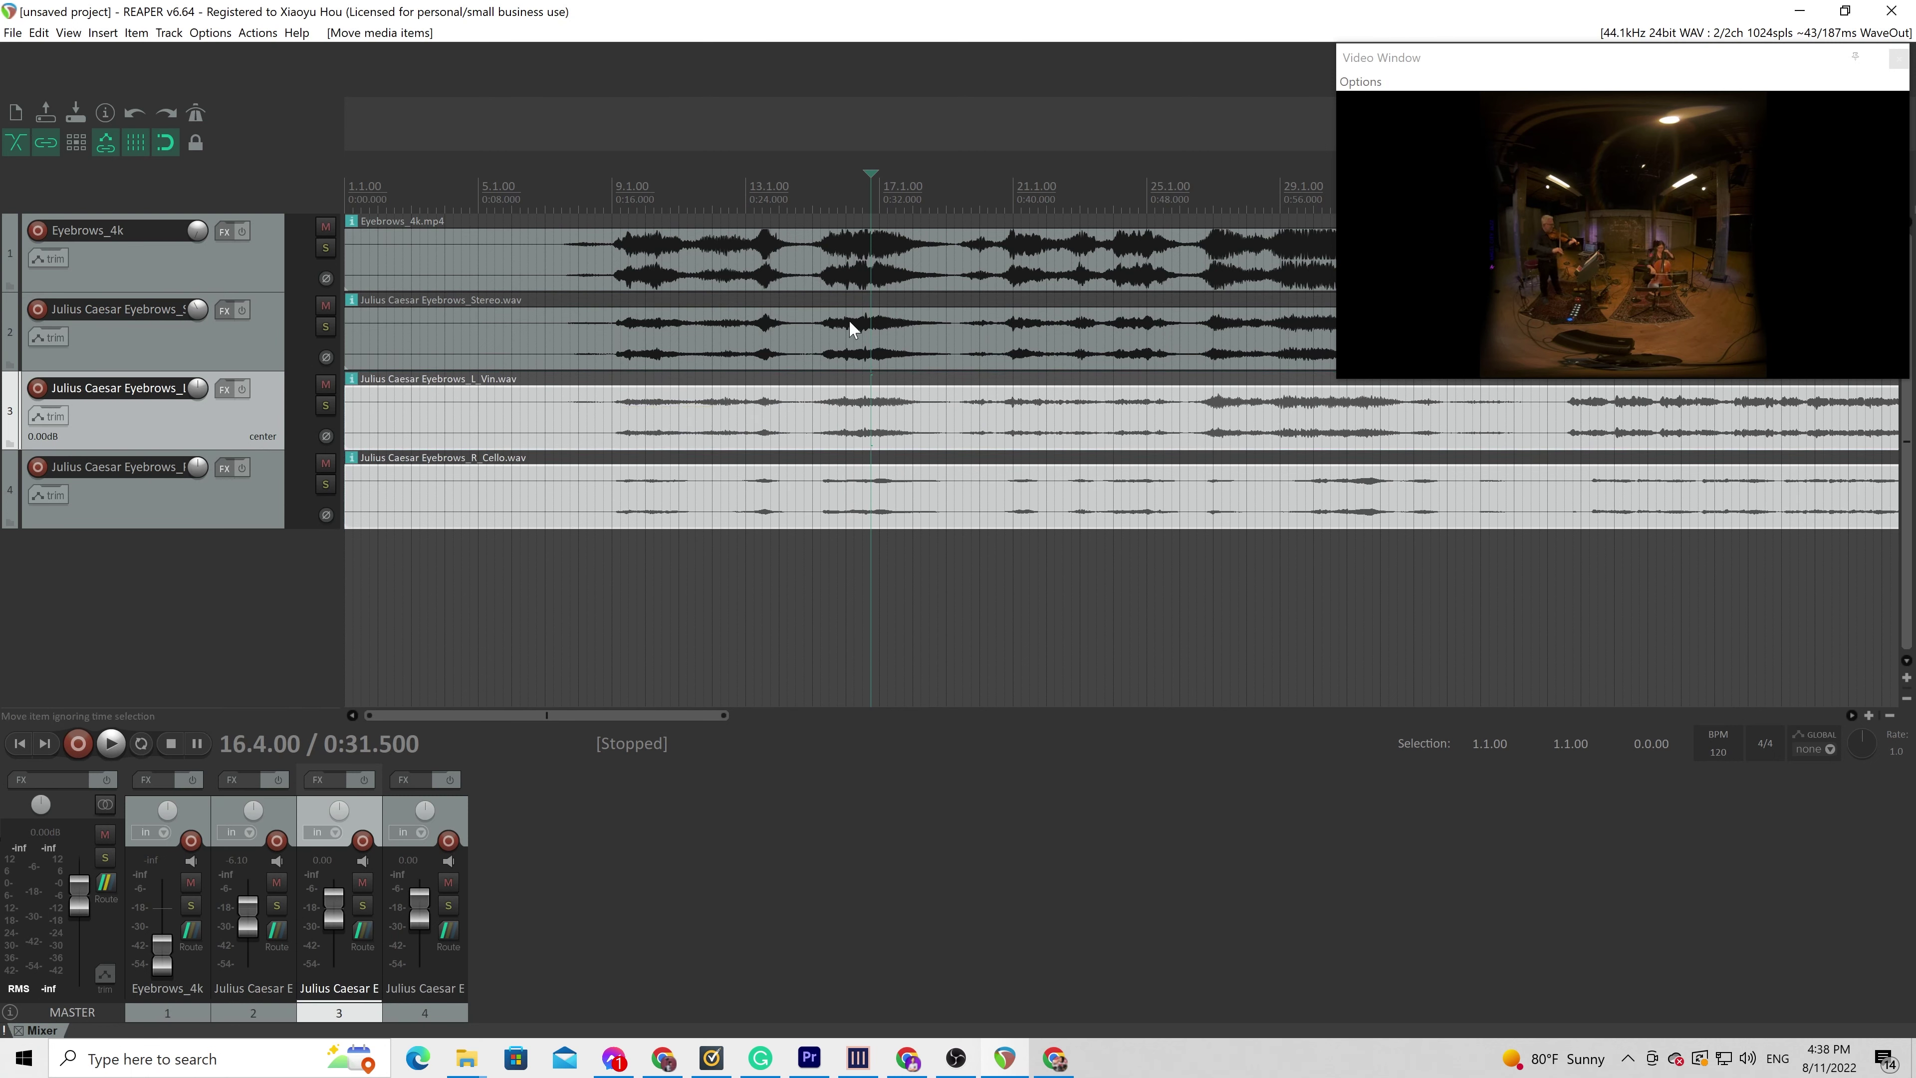
Play back to compare the stems and mute the stereo mix track
key("Left")
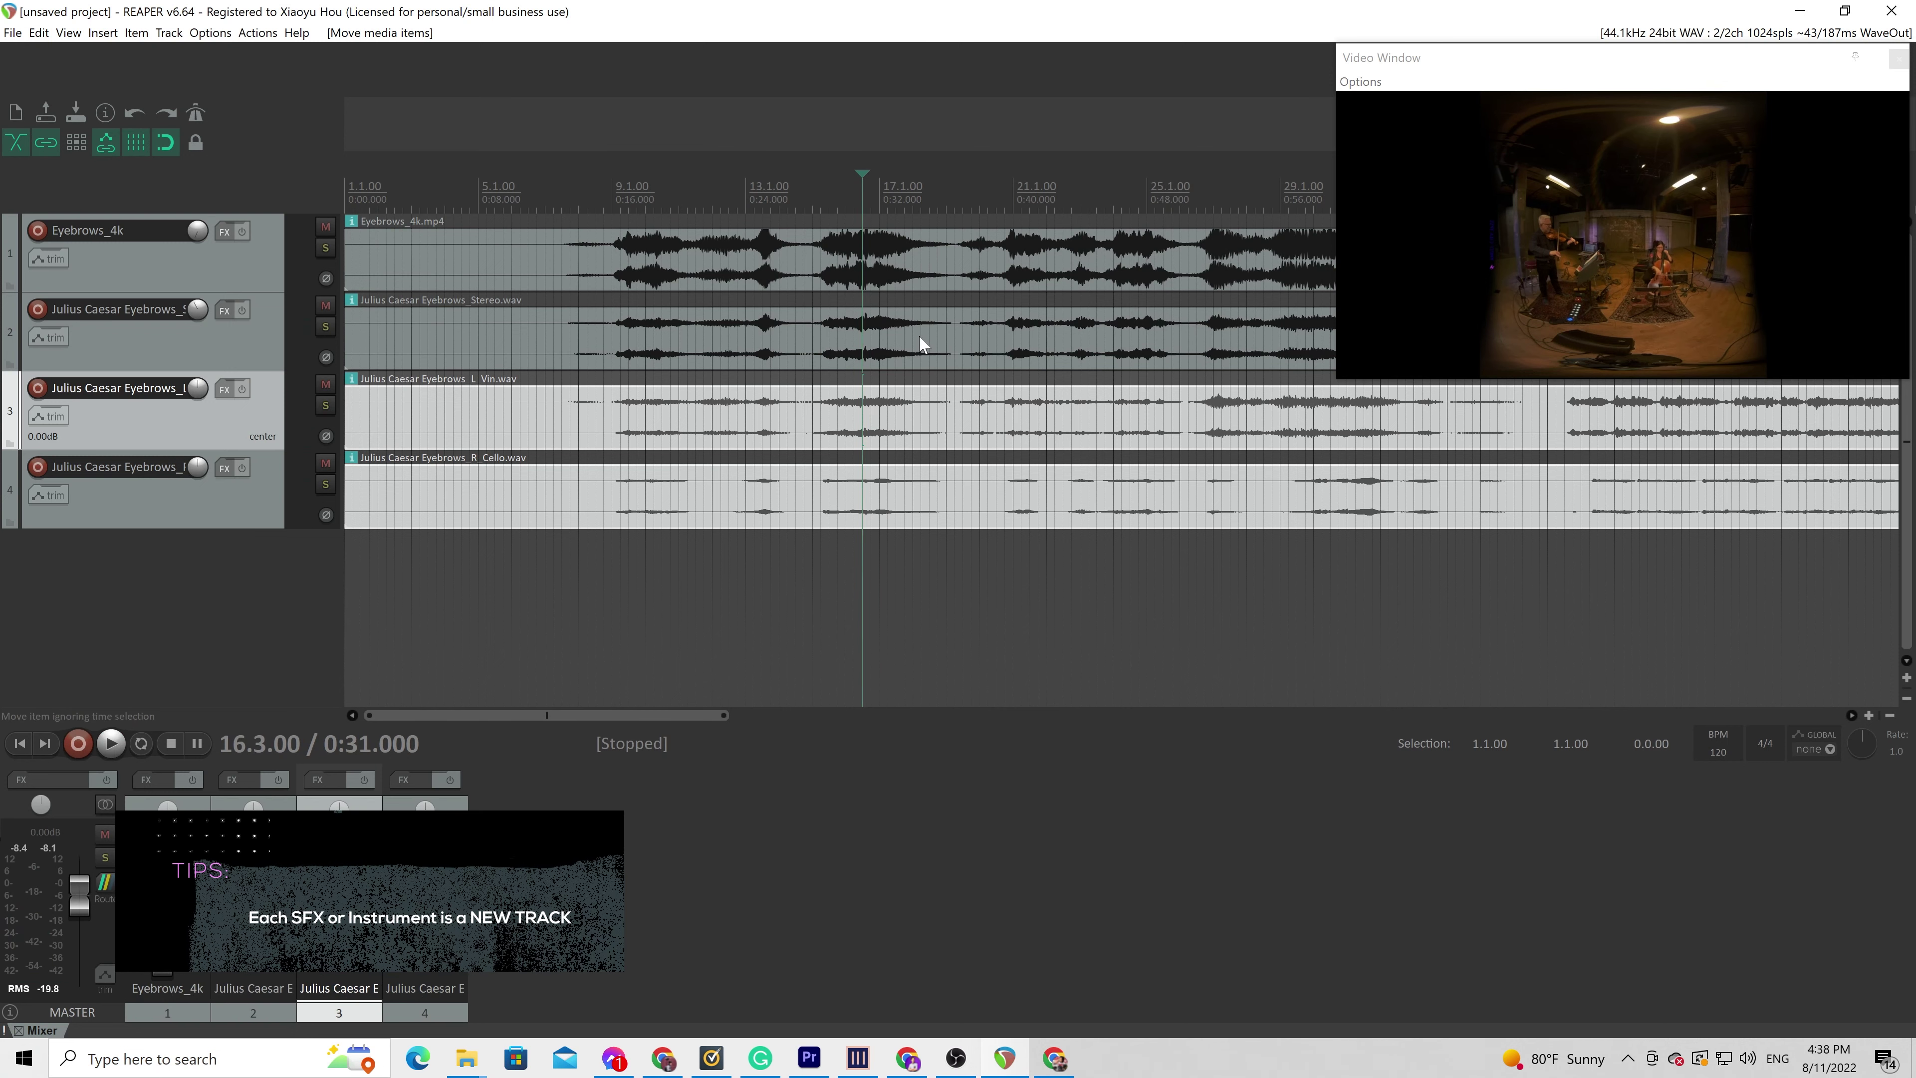
left_click(798, 332)
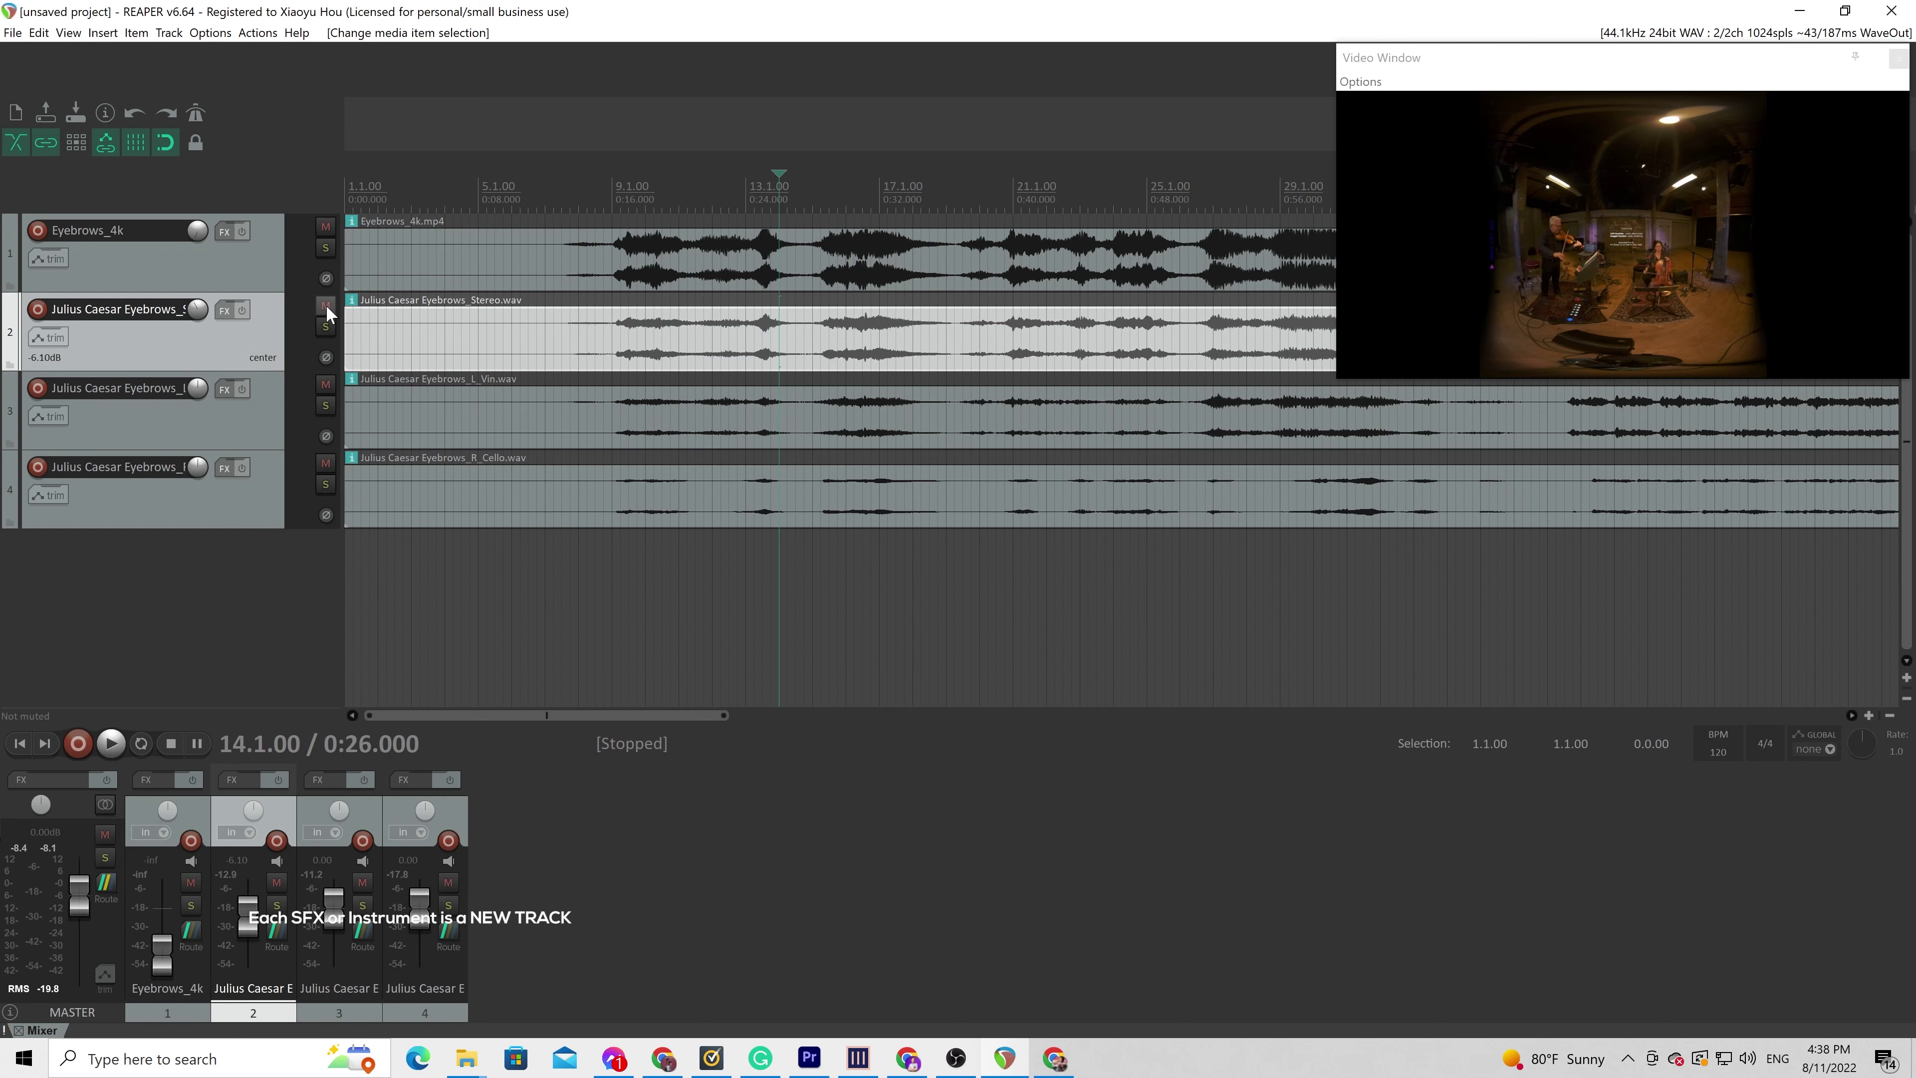
key("space")
key("space")
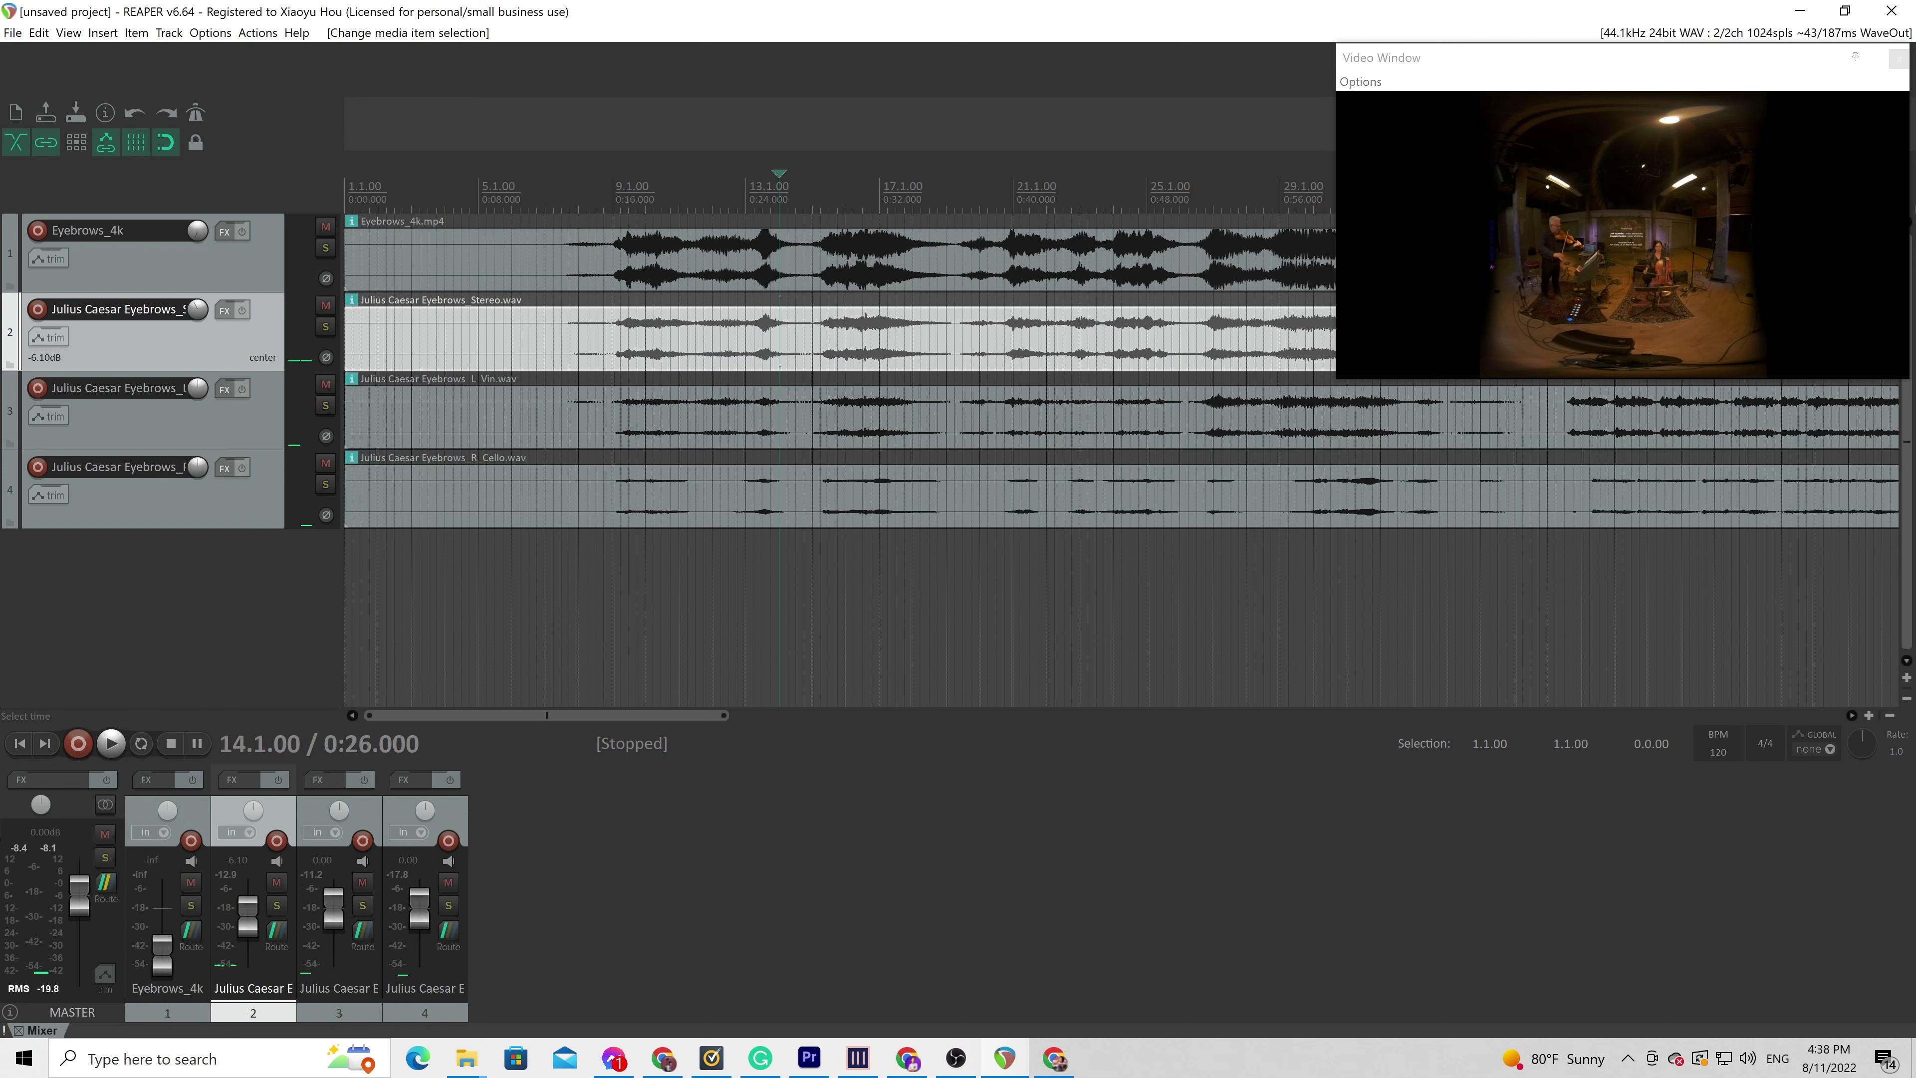
left_click(325, 306)
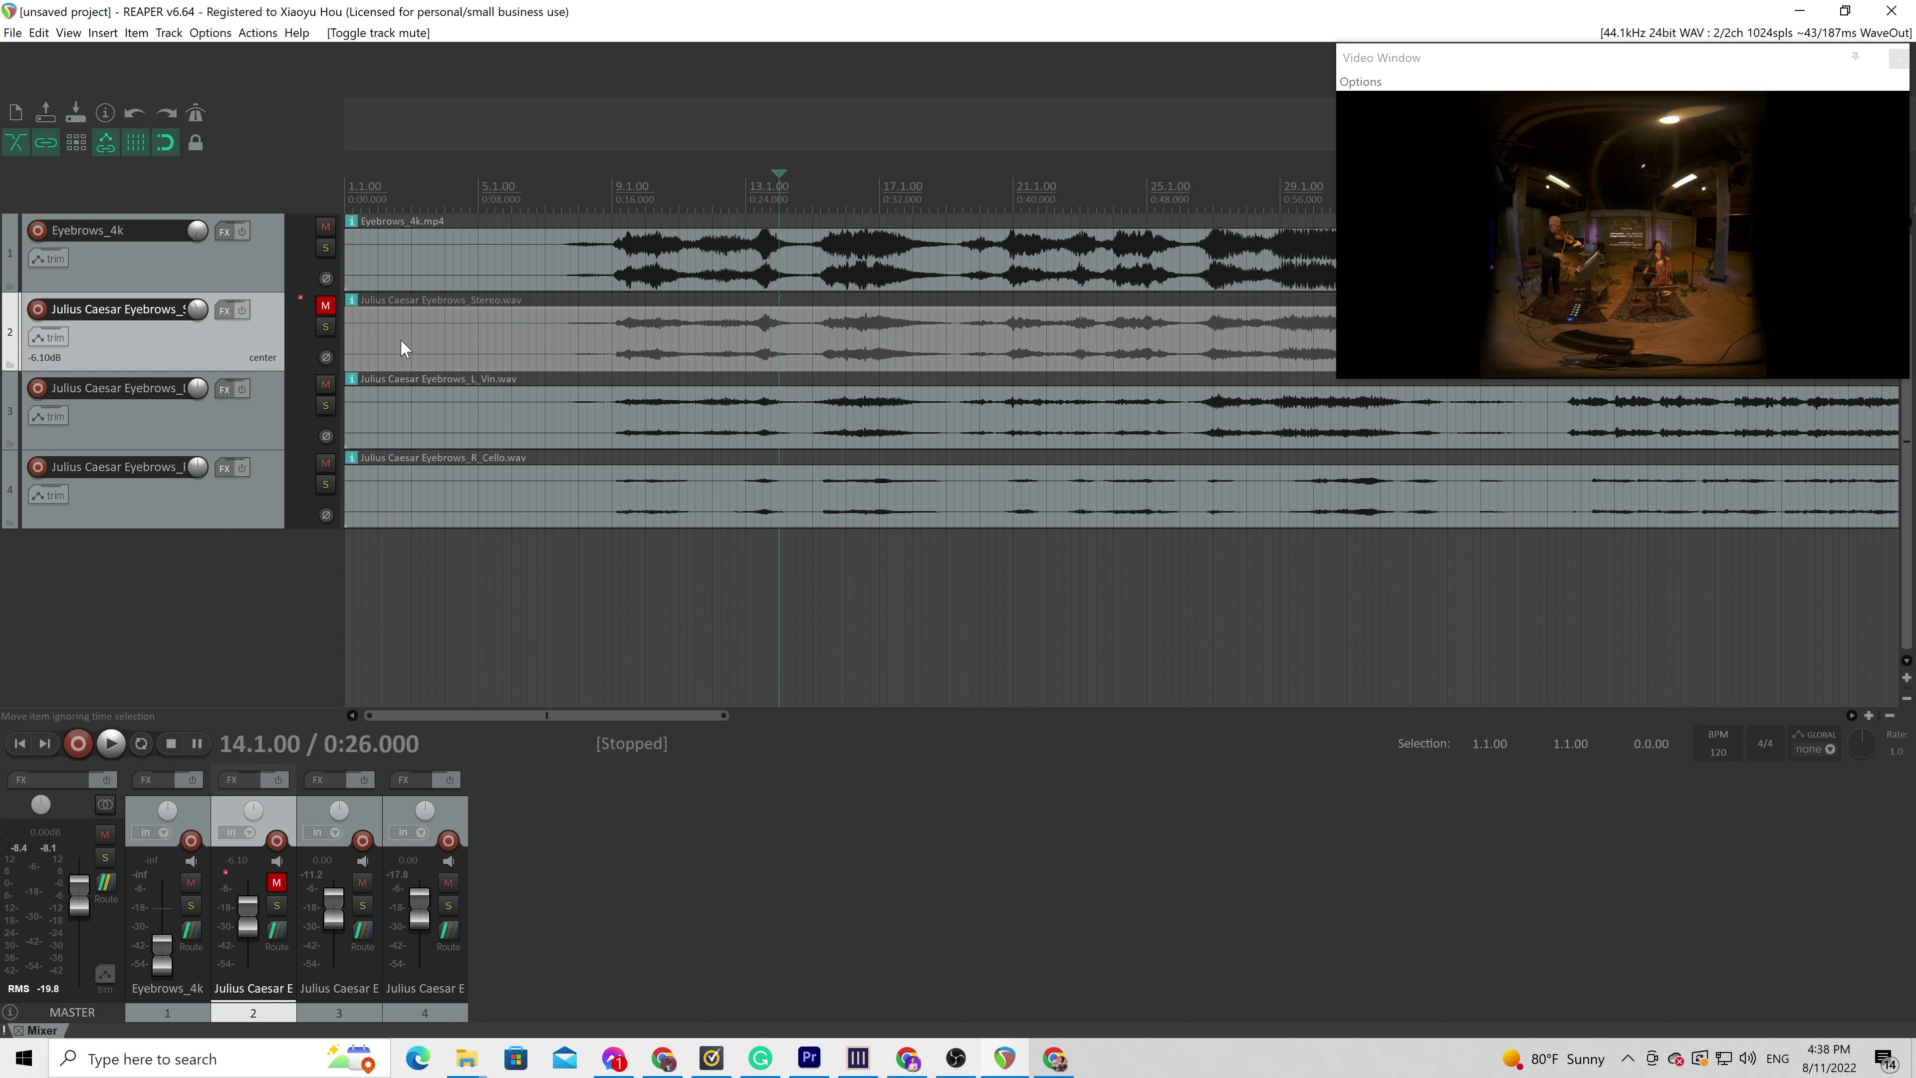
left_click(365, 936)
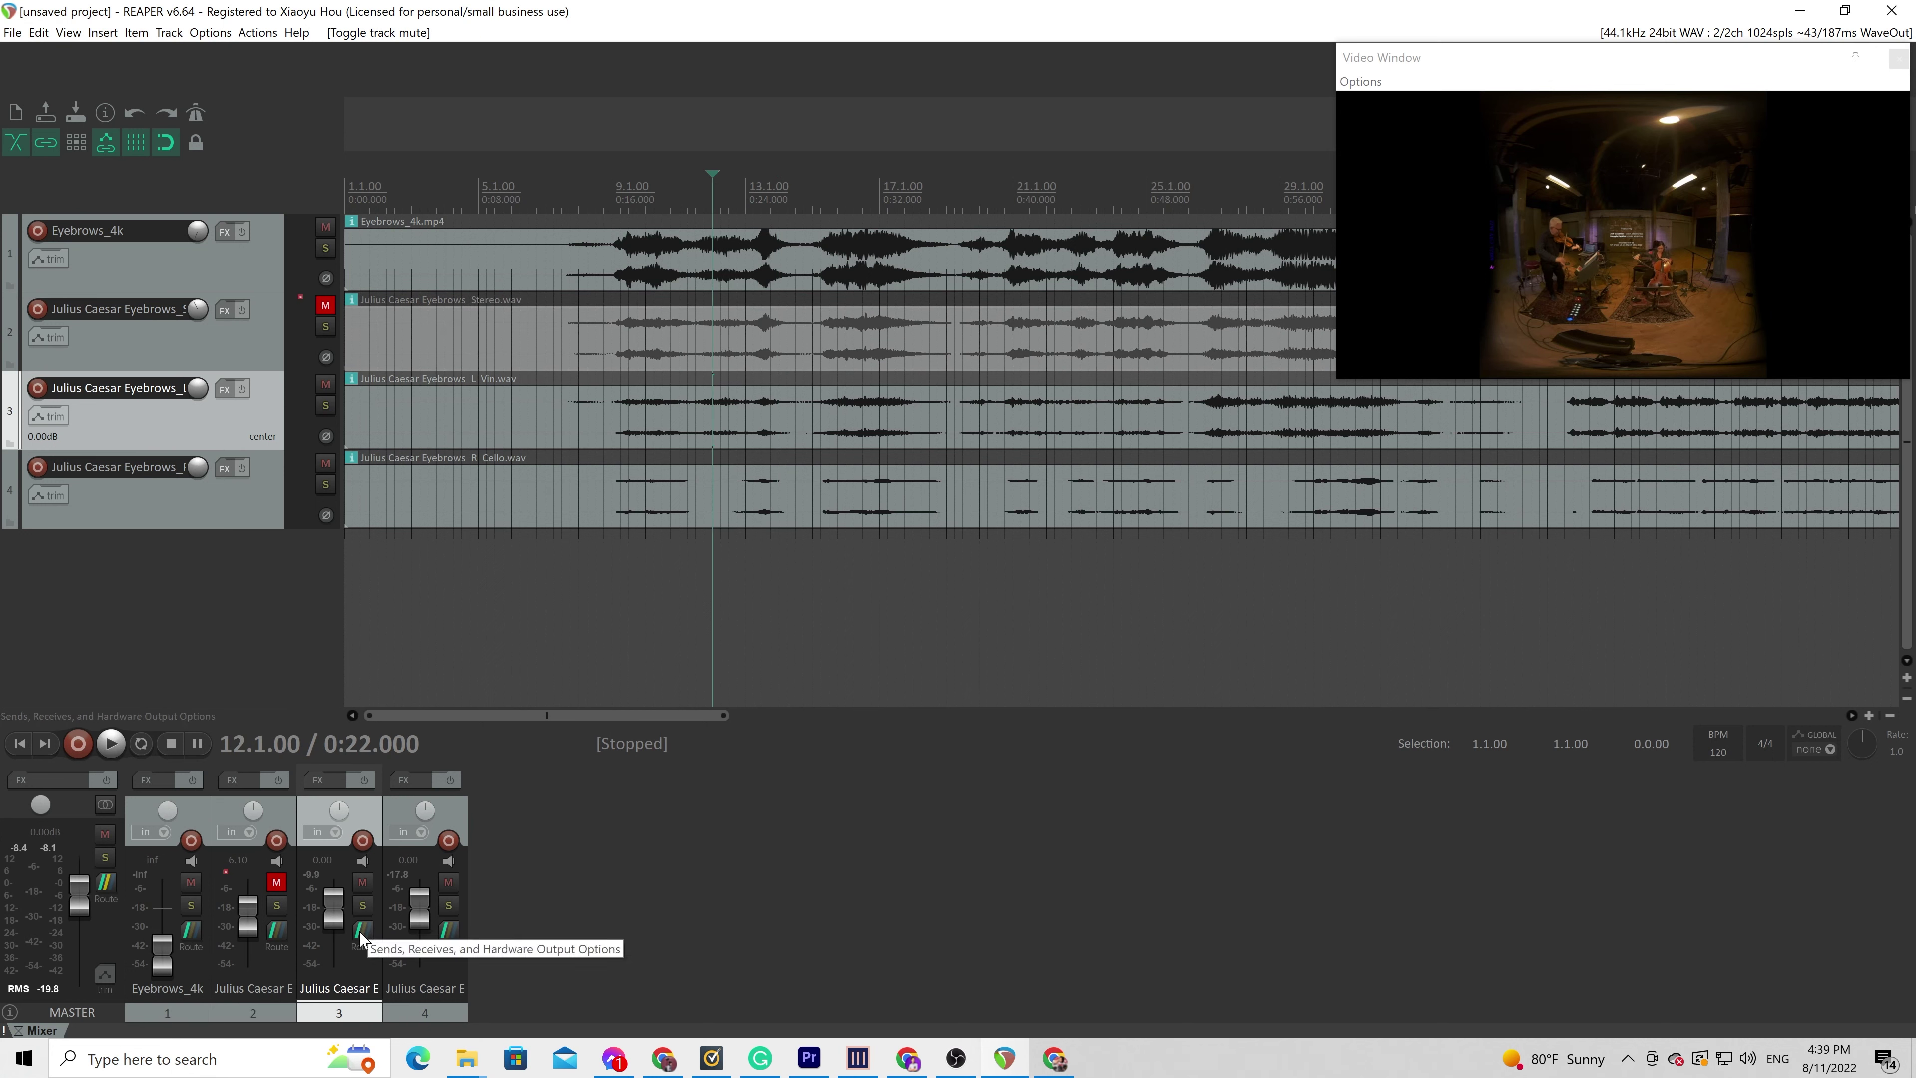
Set the L_Vln violin track to 16 track channels
left_click(364, 935)
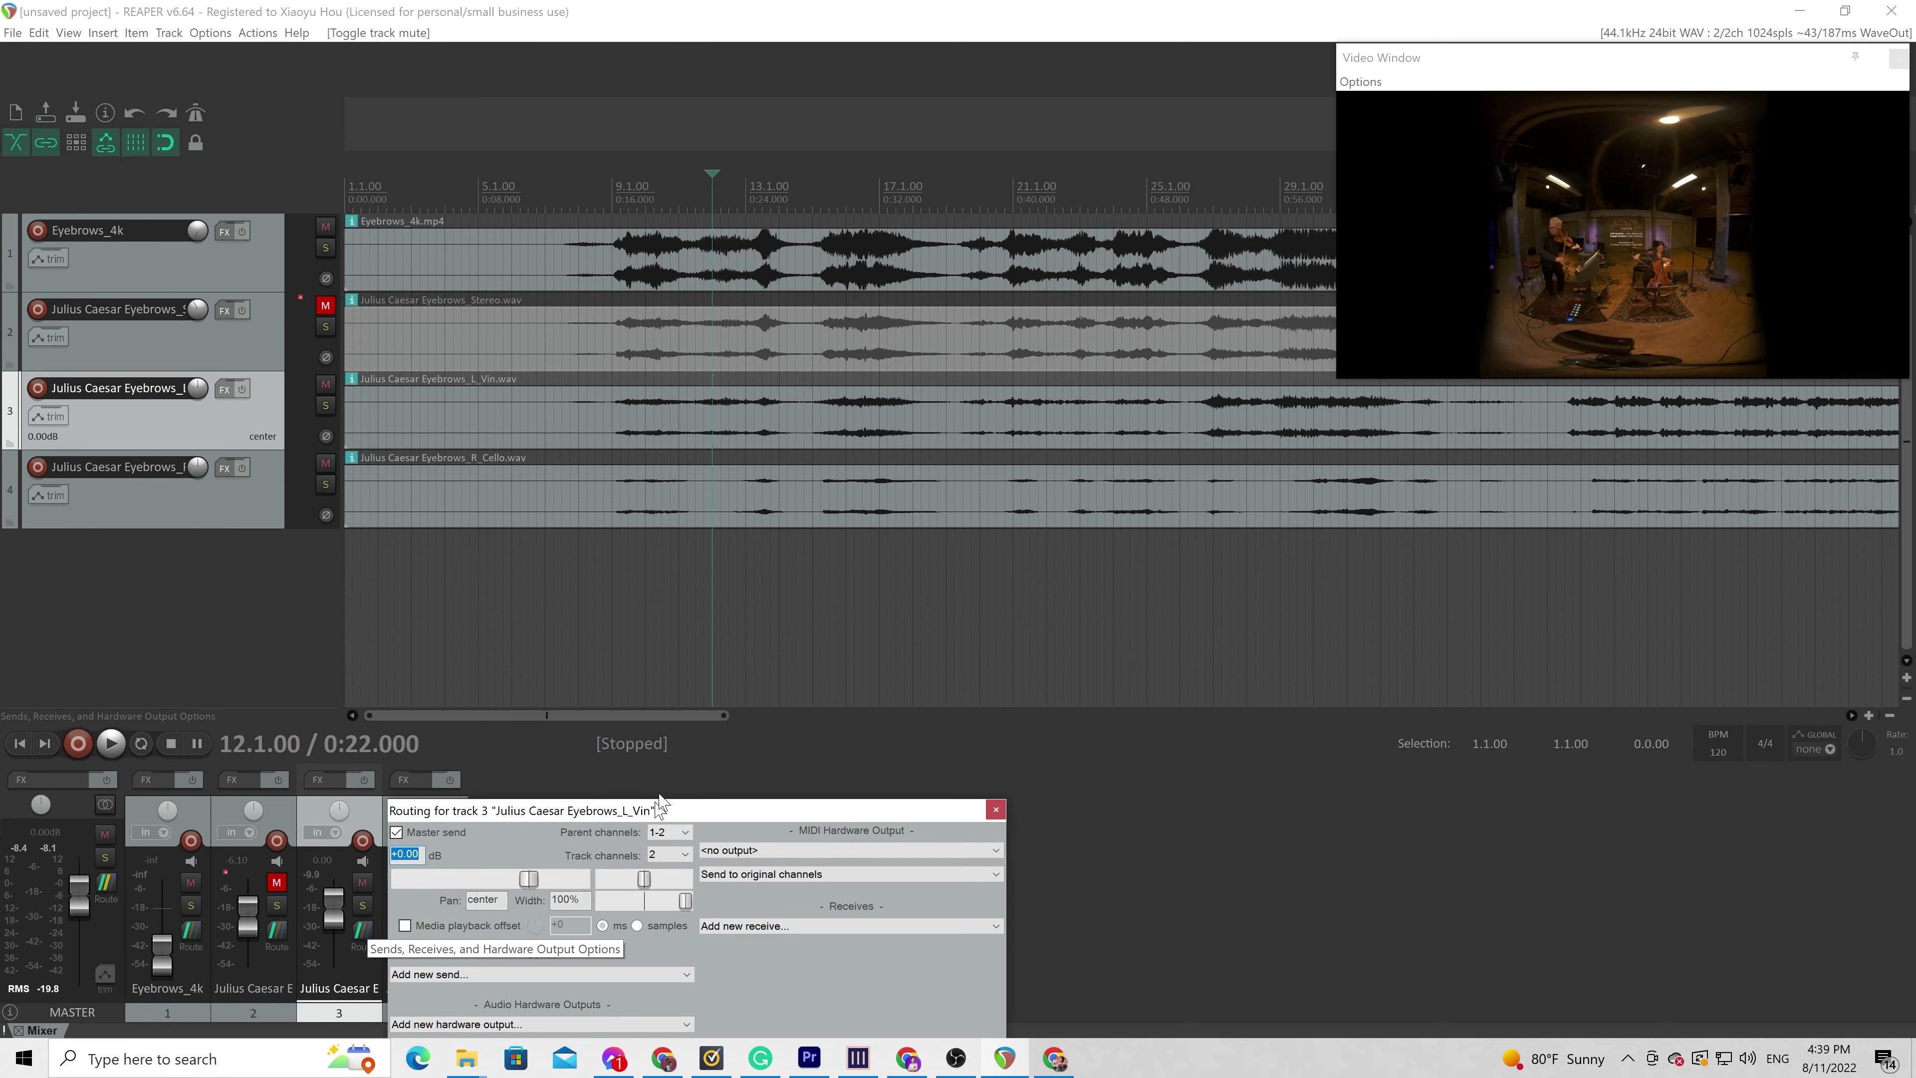
left_click(668, 855)
left_click(663, 974)
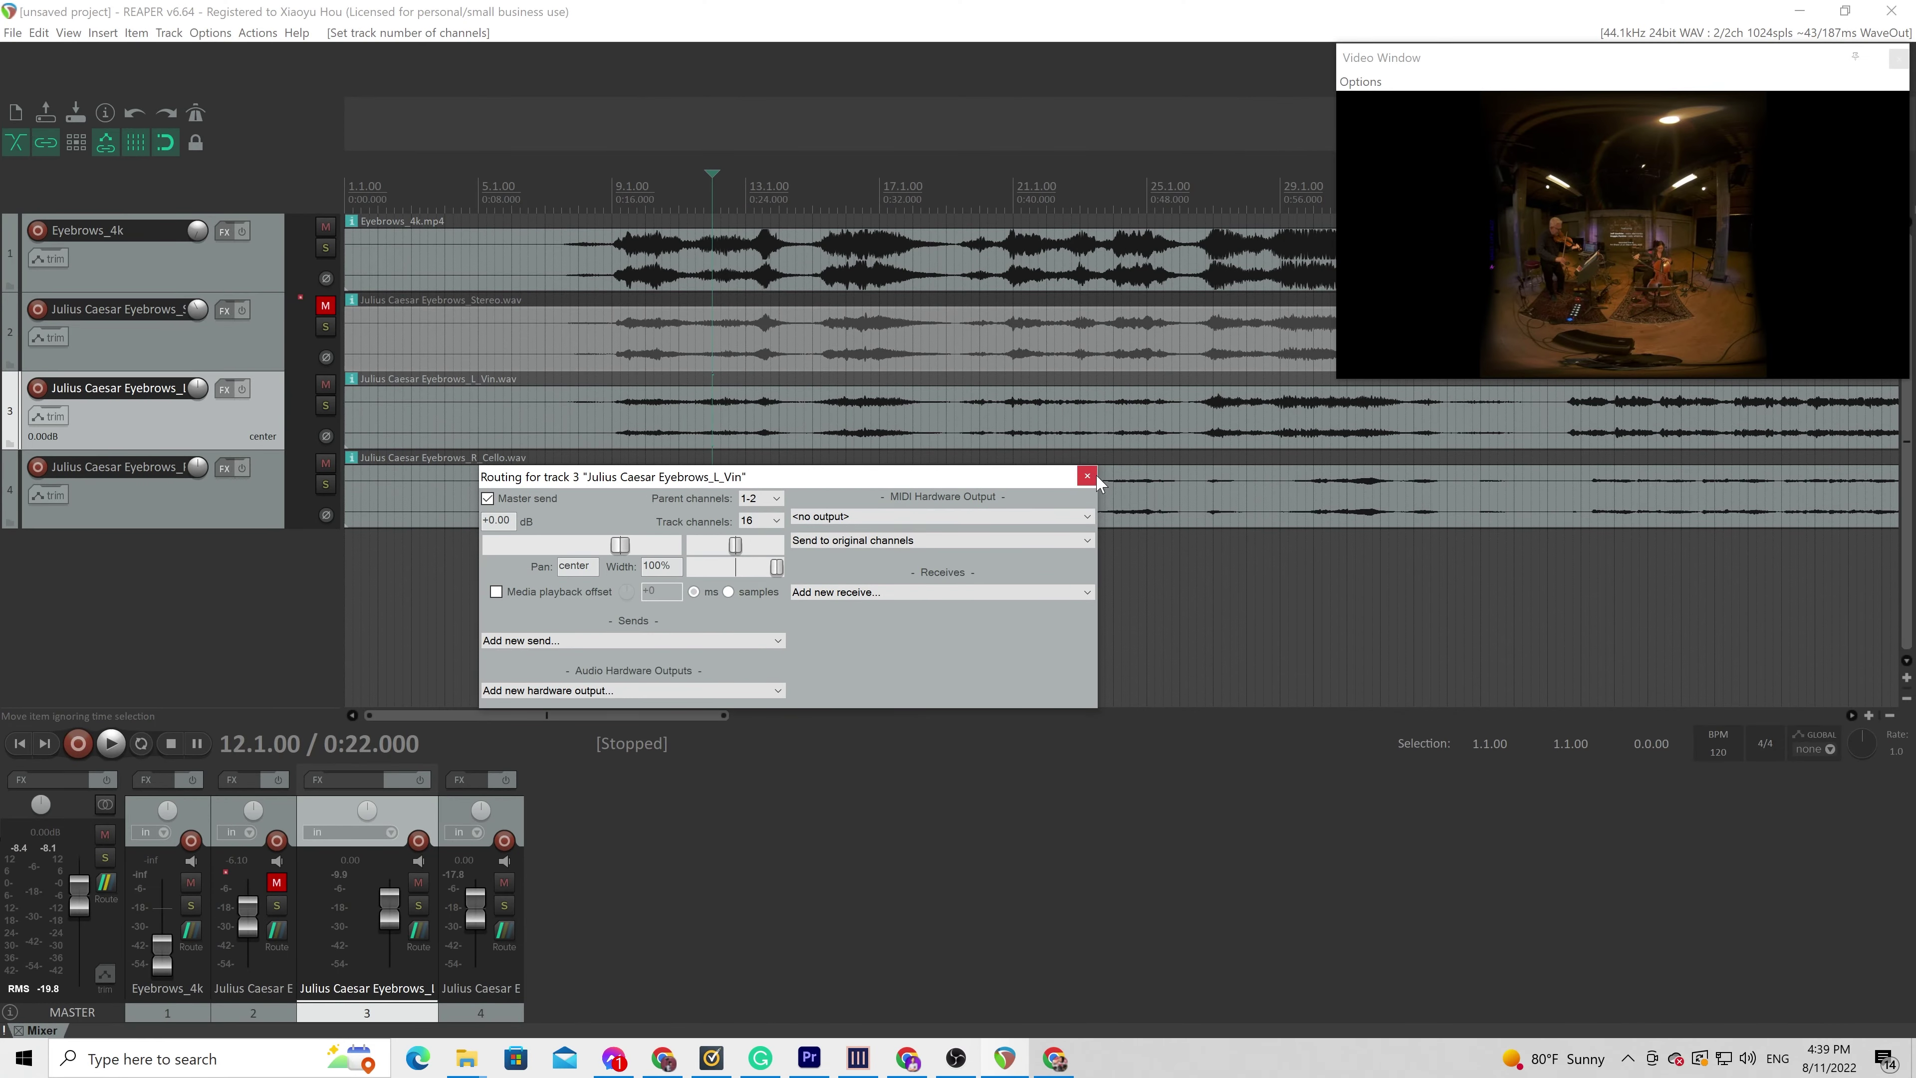
left_click(1088, 476)
Set the R_Cello track to 16 track channels as well
left_click(504, 935)
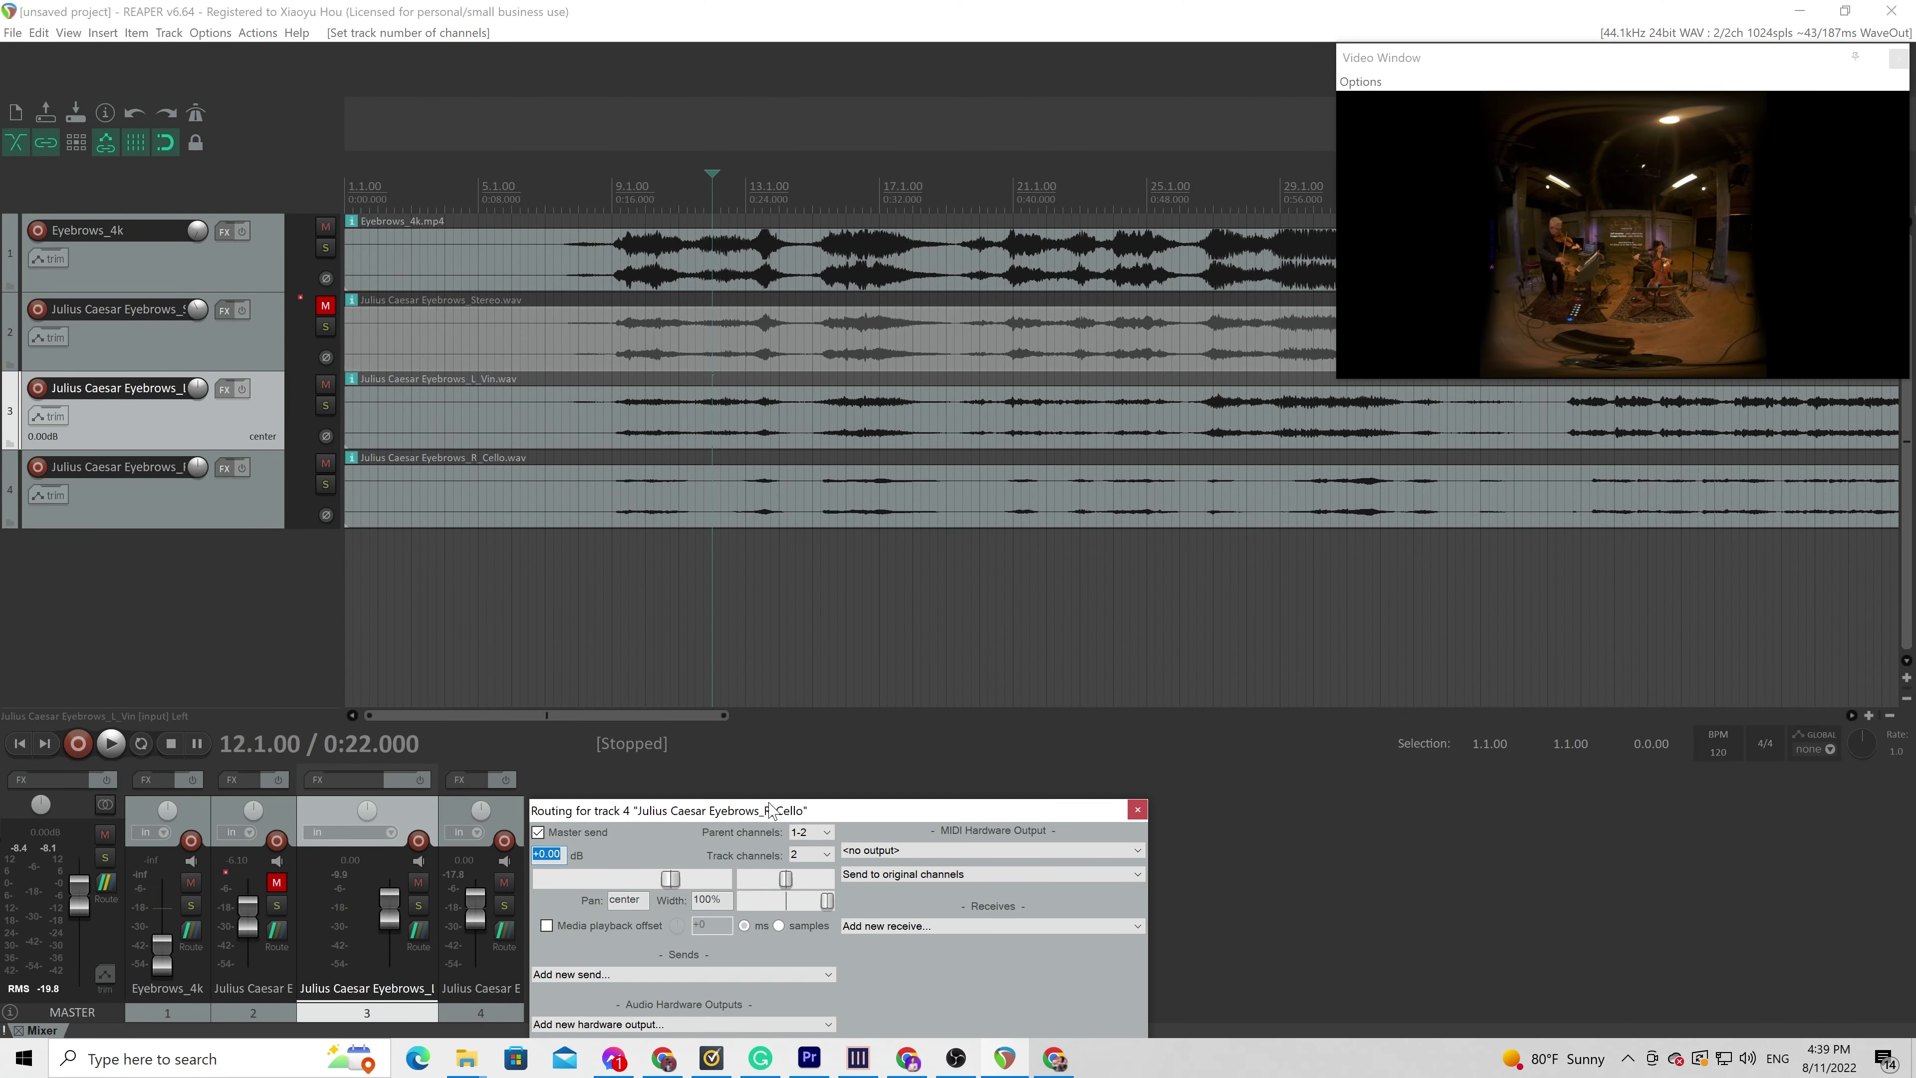
left_click_drag(769, 810, 788, 519)
left_click(828, 562)
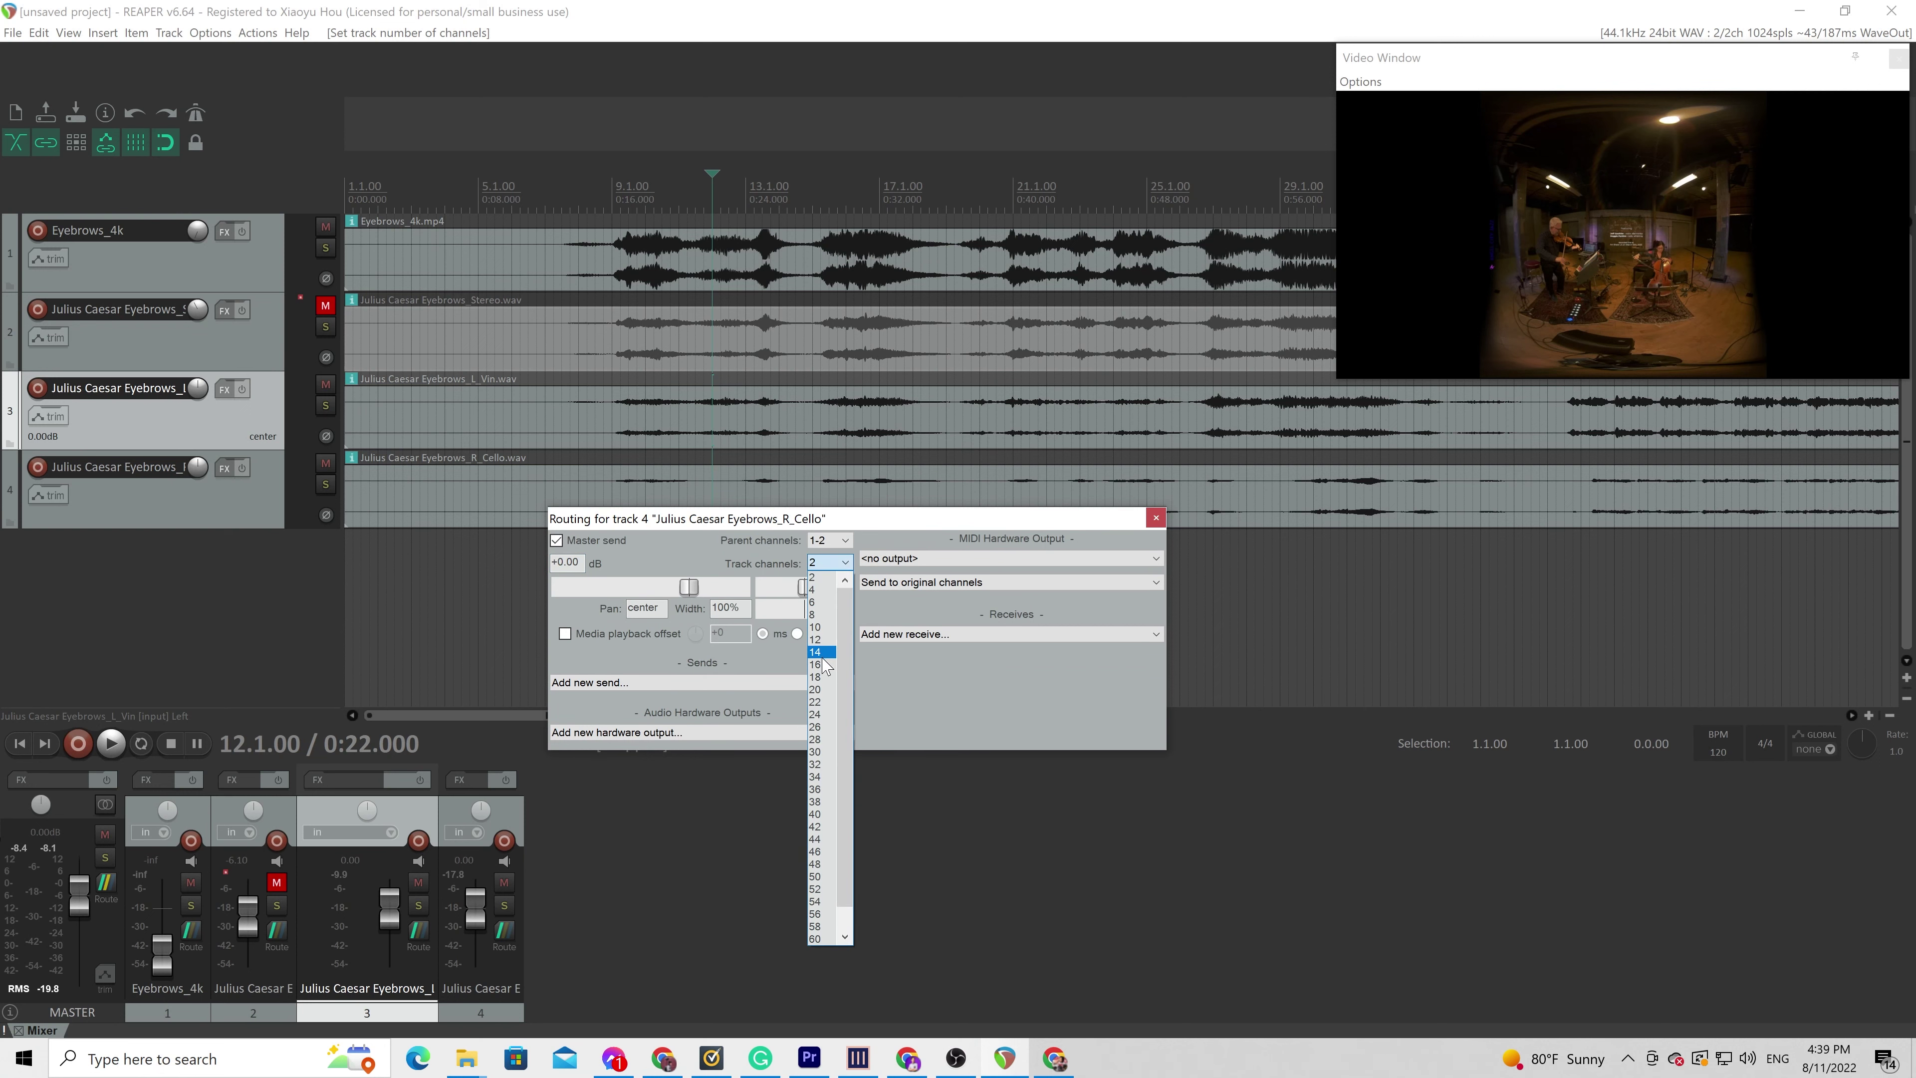
left_click(821, 664)
left_click(1155, 519)
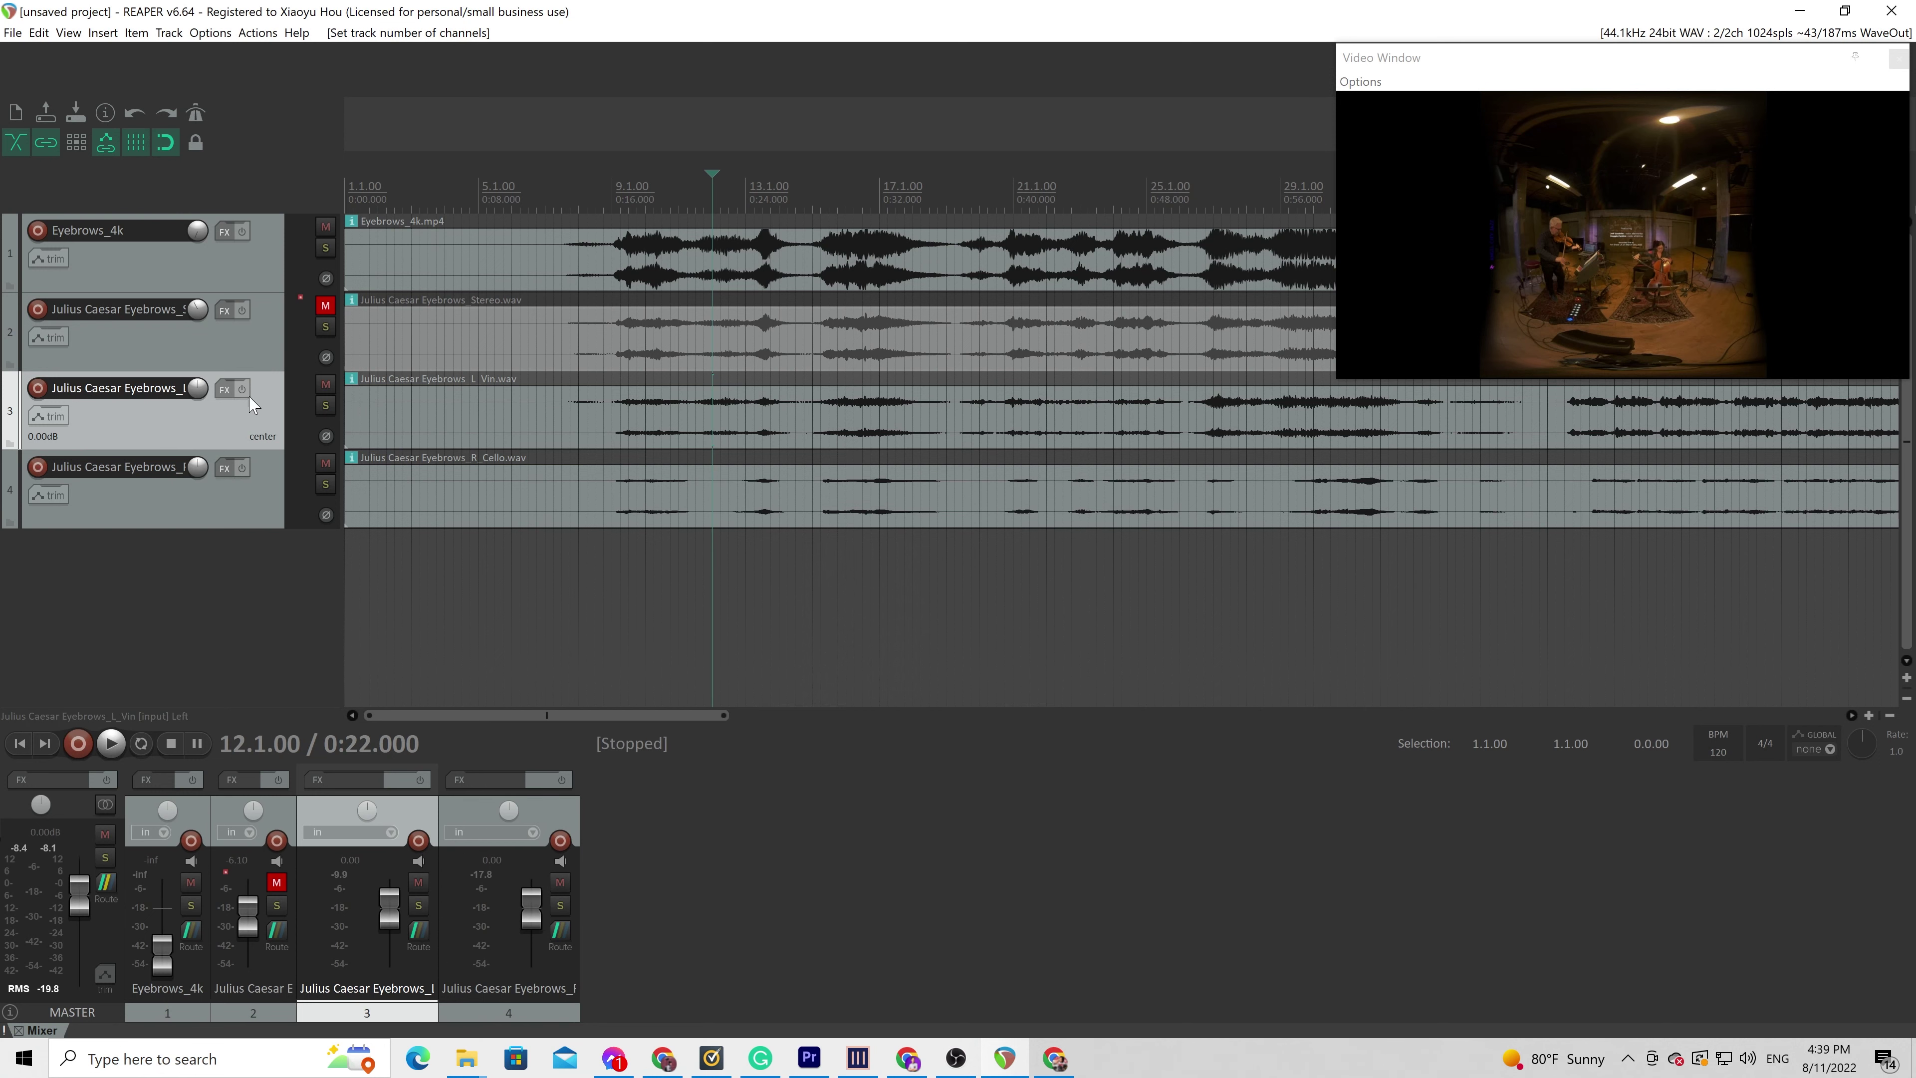
Add the Ambi Pan HD (16ch) panner to the violin track
left_click(226, 390)
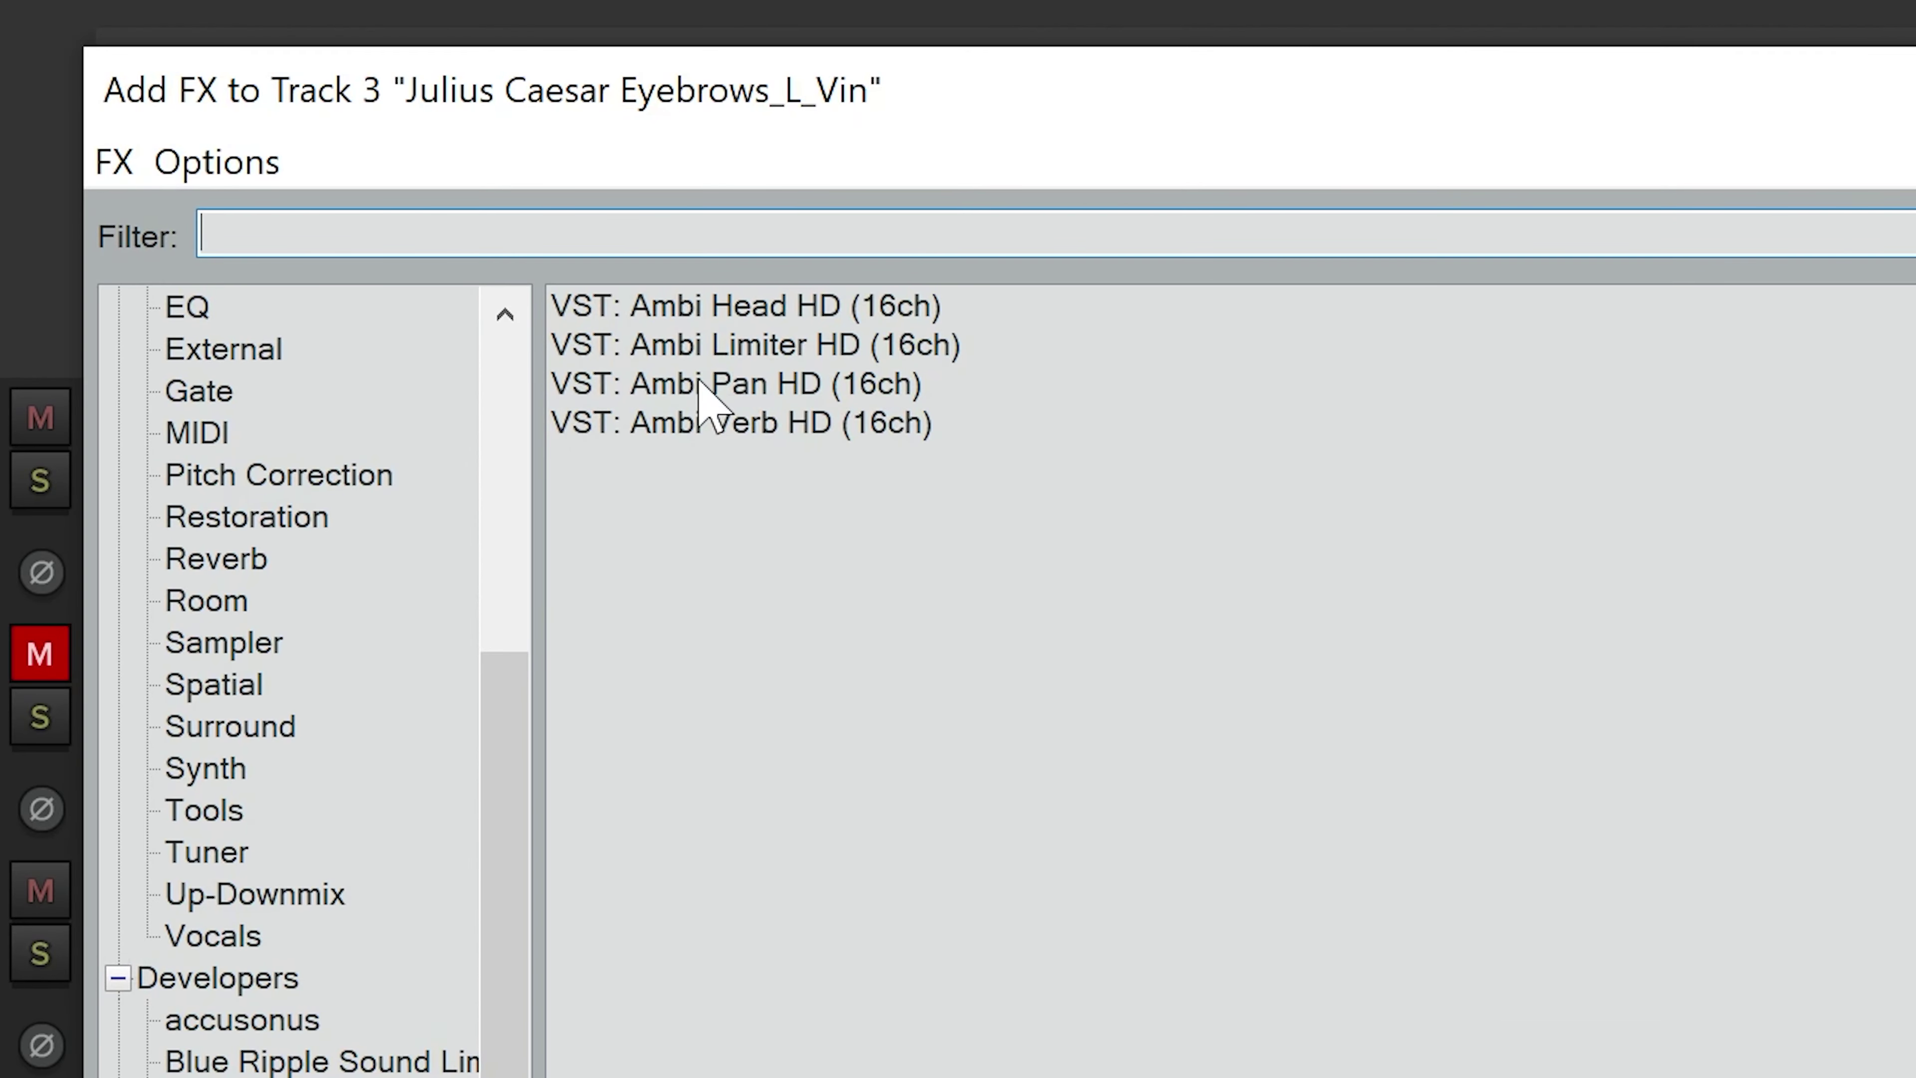
left_click(701, 385)
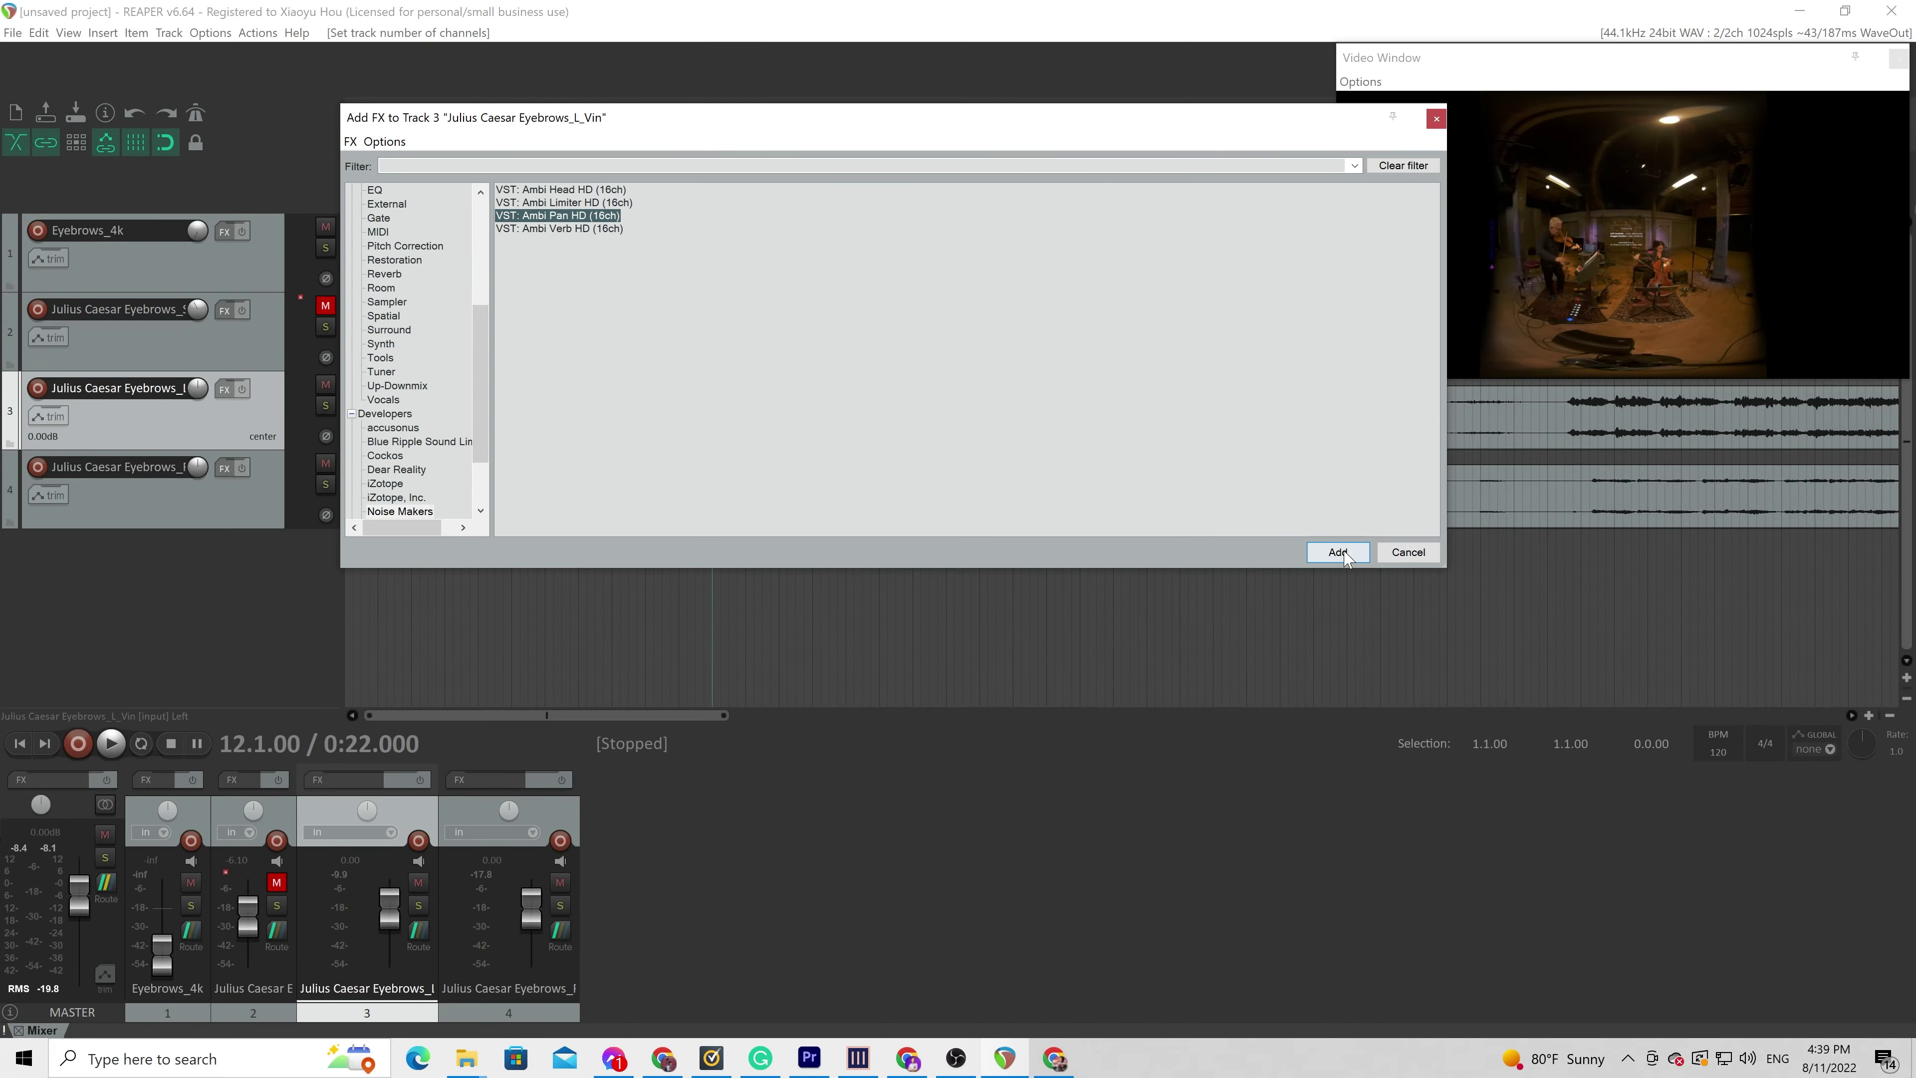
left_click(1339, 553)
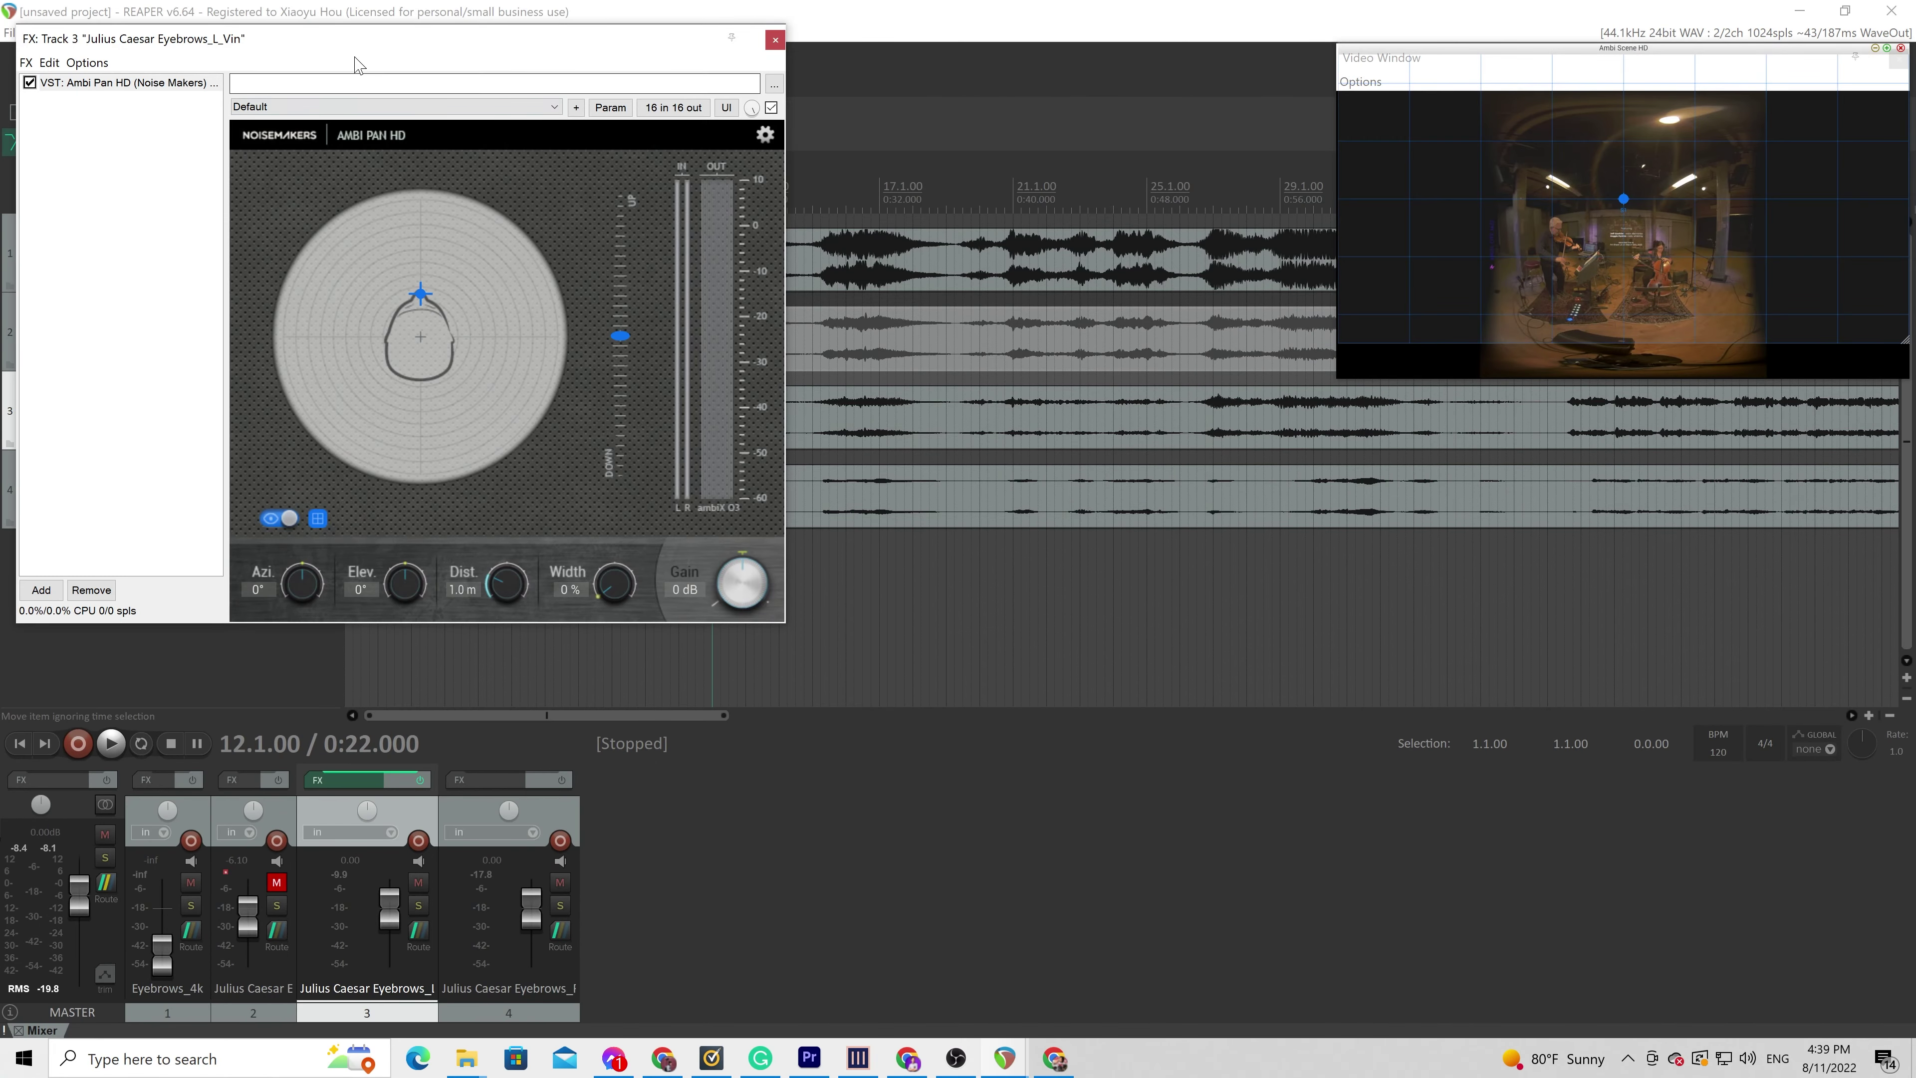
left_click_drag(354, 59, 912, 74)
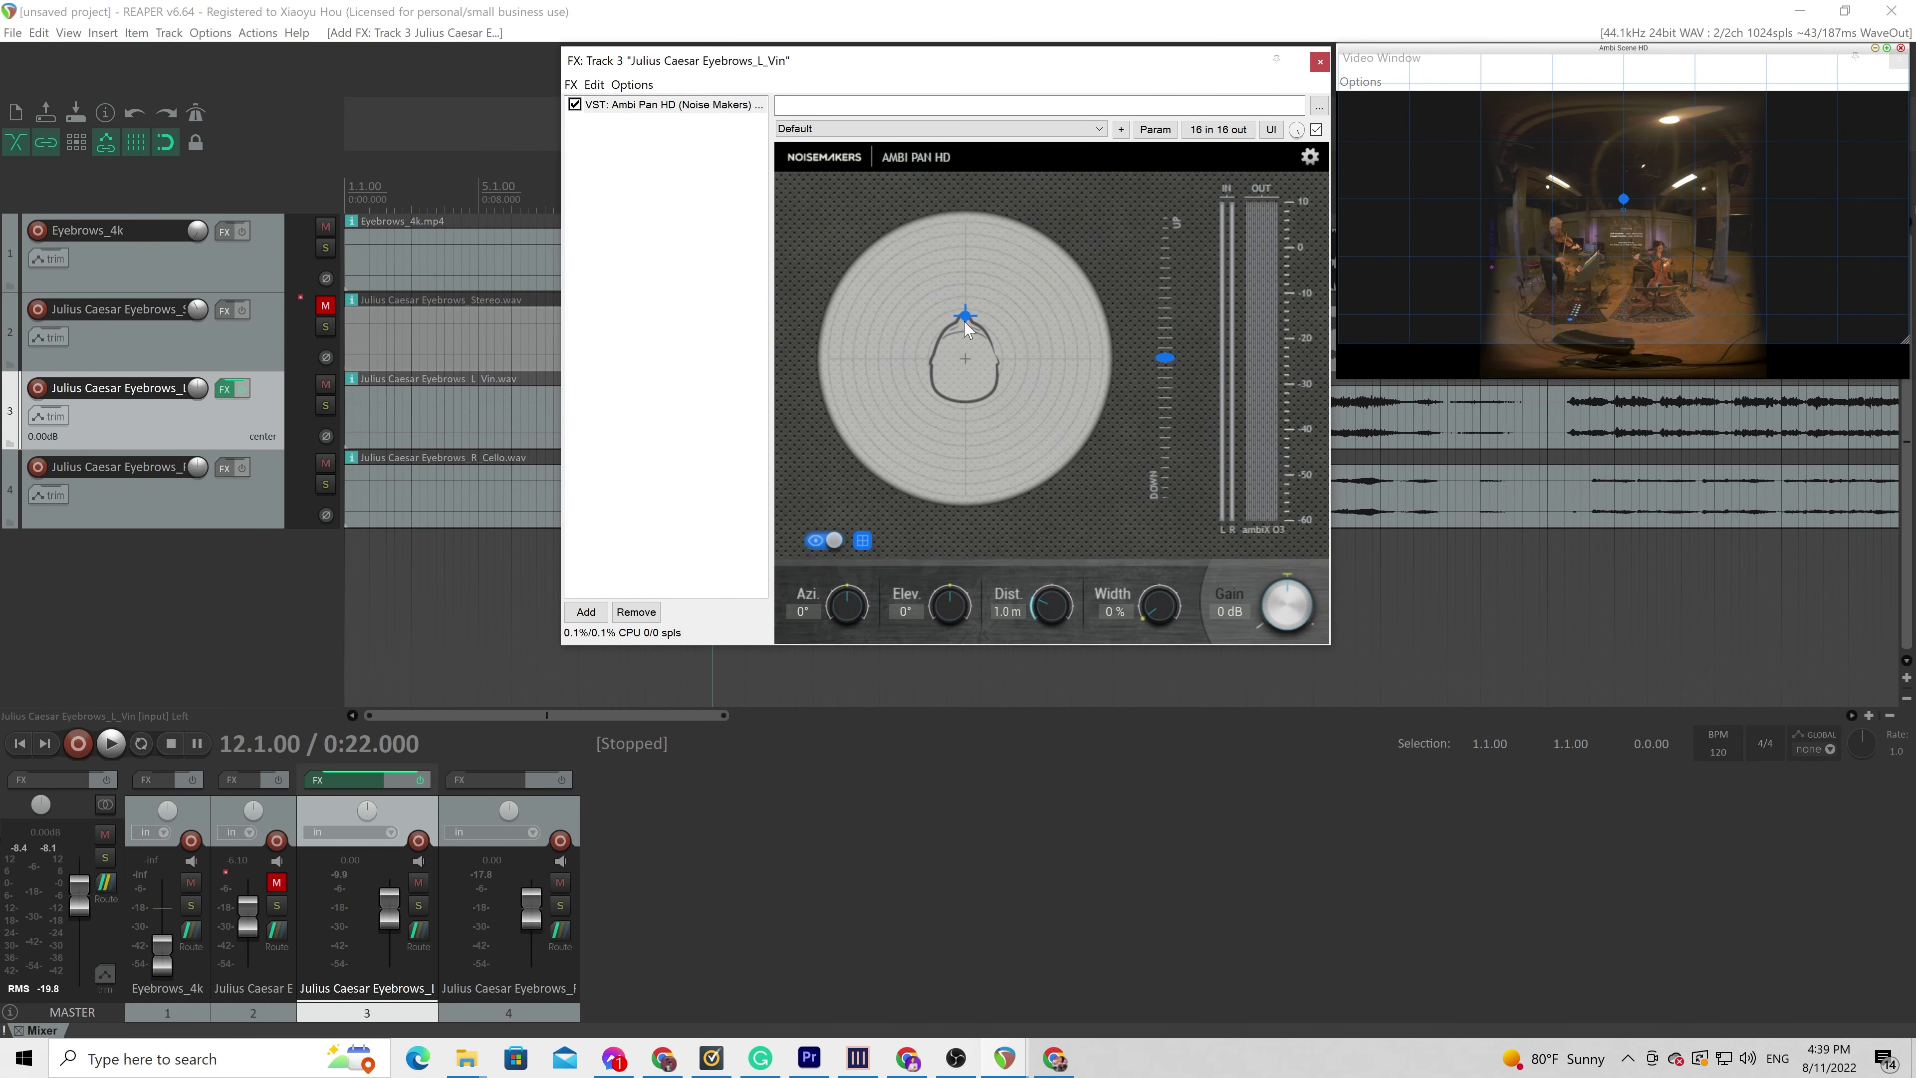
Turn the panner's video overlay off and back on, arranging the plugin windows
left_click(814, 544)
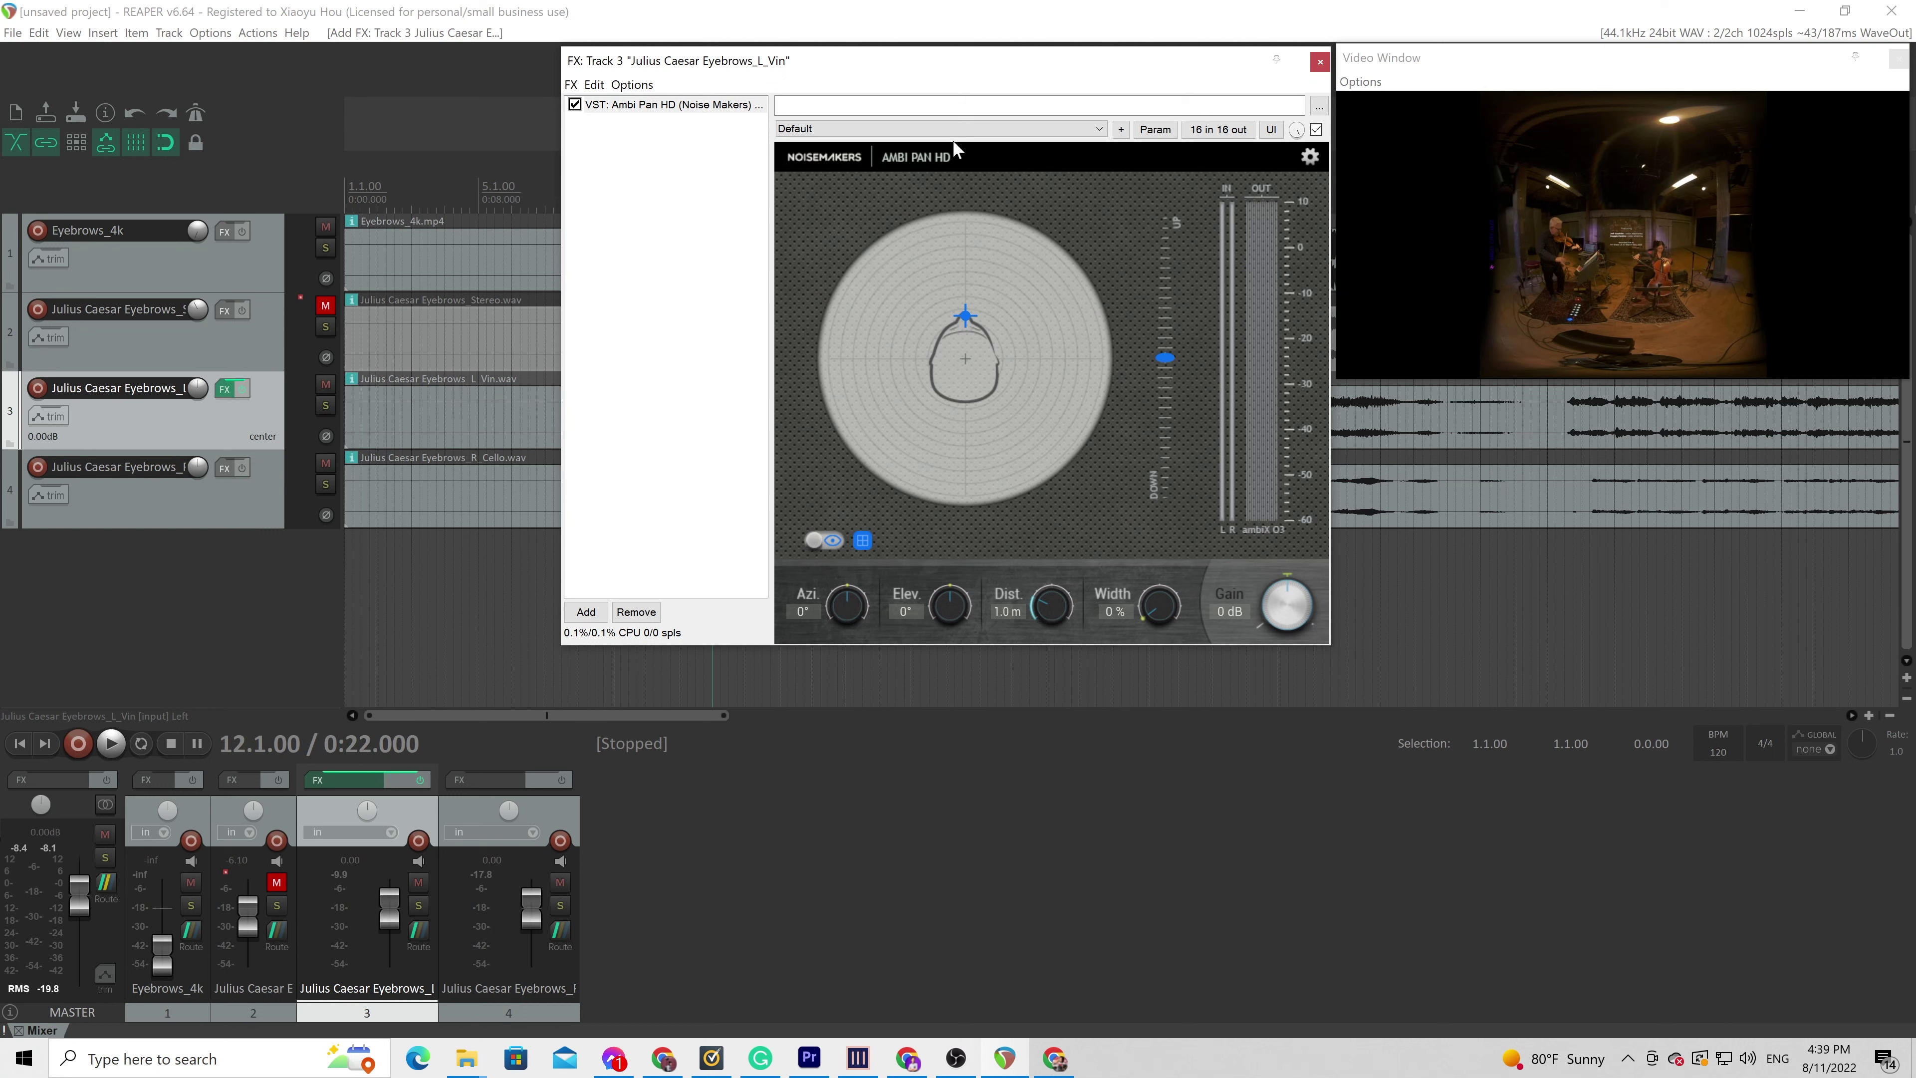
left_click_drag(928, 75, 887, 219)
left_click(789, 686)
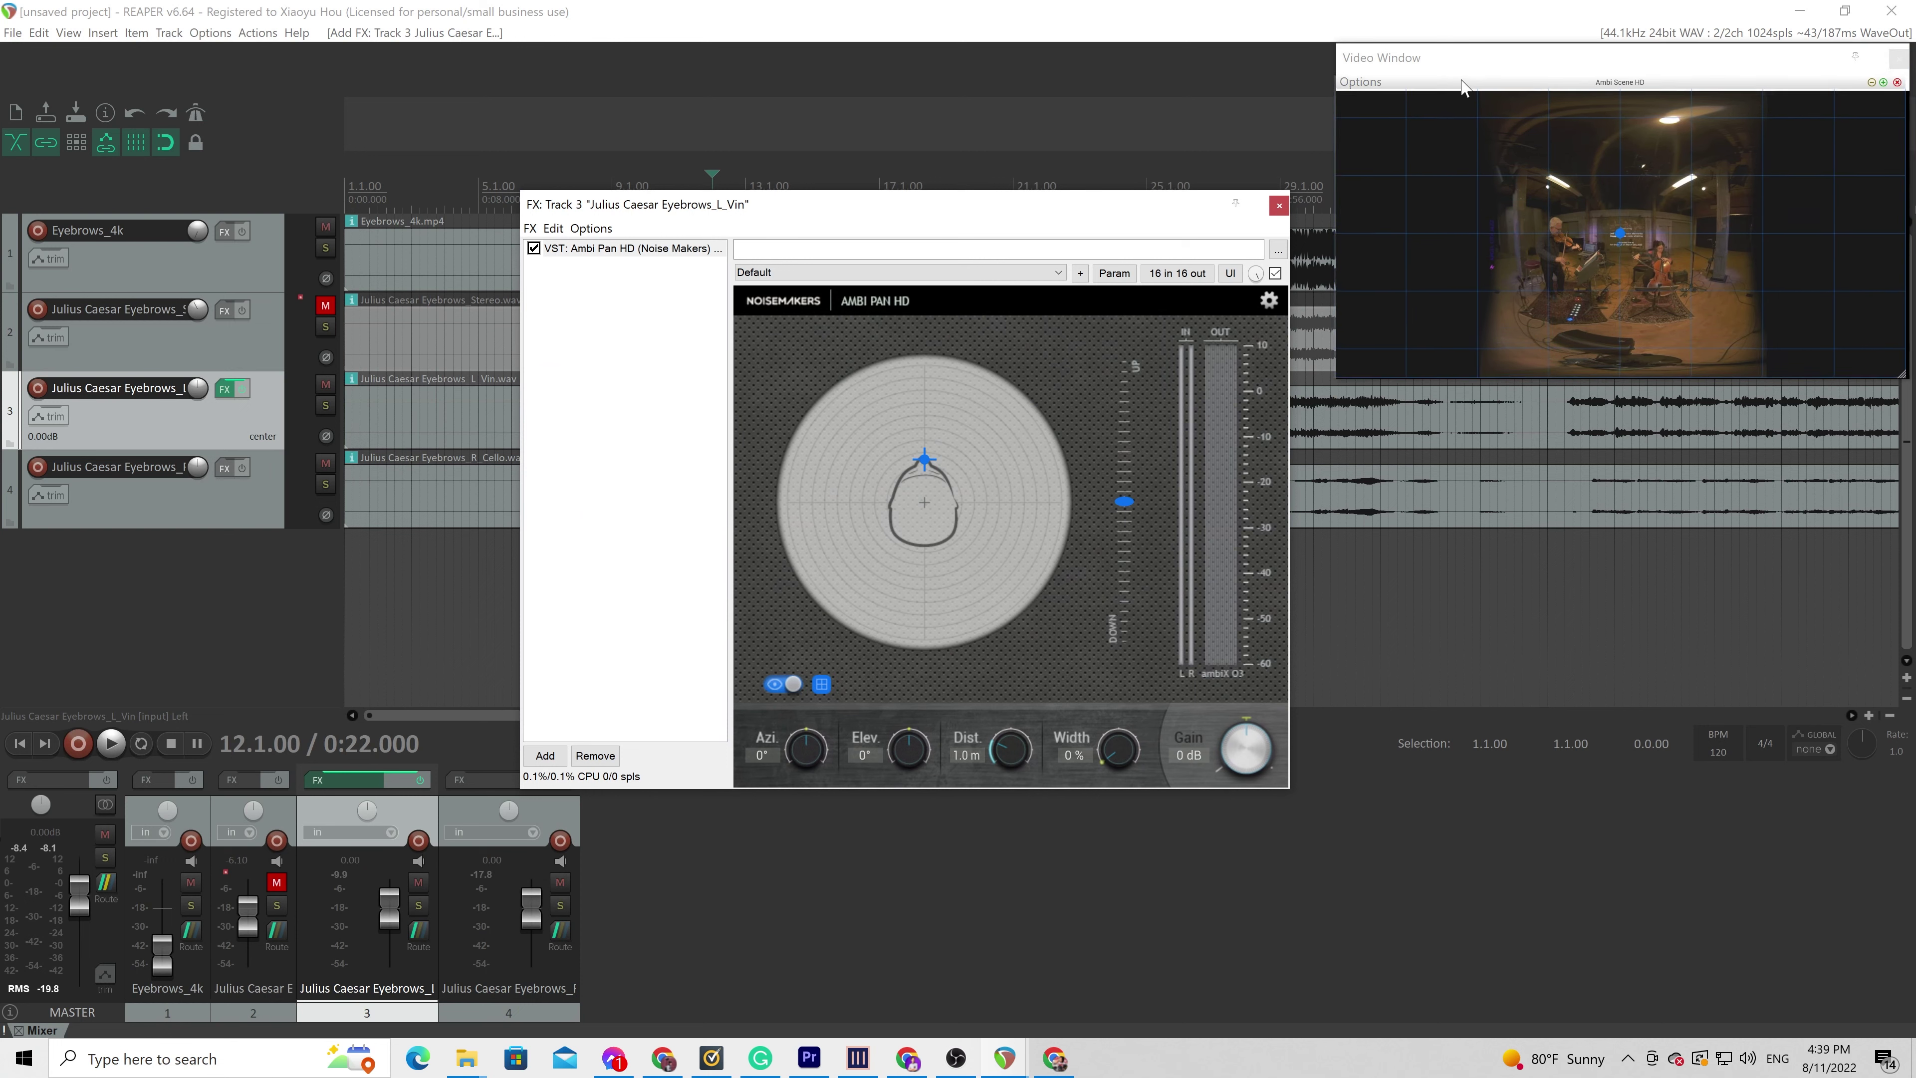
left_click_drag(1467, 52, 1464, 90)
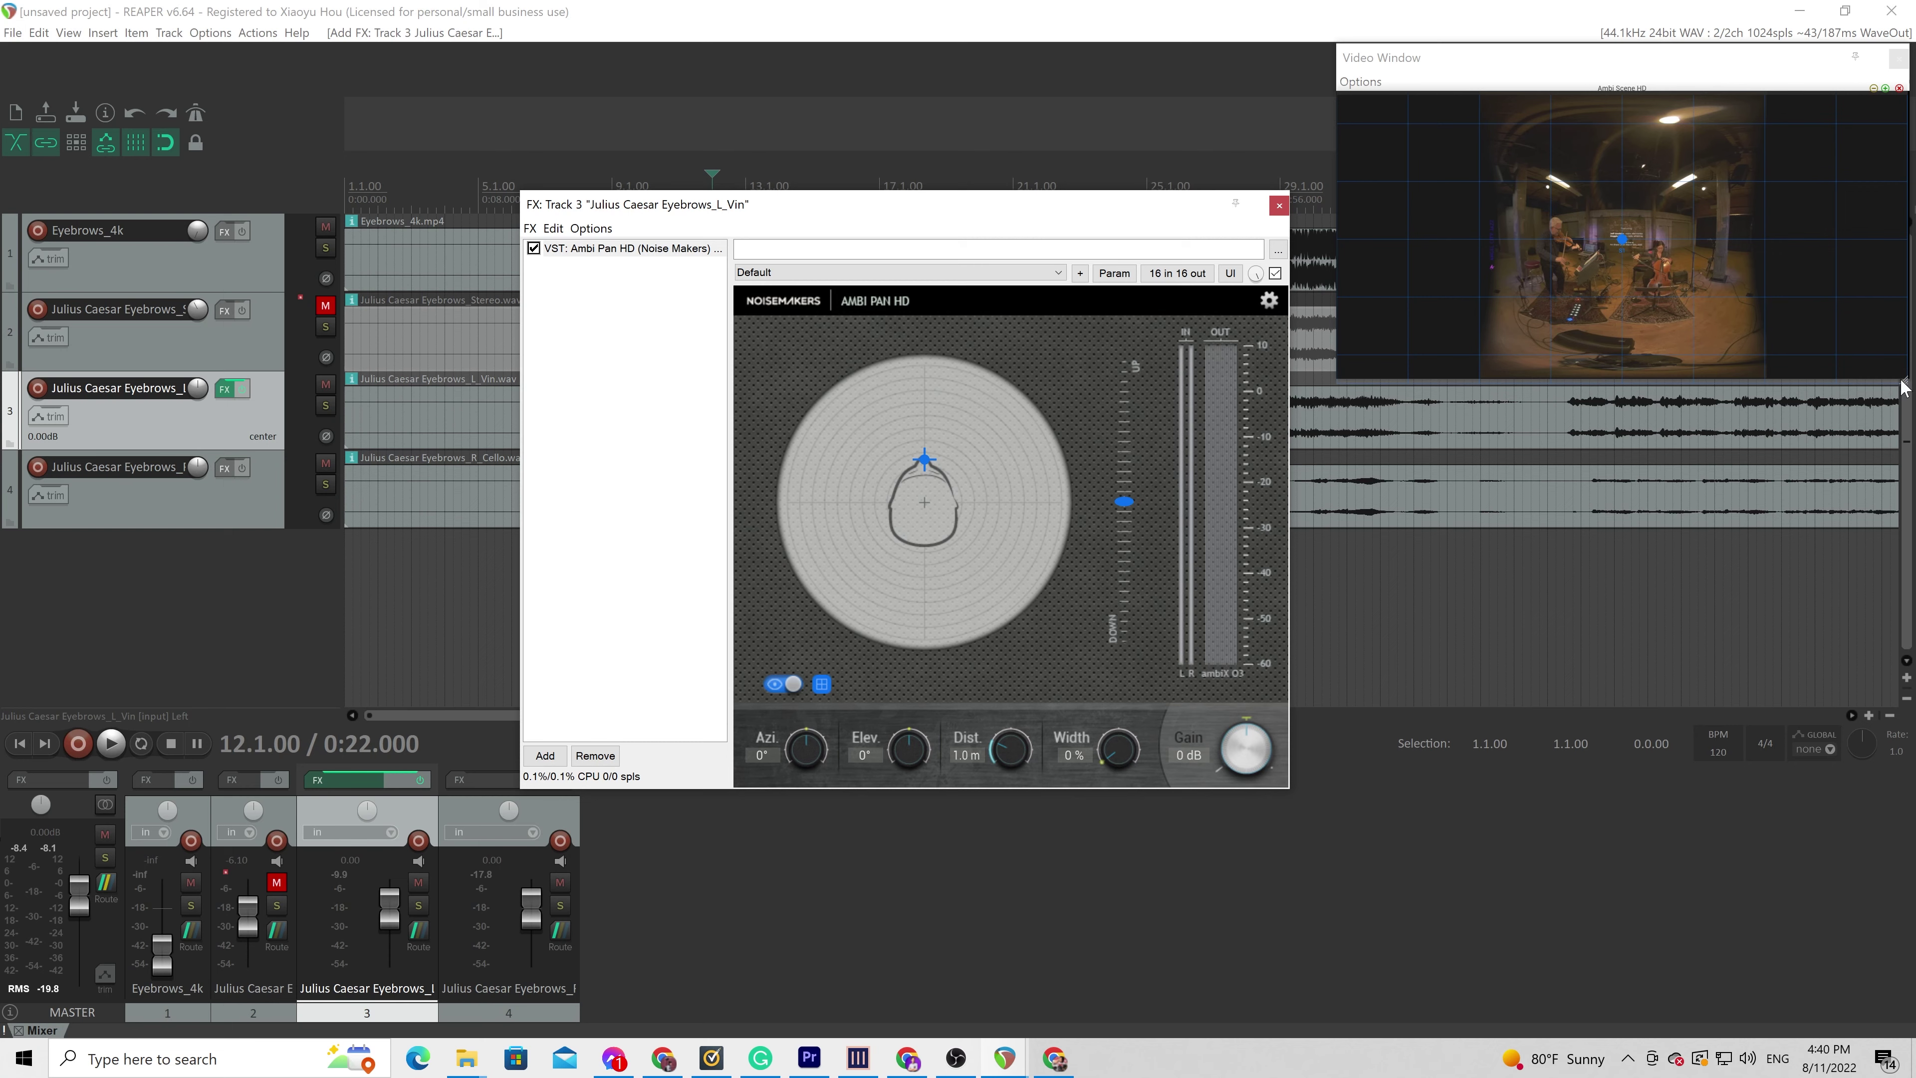
left_click_drag(826, 203, 377, 125)
Preview the panned violin with playback
key("space")
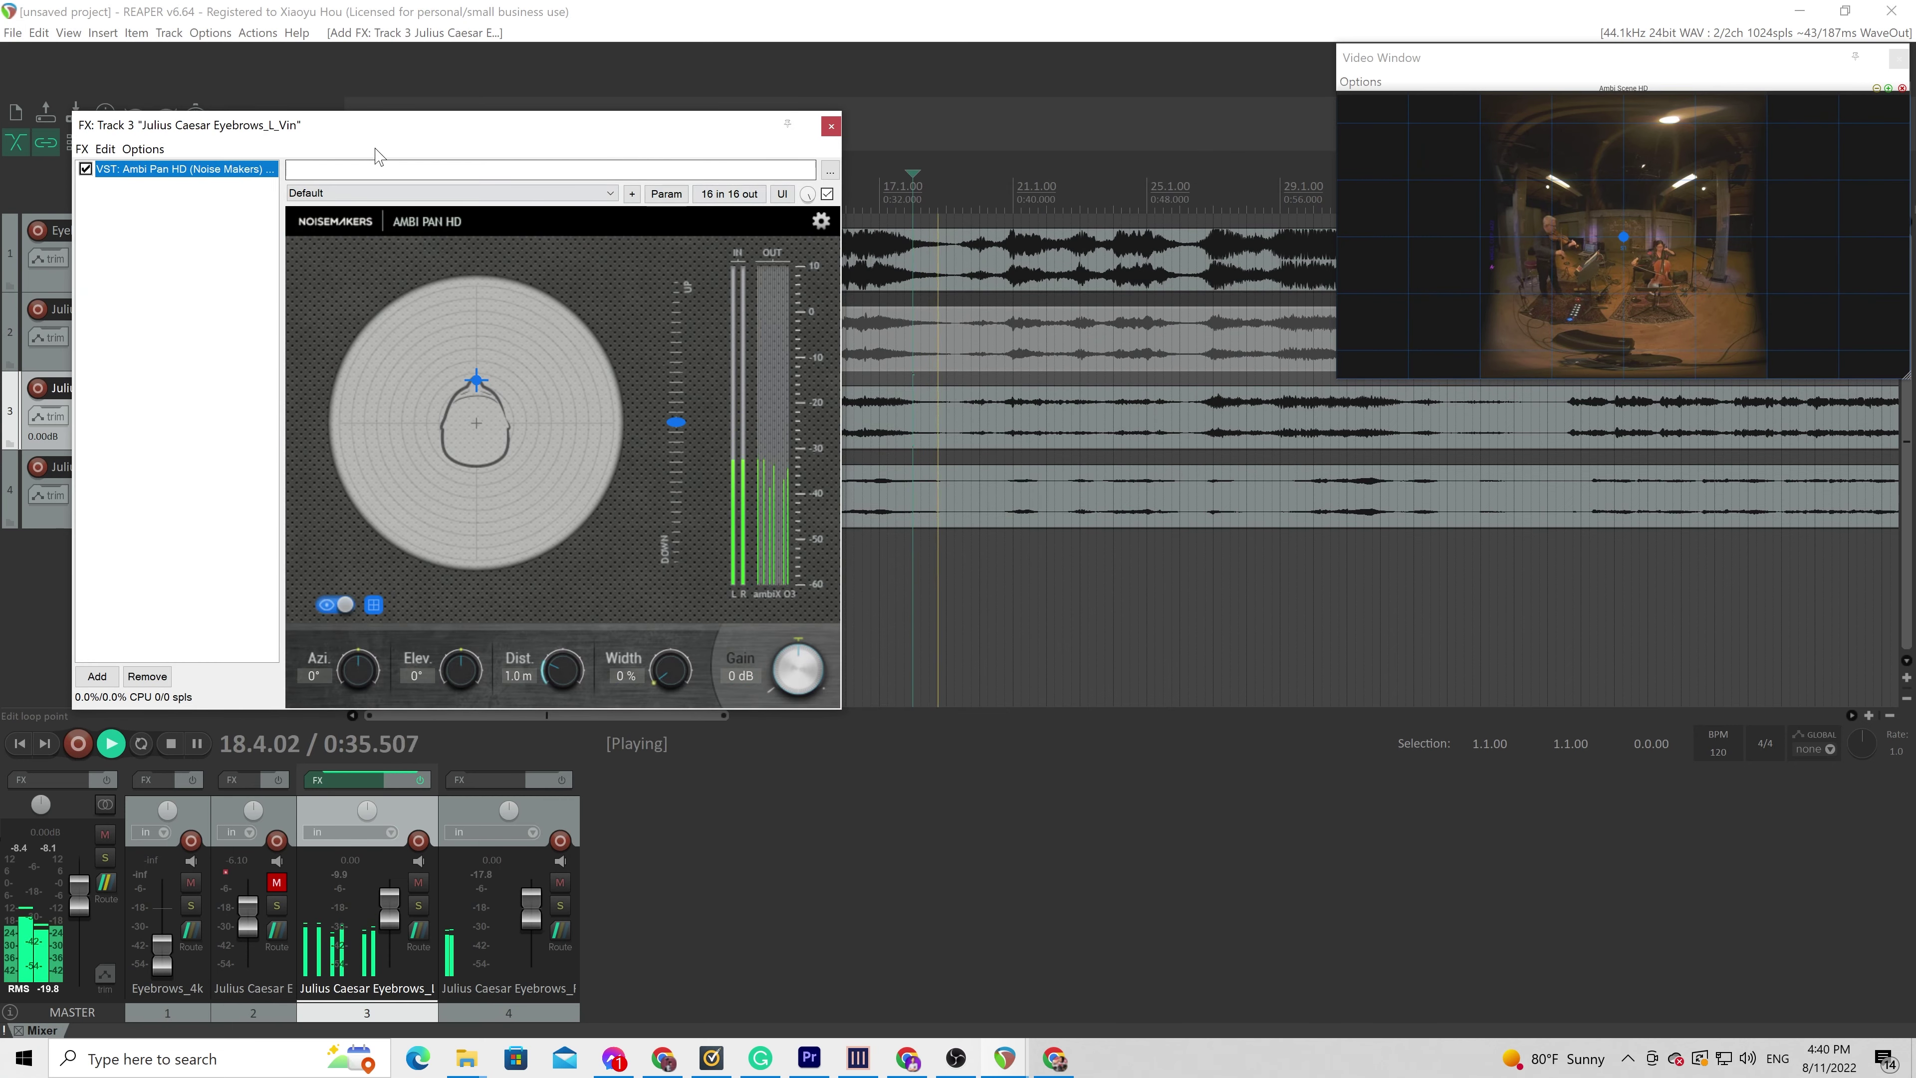
left_click_drag(377, 125, 500, 378)
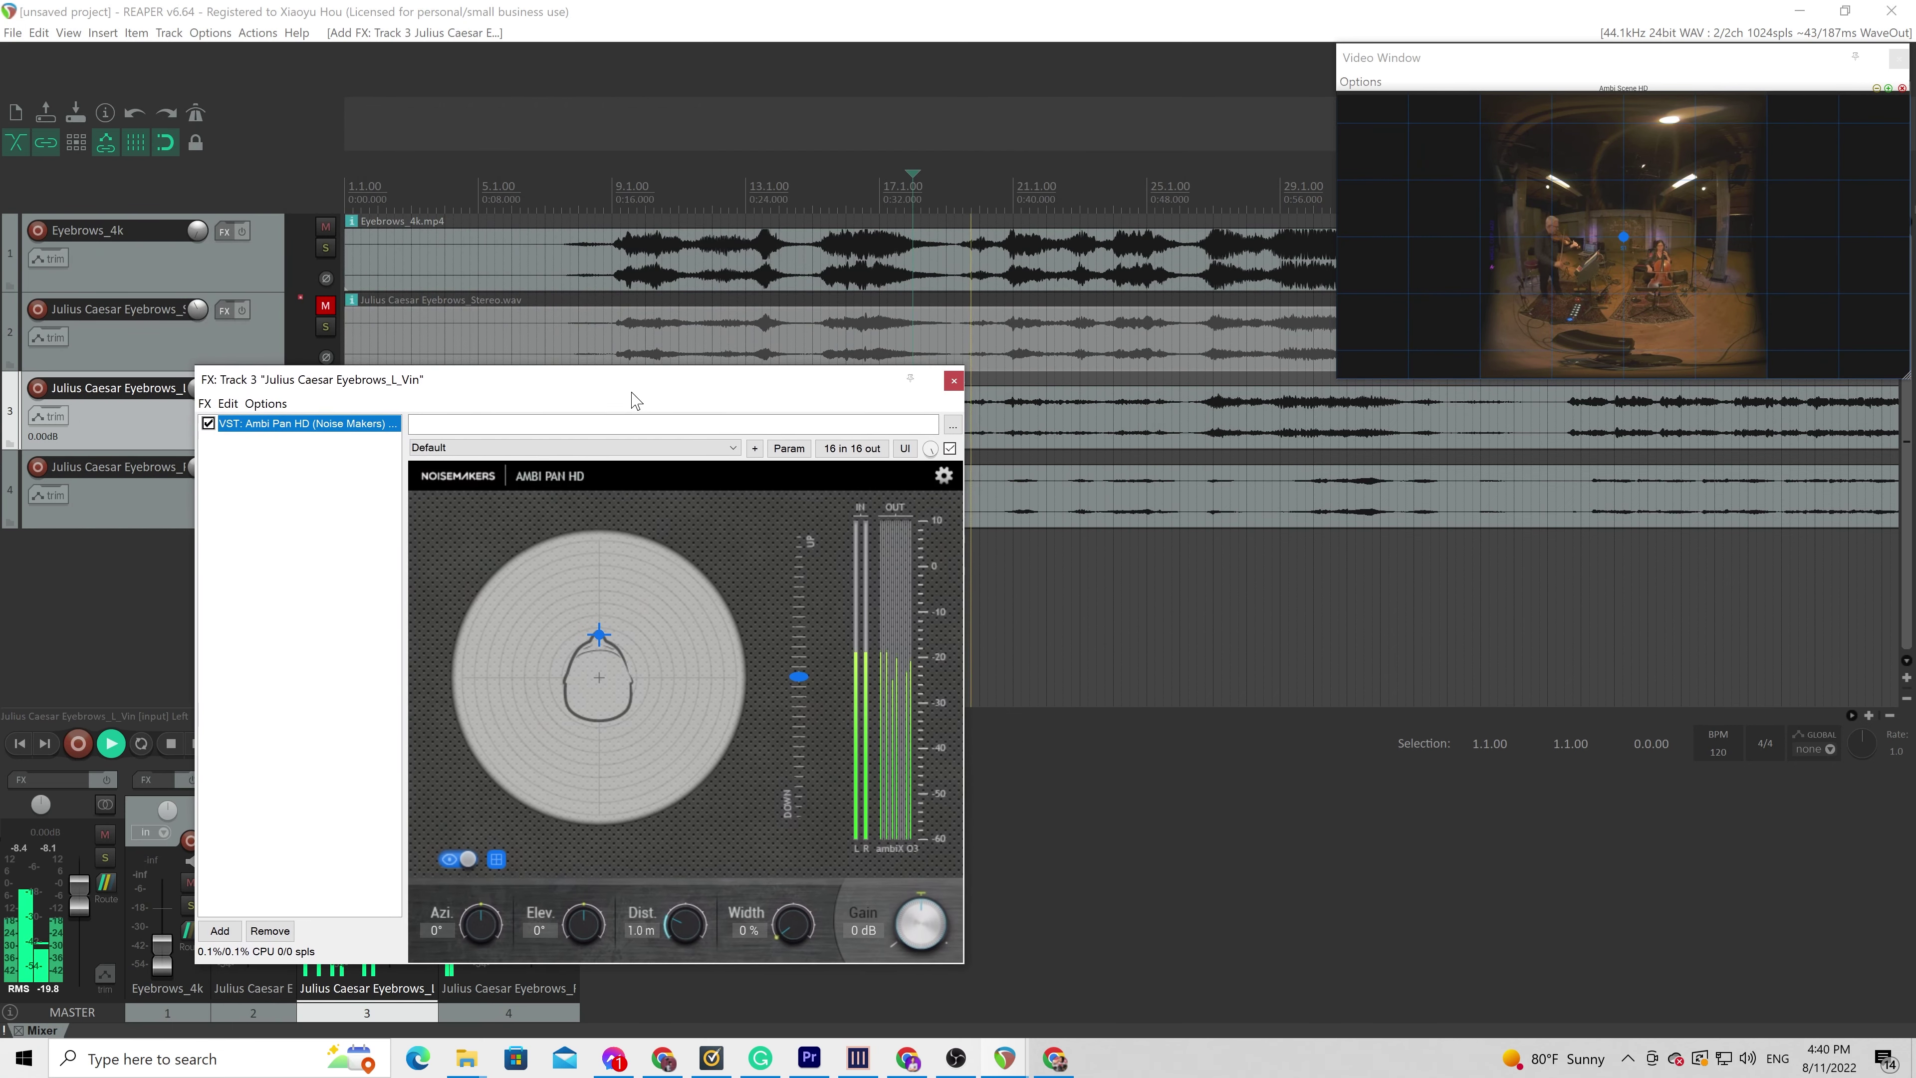
left_click_drag(632, 393, 971, 75)
key("space")
right_click(92, 555)
Insert a new track named AmbiMaster and move it to the bottom
left_click(120, 564)
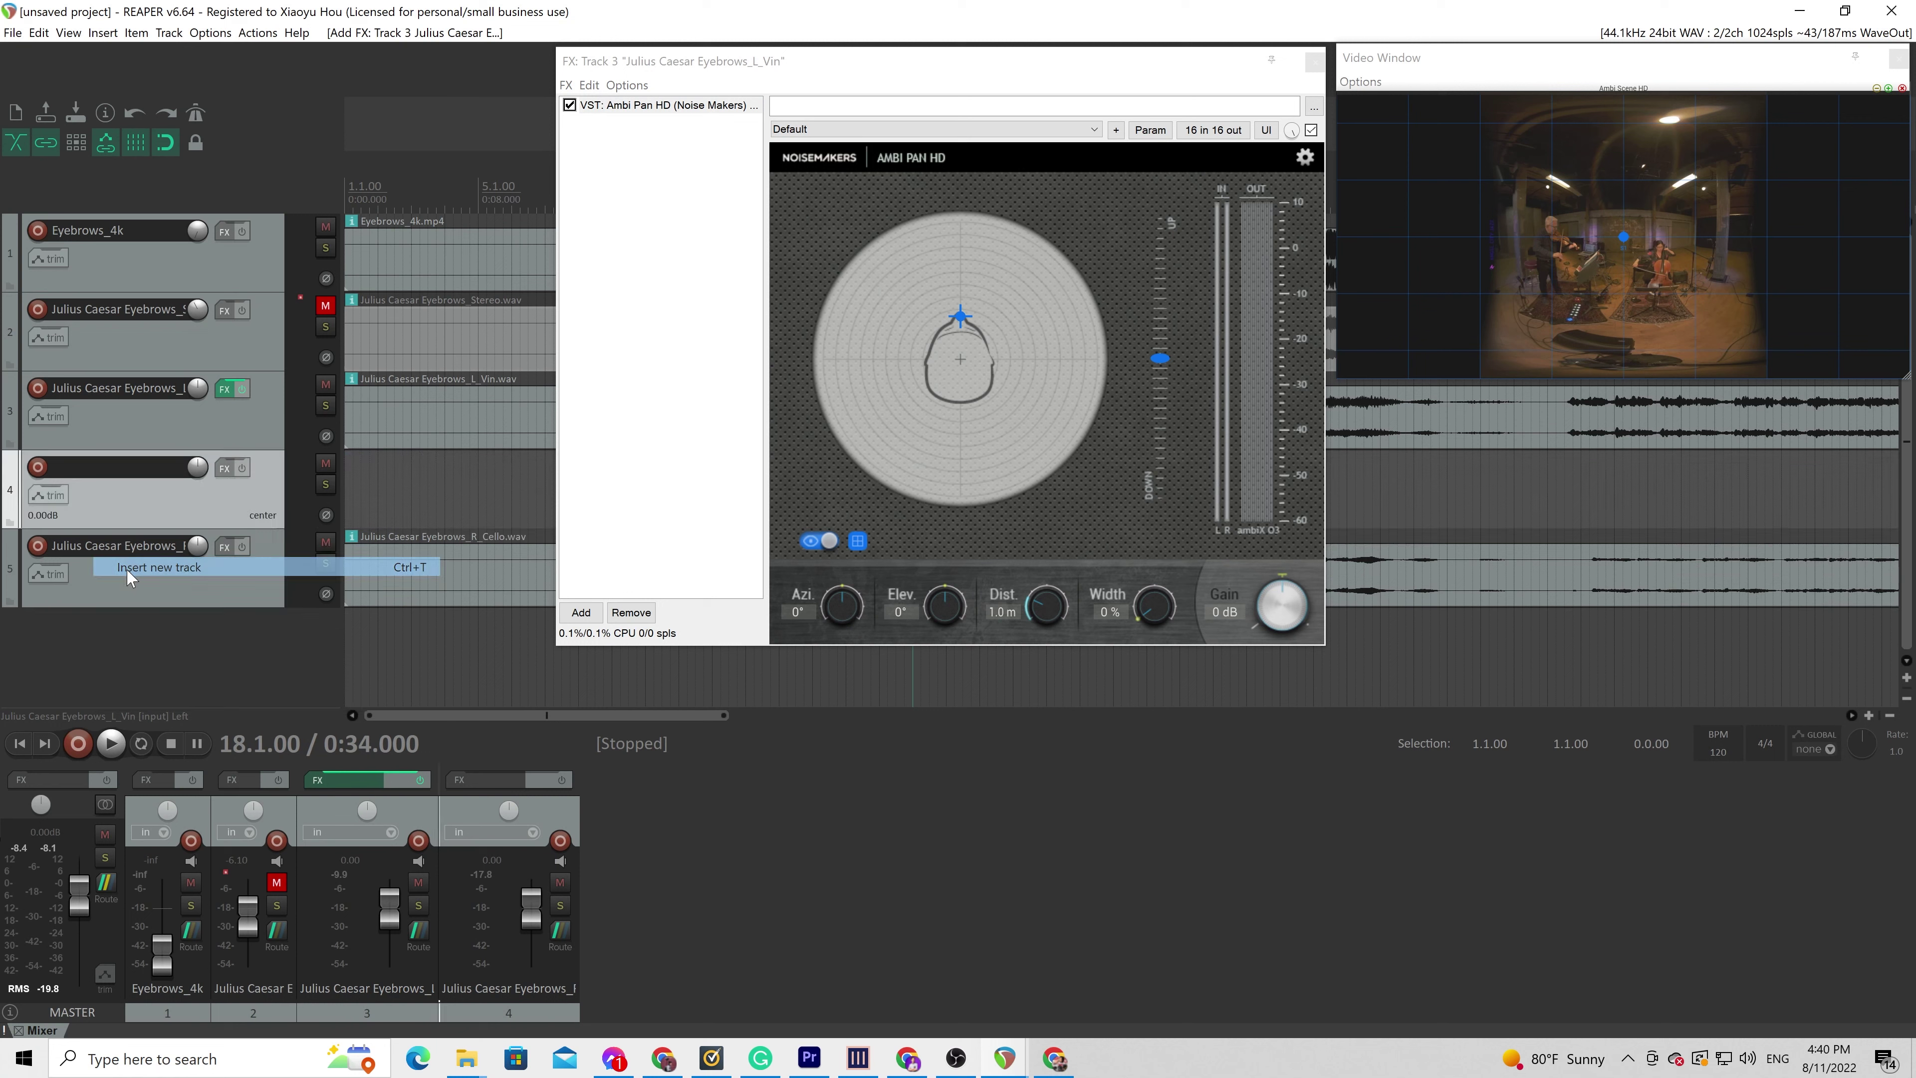
double_click(92, 484)
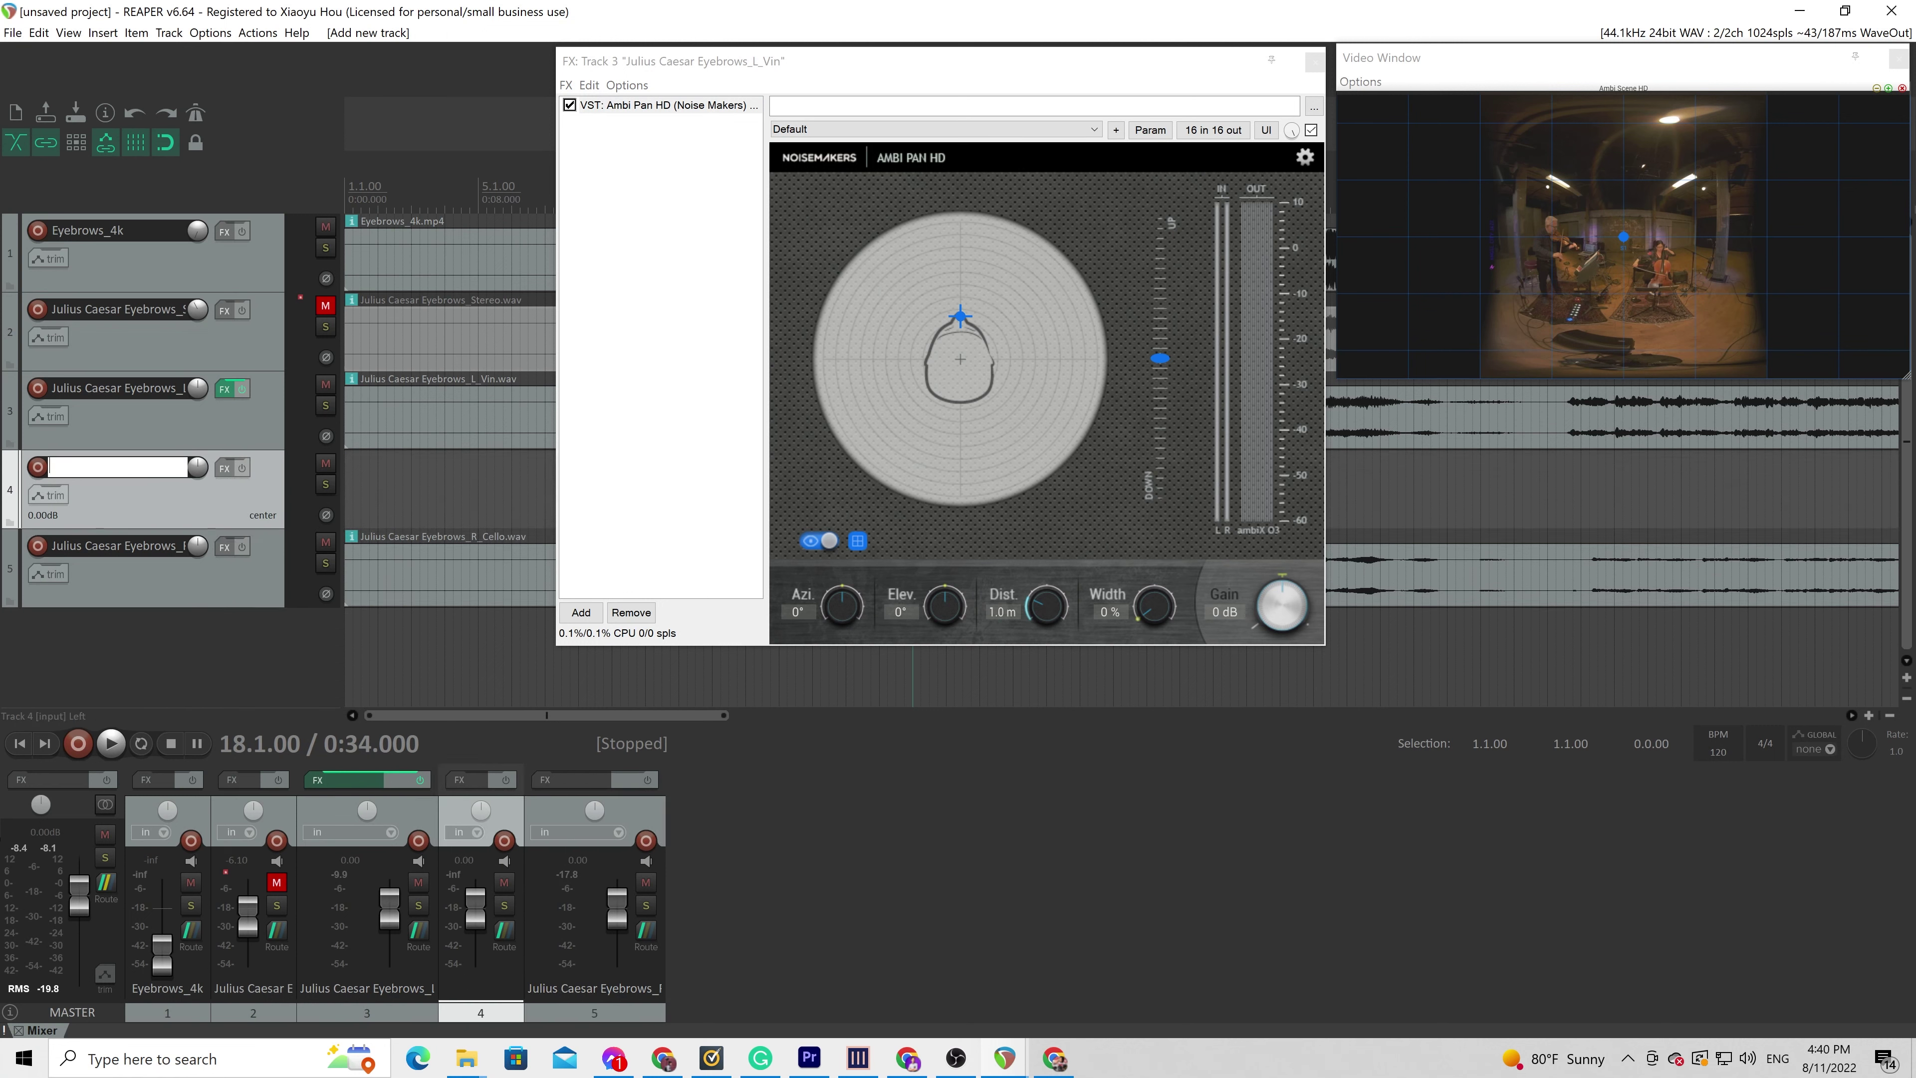
type("A")
key("Caps_Lock")
type("mbiMaster")
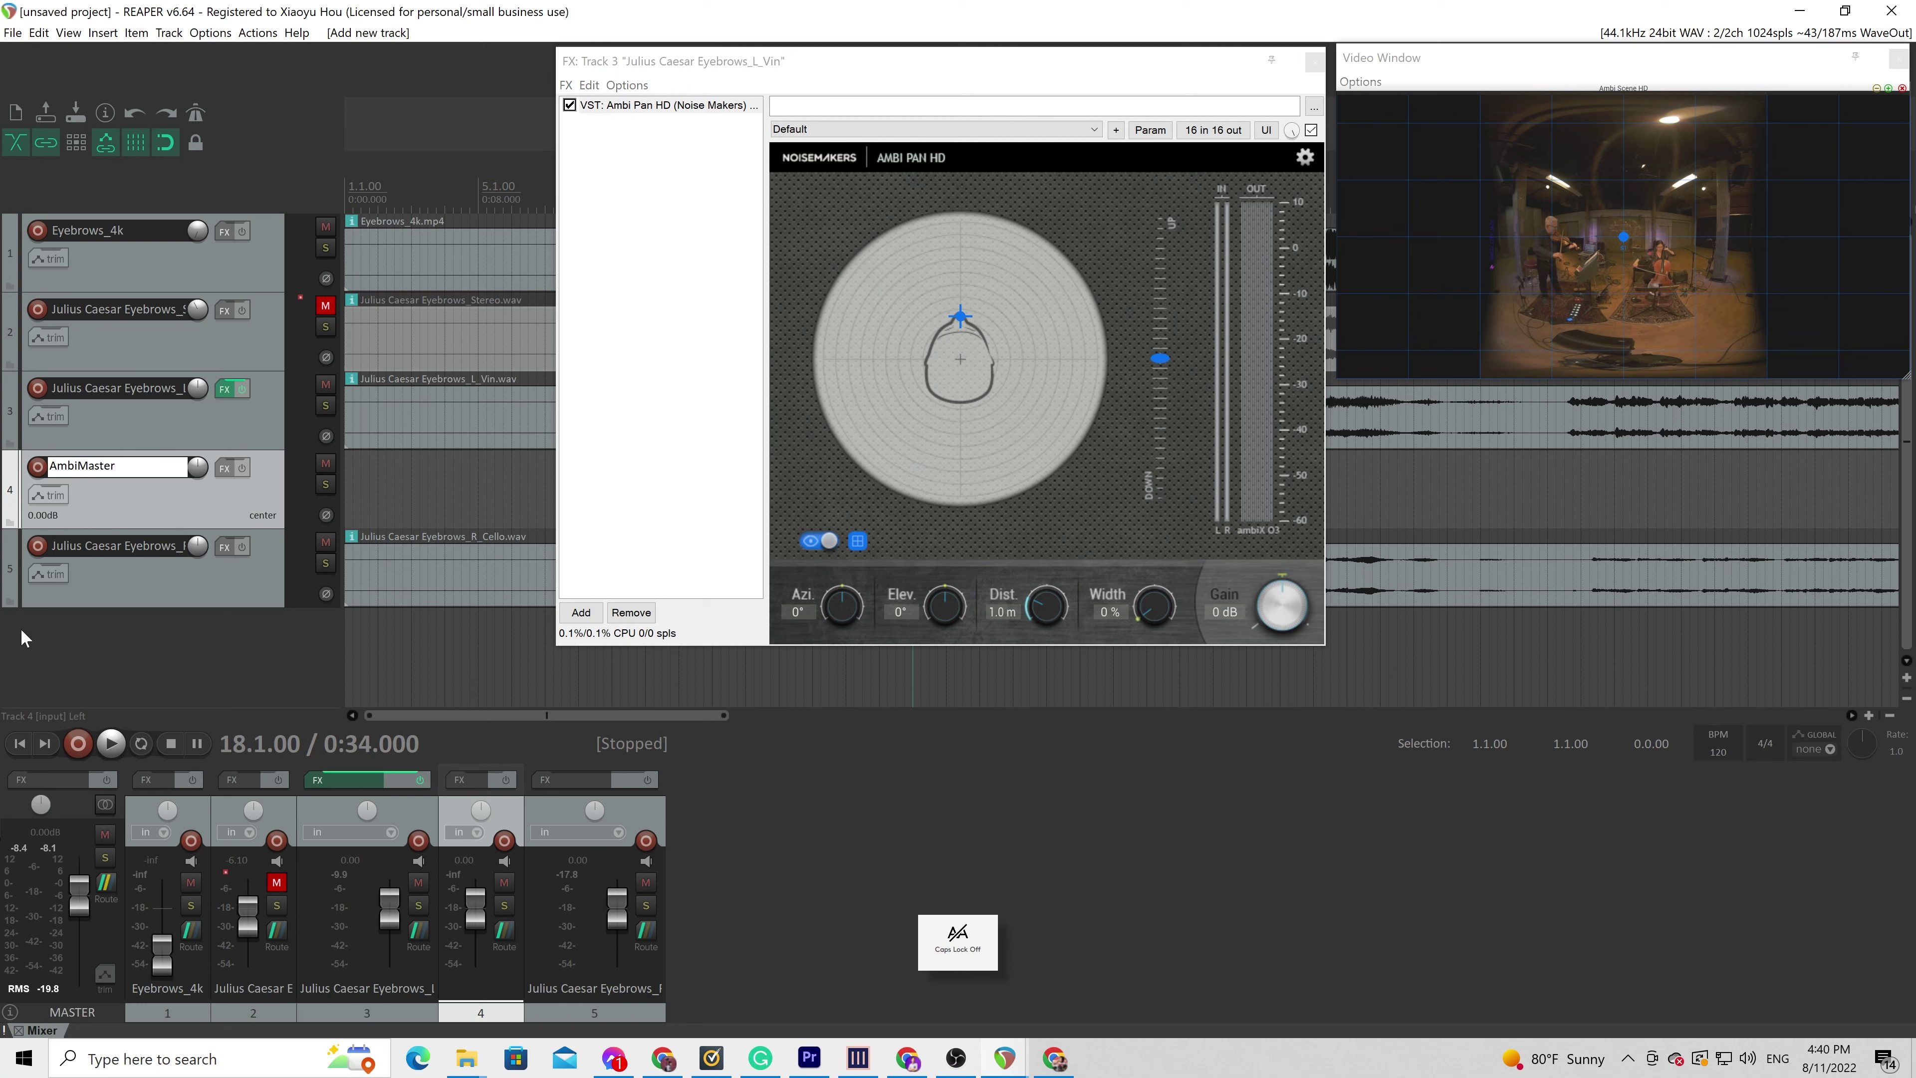
left_click(23, 638)
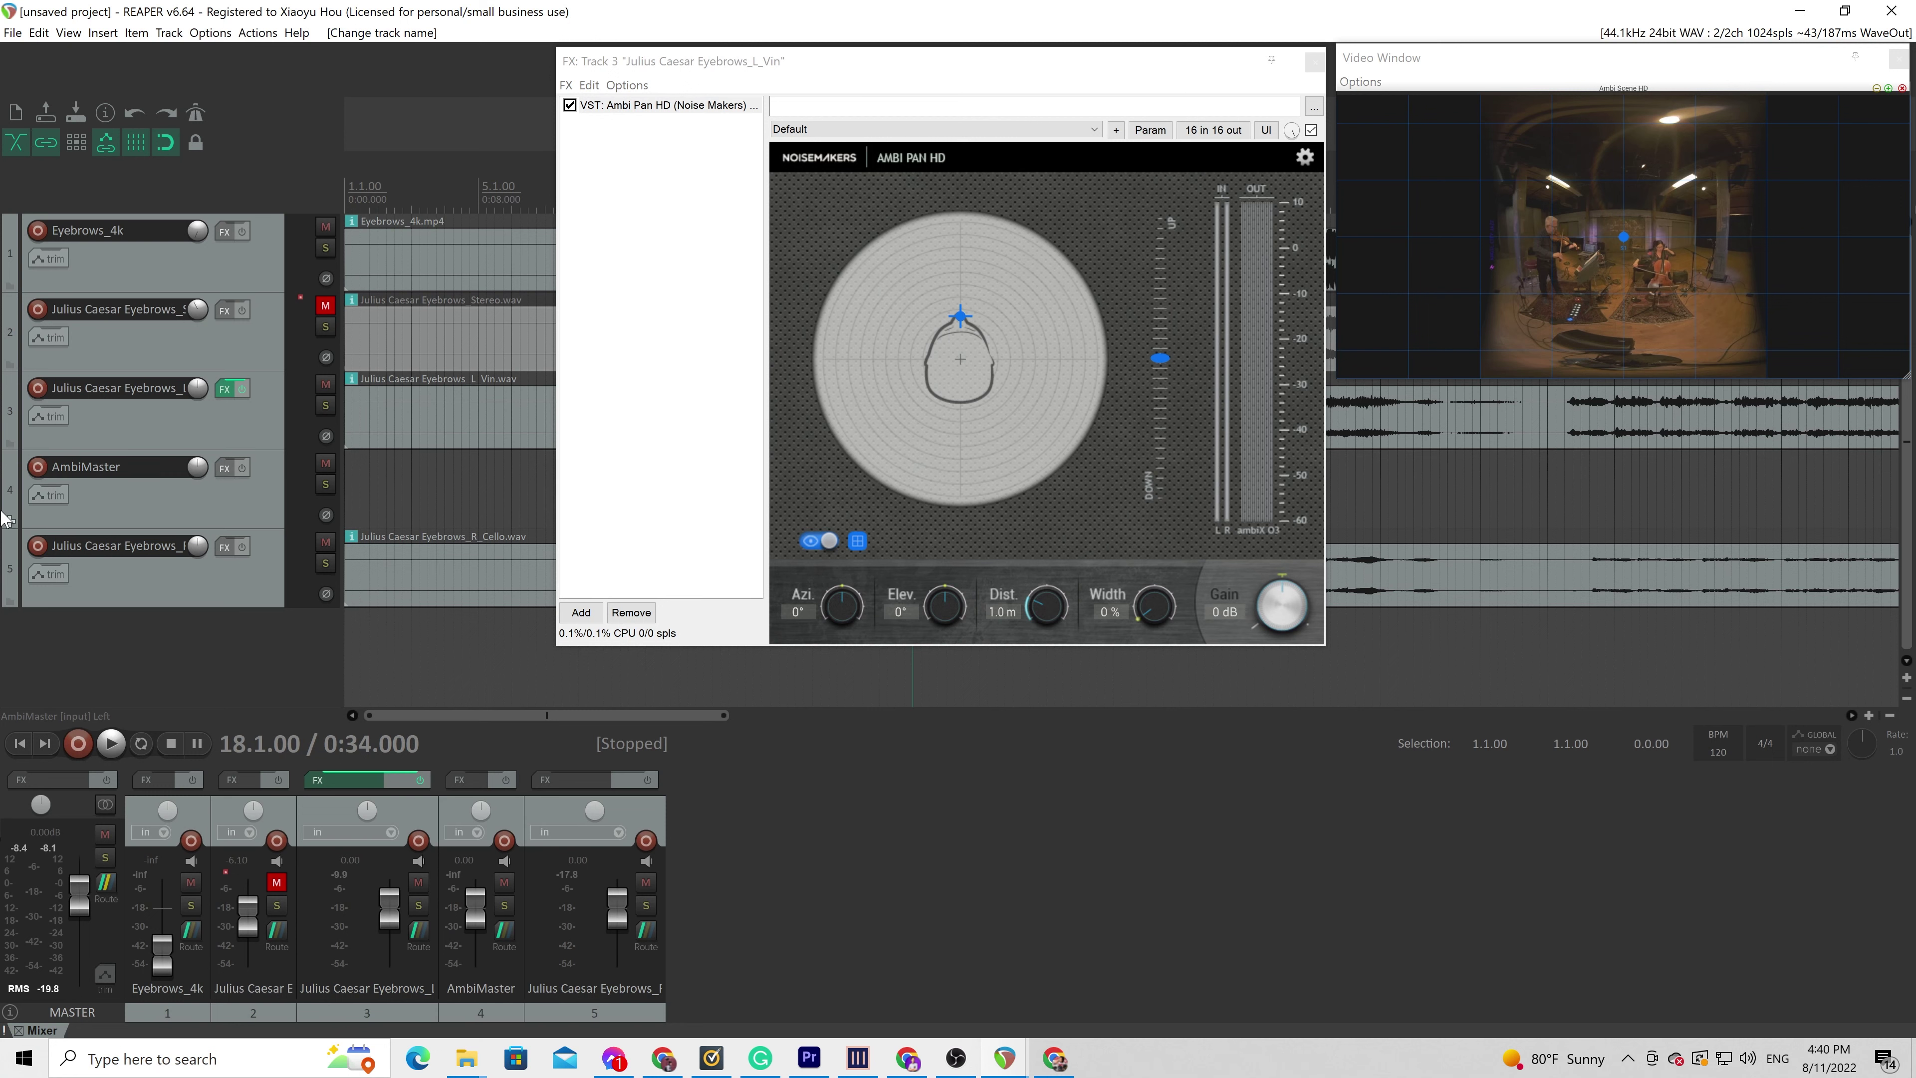
left_click_drag(9, 502, 6, 597)
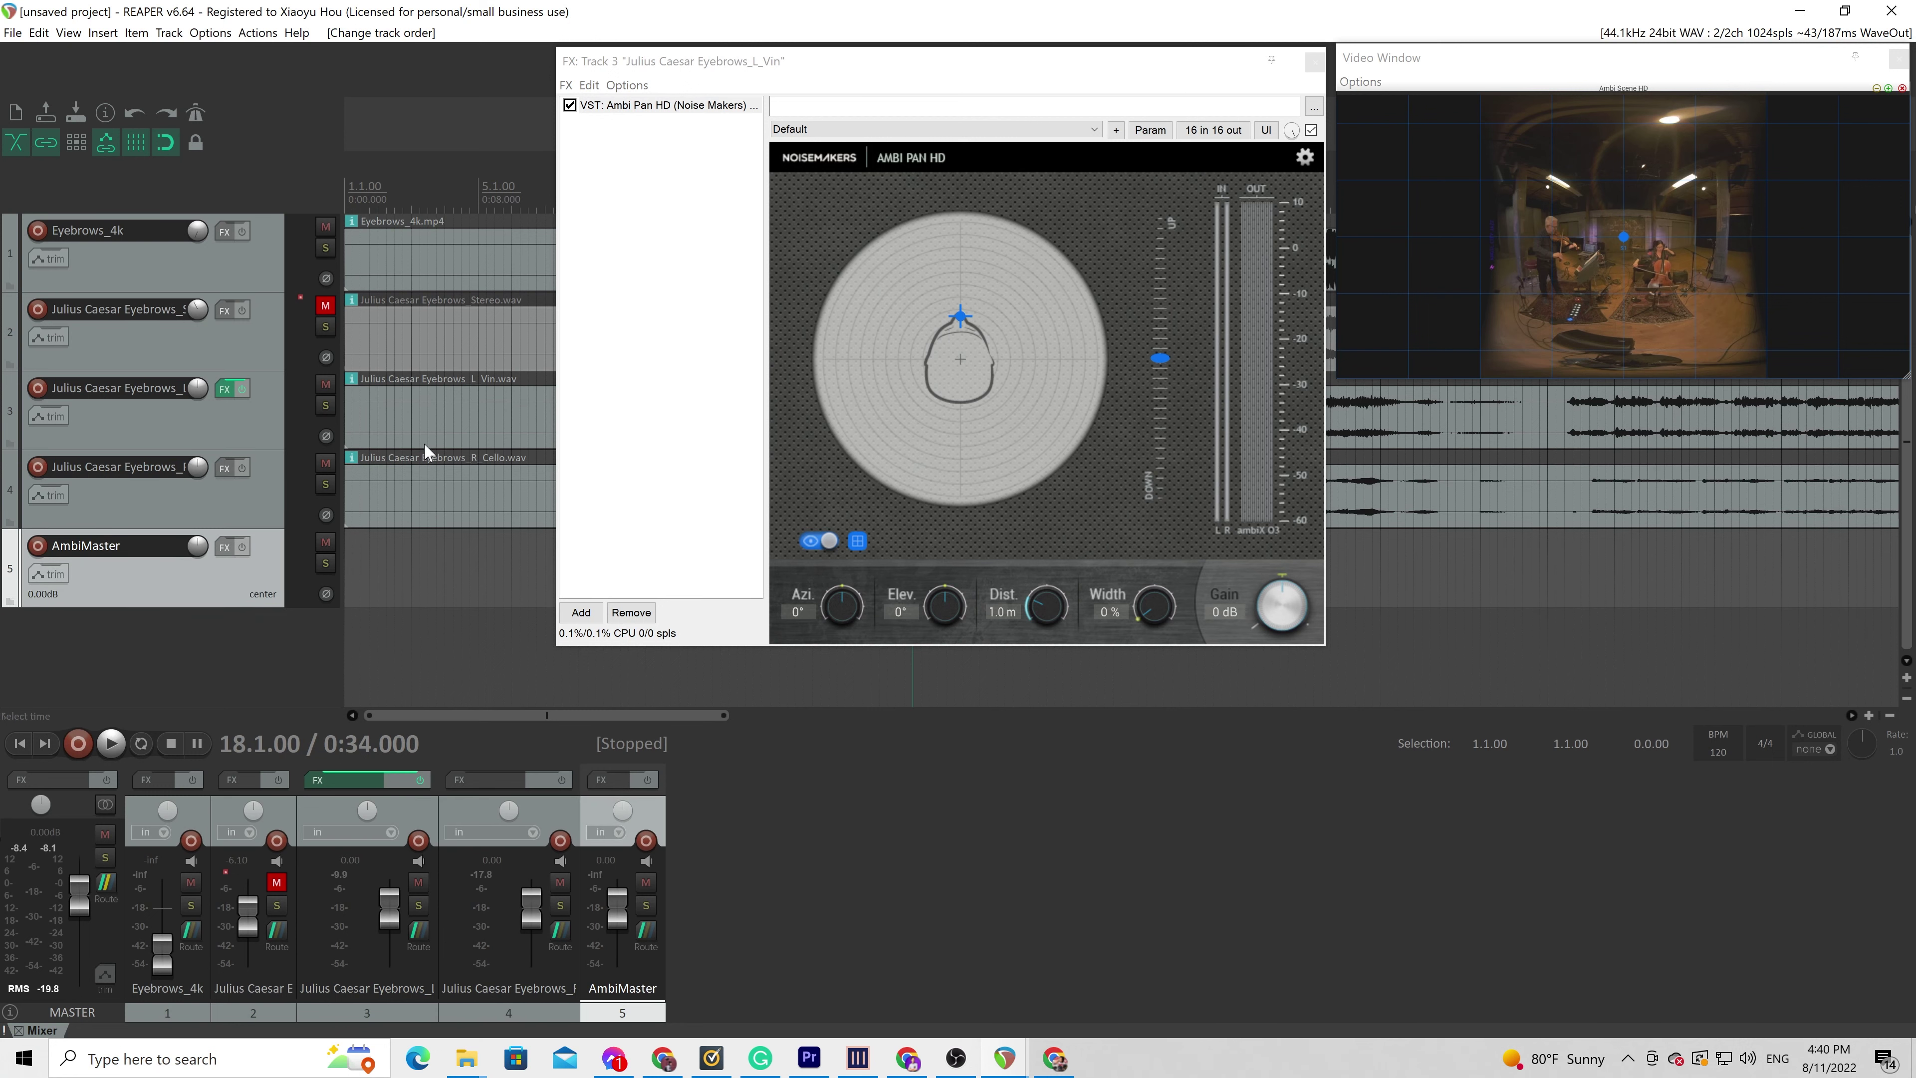
Route the L_Vln track to AmbiMaster on channels 1-16 instead of the master
left_click(214, 431)
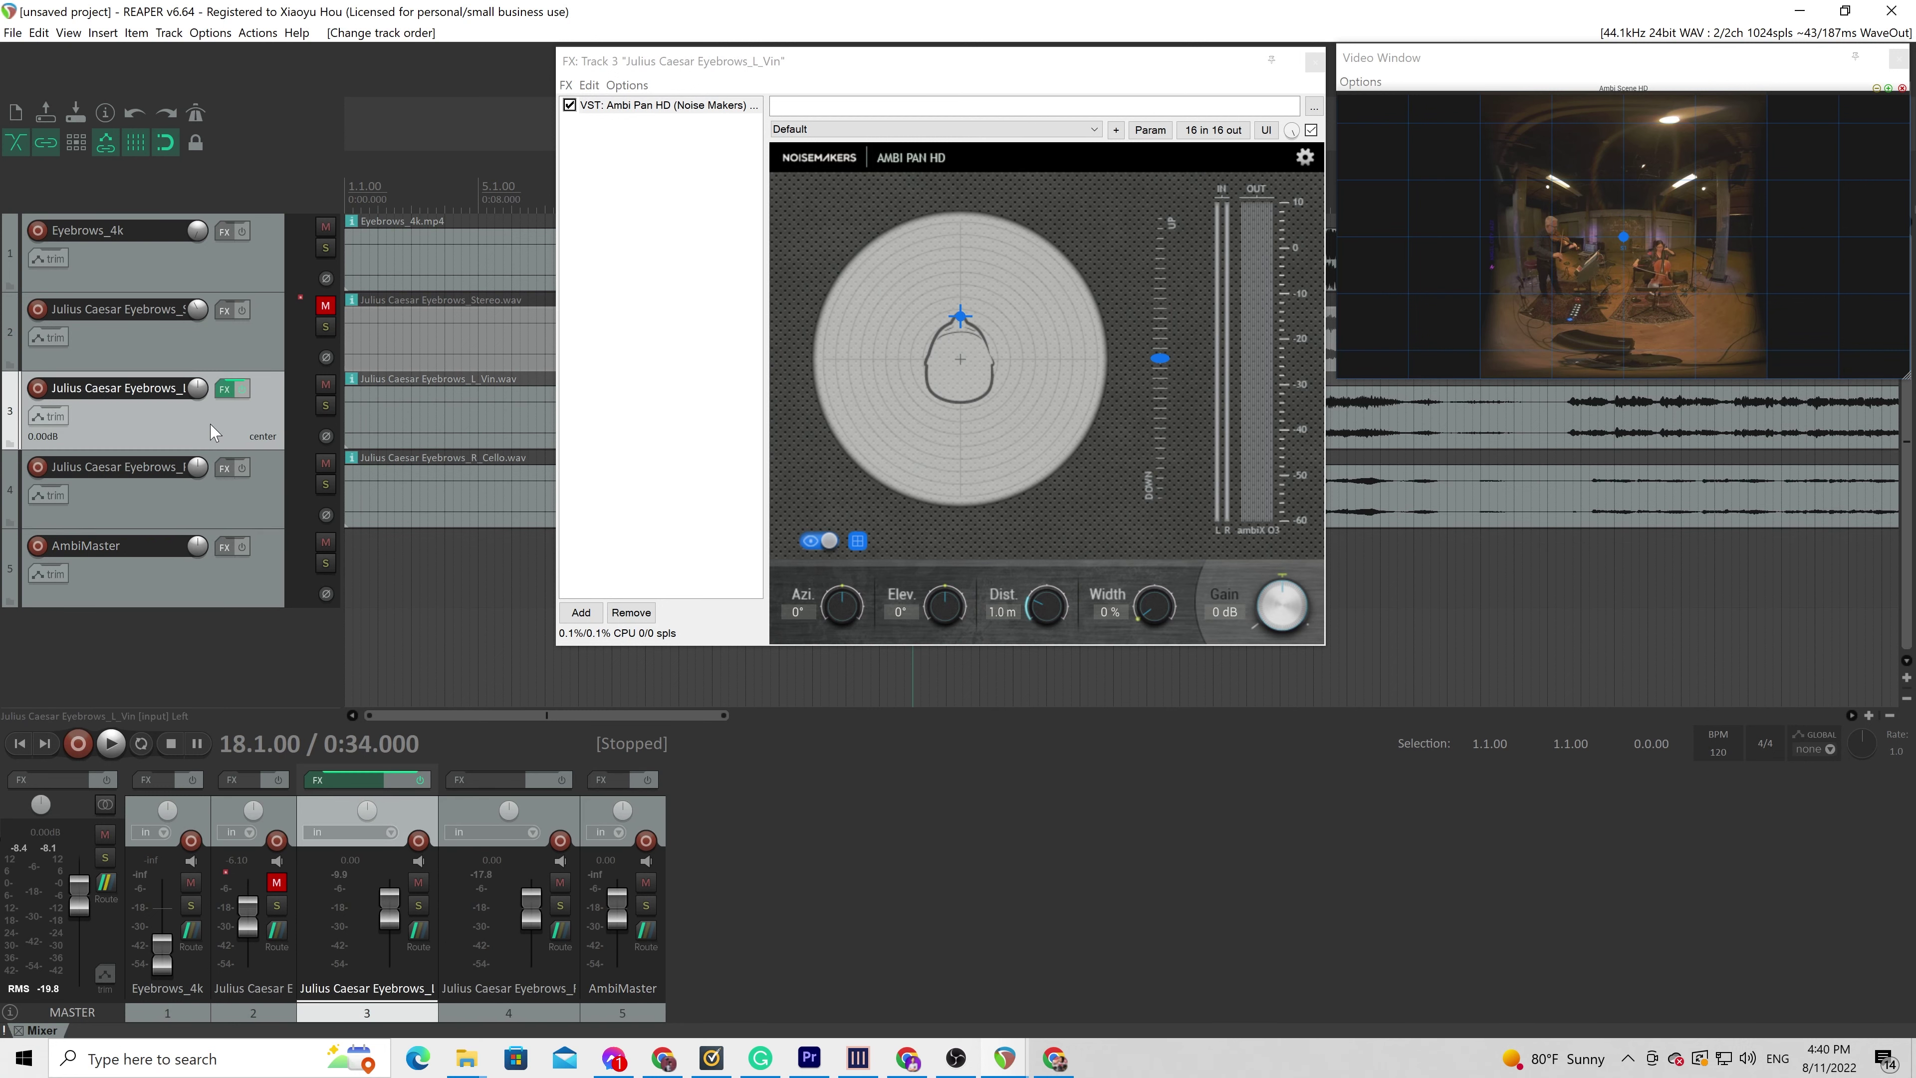
left_click(419, 935)
left_click_drag(656, 810, 653, 533)
left_click(445, 560)
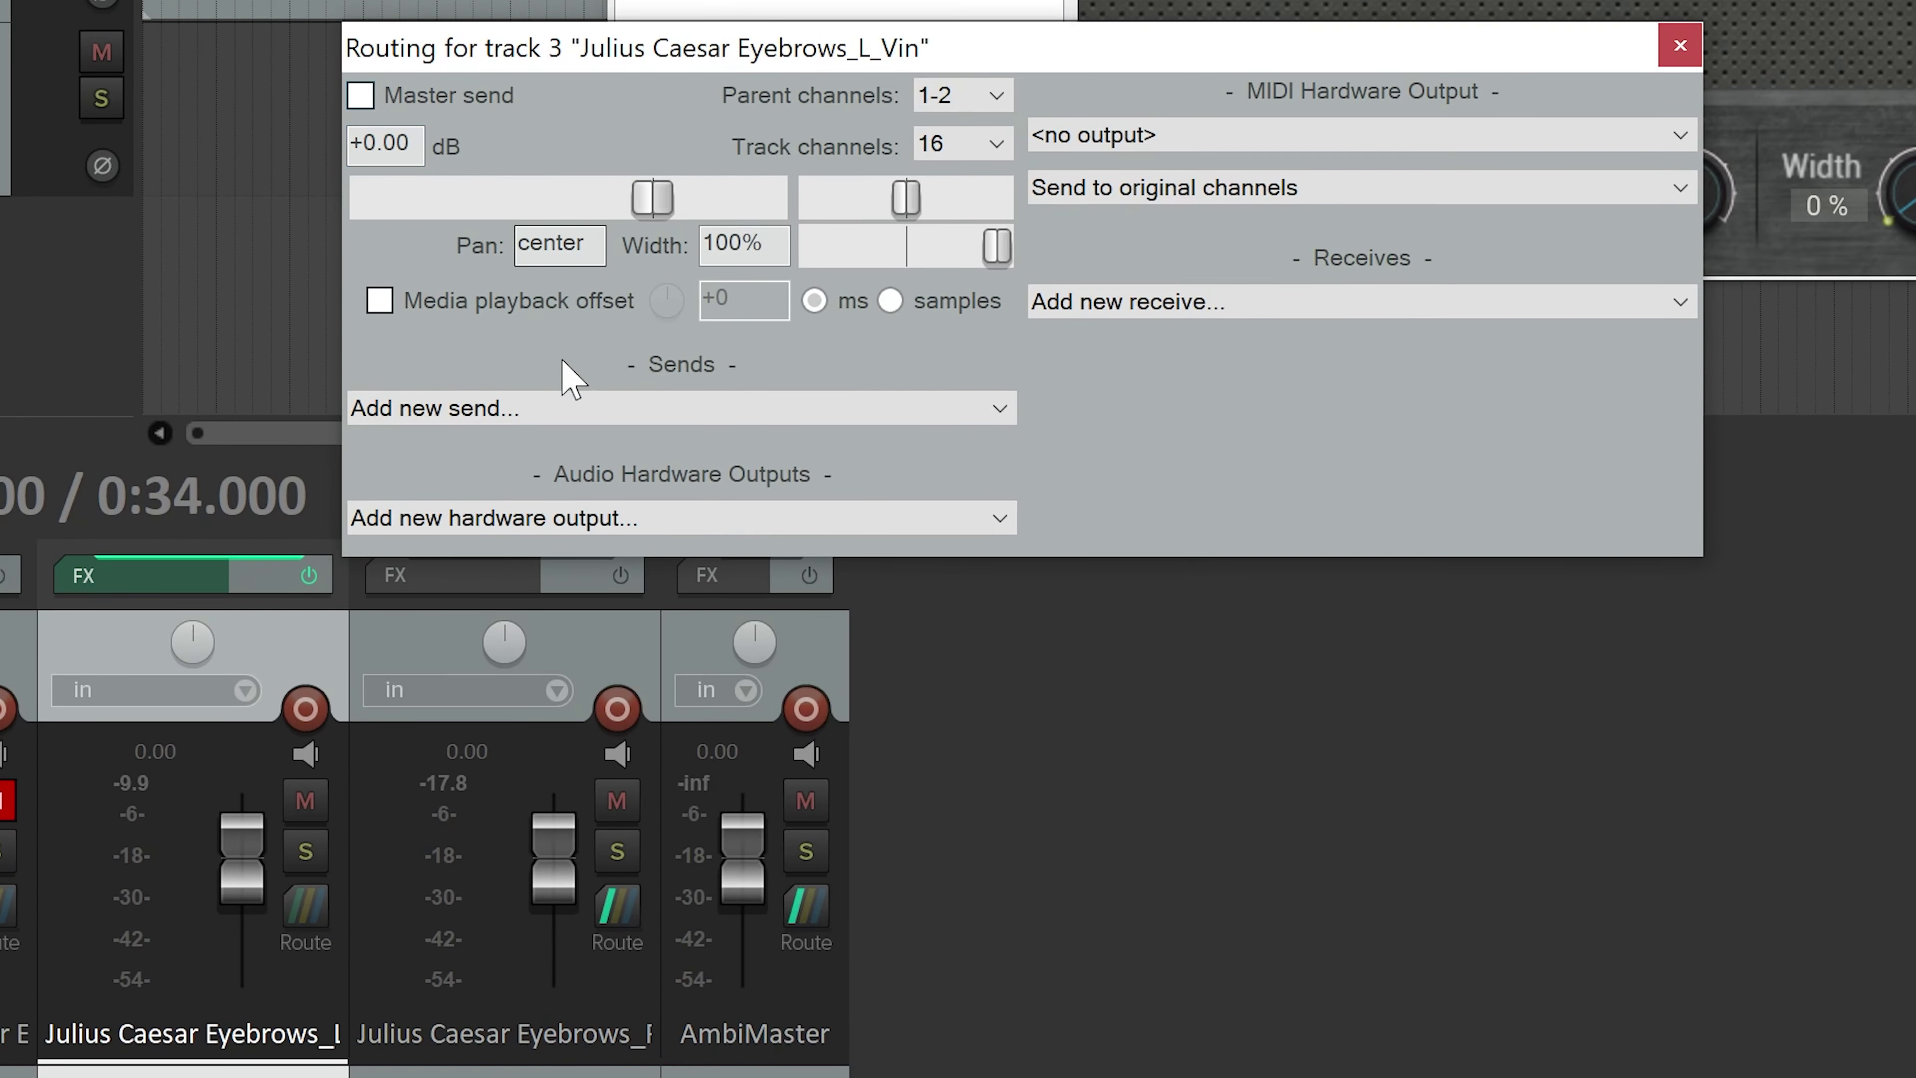
left_click(470, 411)
left_click(470, 545)
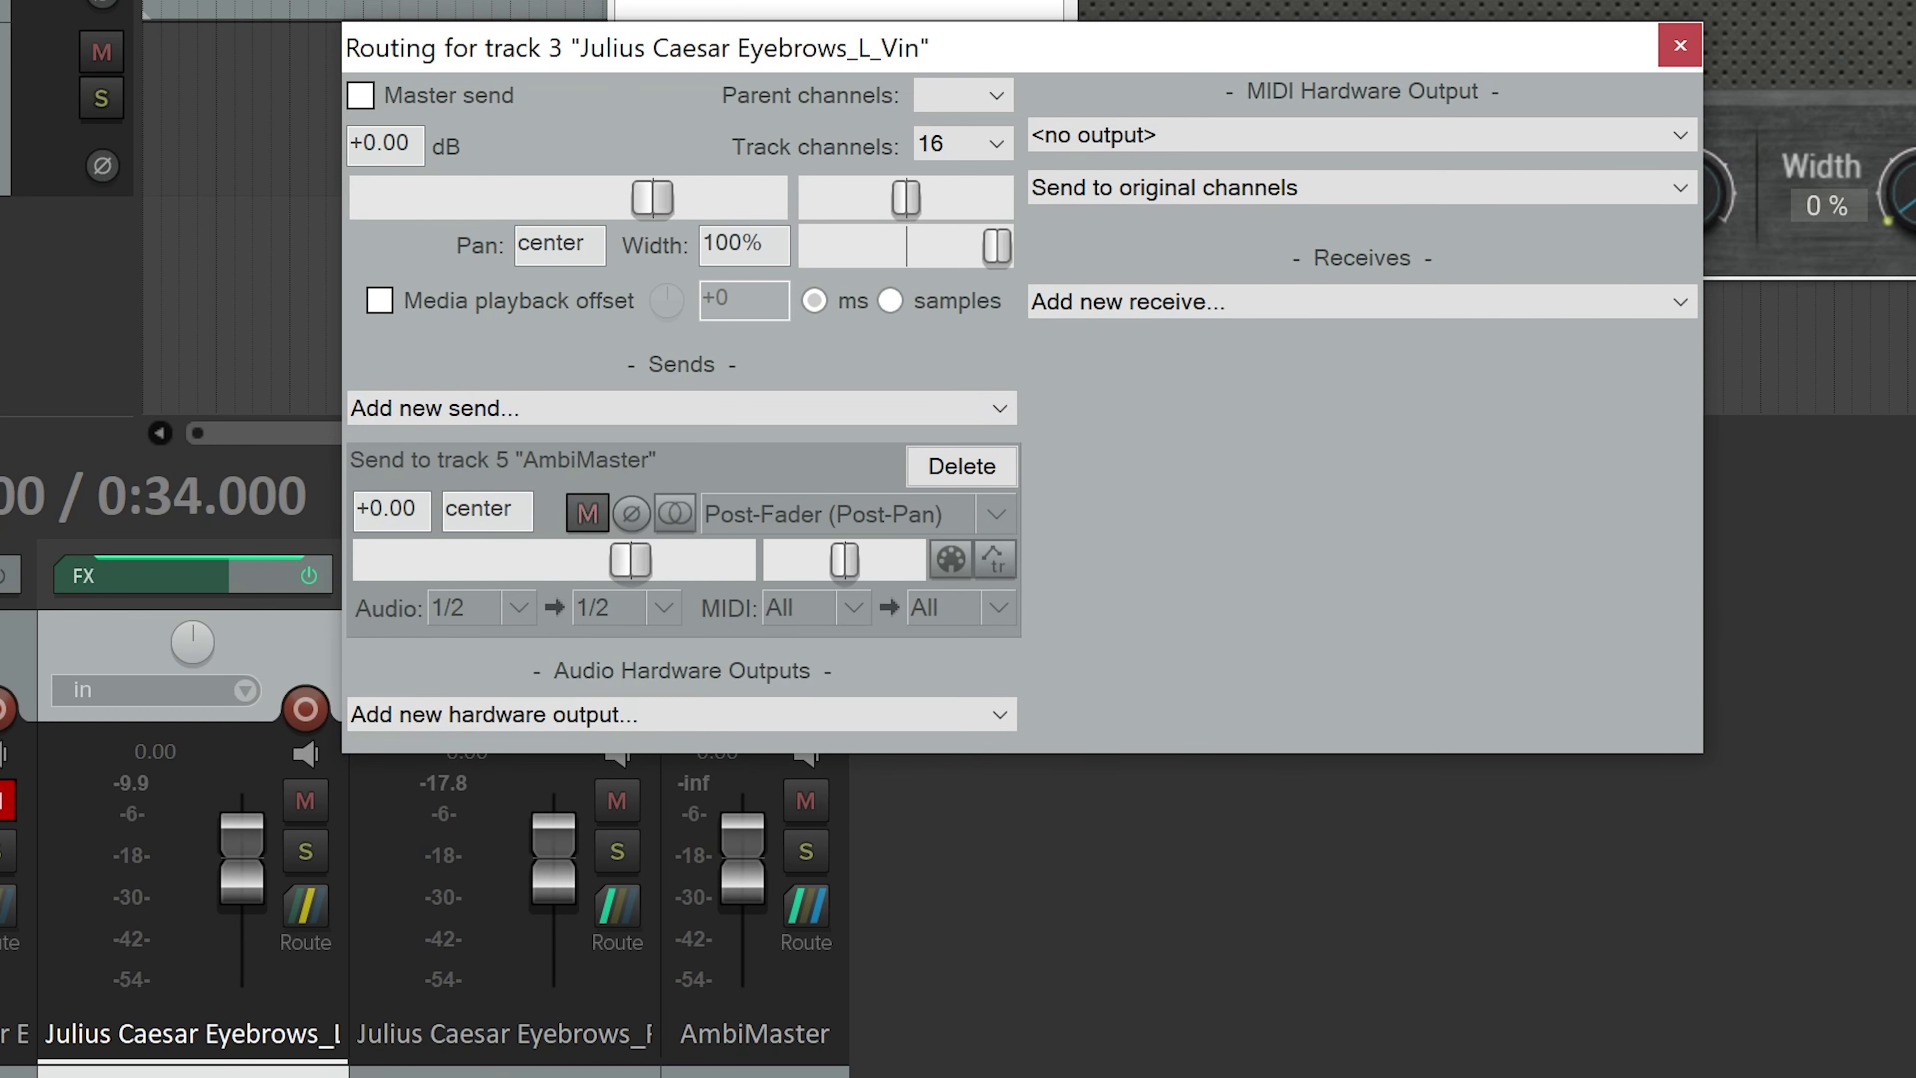
left_click(515, 608)
mouse_move(924, 777)
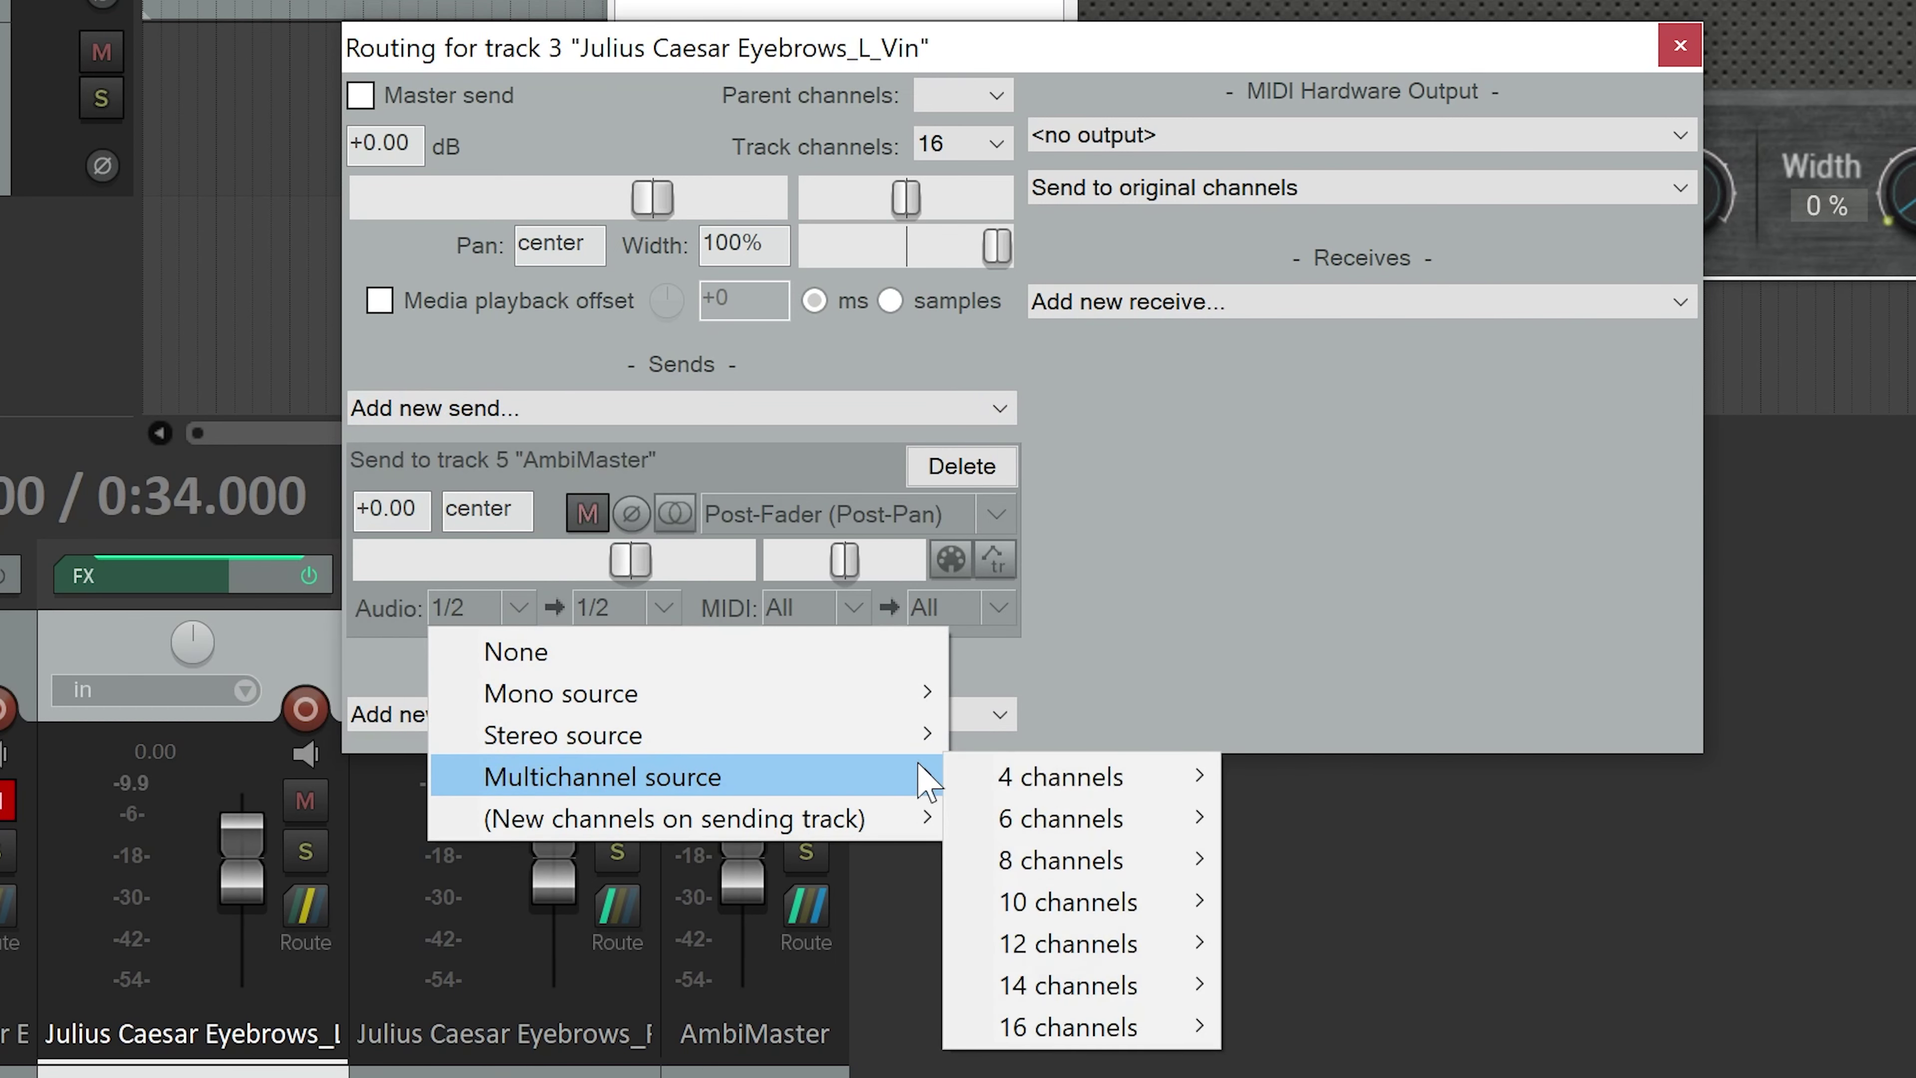
mouse_move(1147, 1027)
left_click(1244, 1020)
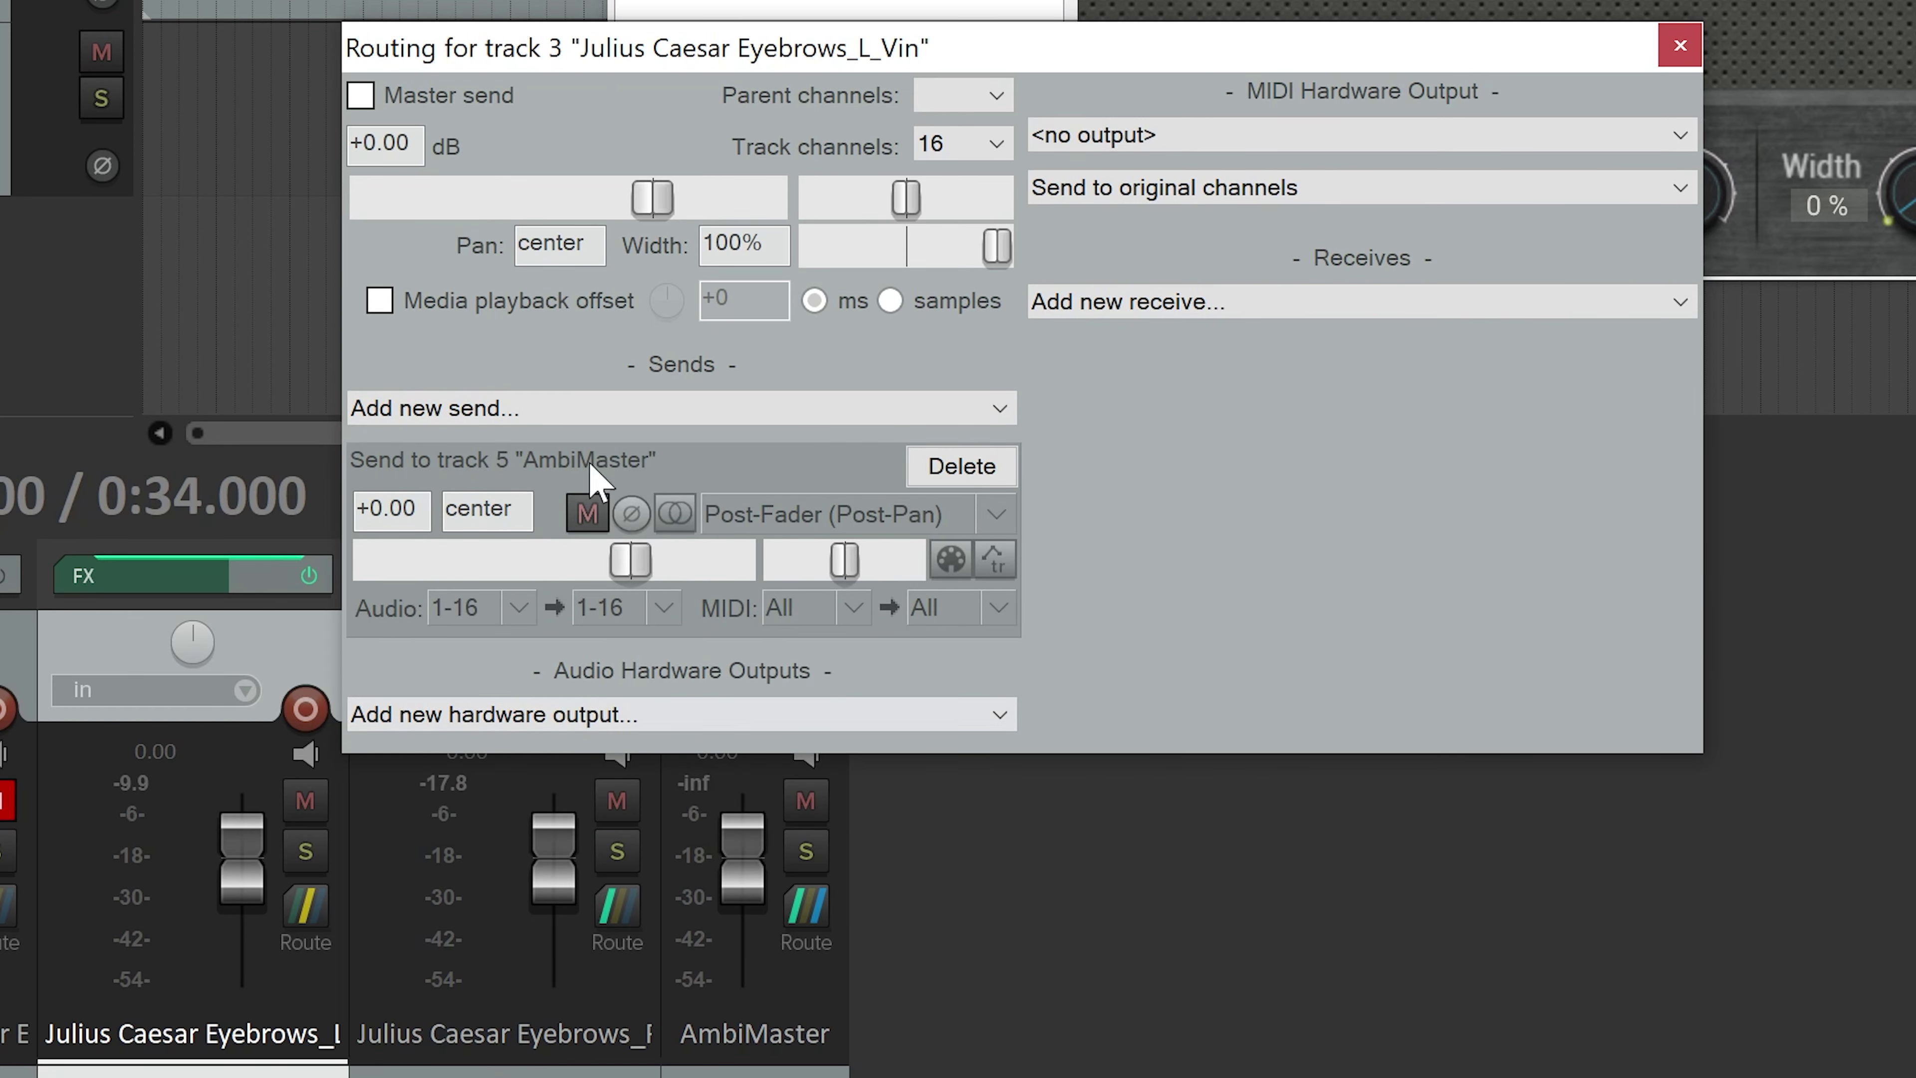
left_click(1680, 46)
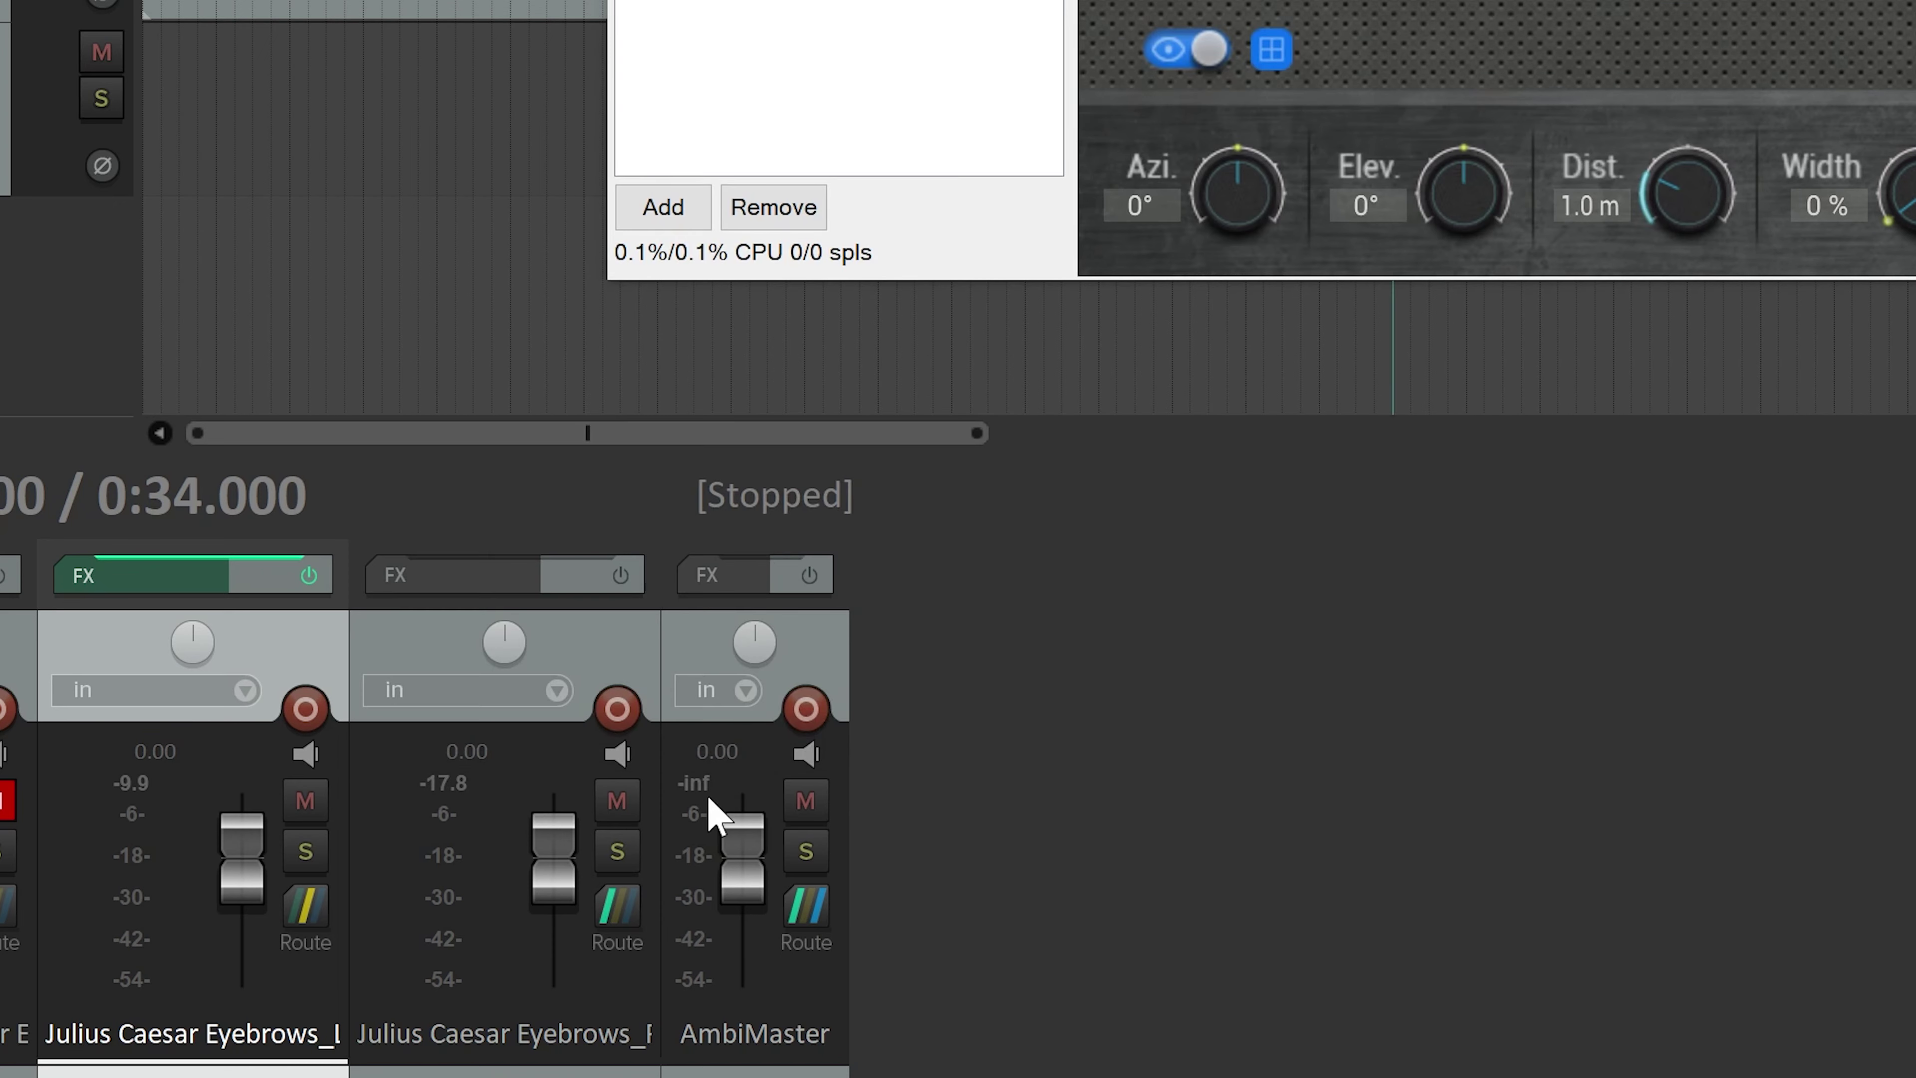
Route the R_Cello track to AmbiMaster on channels 1-16 instead of the master
left_click(618, 905)
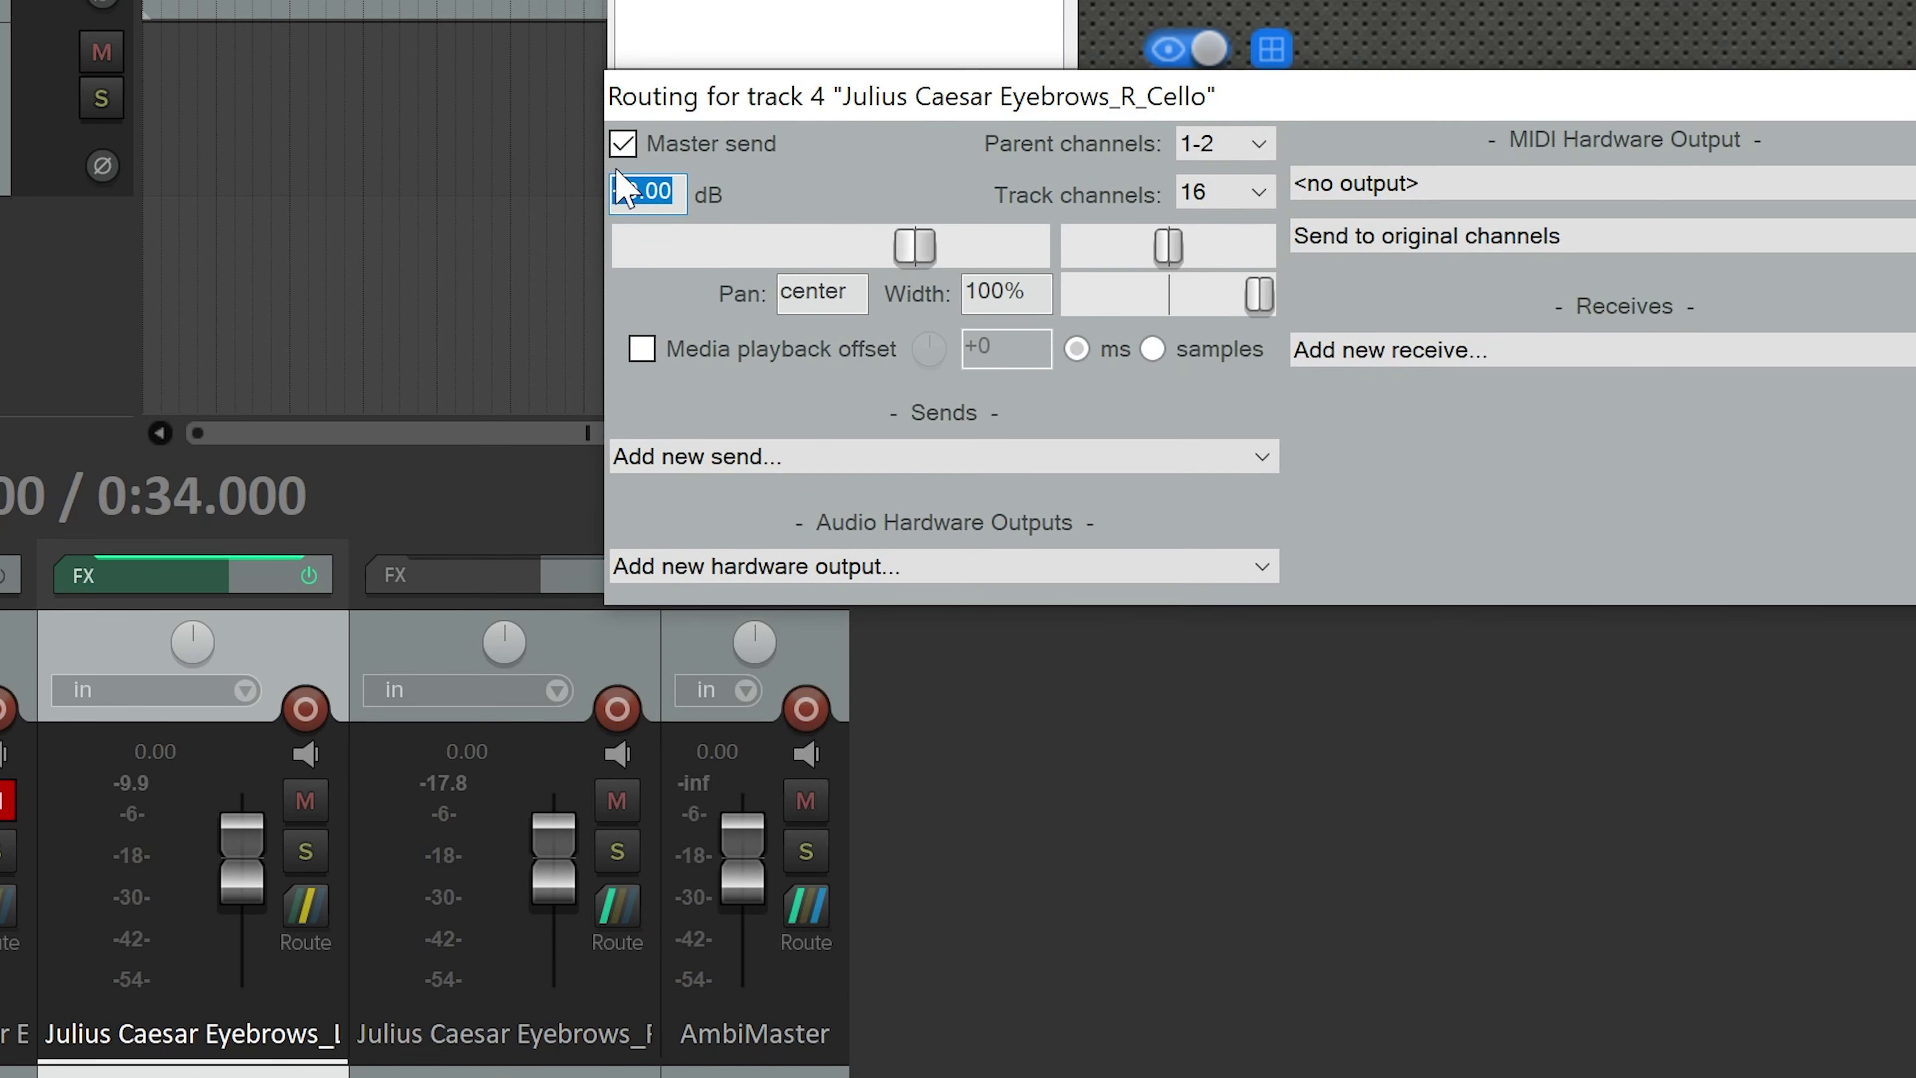
left_click(624, 144)
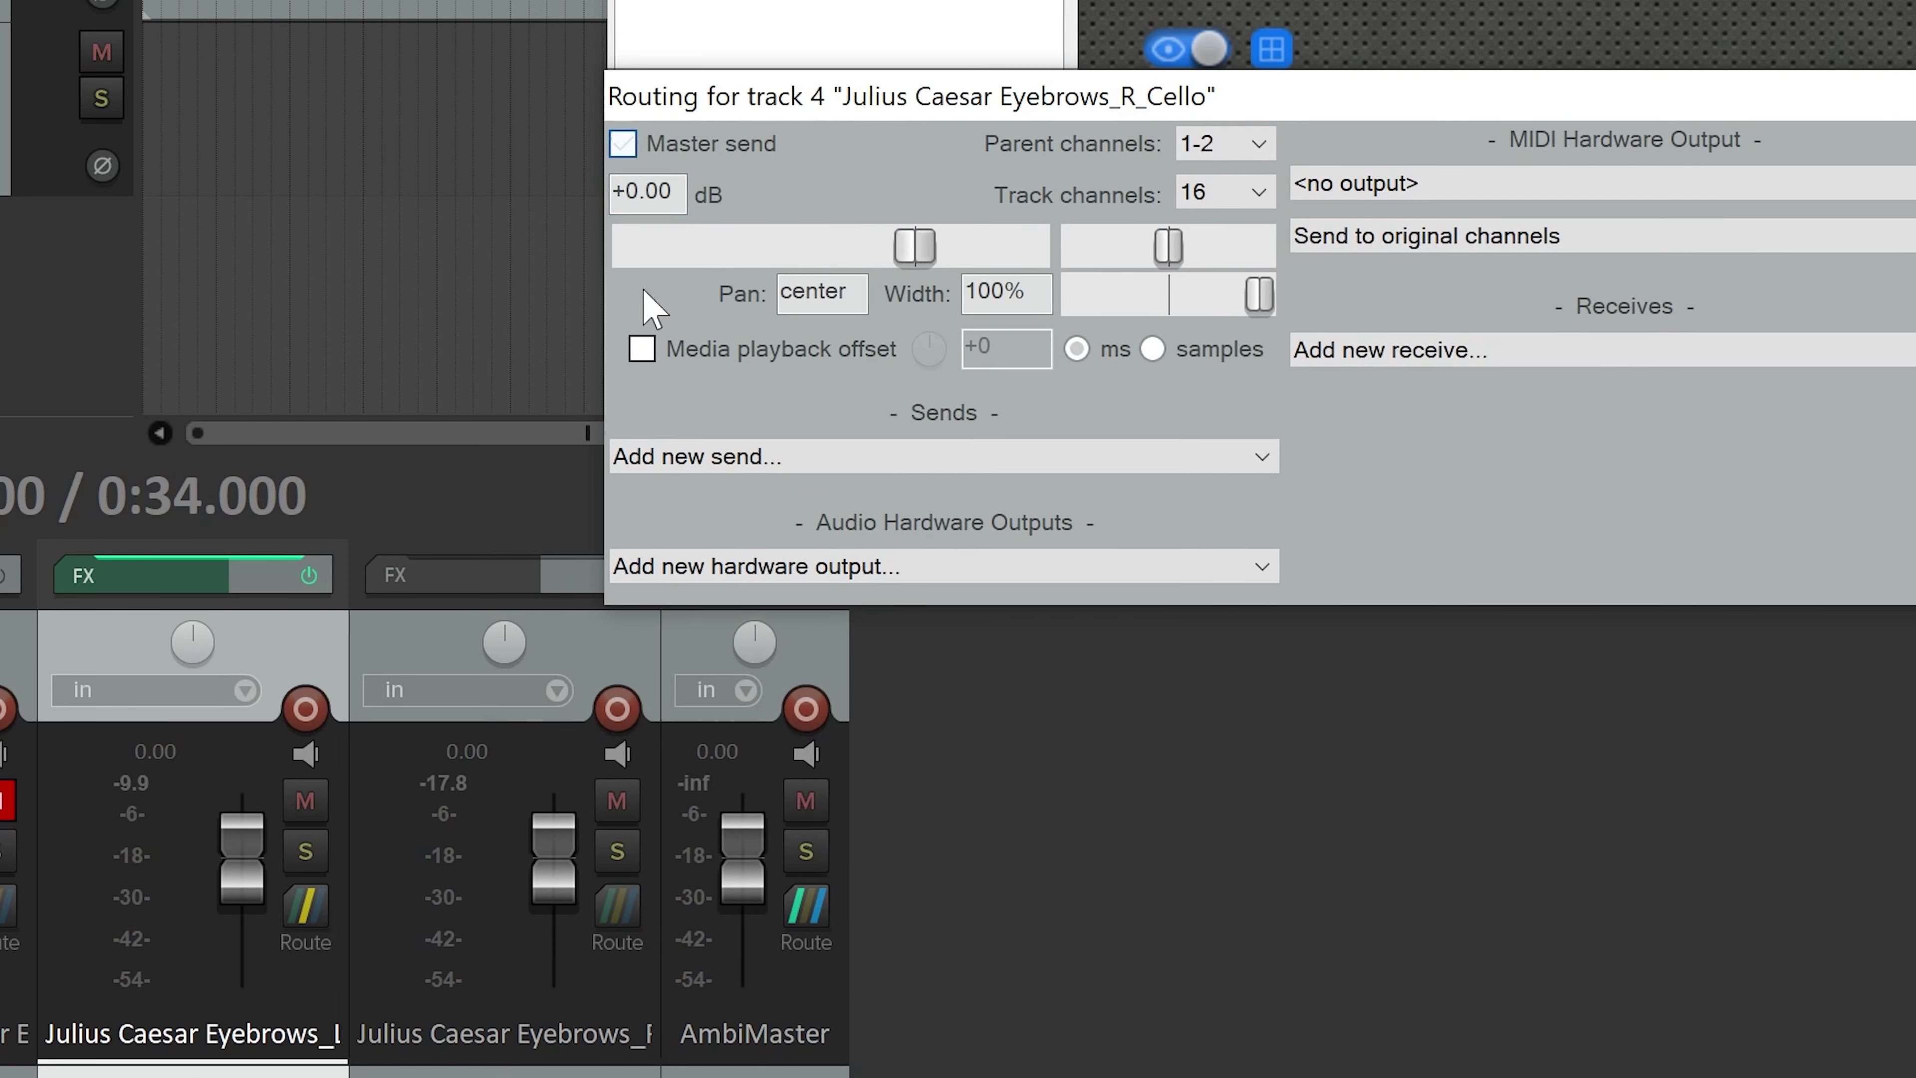
left_click(943, 456)
left_click(845, 596)
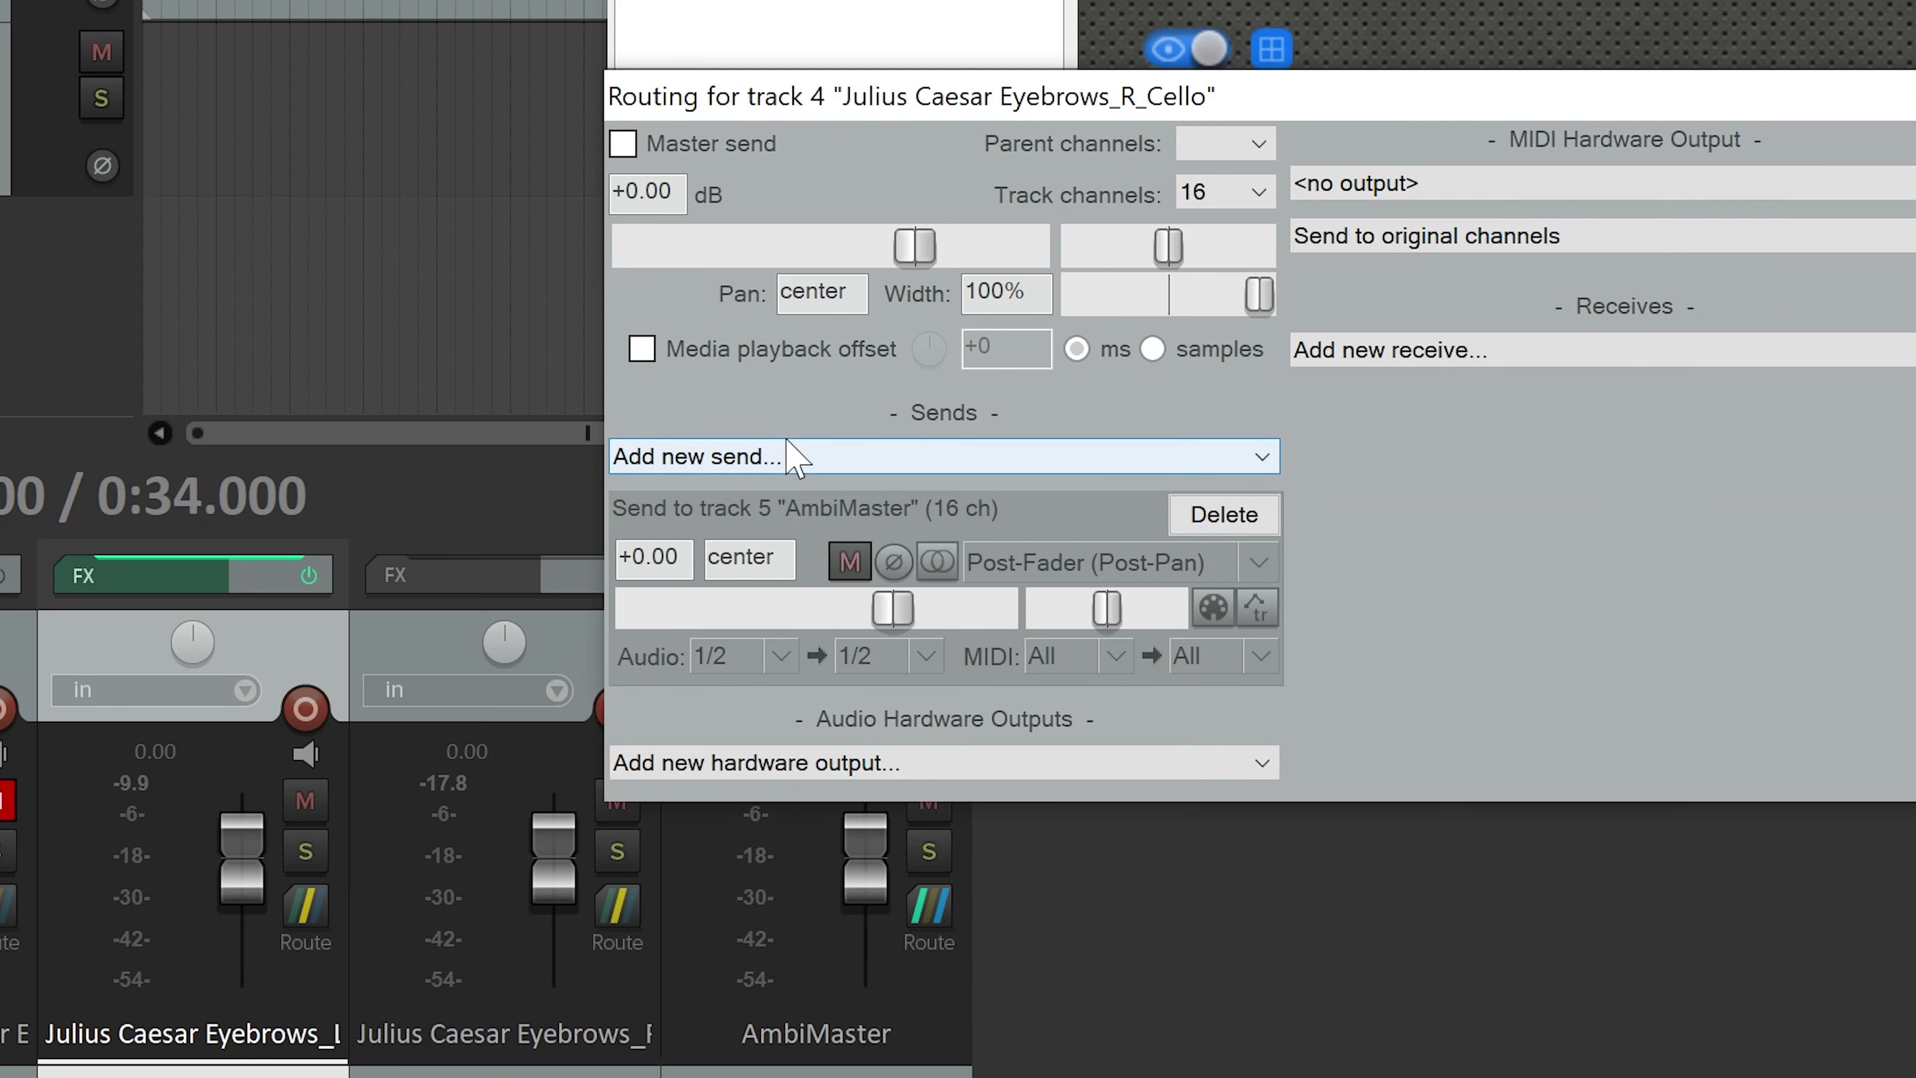
left_click(760, 663)
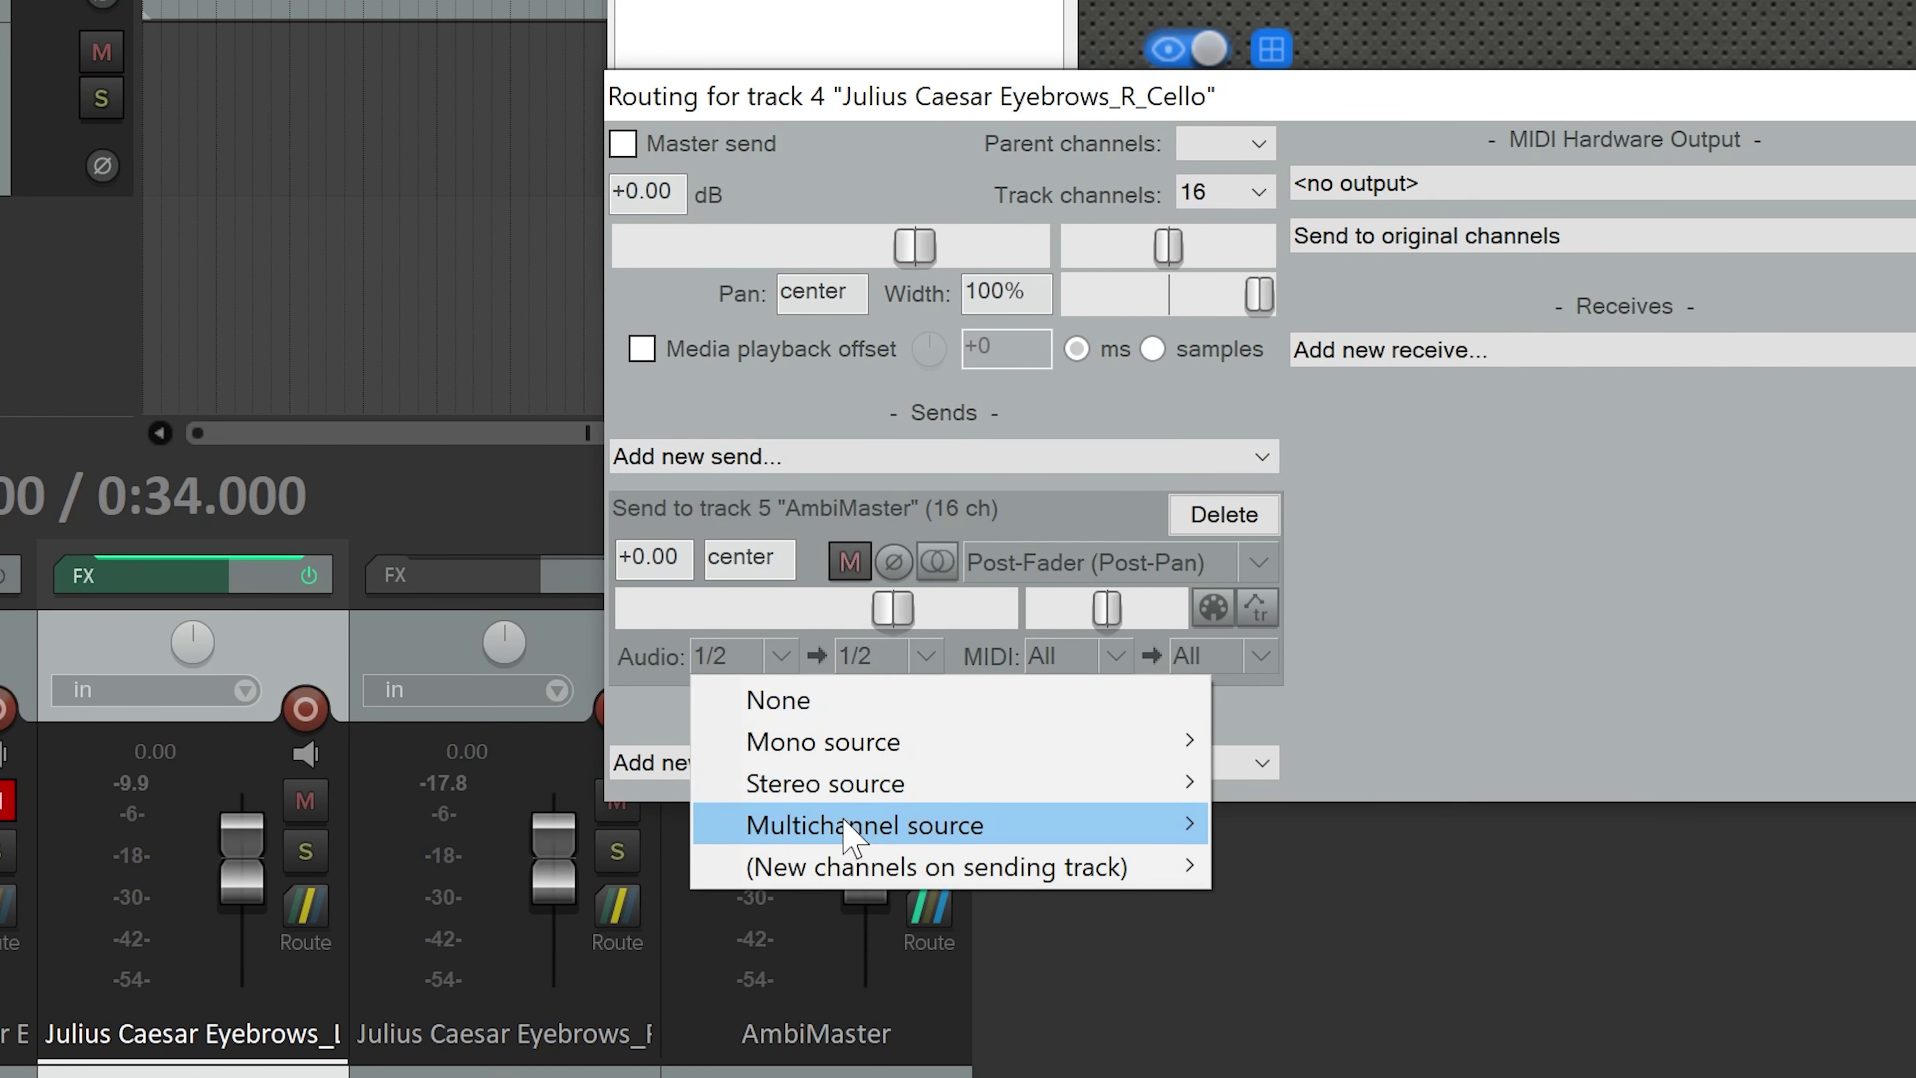
mouse_move(860, 824)
mouse_move(1328, 1068)
left_click(1562, 1068)
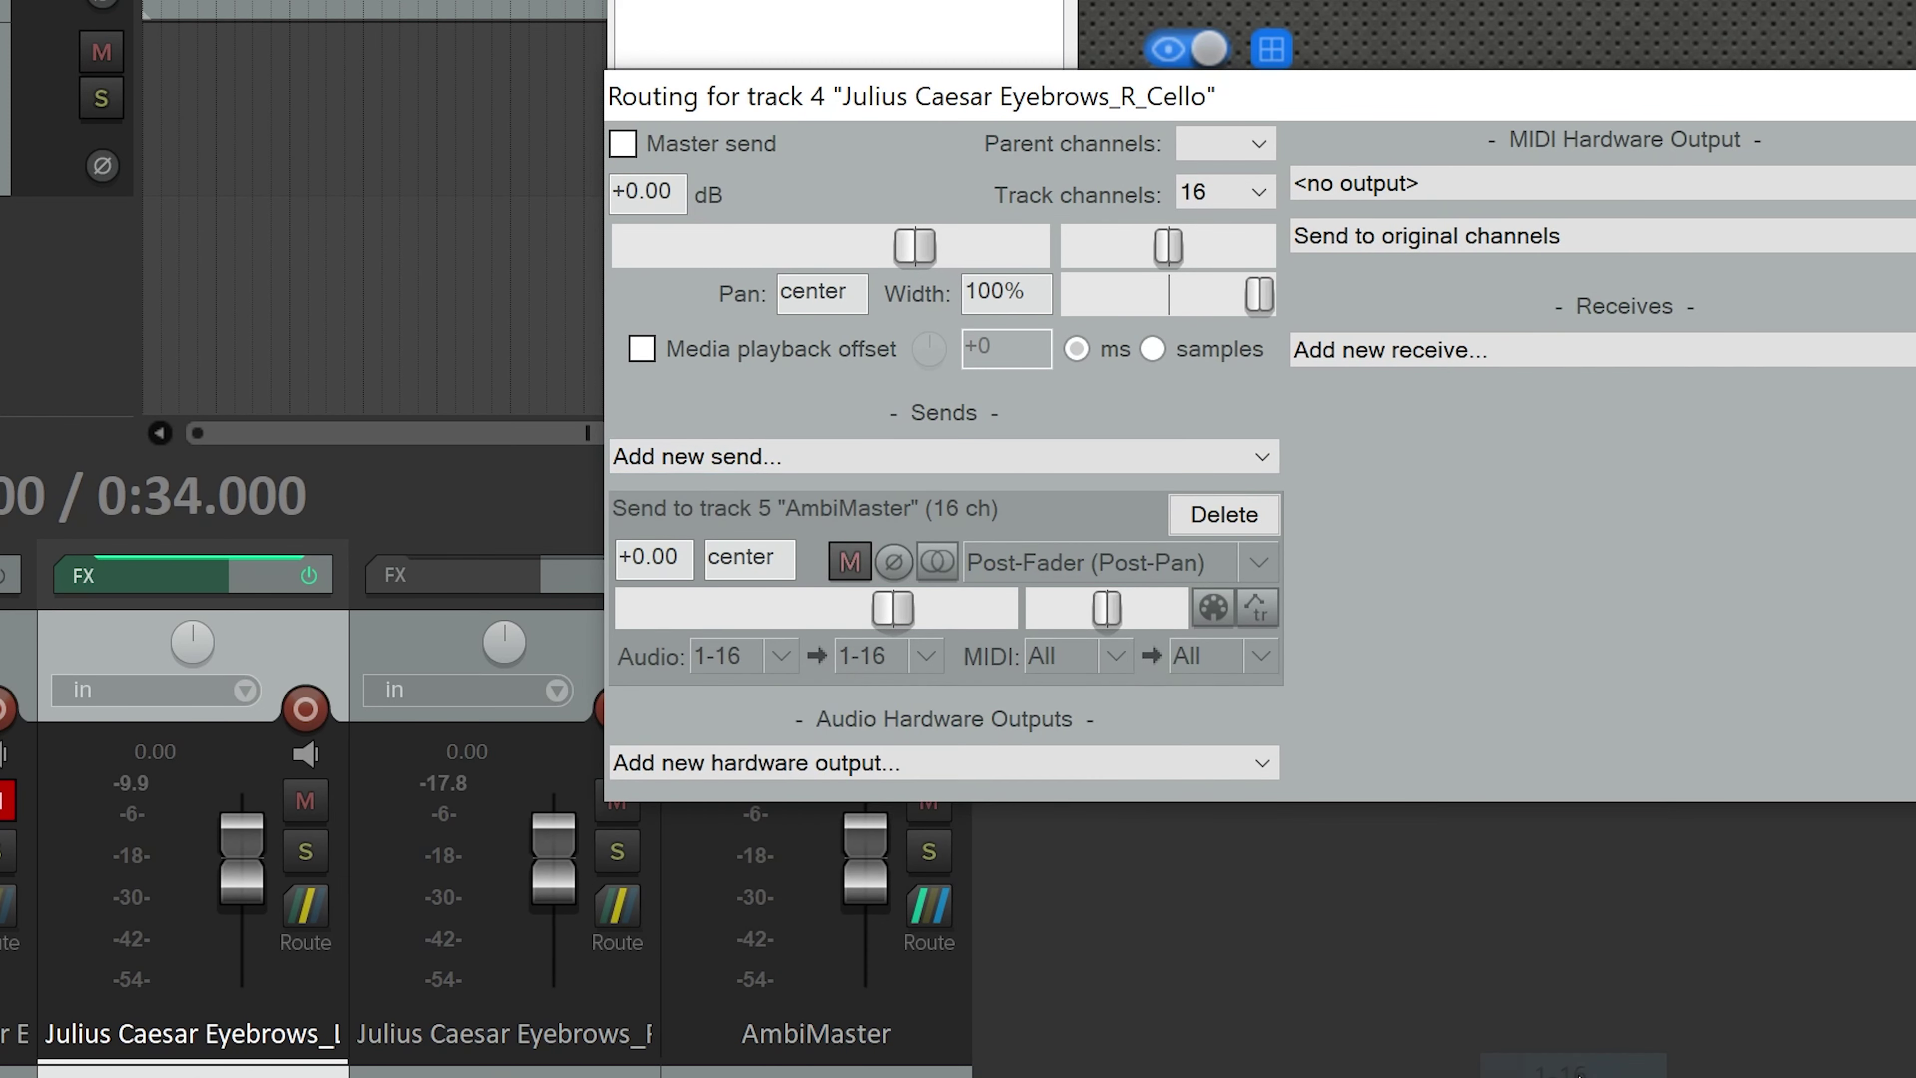
key("Escape")
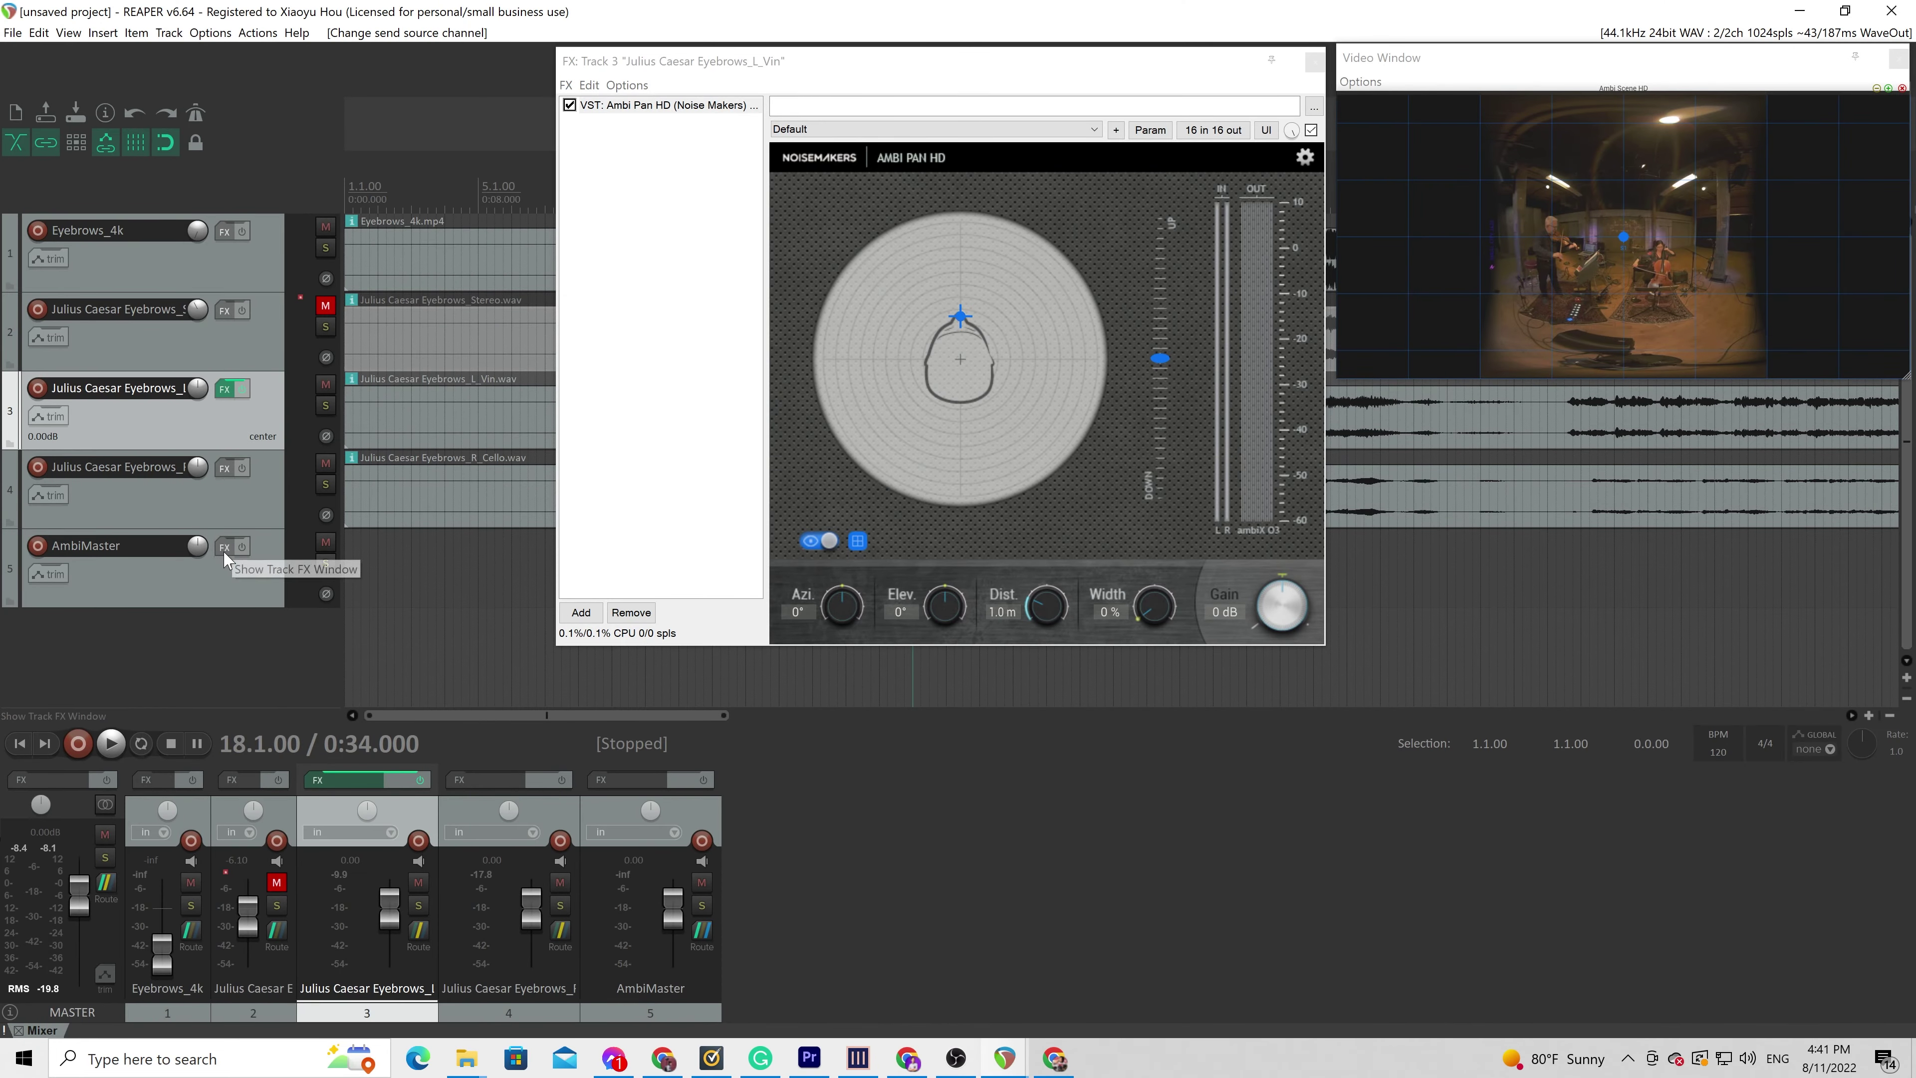
Add Ambi Head HD (16ch) to the AmbiMaster track
left_click(224, 547)
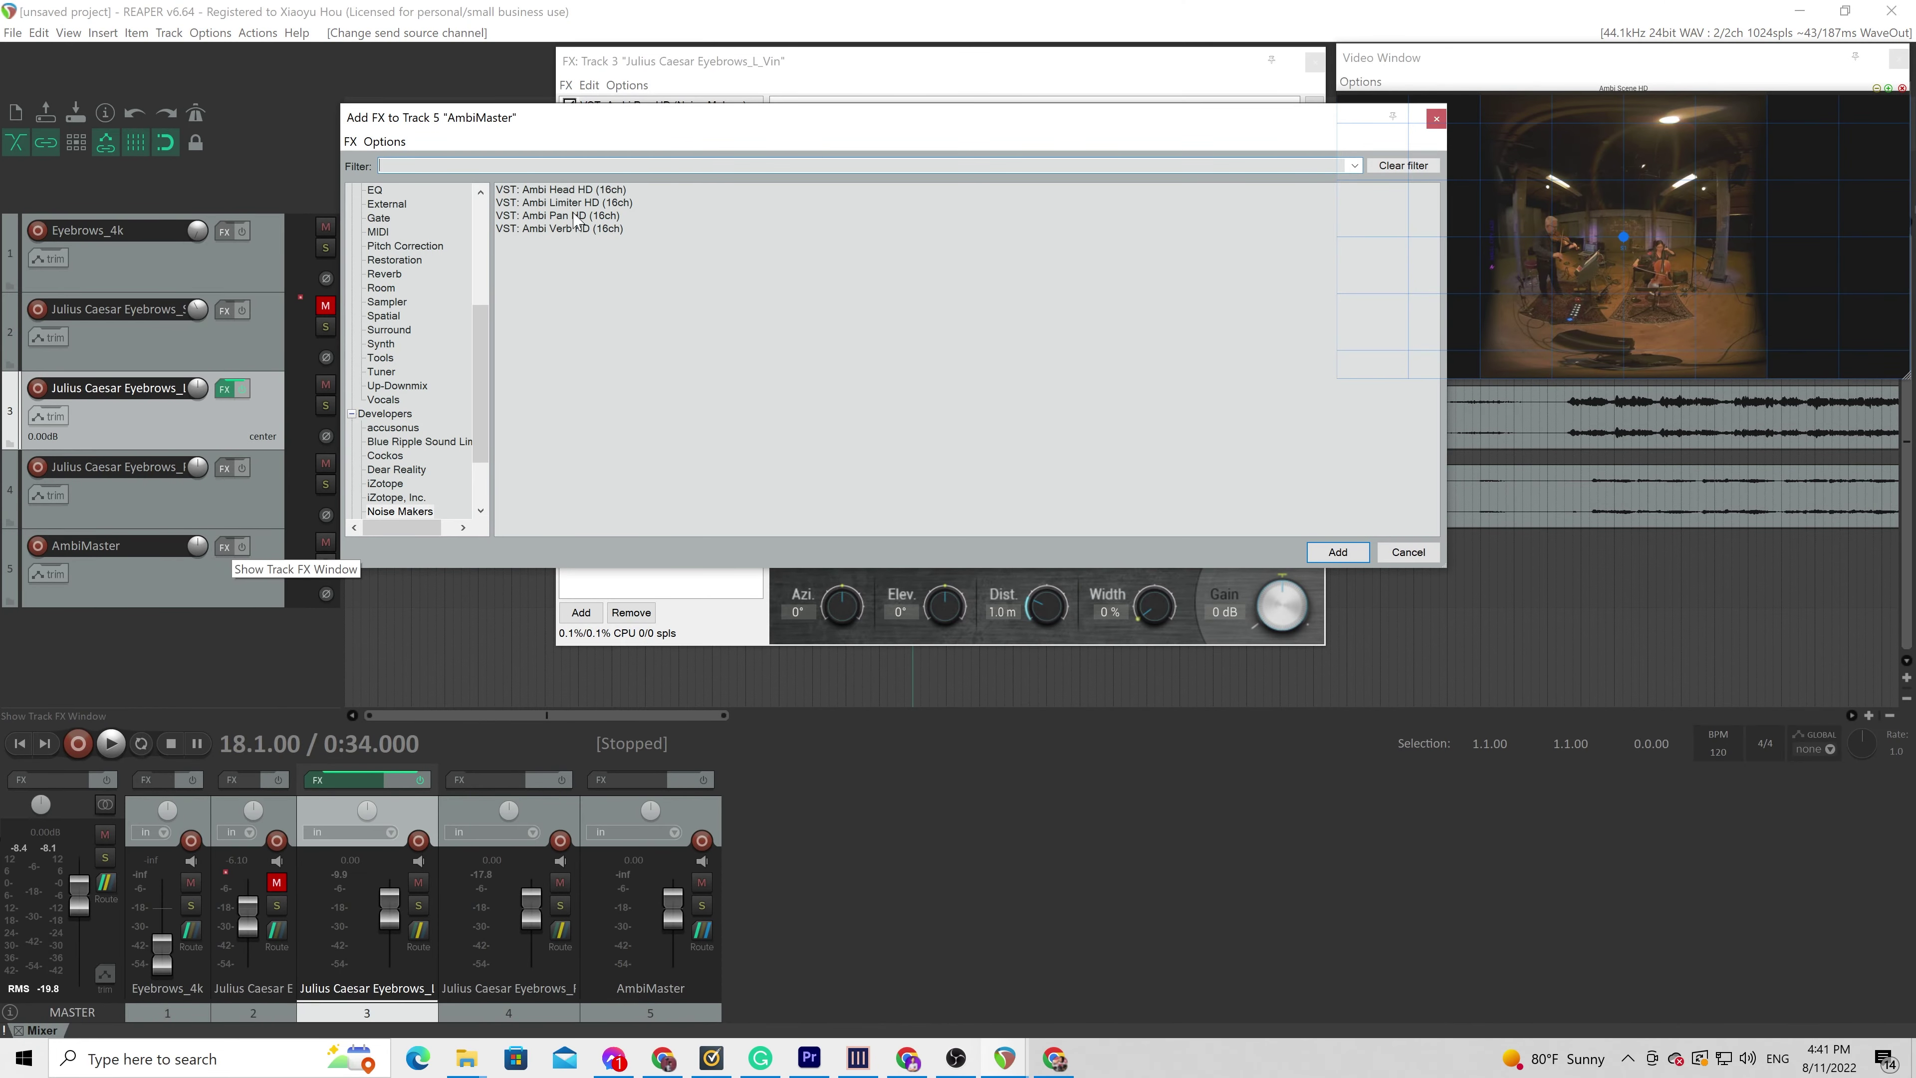
left_click(562, 190)
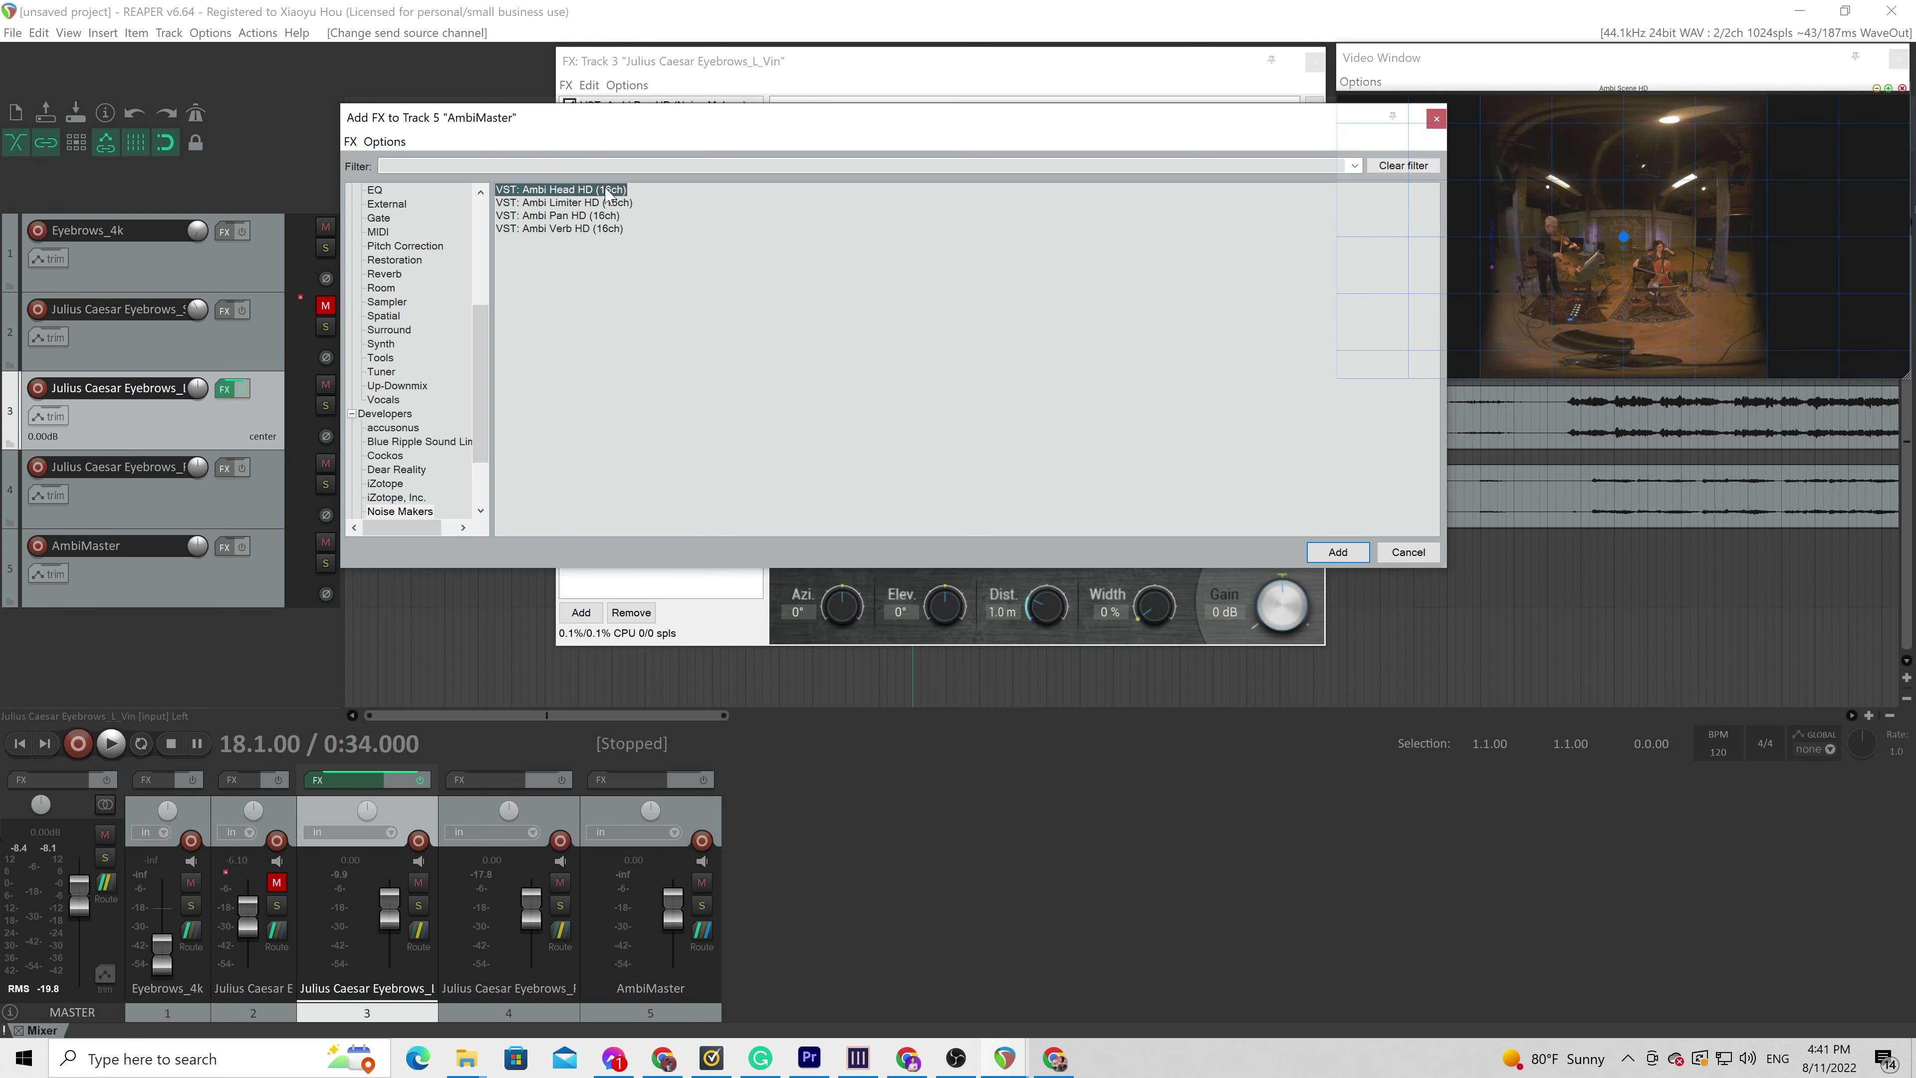
double_click(579, 190)
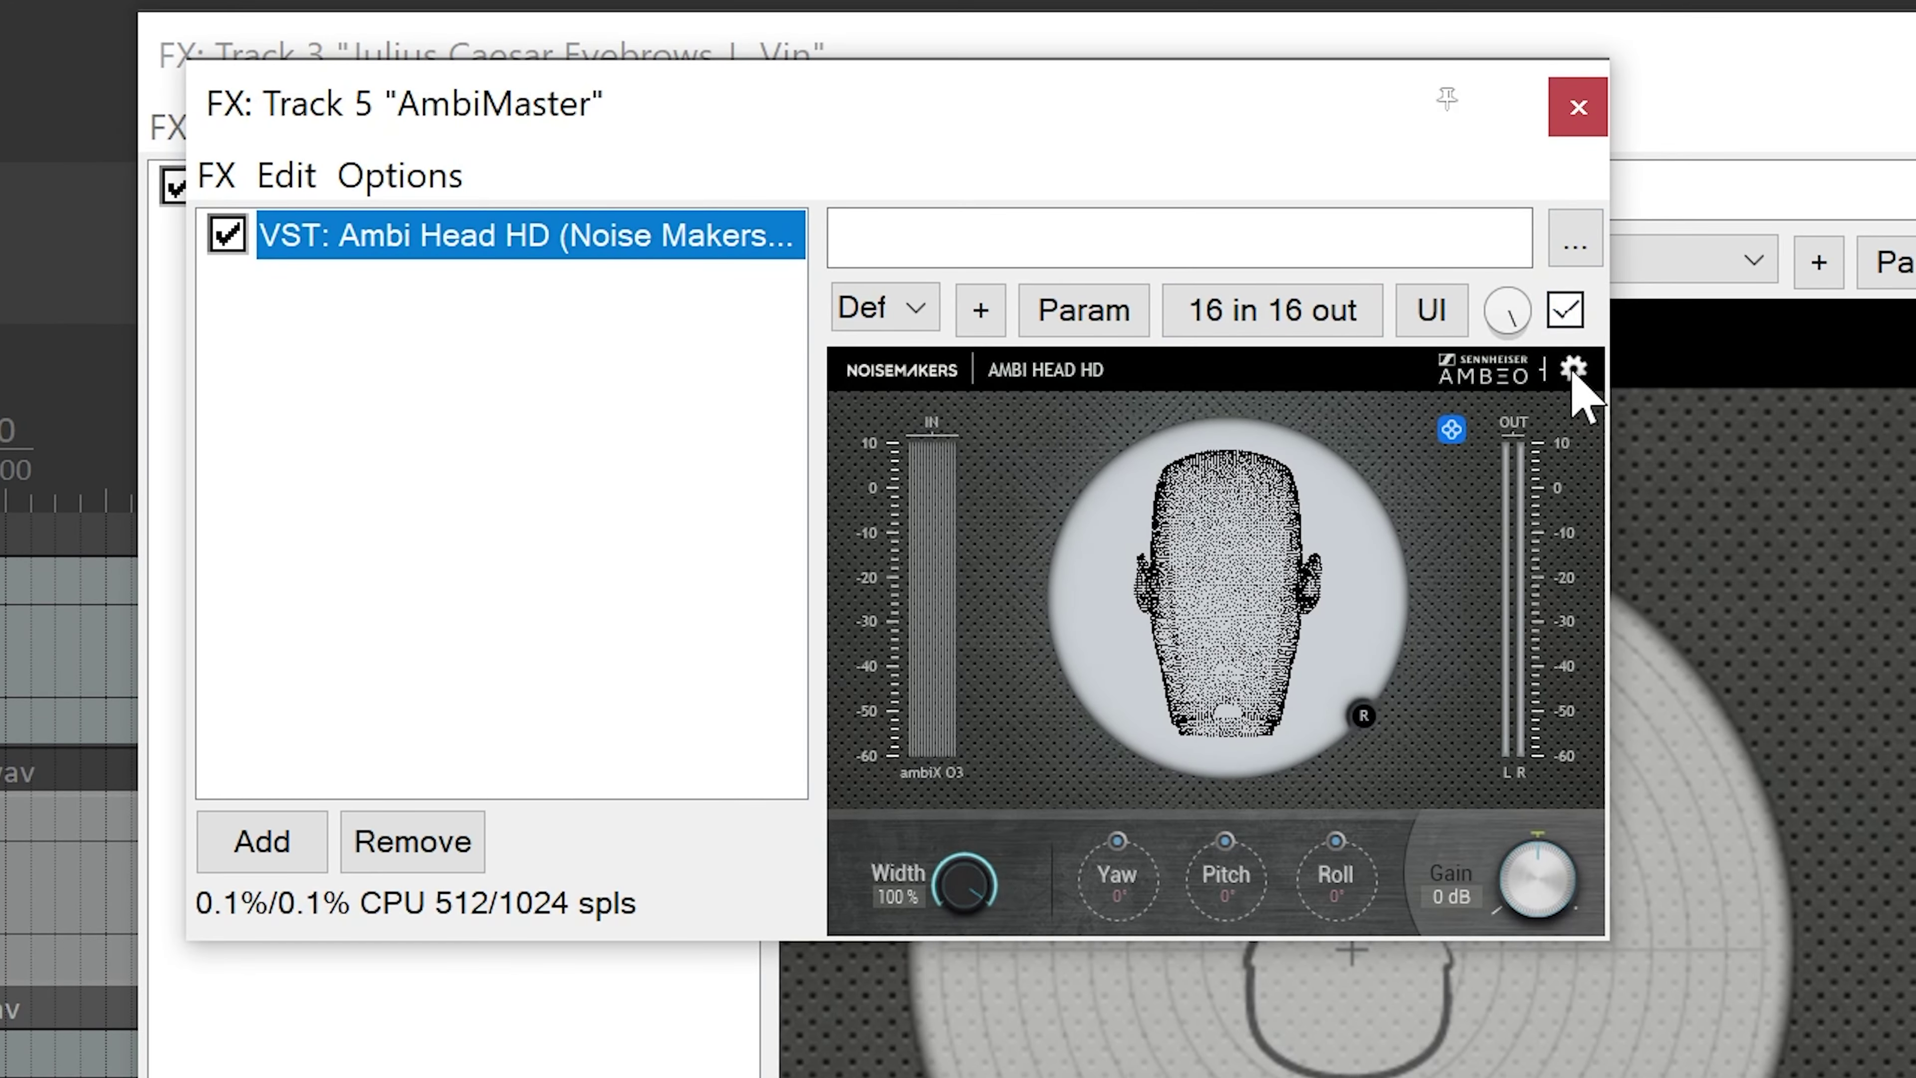
Set Ambi Head HD to the Facebook 360 HRTF with ambiX O3 input, then pan the violin front-left
left_click(1573, 371)
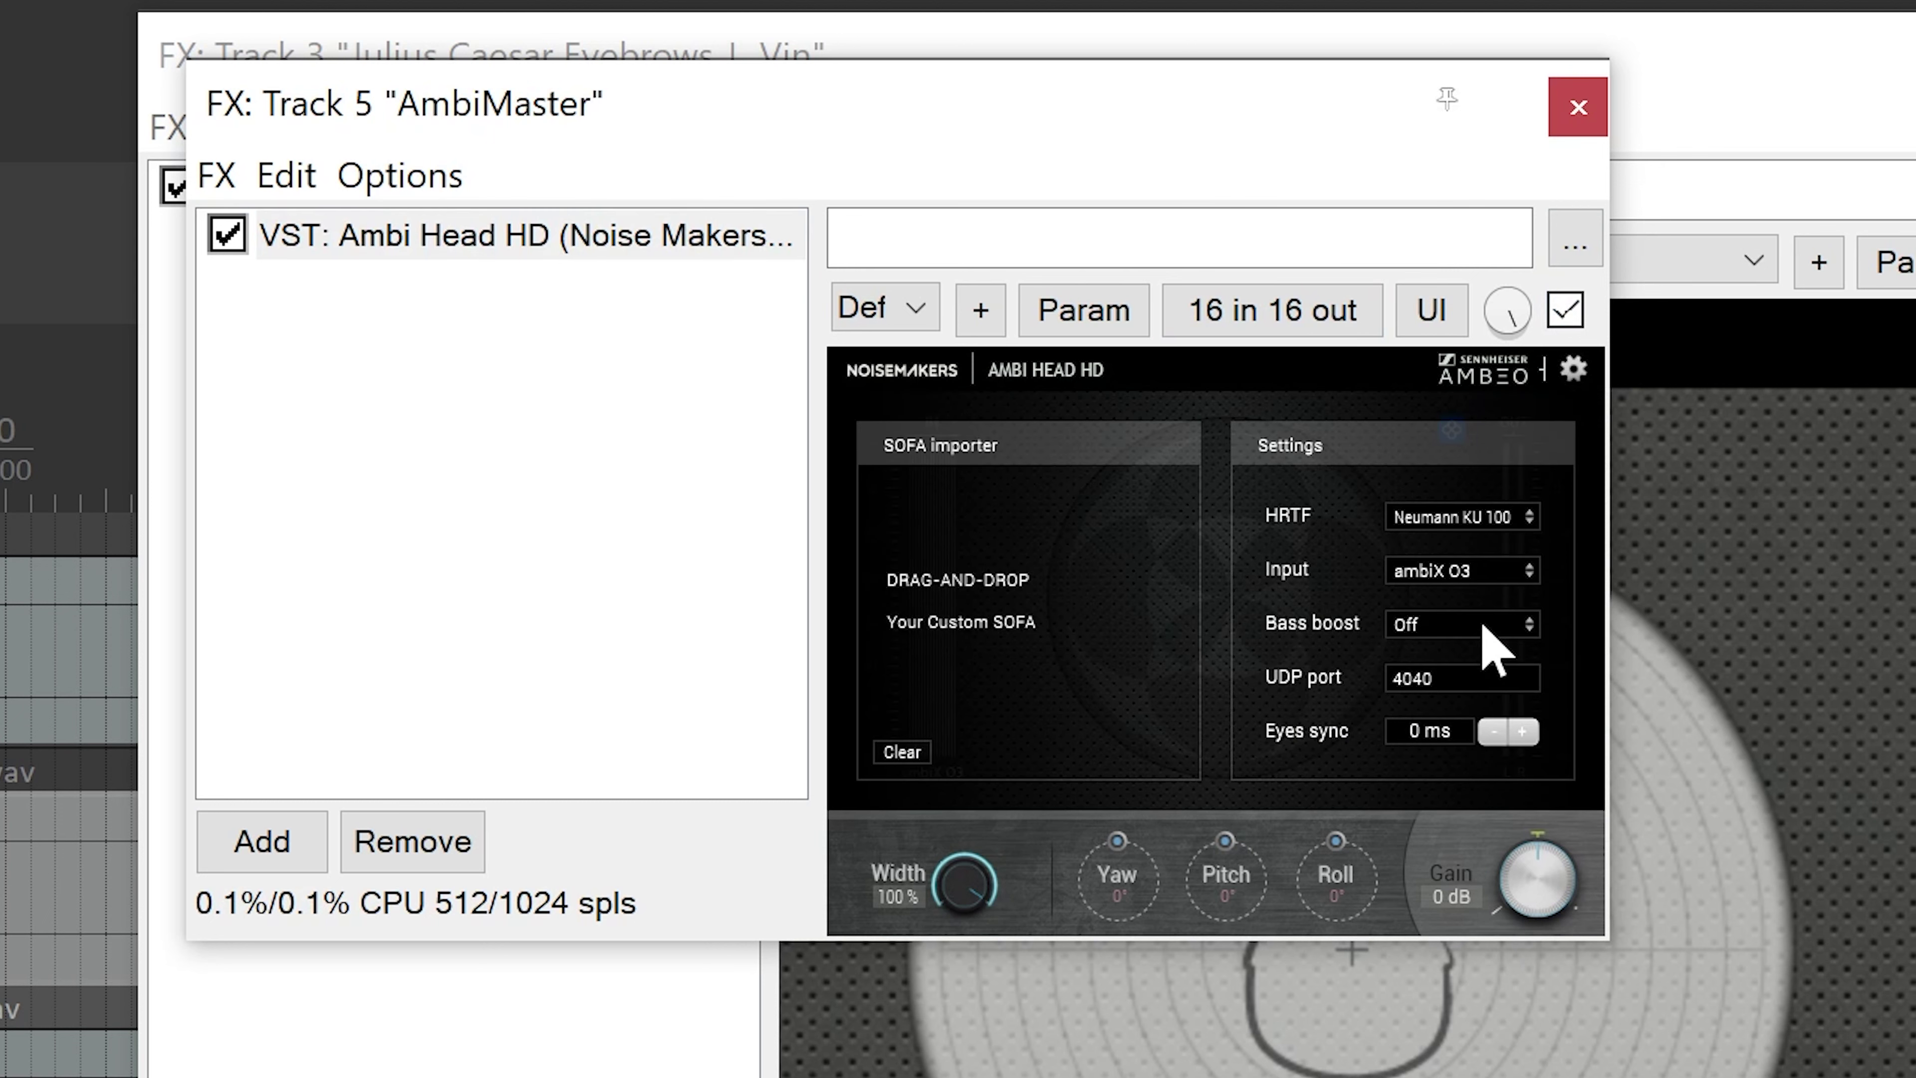
left_click(1528, 519)
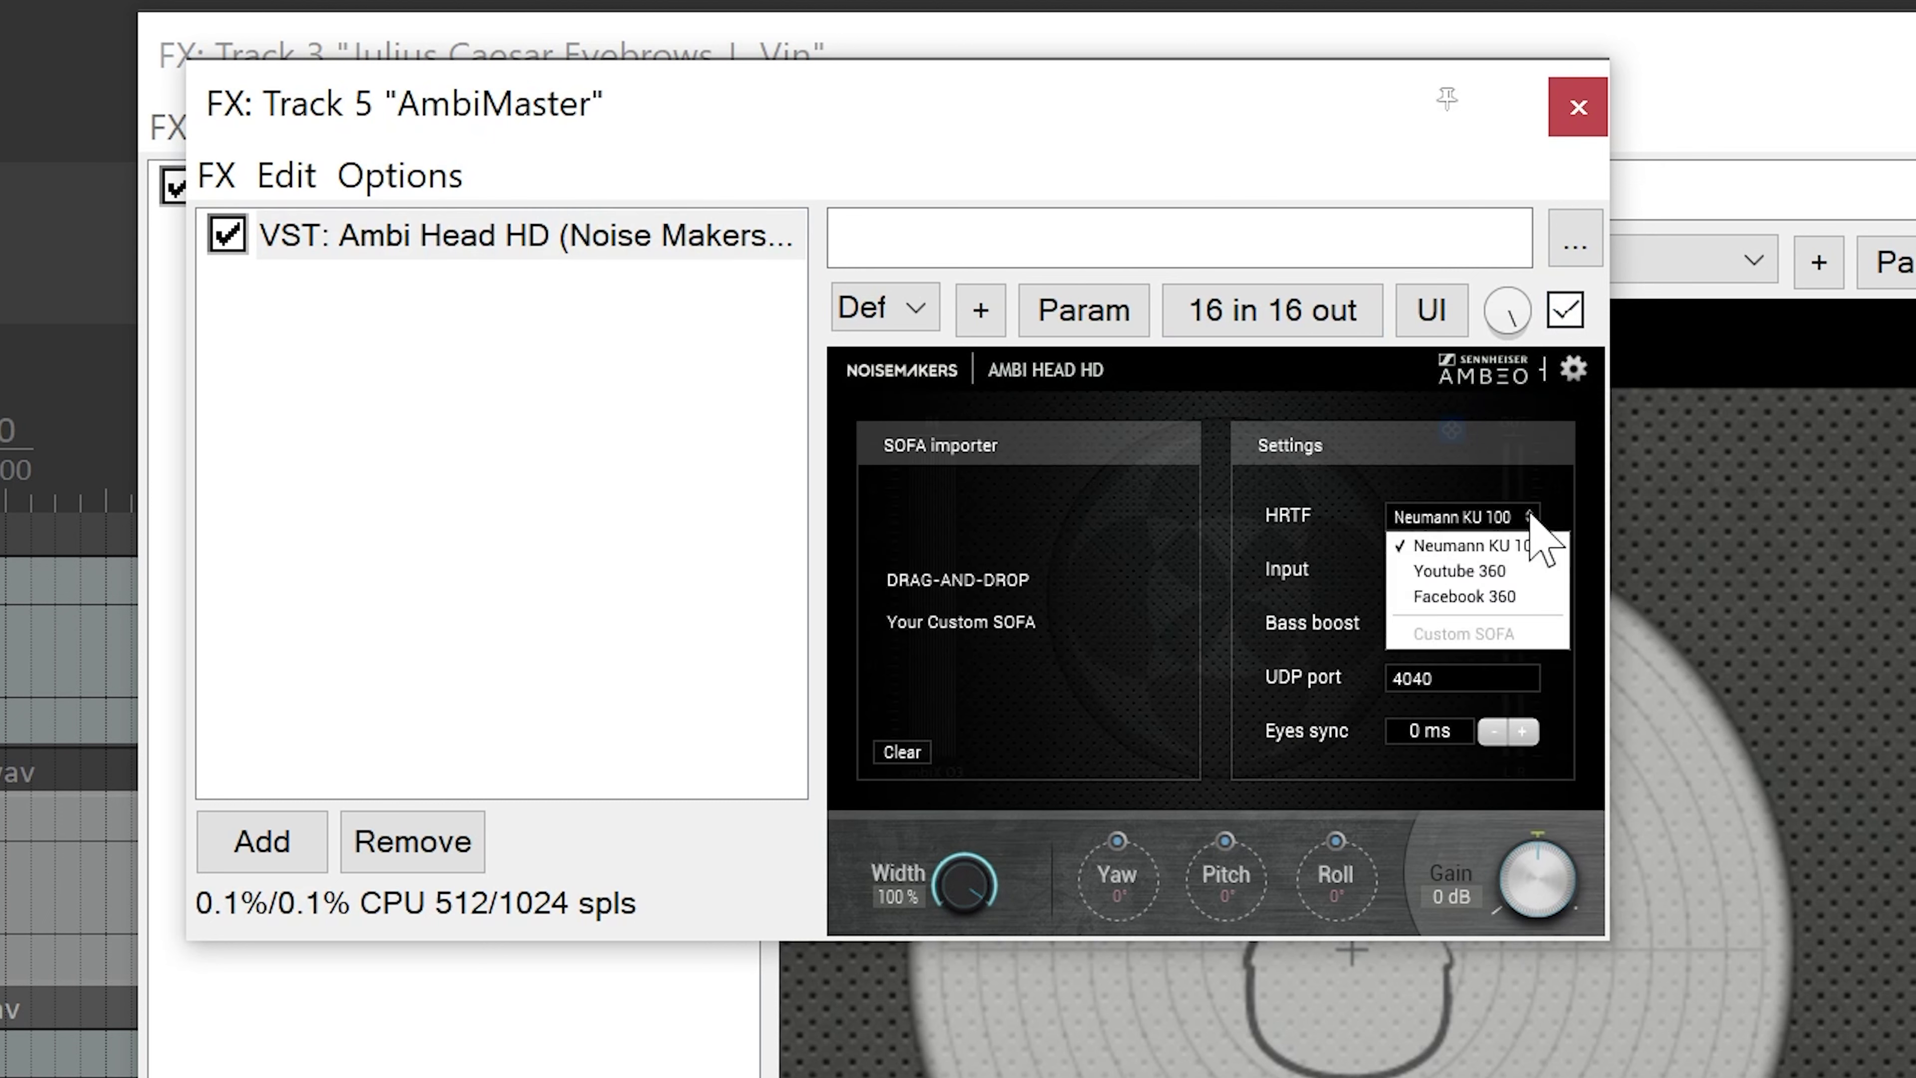
left_click(1539, 618)
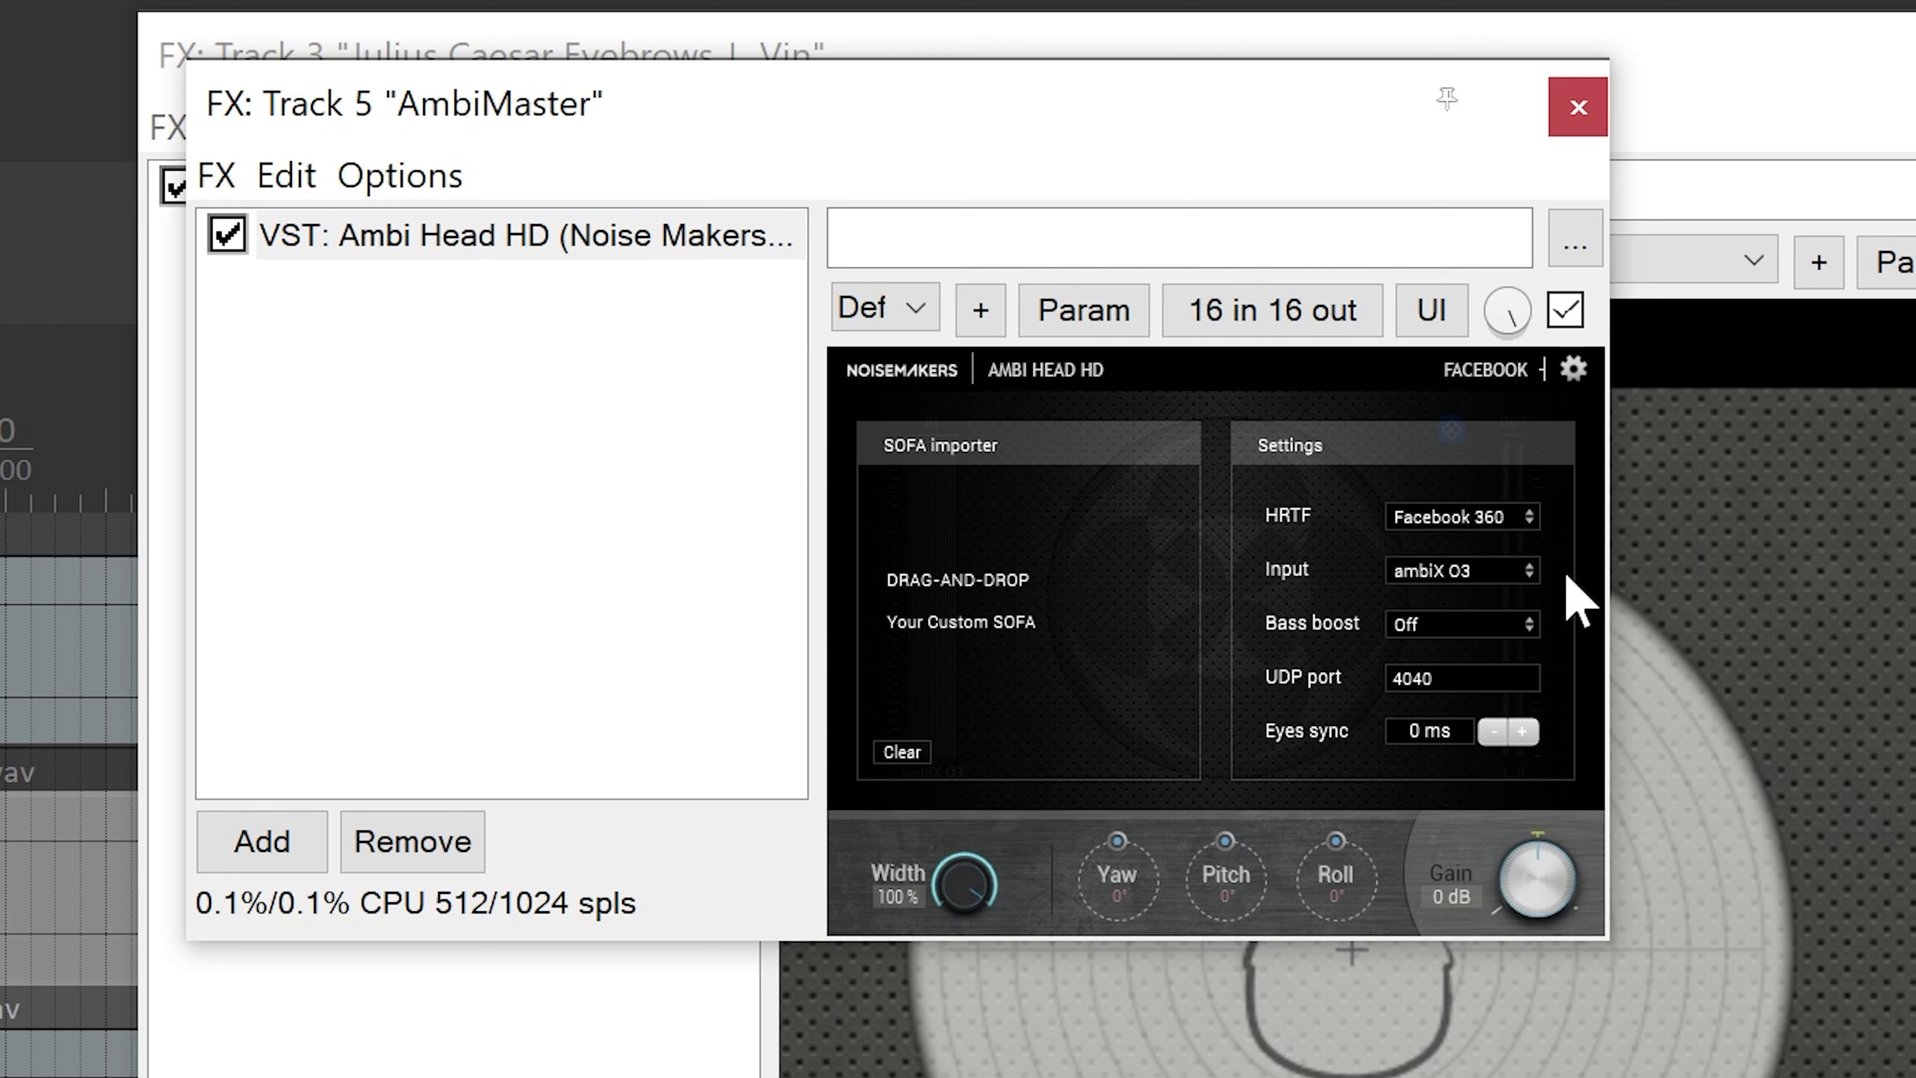
left_click(1528, 577)
left_click(1494, 651)
left_click(1528, 578)
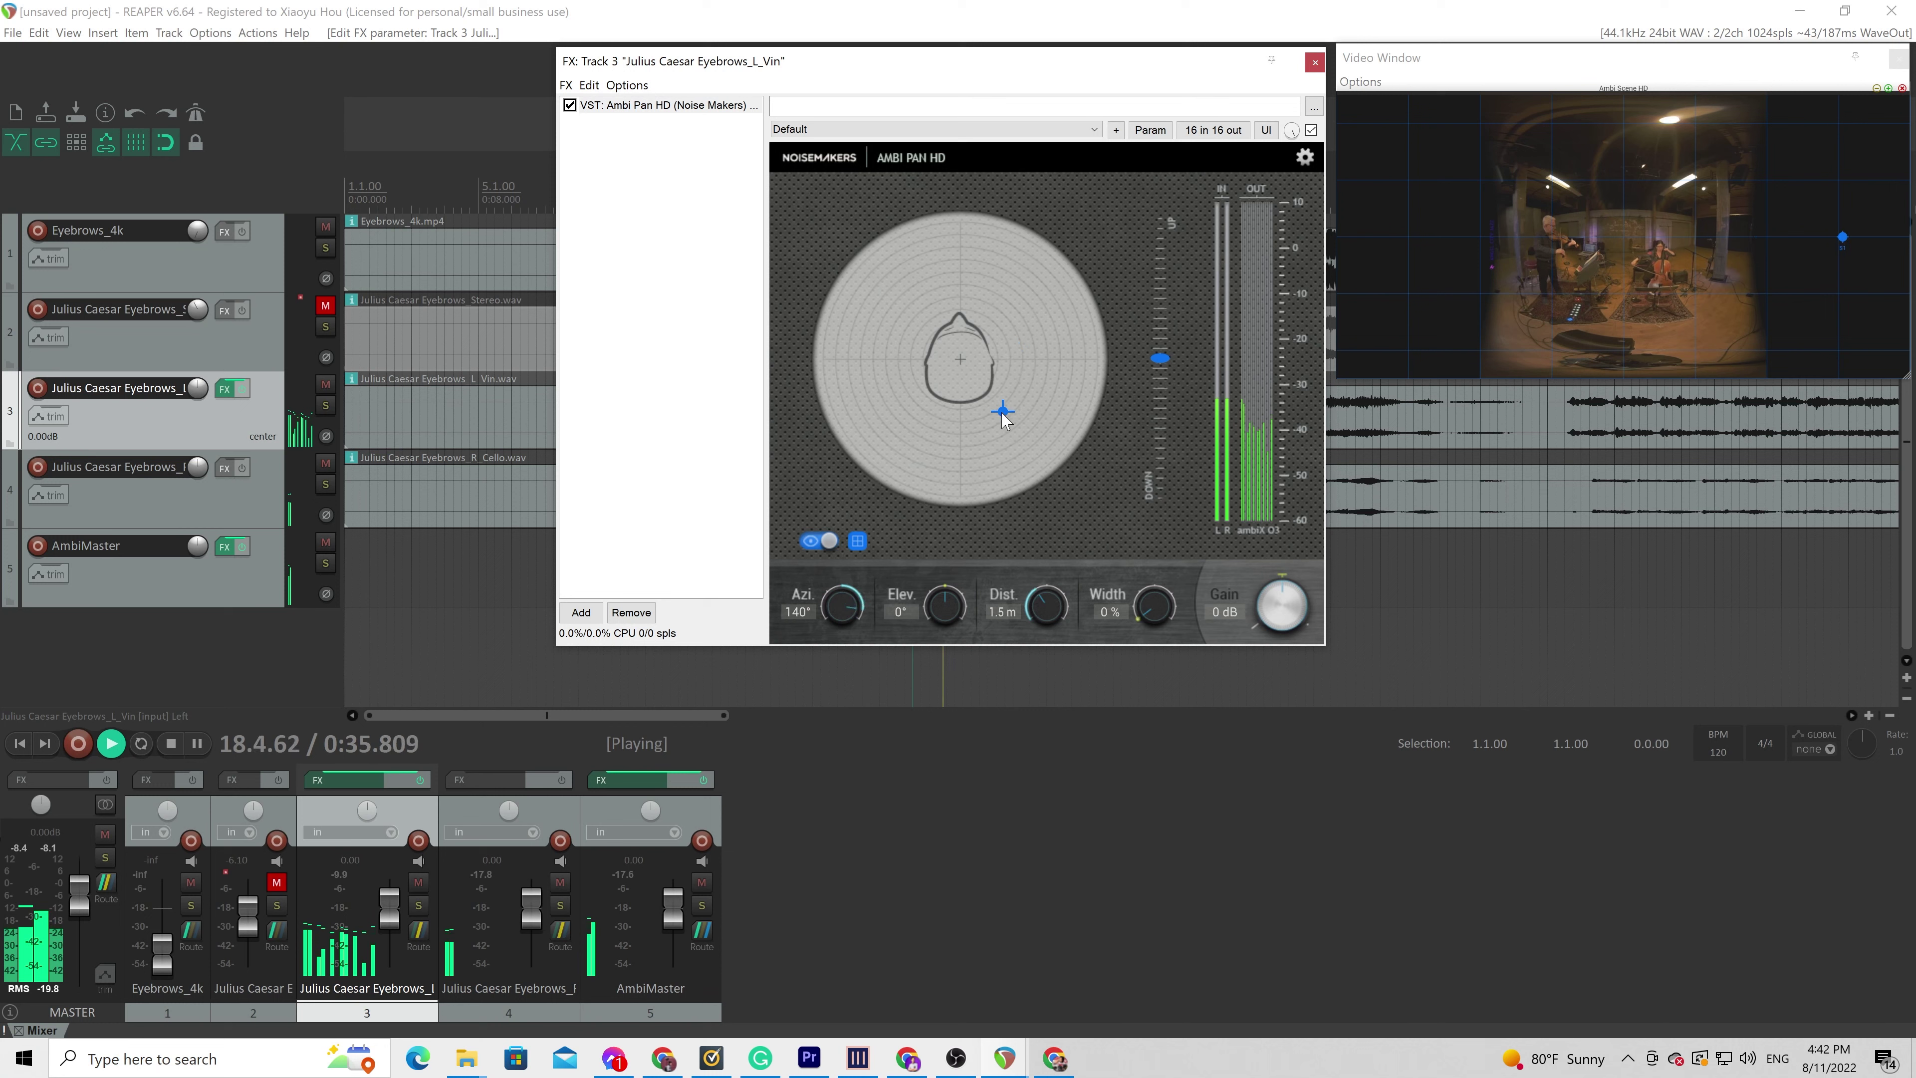
left_click_drag(1001, 411, 927, 316)
Place the violin source at -41° azimuth and set its panner input to Stereo
key("space")
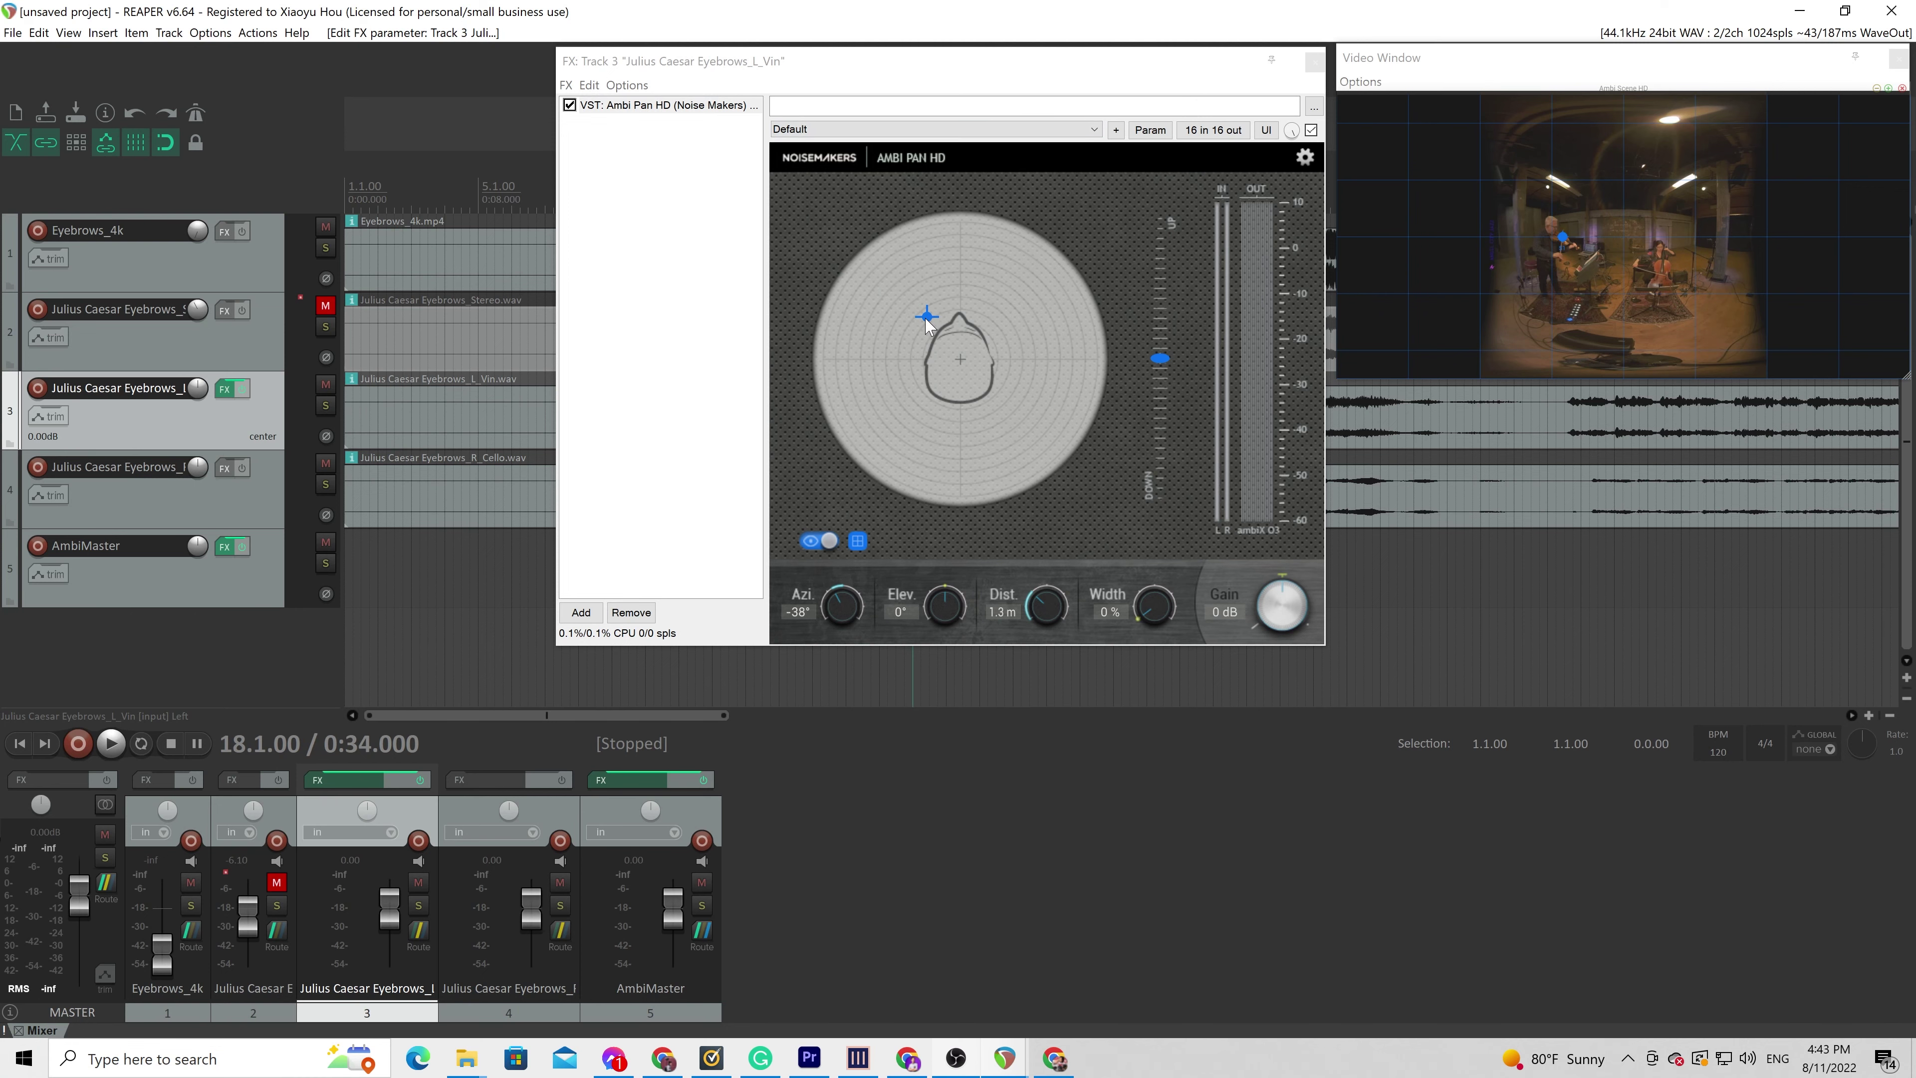
left_click_drag(929, 325, 927, 326)
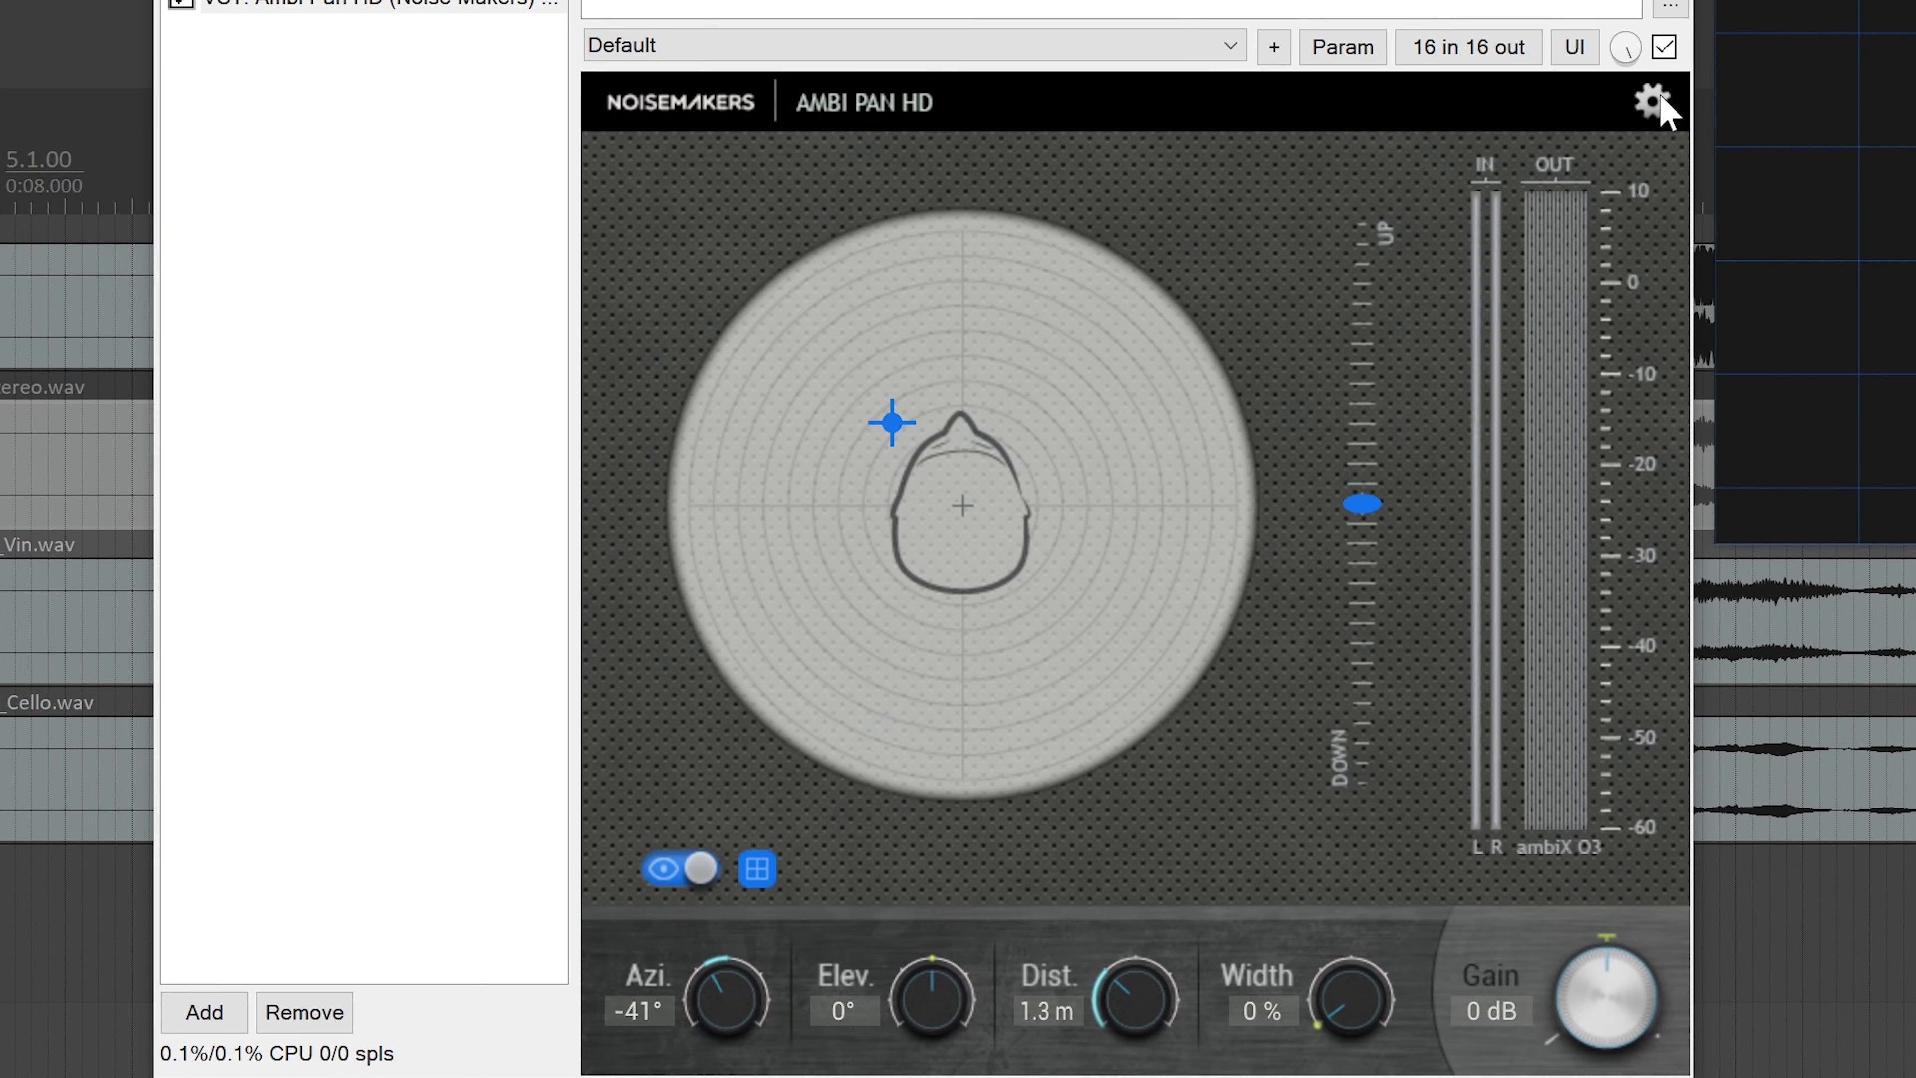
left_click(1305, 157)
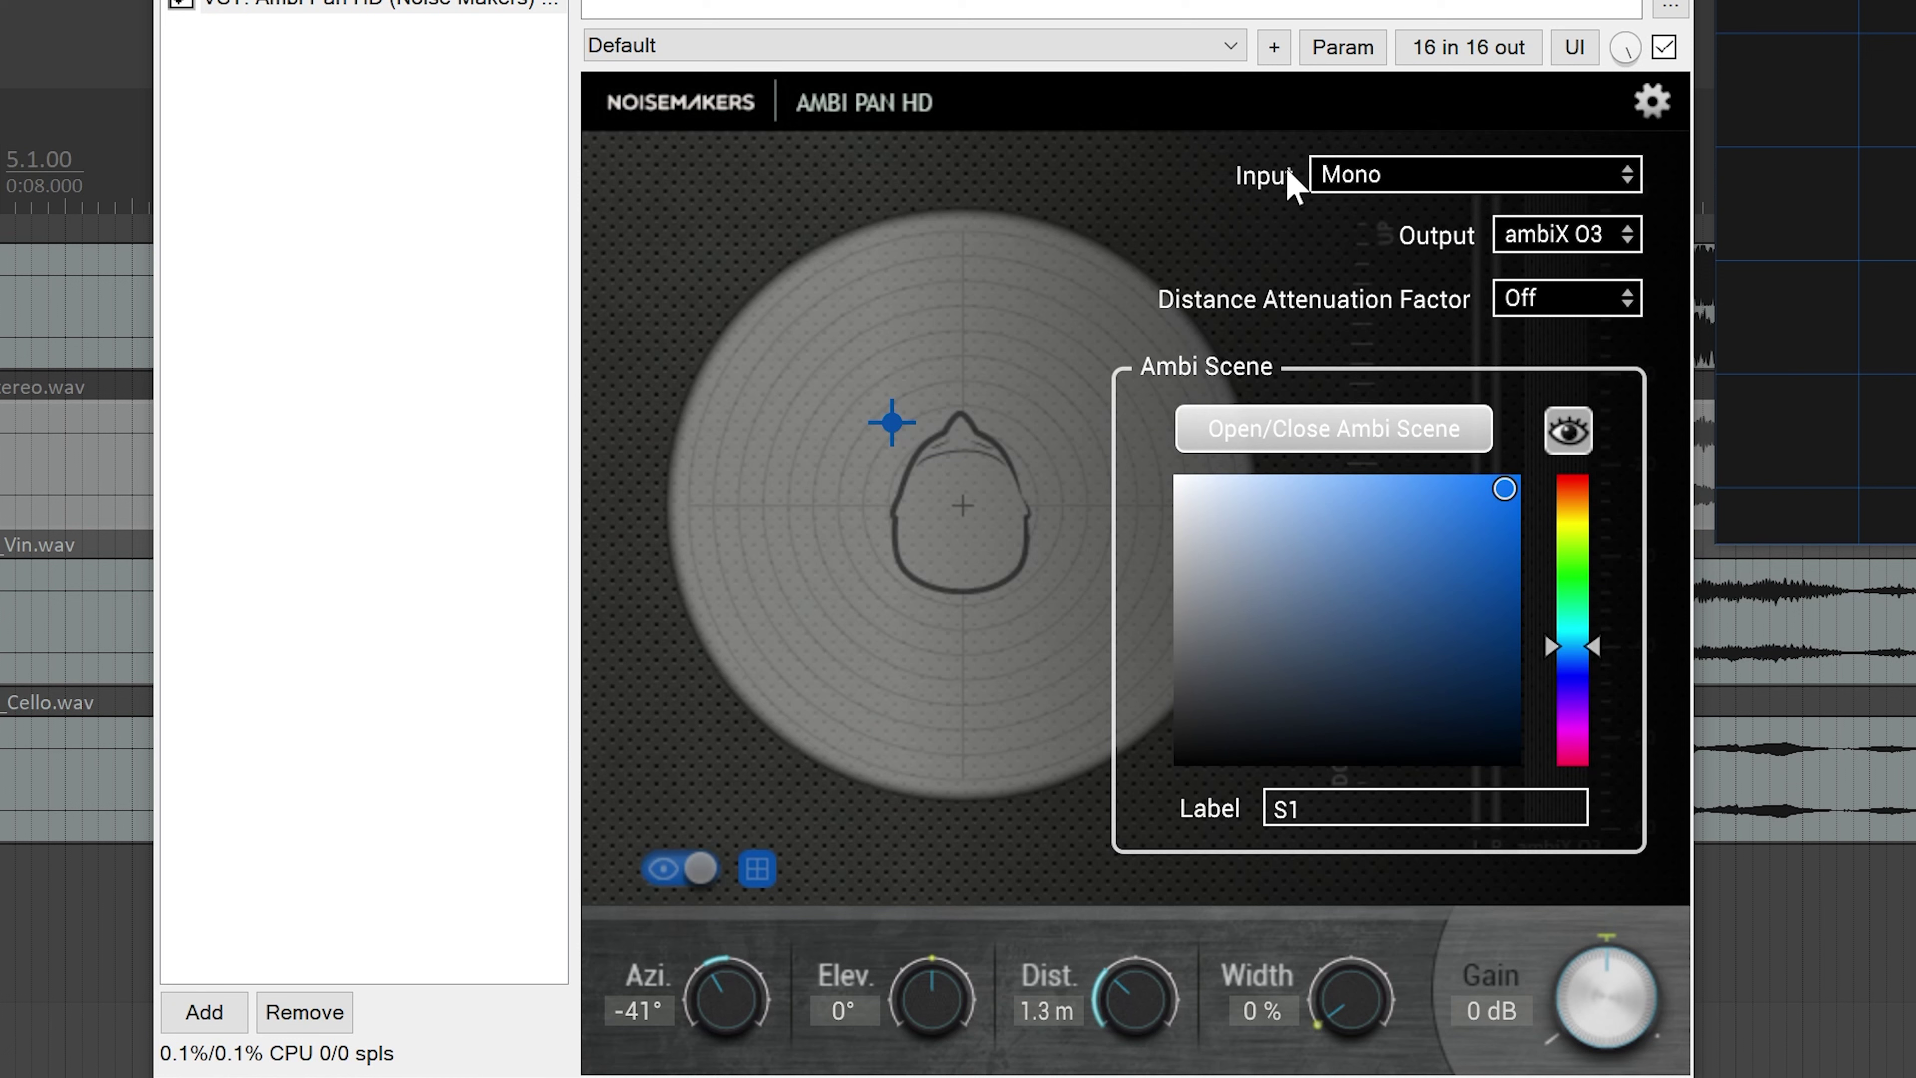
left_click(1505, 193)
left_click(1387, 275)
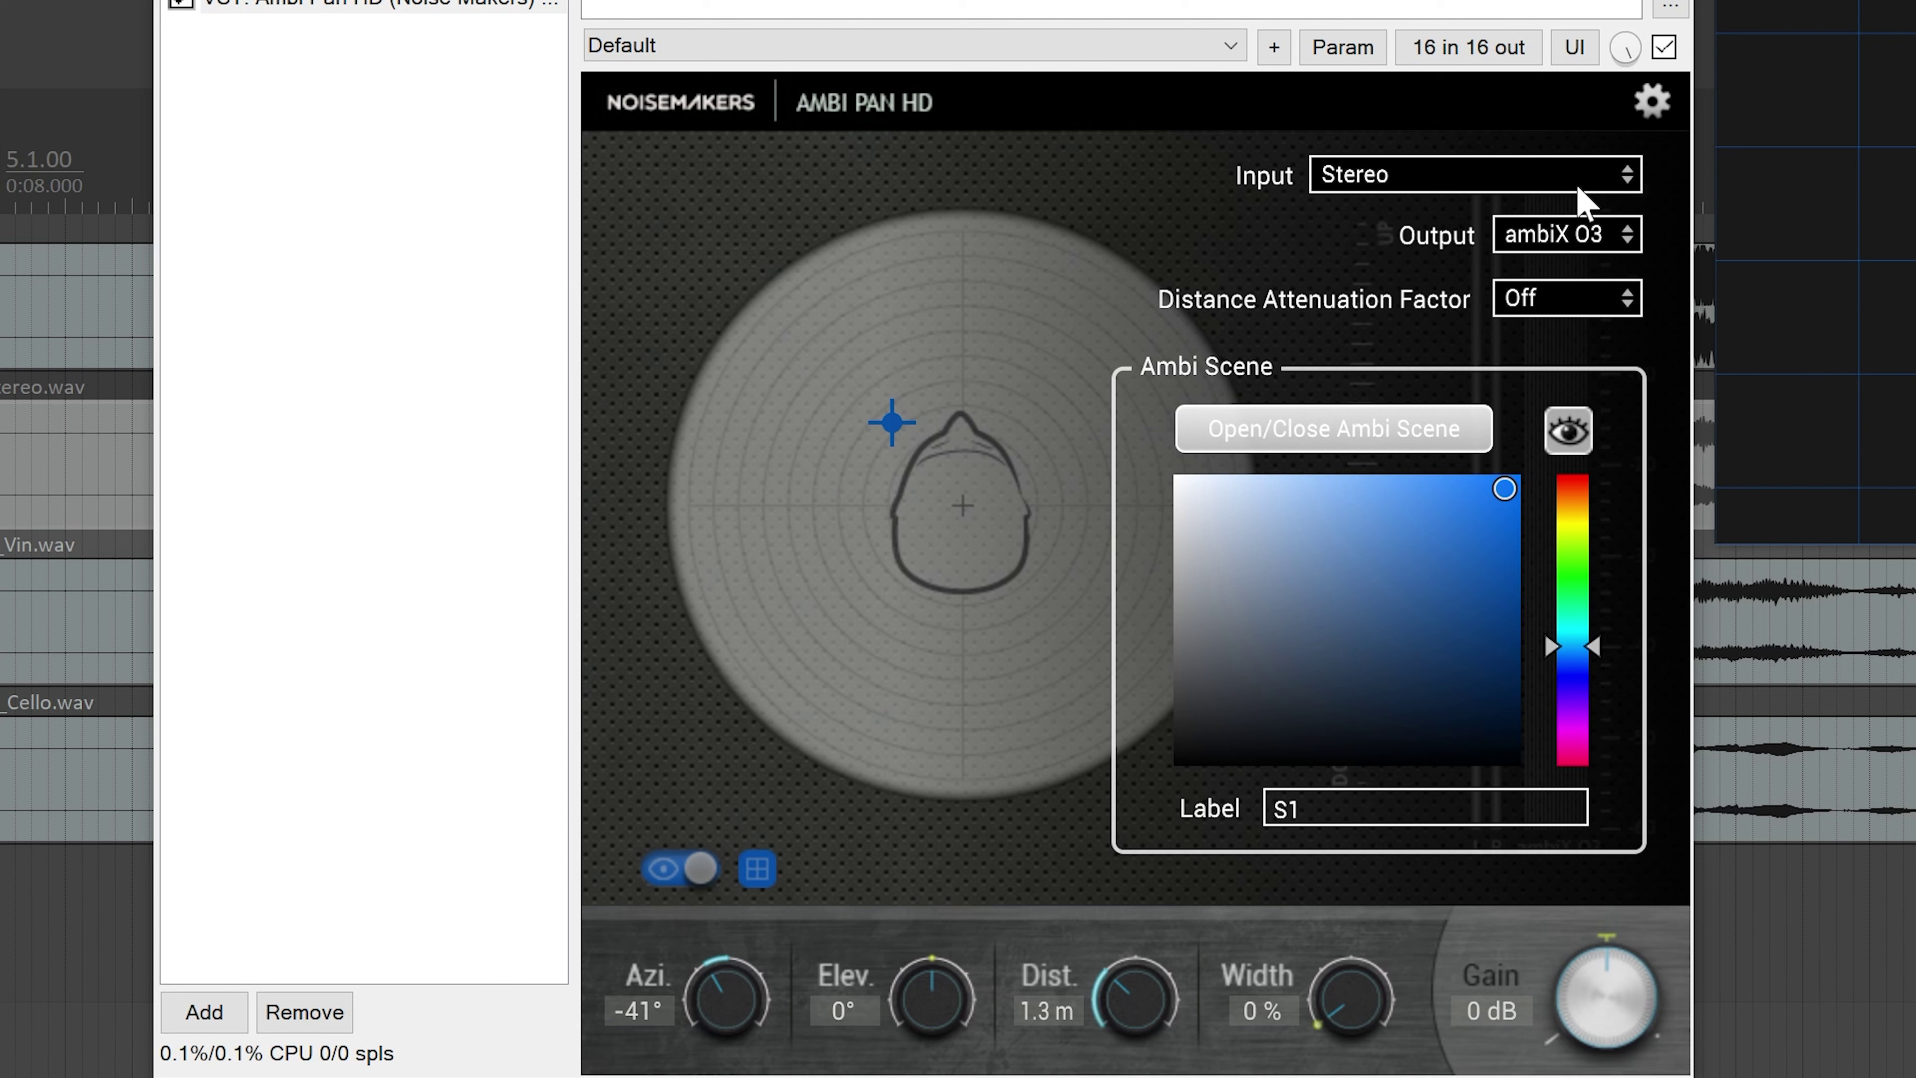
Colour the violin source yellow and relabel S1 as Violin
left_click_drag(1605, 646, 1607, 513)
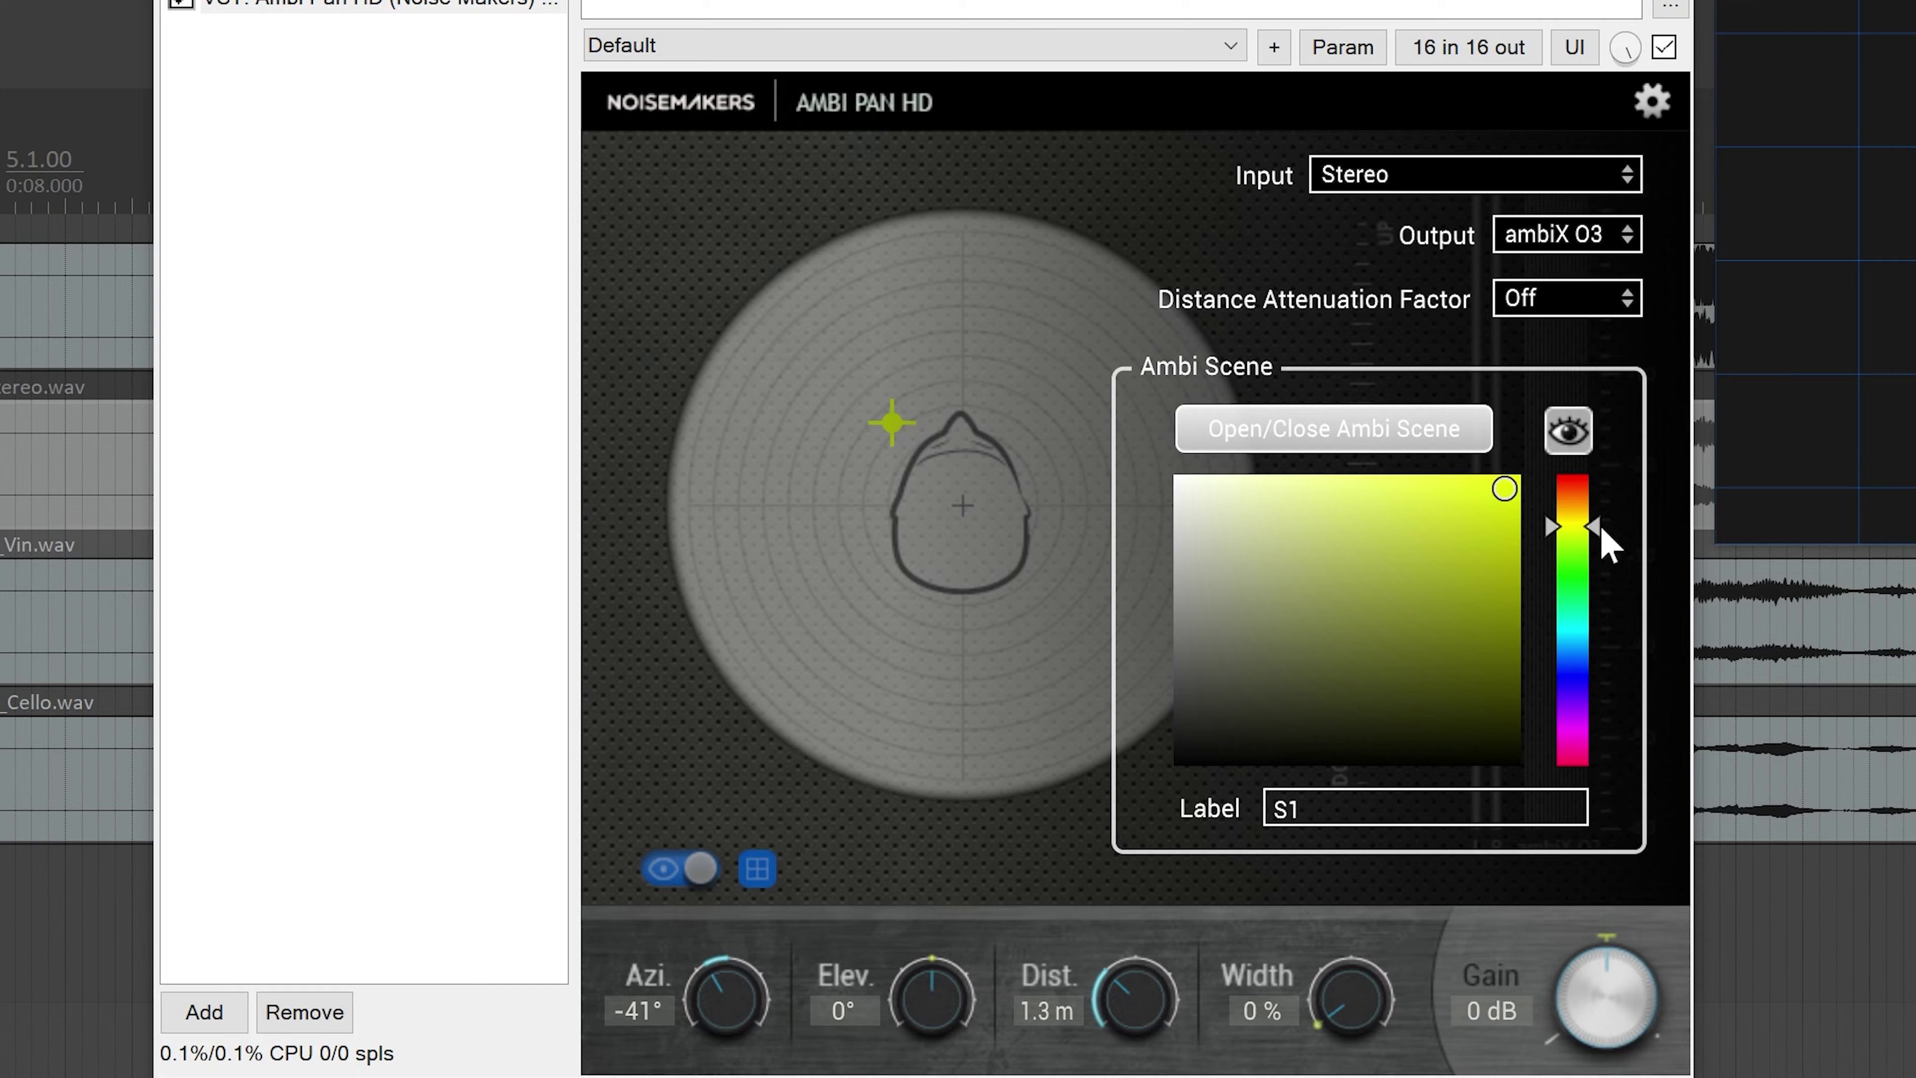
double_click(1425, 809)
type("Vi")
key("Caps_Lock")
type("olin")
left_click(983, 504)
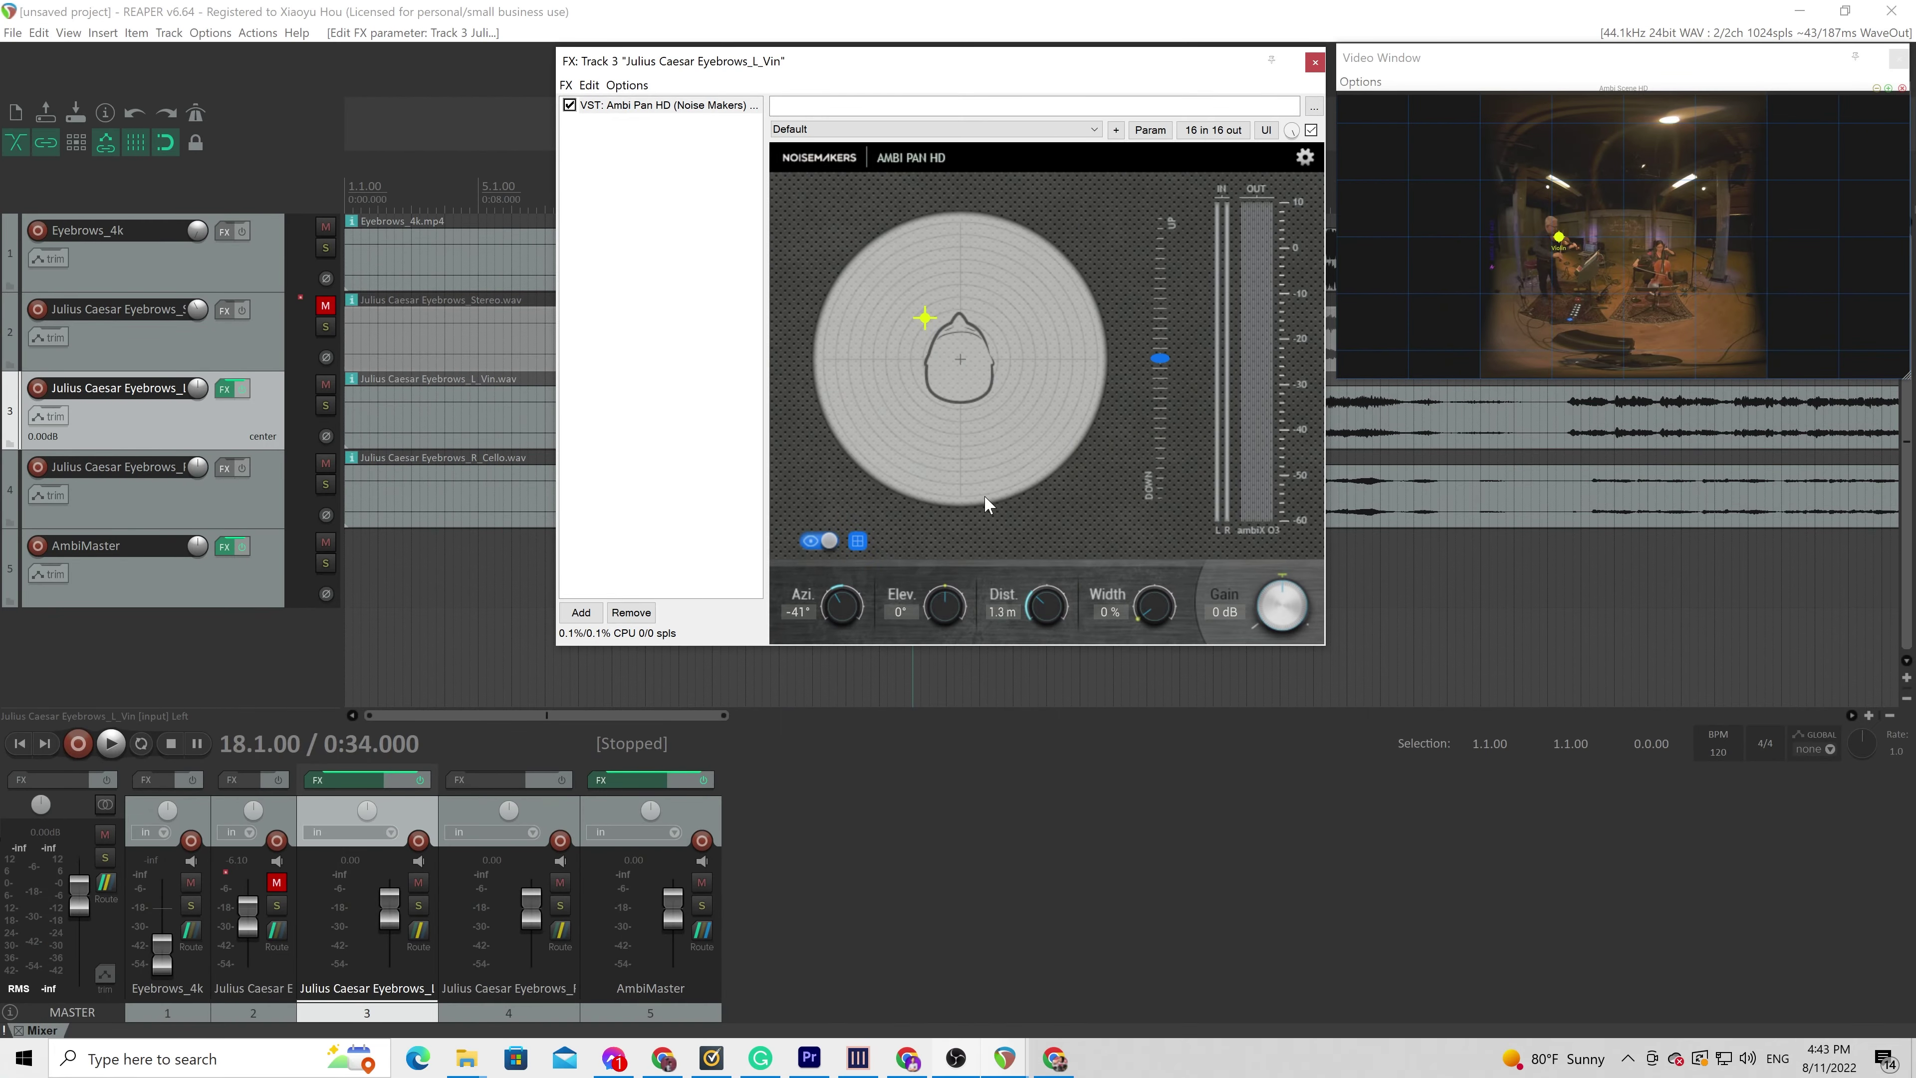
Add Ambi Pan HD to the R_Cello track with the label Cello
left_click(1315, 62)
left_click(224, 467)
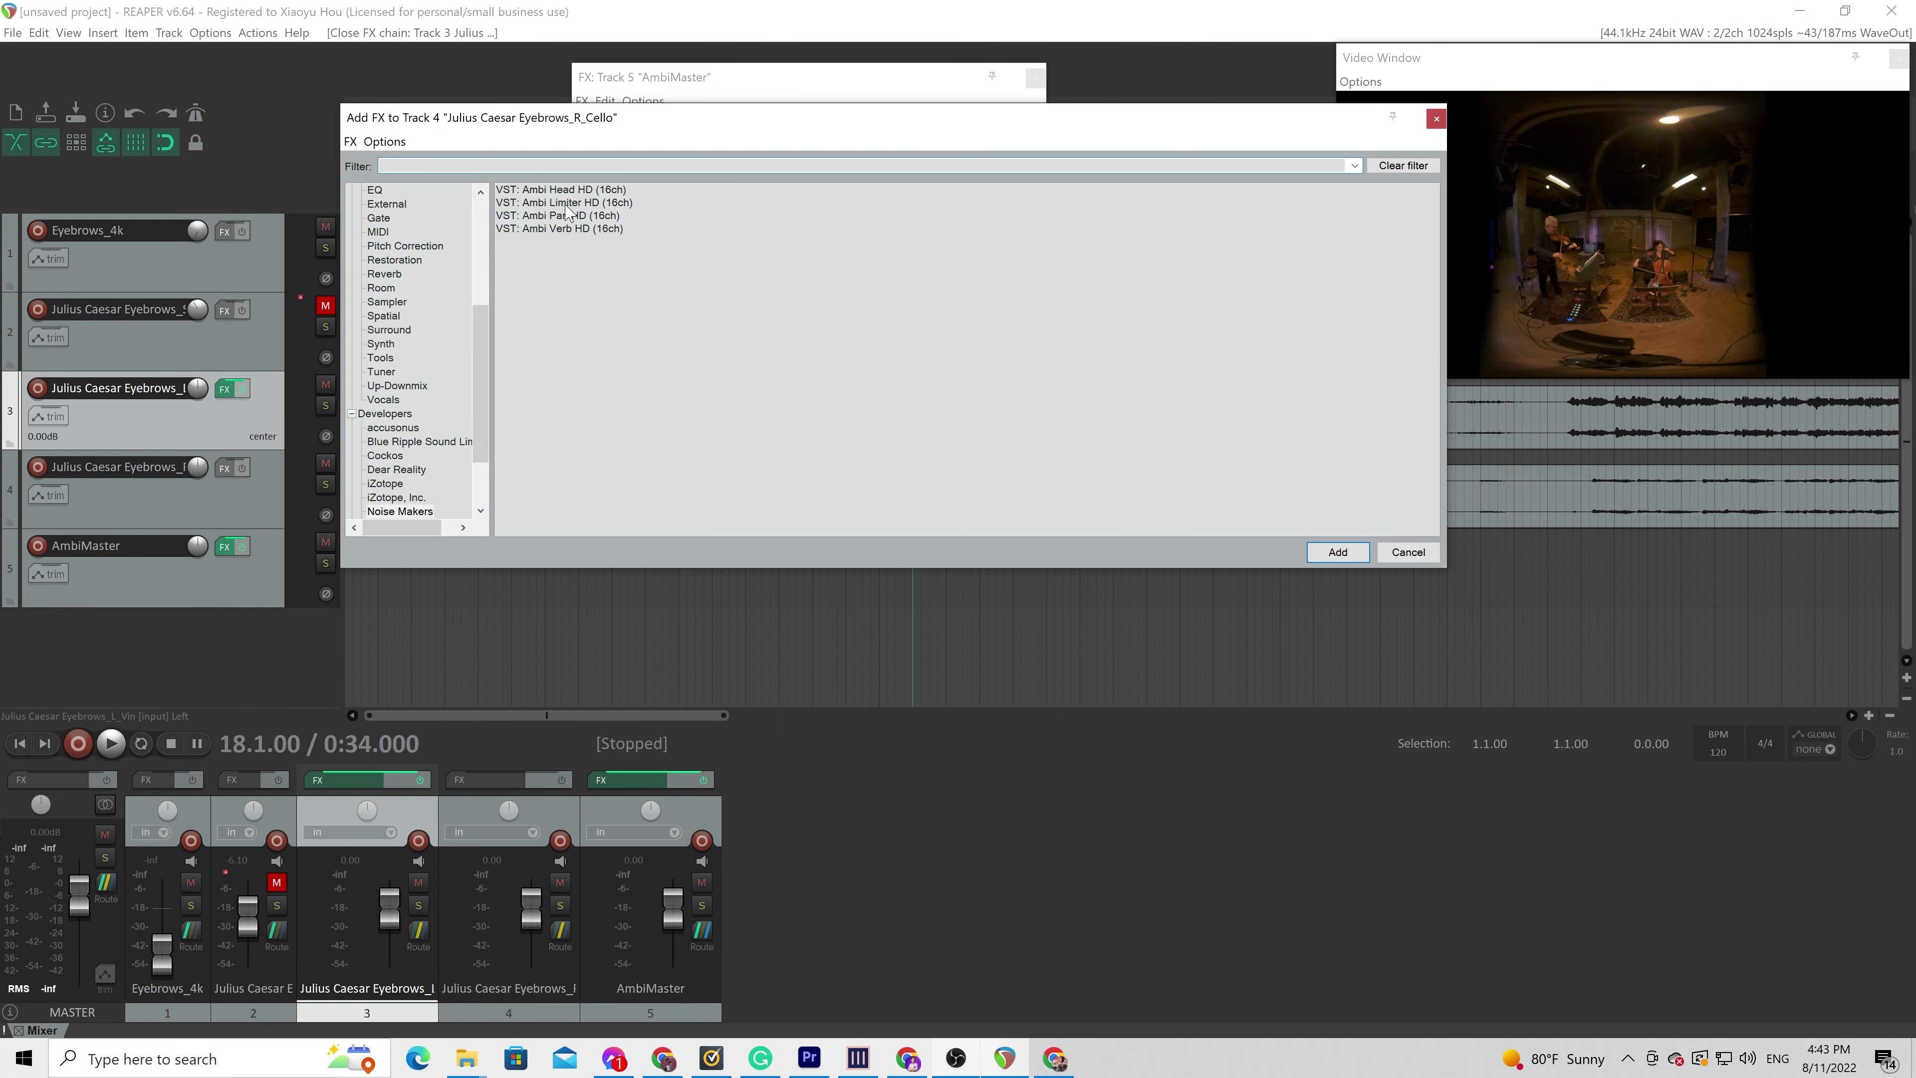
double_click(558, 178)
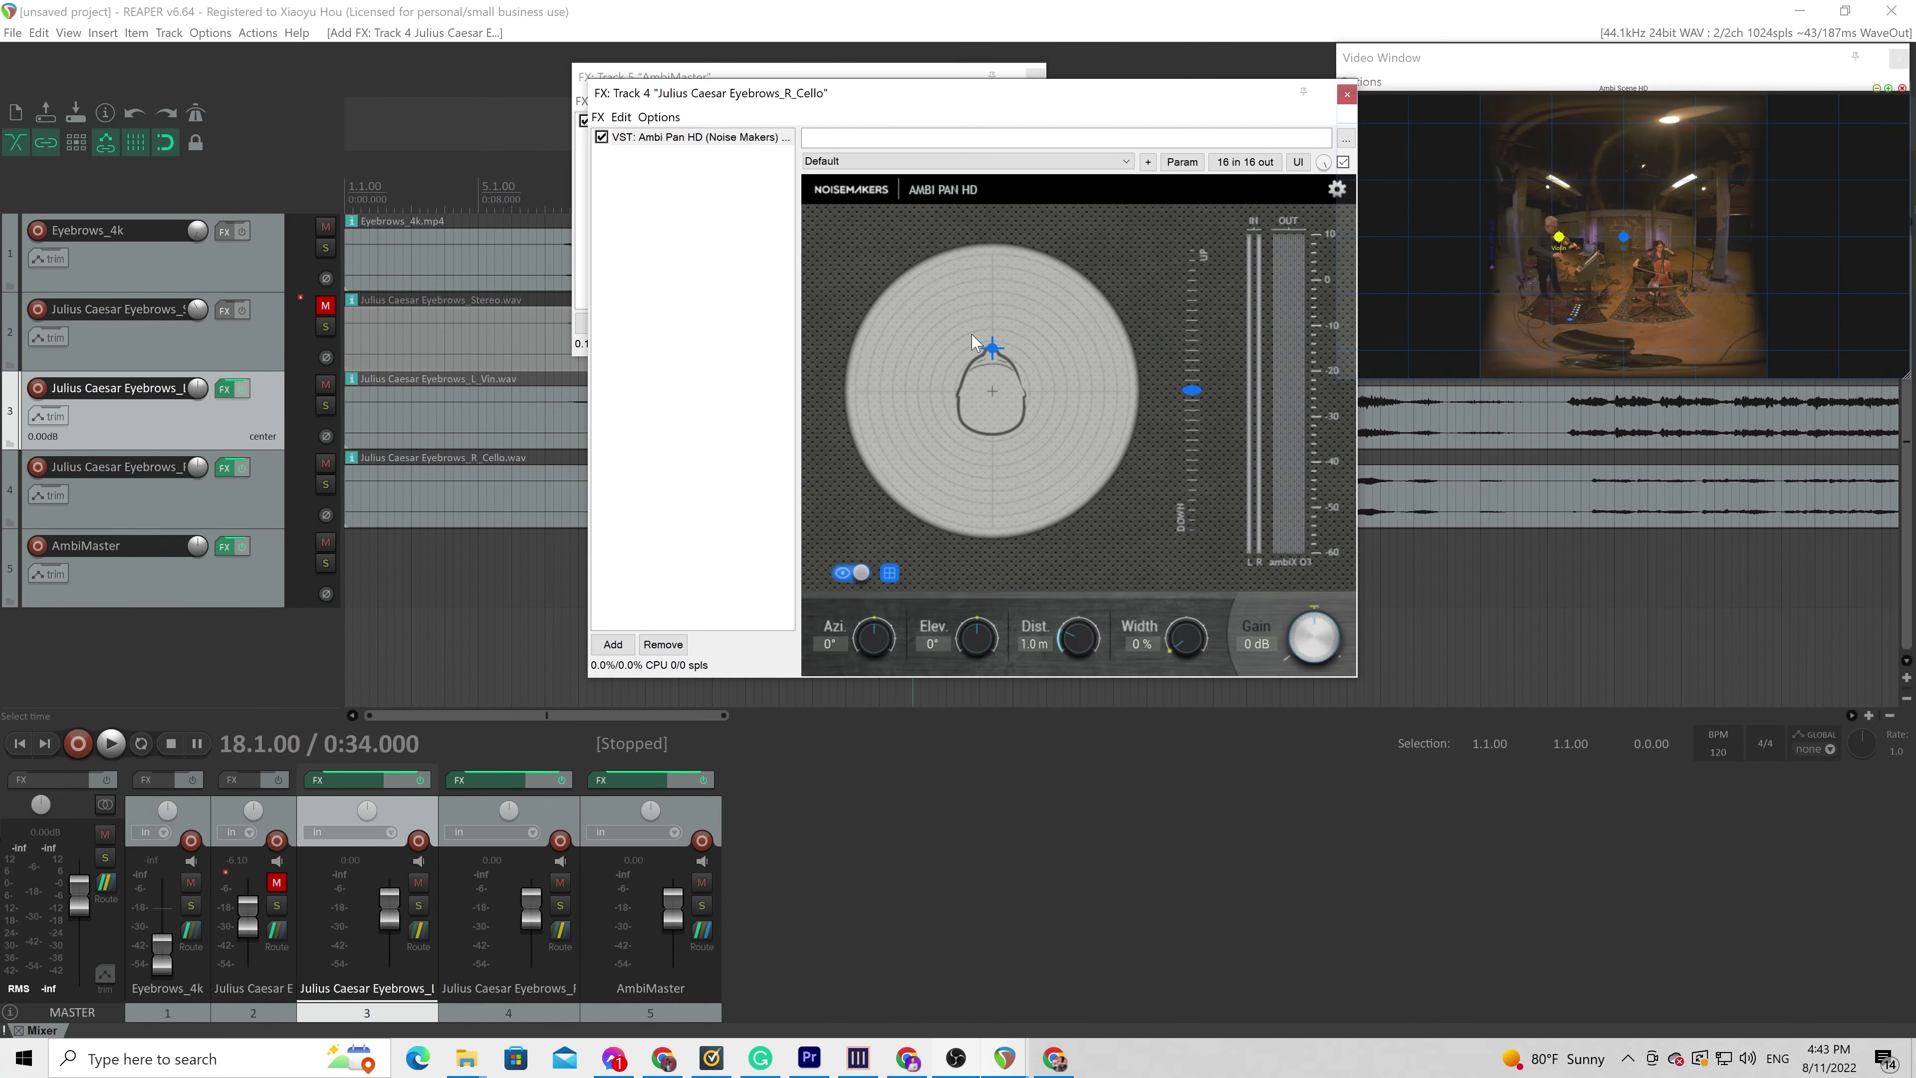
left_click(1337, 189)
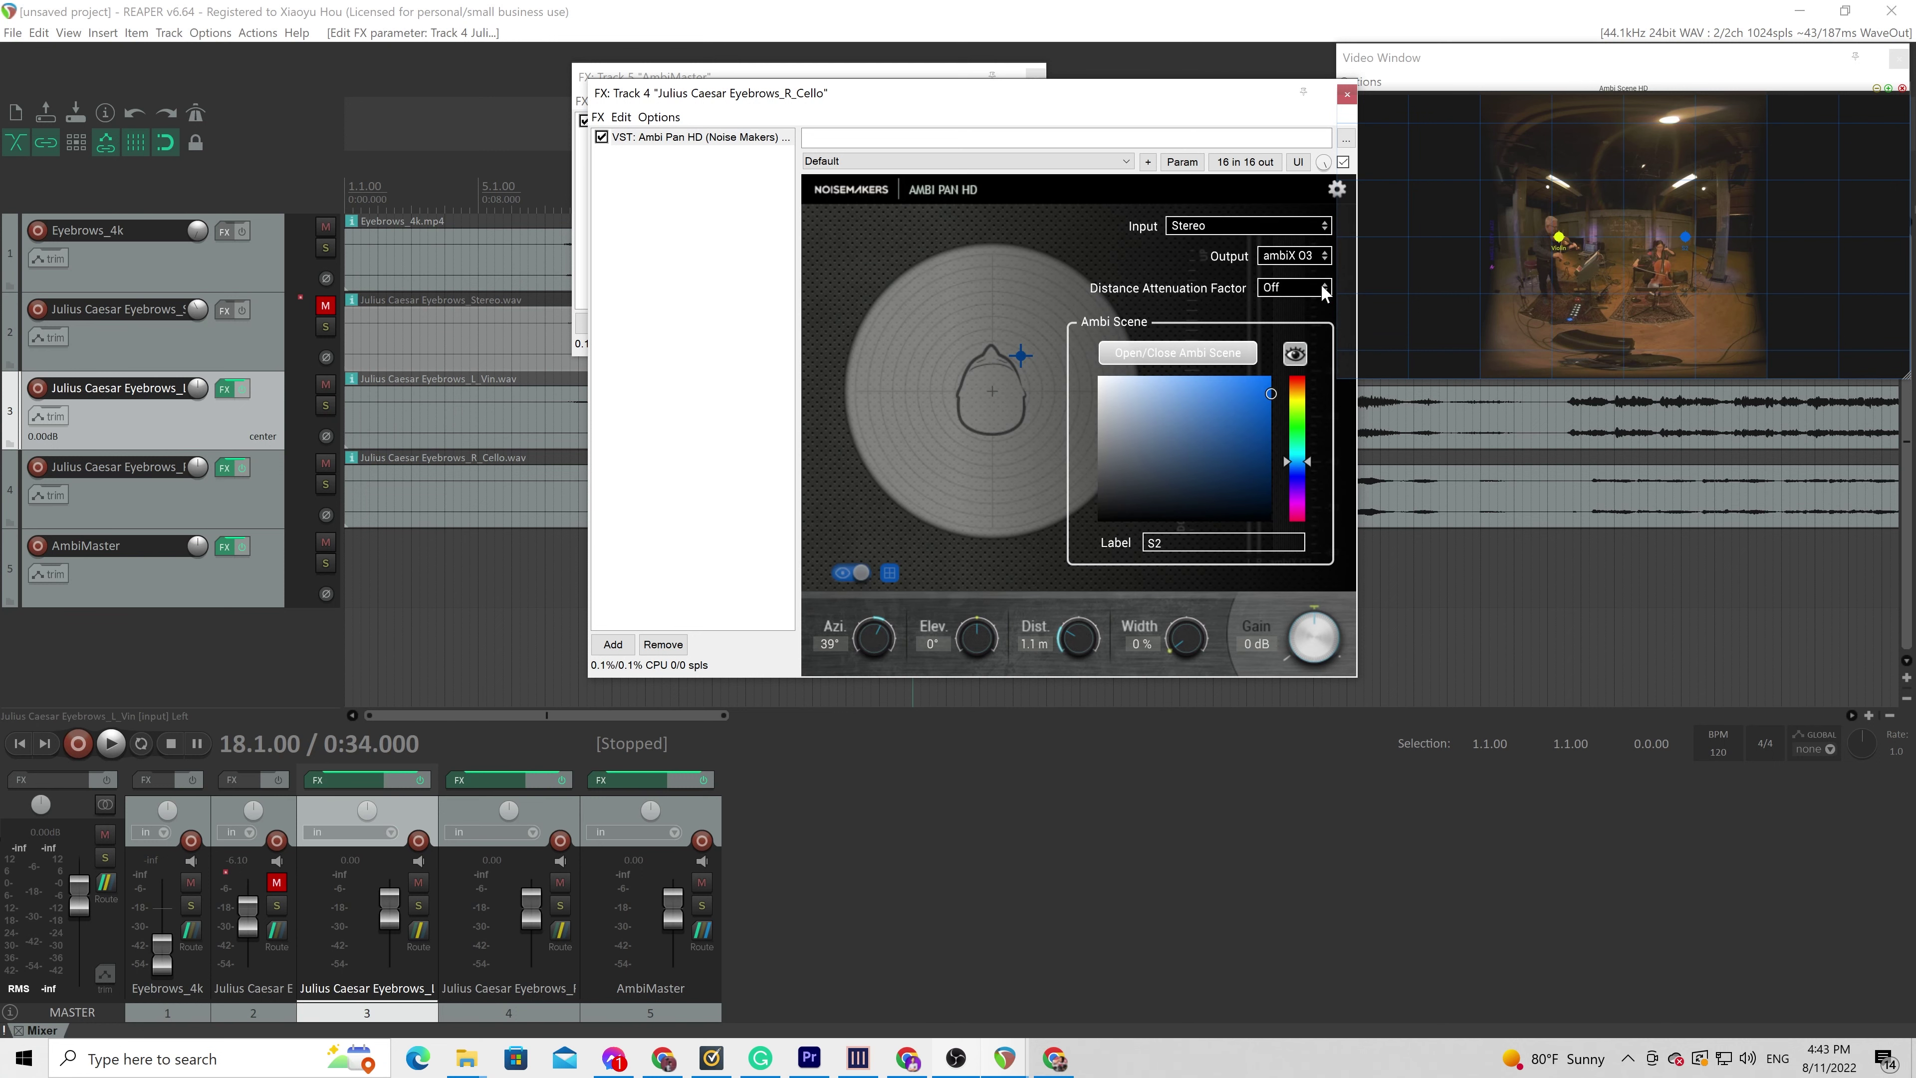
type("Cello")
left_click(979, 539)
Nudge the violin left and slightly up, and place the cello at 25° azimuth, -23° elevation
mouse_move(933, 308)
left_mouse_down()
mouse_move(969, 305)
mouse_move(851, 323)
mouse_move(990, 336)
mouse_move(960, 316)
left_mouse_up()
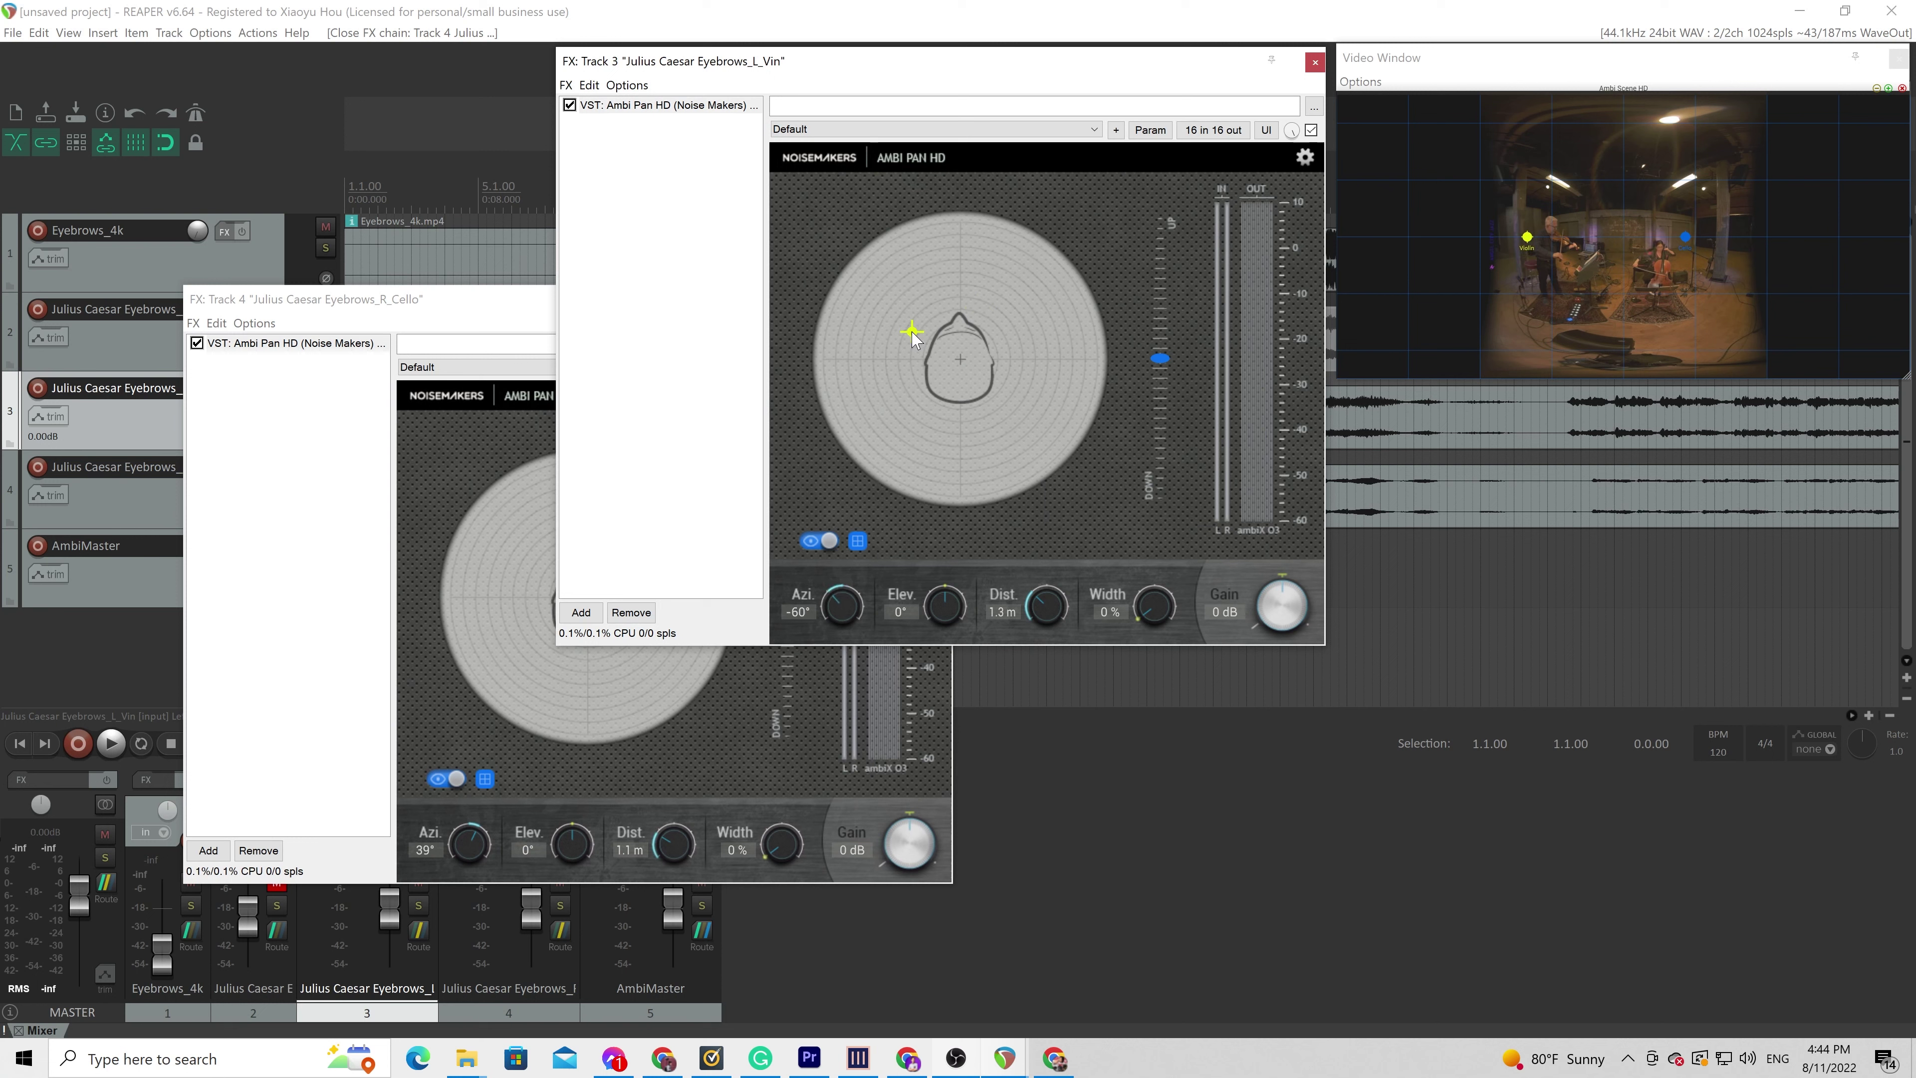
left_click_drag(1152, 364, 1154, 353)
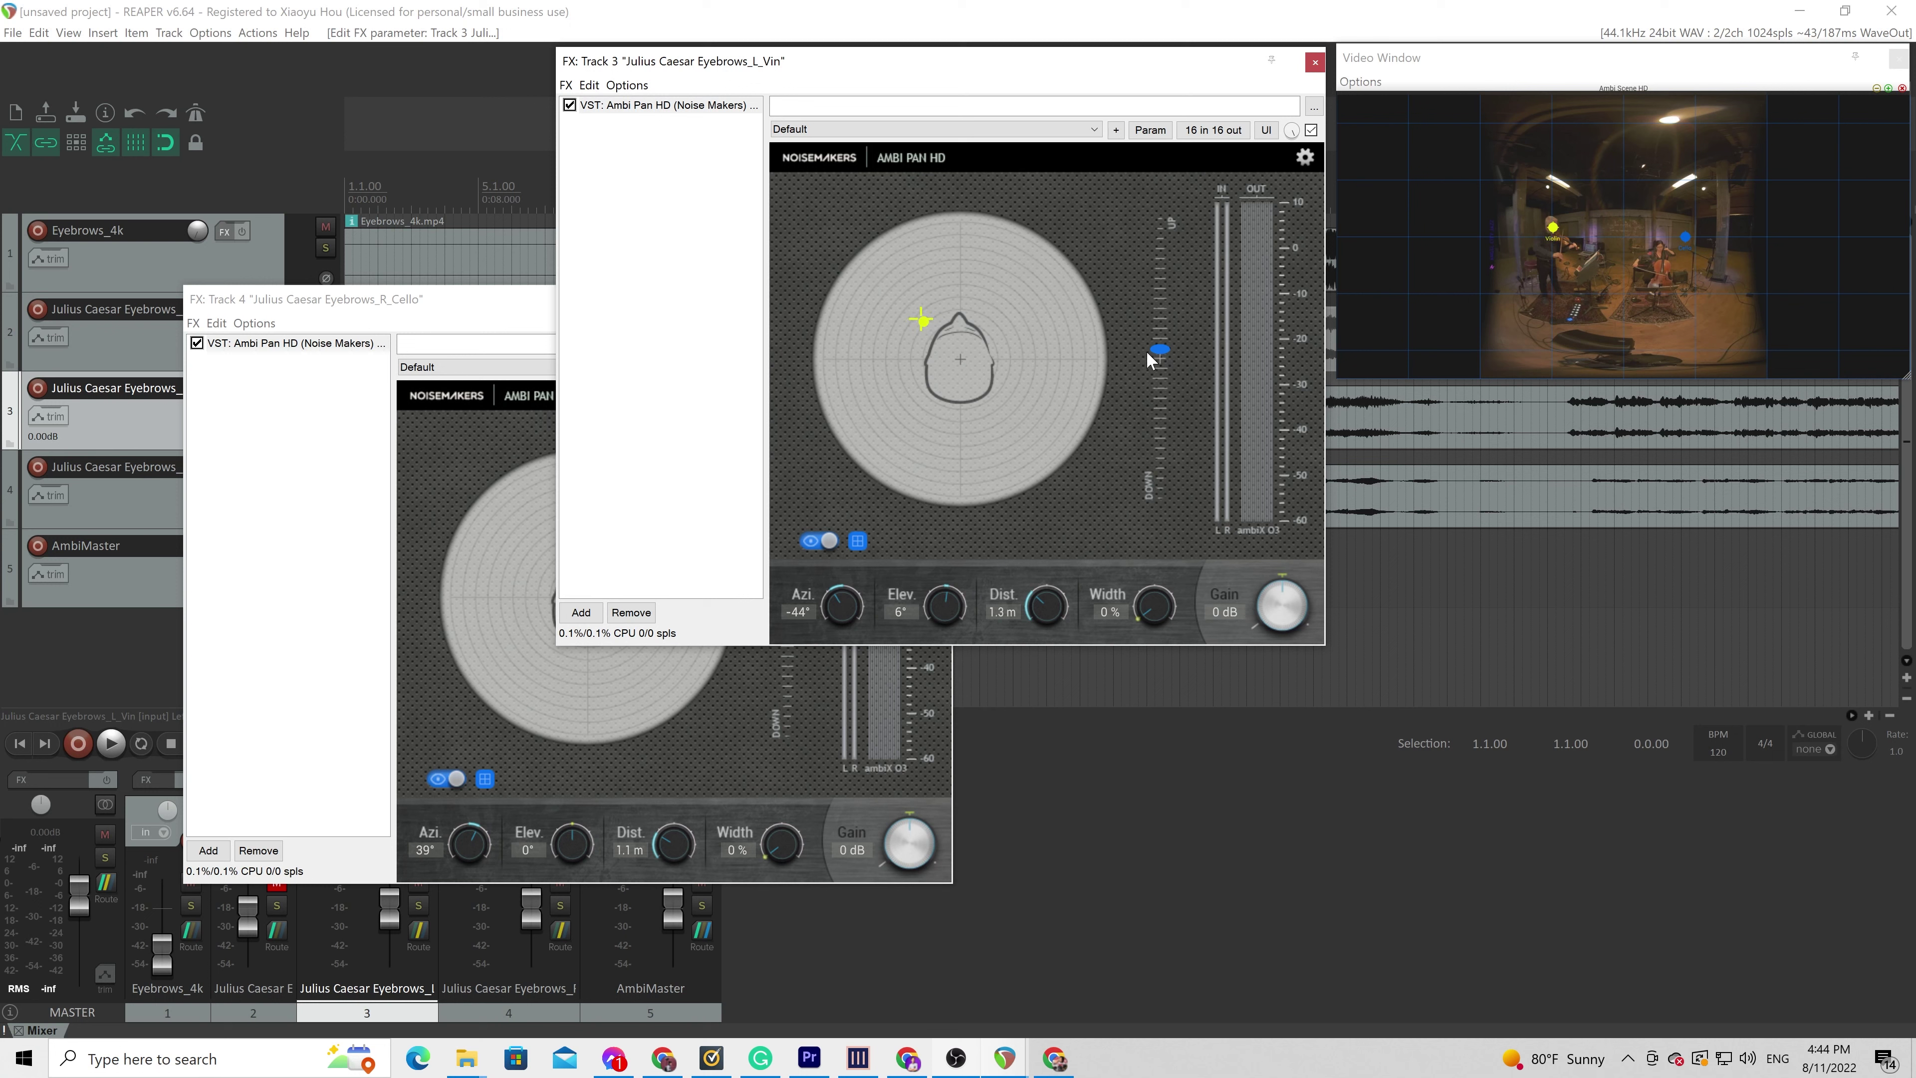
left_click(294, 343)
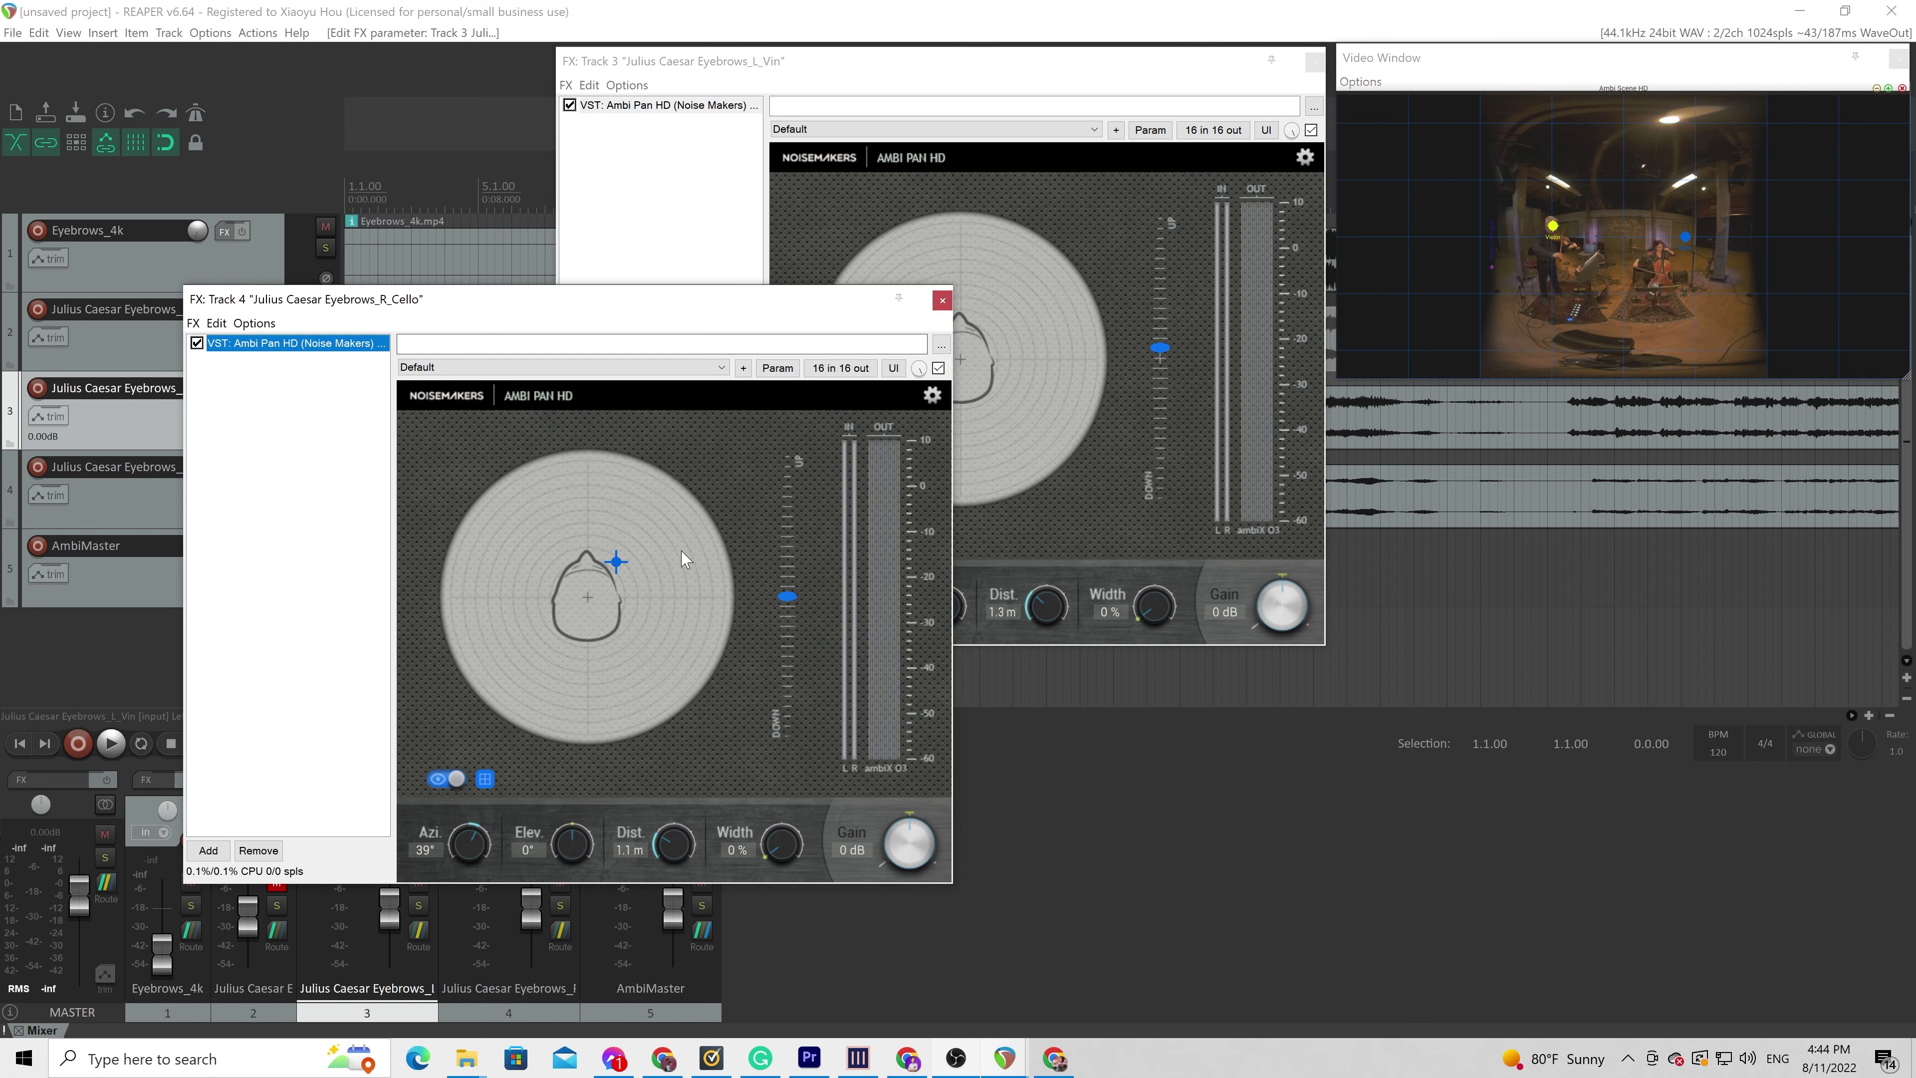
left_click(620, 566)
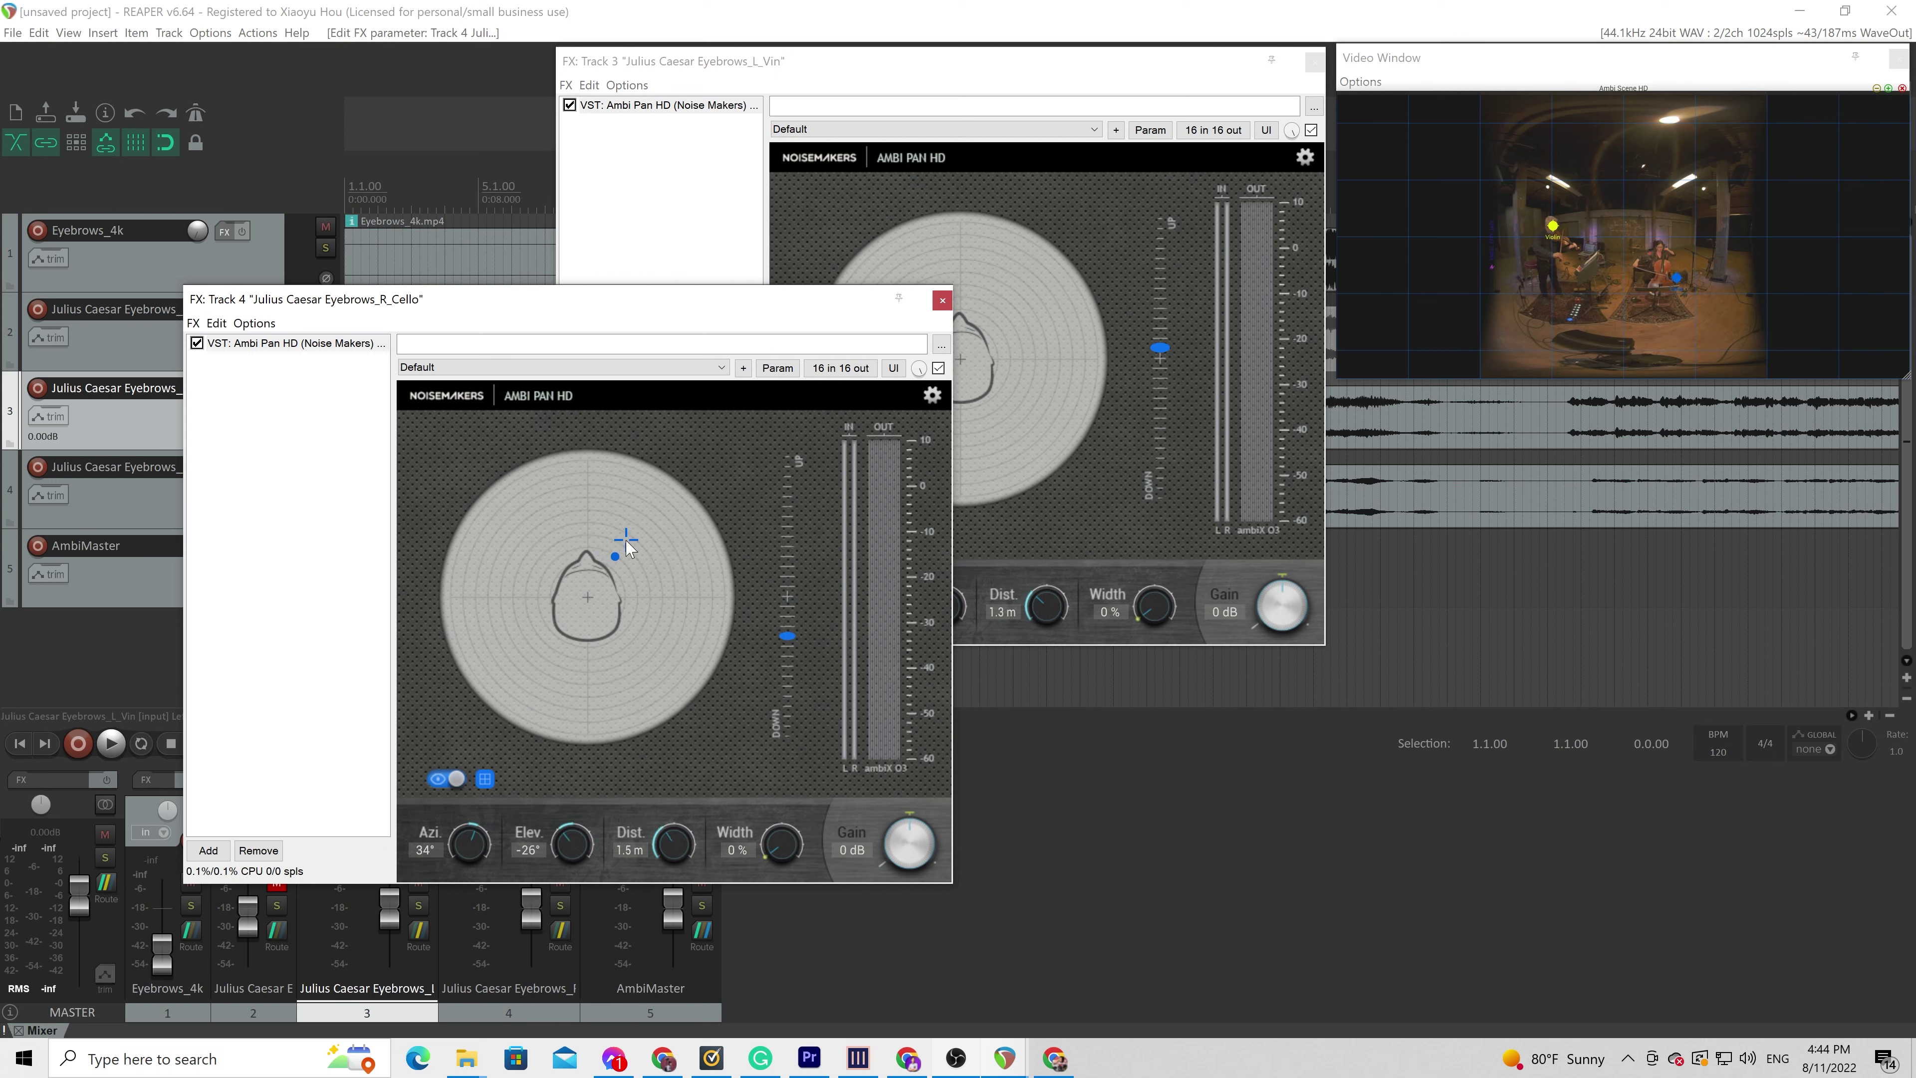
left_click_drag(787, 636, 787, 632)
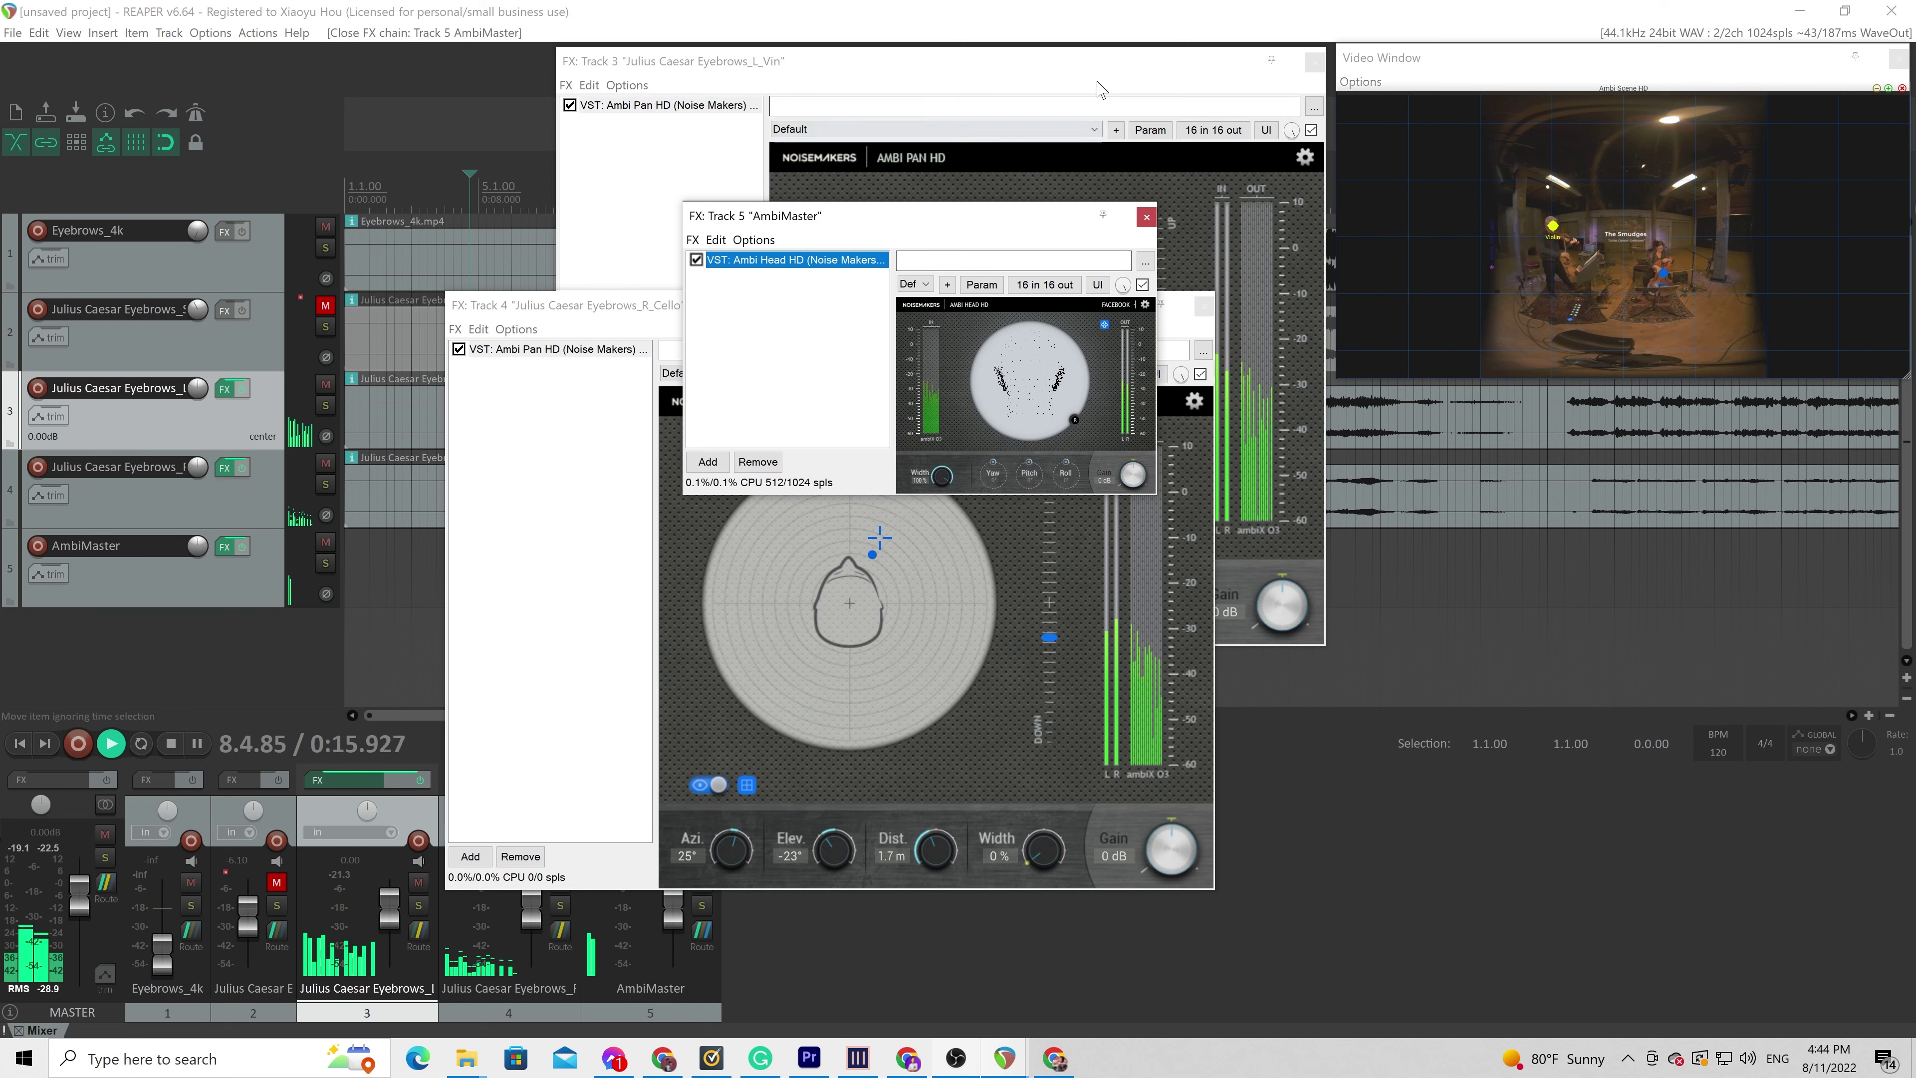
Rotate the listener head, raise the cello to about +6.8 dB and lower the violin to -1.84 dB
left_click(1051, 366)
mouse_move(1051, 366)
left_mouse_down()
mouse_move(991, 372)
mouse_move(1080, 371)
mouse_move(1055, 382)
left_mouse_up()
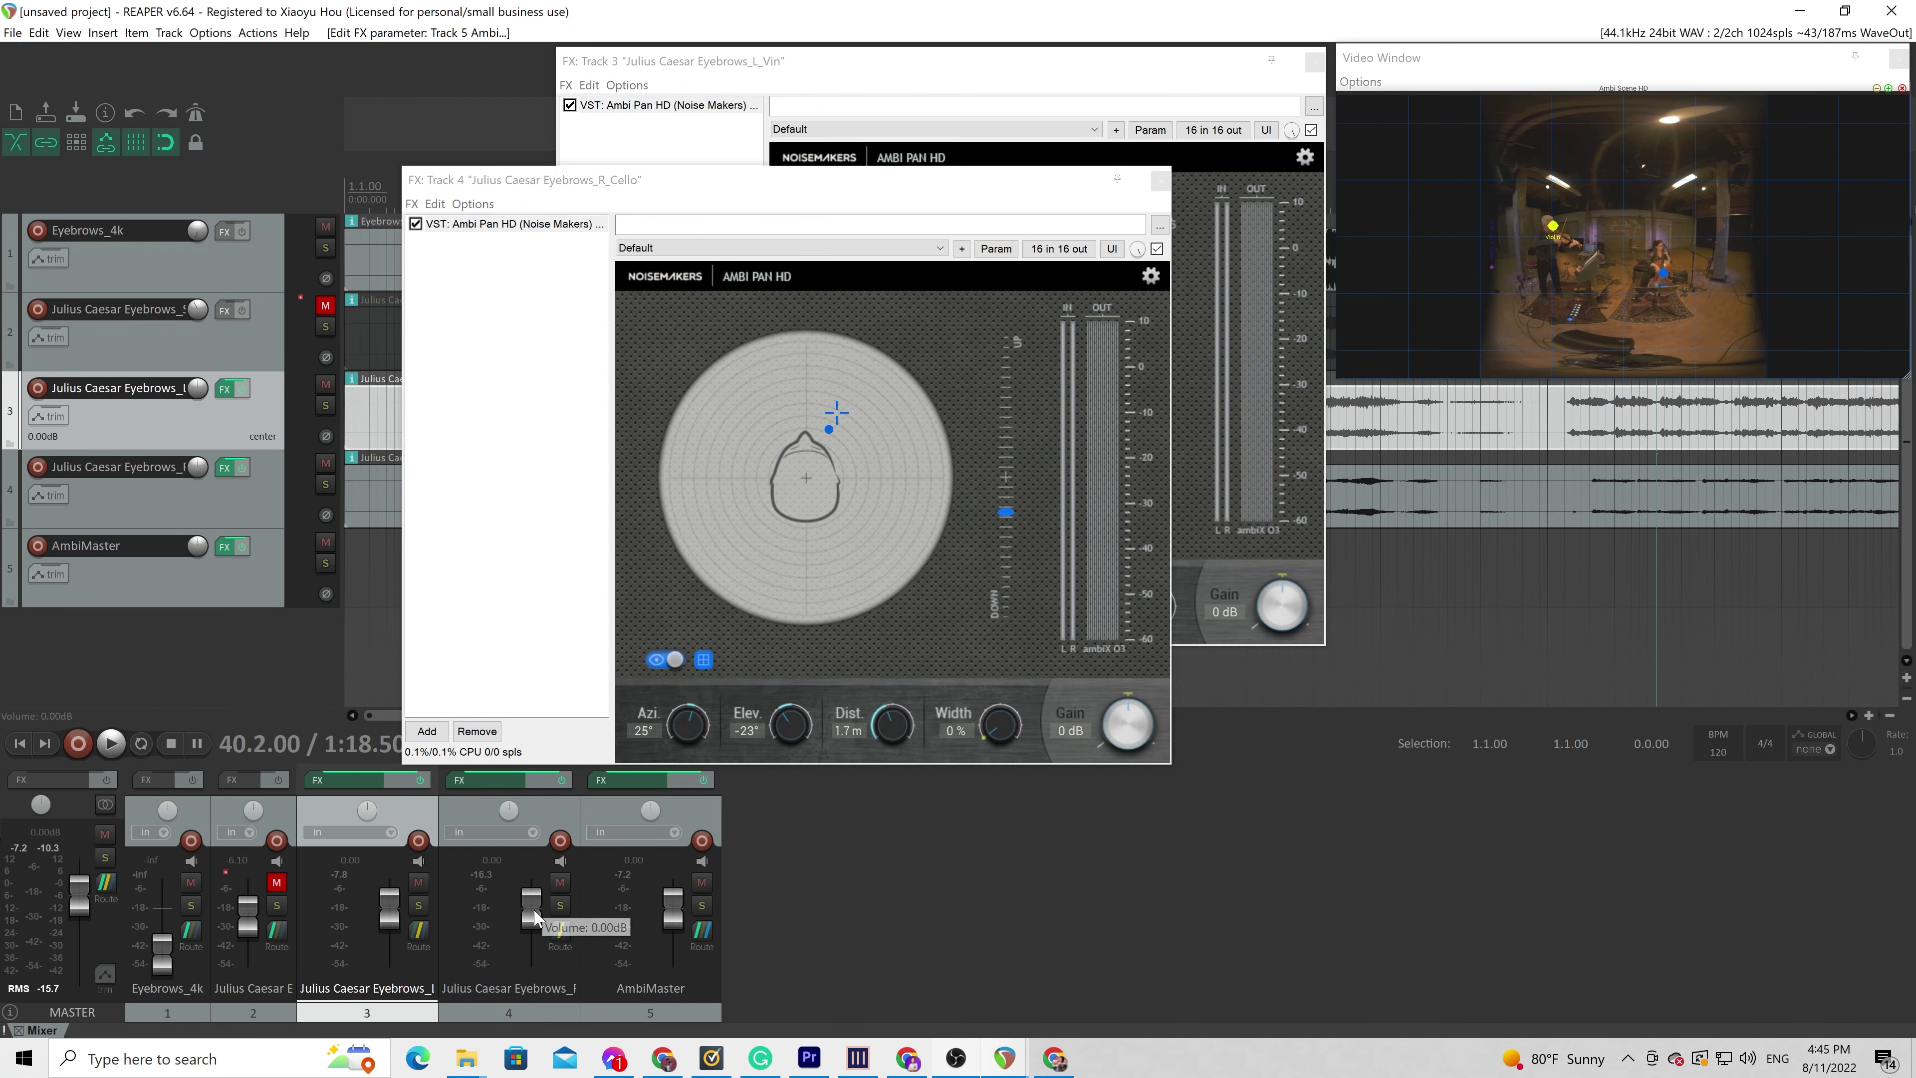
left_click_drag(537, 918, 537, 906)
left_click_drag(392, 913, 395, 922)
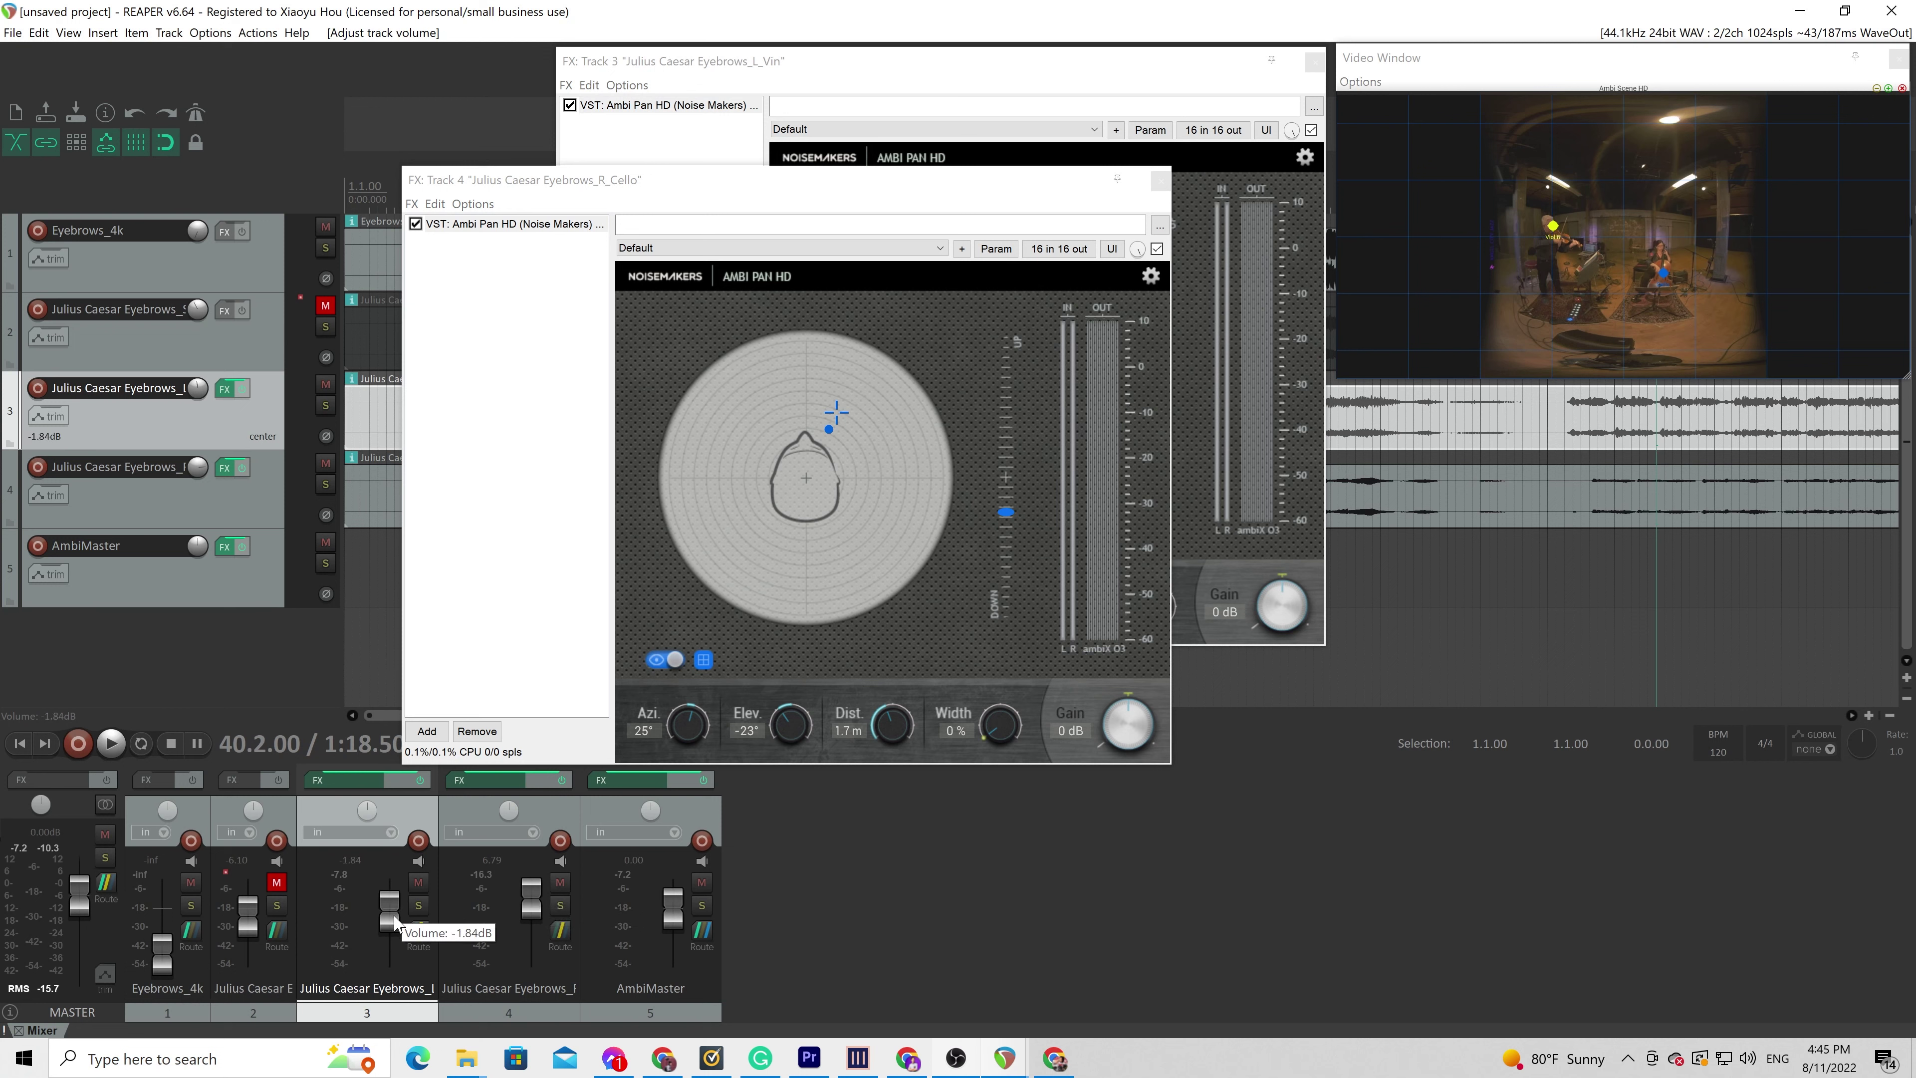
key("space")
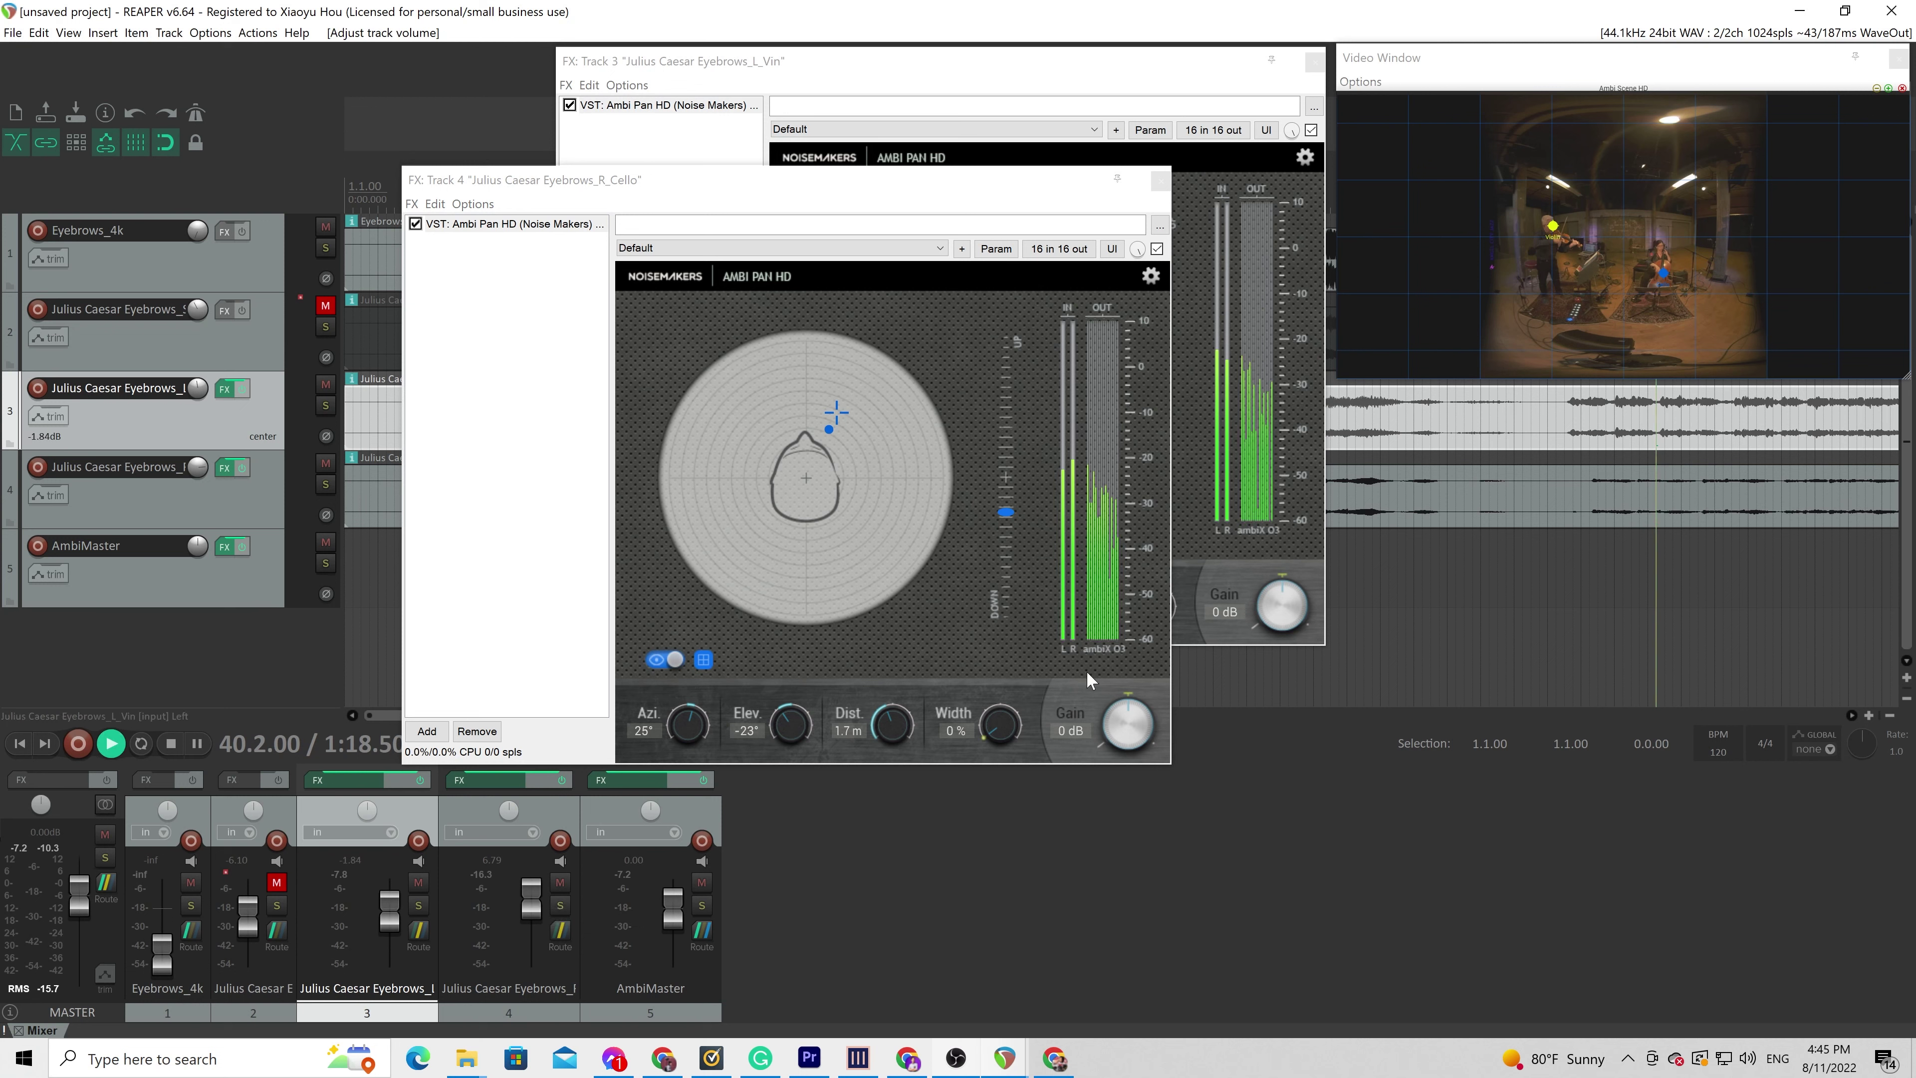
Reopen AmbiMaster's Ambi Head HD and turn the listener's head to audition the mix
left_click(917, 198)
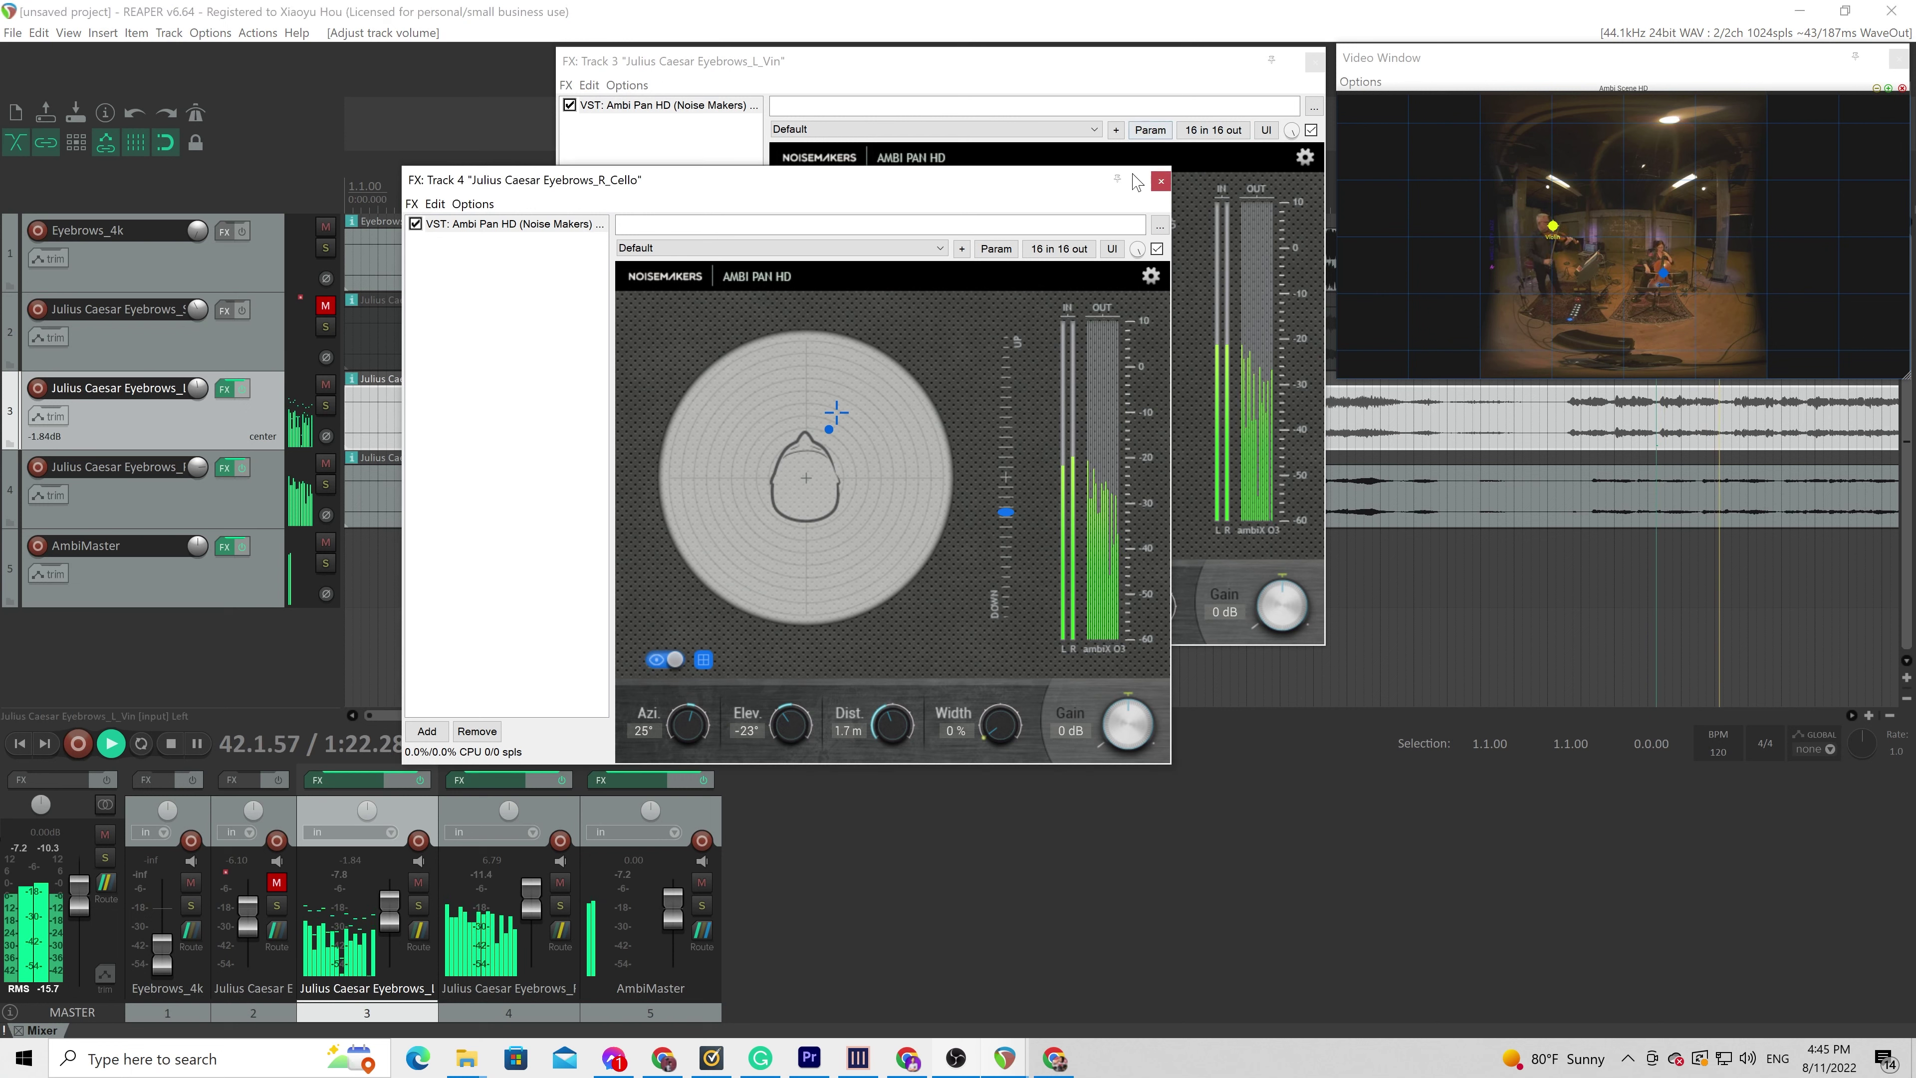
left_click(224, 546)
left_click_drag(1011, 381, 1043, 410)
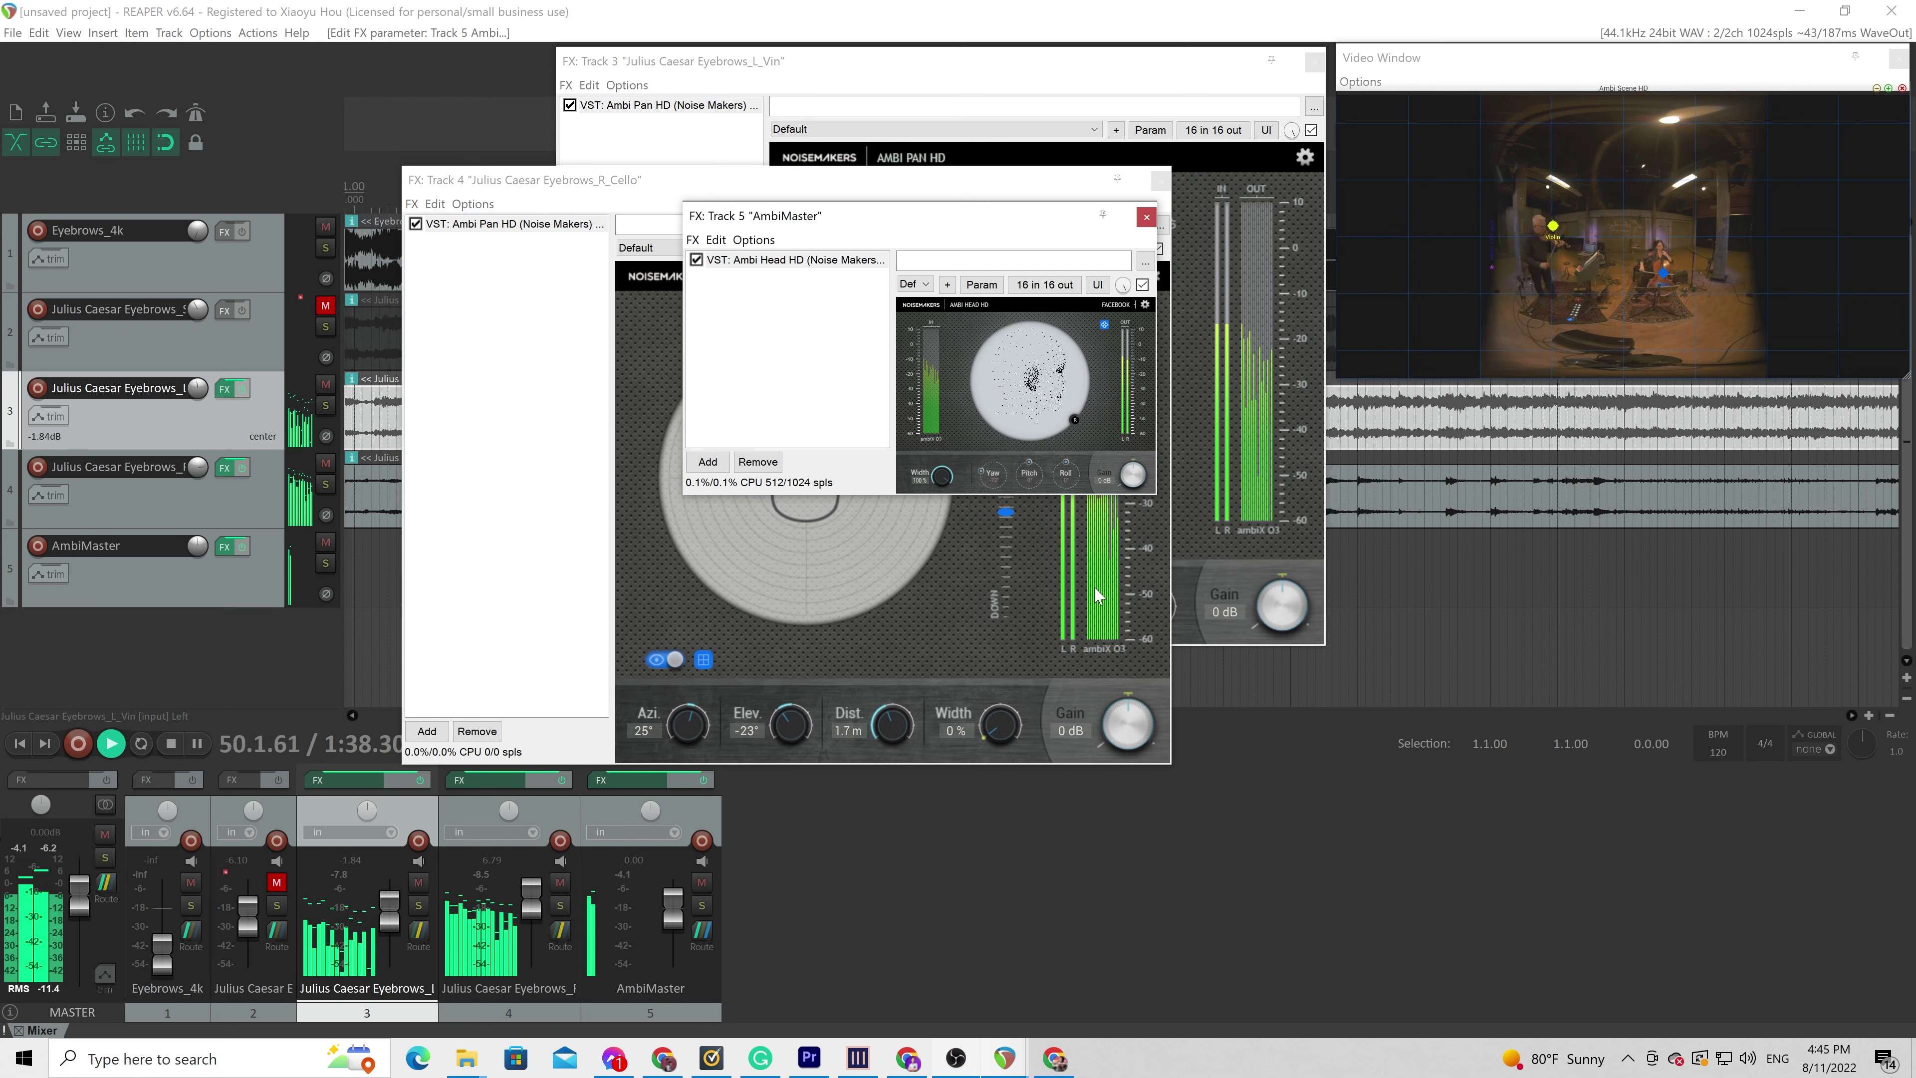
Stop playback and launch SteamVR from the taskbar for the headset preview
key("space")
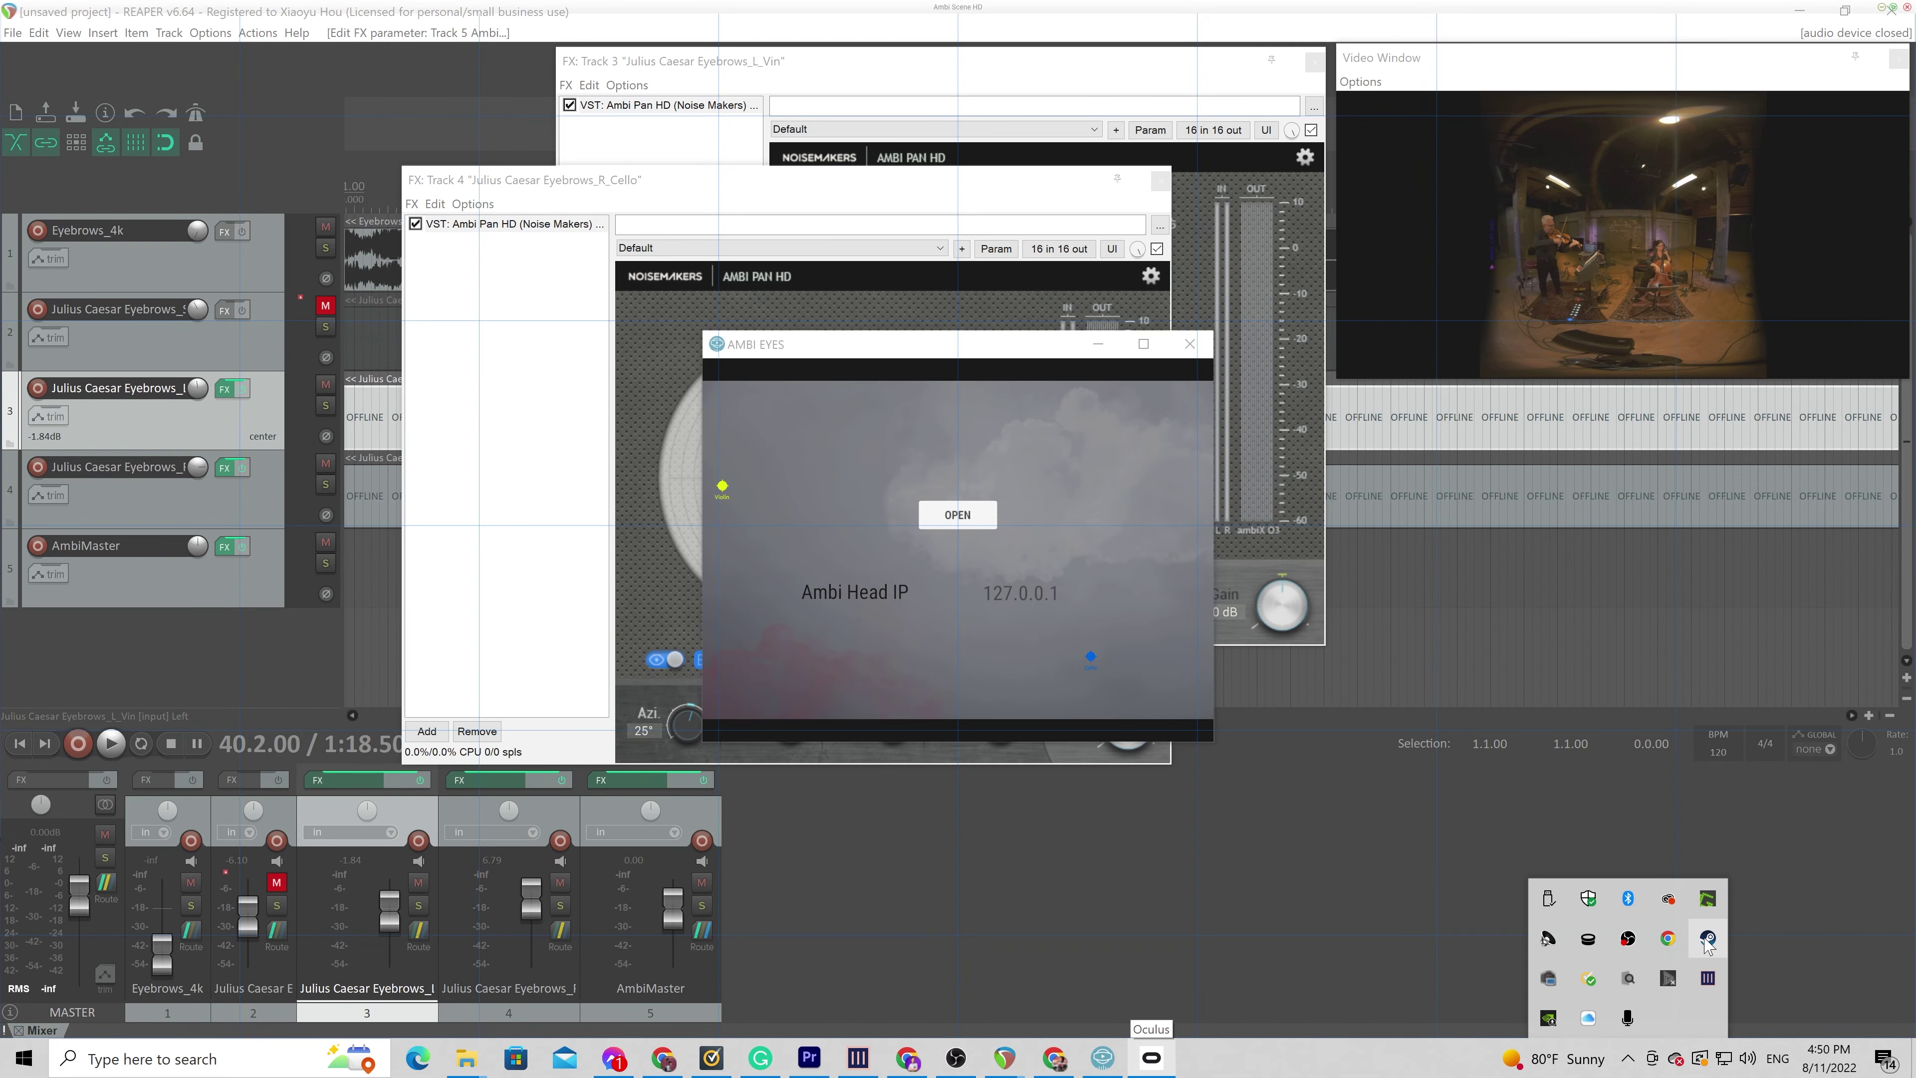
right_click(1708, 939)
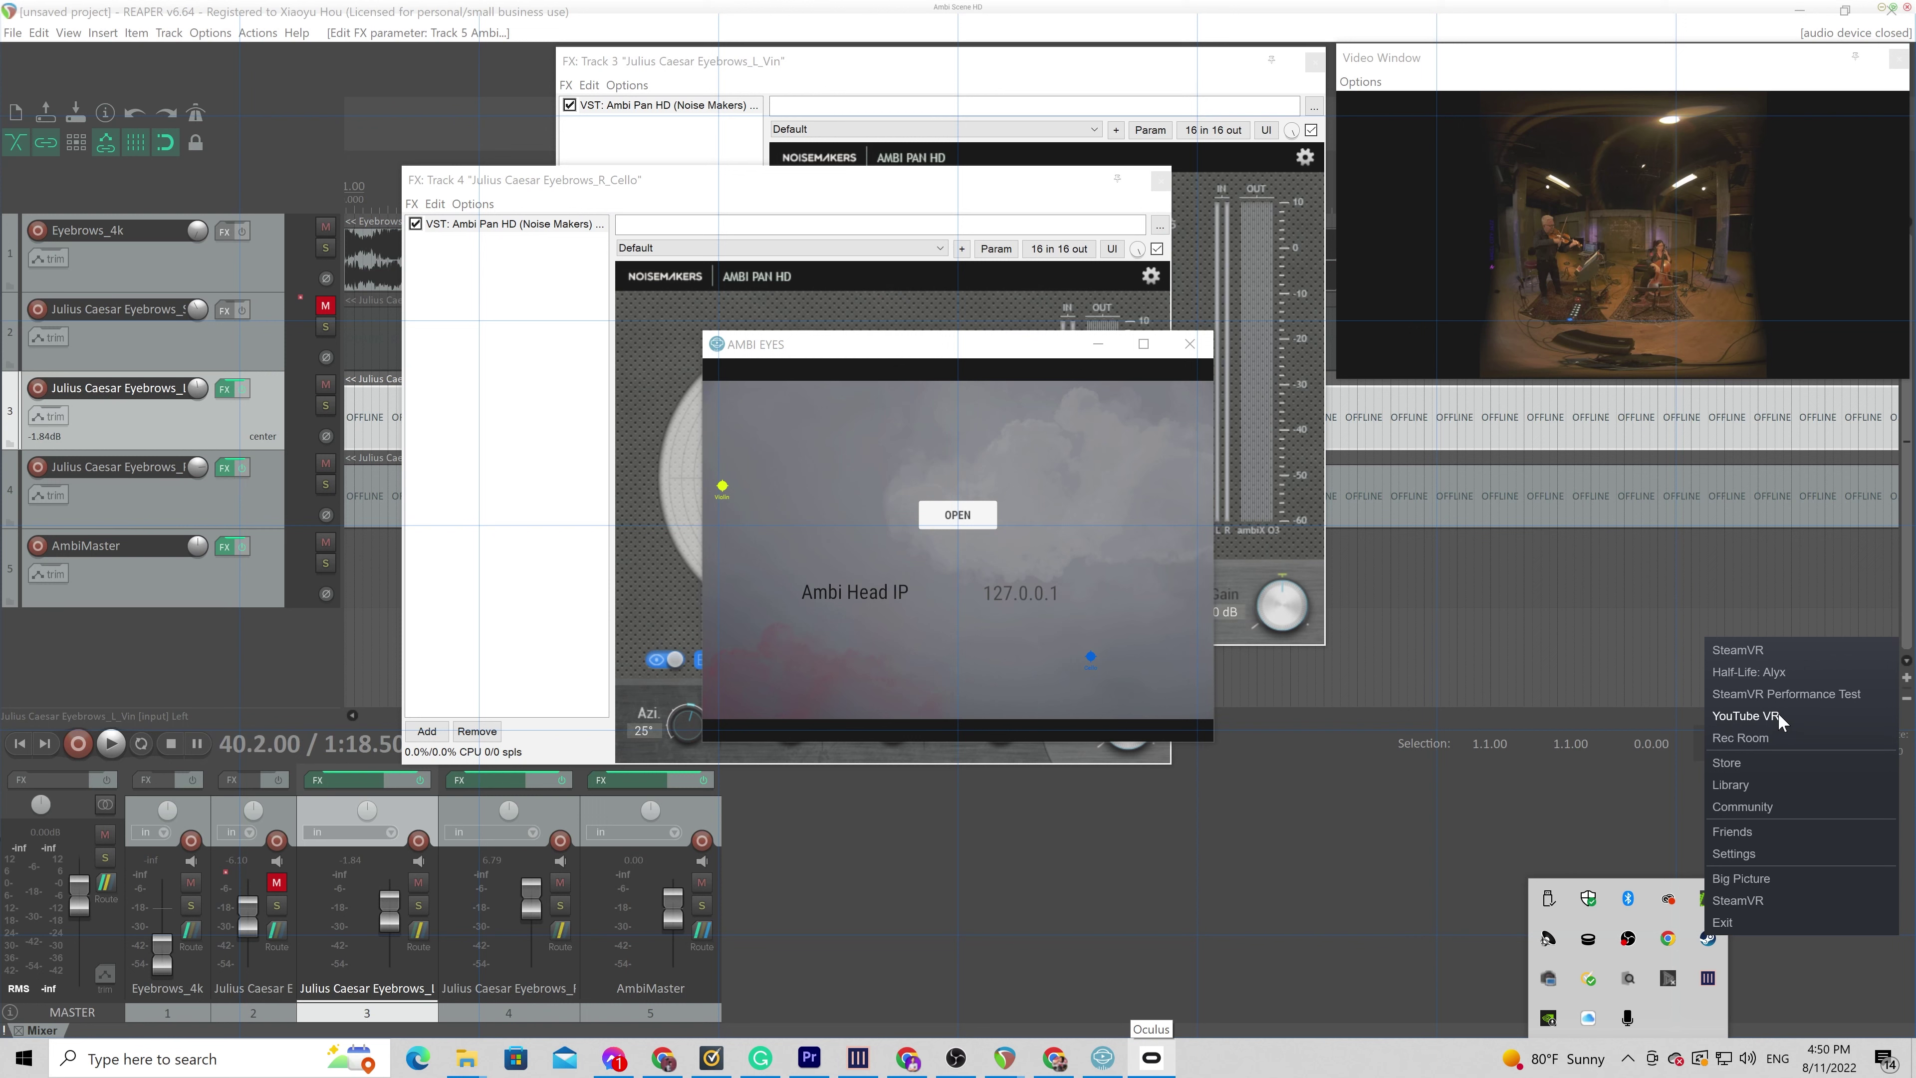
left_click(1769, 651)
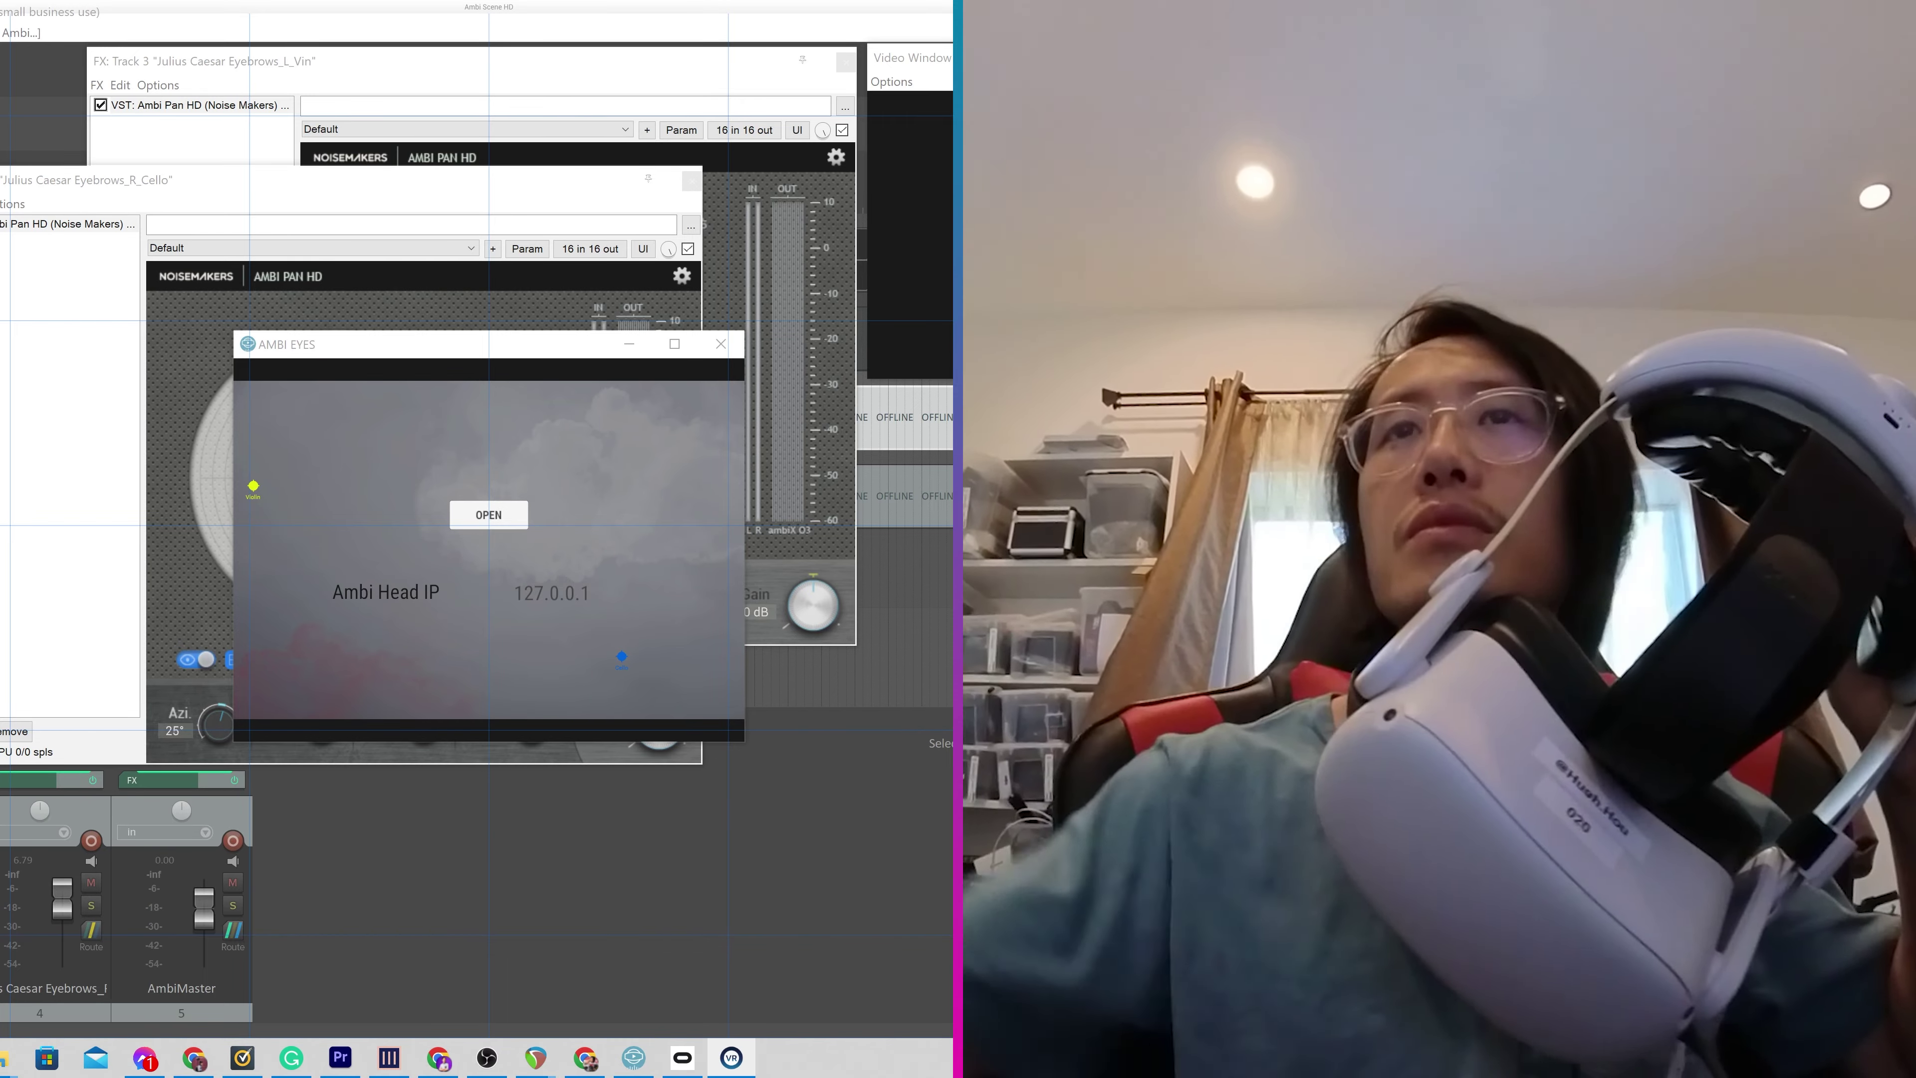
Load Eyebrows_4k.mp4 into Ambi Eyes and bring its video window forward
left_click(488, 515)
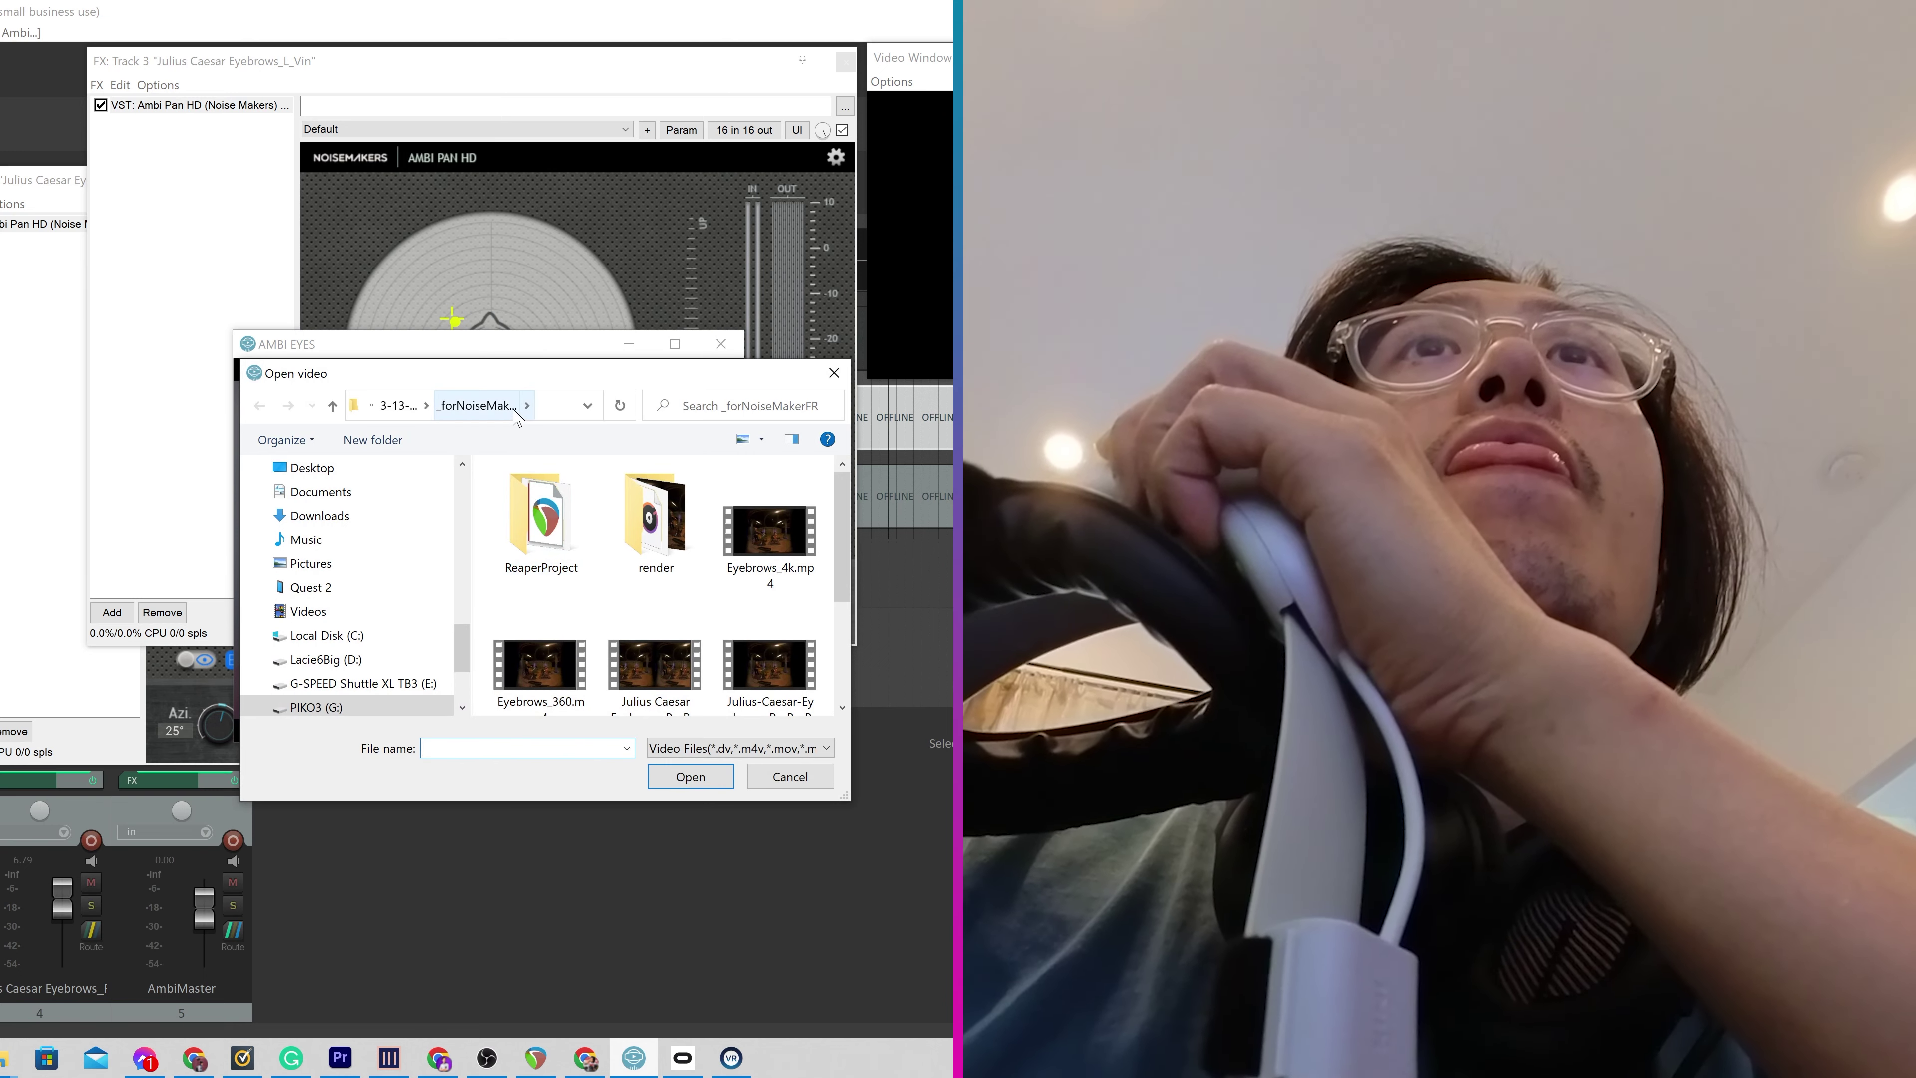
left_click(753, 532)
left_click(728, 779)
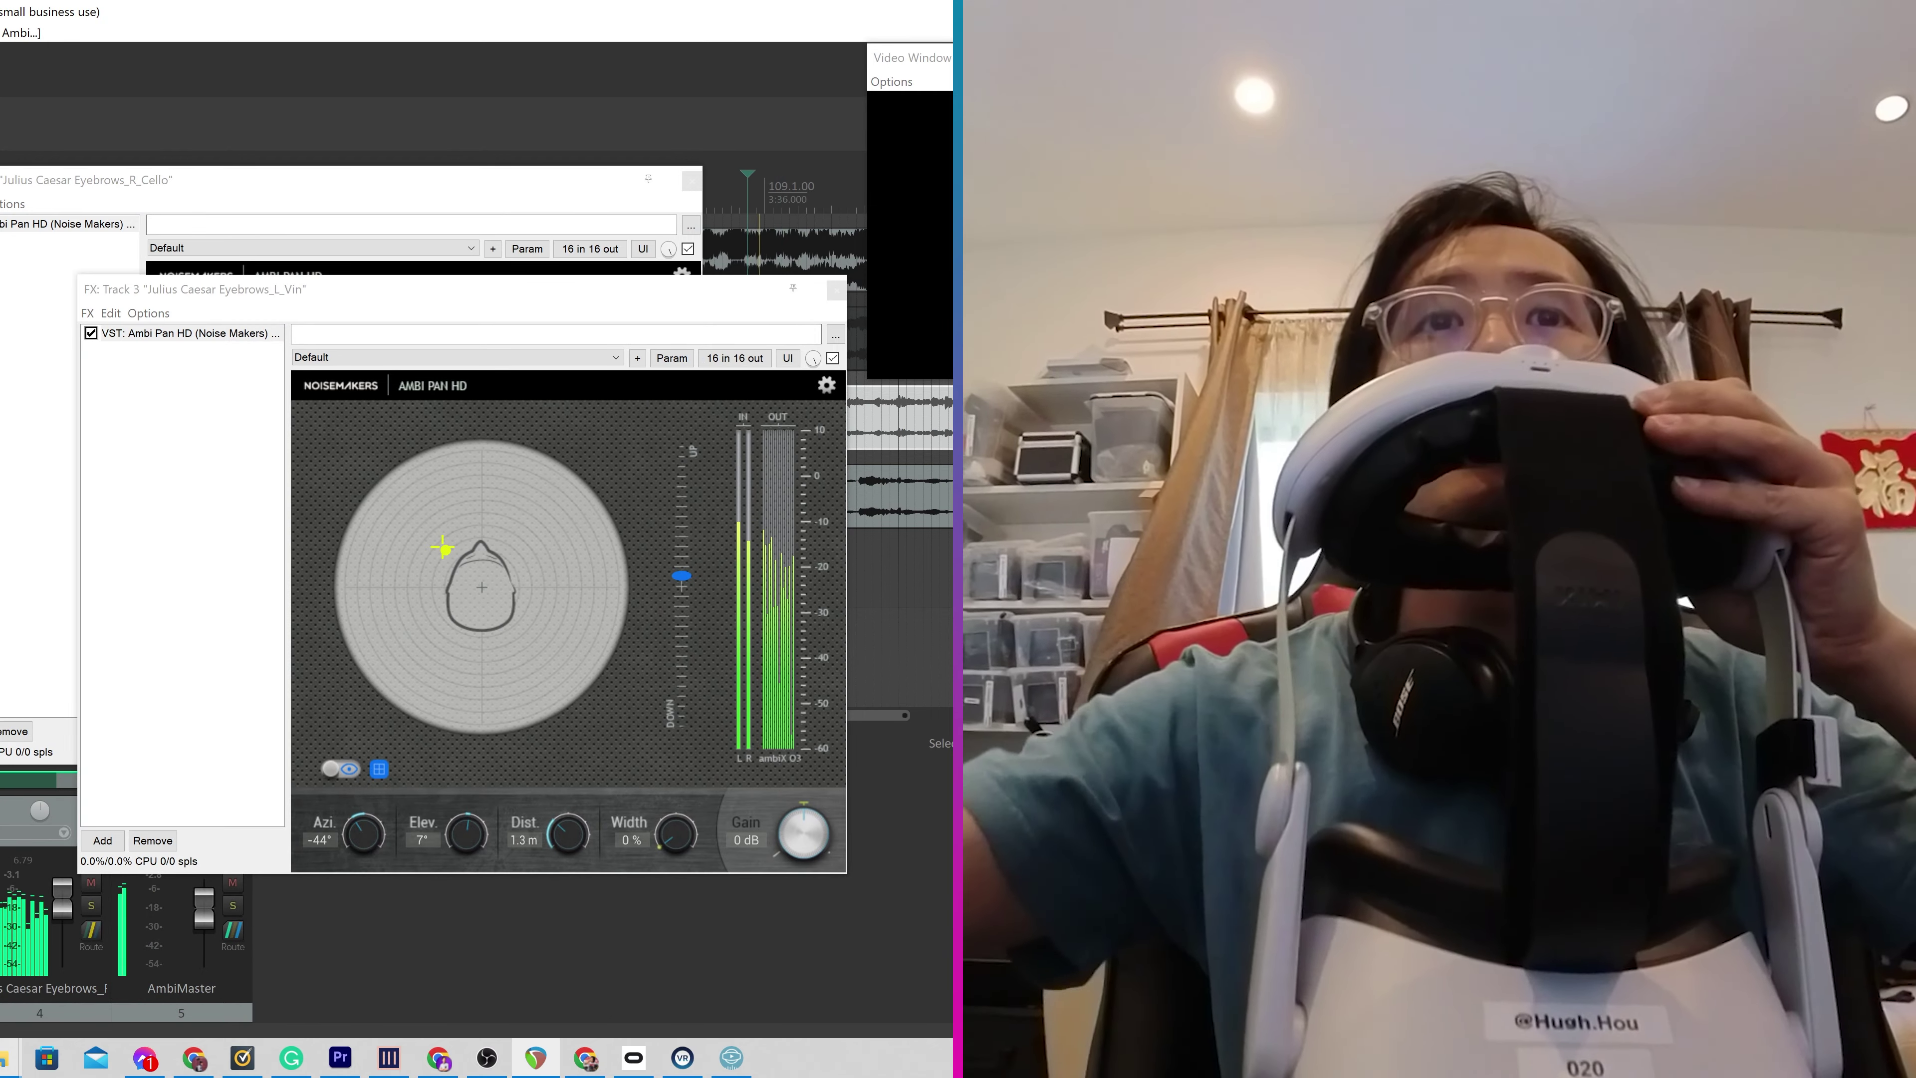
left_click(751, 1063)
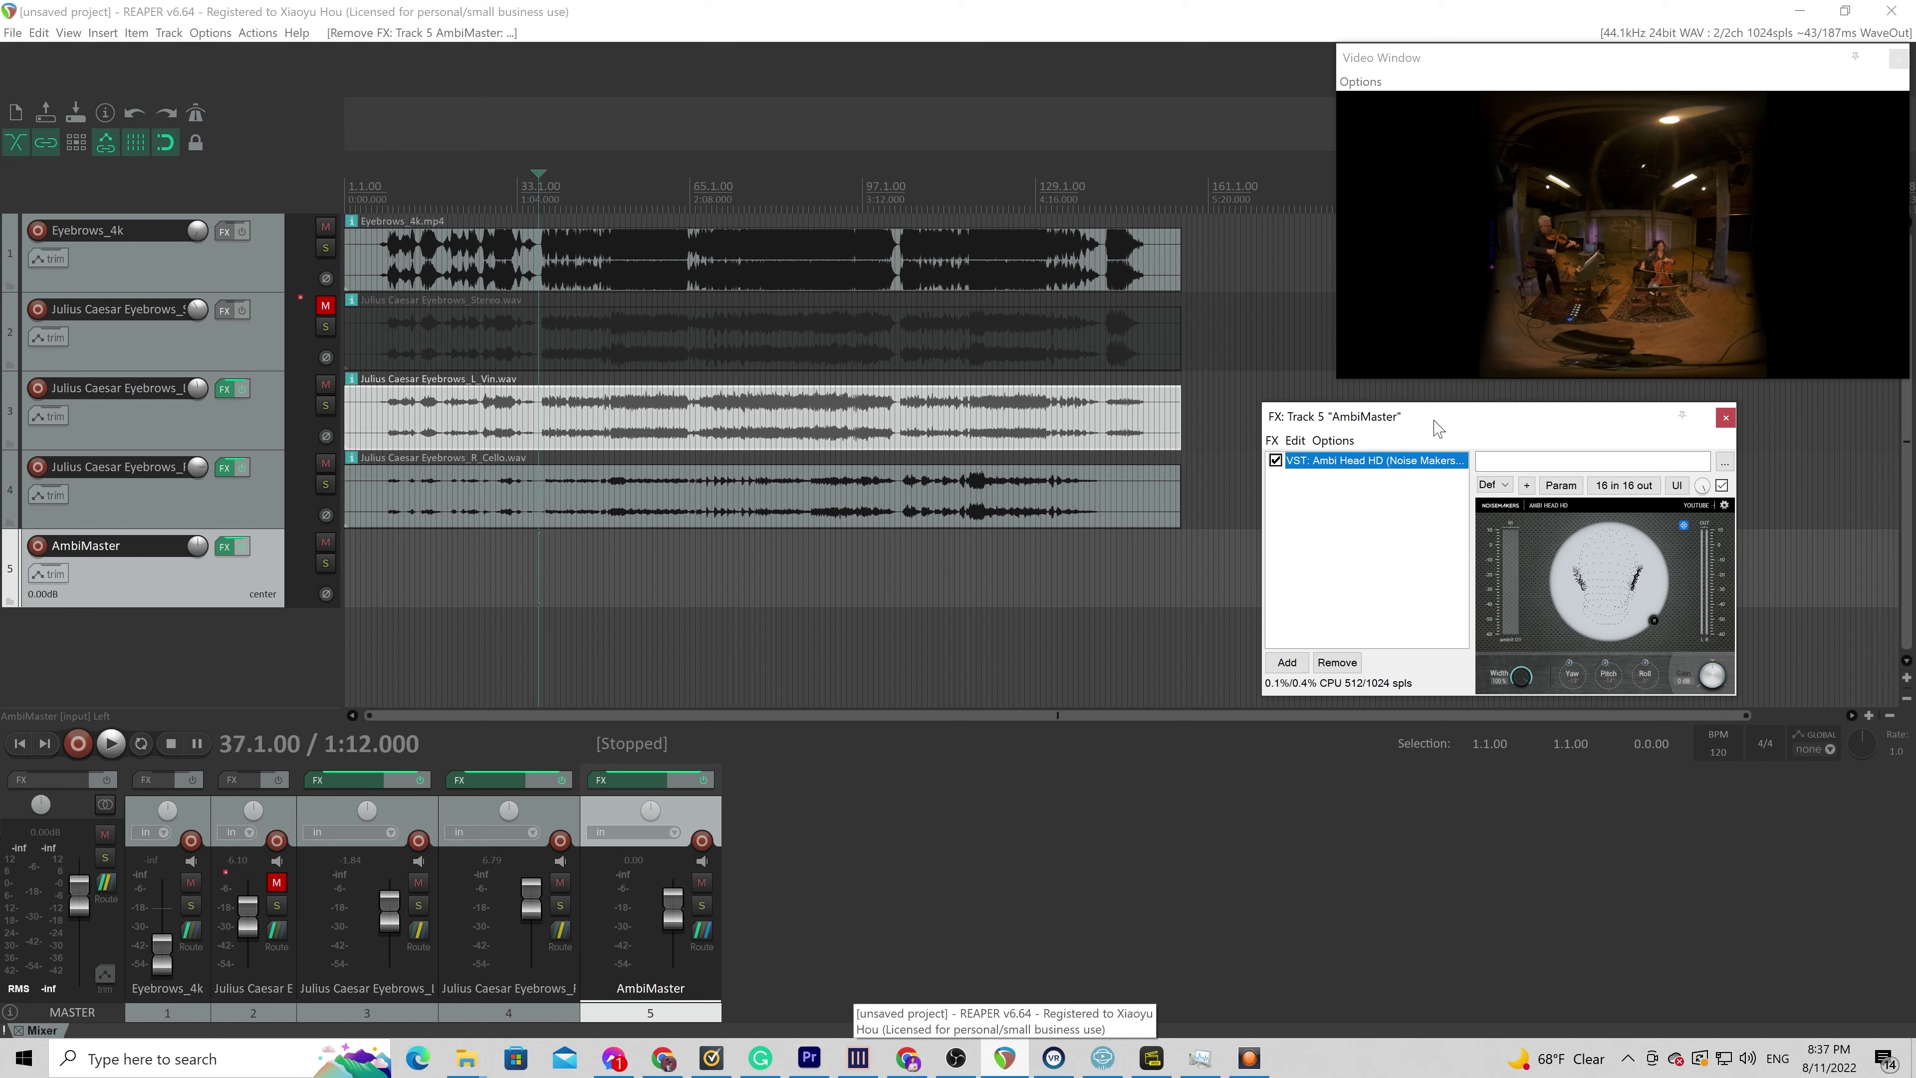
Add Ambi Limiter HD to the AmbiMaster chain, placed above Ambi Head HD
left_click_drag(1435, 428, 1509, 413)
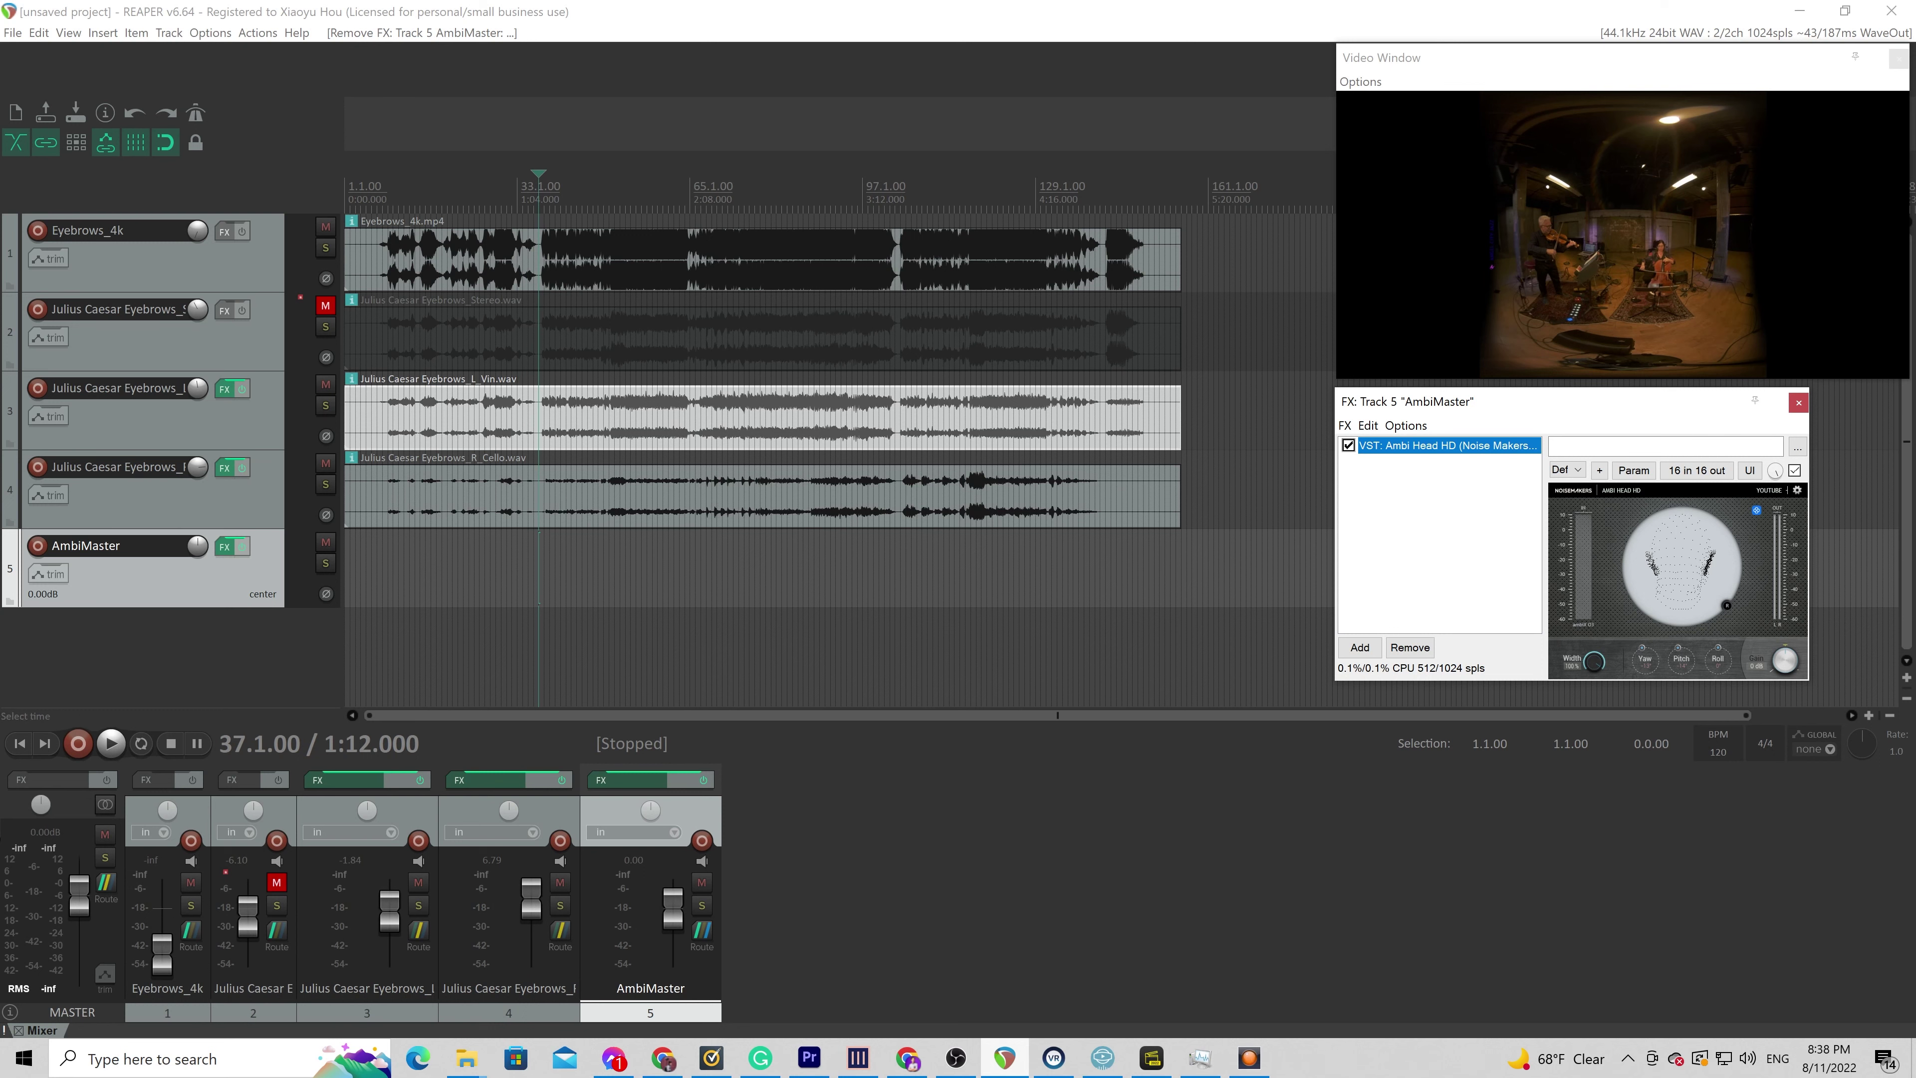
left_click(1361, 647)
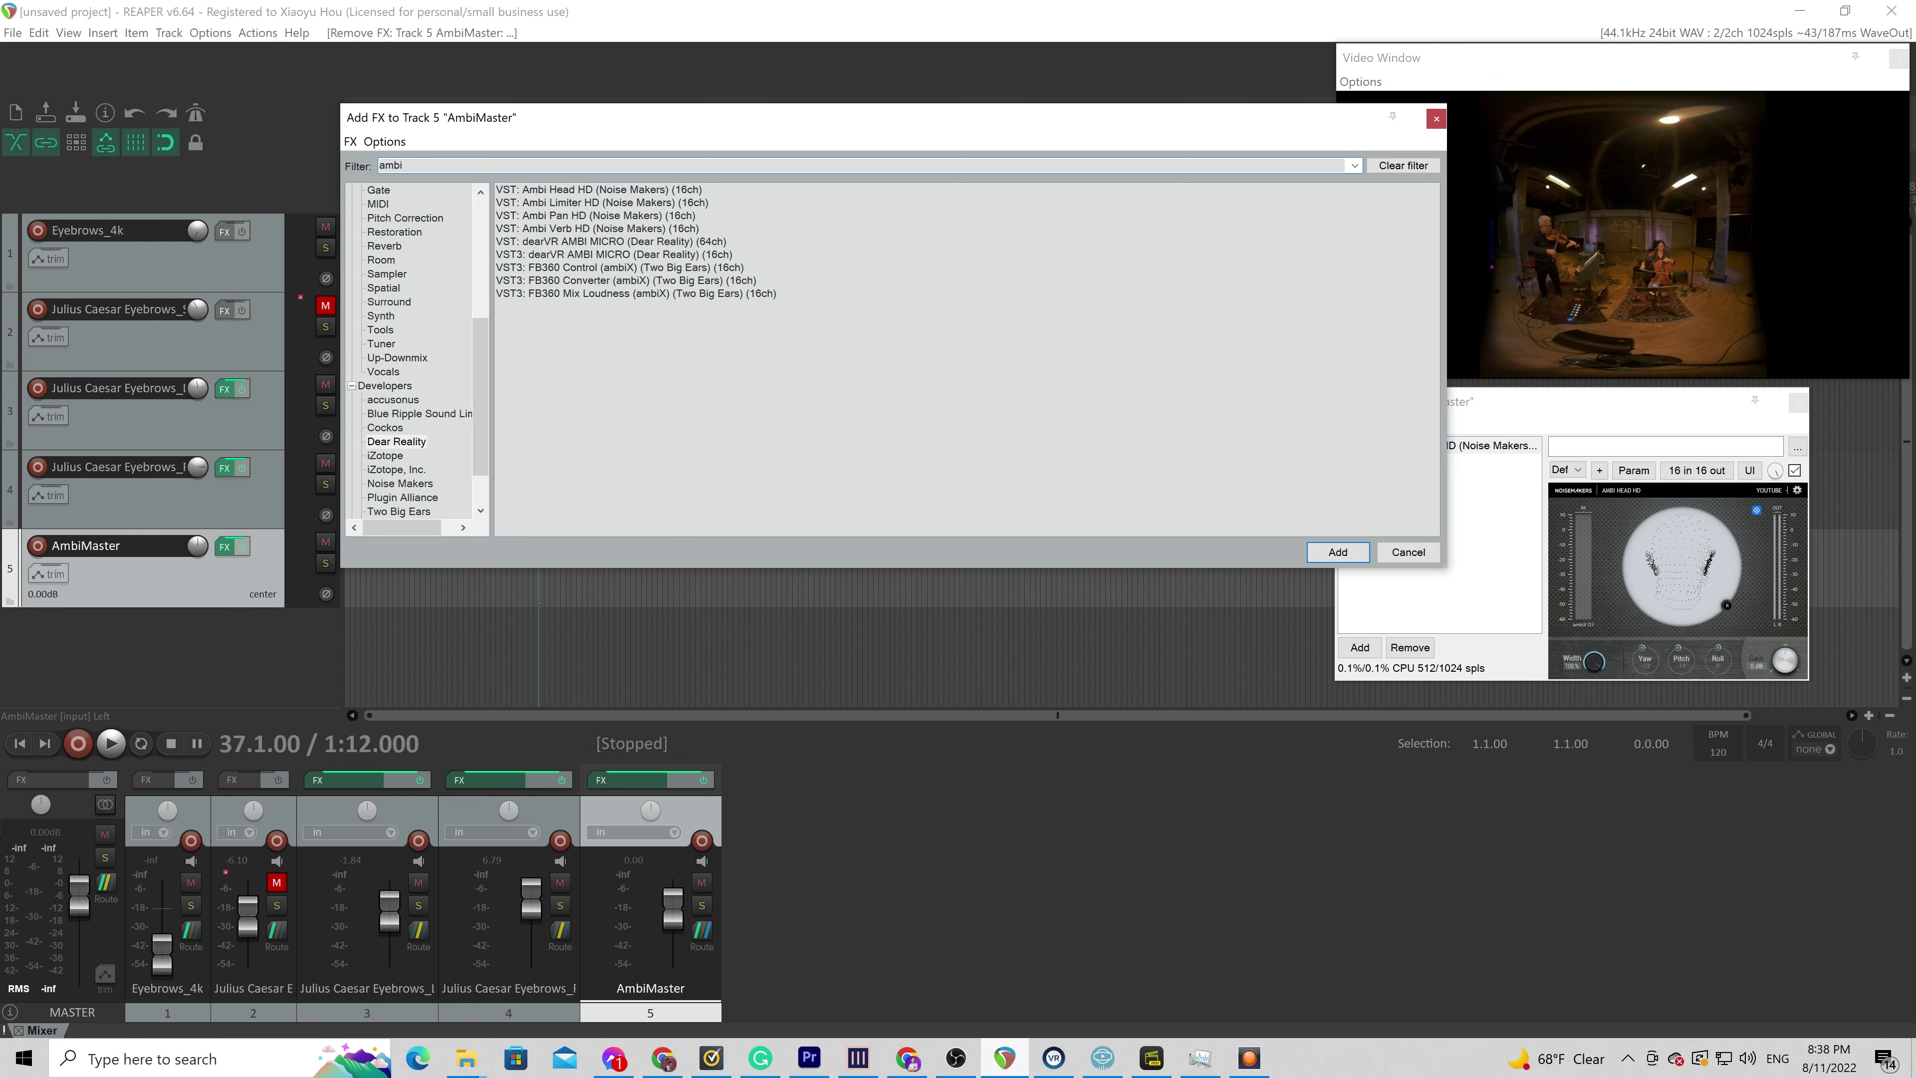
double_click(562, 202)
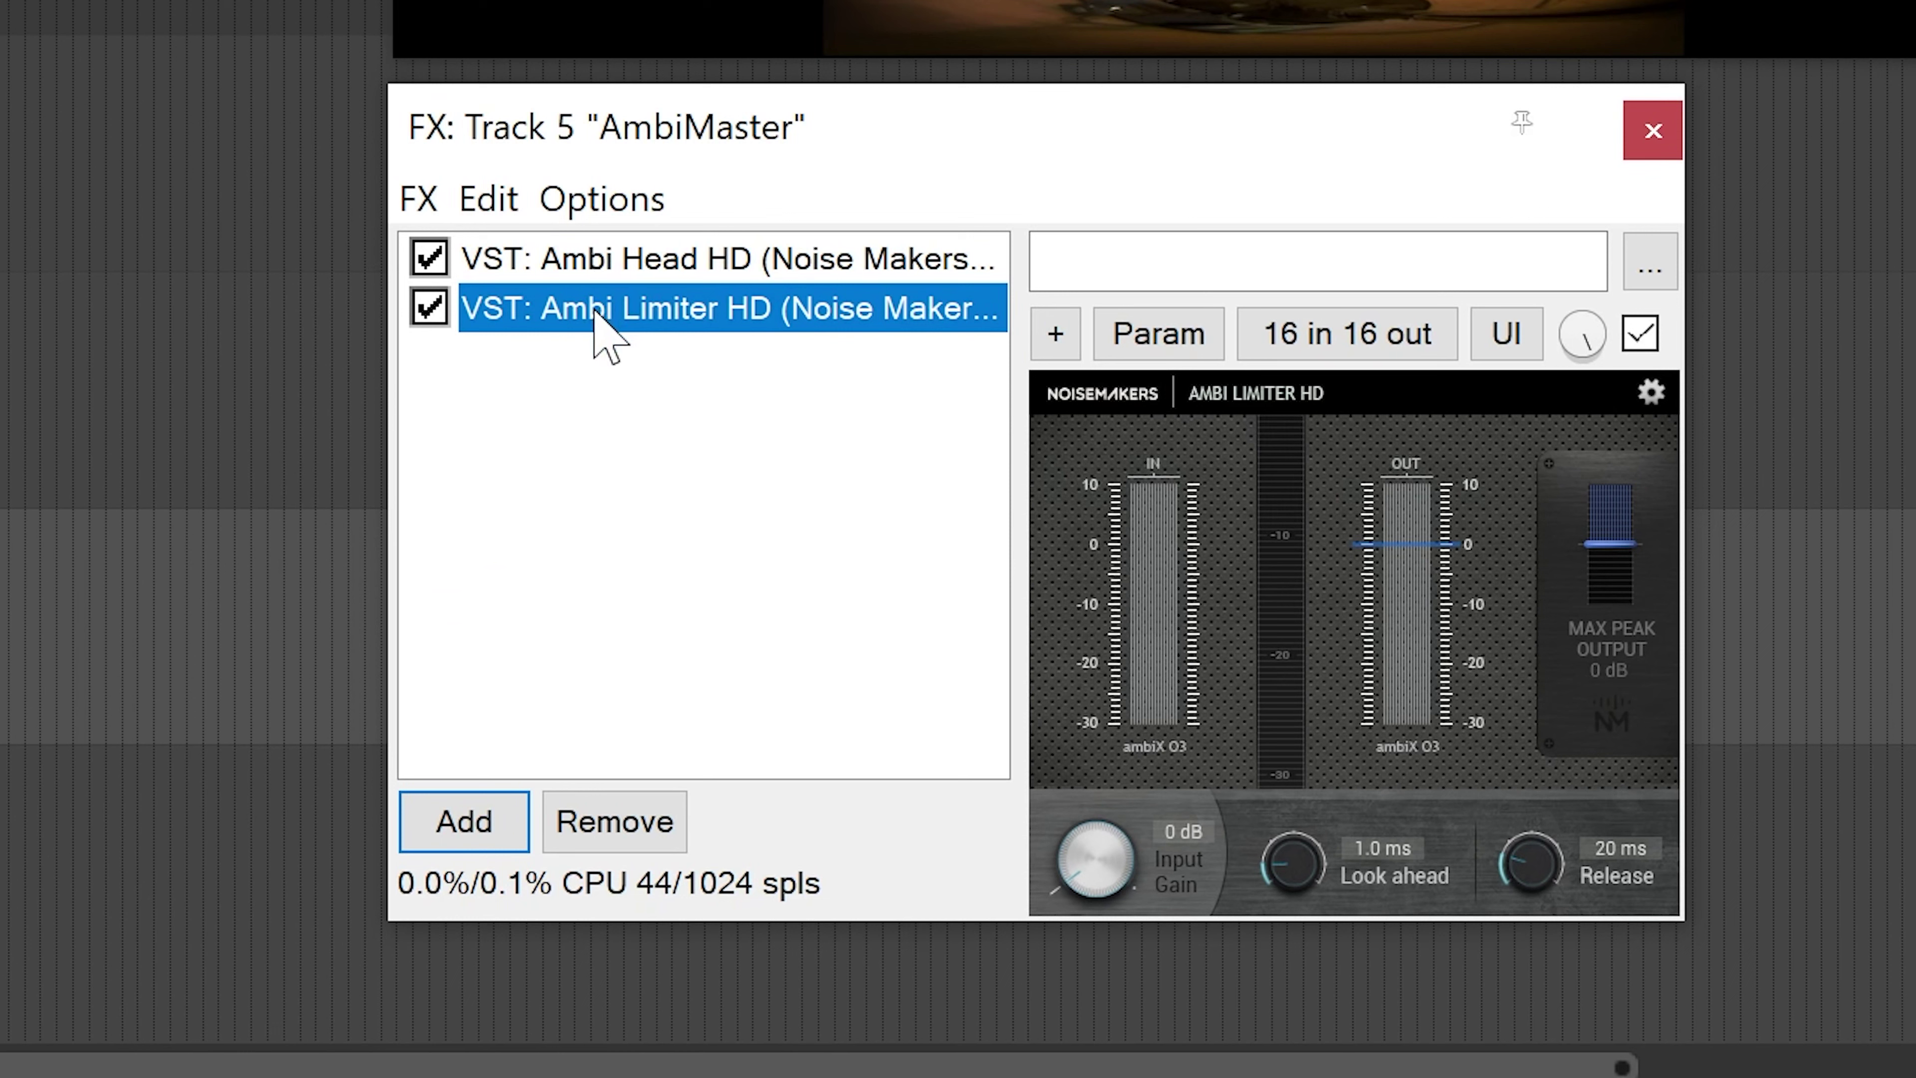
left_click_drag(596, 311, 630, 256)
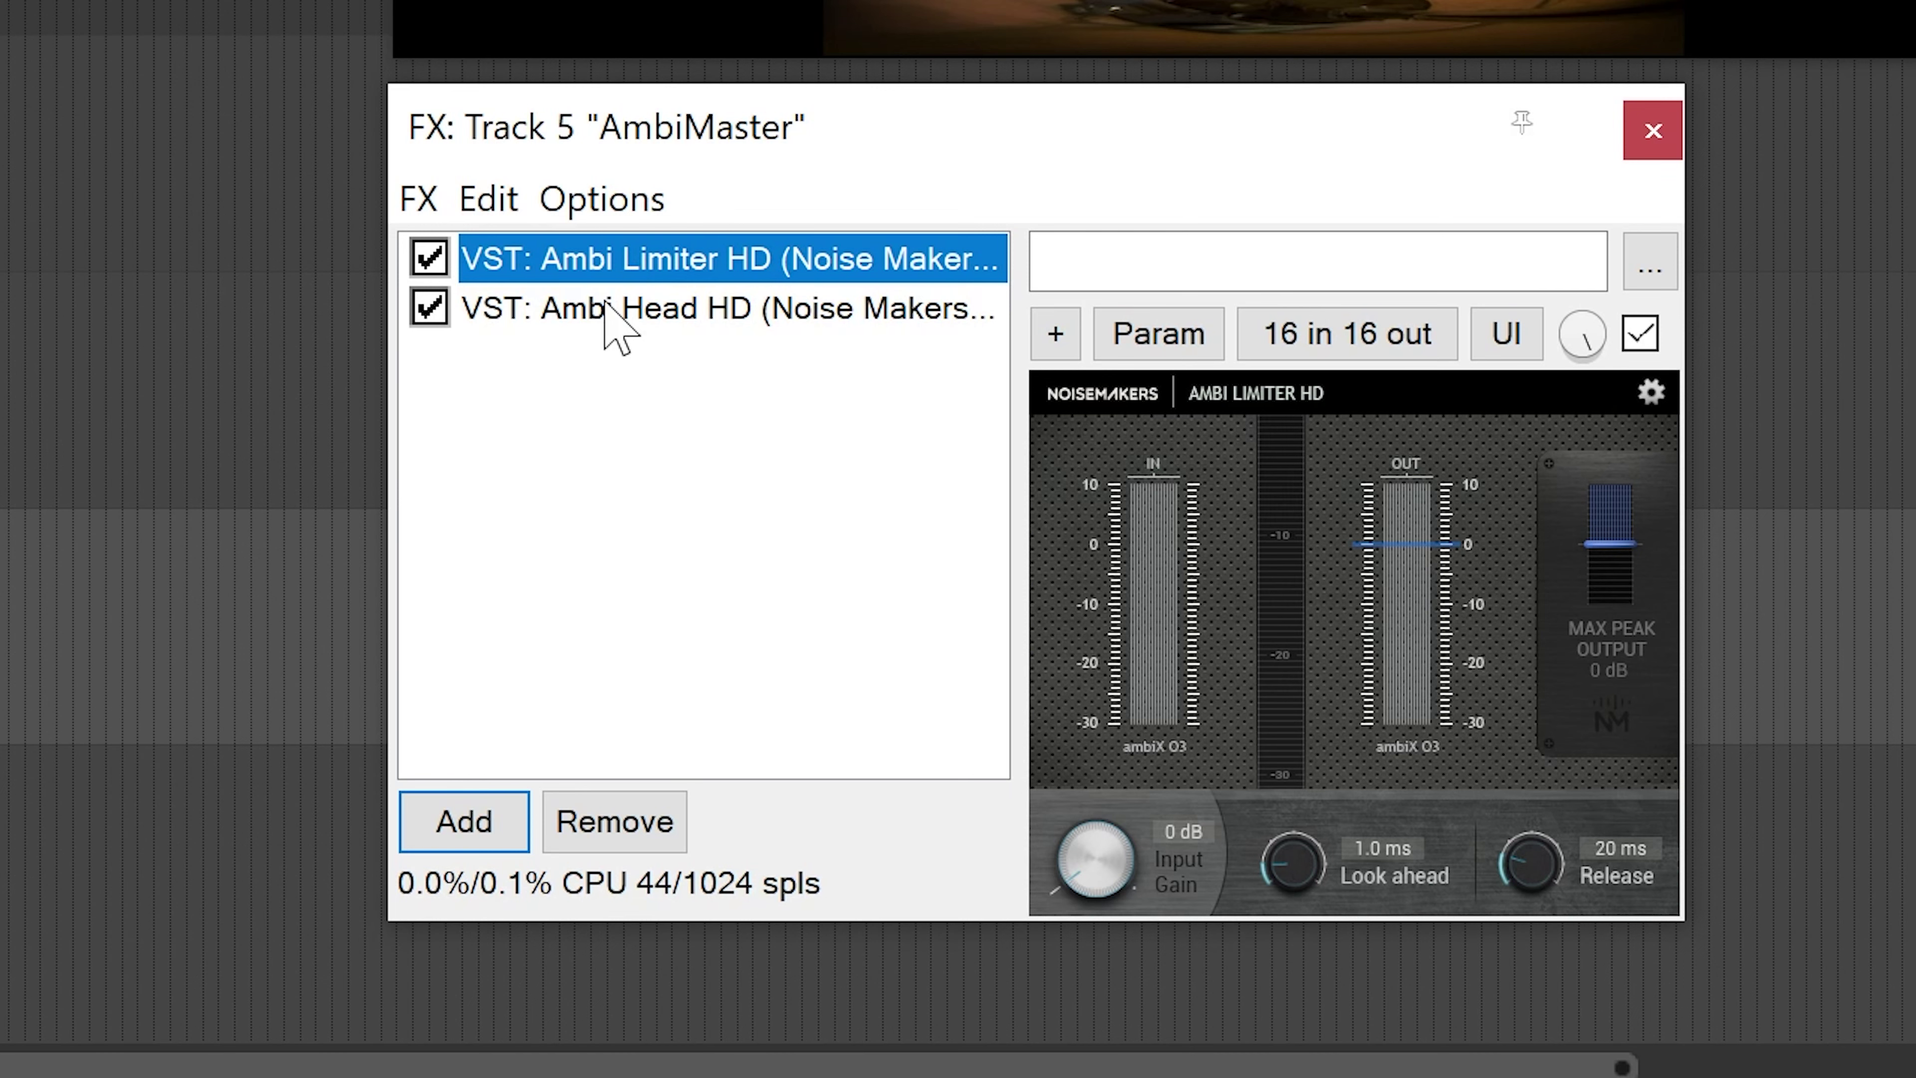
Float the Ambi Limiter HD window and set its max peak output to -1 dB
double_click(633, 264)
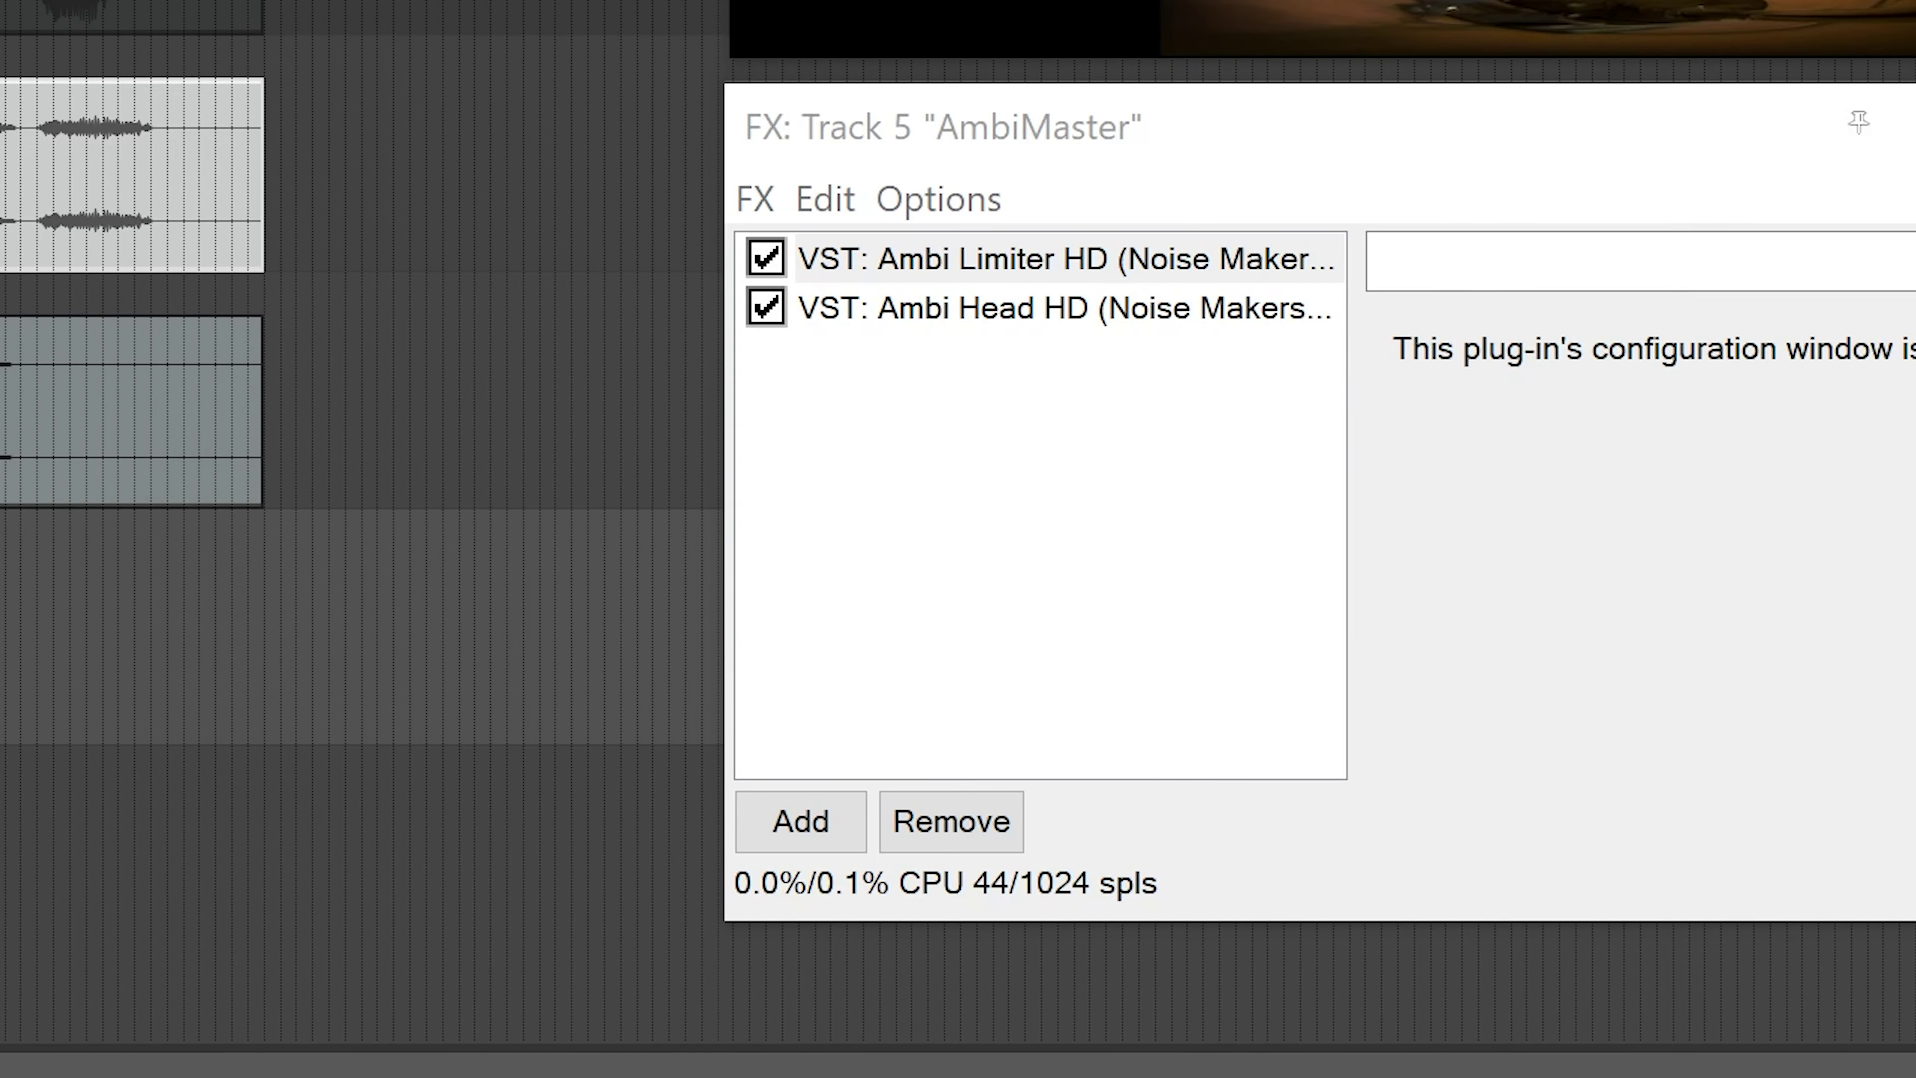
left_click_drag(0, 226, 415, 141)
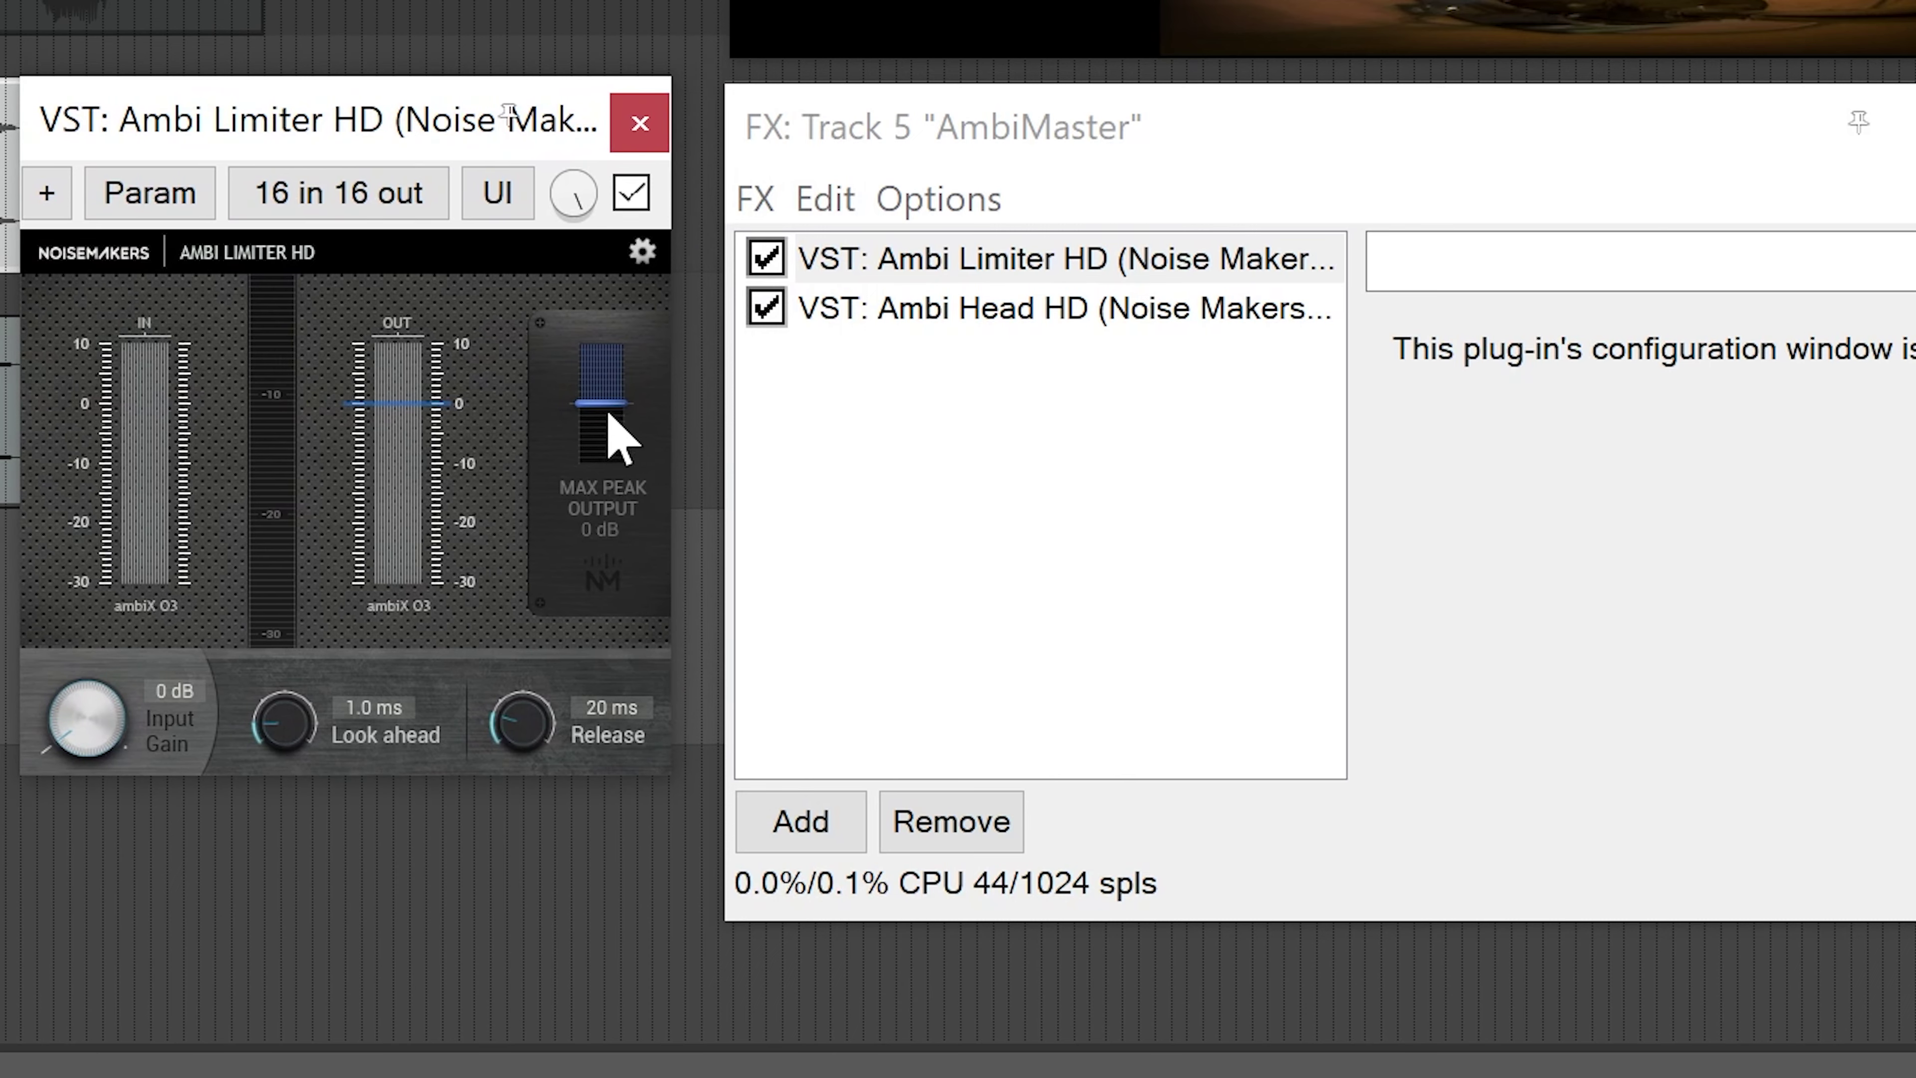
left_click_drag(603, 401, 601, 406)
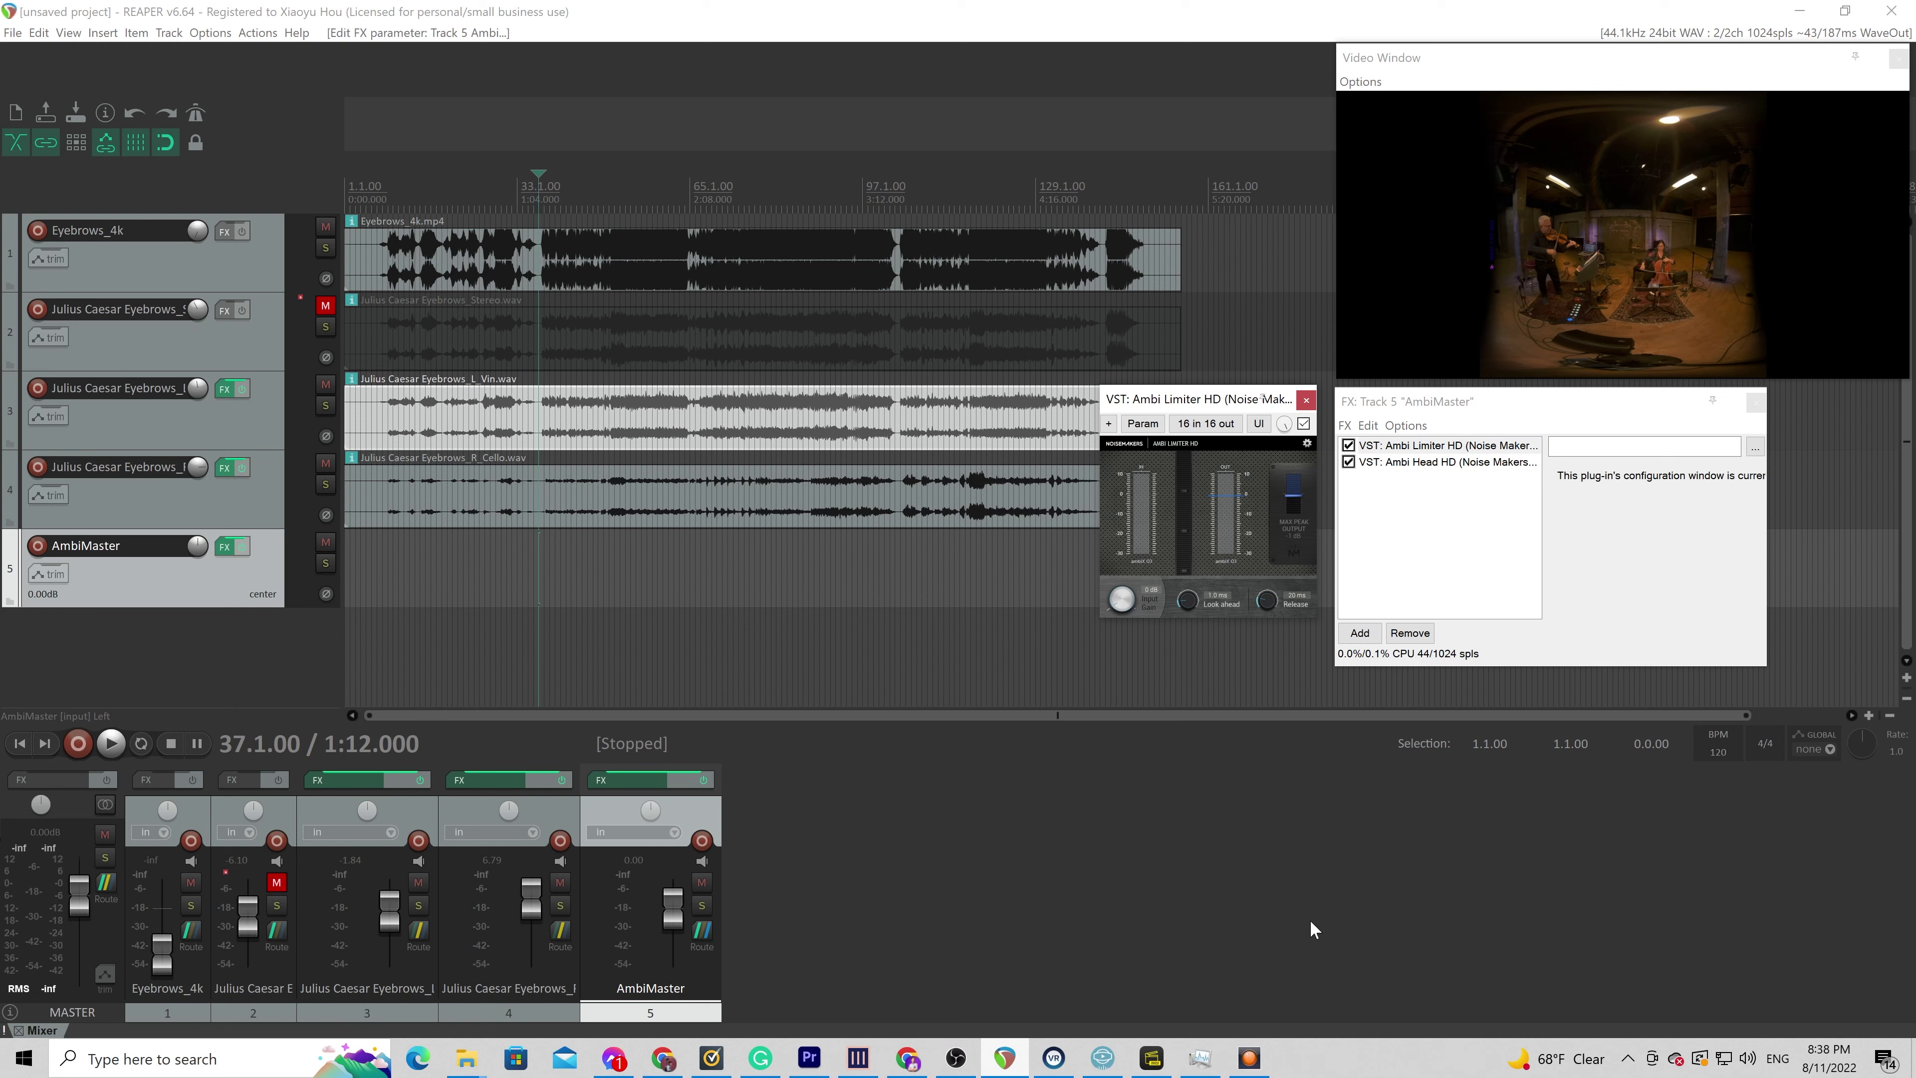
Add Ambi Verb HD at the top of the AmbiMaster chain and audition it briefly
left_click(1437, 529)
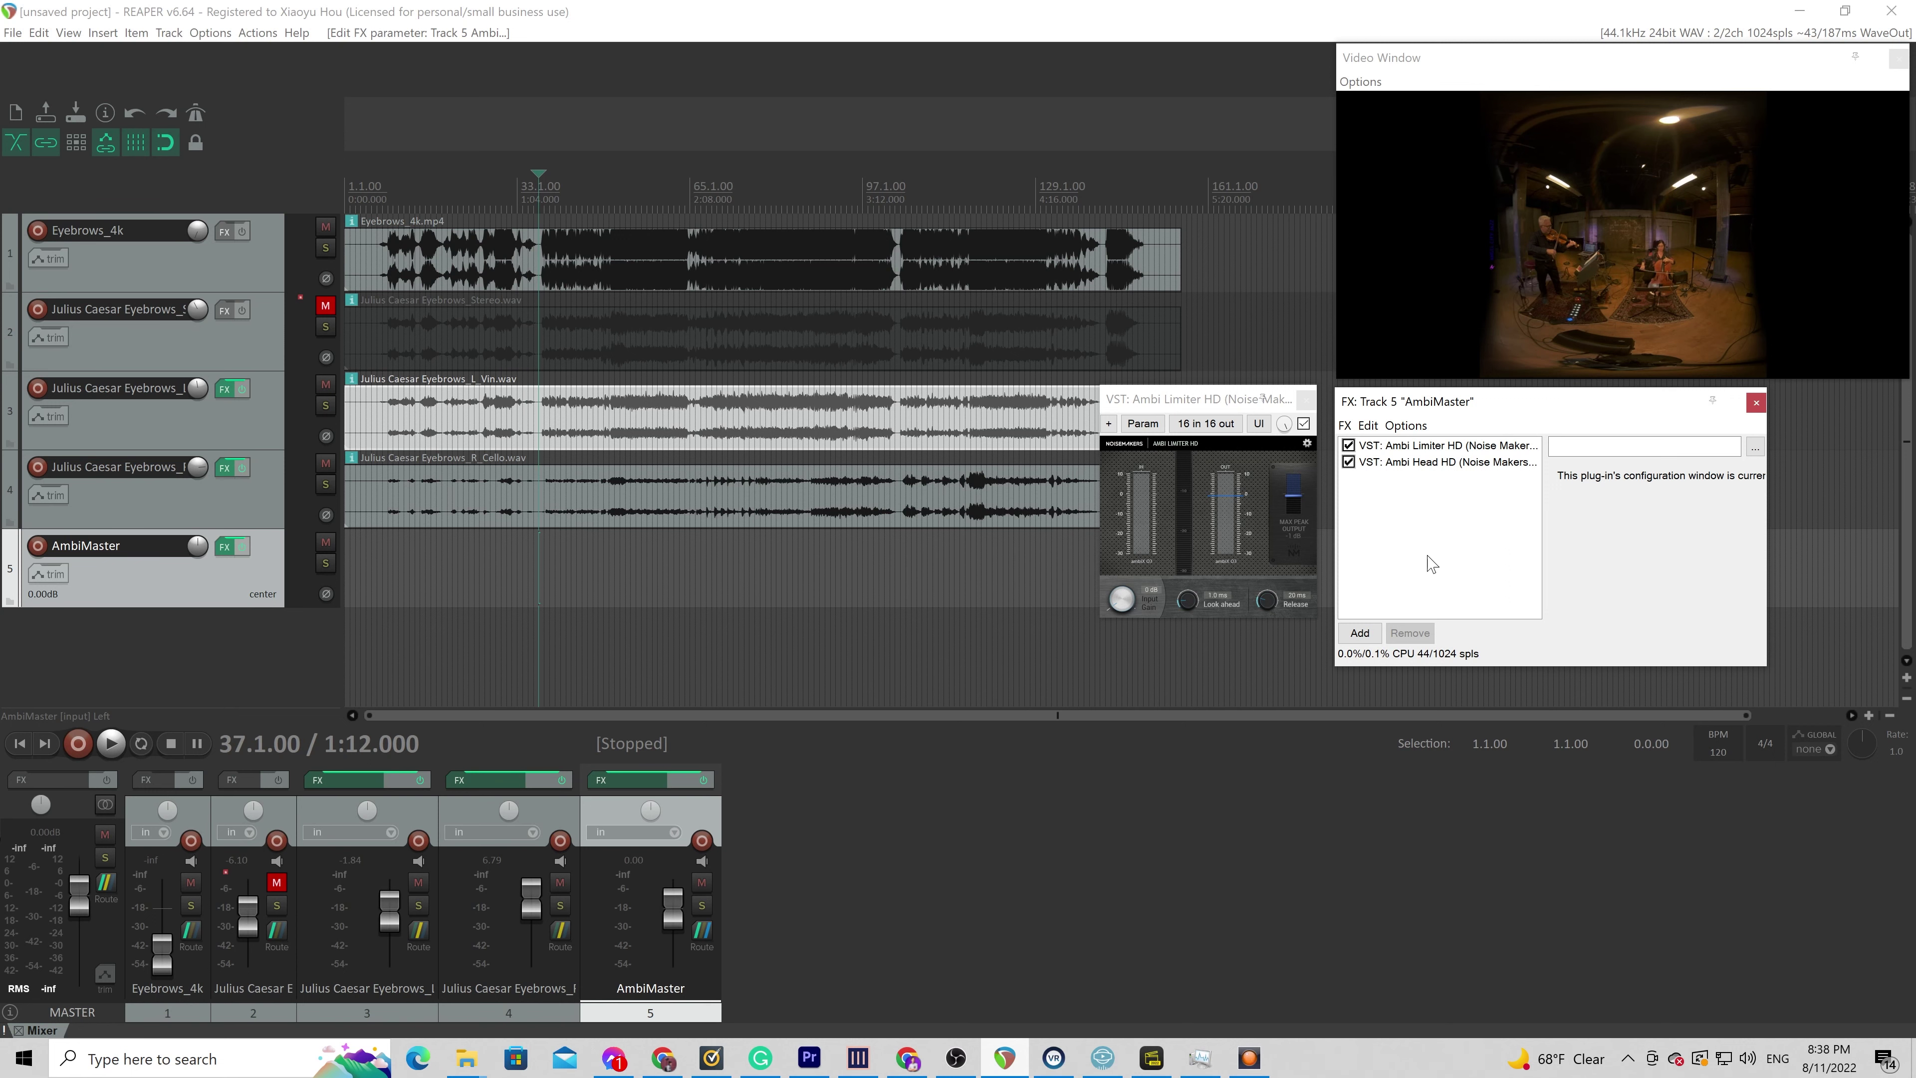
left_click(1357, 635)
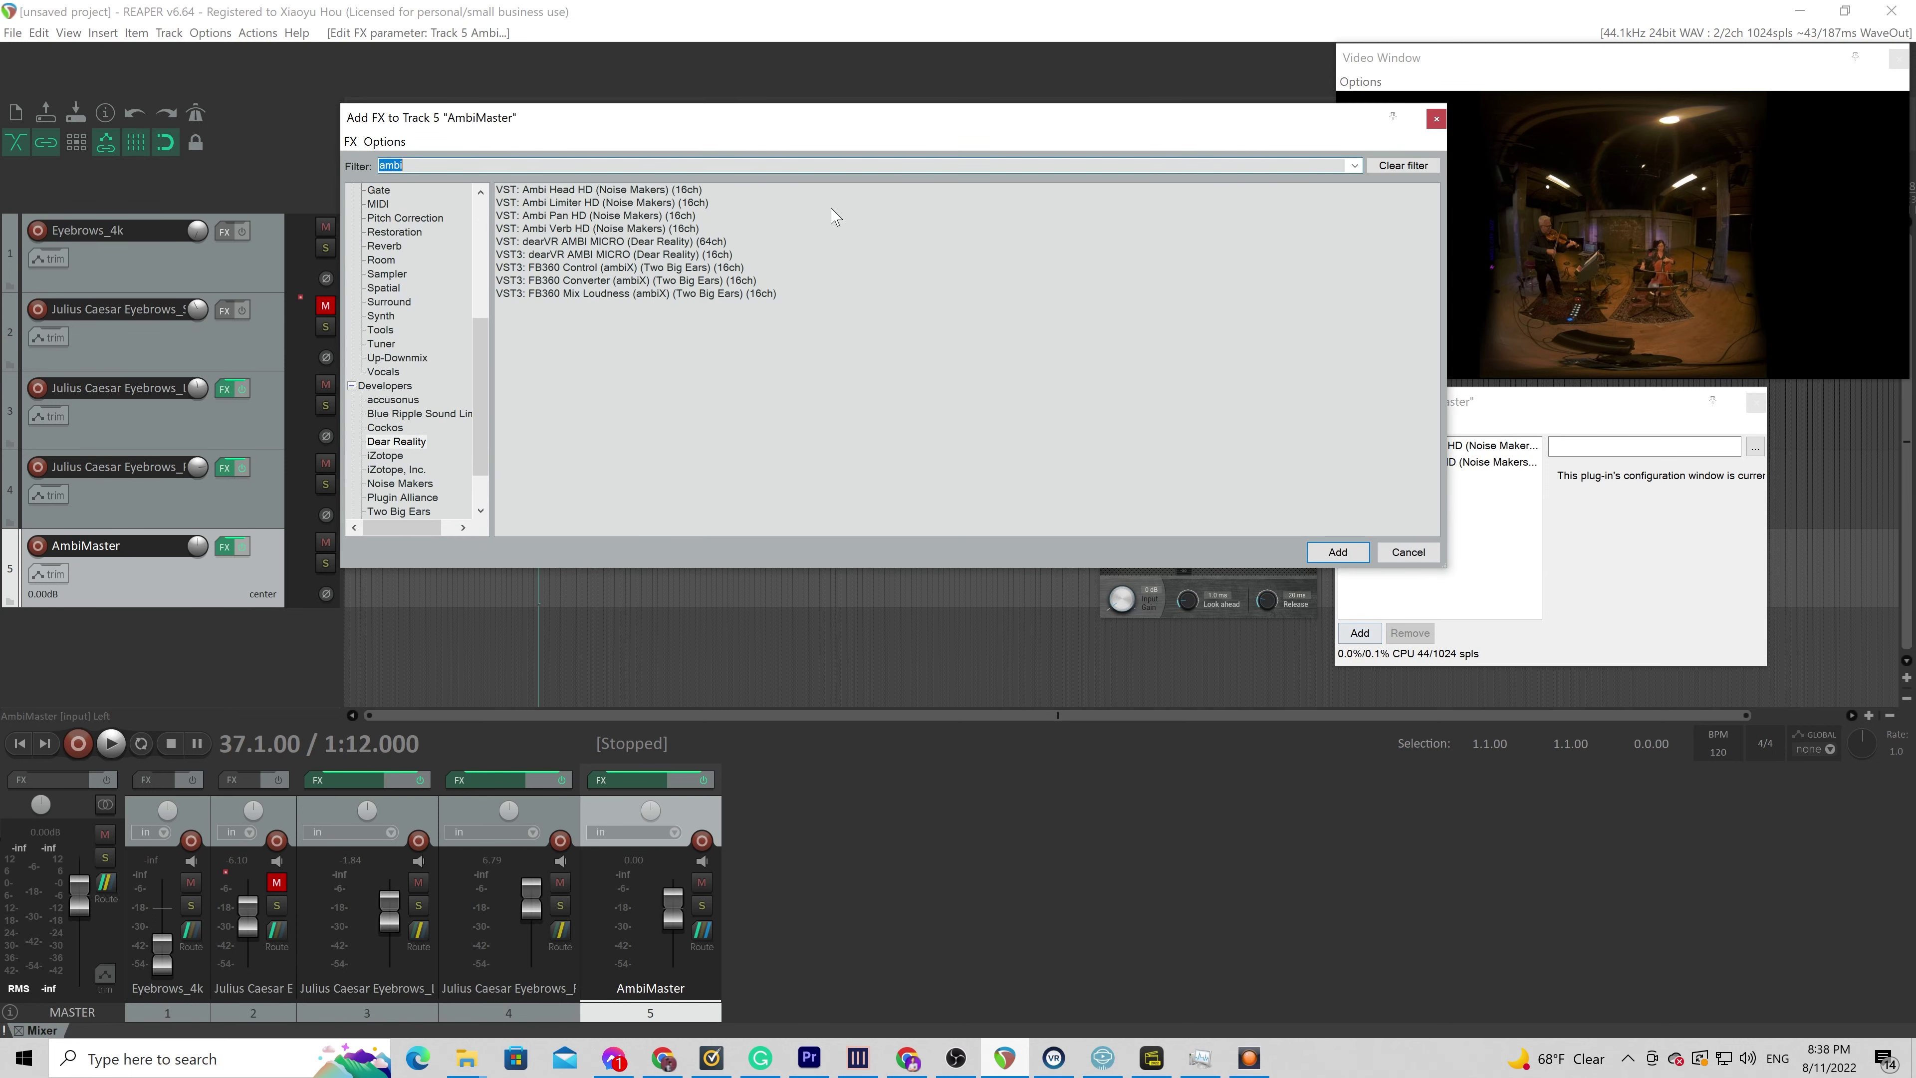
left_click(562, 229)
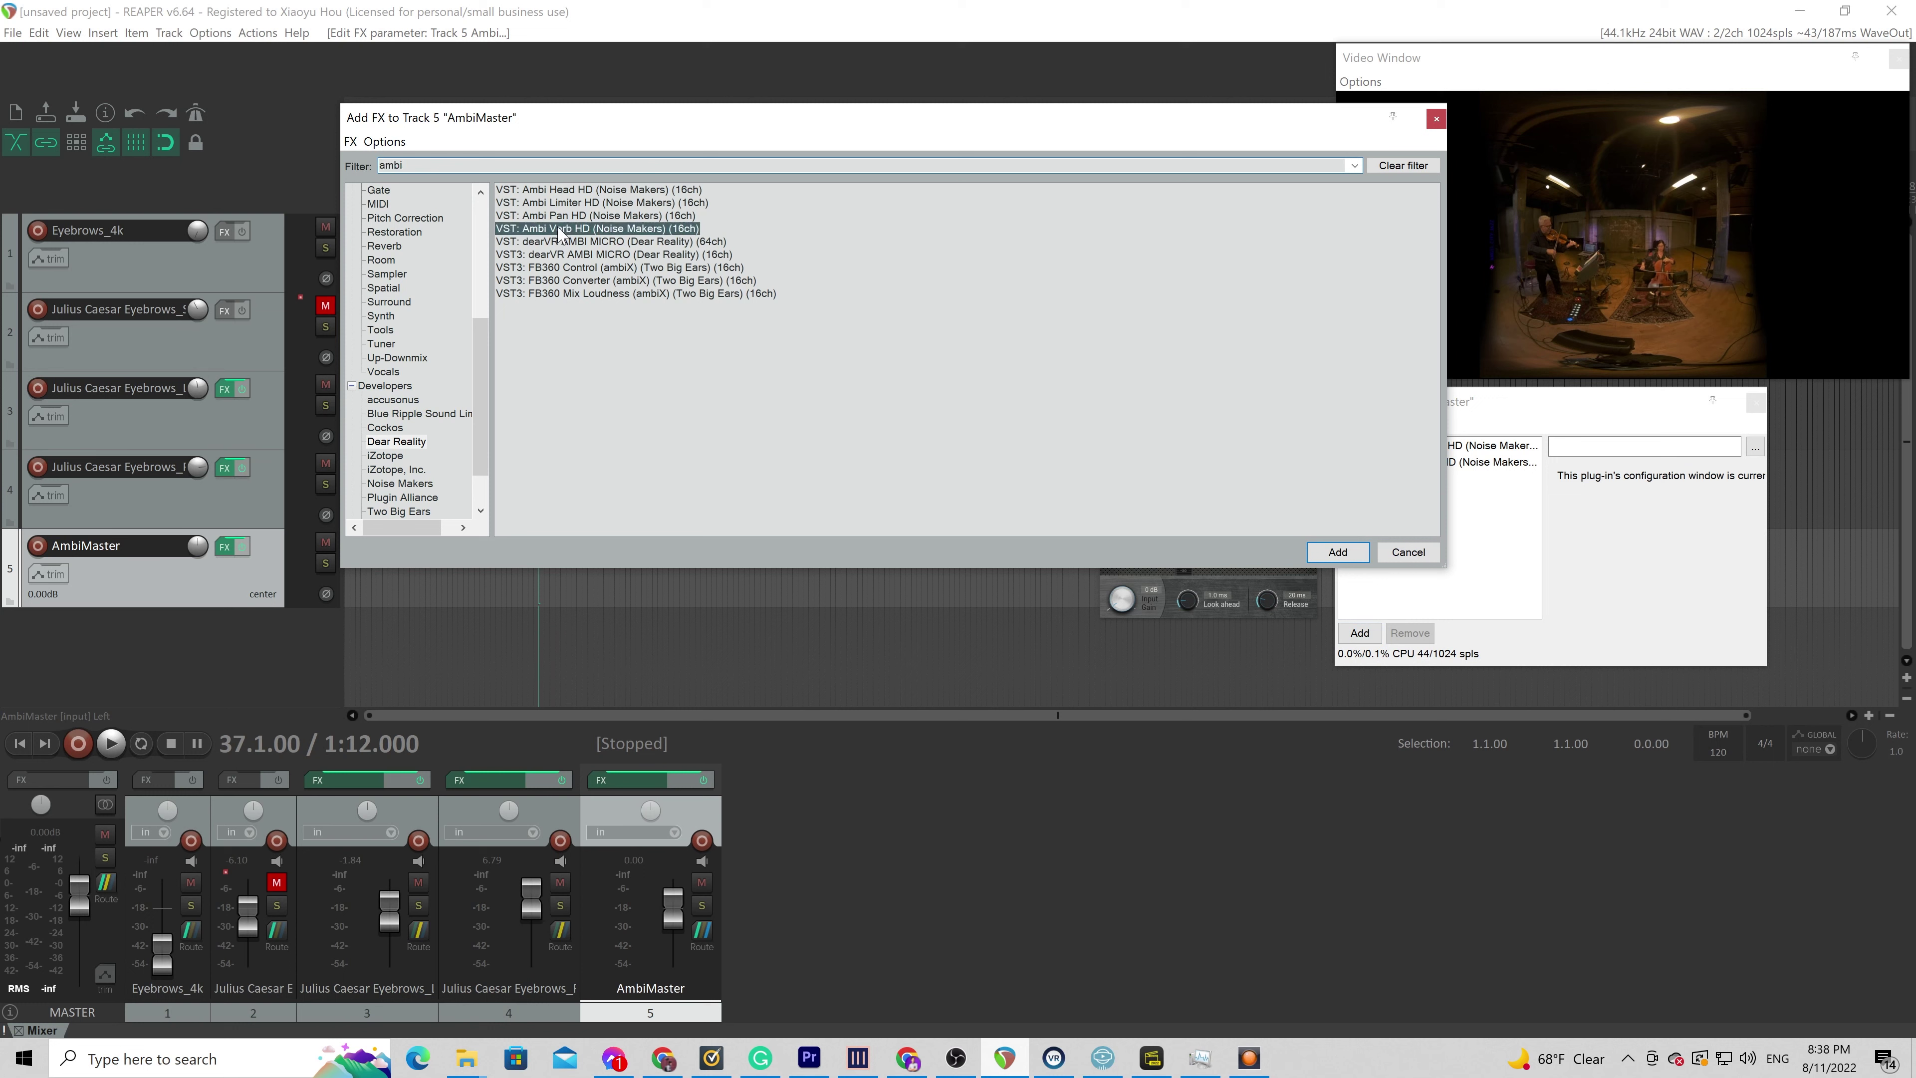
left_click(1337, 552)
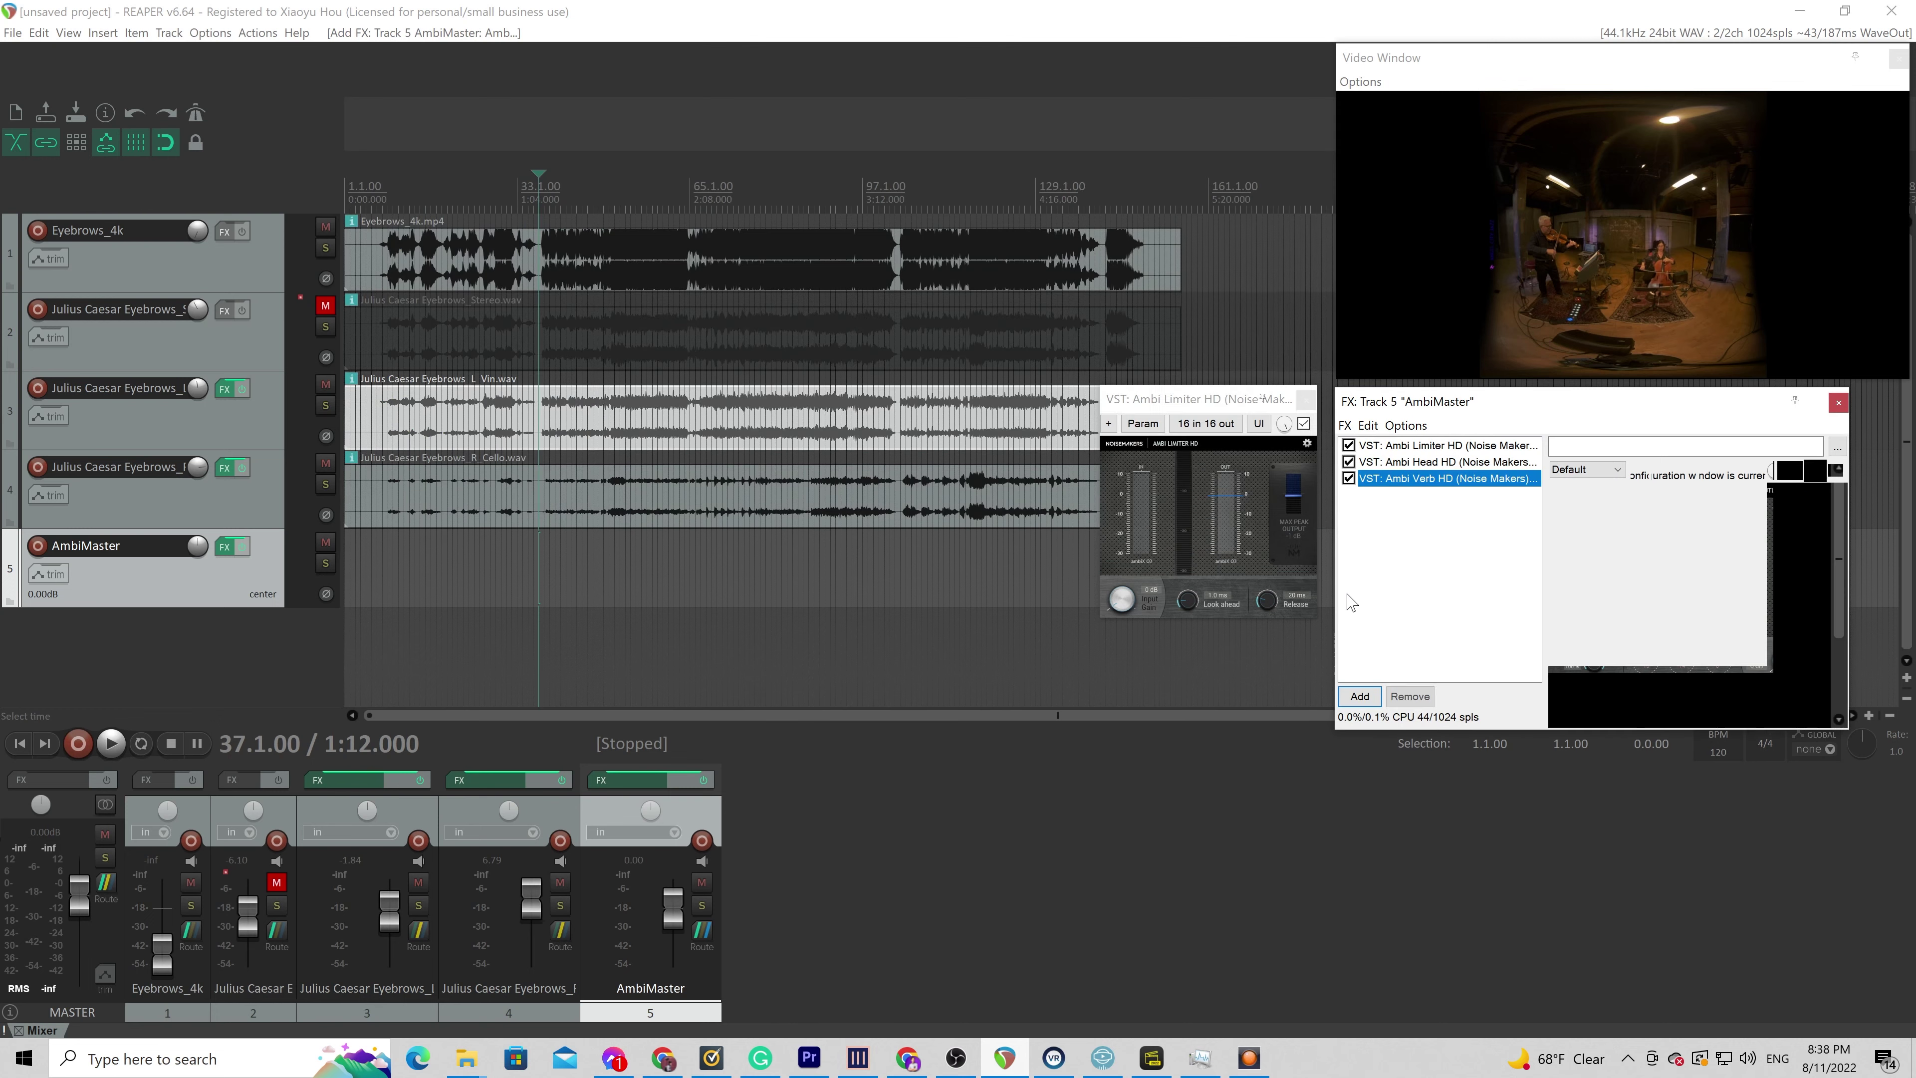
left_click_drag(1413, 483, 1413, 445)
key("space")
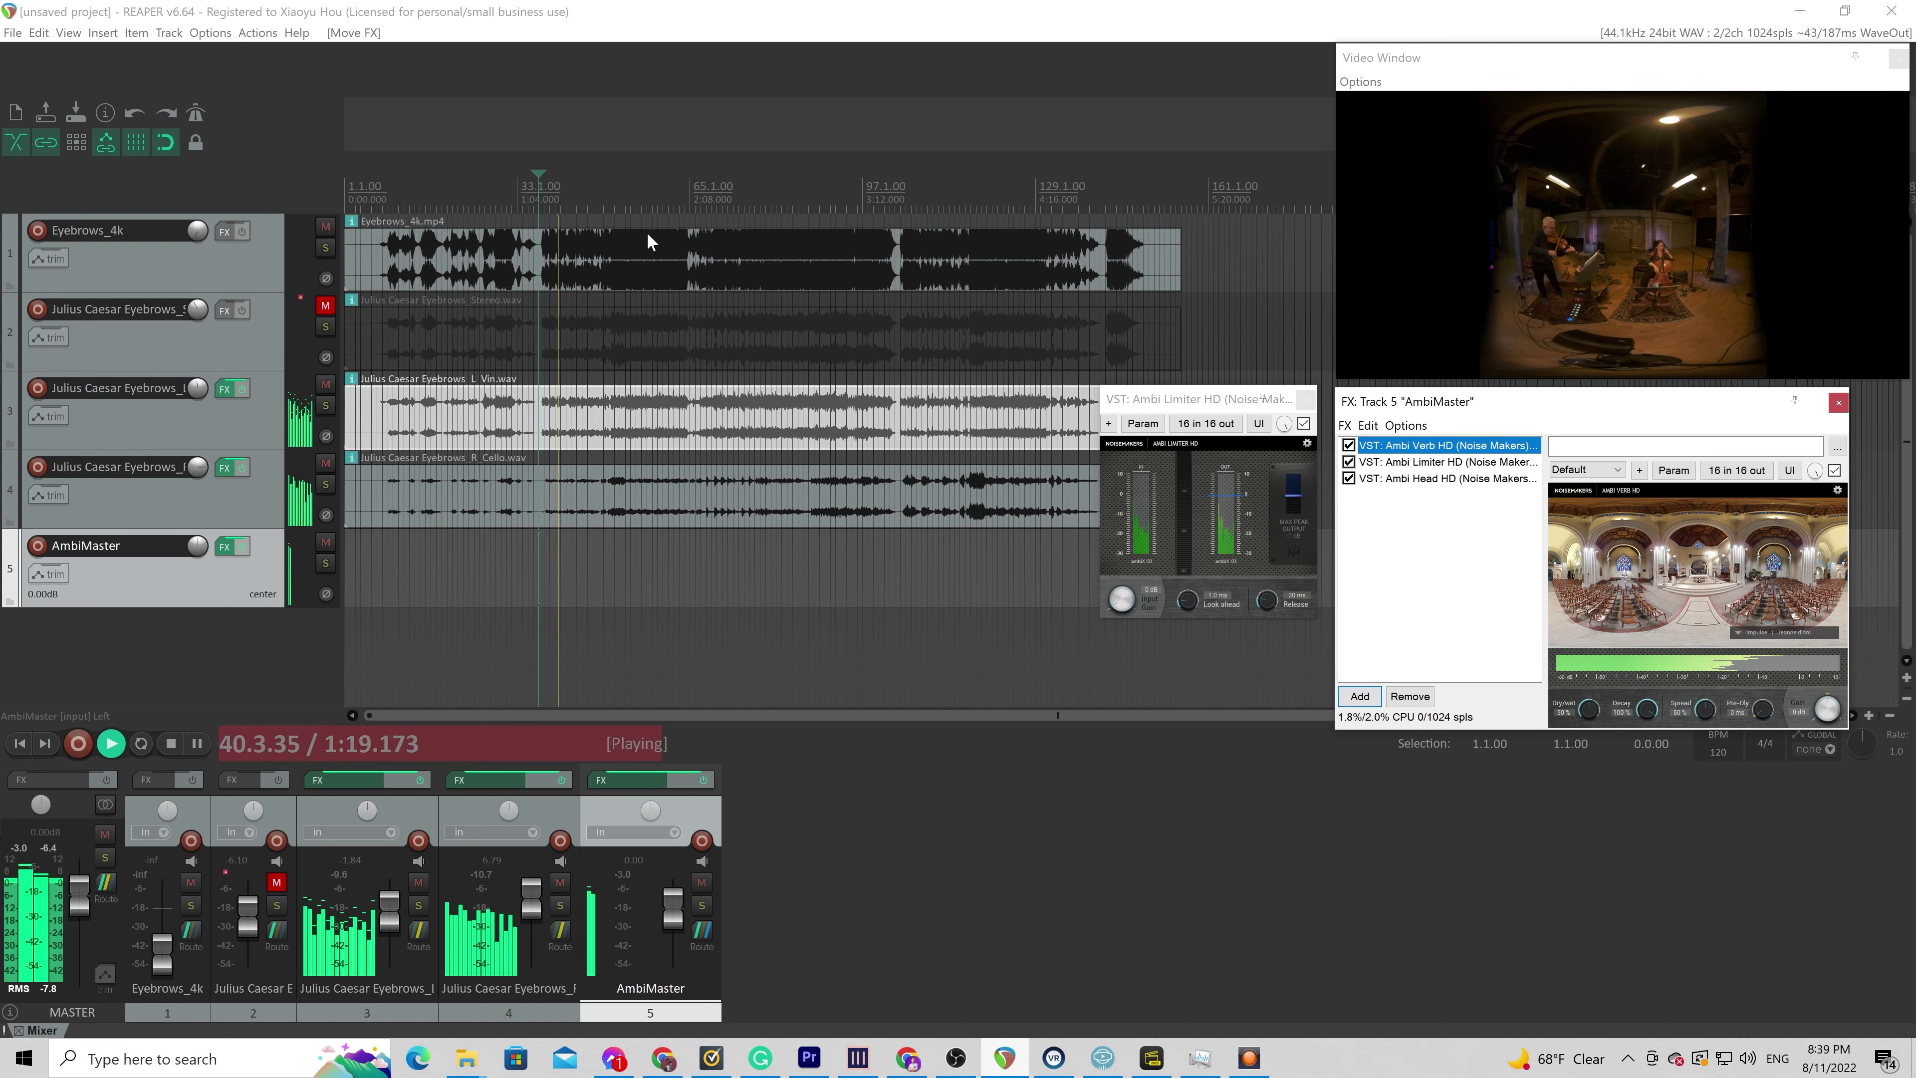
key("space")
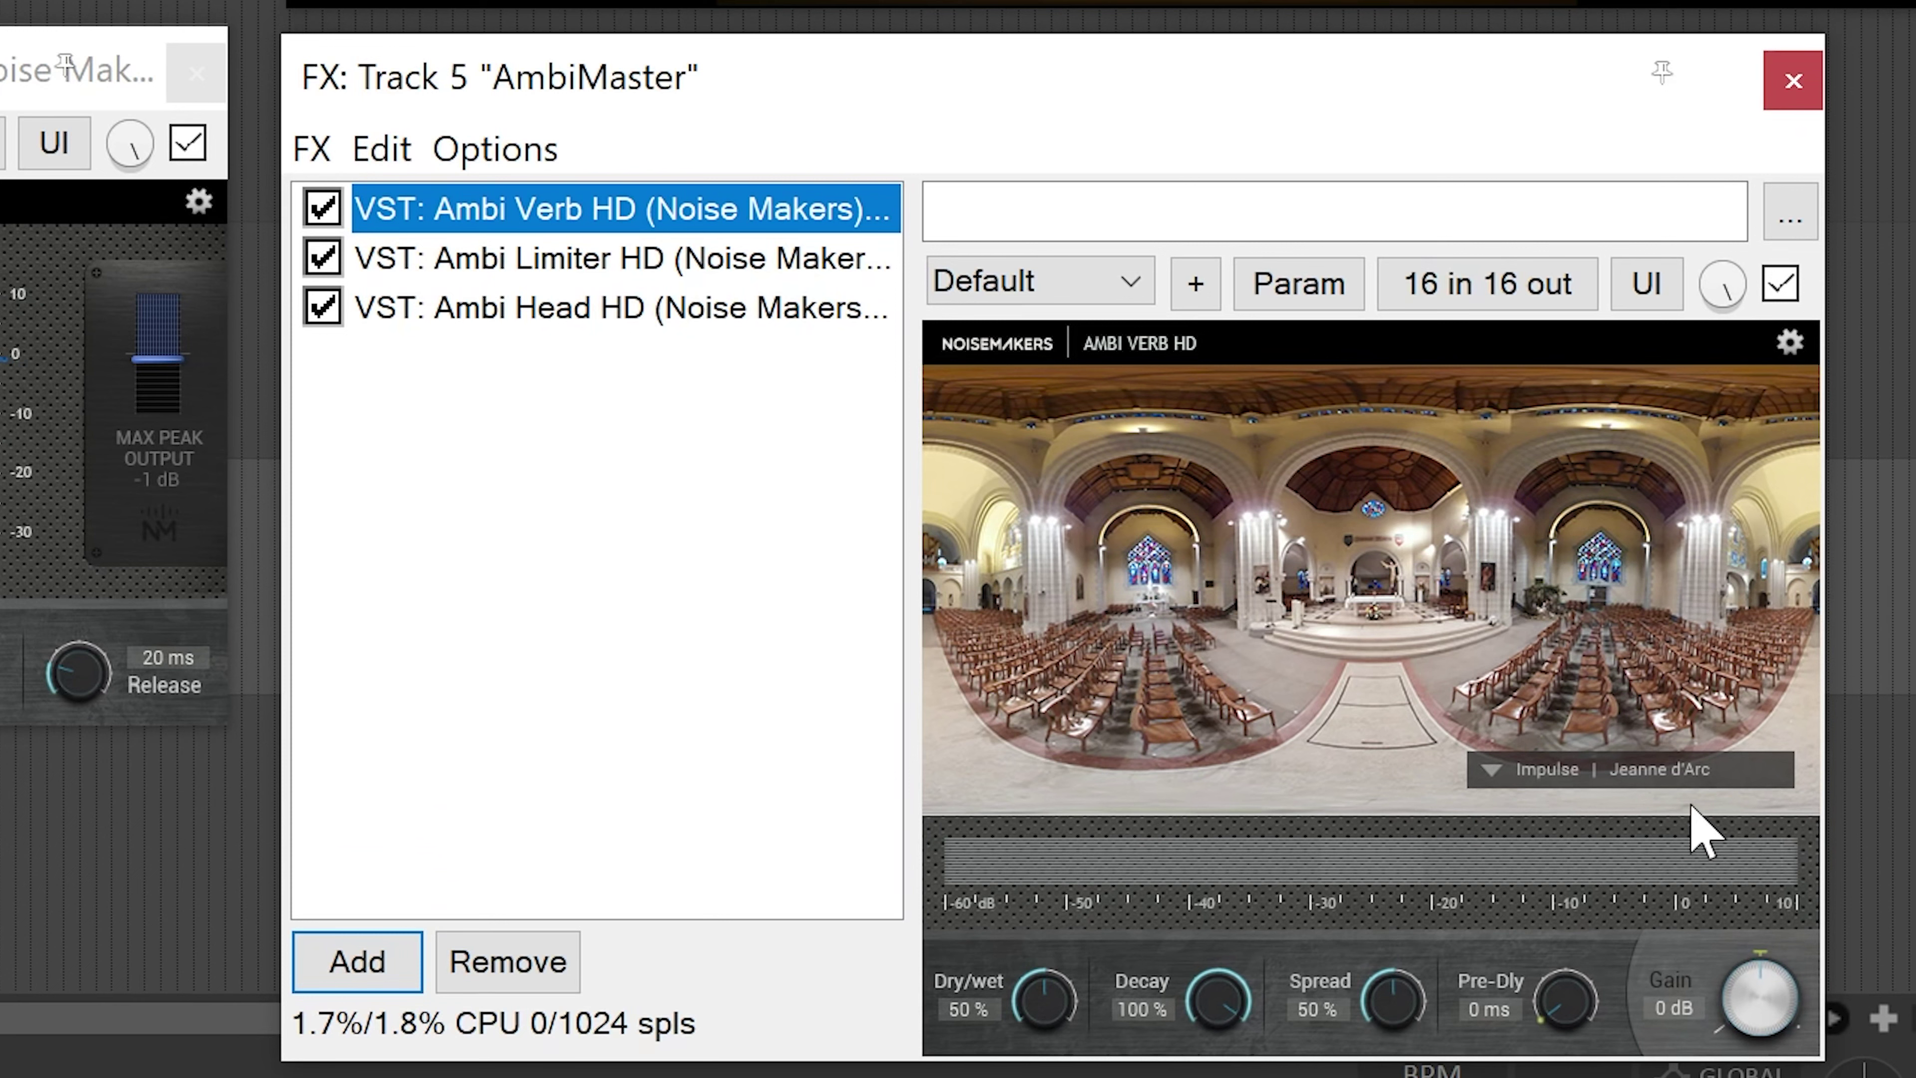
Switch Ambi Verb HD to impulse 29 Philharmonie Paris 1, decay 10%, dry/wet about 30%
left_click(1495, 774)
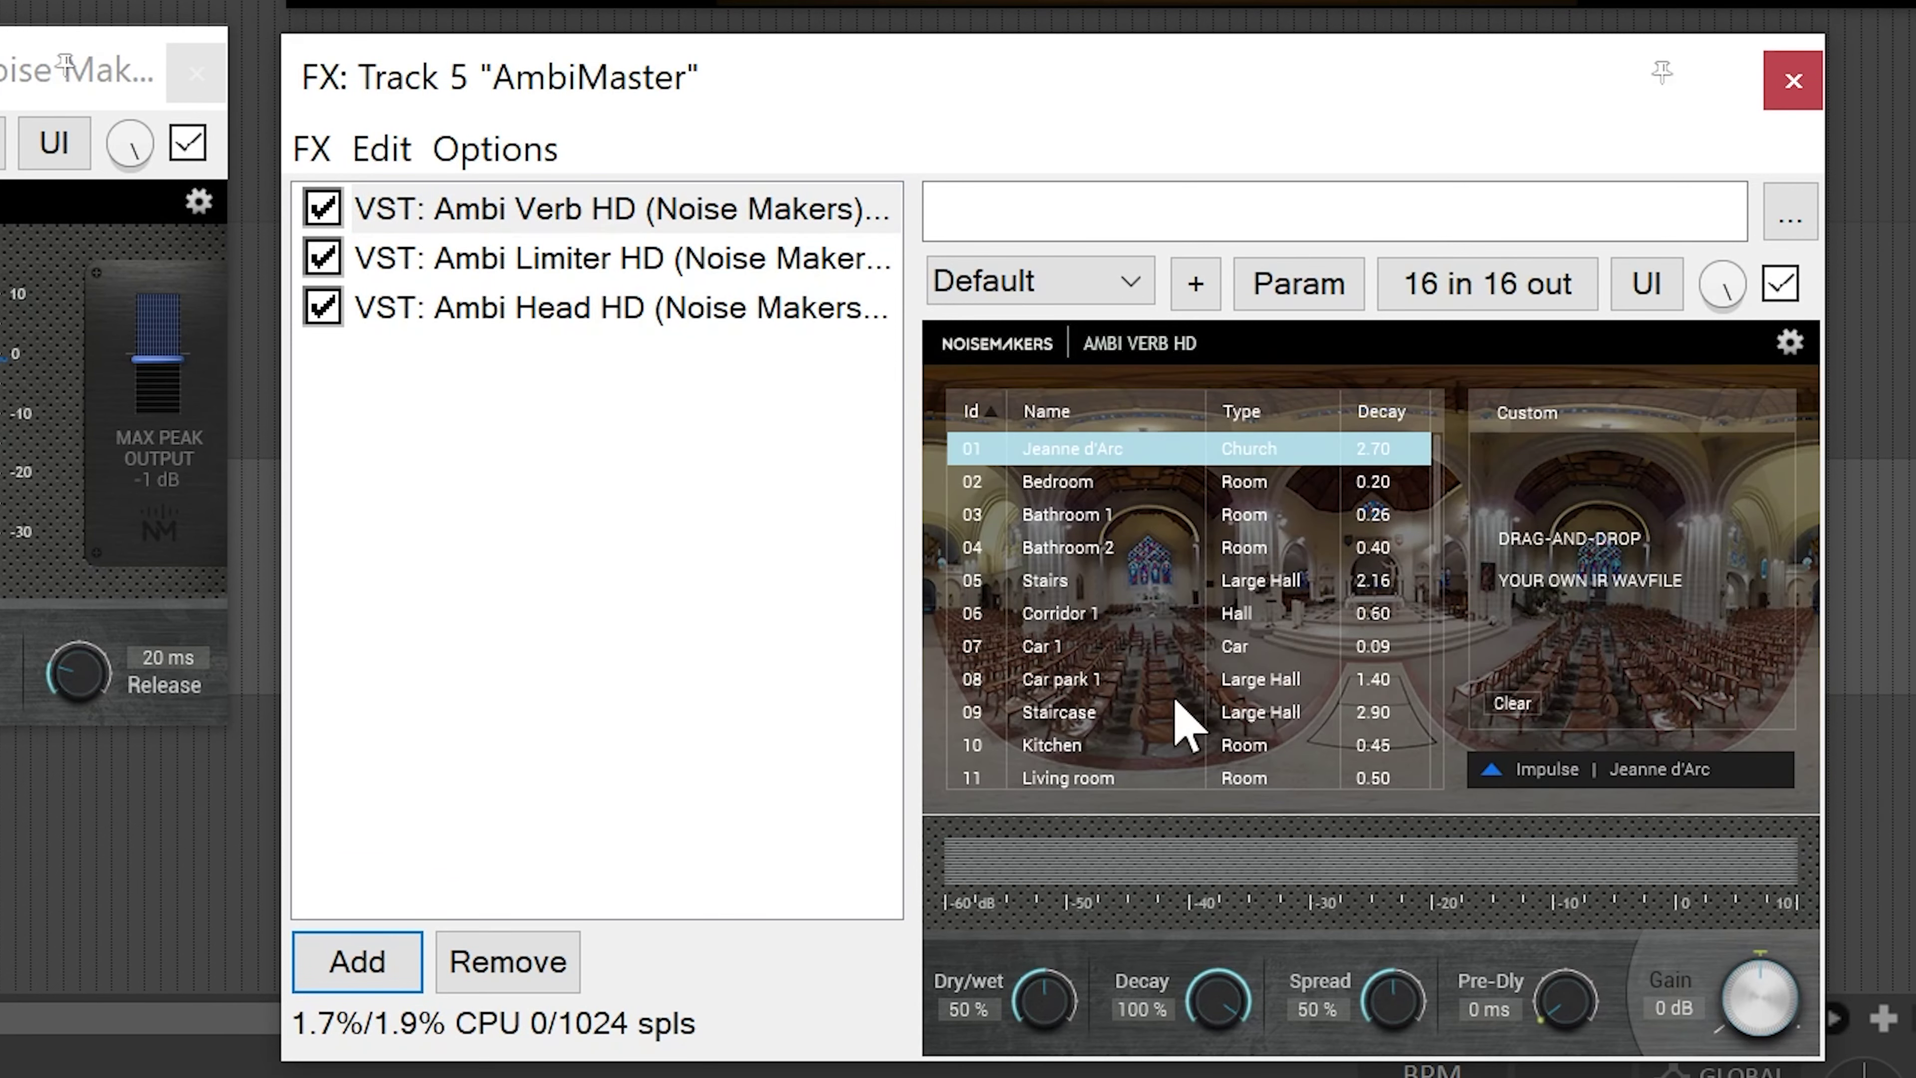
scroll(1094, 738, "down", 7)
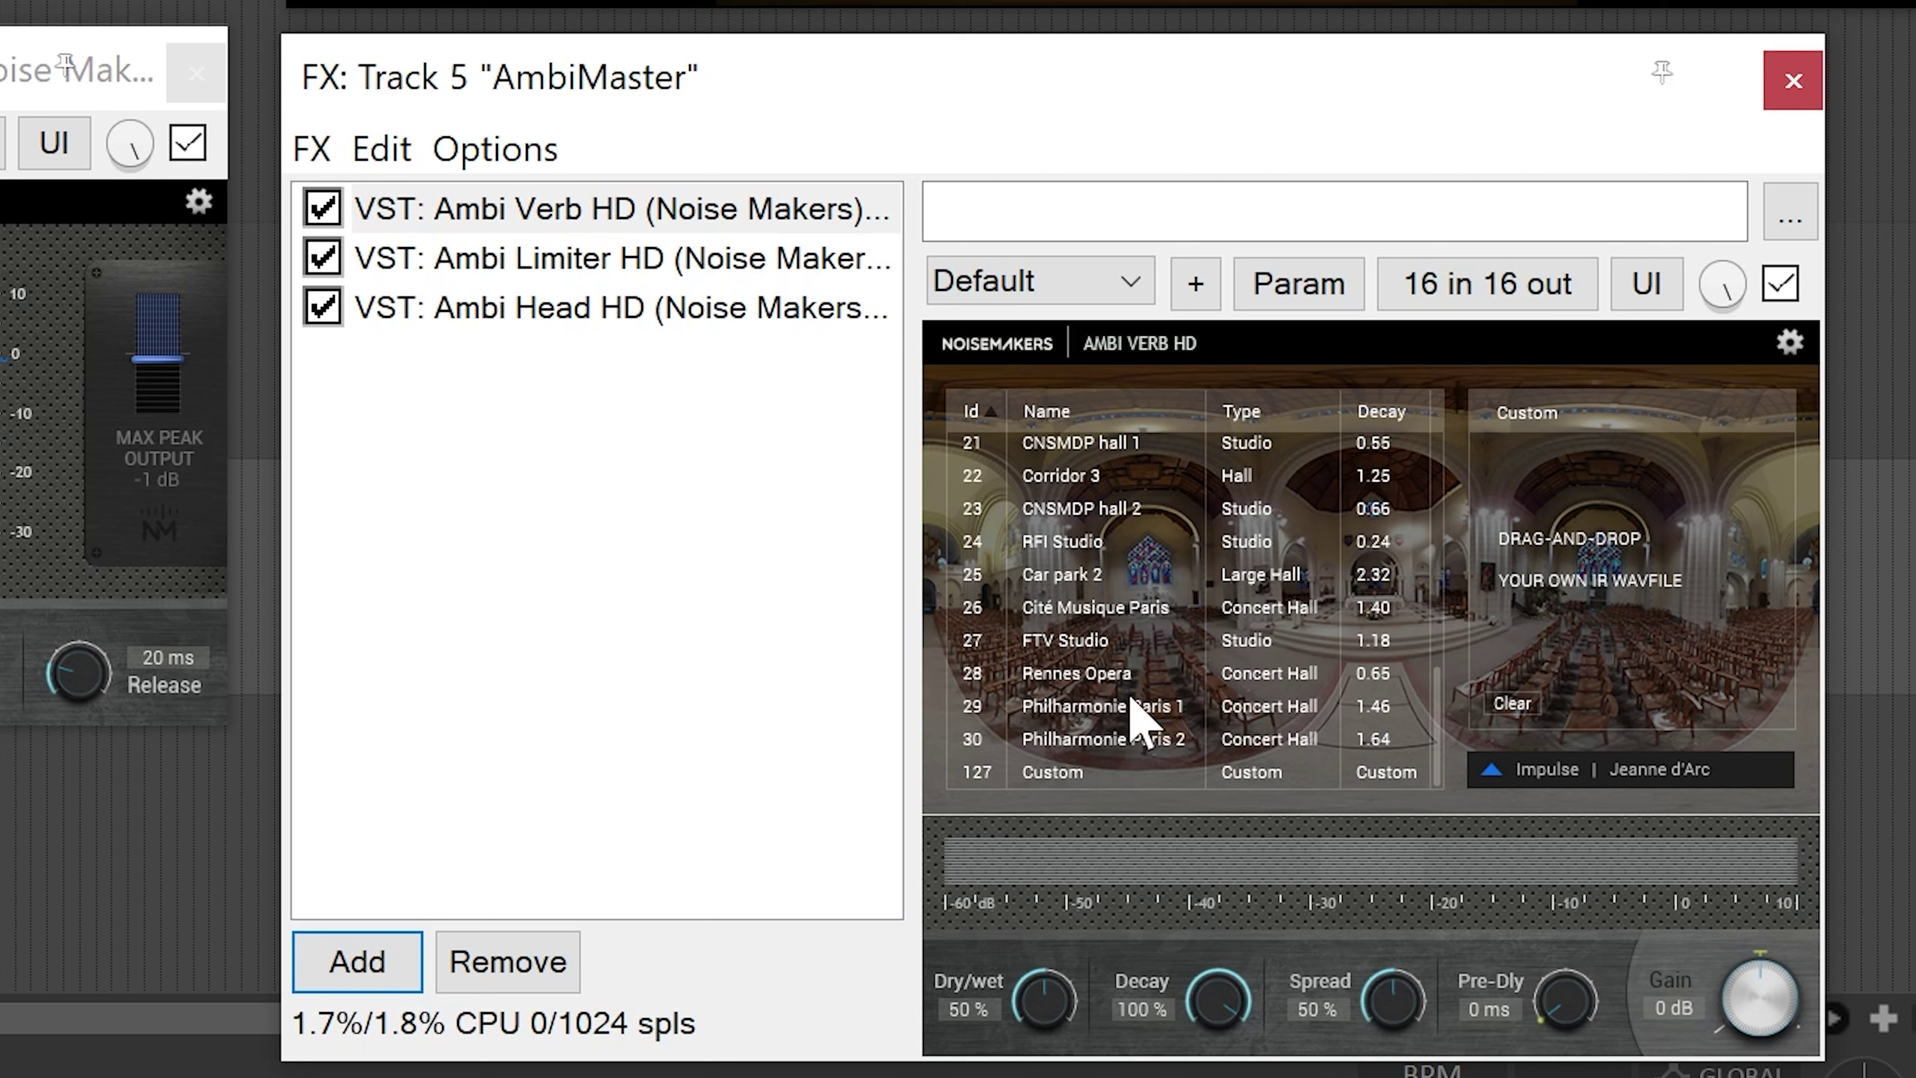
left_click(1121, 705)
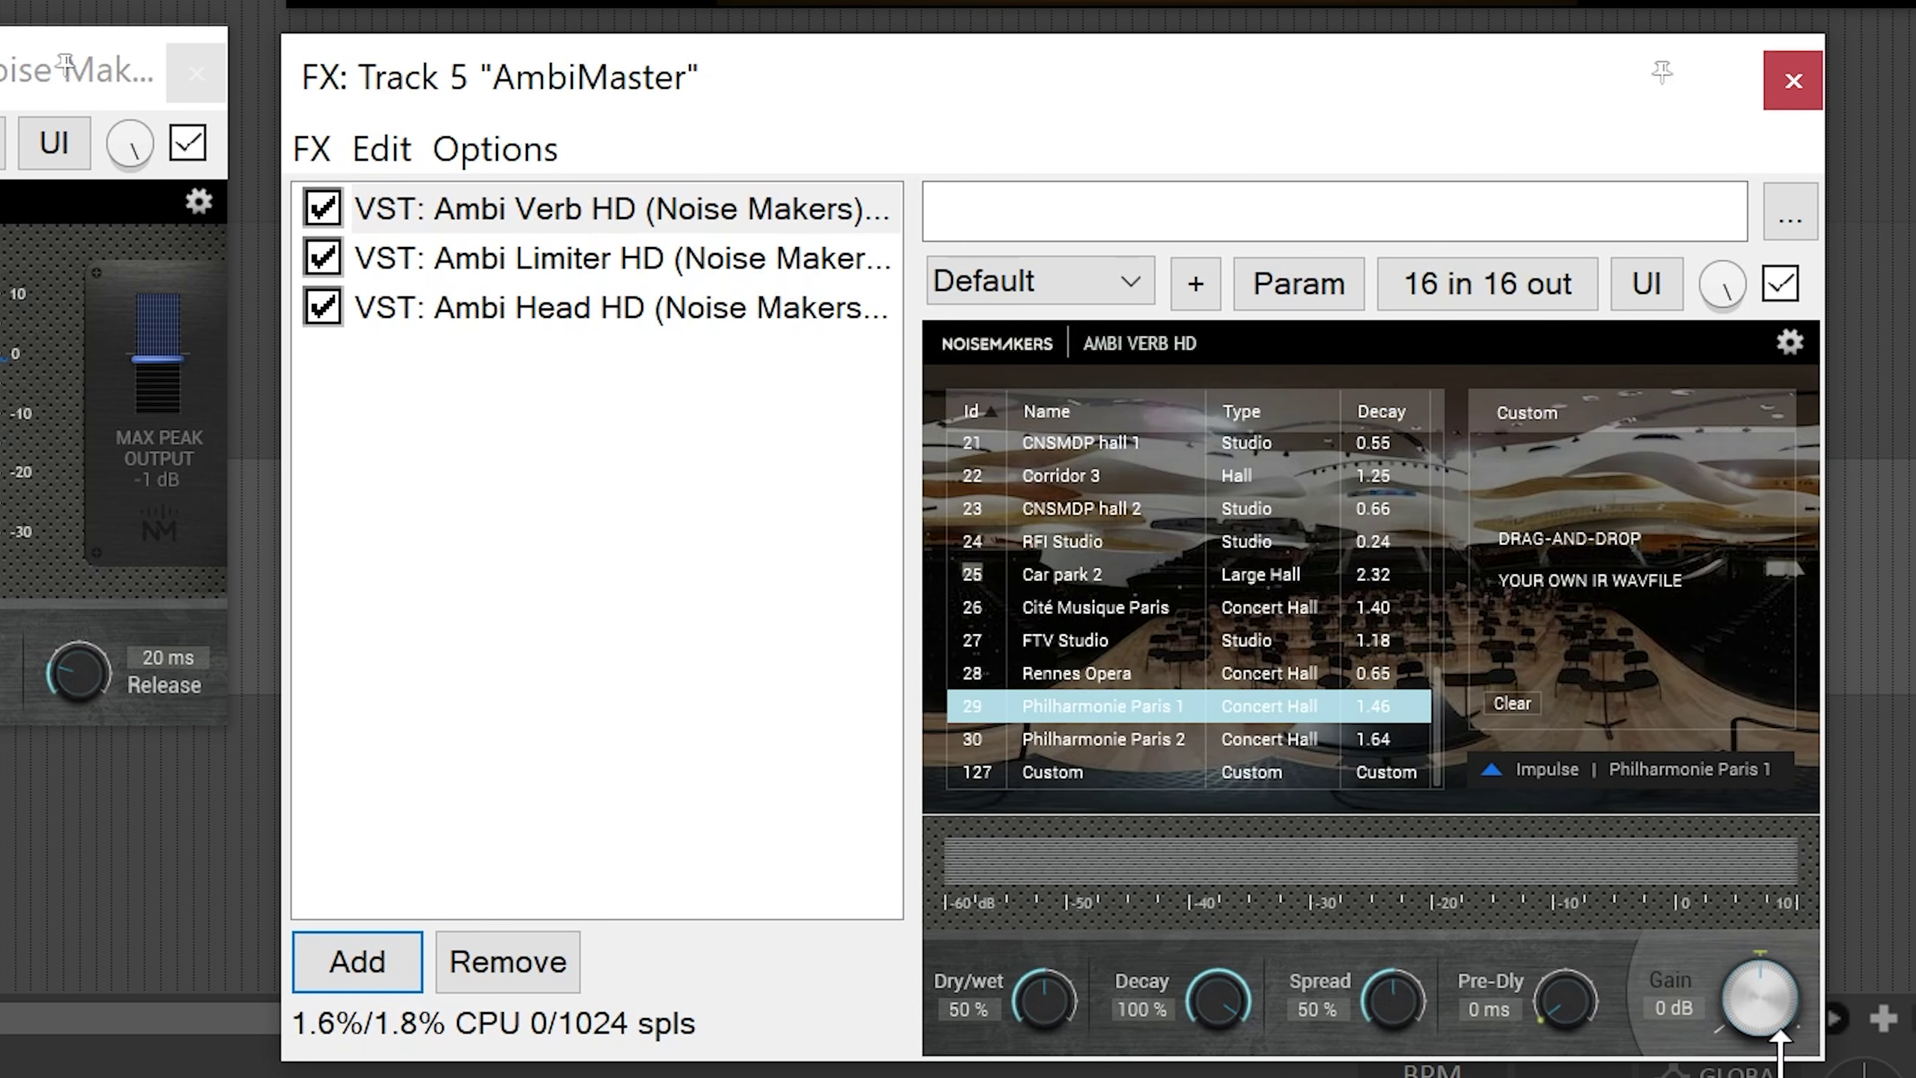
left_click_drag(1220, 1017, 1227, 1064)
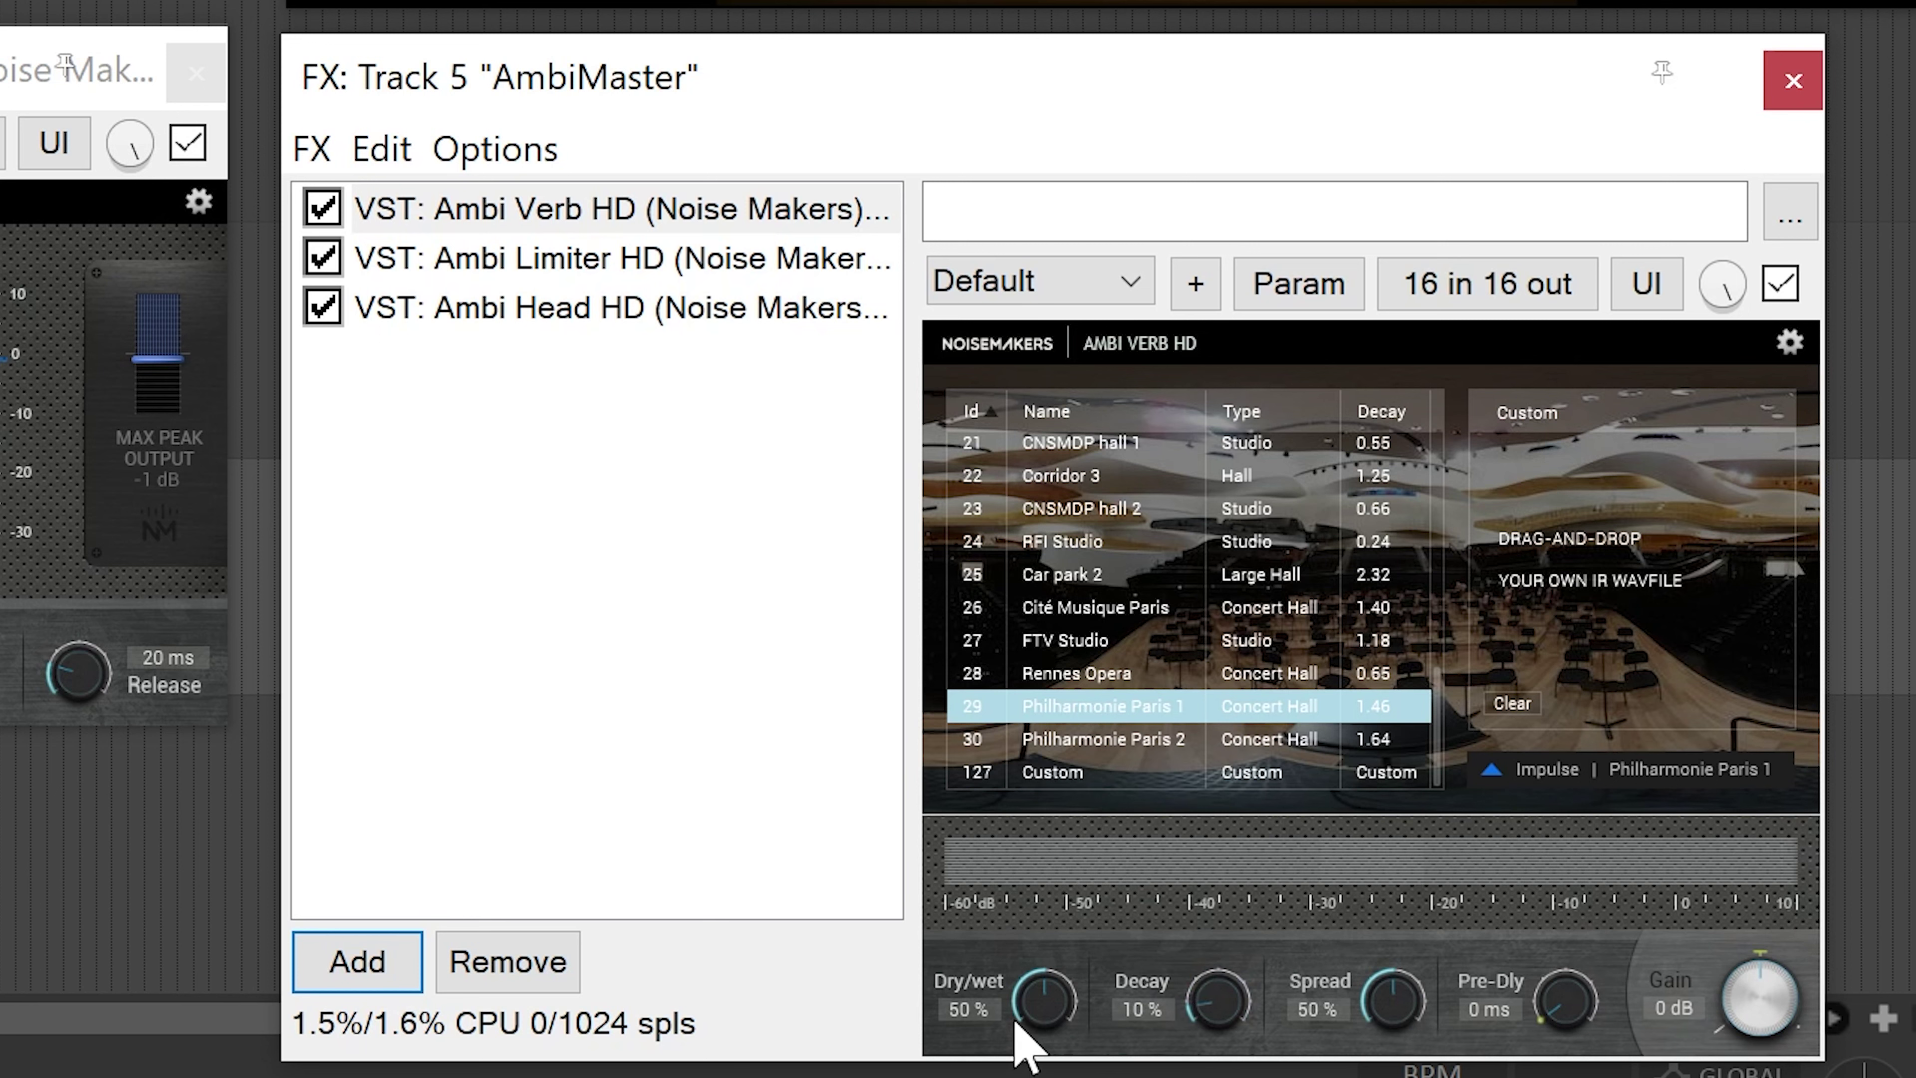
left_click_drag(1045, 1007, 1026, 1077)
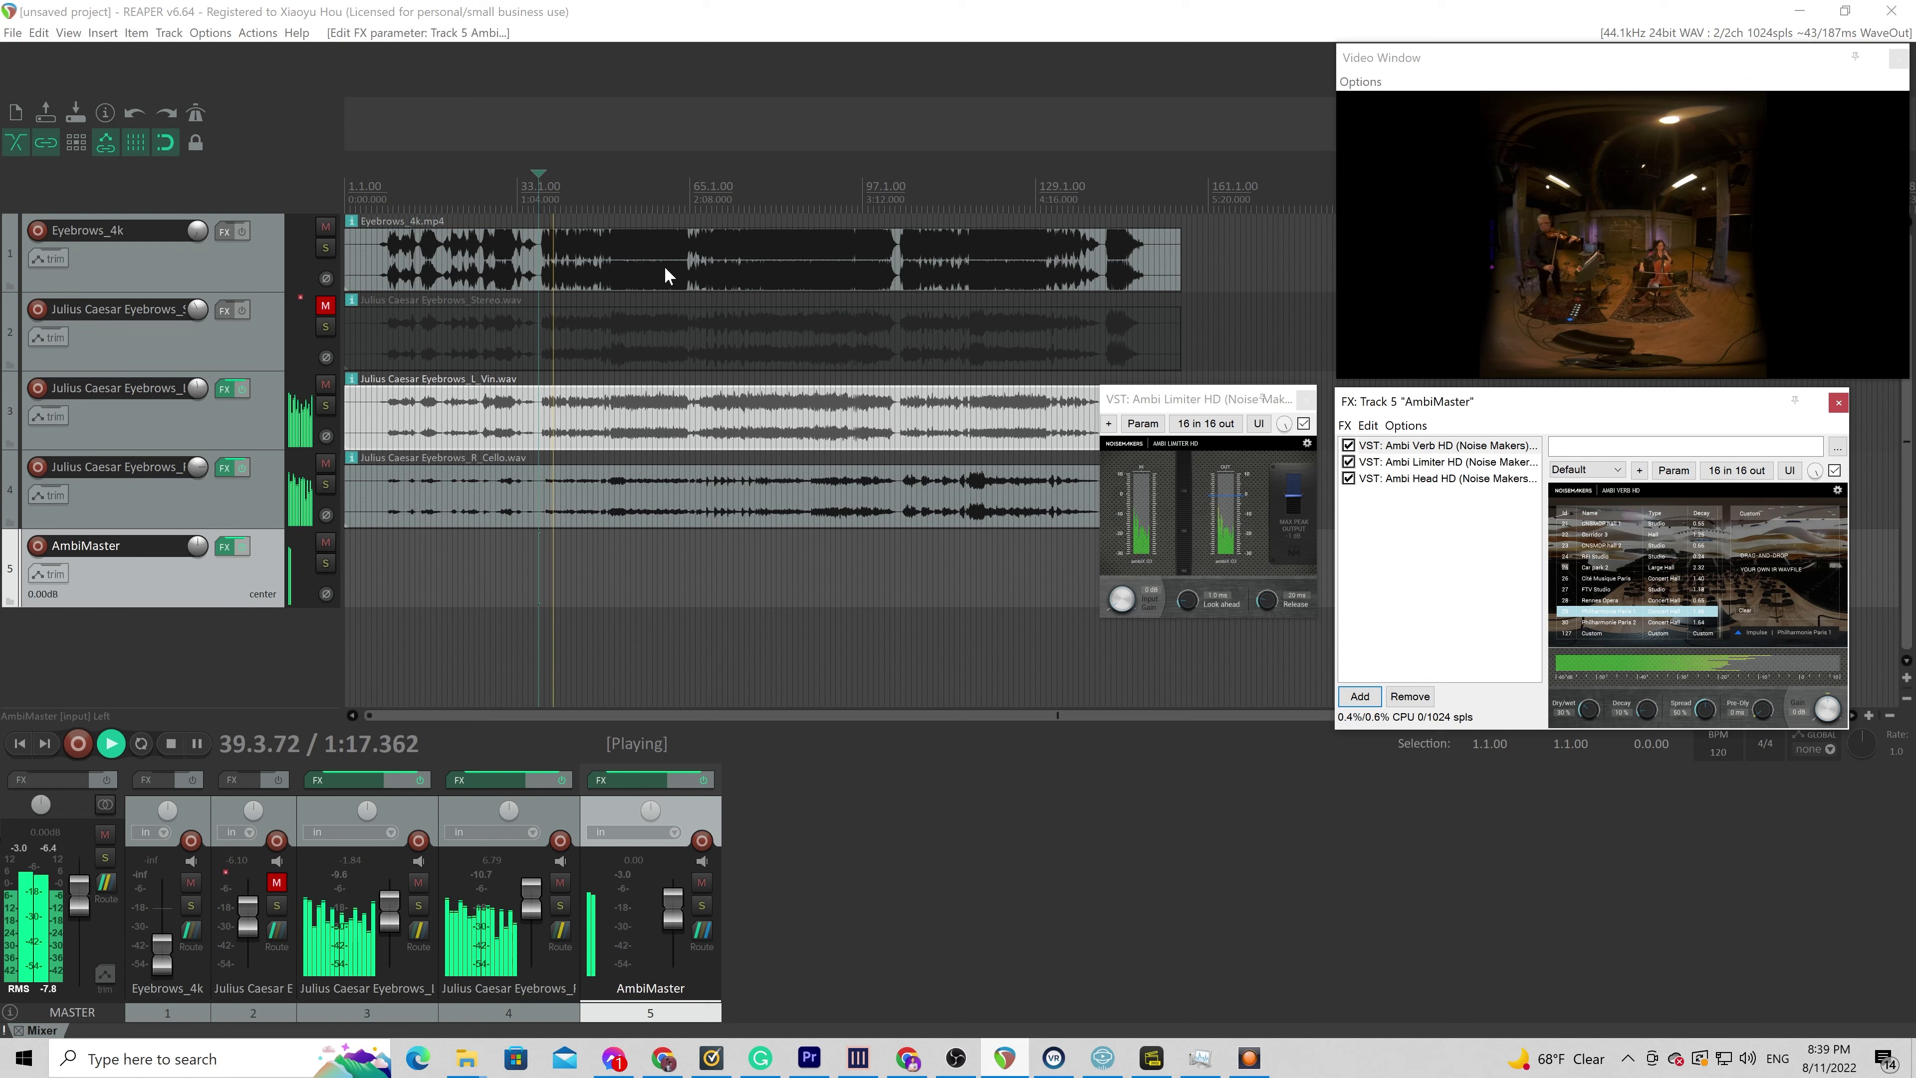
Stop playback and bypass Ambi Head HD, keeping Ambi Verb HD and Ambi Limiter HD active
key("space")
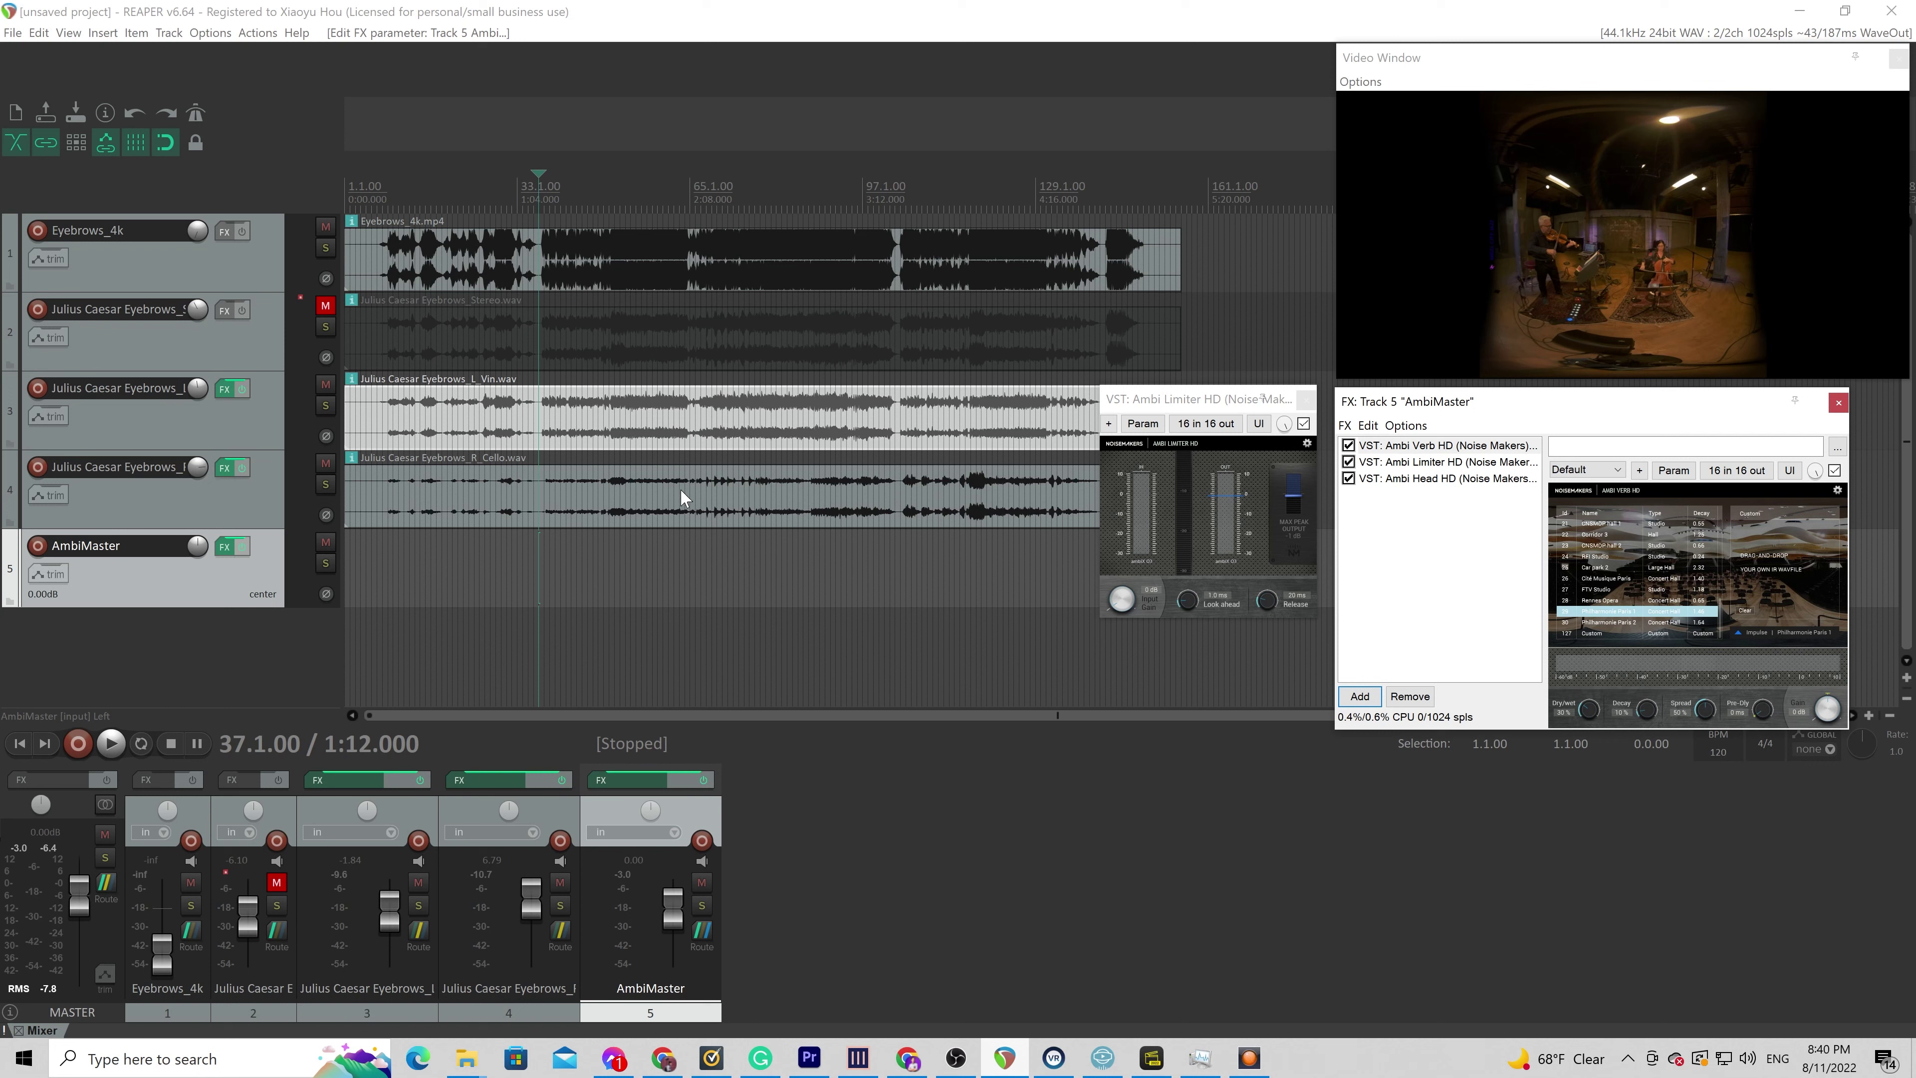
left_click(177, 593)
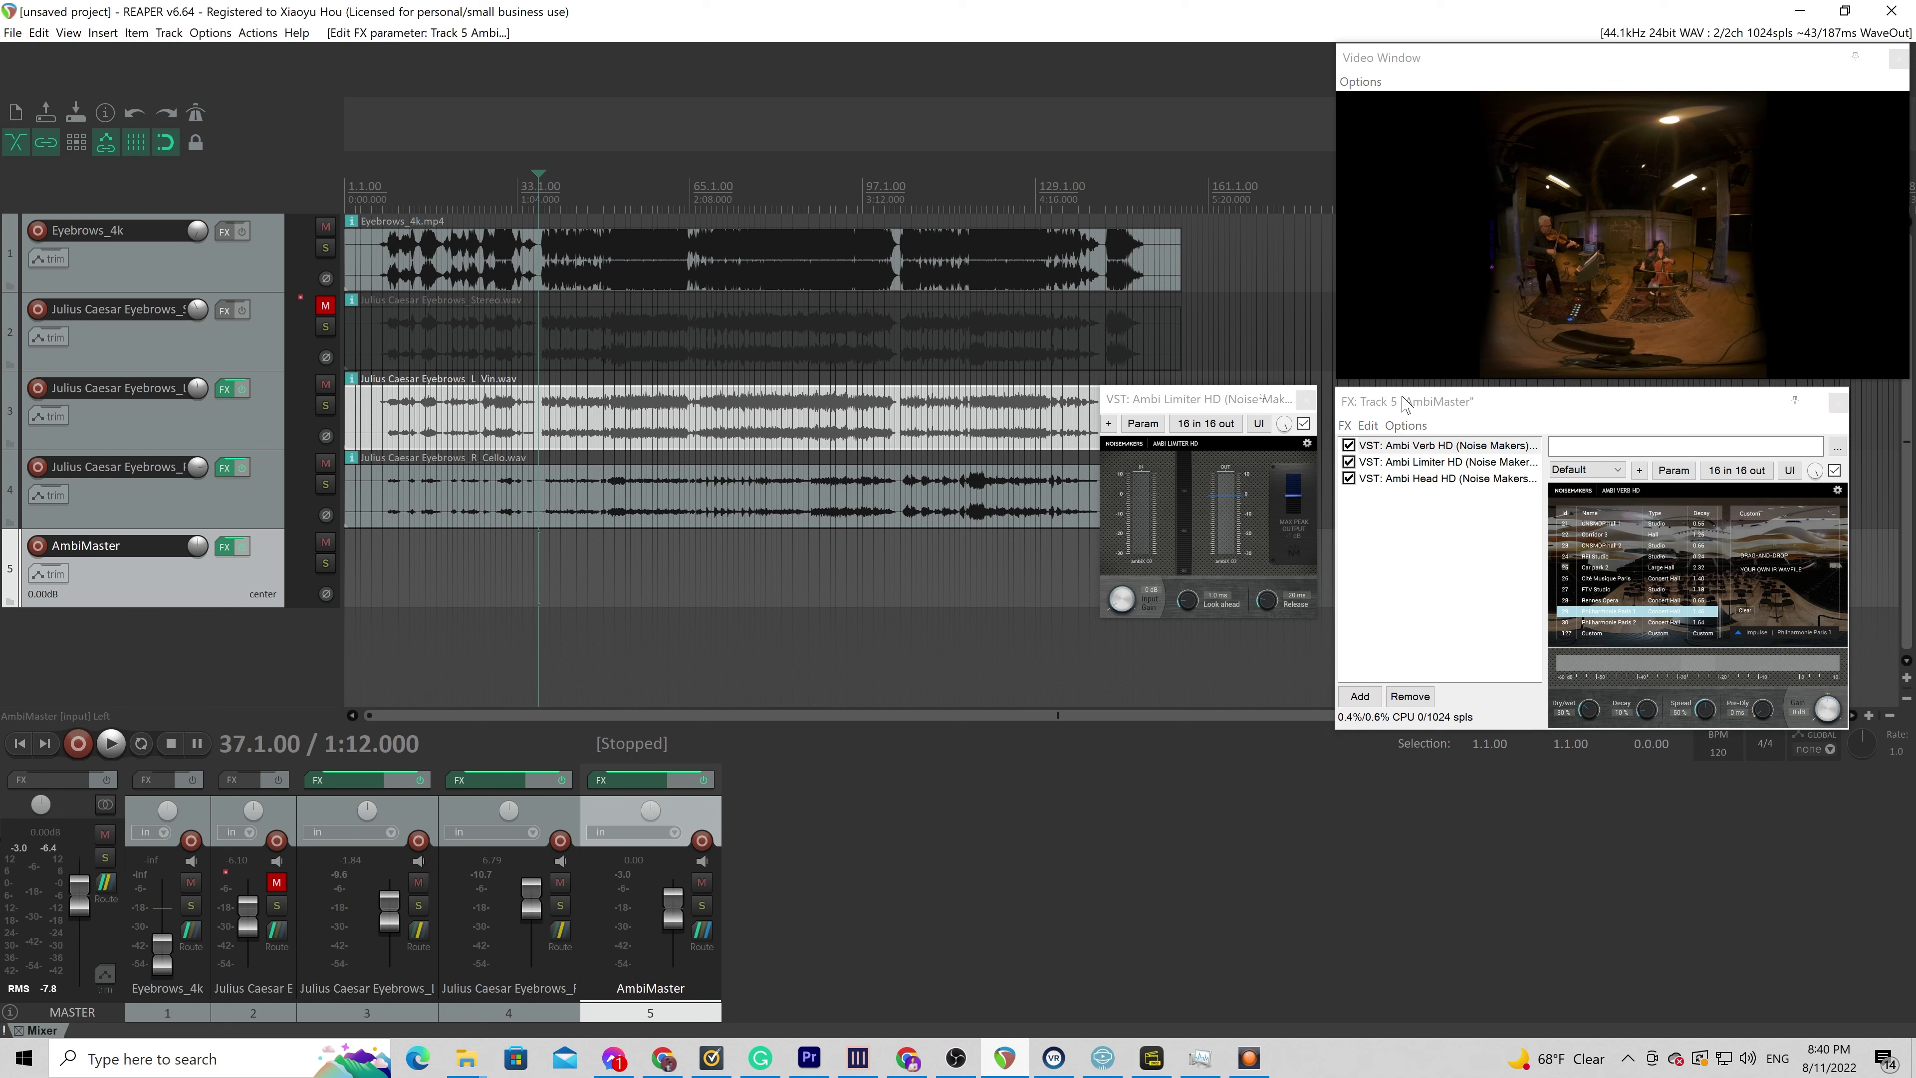
left_click(1431, 411)
left_click(1348, 477)
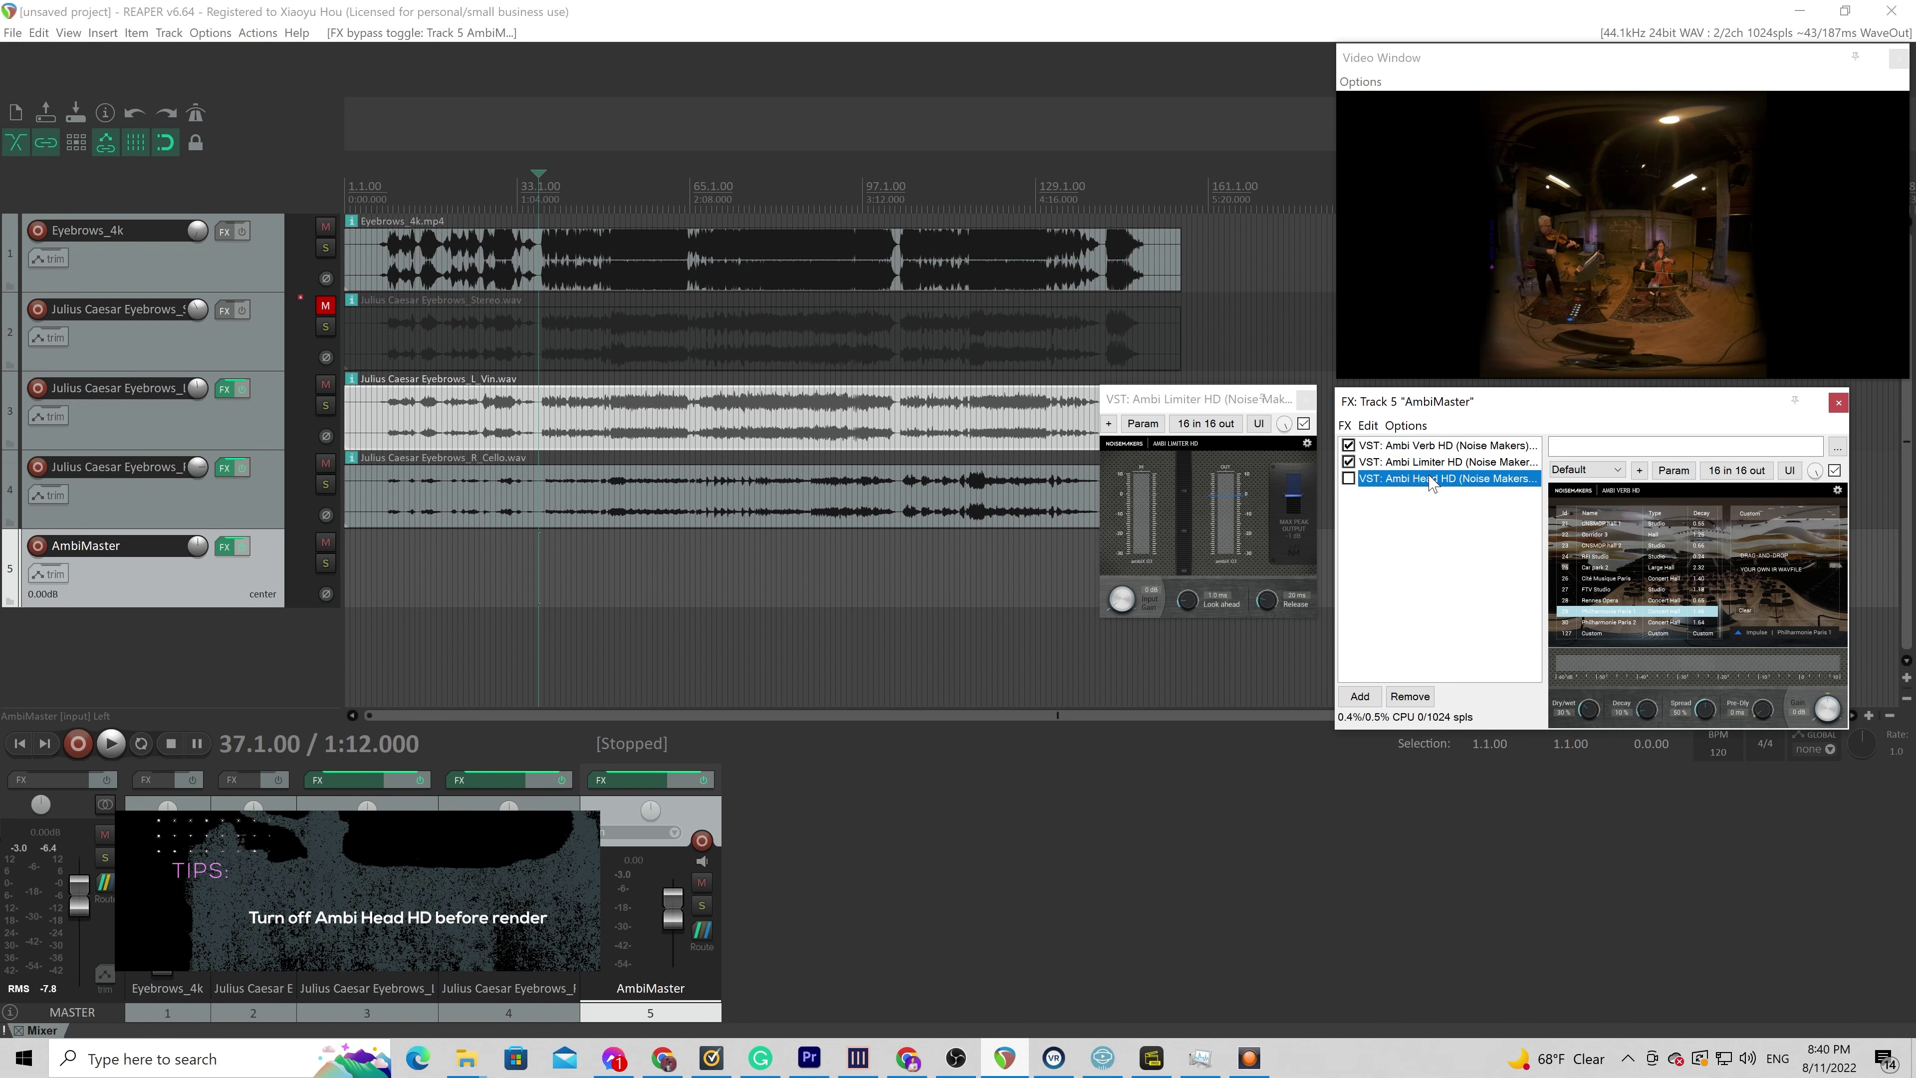
left_click(1419, 478)
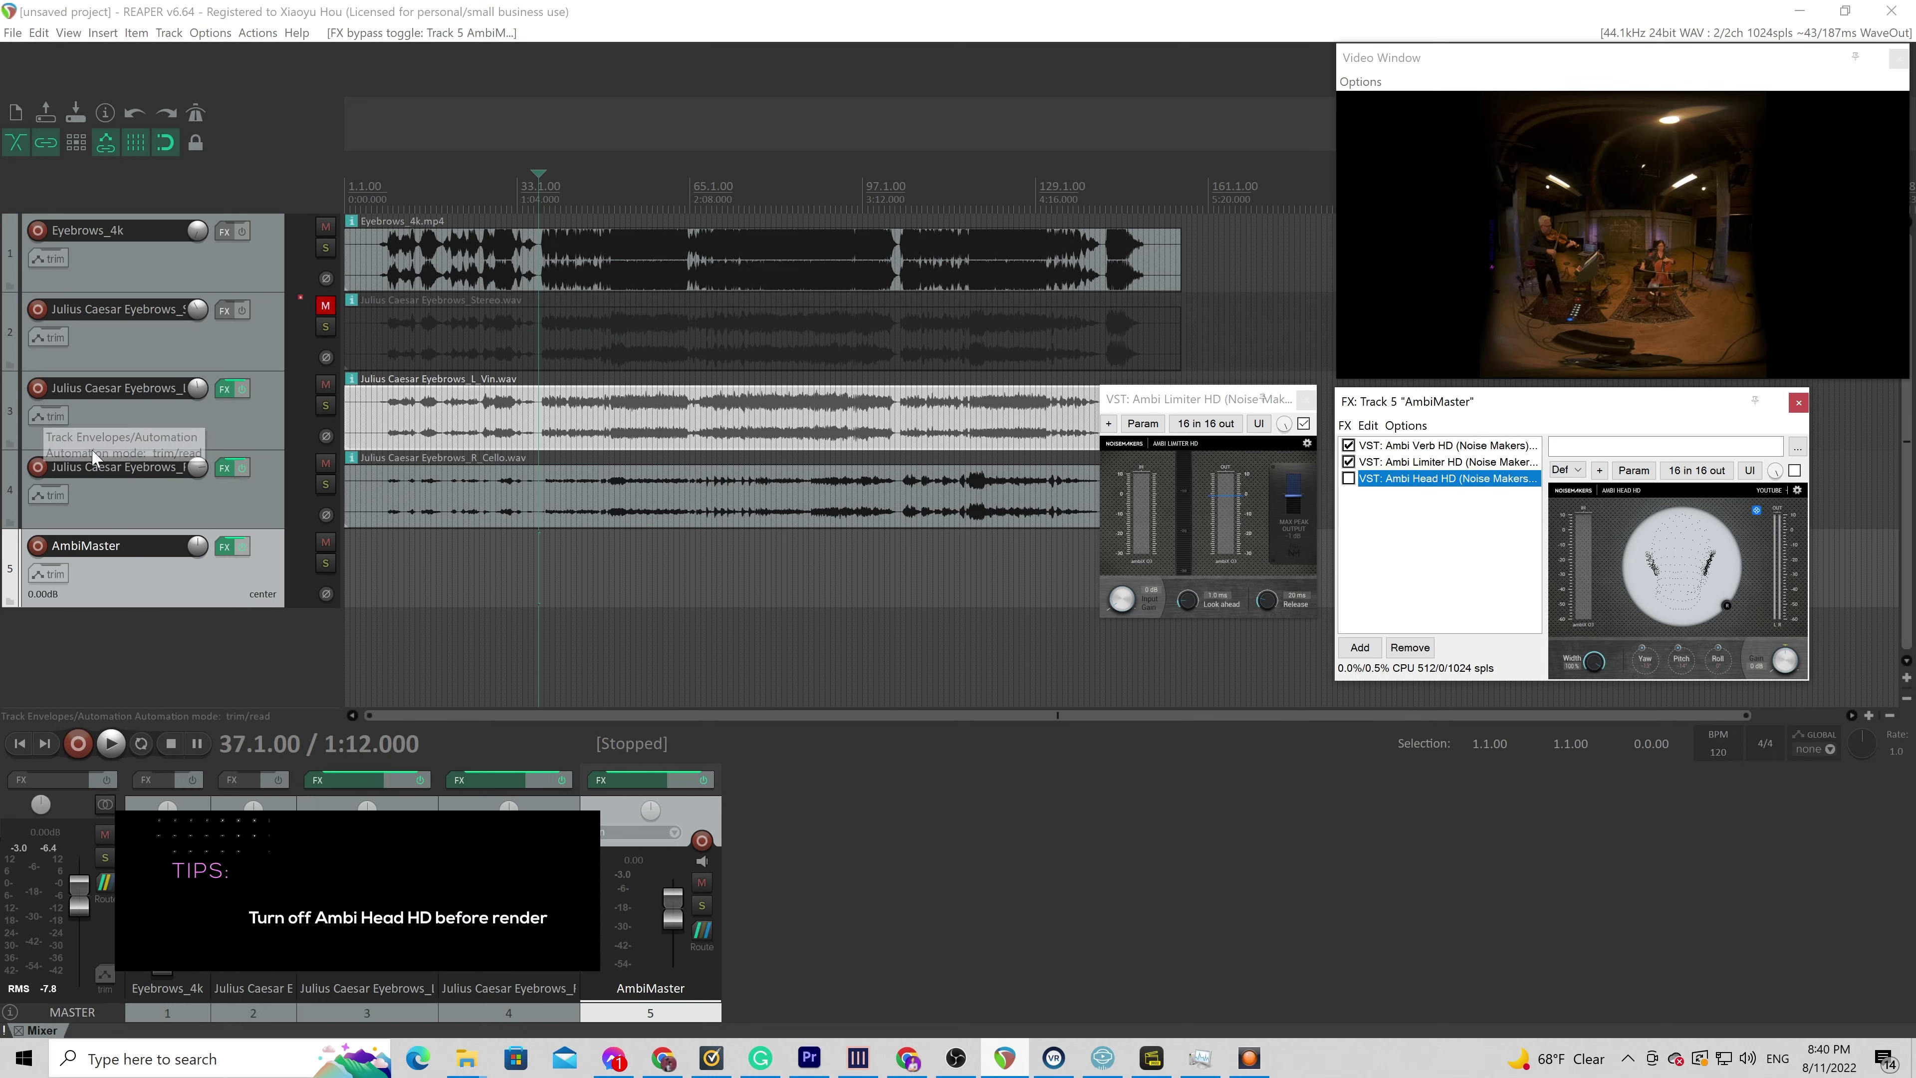
left_click(109, 589)
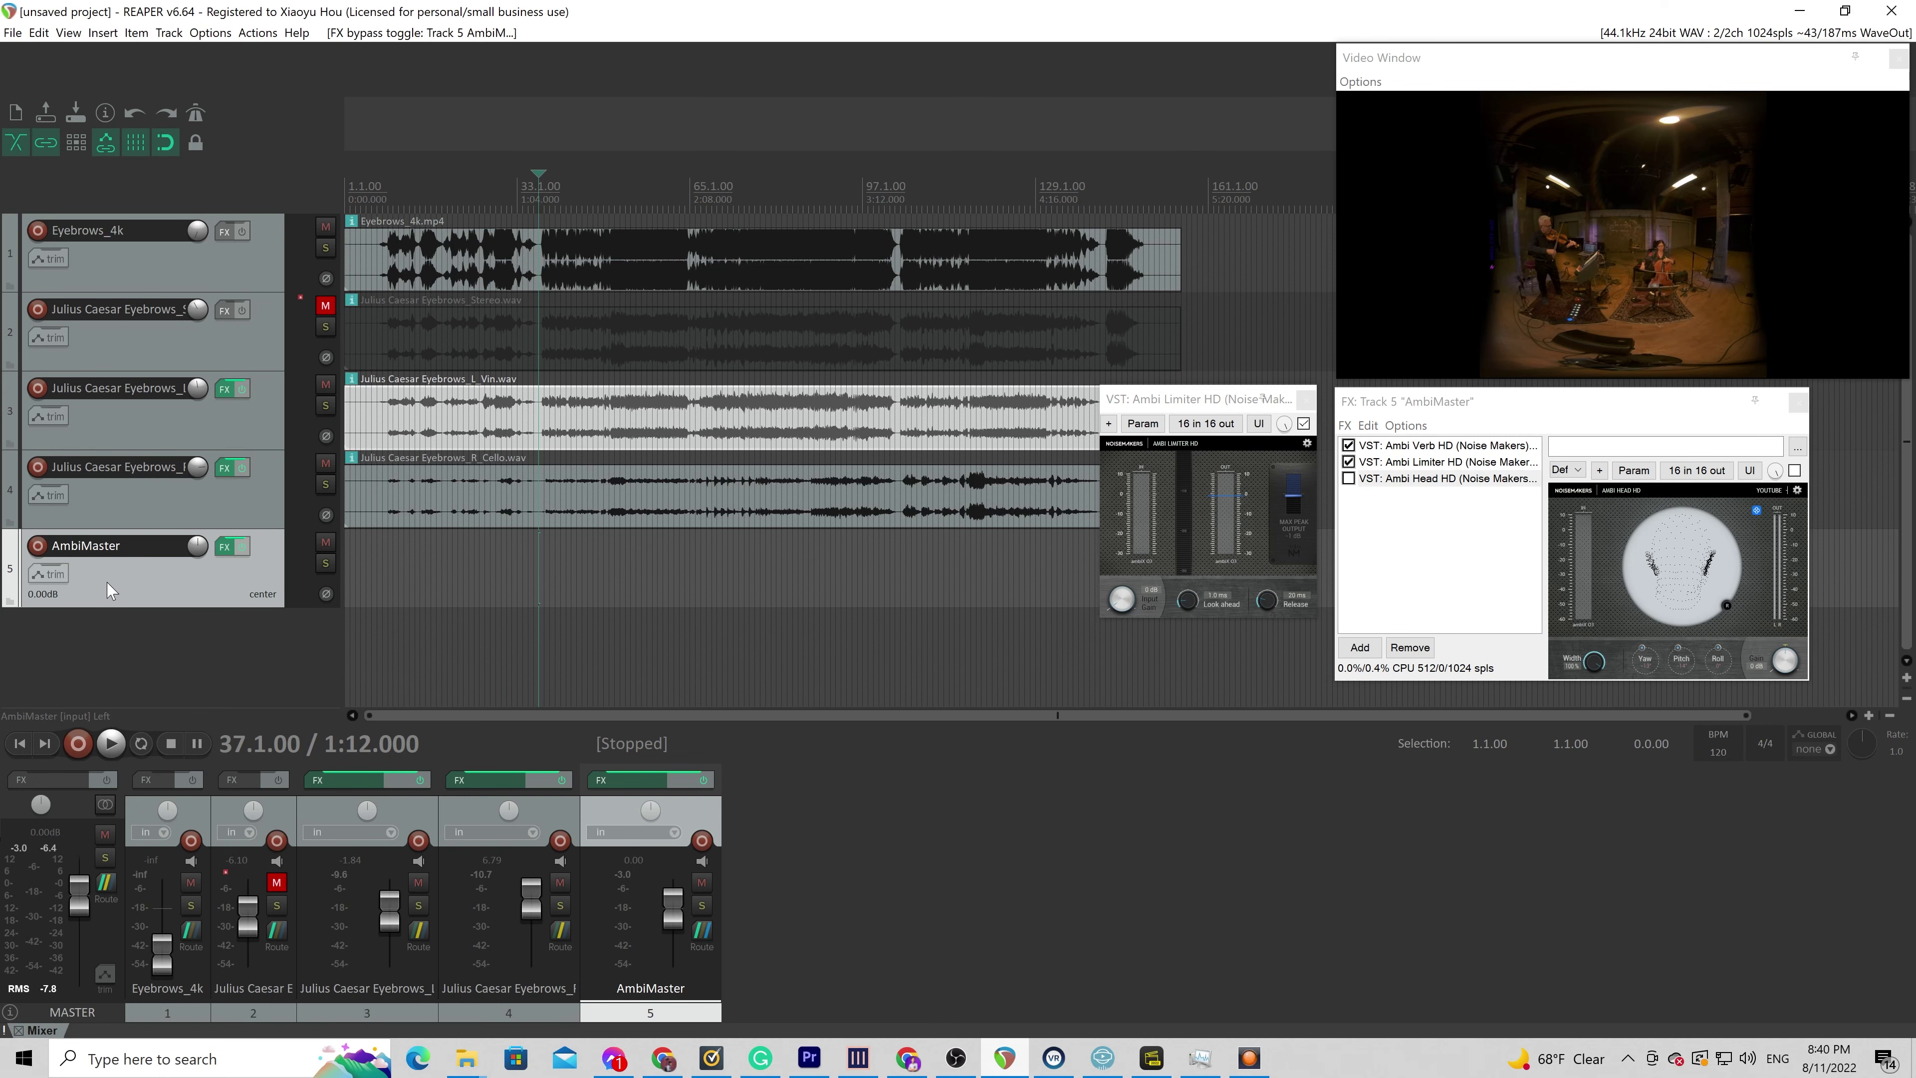
Render the selected AmbiMaster stem to 3D_Master.wav as a 16-channel, 24-bit, 44100 Hz file
left_click(13, 33)
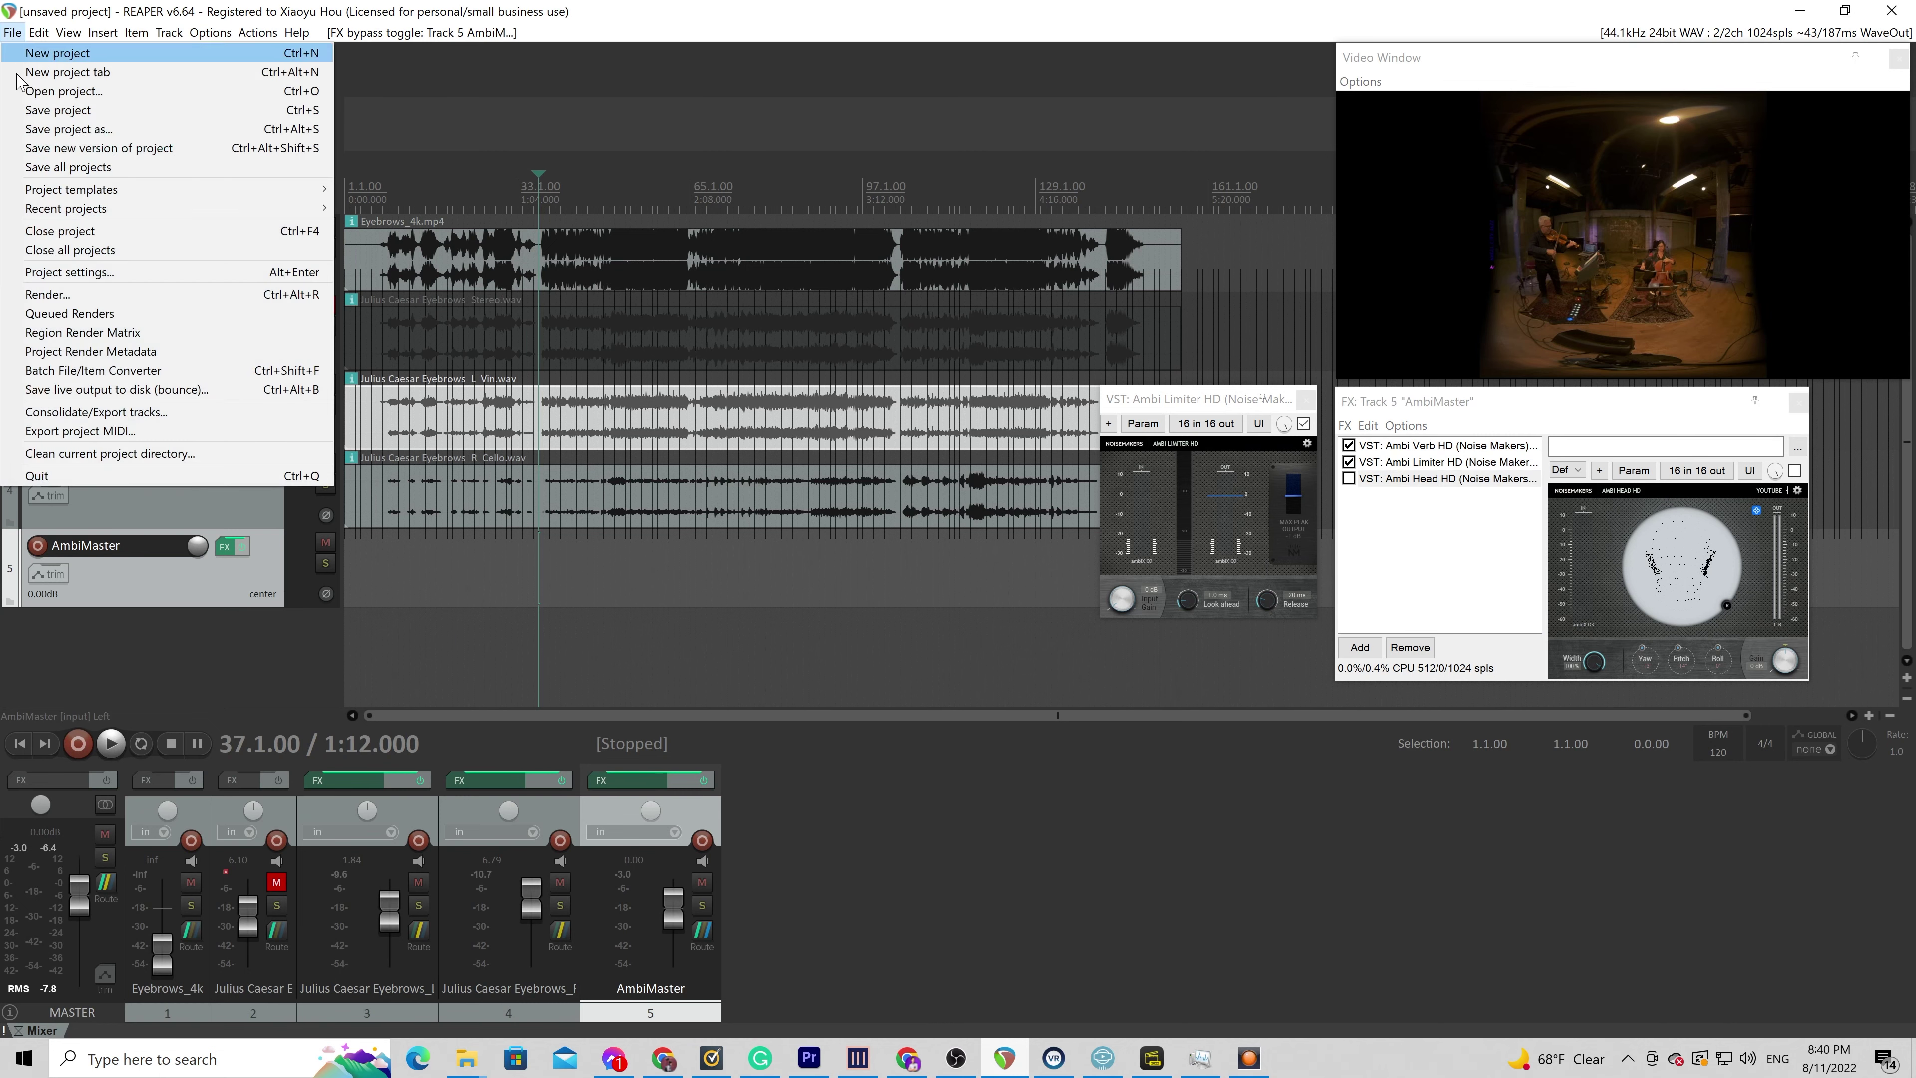
left_click(335, 328)
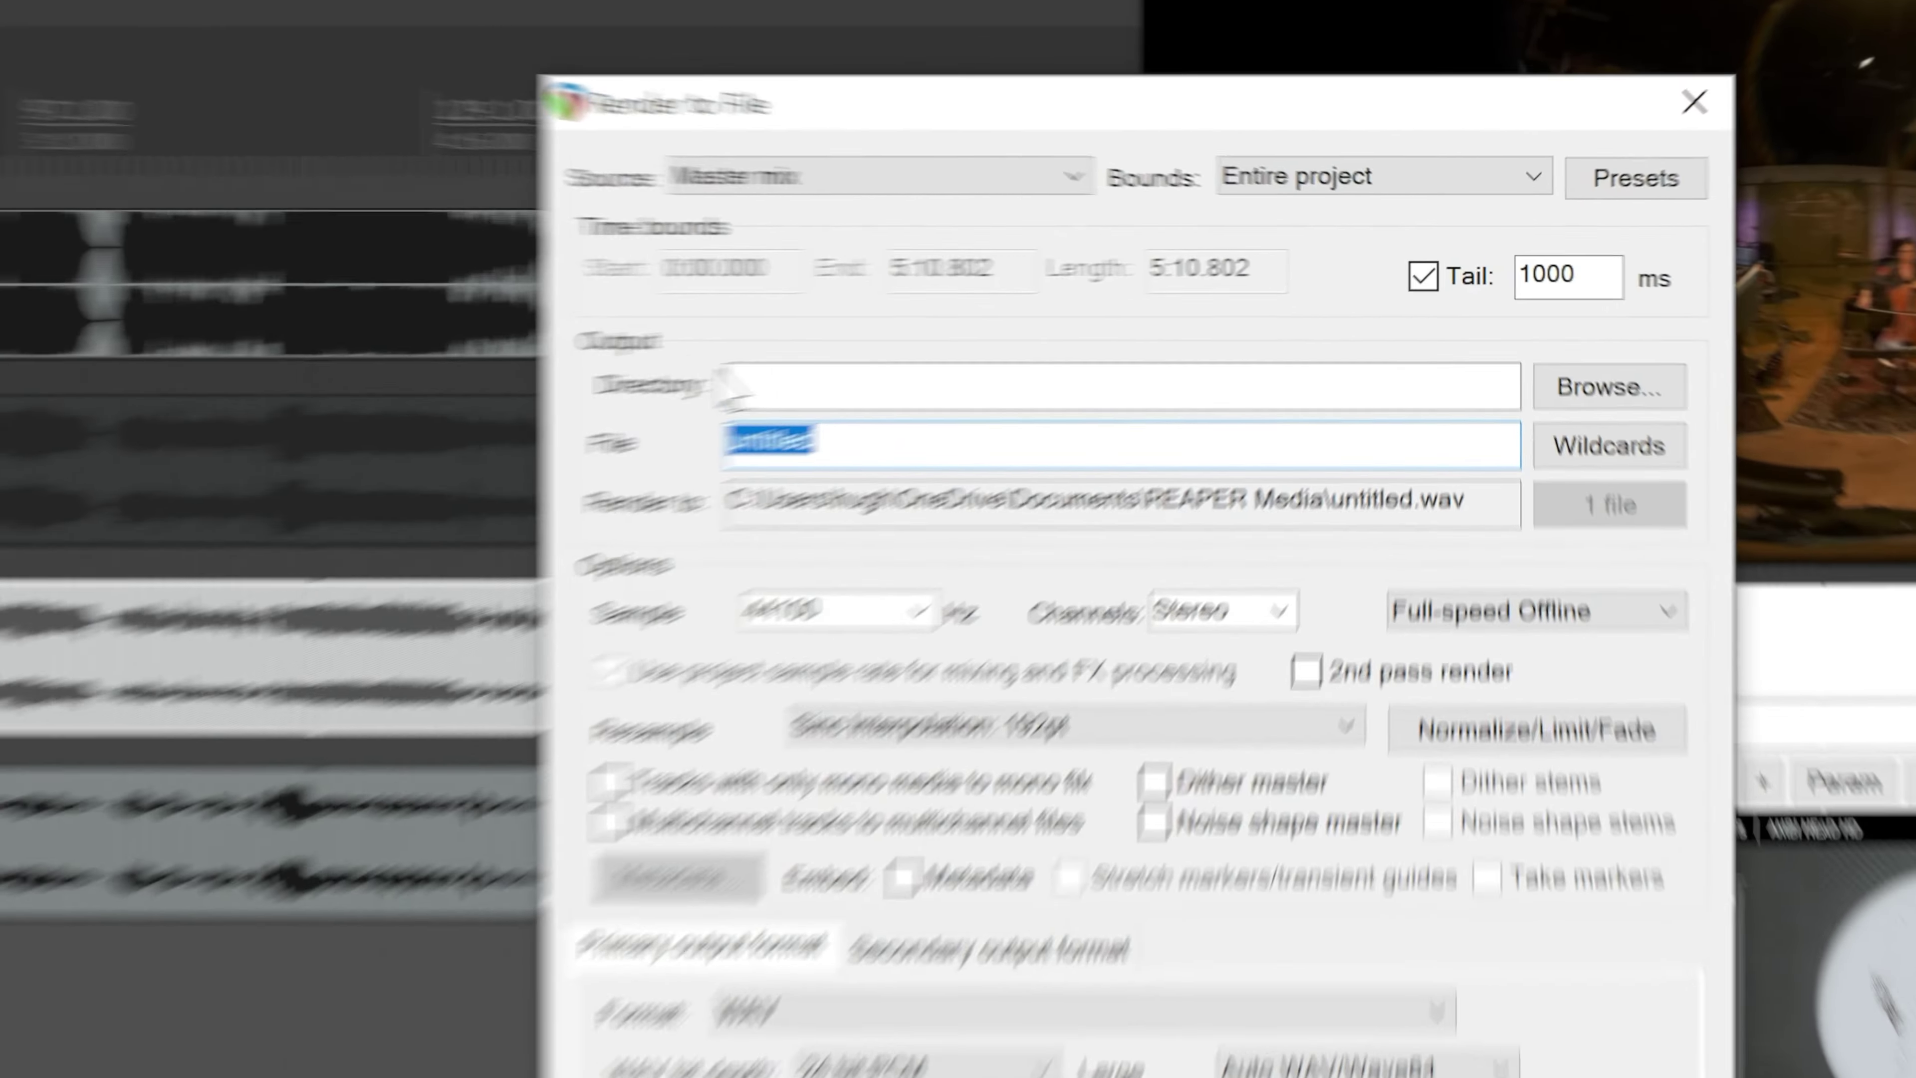
left_click(1194, 221)
left_click(606, 246)
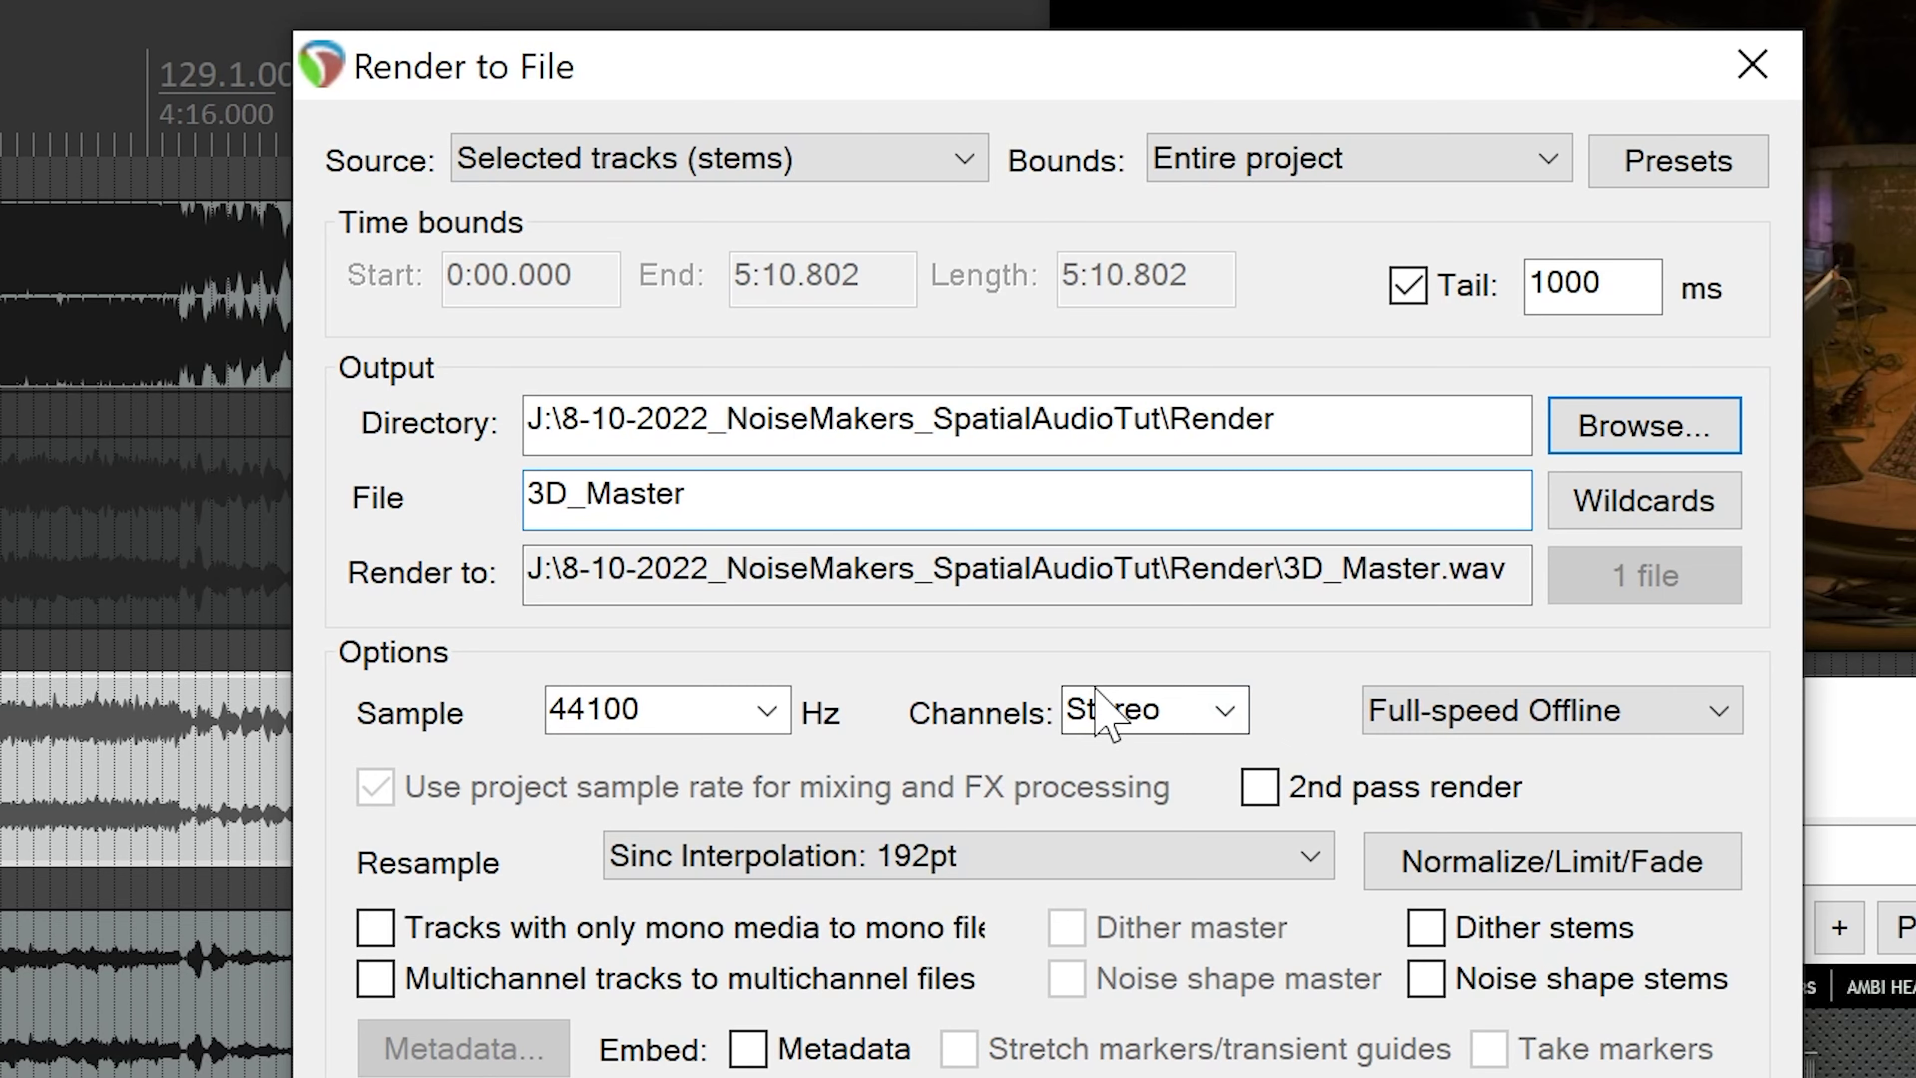
left_click(1106, 713)
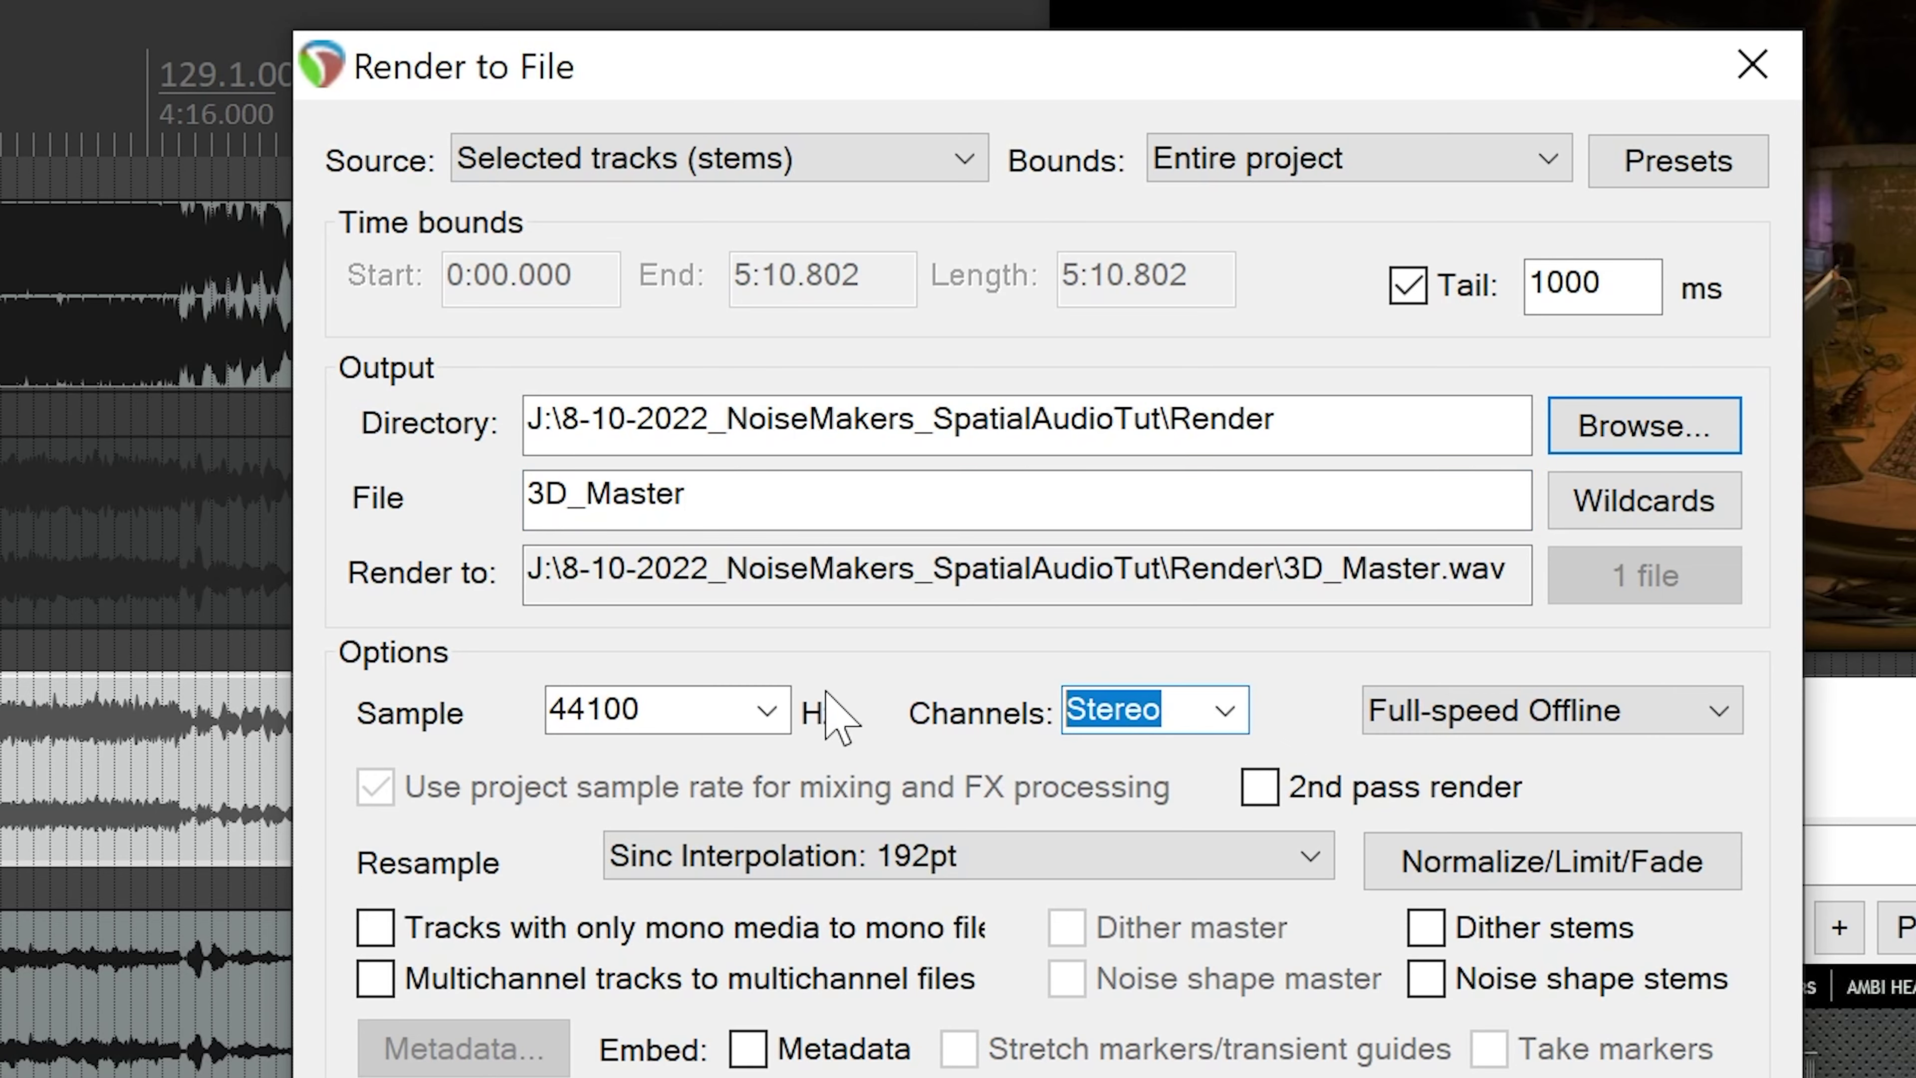
type("16")
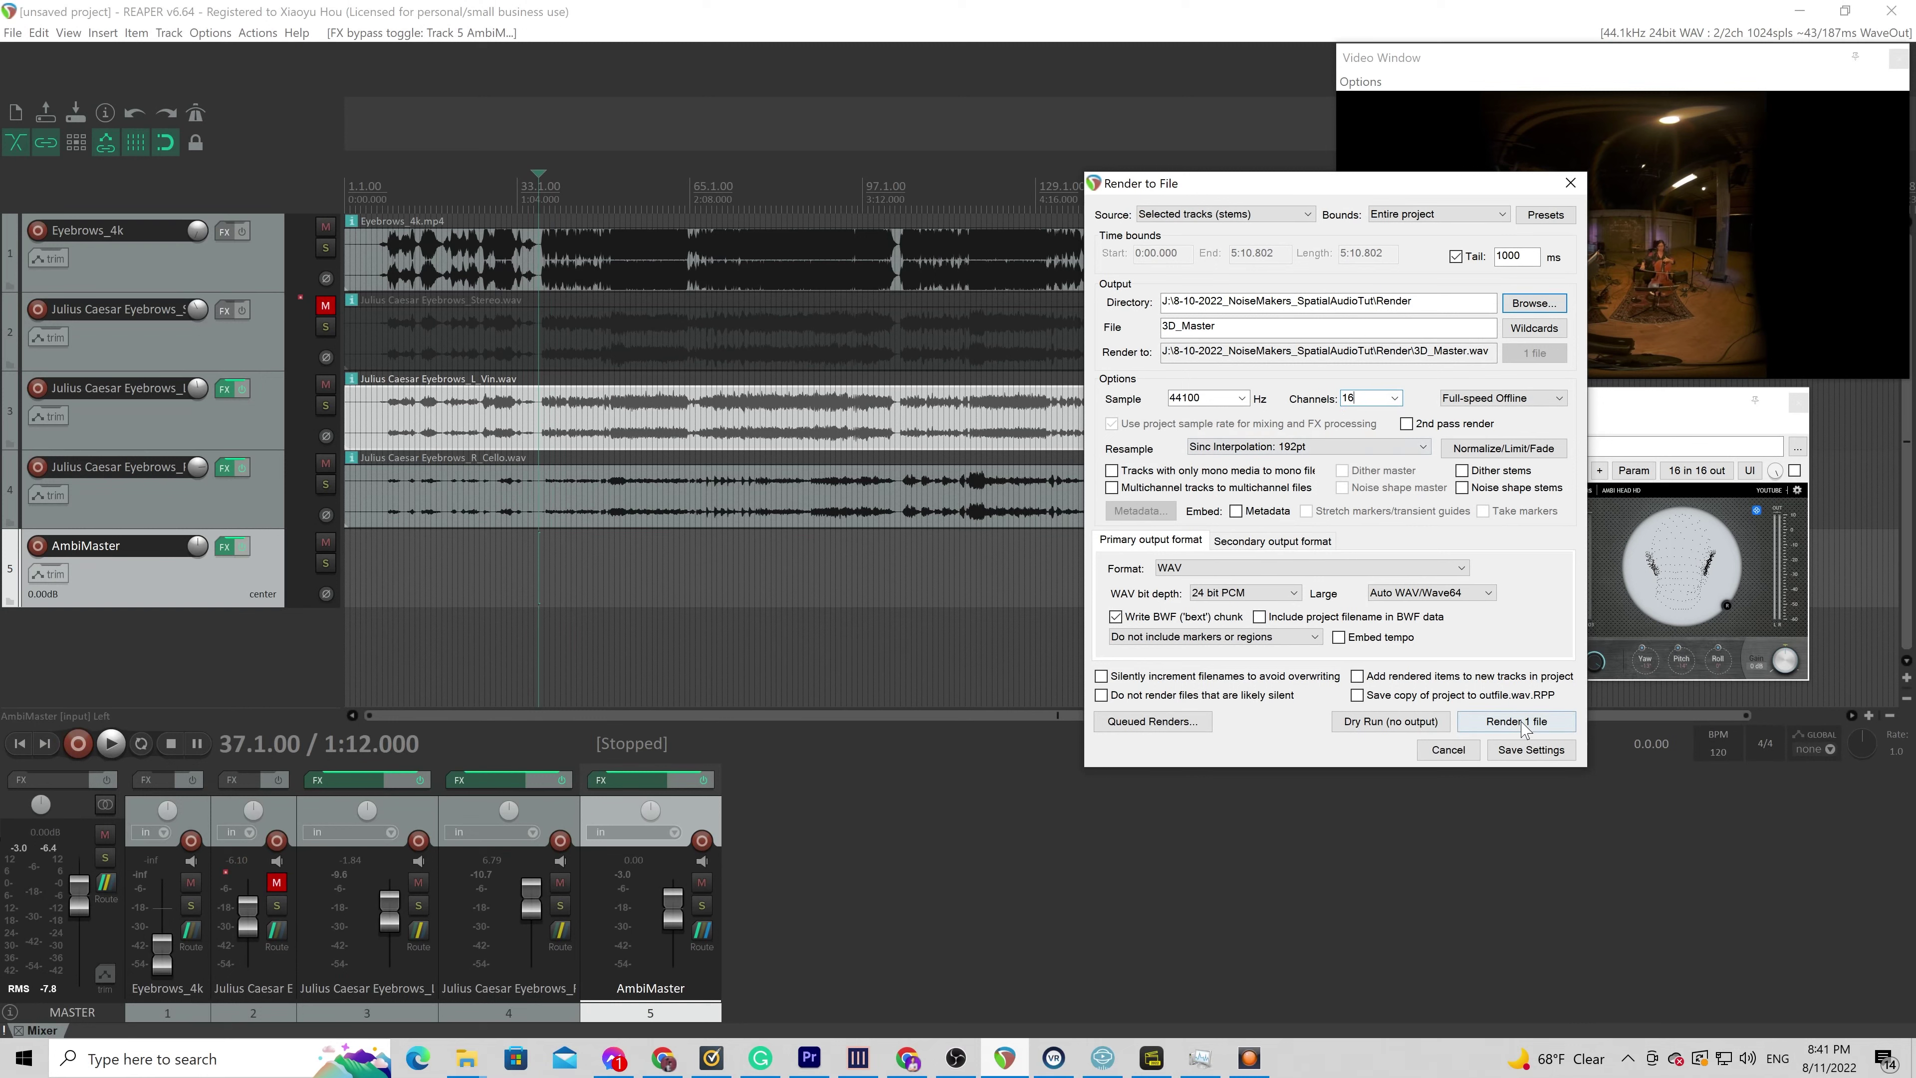
left_click(1522, 720)
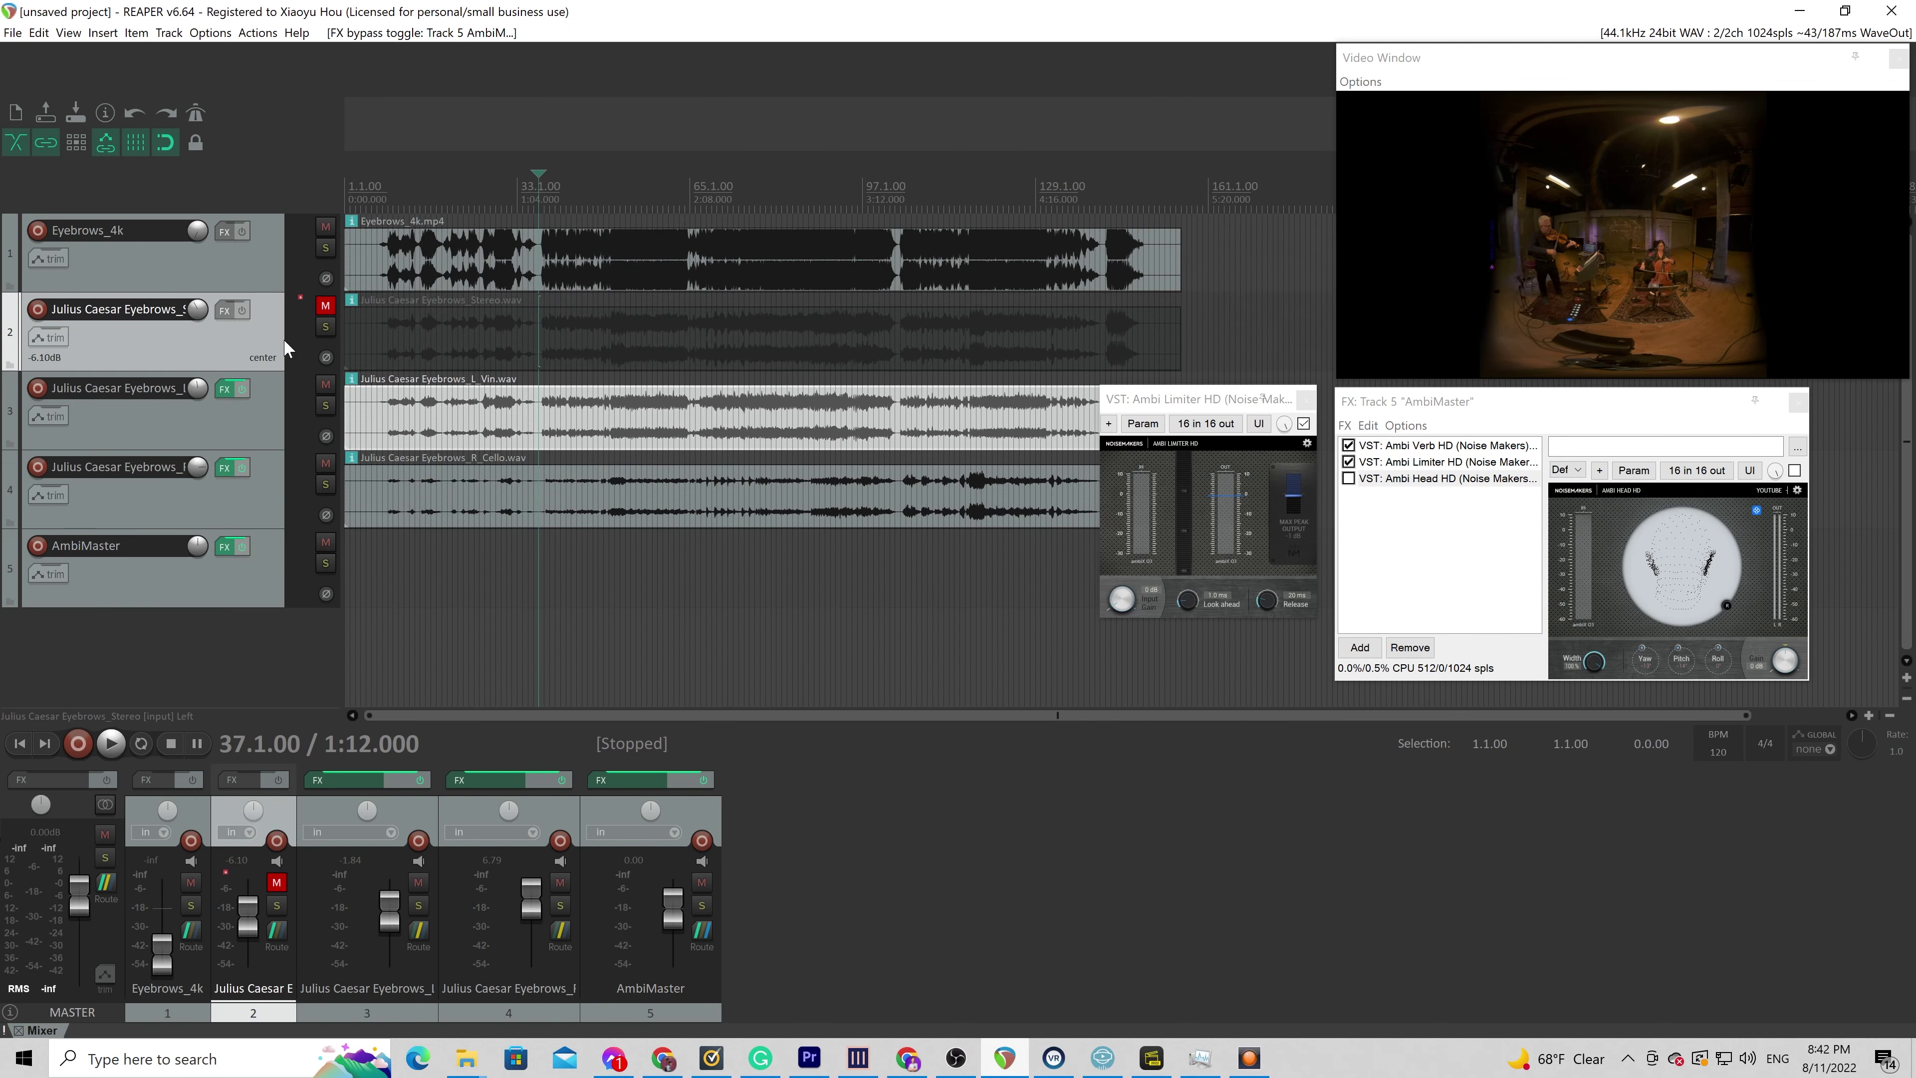
Unmute track 2 and render it as a stereo file named HL_Master.wav
left_click(326, 308)
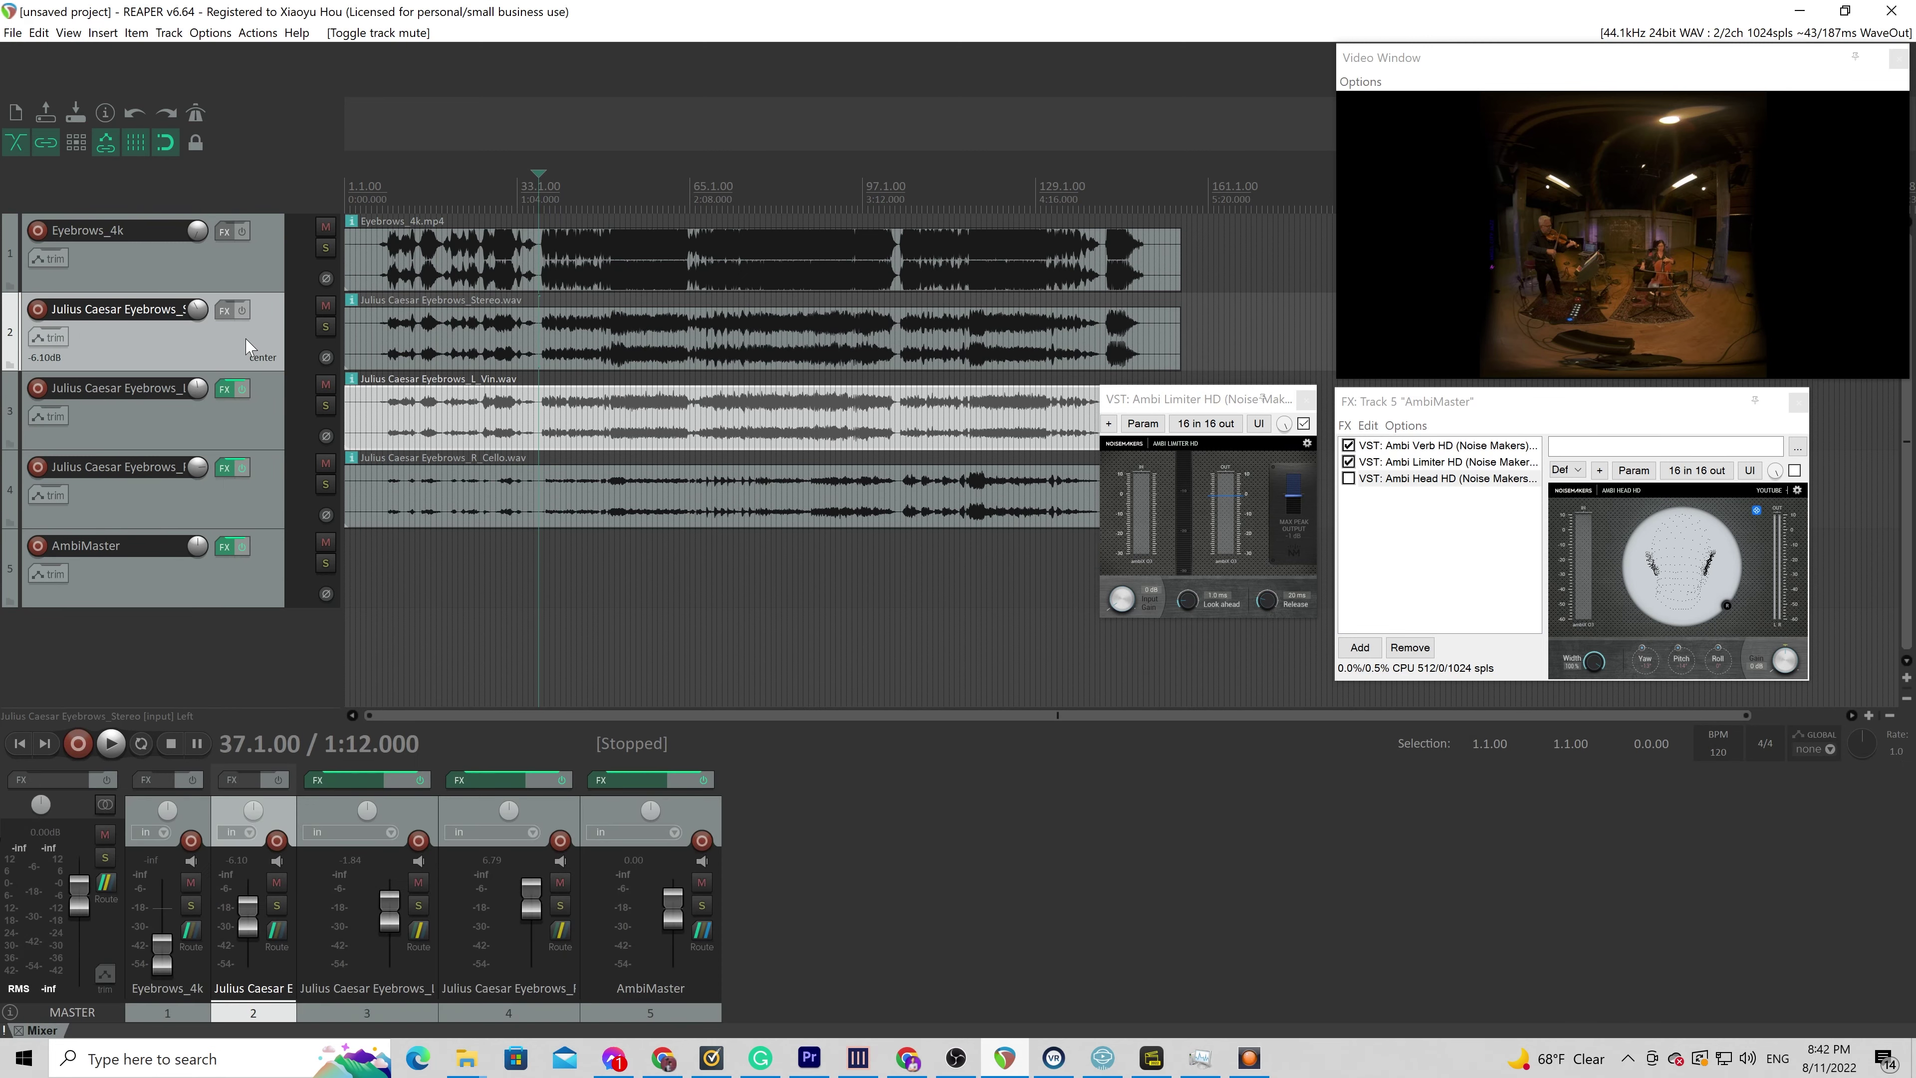
left_click(13, 32)
left_click(45, 295)
key("Caps_Lock")
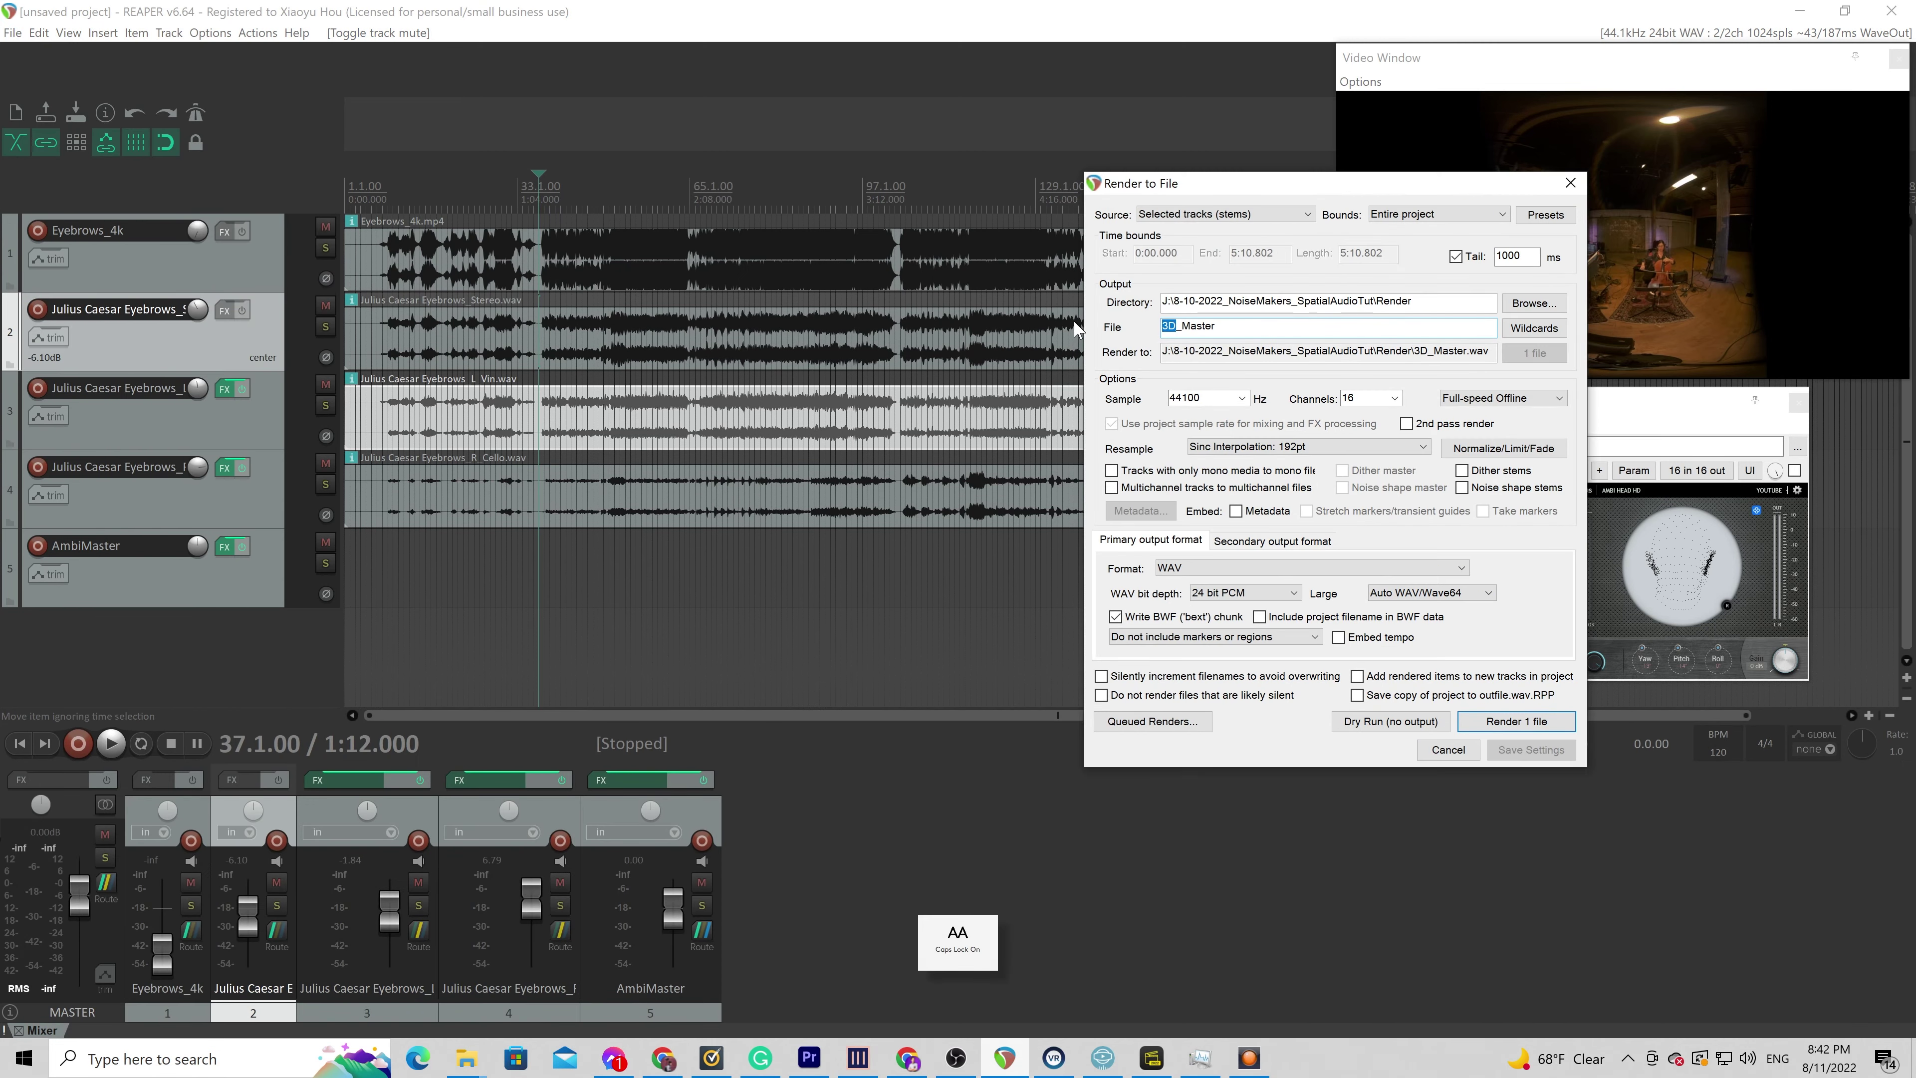
left_click(1369, 398)
left_click(1369, 428)
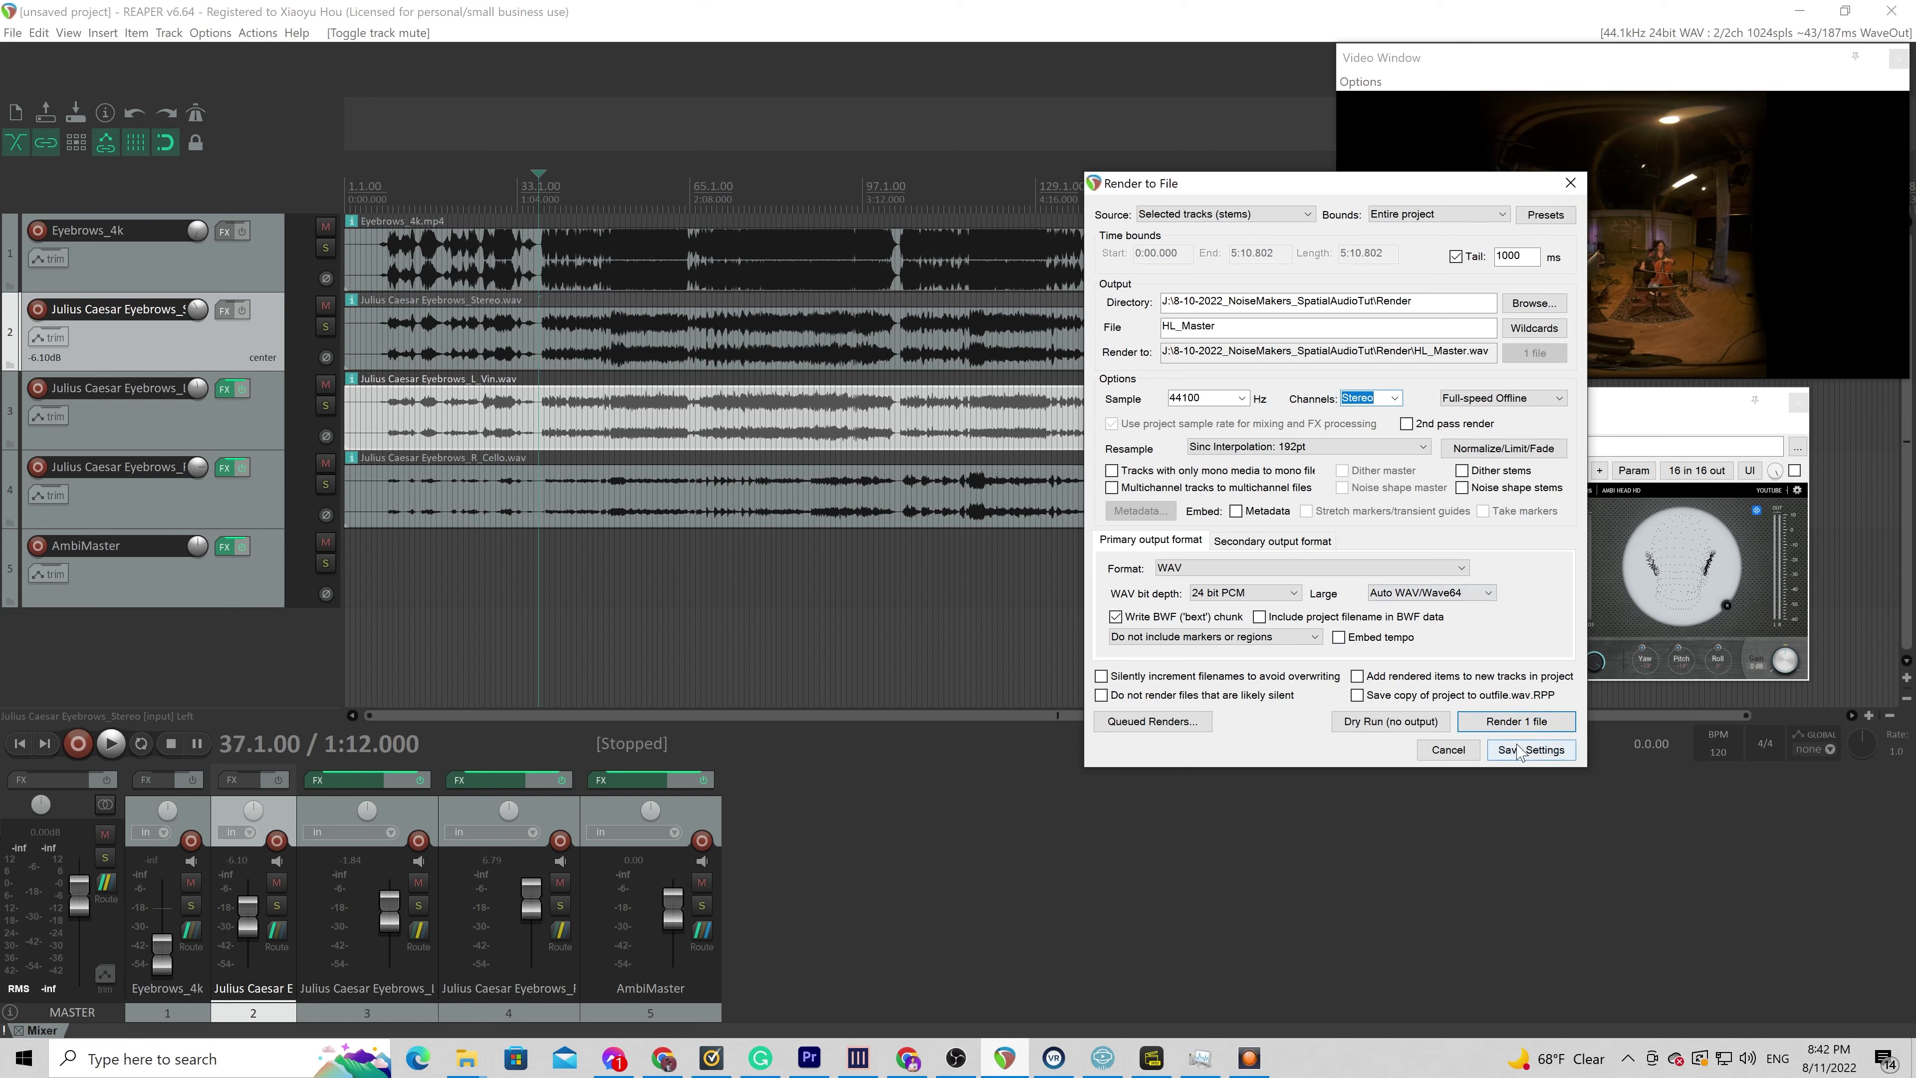
left_click(1513, 722)
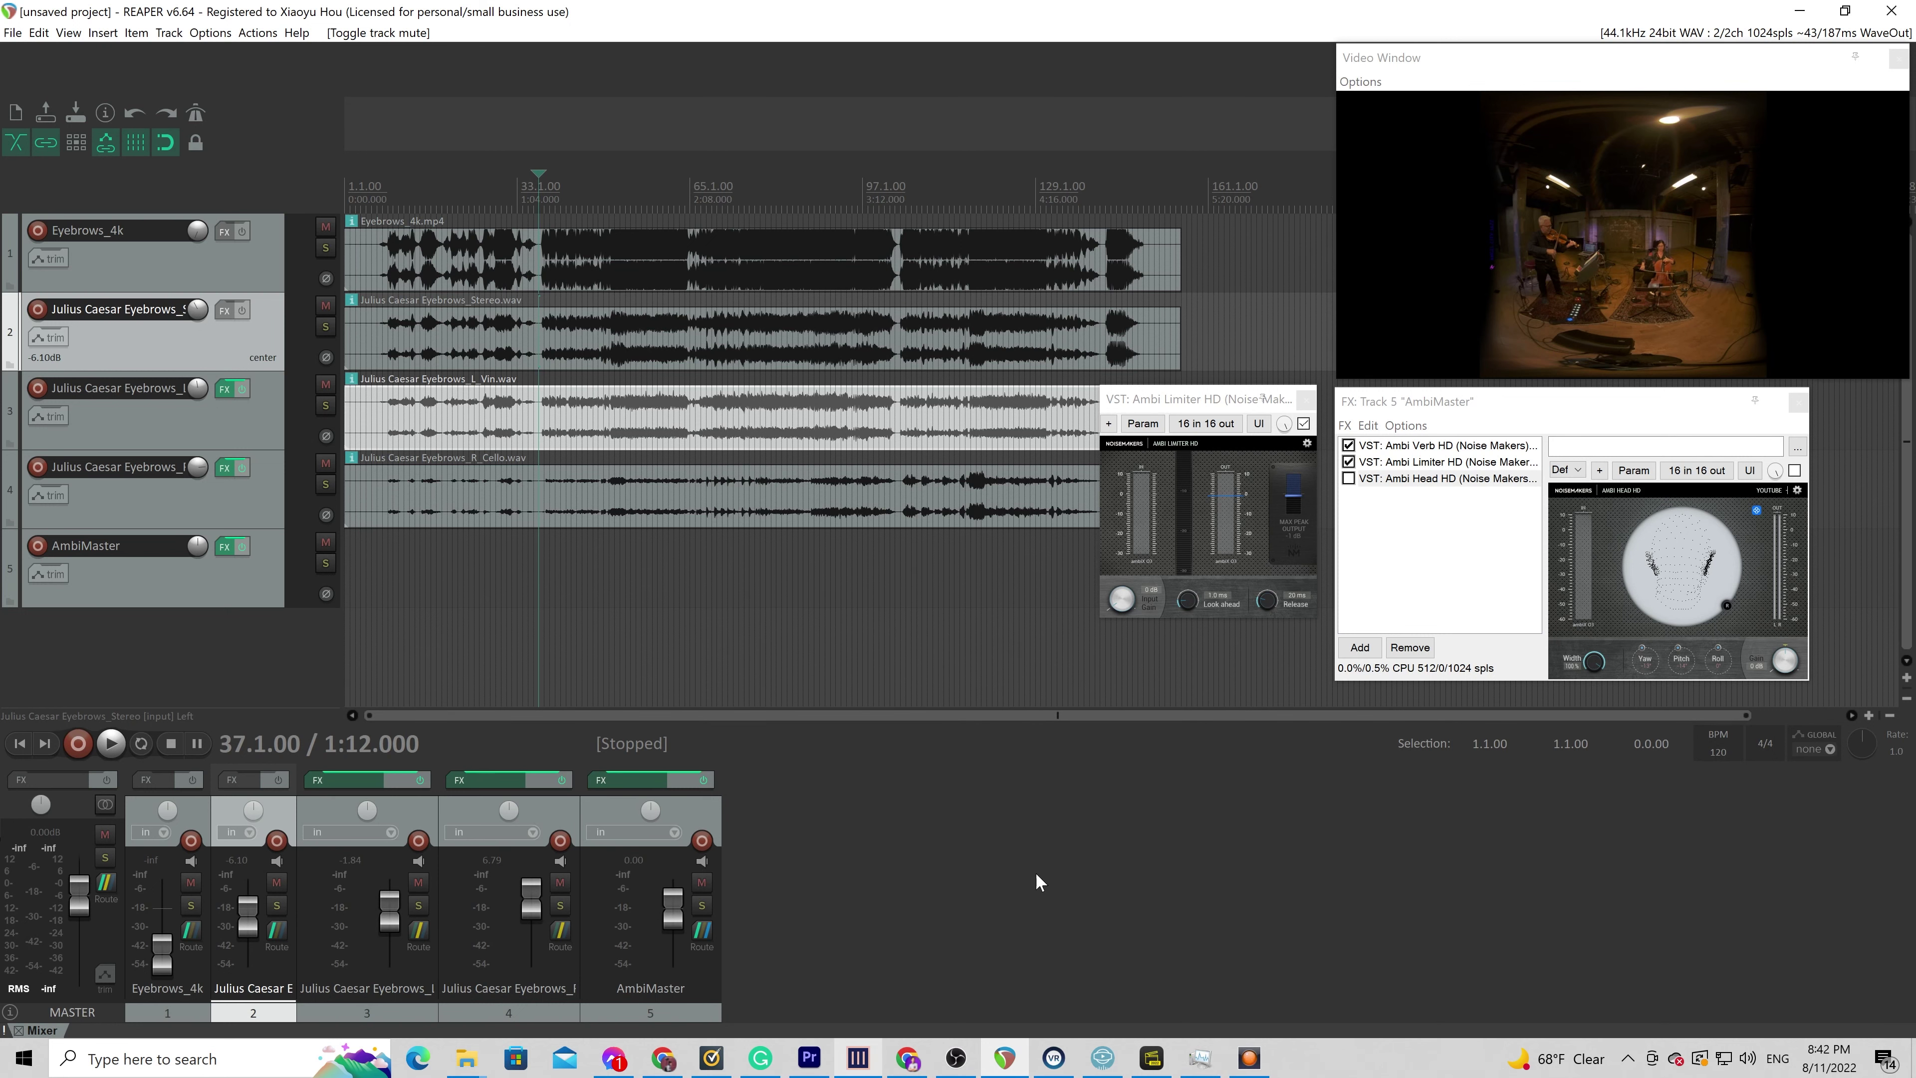
key("super")
Launch FB360 Encoder via the fb search and set output to Facebook 180 Video
type("fb")
key("Return")
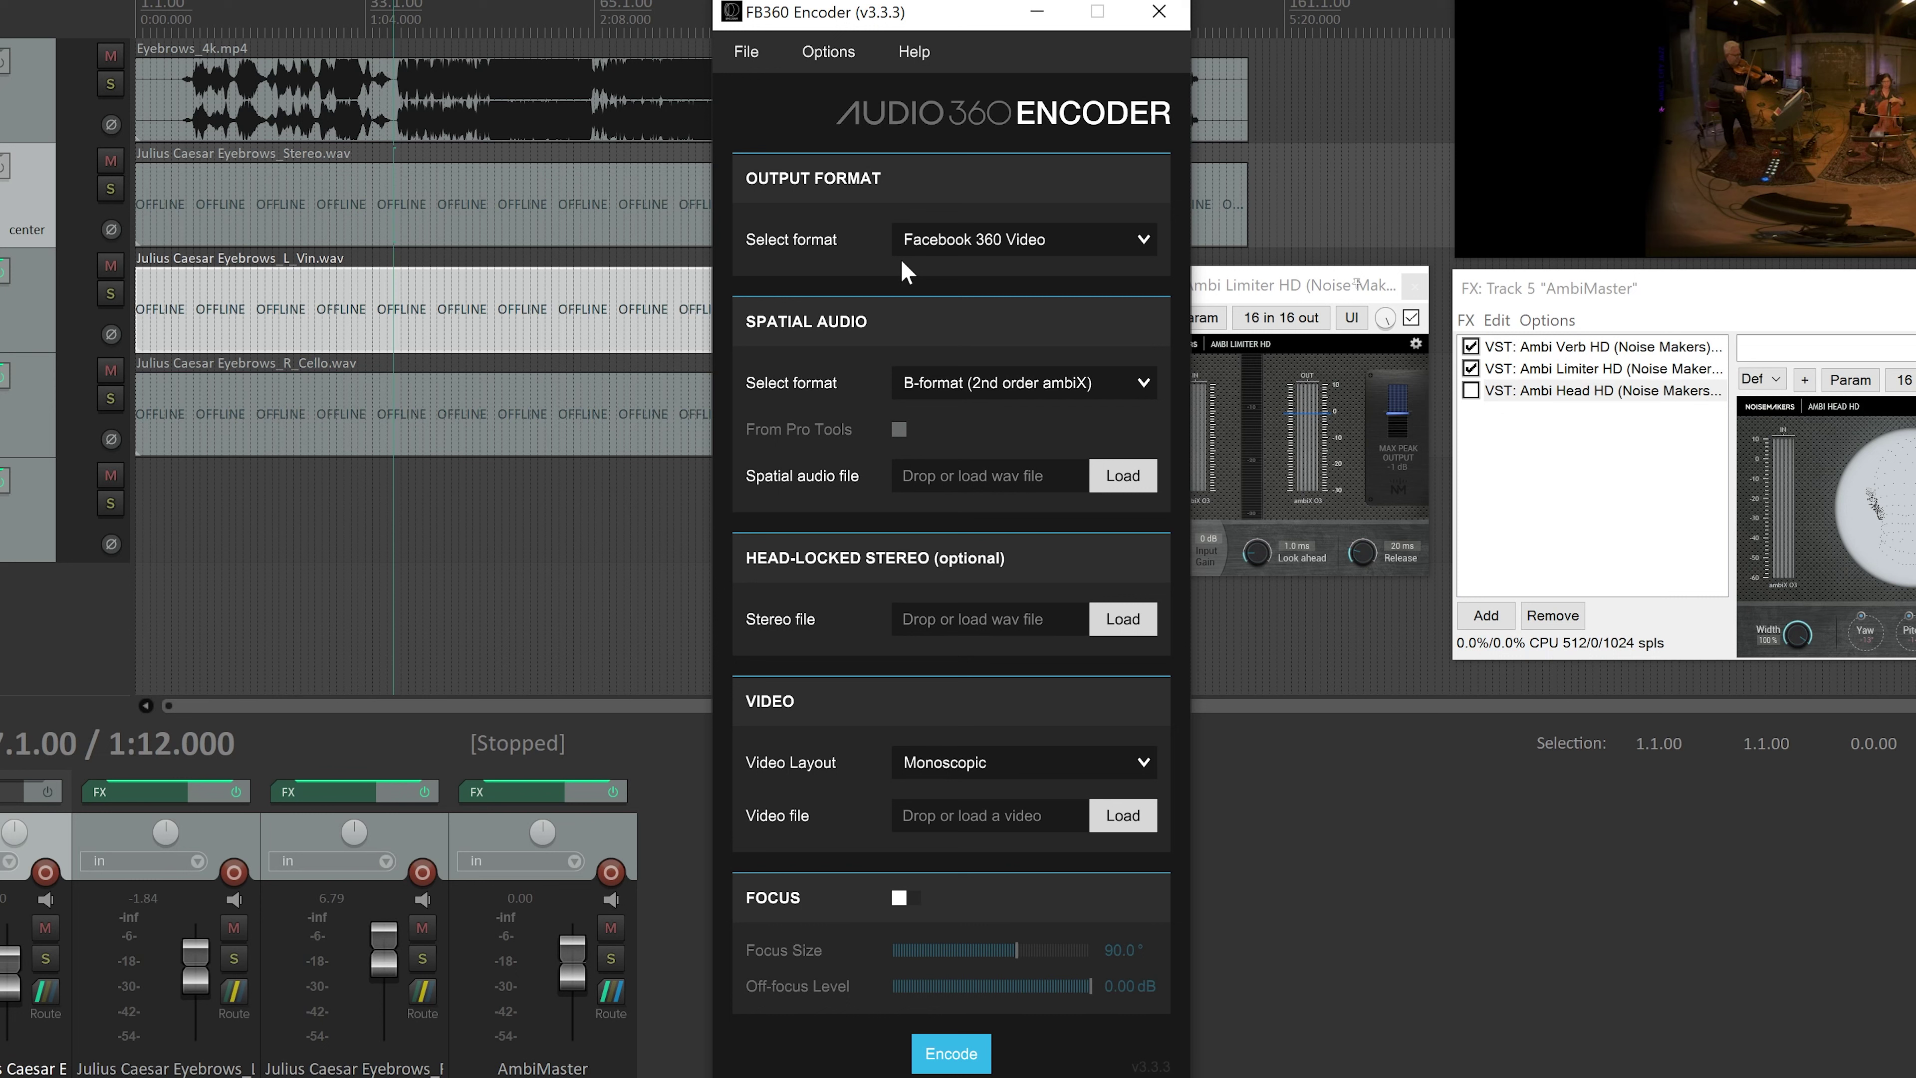
left_click(966, 242)
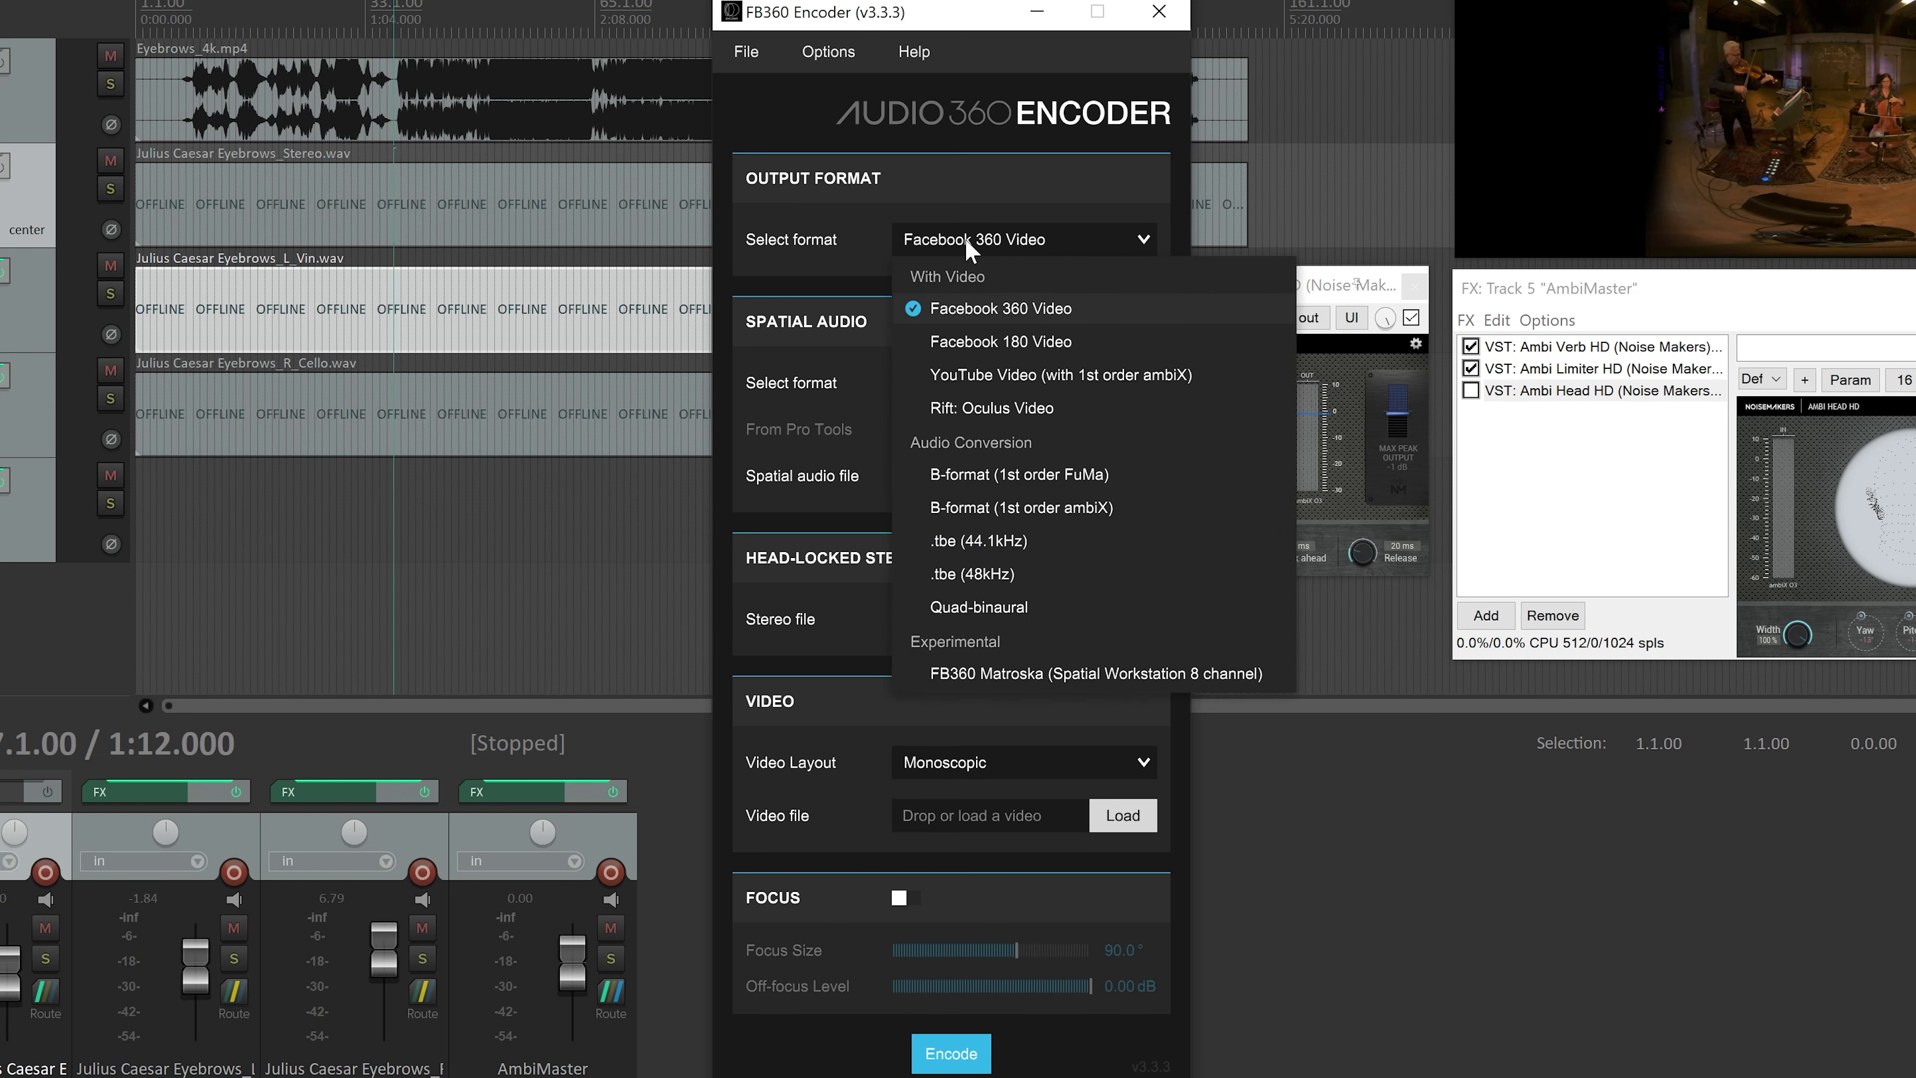
left_click(962, 344)
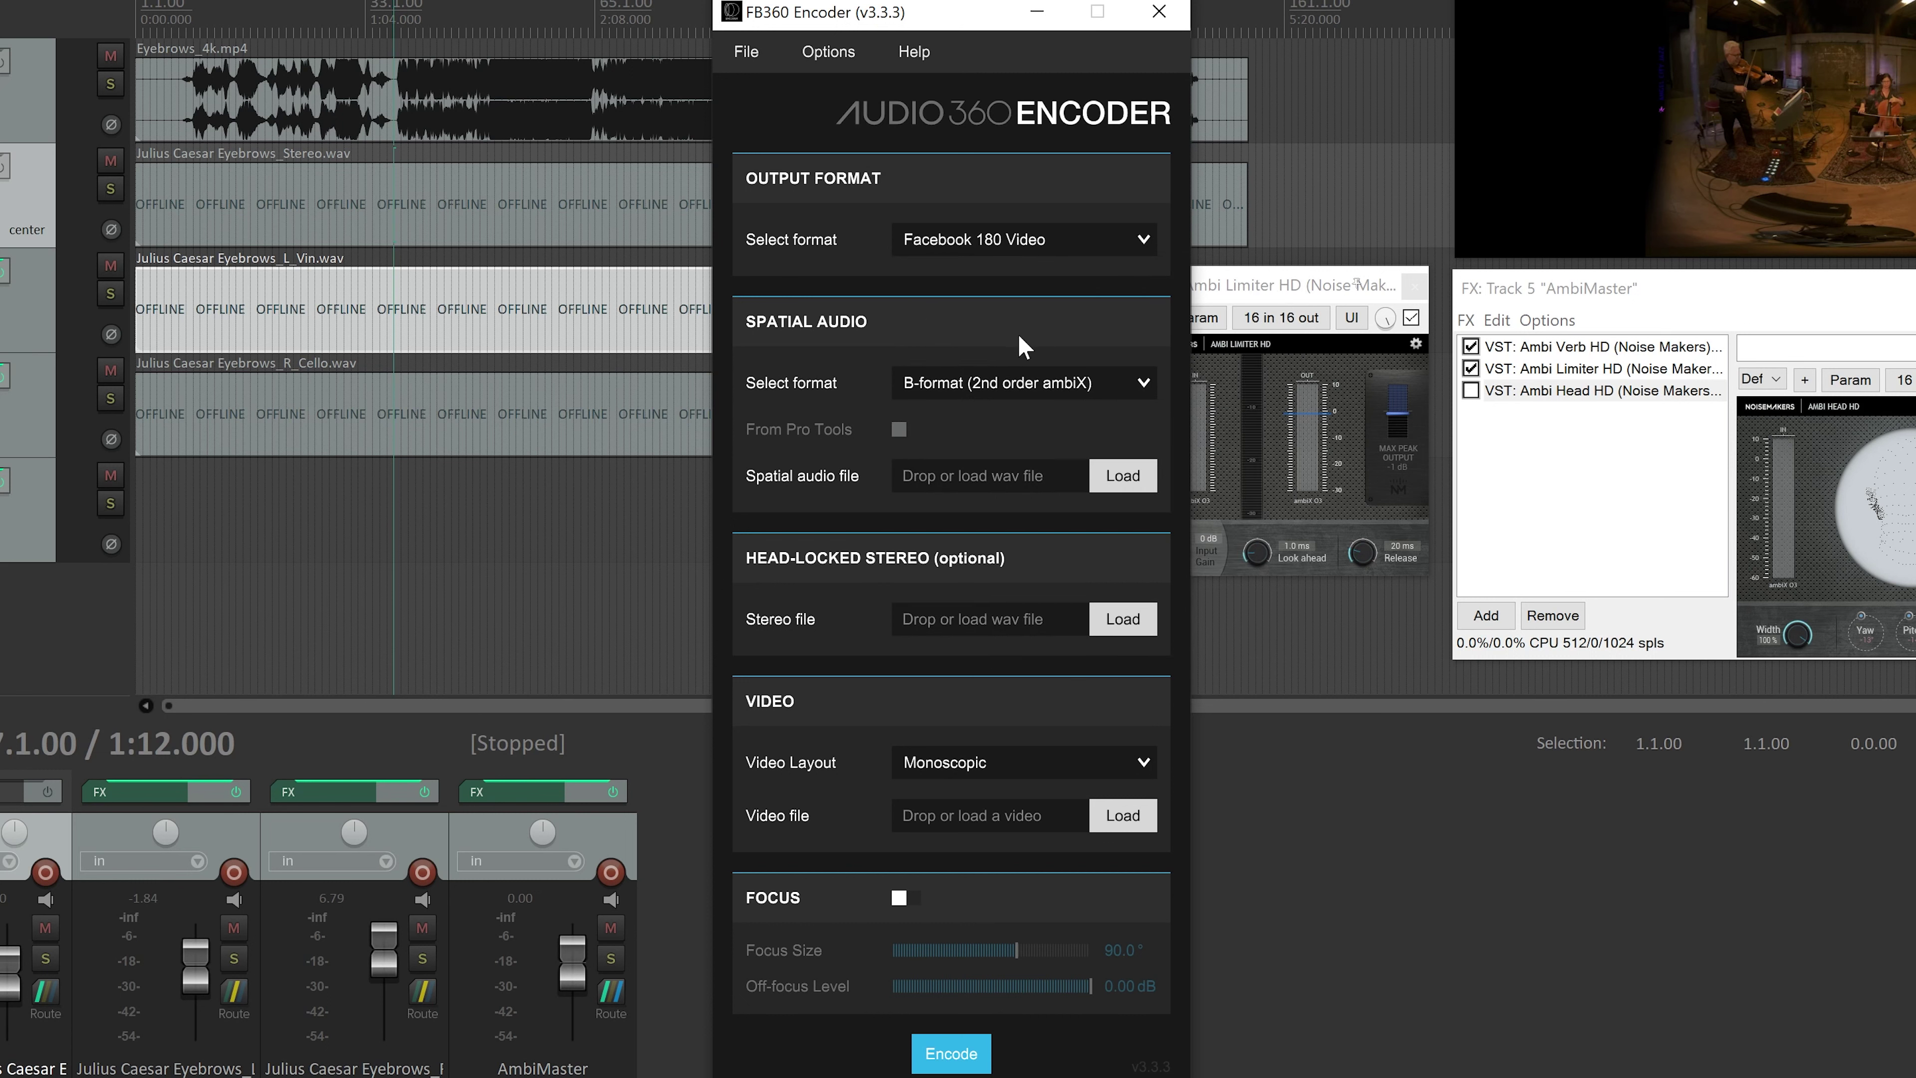
Set spatial audio to B-format (3rd order ambiX) and browse for the spatial audio file
left_click(991, 393)
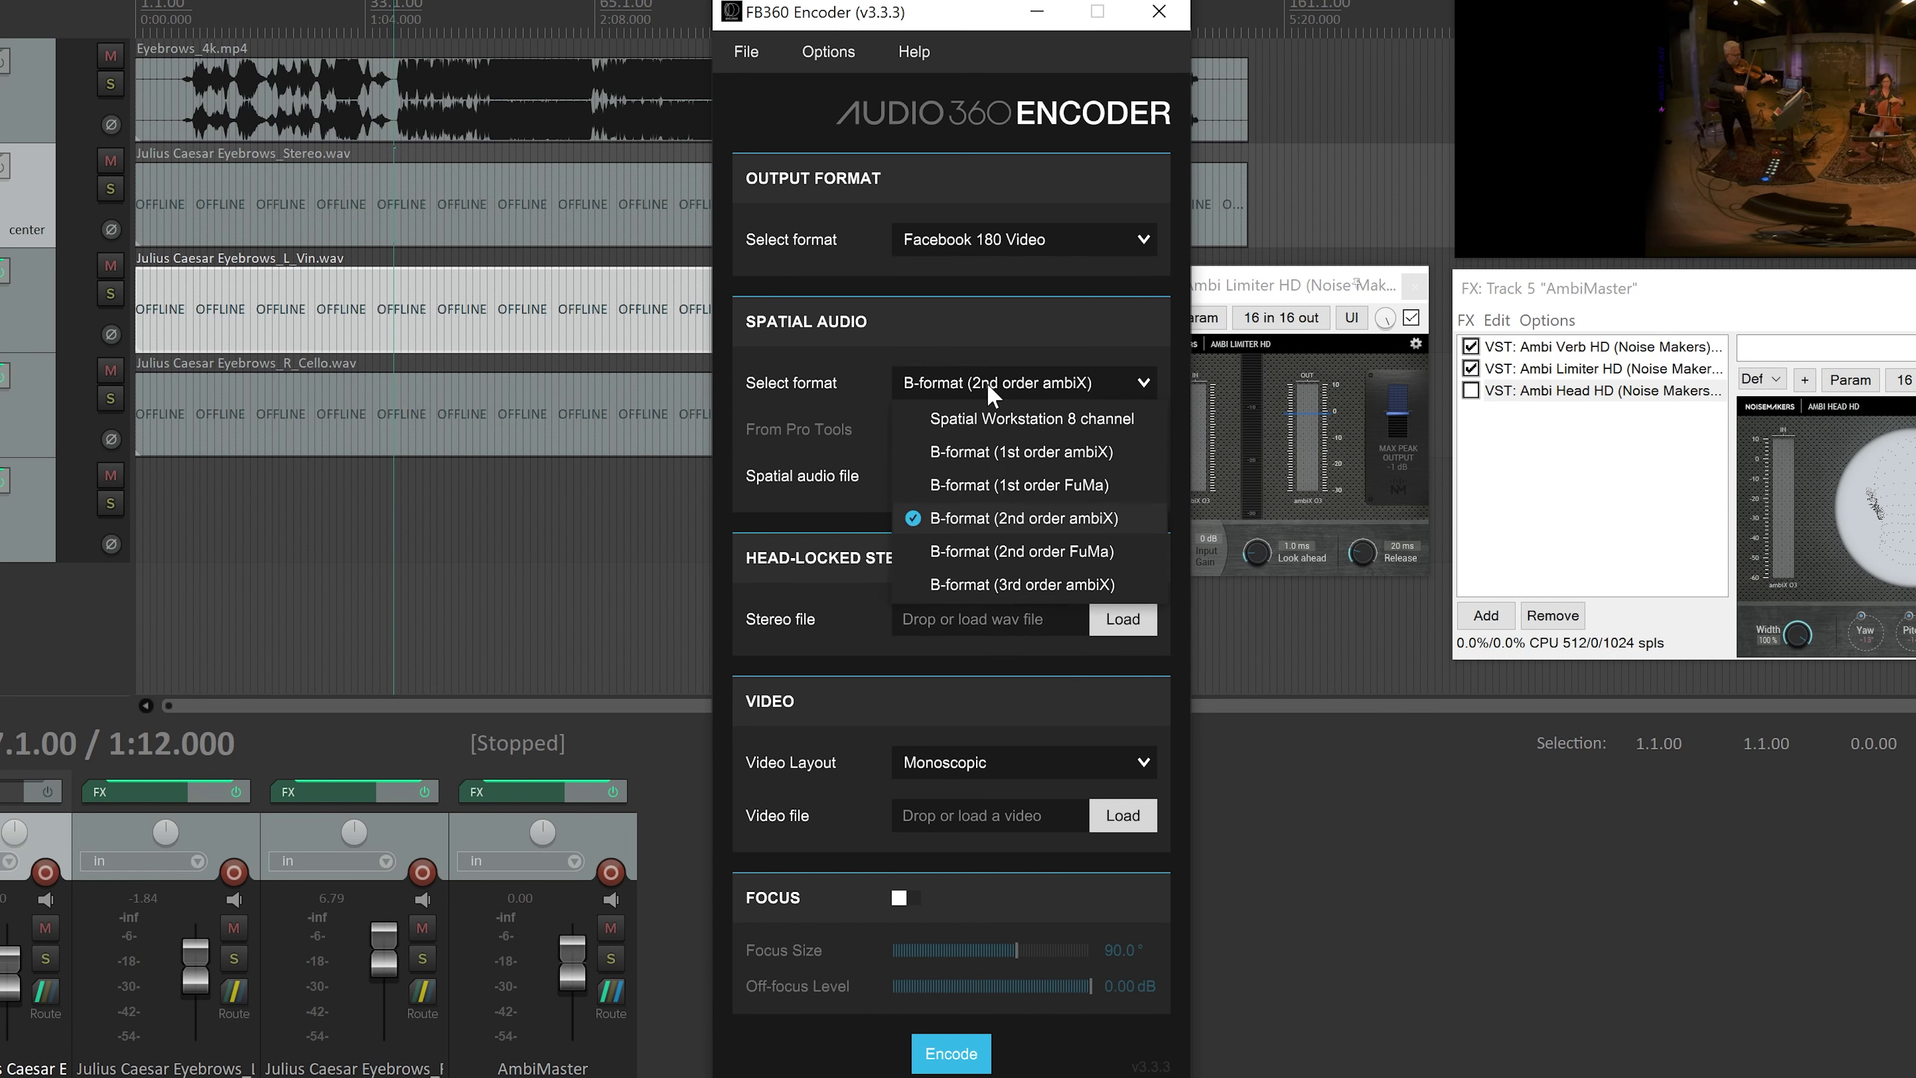
left_click(1014, 584)
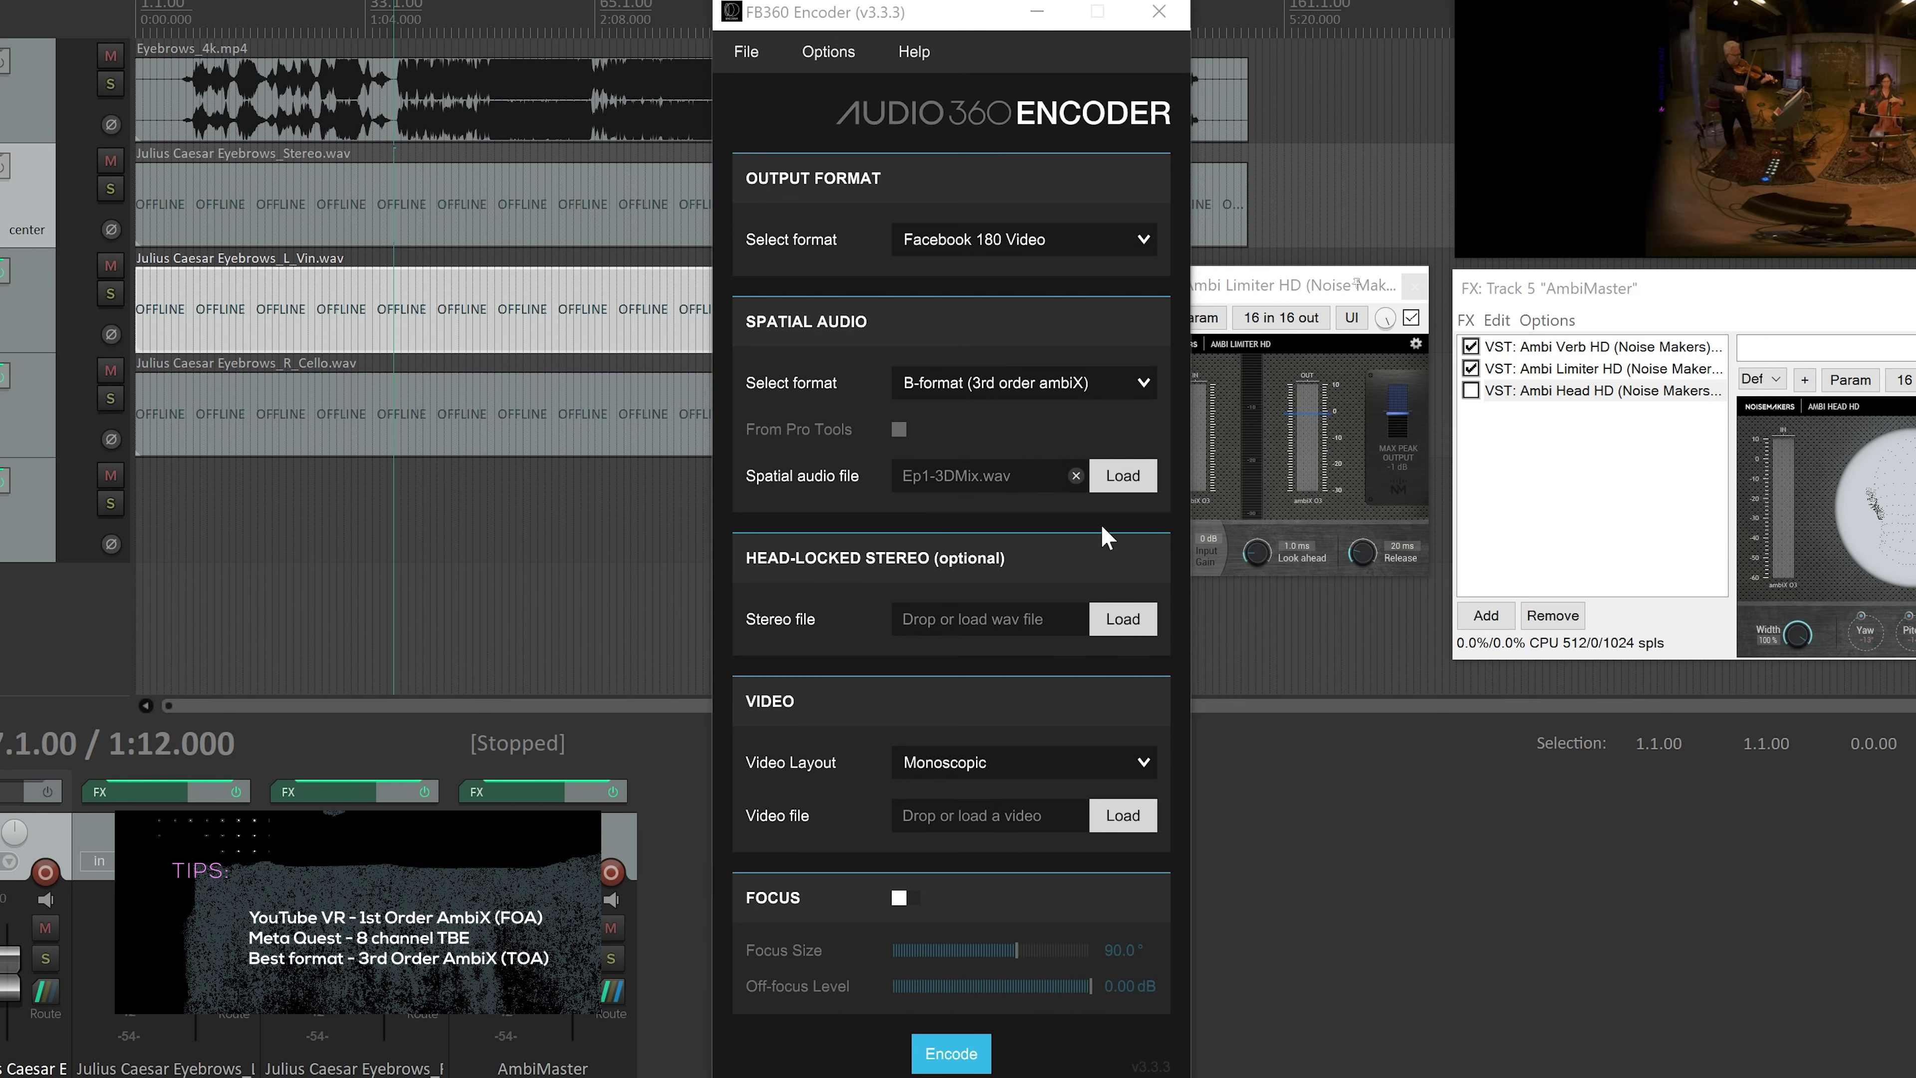
left_click(1123, 474)
Load 3D_Master.wav as the spatial audio and HL_Master.wav as the head-locked stereo file
left_click(958, 526)
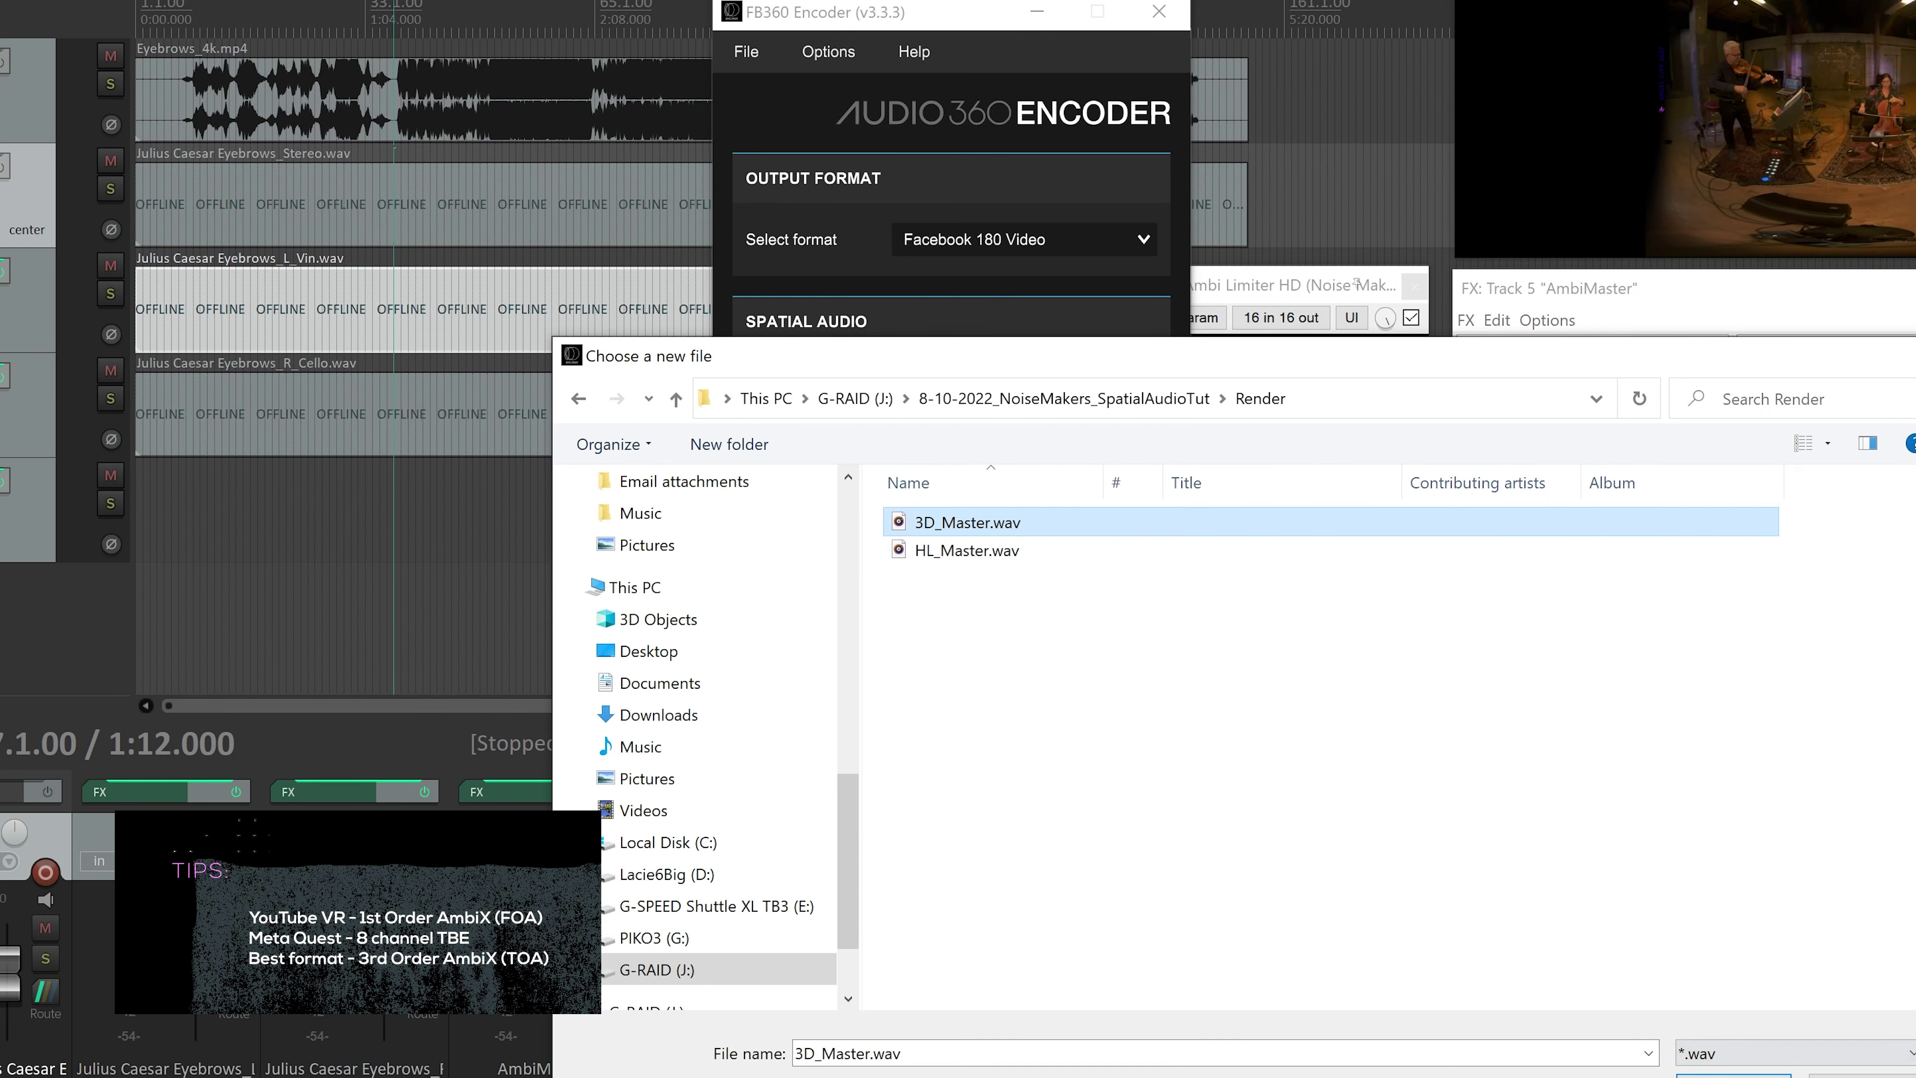
left_click(1734, 1075)
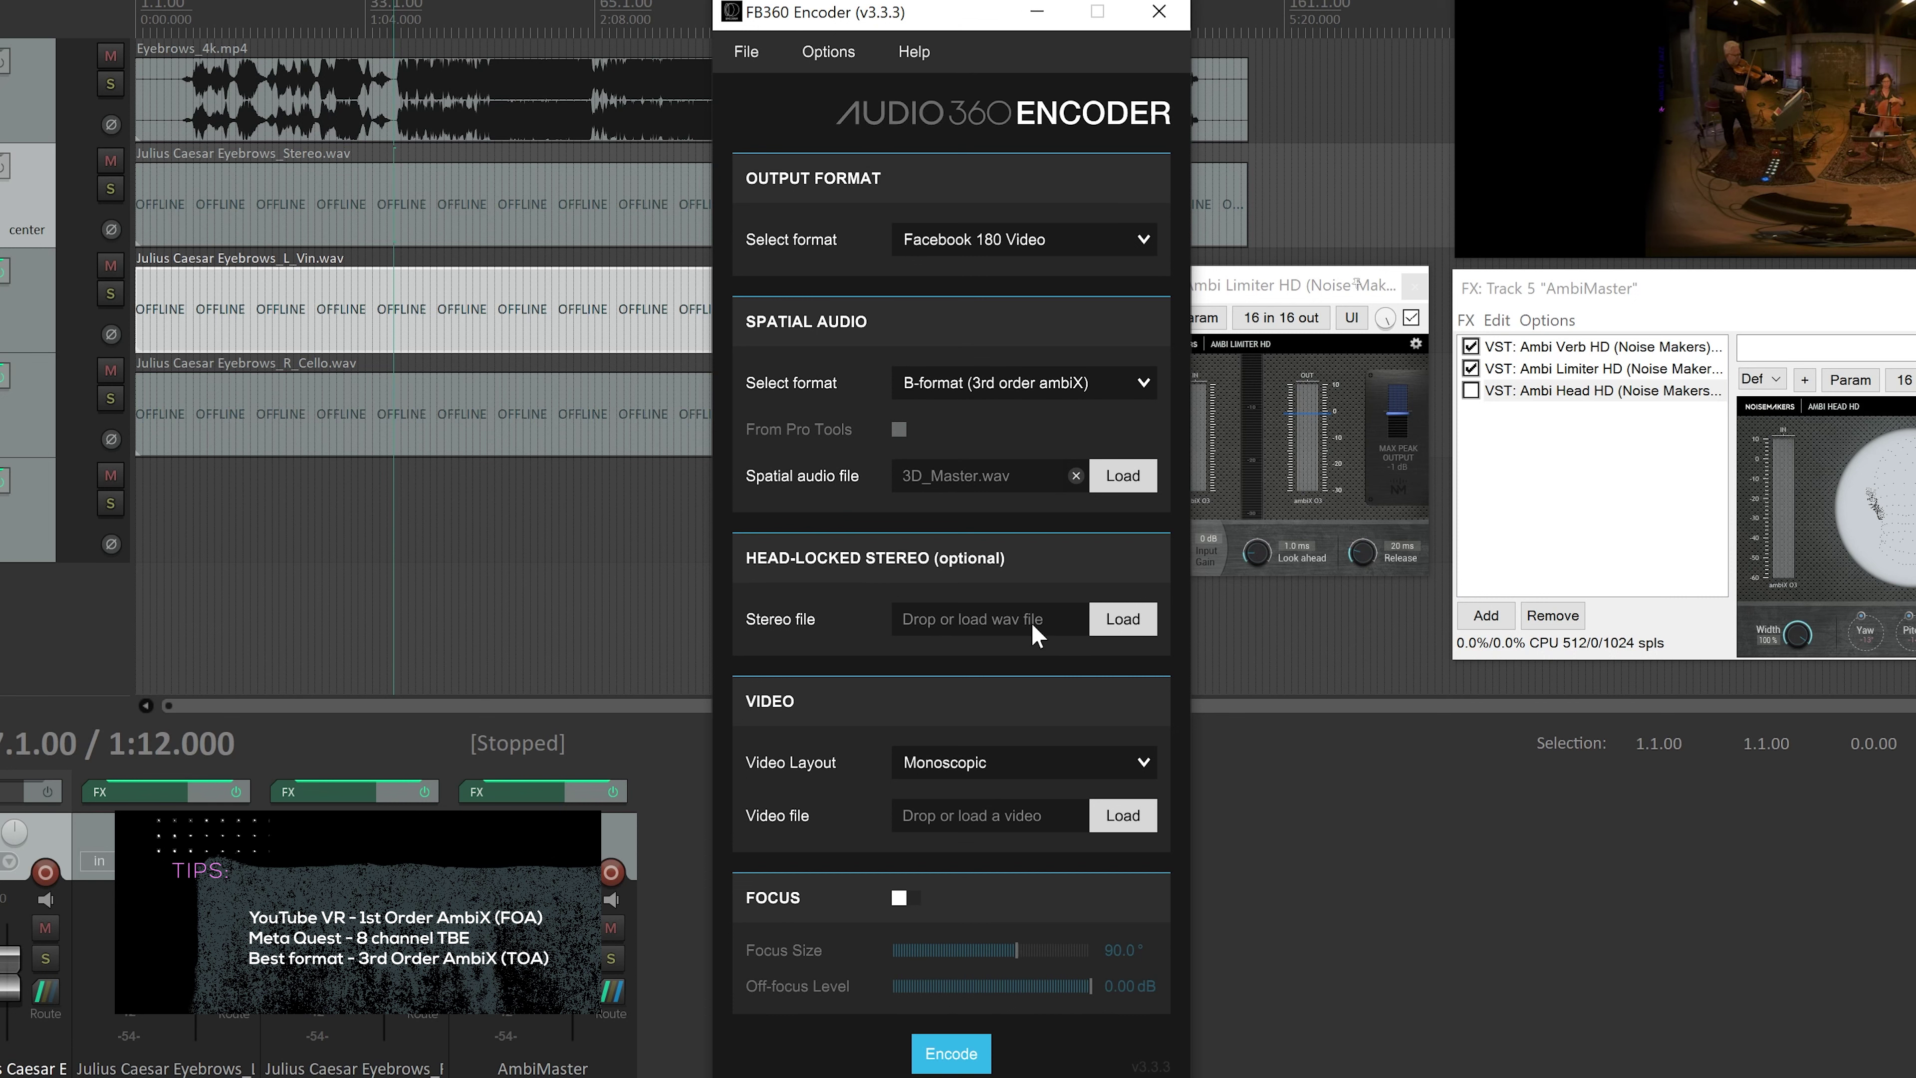
left_click(1113, 626)
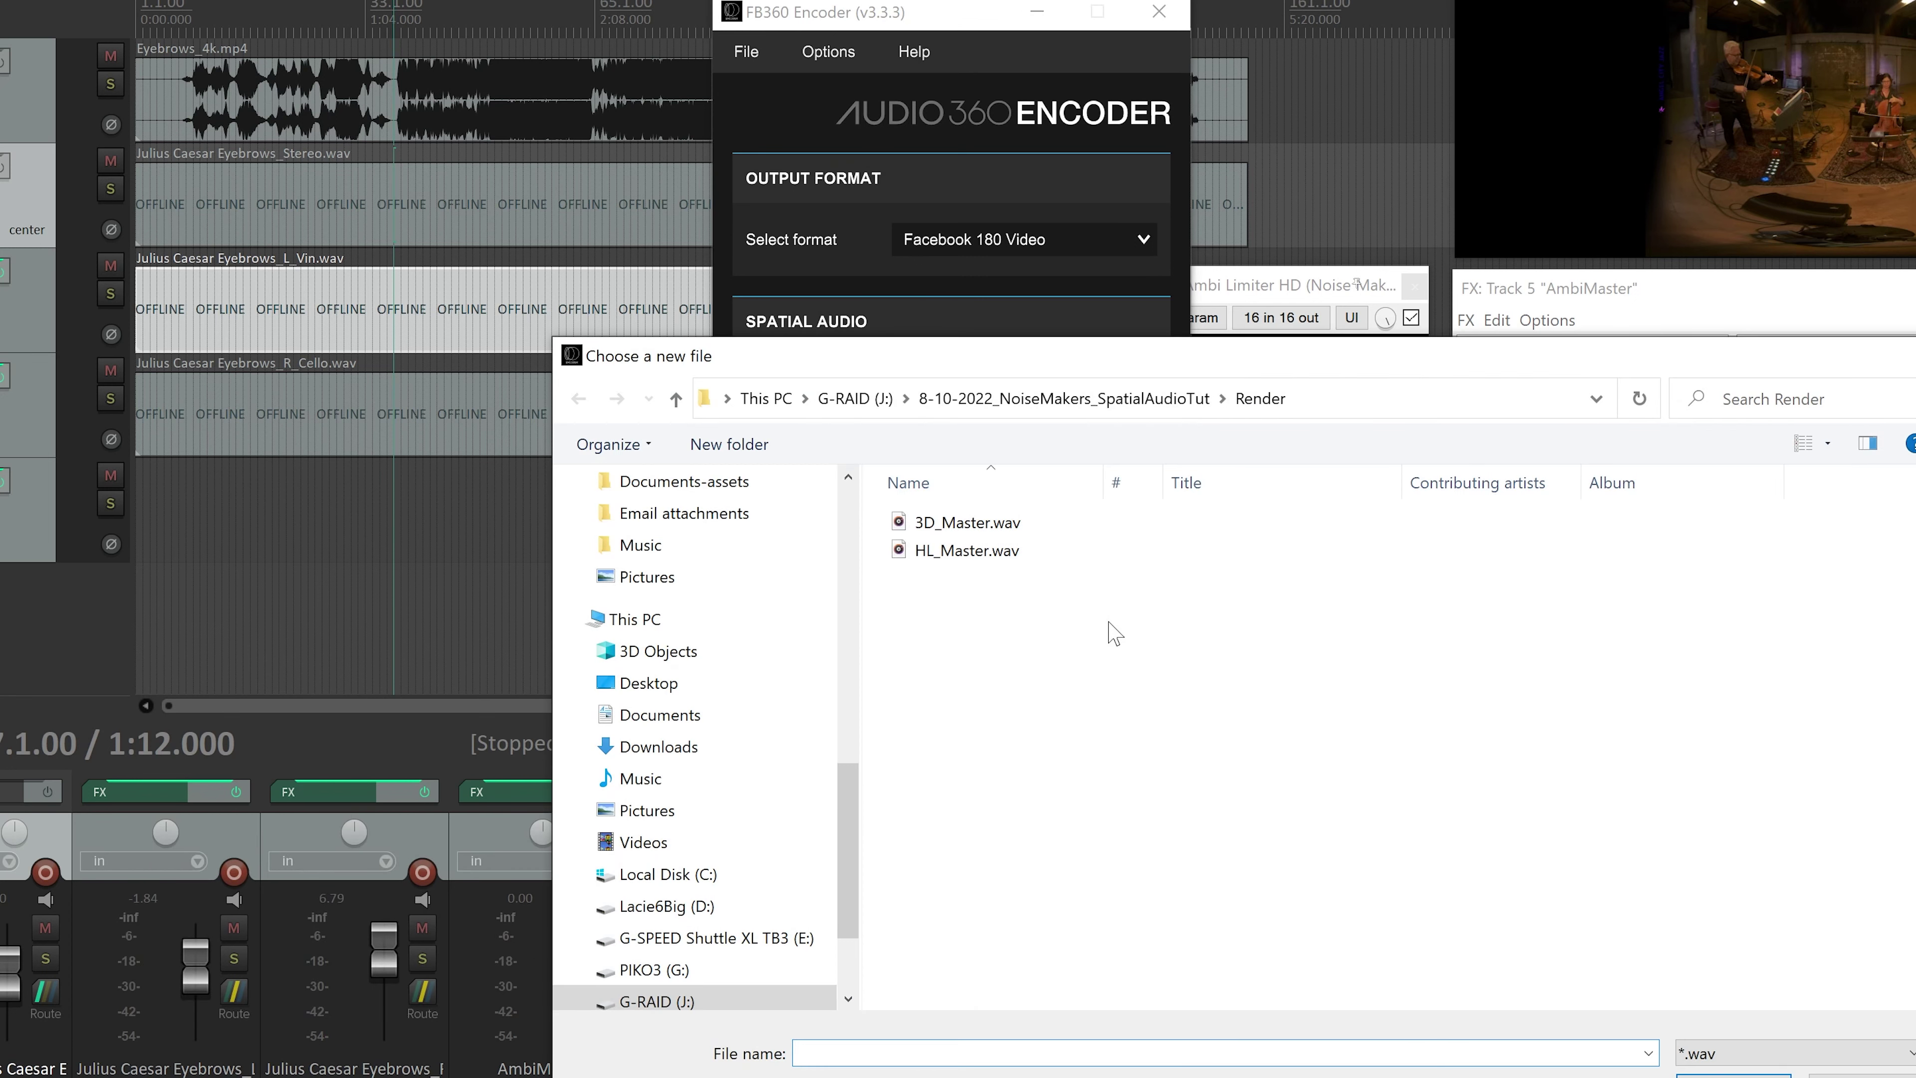
left_click(964, 551)
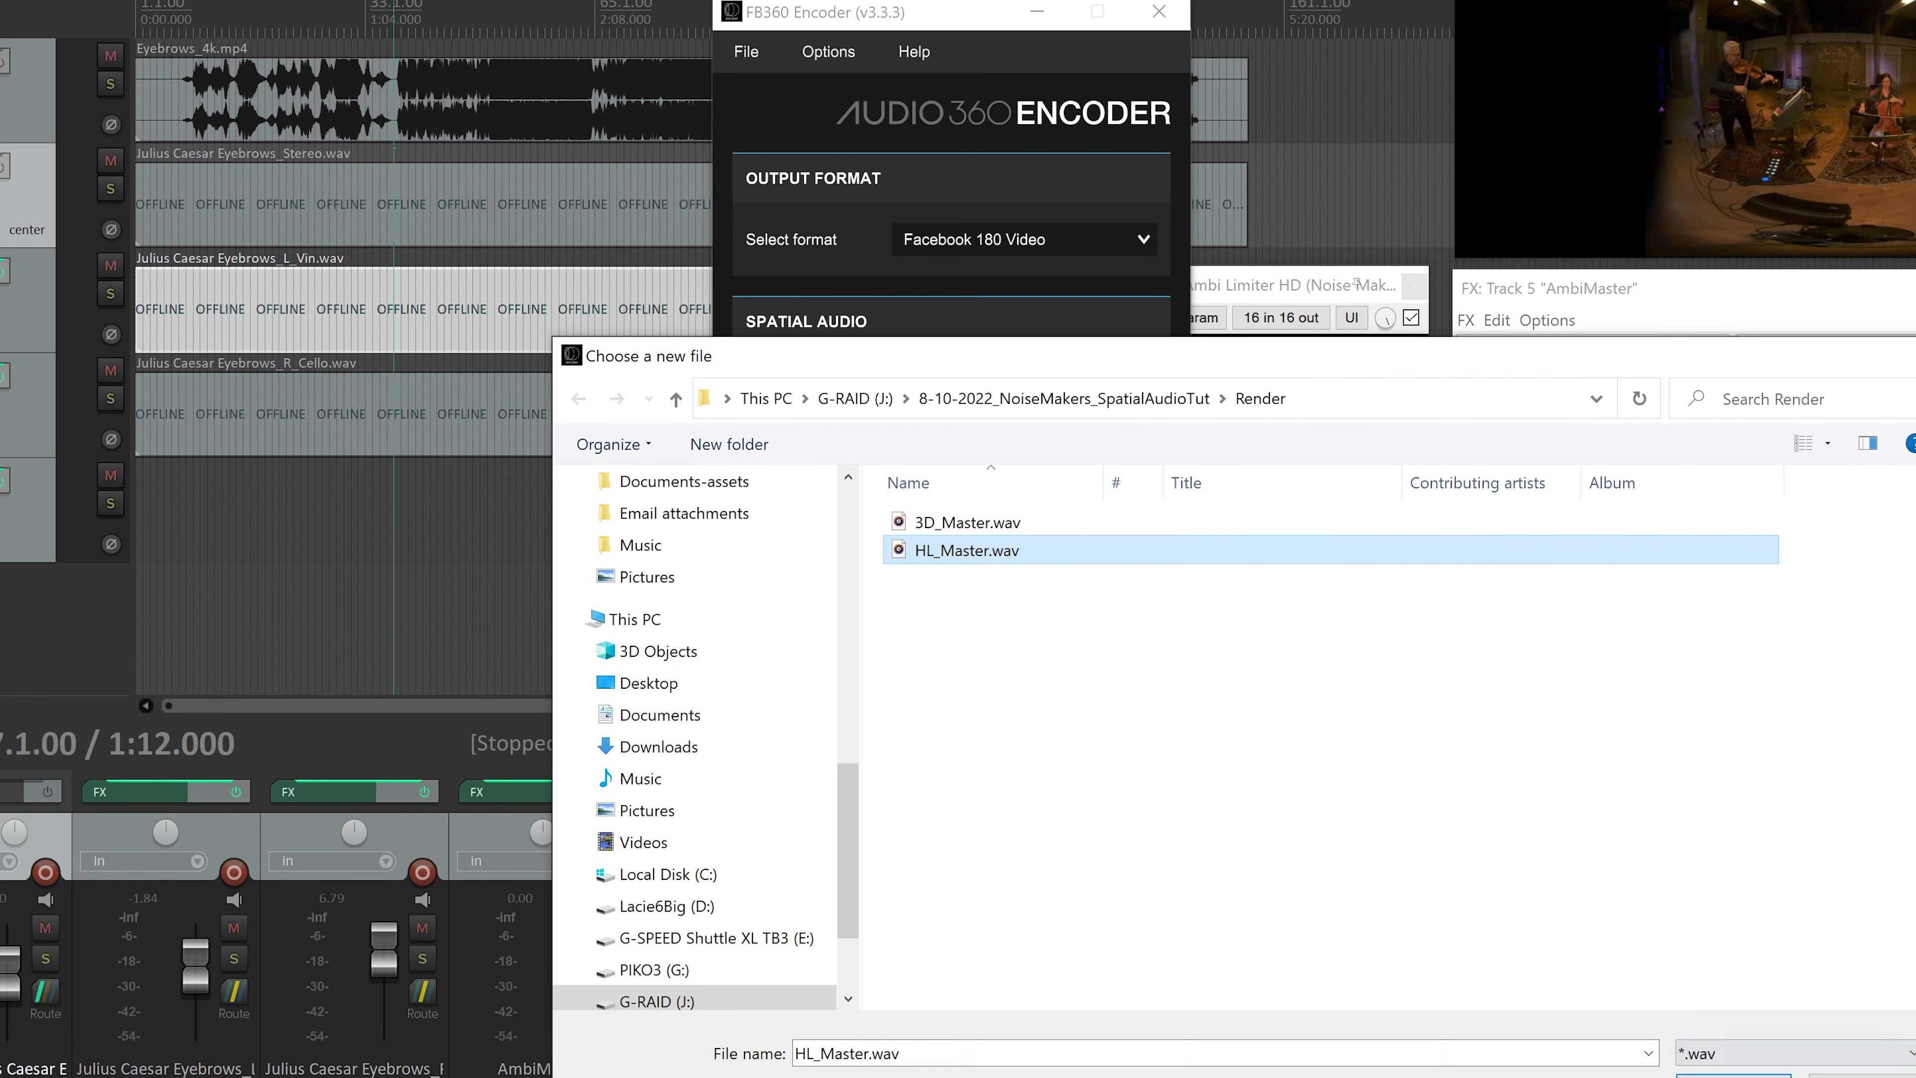
left_click(1734, 1075)
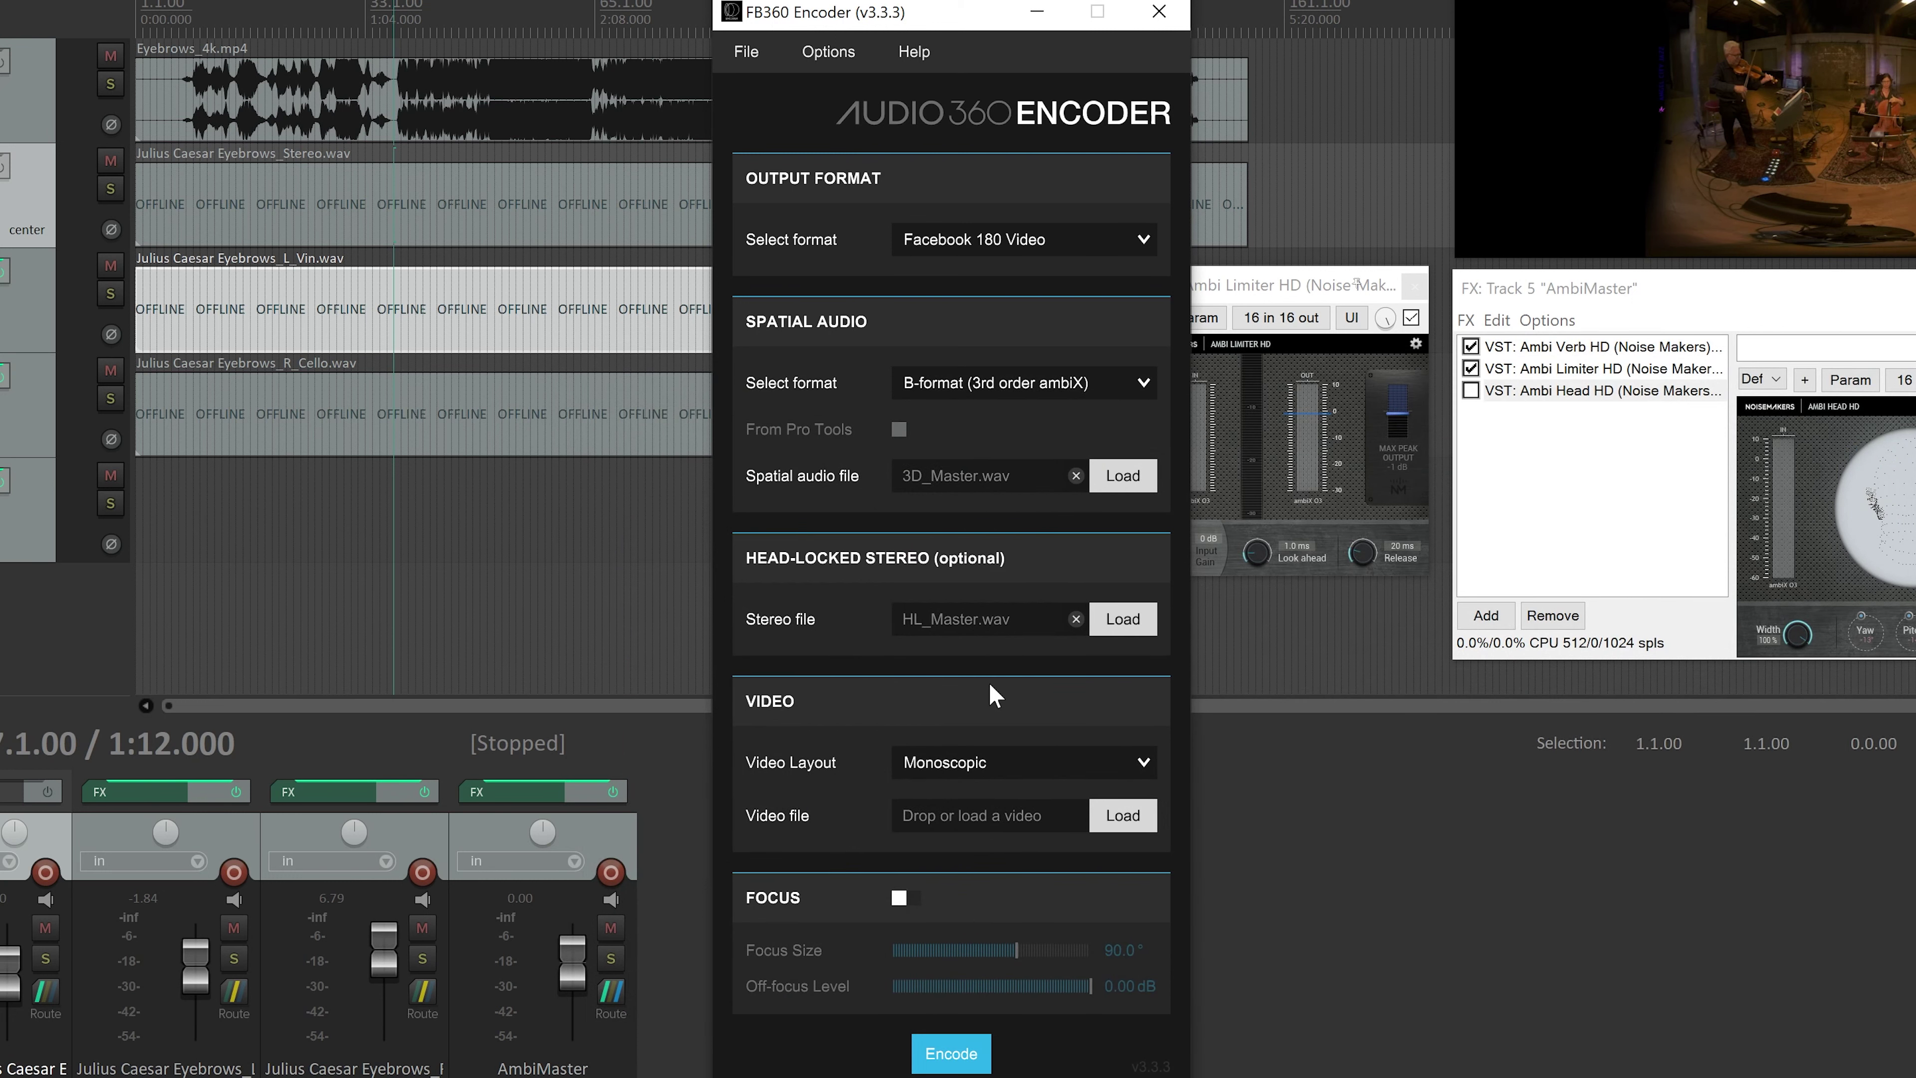
Set the video layout to Left-Right Stereoscopic, choose the concert video, and start encoding
left_click(992, 764)
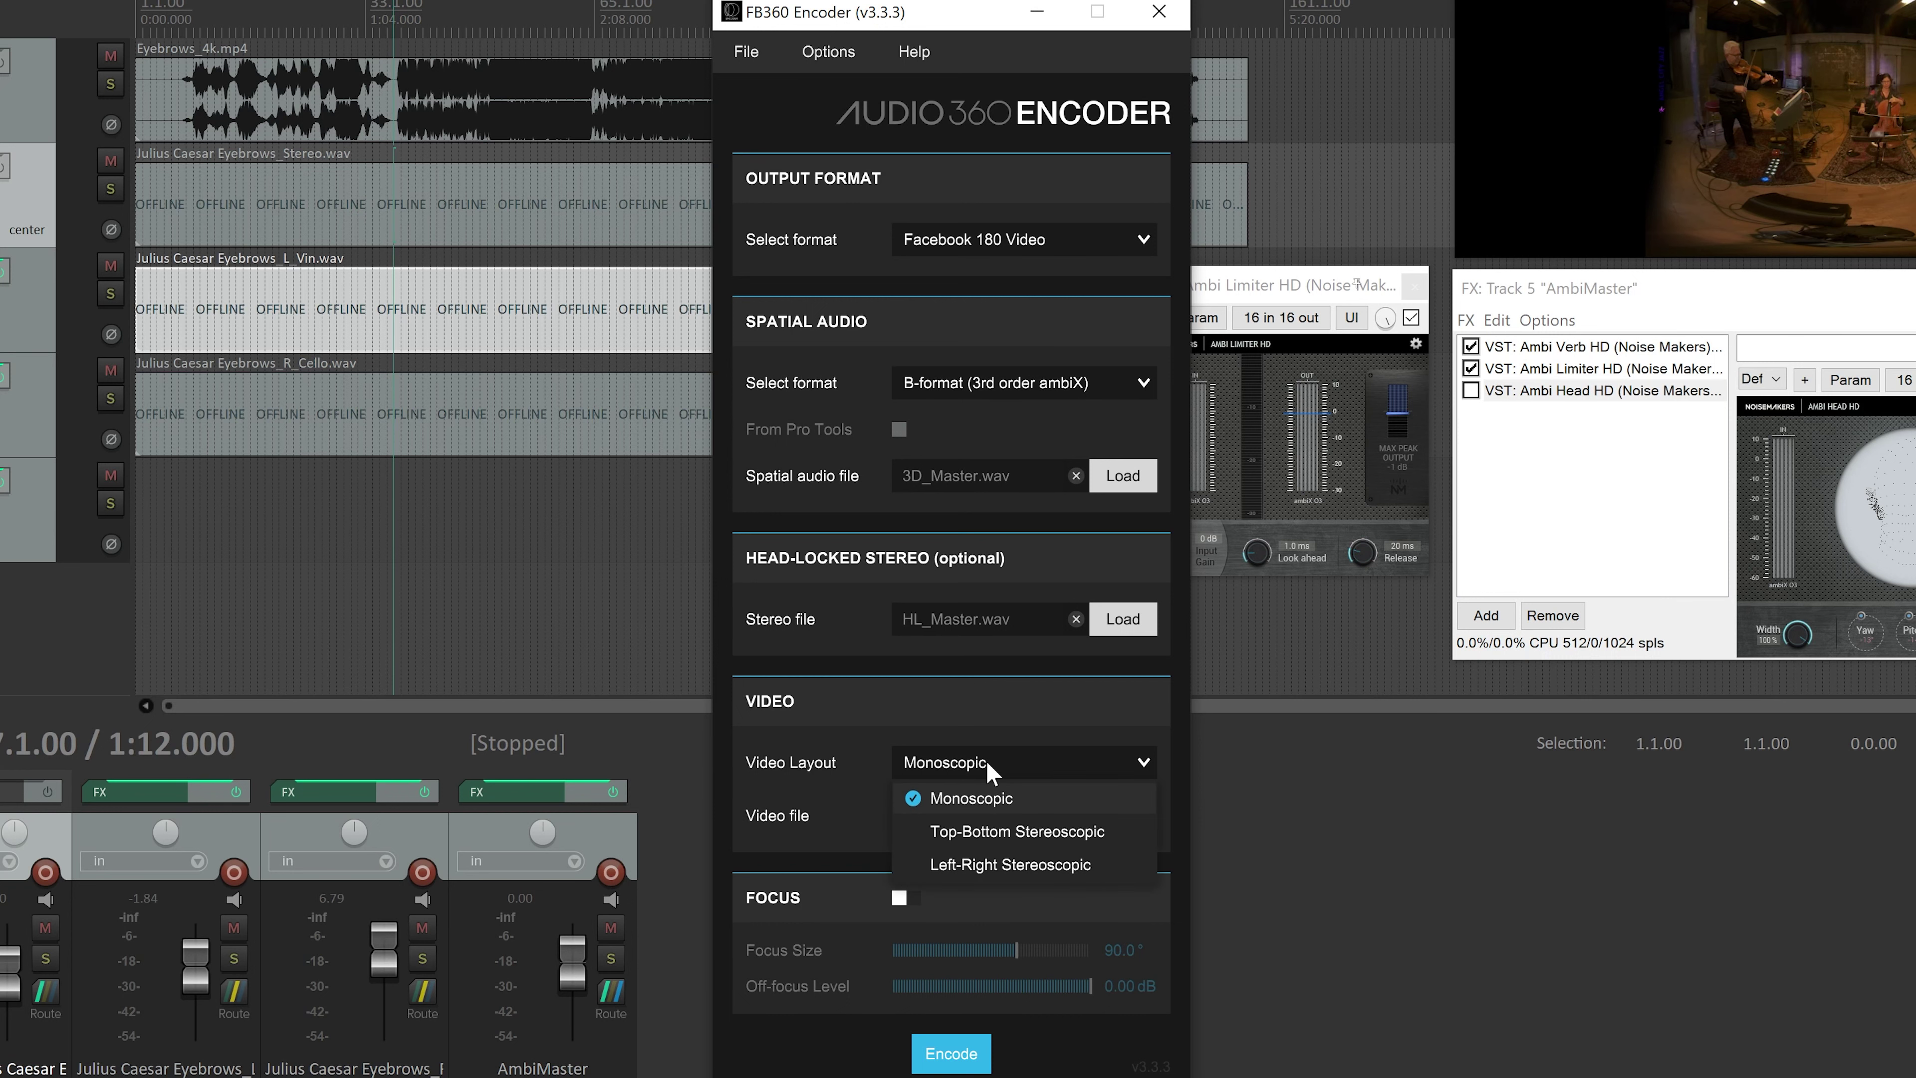
left_click(959, 866)
key("Return")
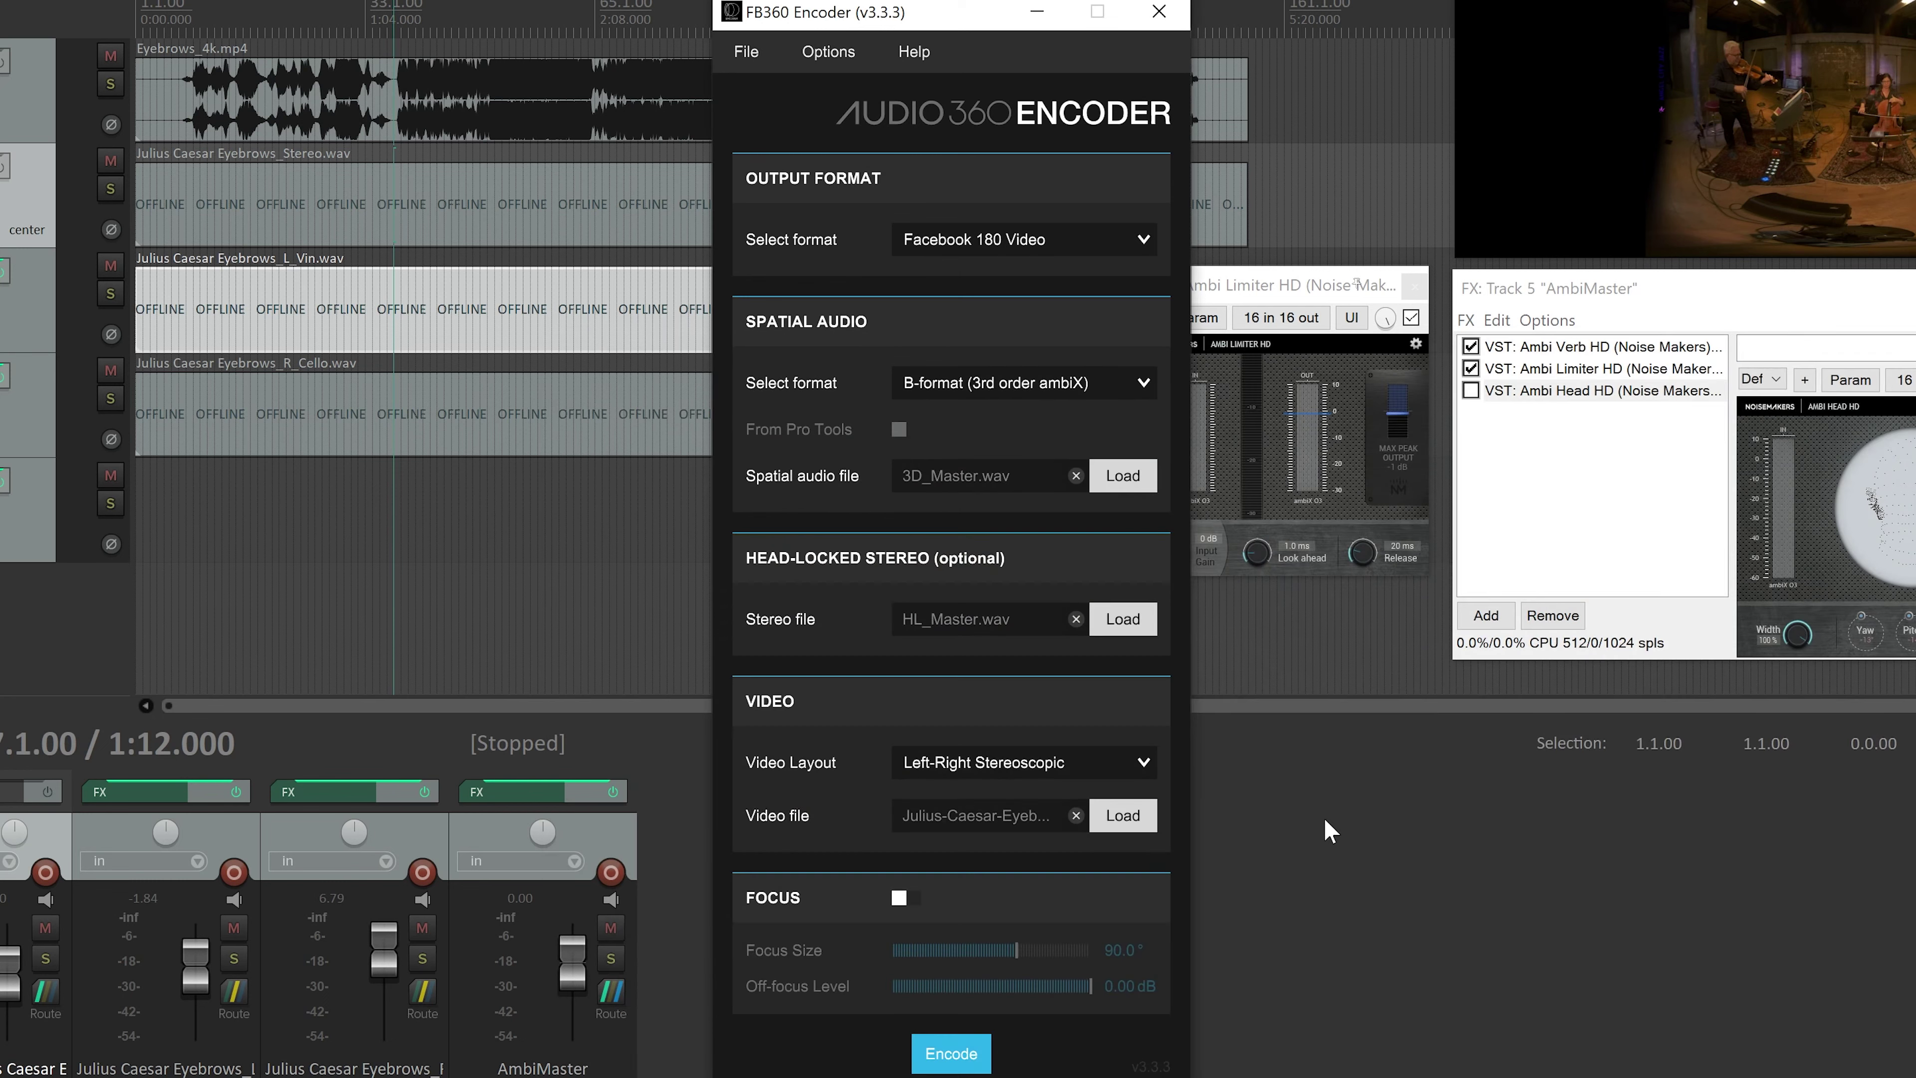
left_click(951, 1053)
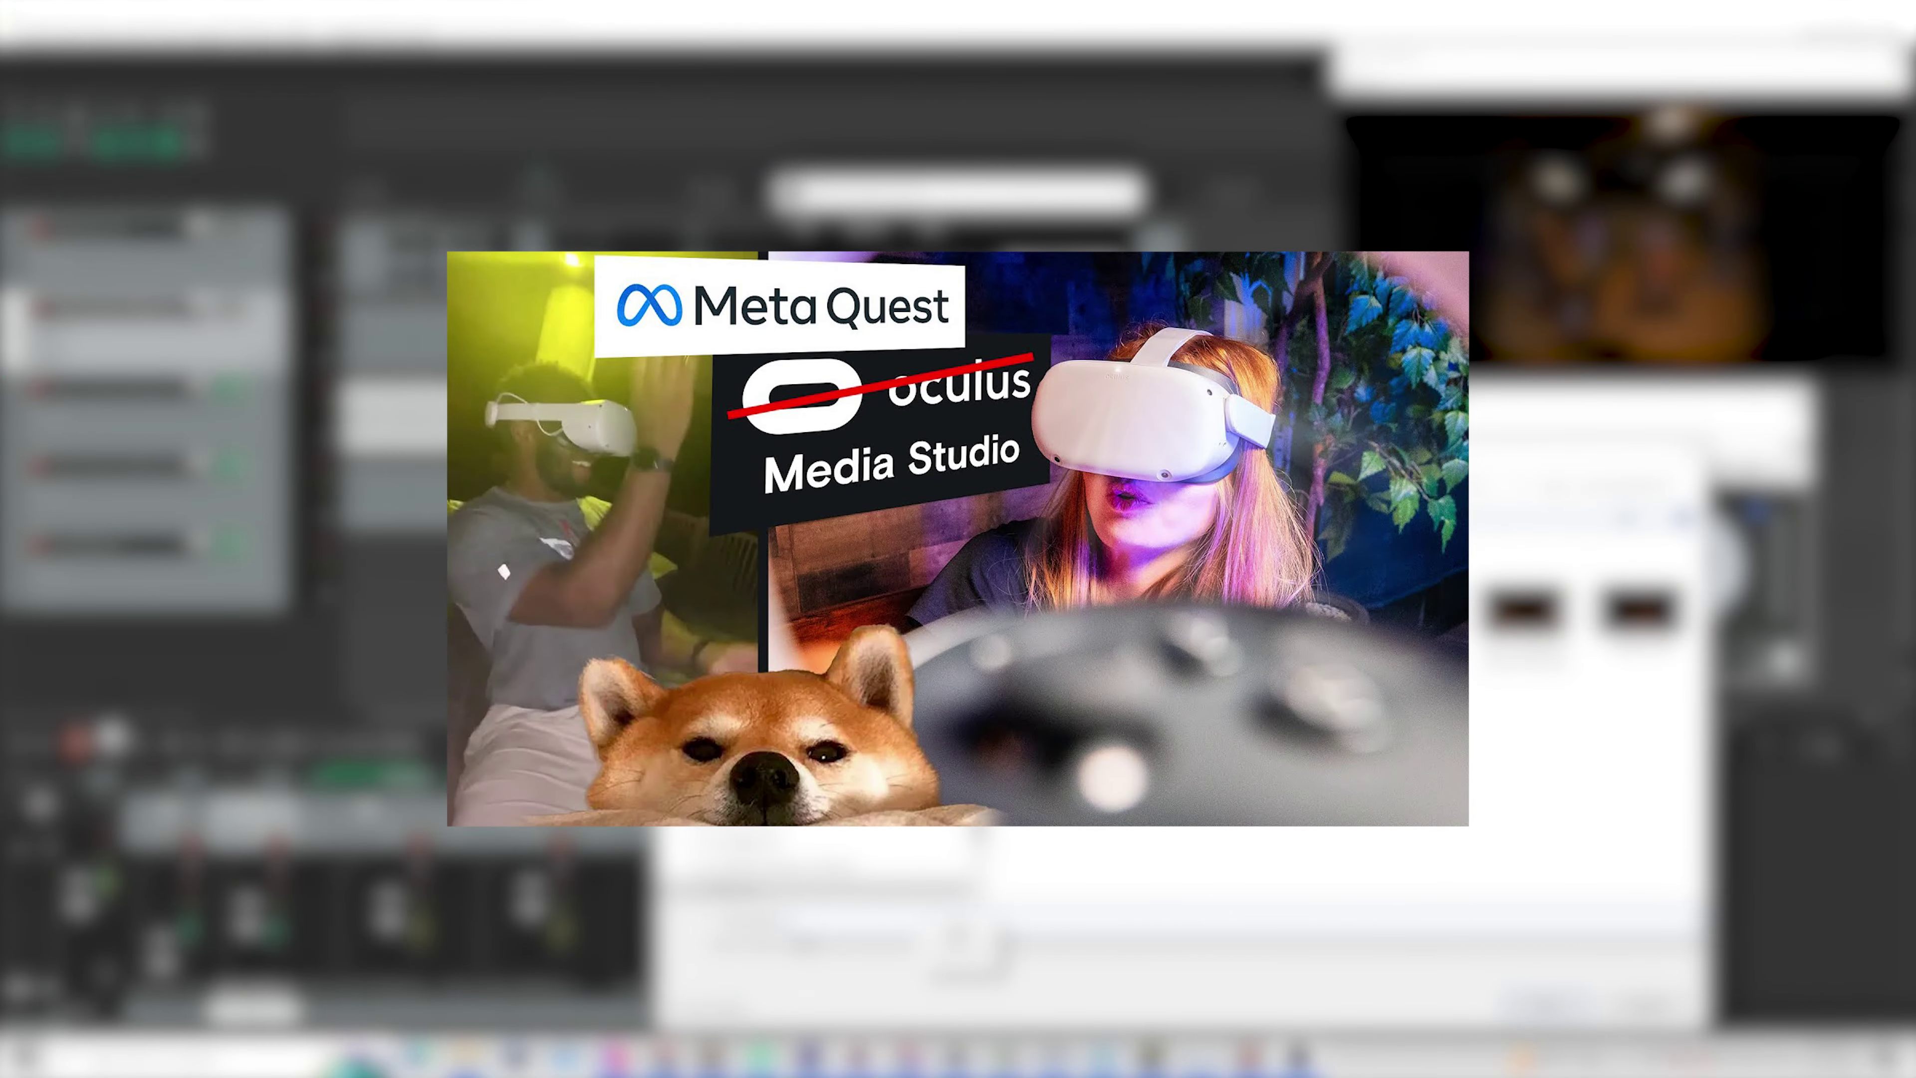
Save the encoded VR180 video file
key("Return")
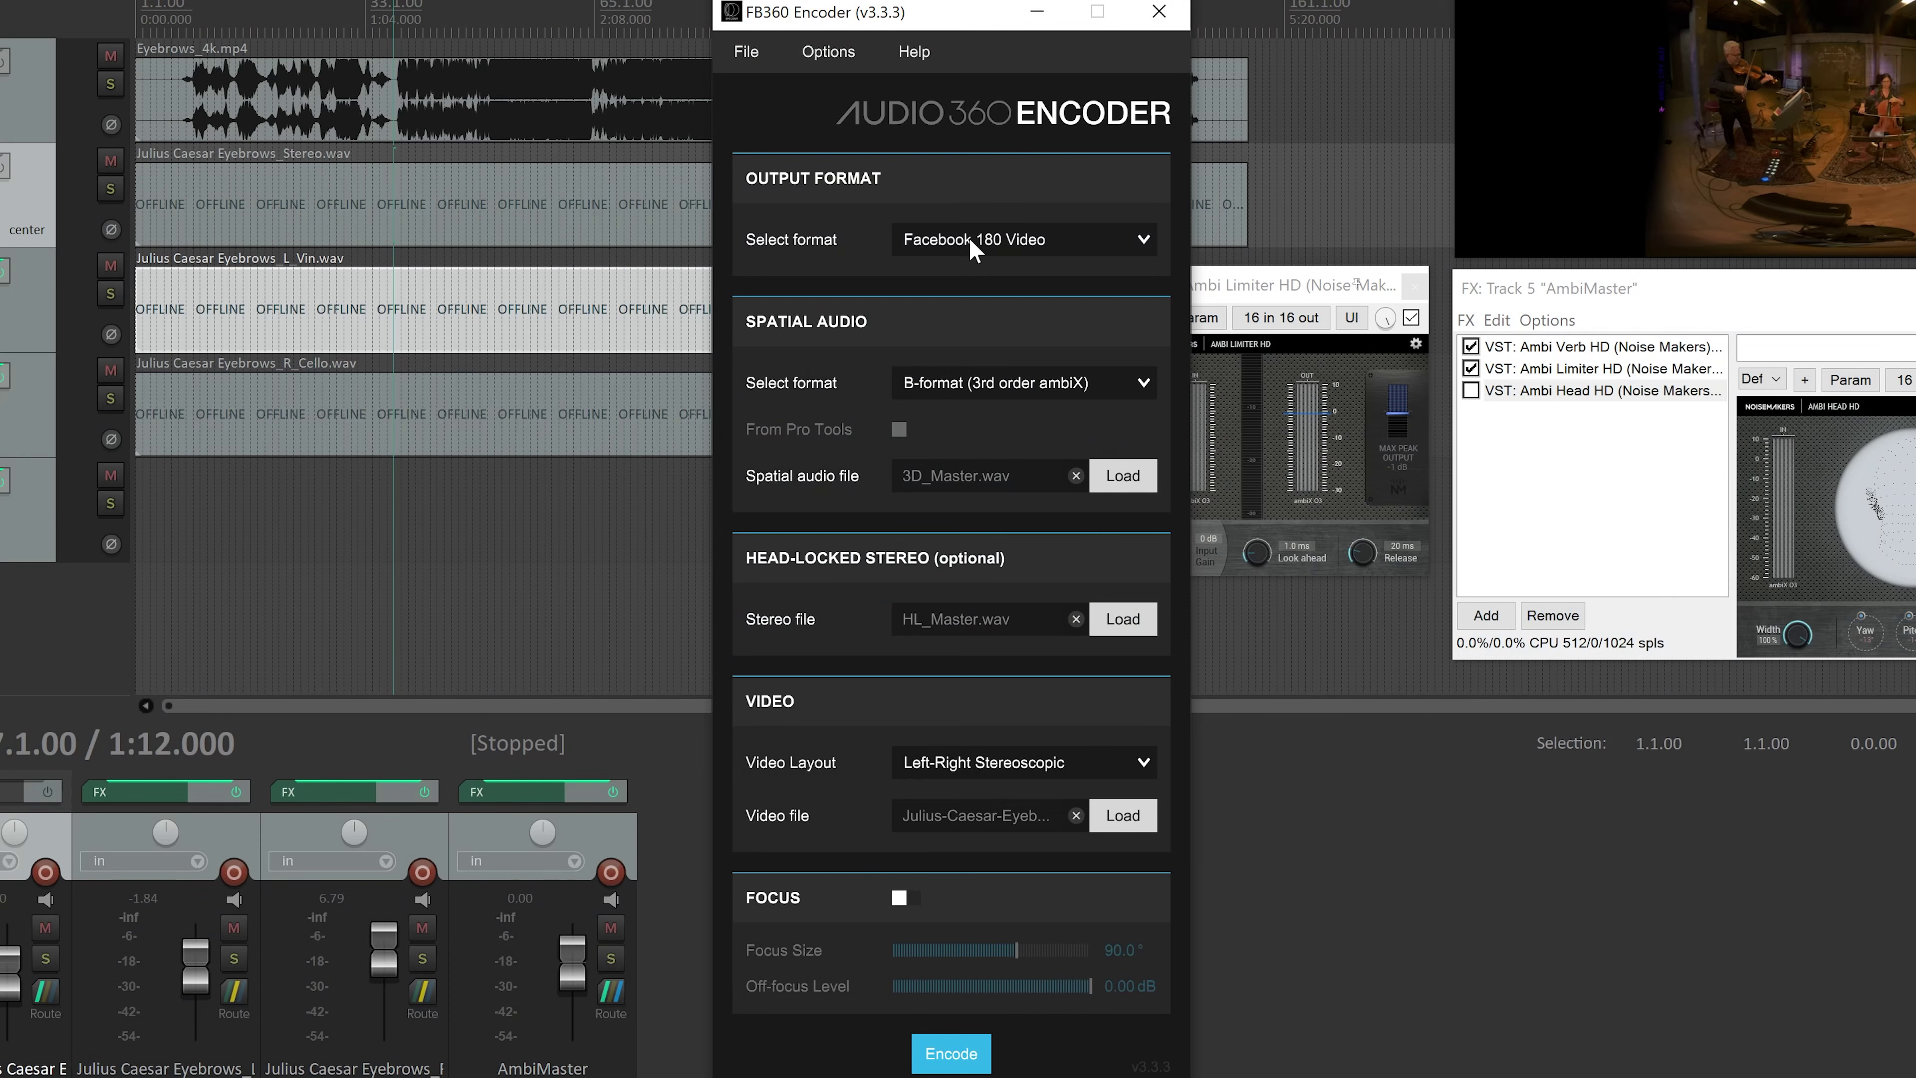
Set FB360 Encoder output to YouTube Video (1st order ambiX), remove the head-locked stereo file, and encode
left_click(975, 241)
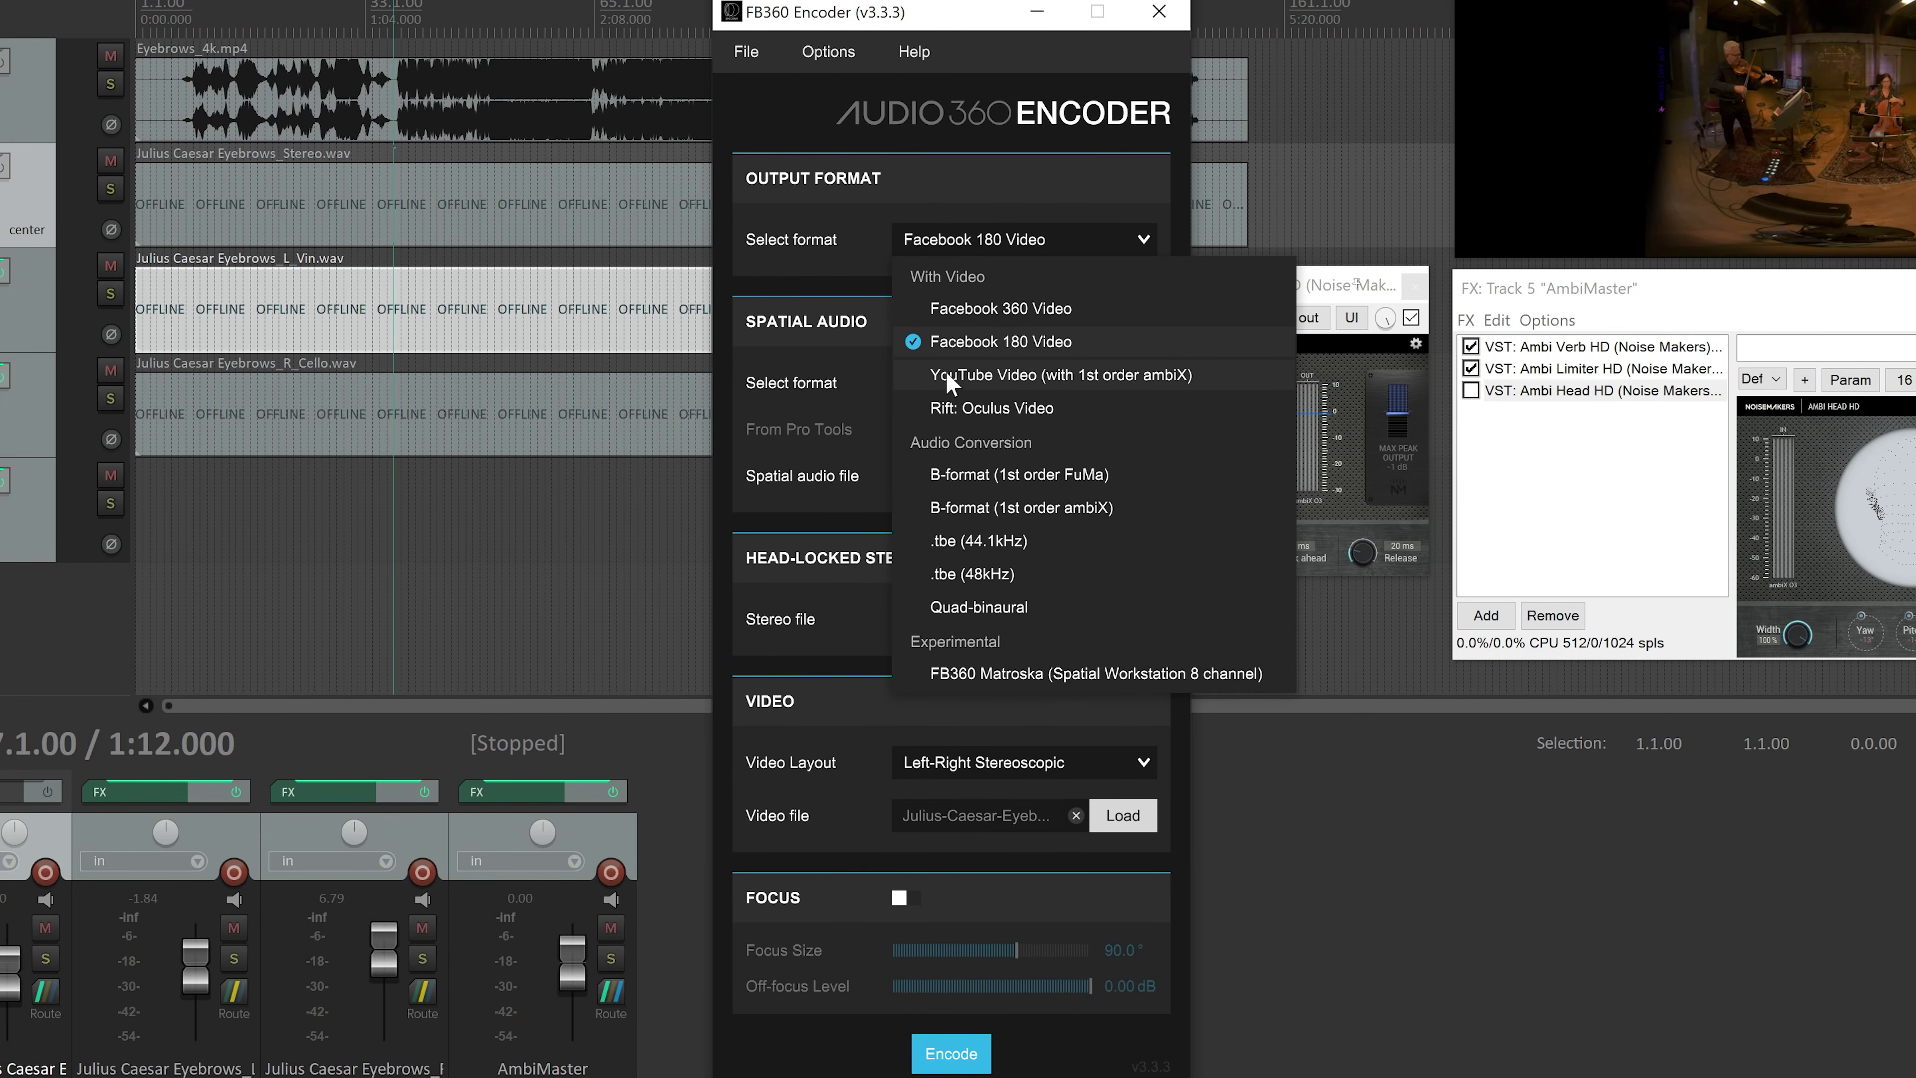
left_click(1167, 385)
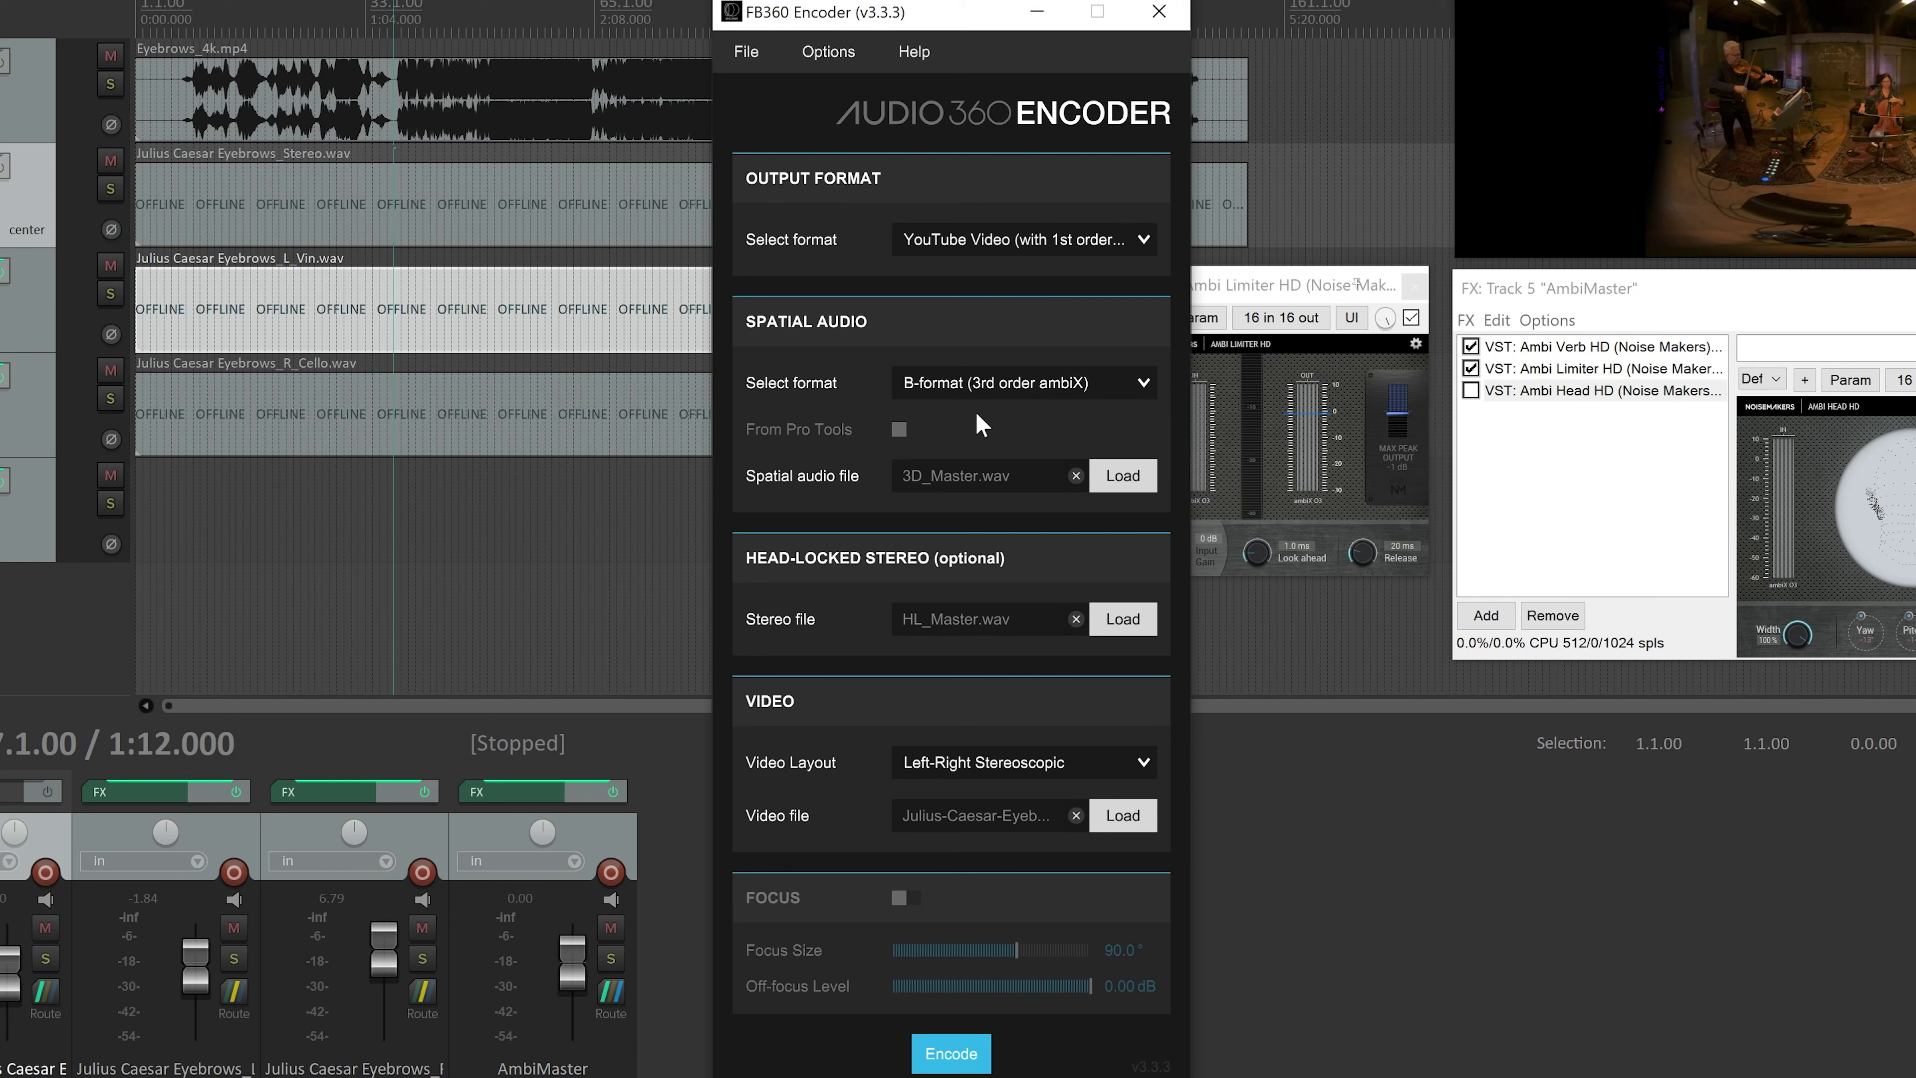
left_click(1076, 618)
left_click(949, 1055)
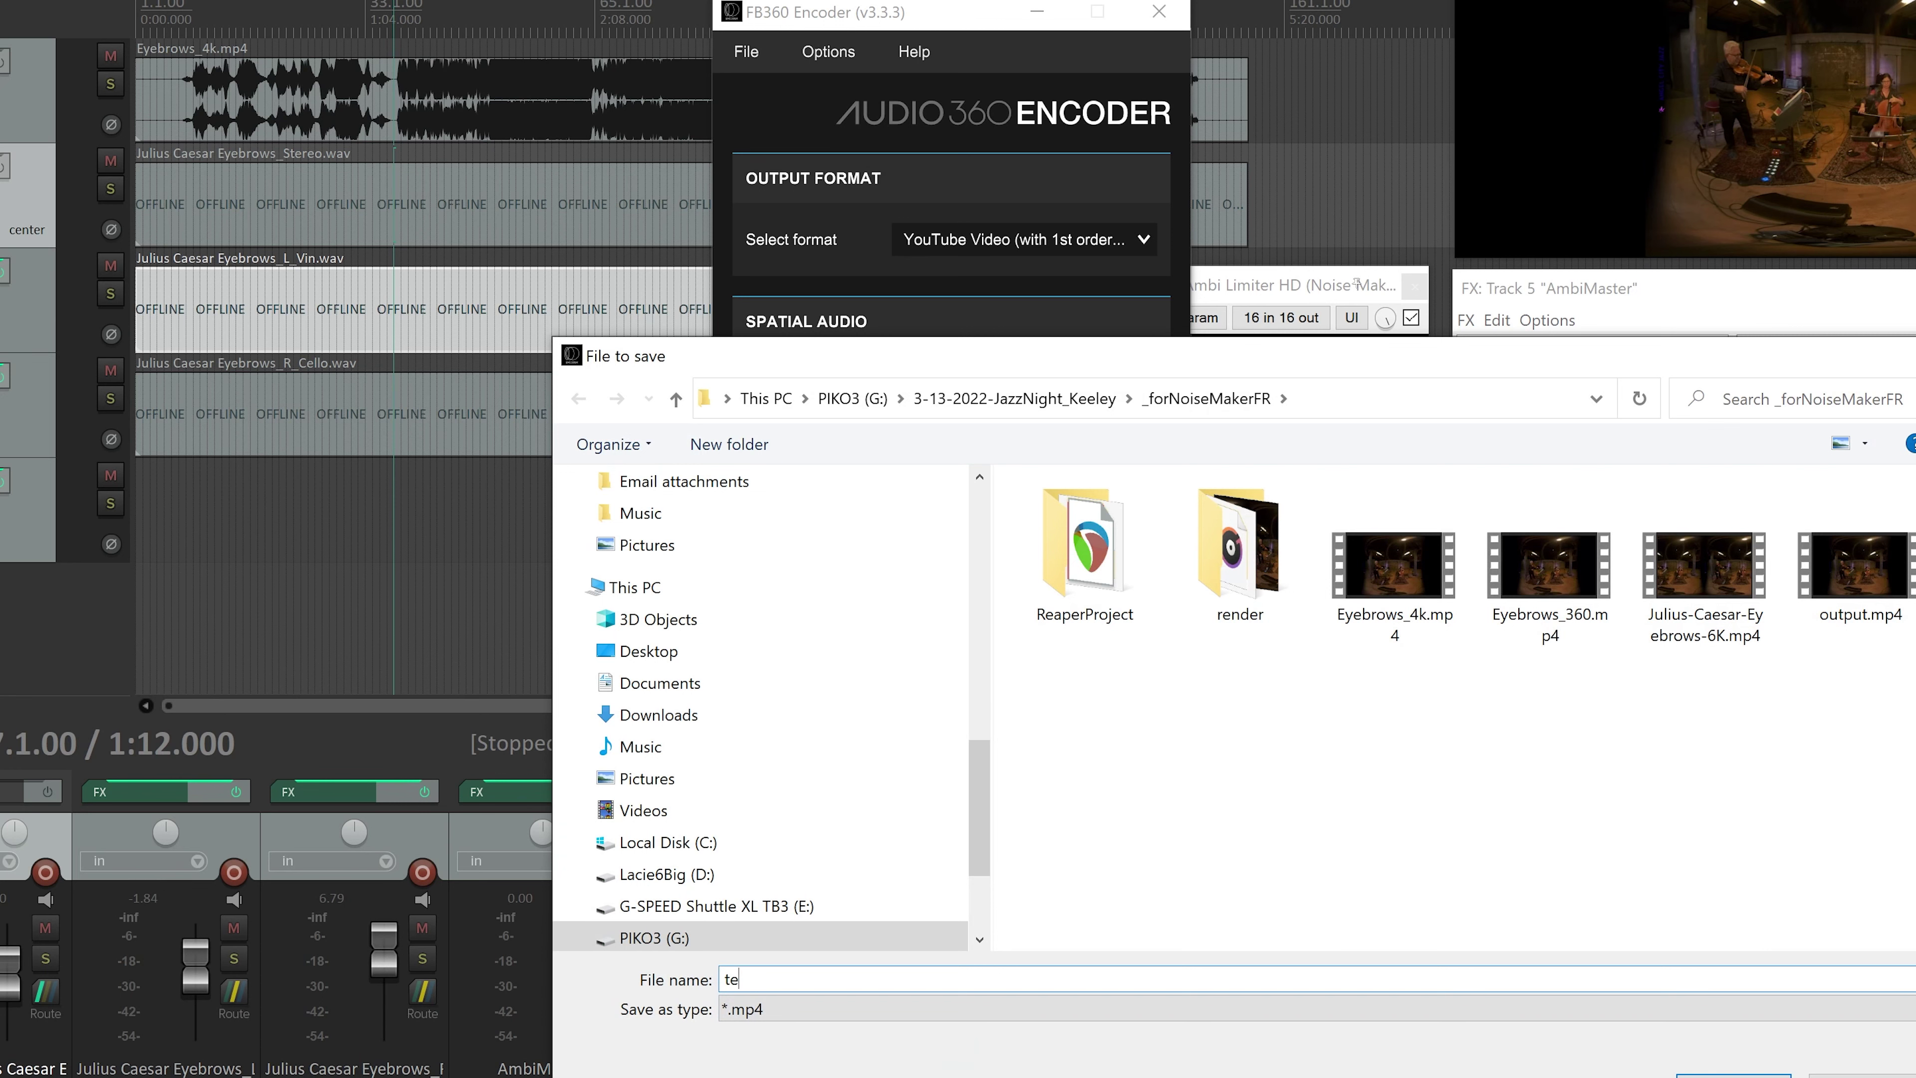
key("Return")
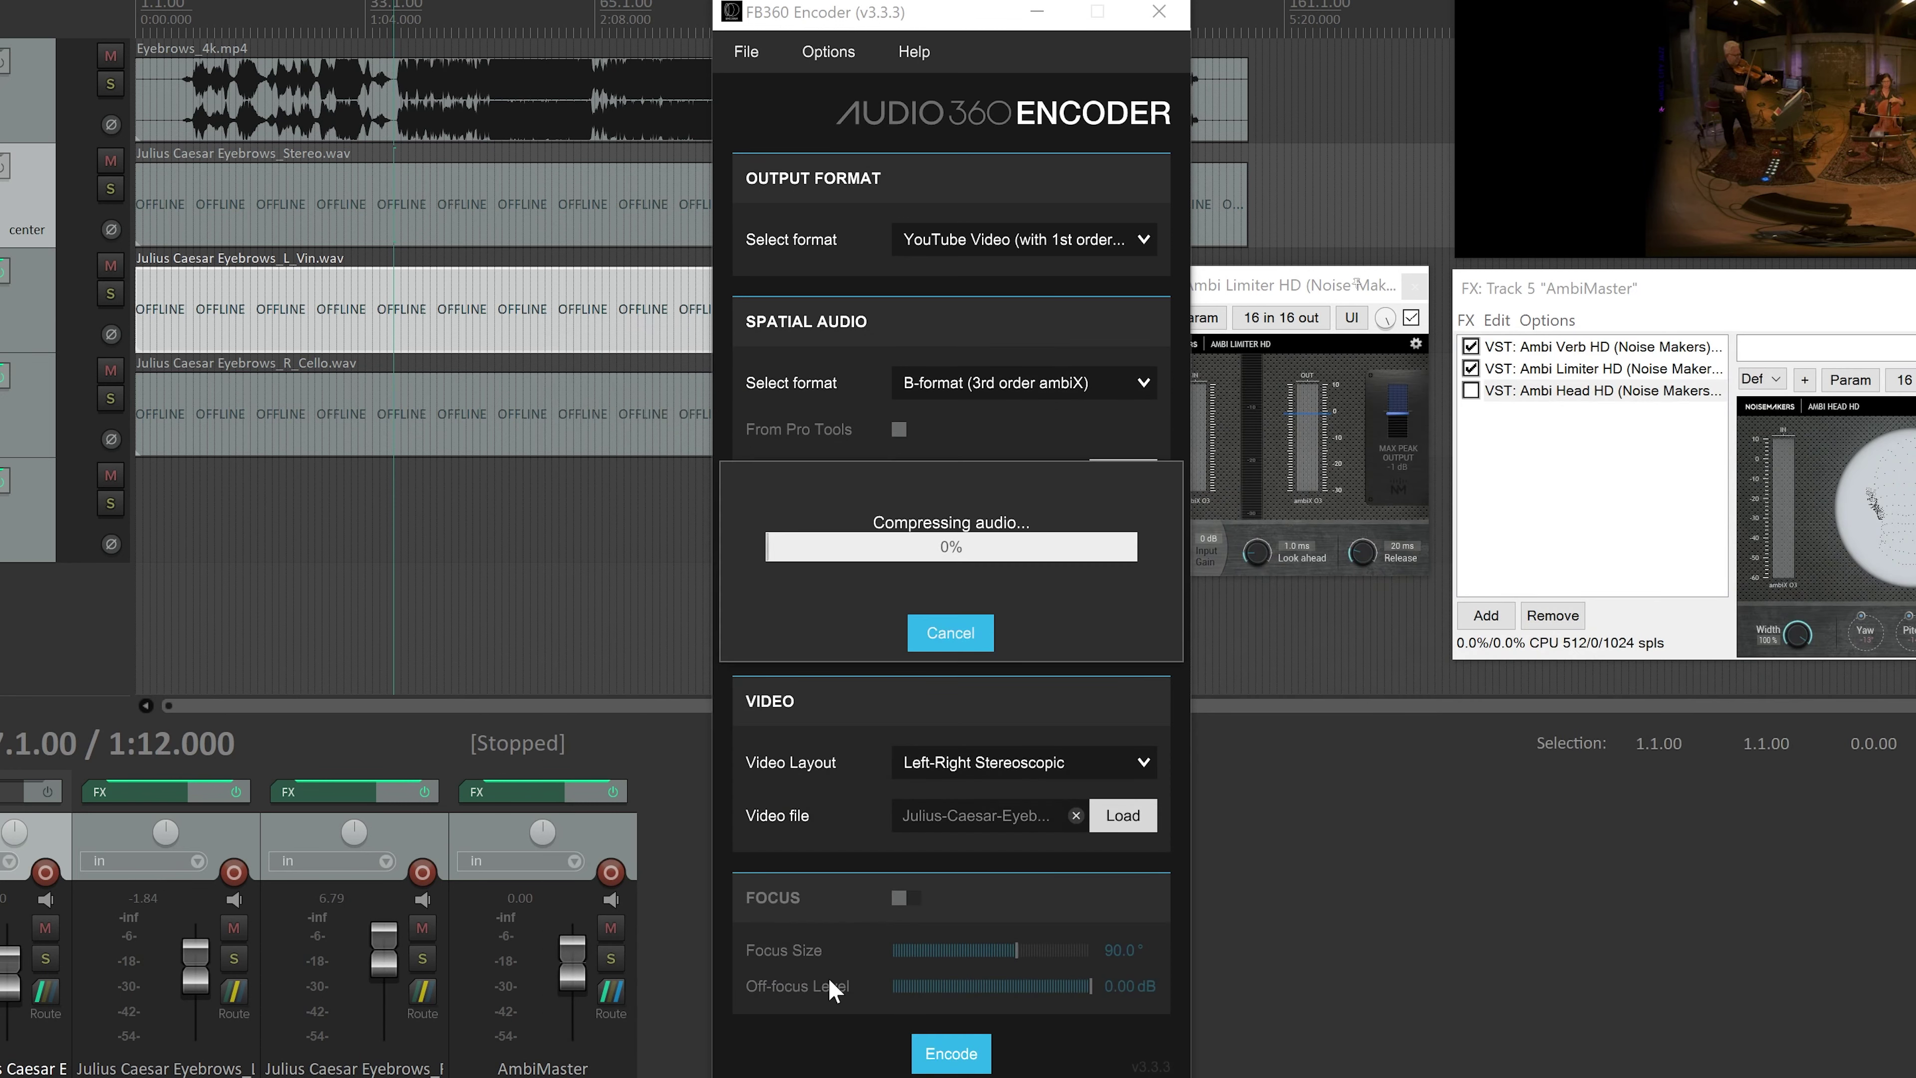